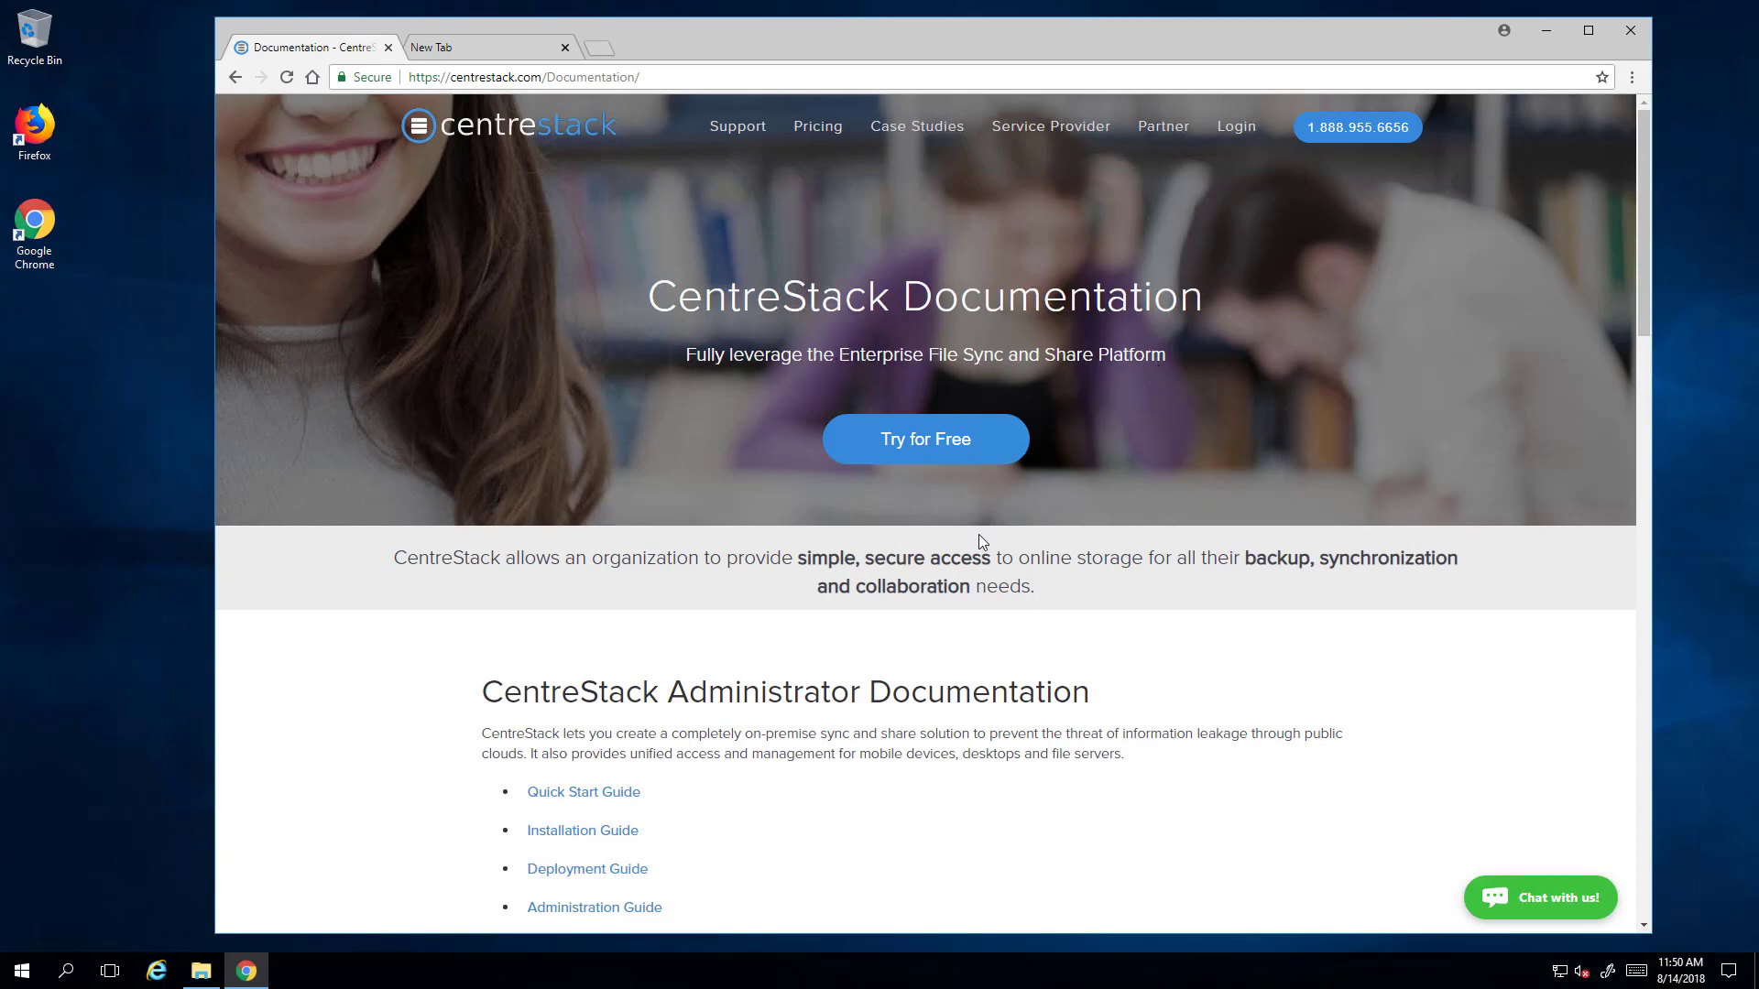
# - Open the free-trial CentreStack Registration form and scroll through its blank fields
pyautogui.click(926, 441)
pyautogui.scroll(-3, 1082, 677)
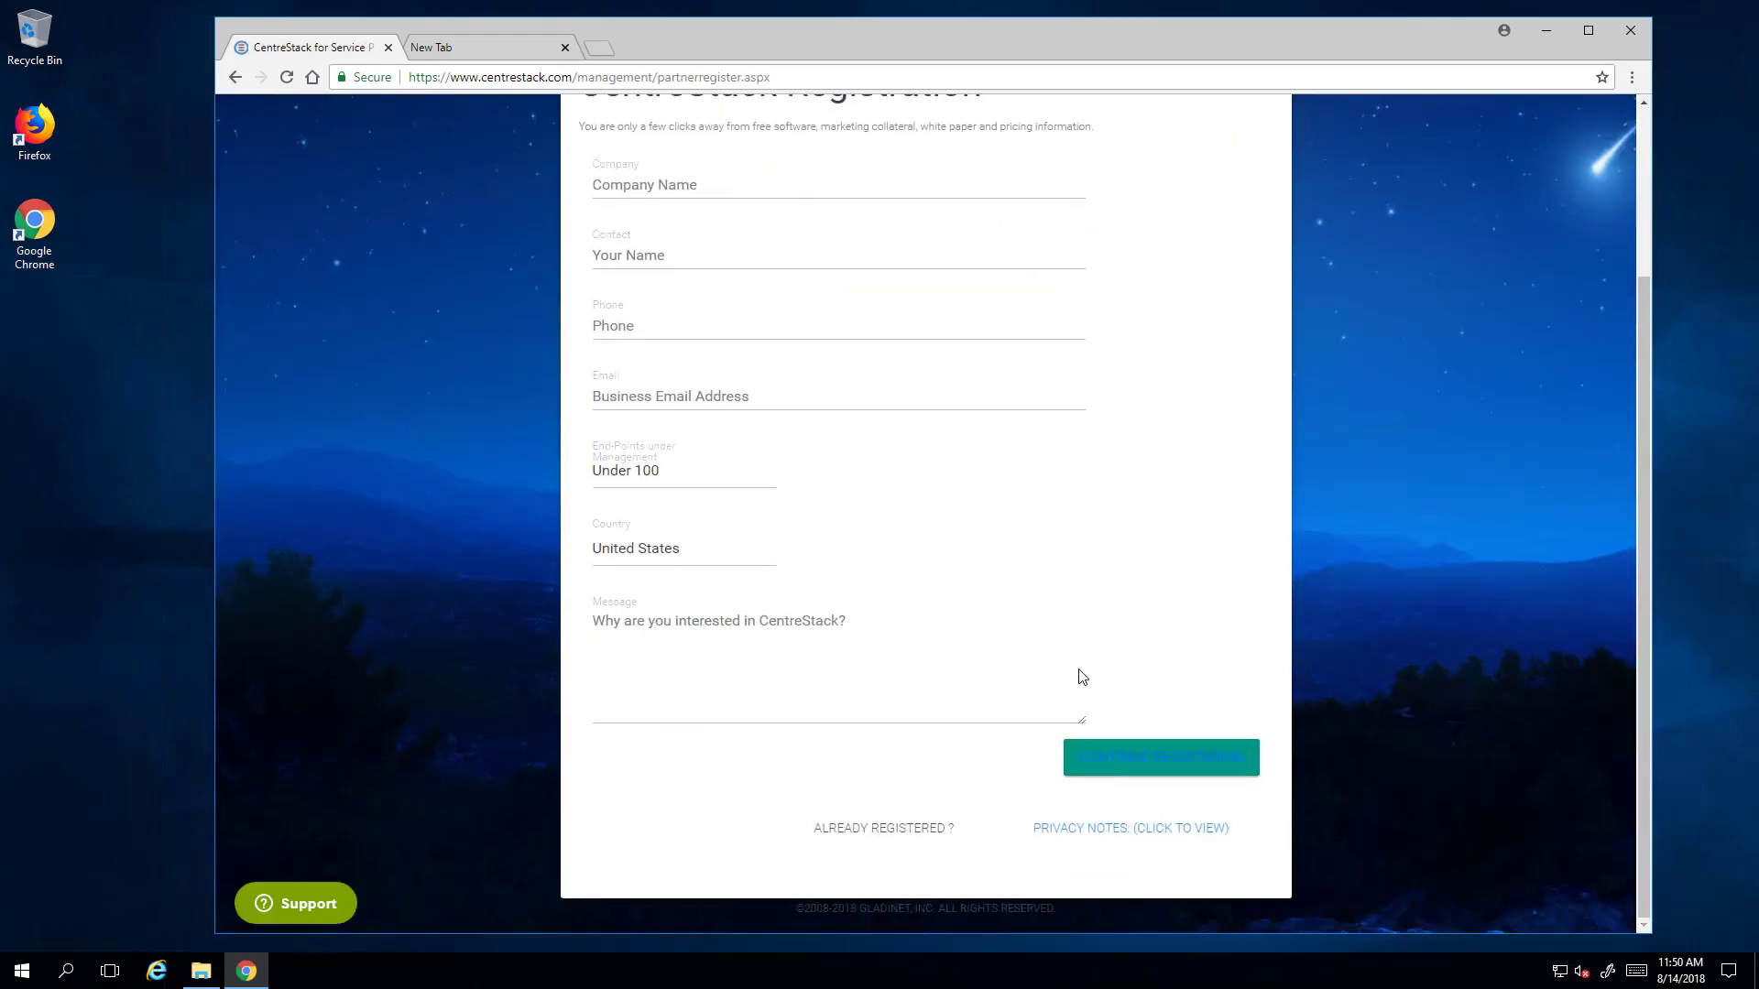
pyautogui.scroll(2, 1082, 677)
pyautogui.scroll(-1, 1083, 677)
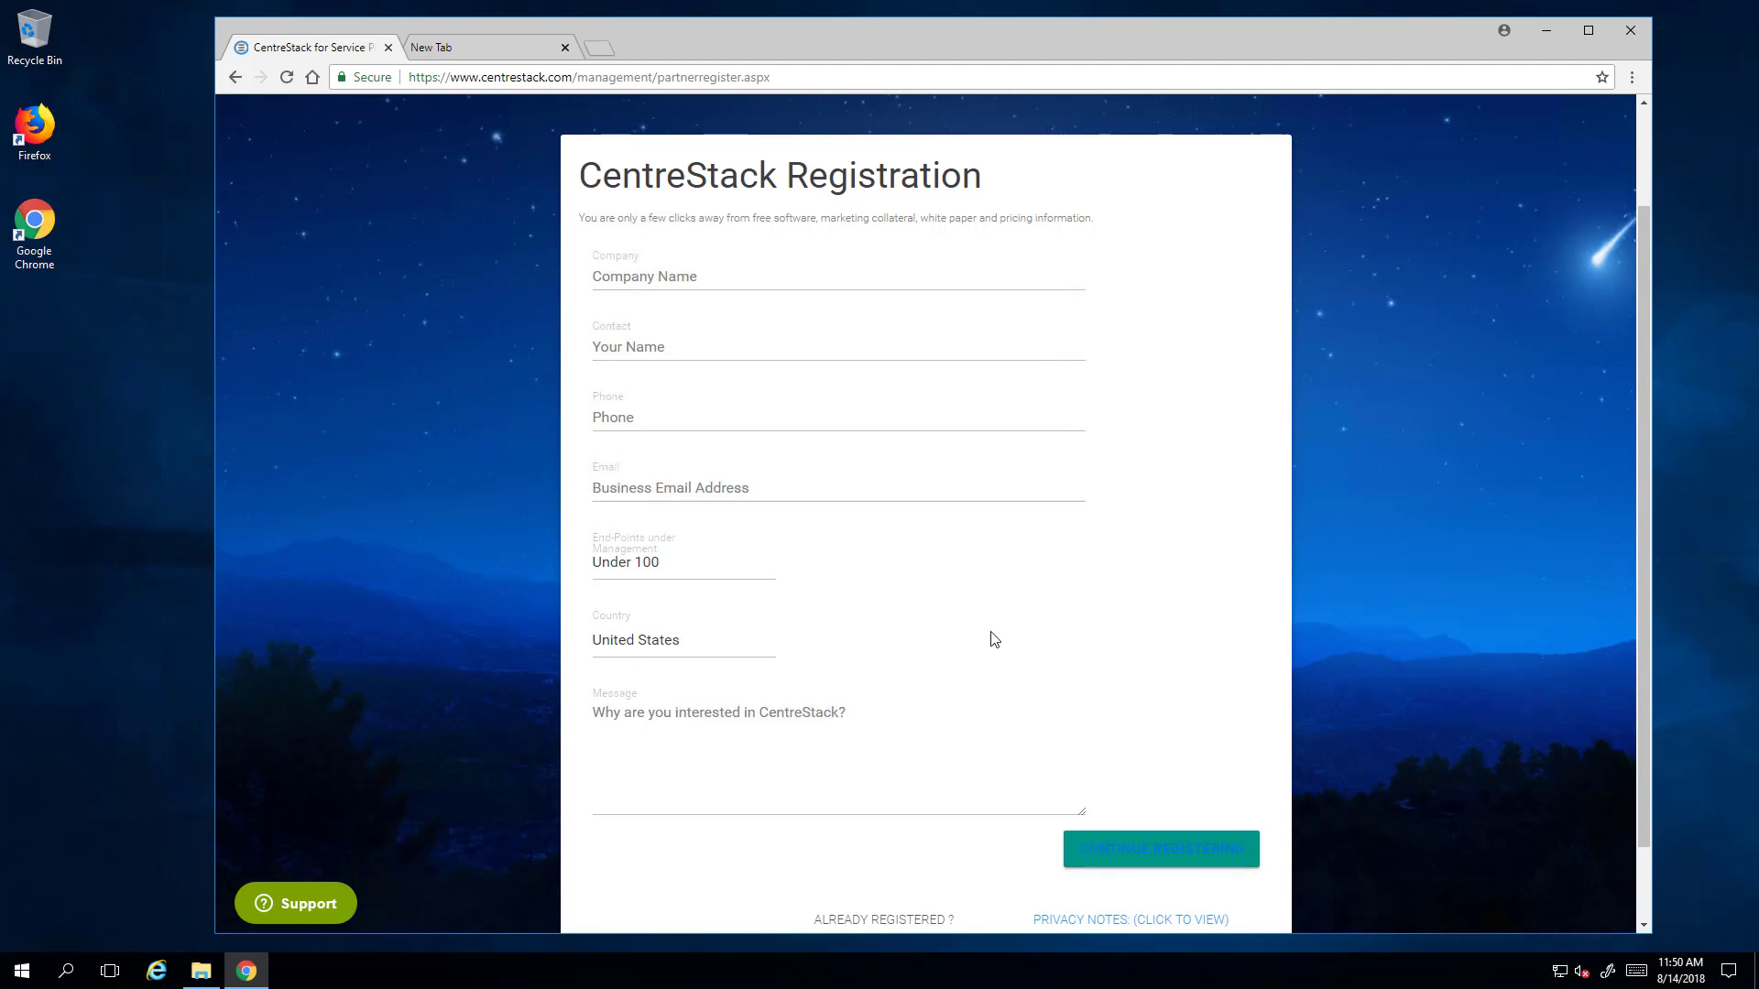
pyautogui.scroll(-1, 994, 639)
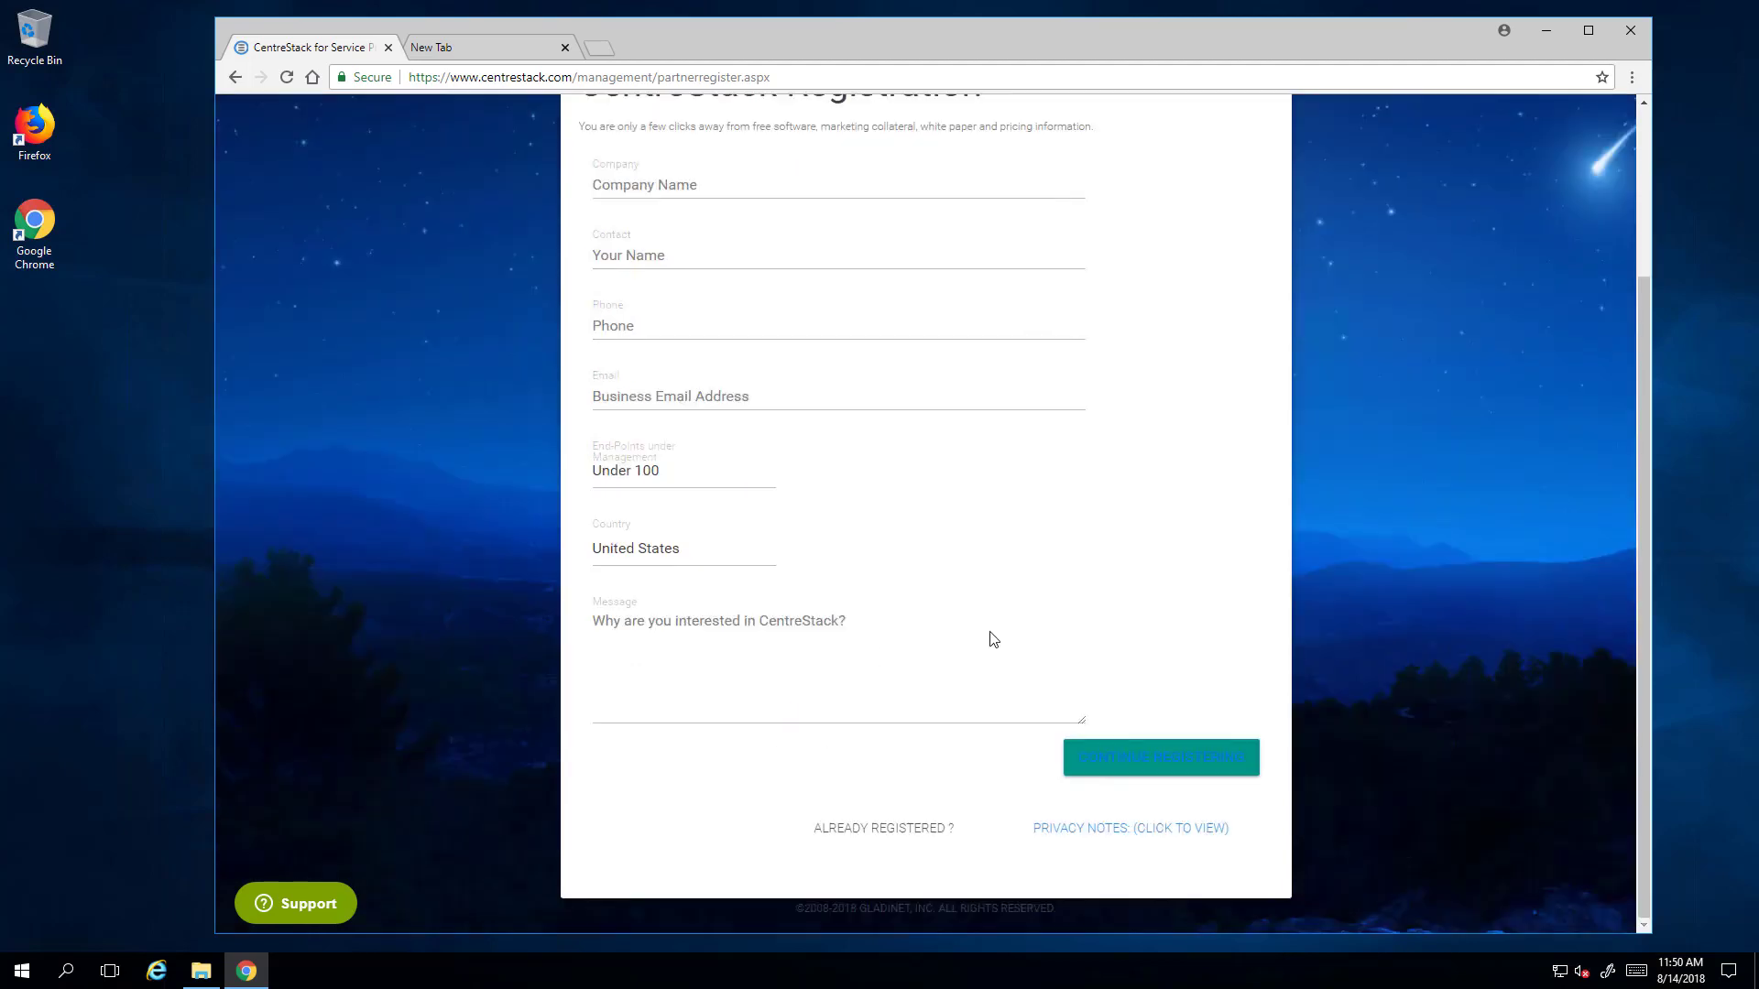
pyautogui.scroll(2, 991, 642)
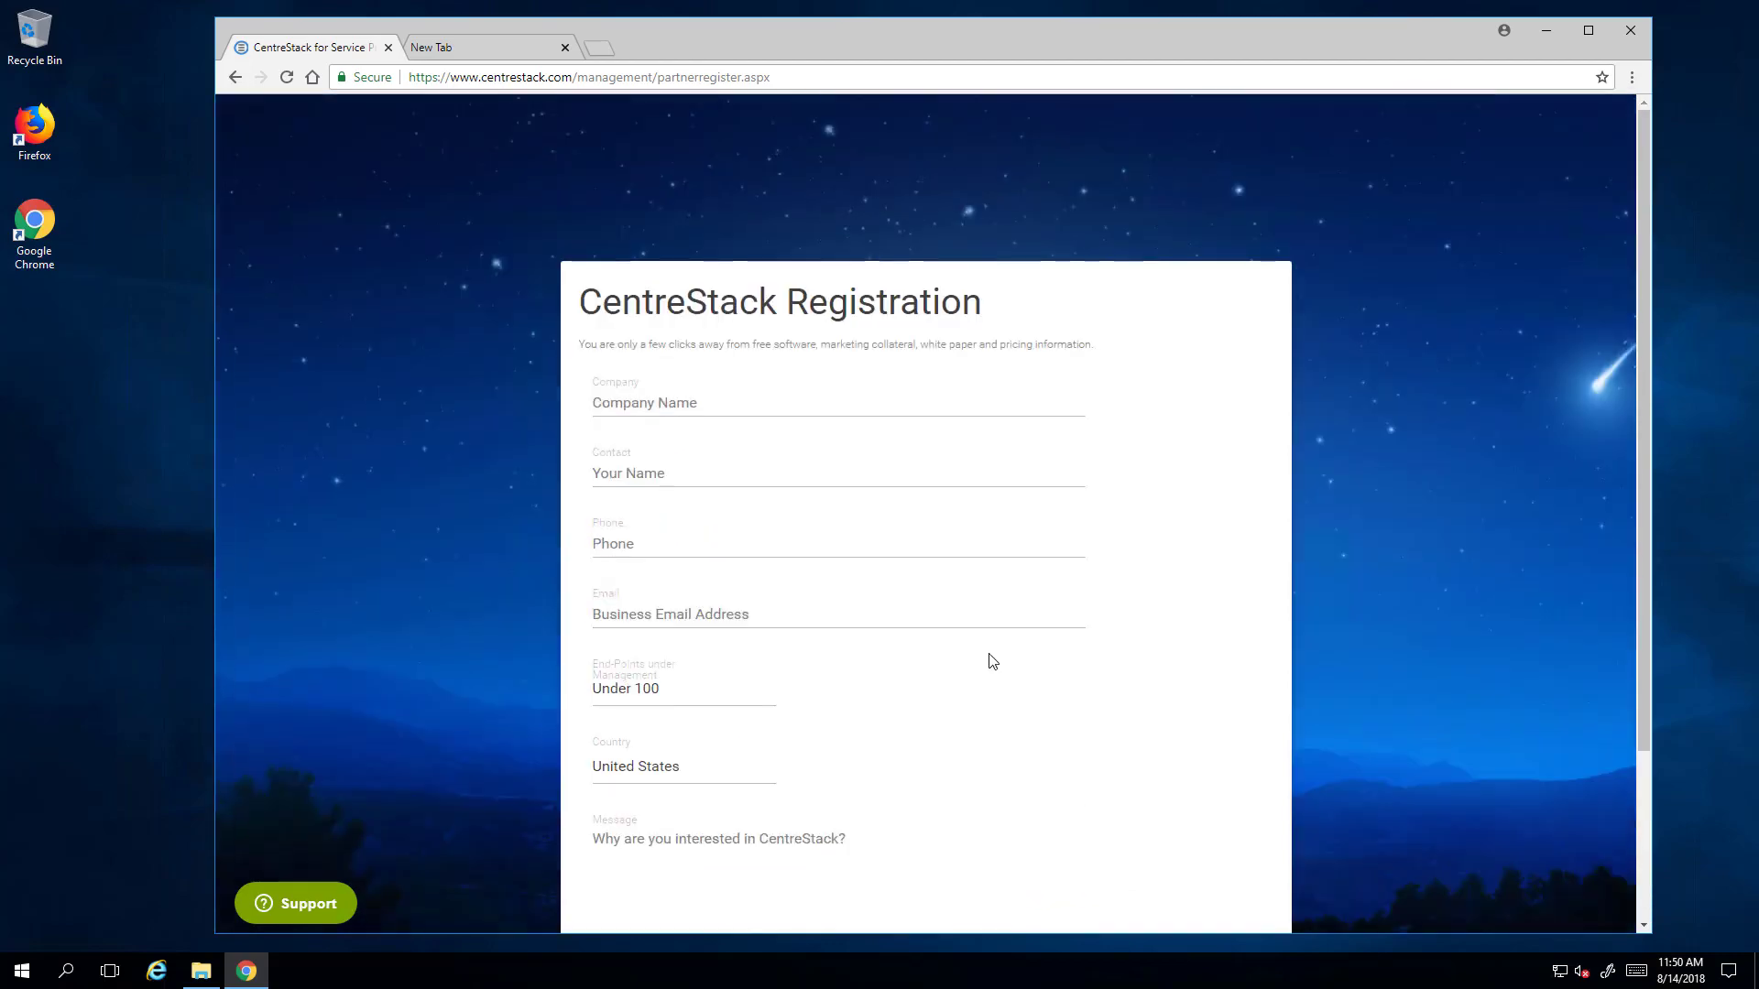
pyautogui.scroll(-2, 993, 661)
pyautogui.scroll(1, 990, 653)
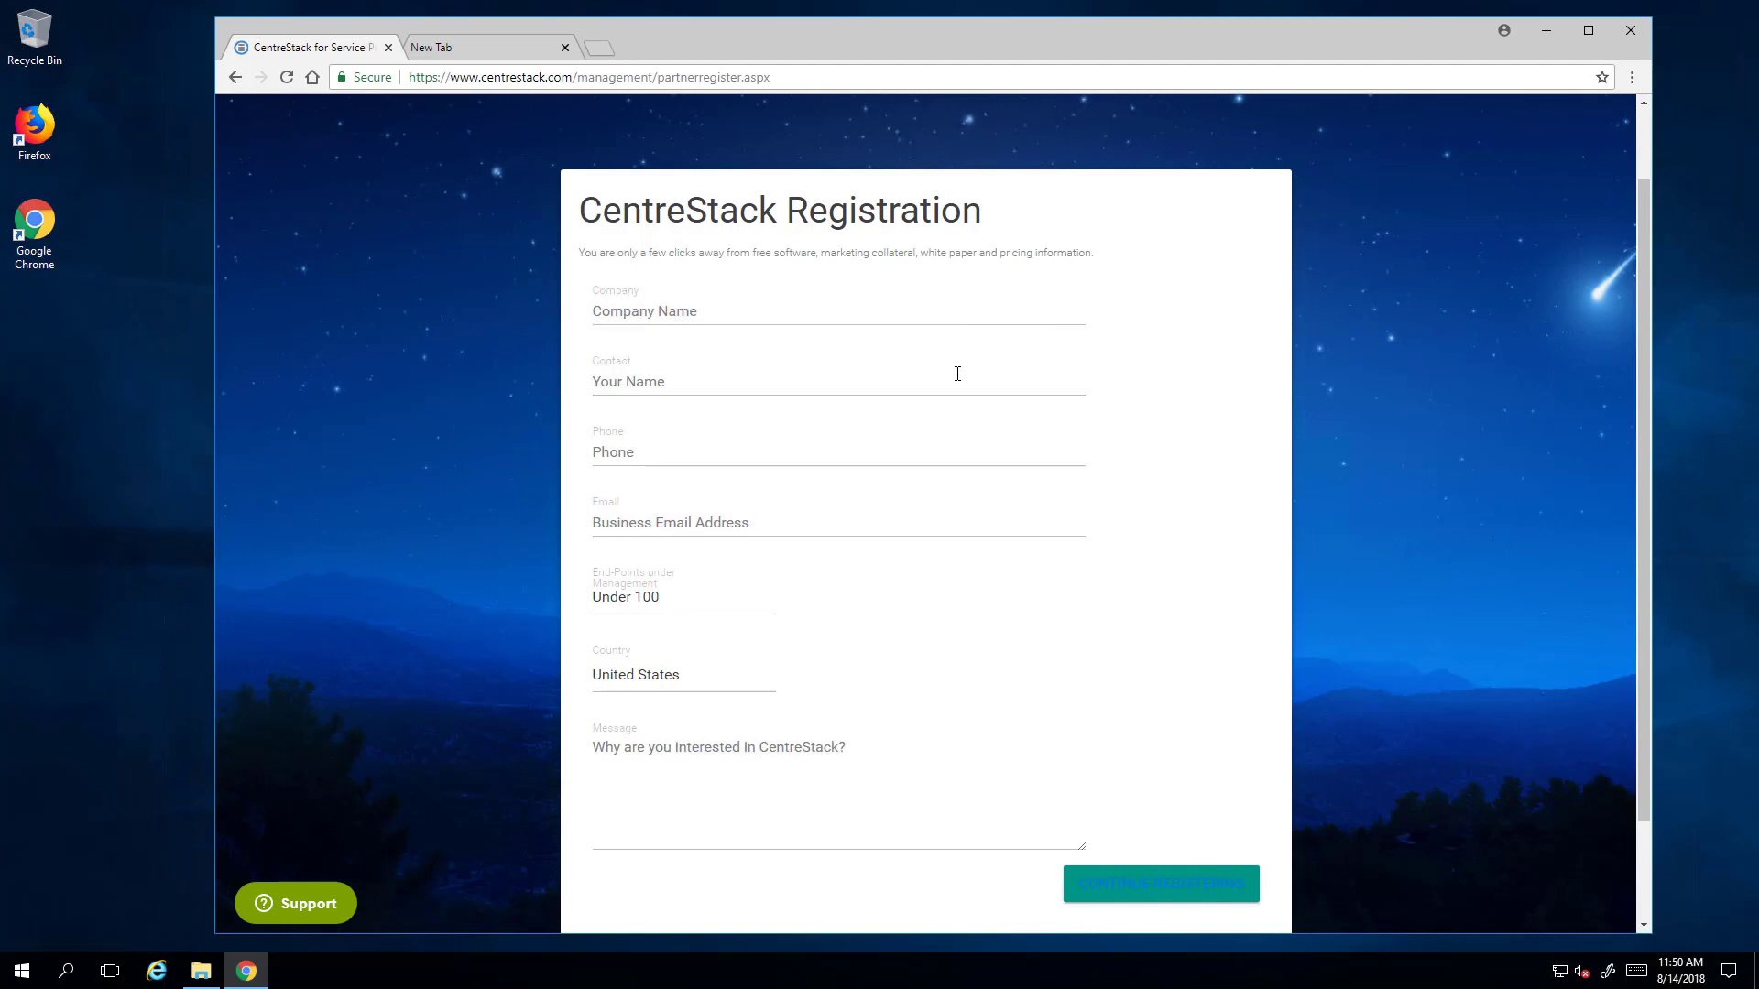
# - Return to the Documentation page and open the Administration Guide
pyautogui.click(236, 77)
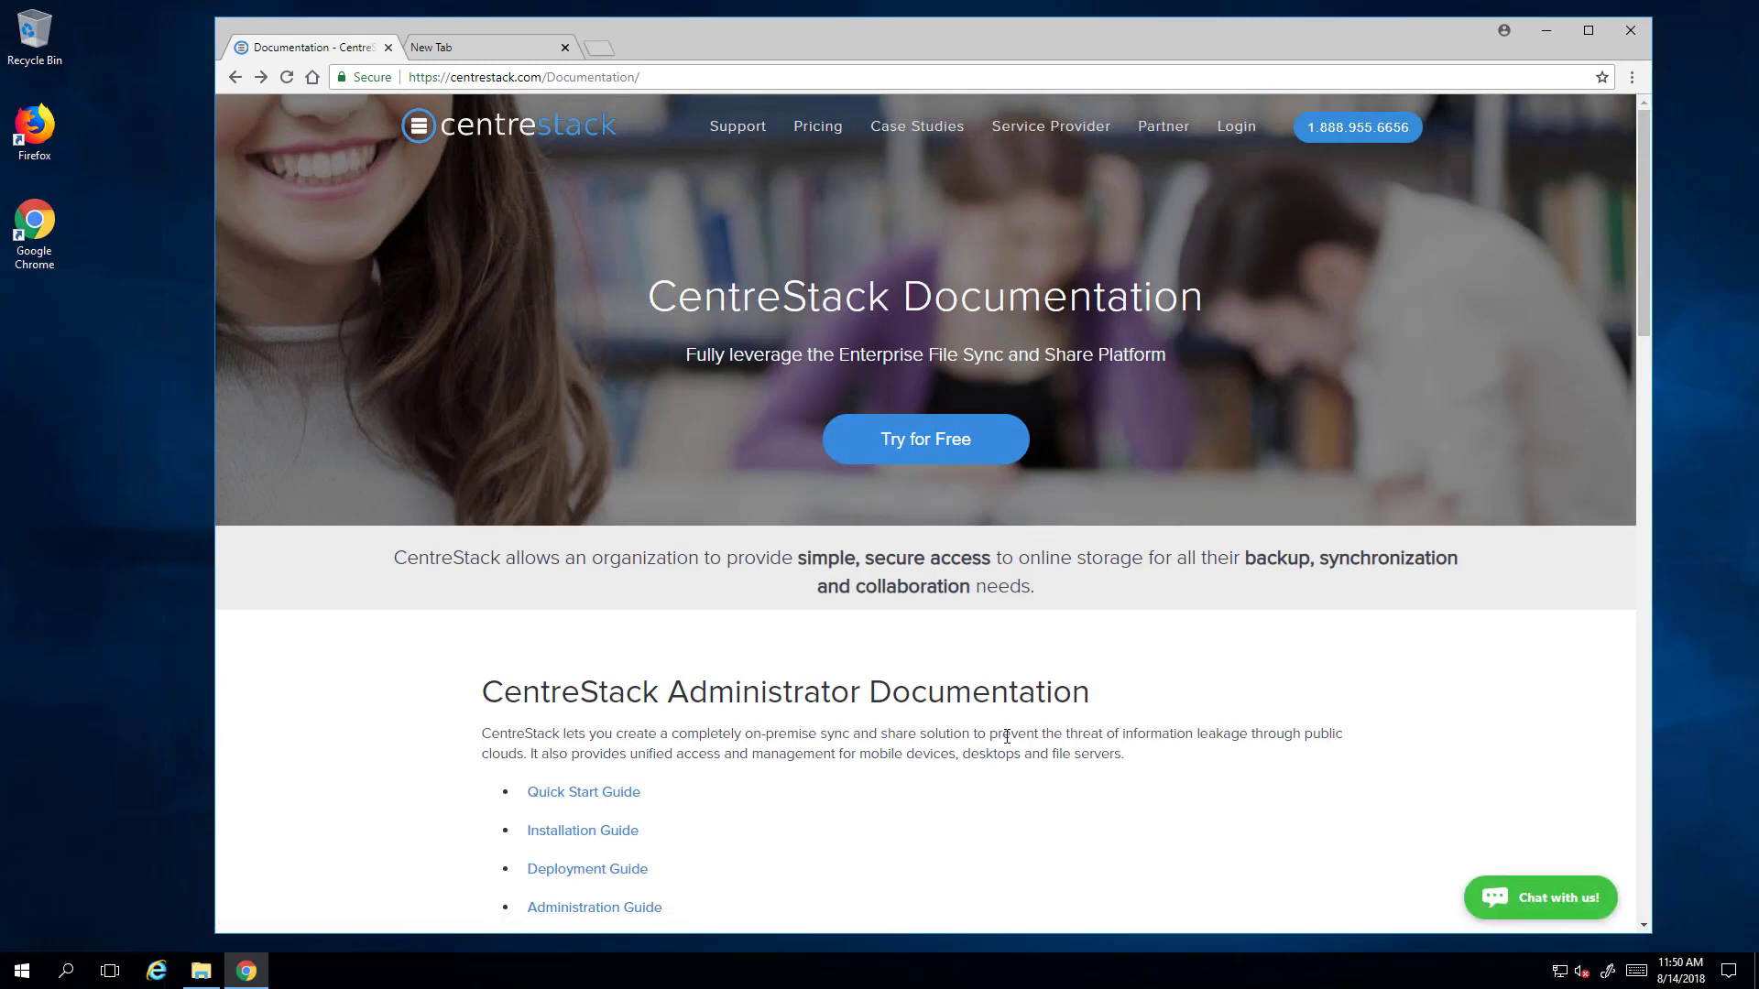
pyautogui.scroll(-2, 976, 769)
pyautogui.scroll(2, 1017, 733)
pyautogui.scroll(-4, 900, 830)
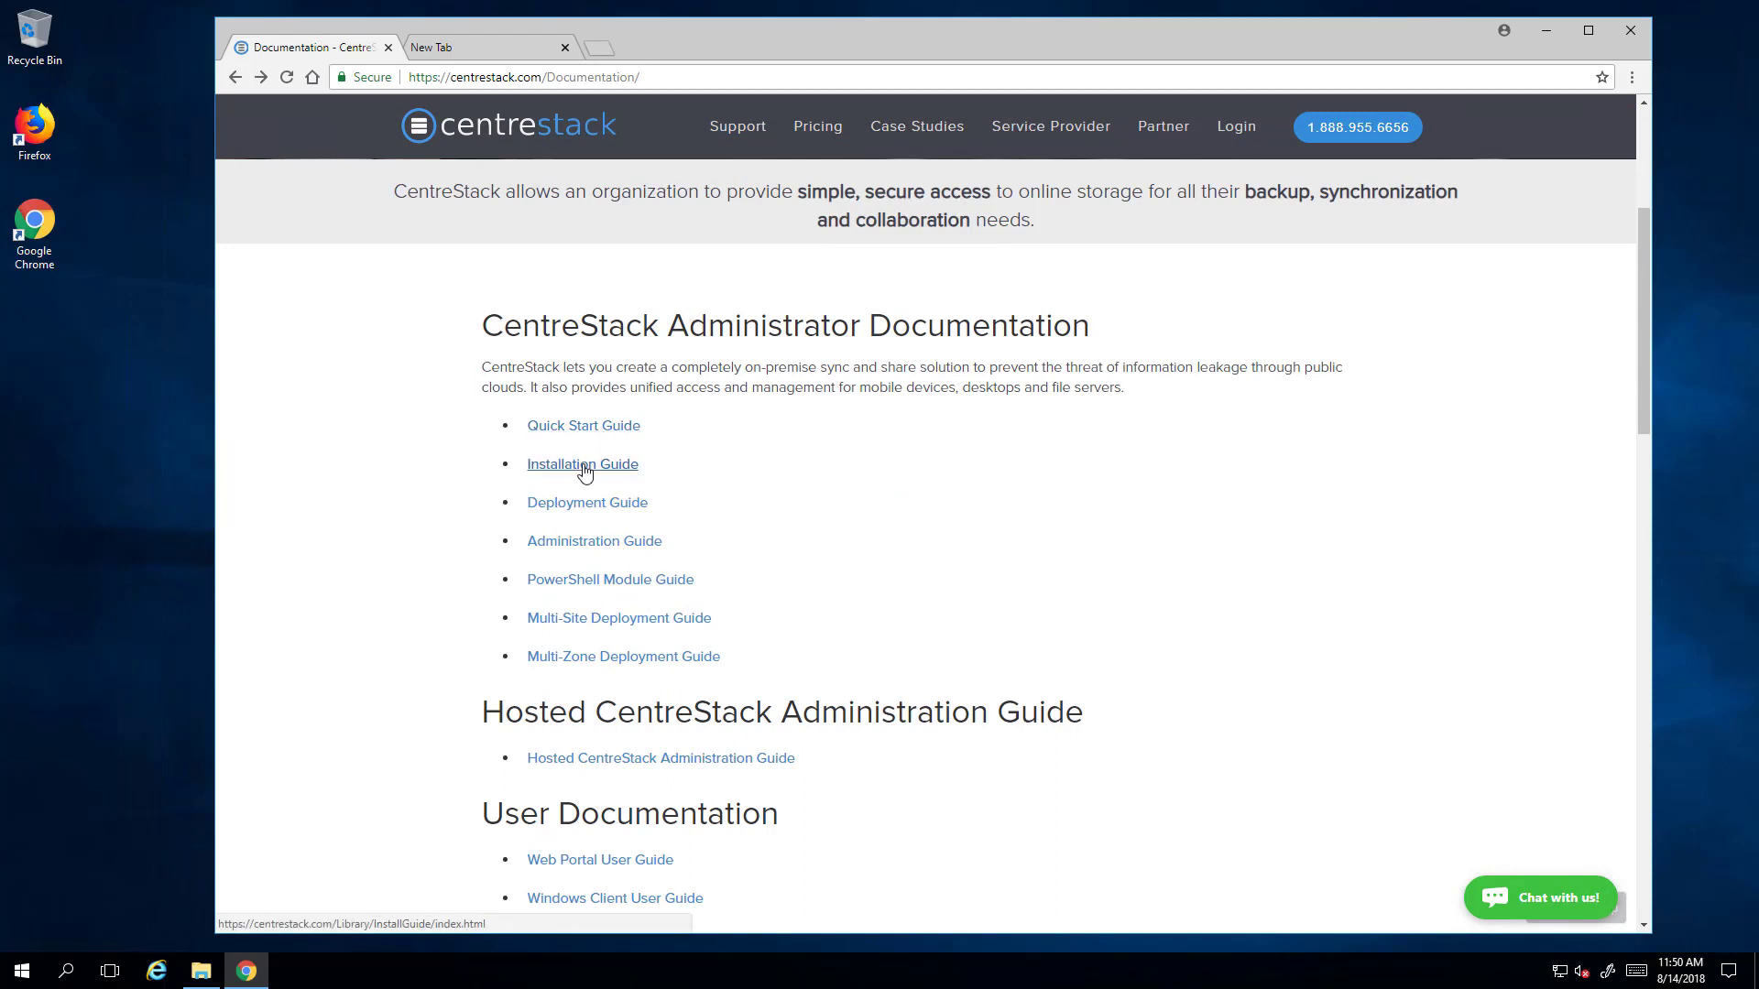
pyautogui.click(584, 547)
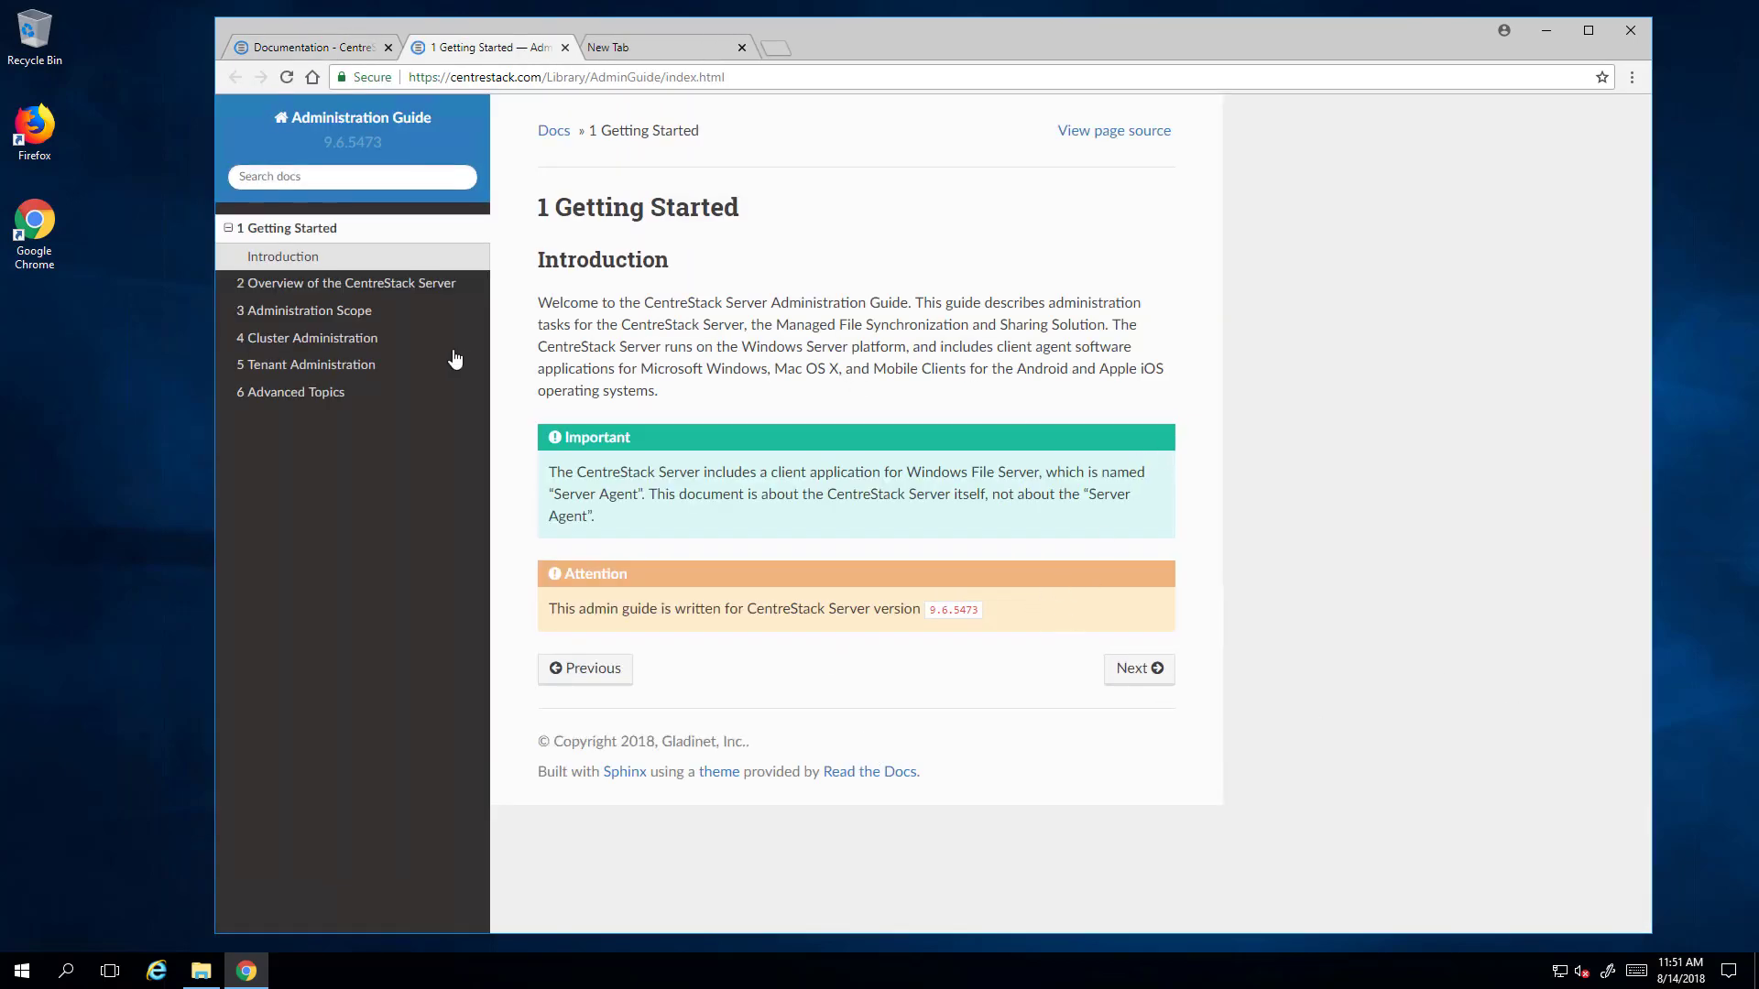
# - Read through the Overview of the CentreStack Server chapter
pyautogui.click(332, 284)
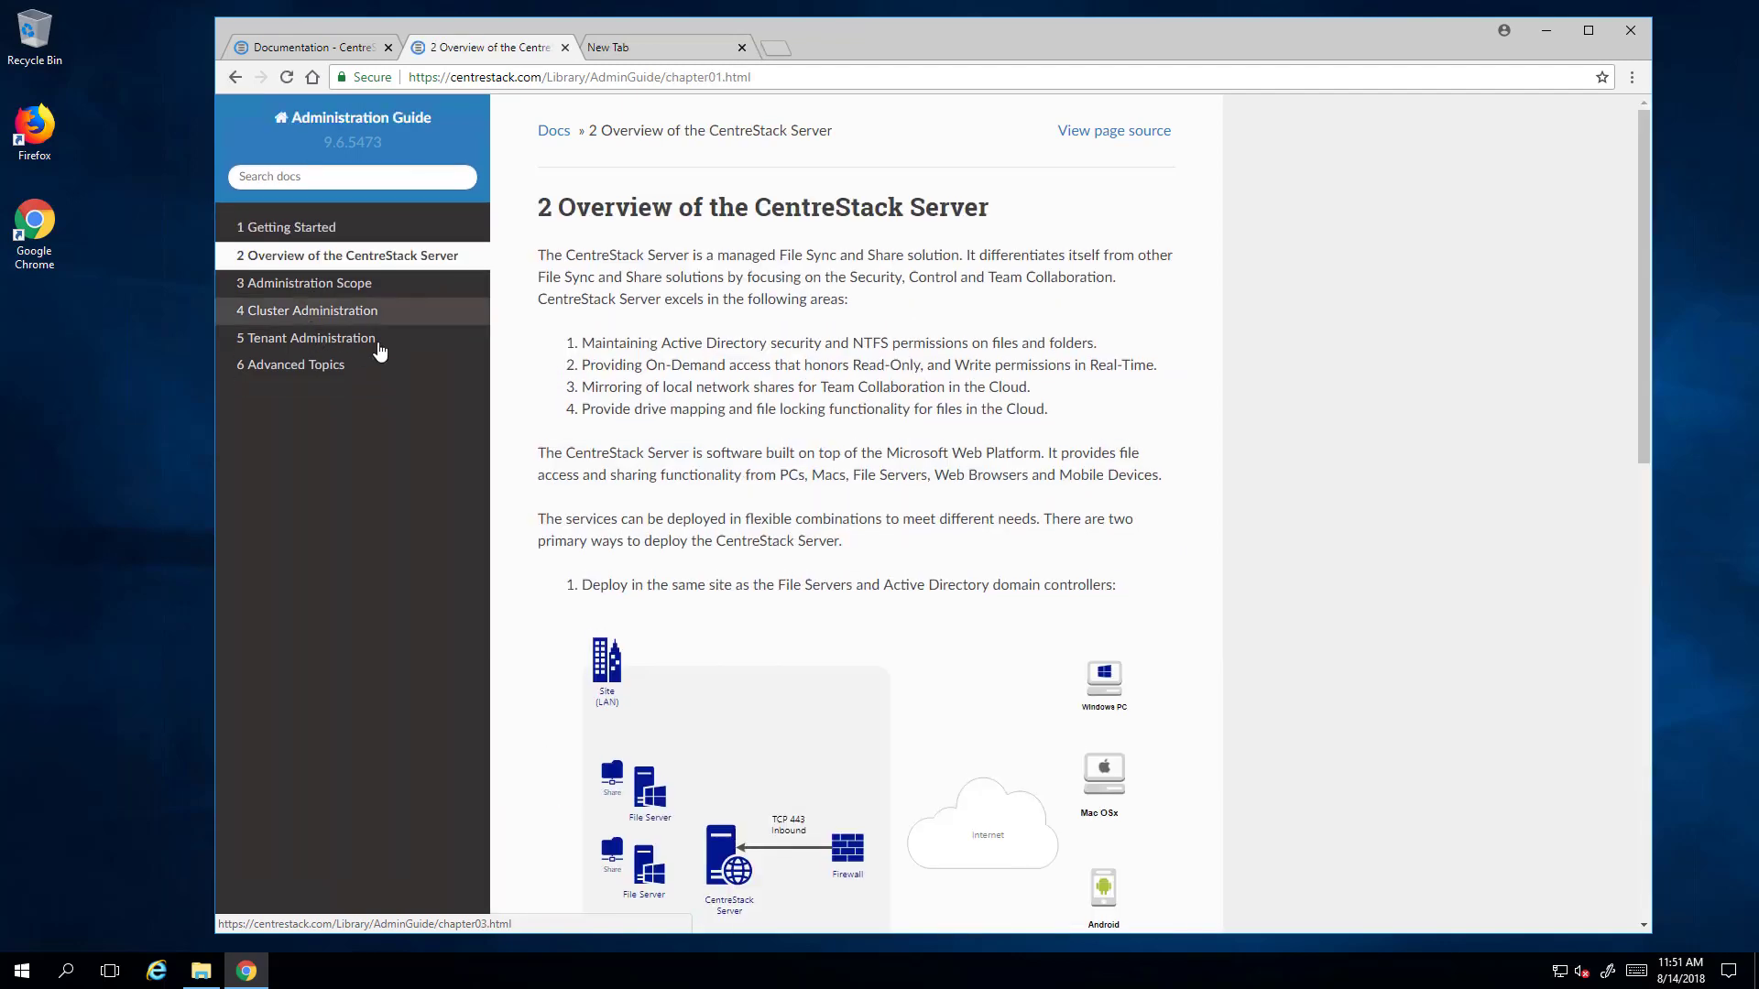
pyautogui.scroll(-6, 1080, 607)
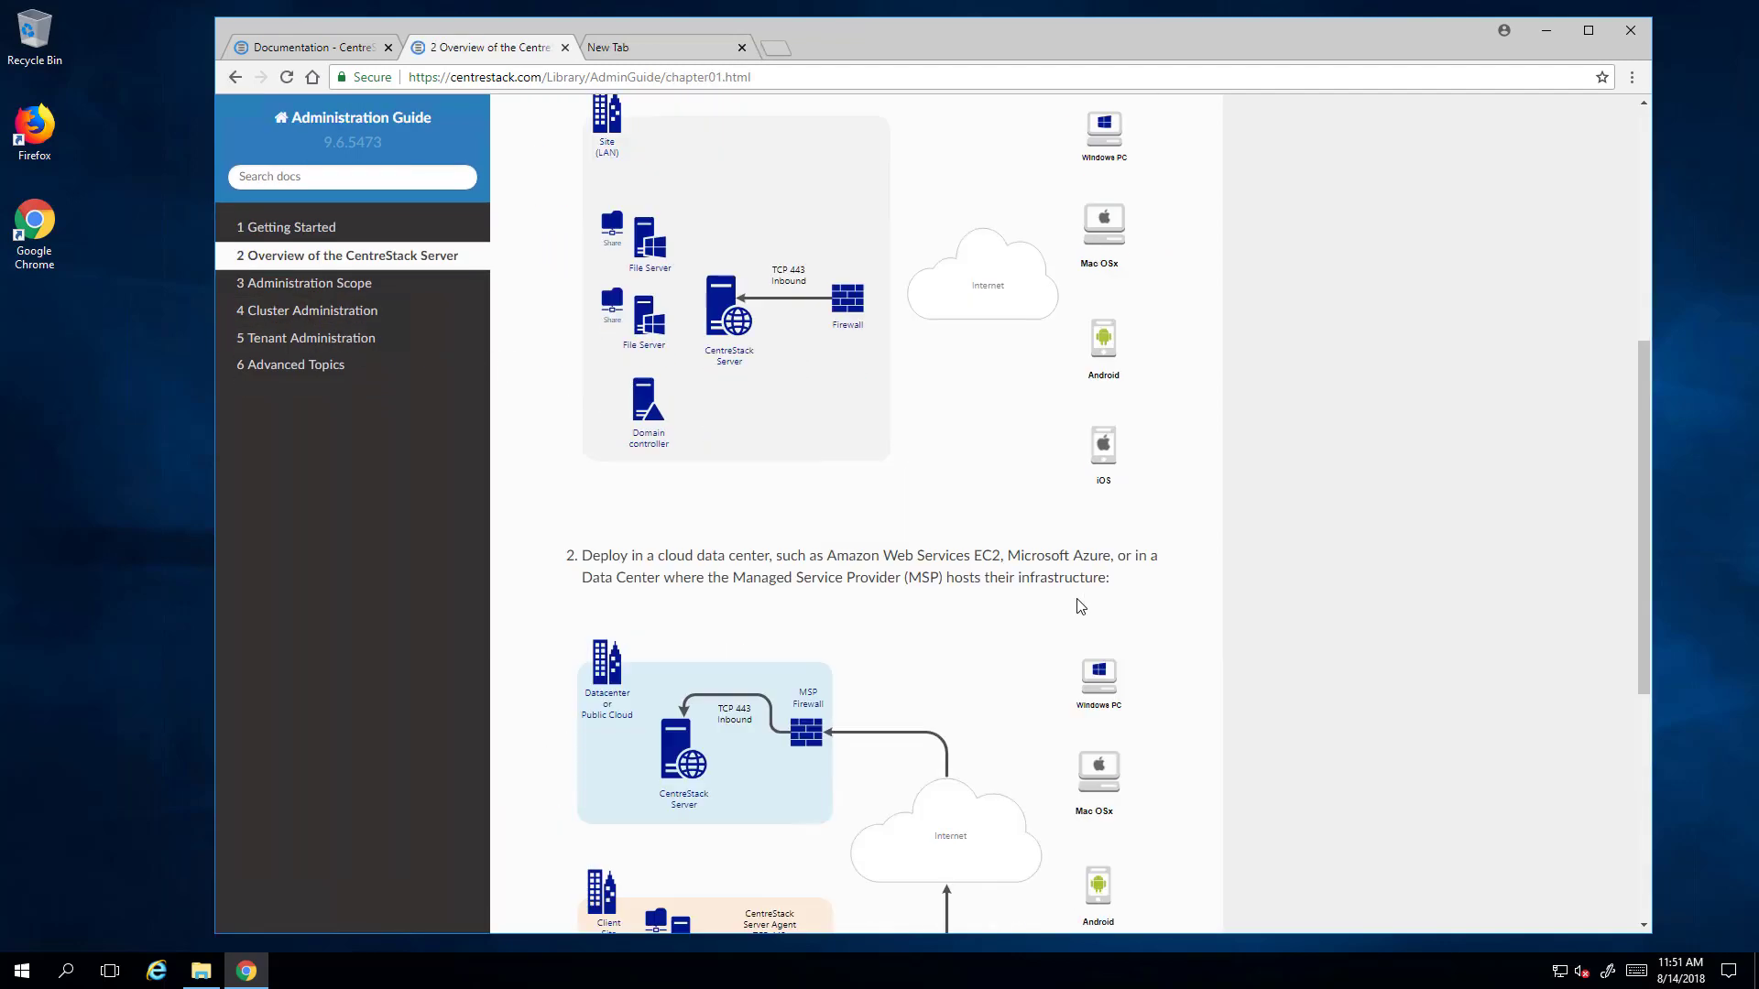
pyautogui.scroll(-6, 1104, 573)
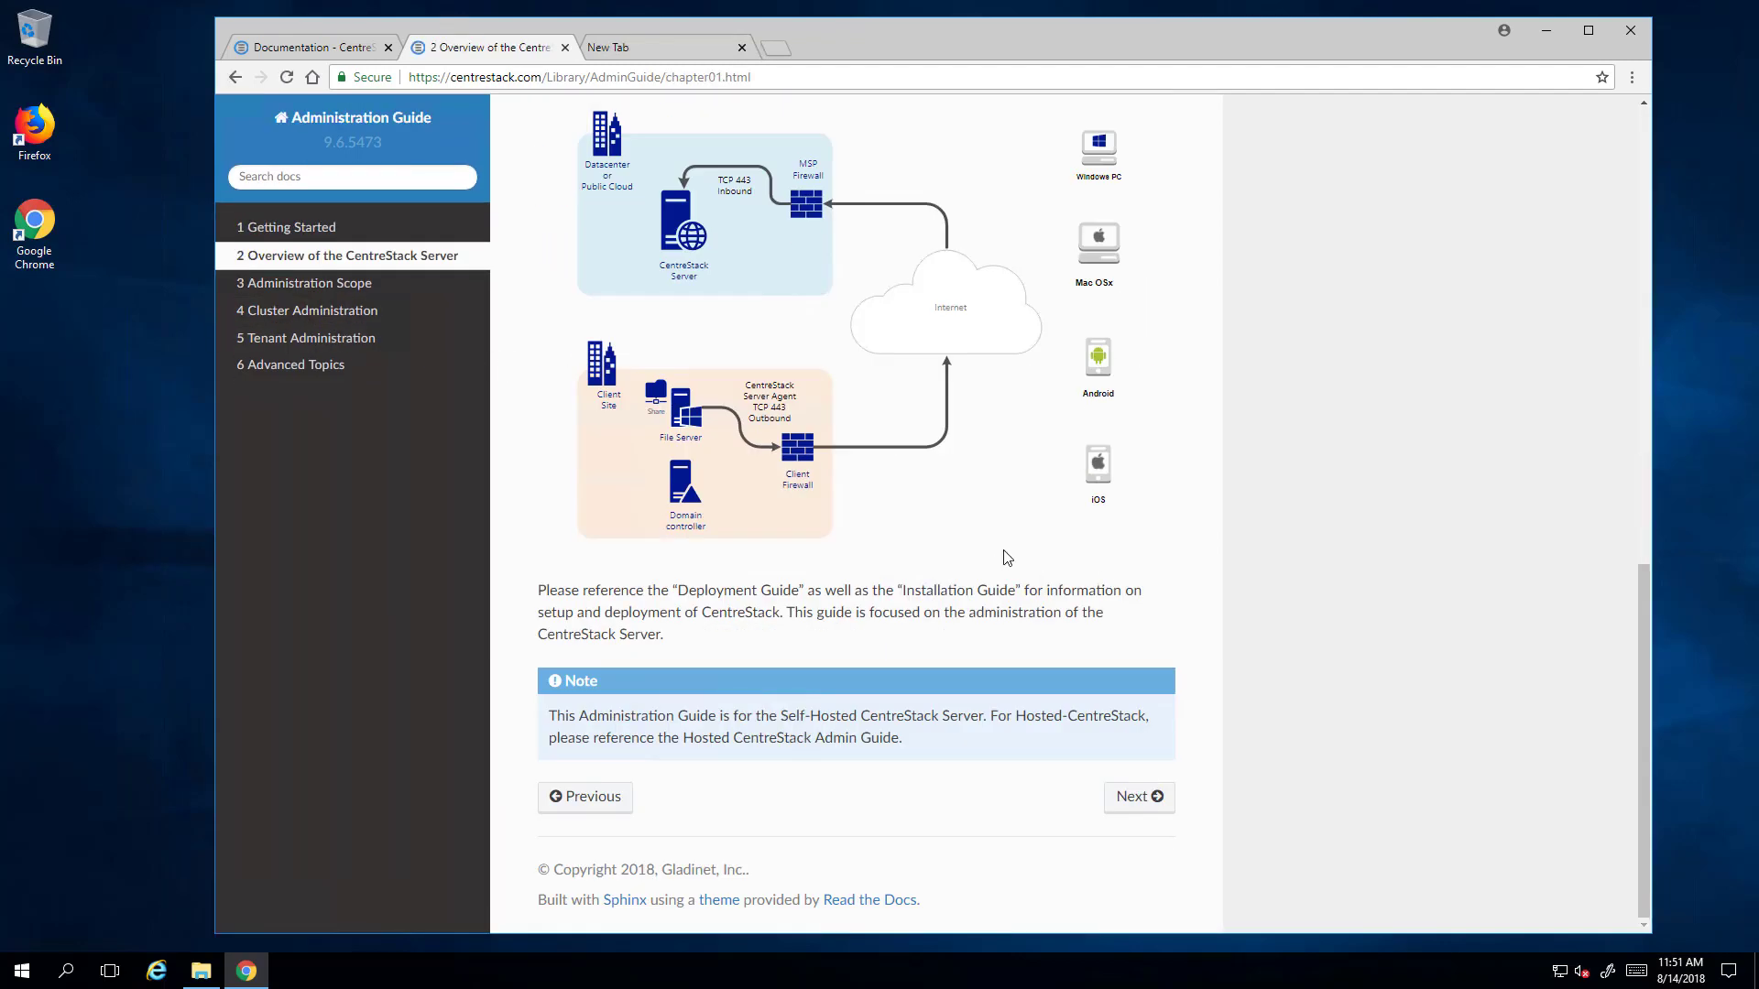
pyautogui.scroll(6, 1023, 612)
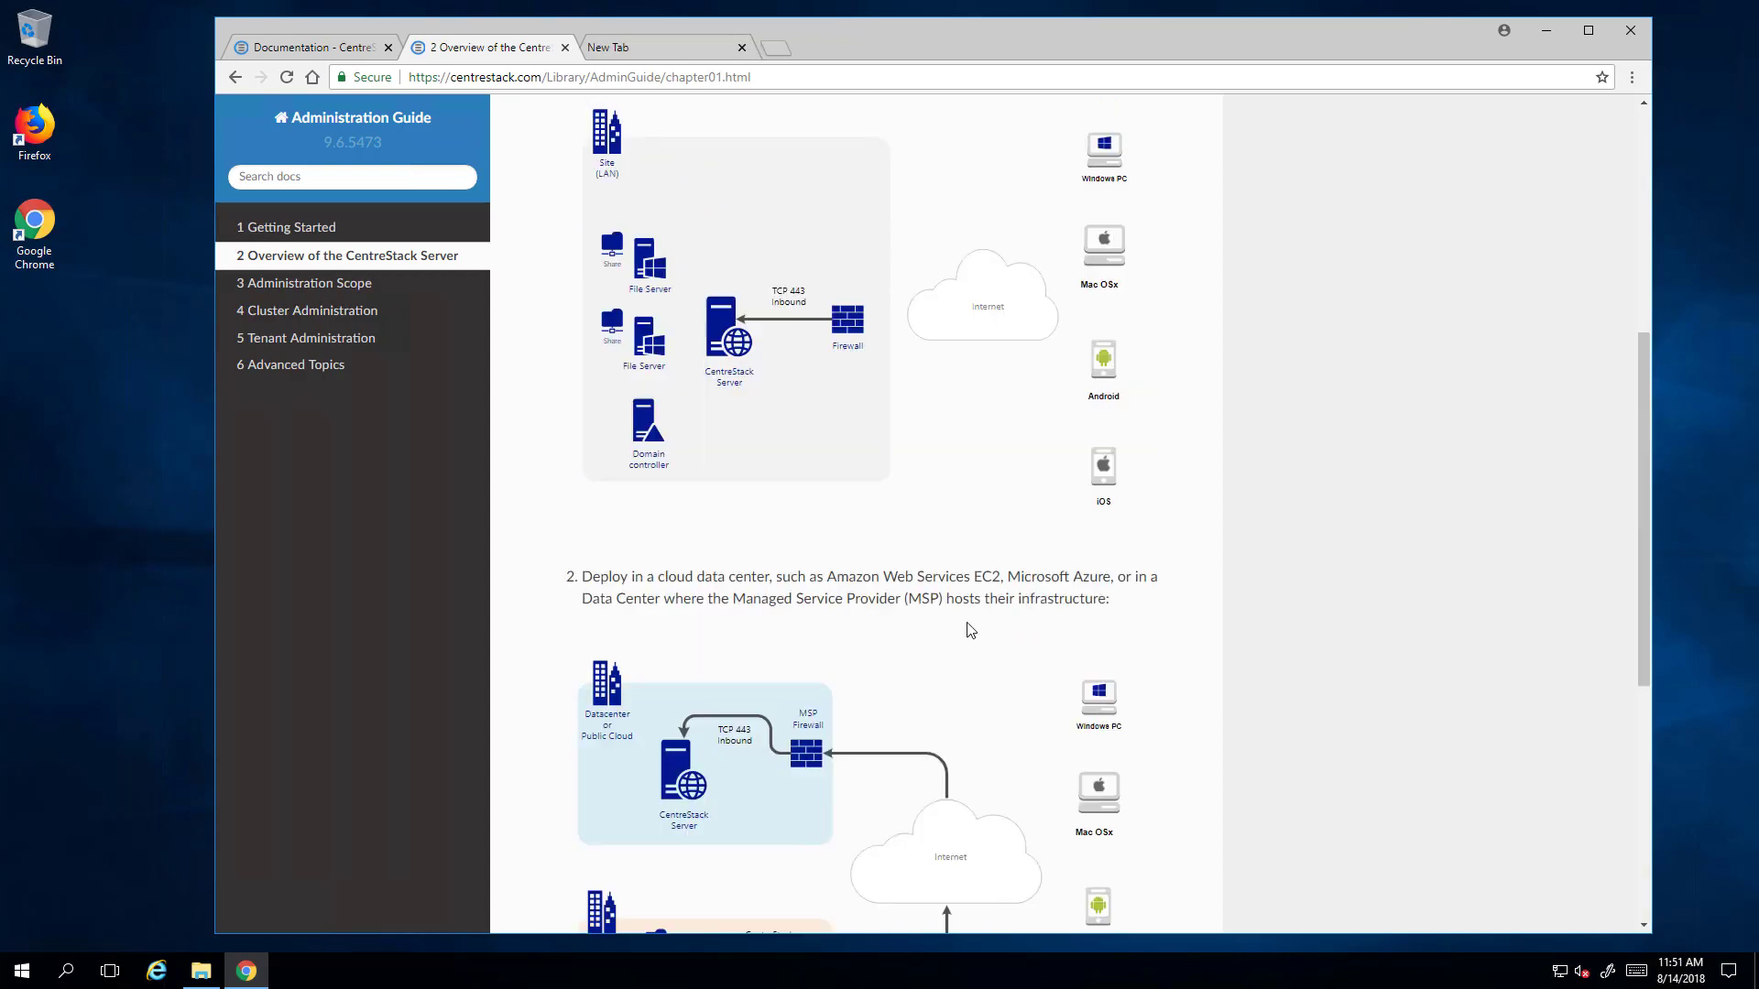
pyautogui.scroll(-3, 970, 625)
pyautogui.scroll(2, 696, 513)
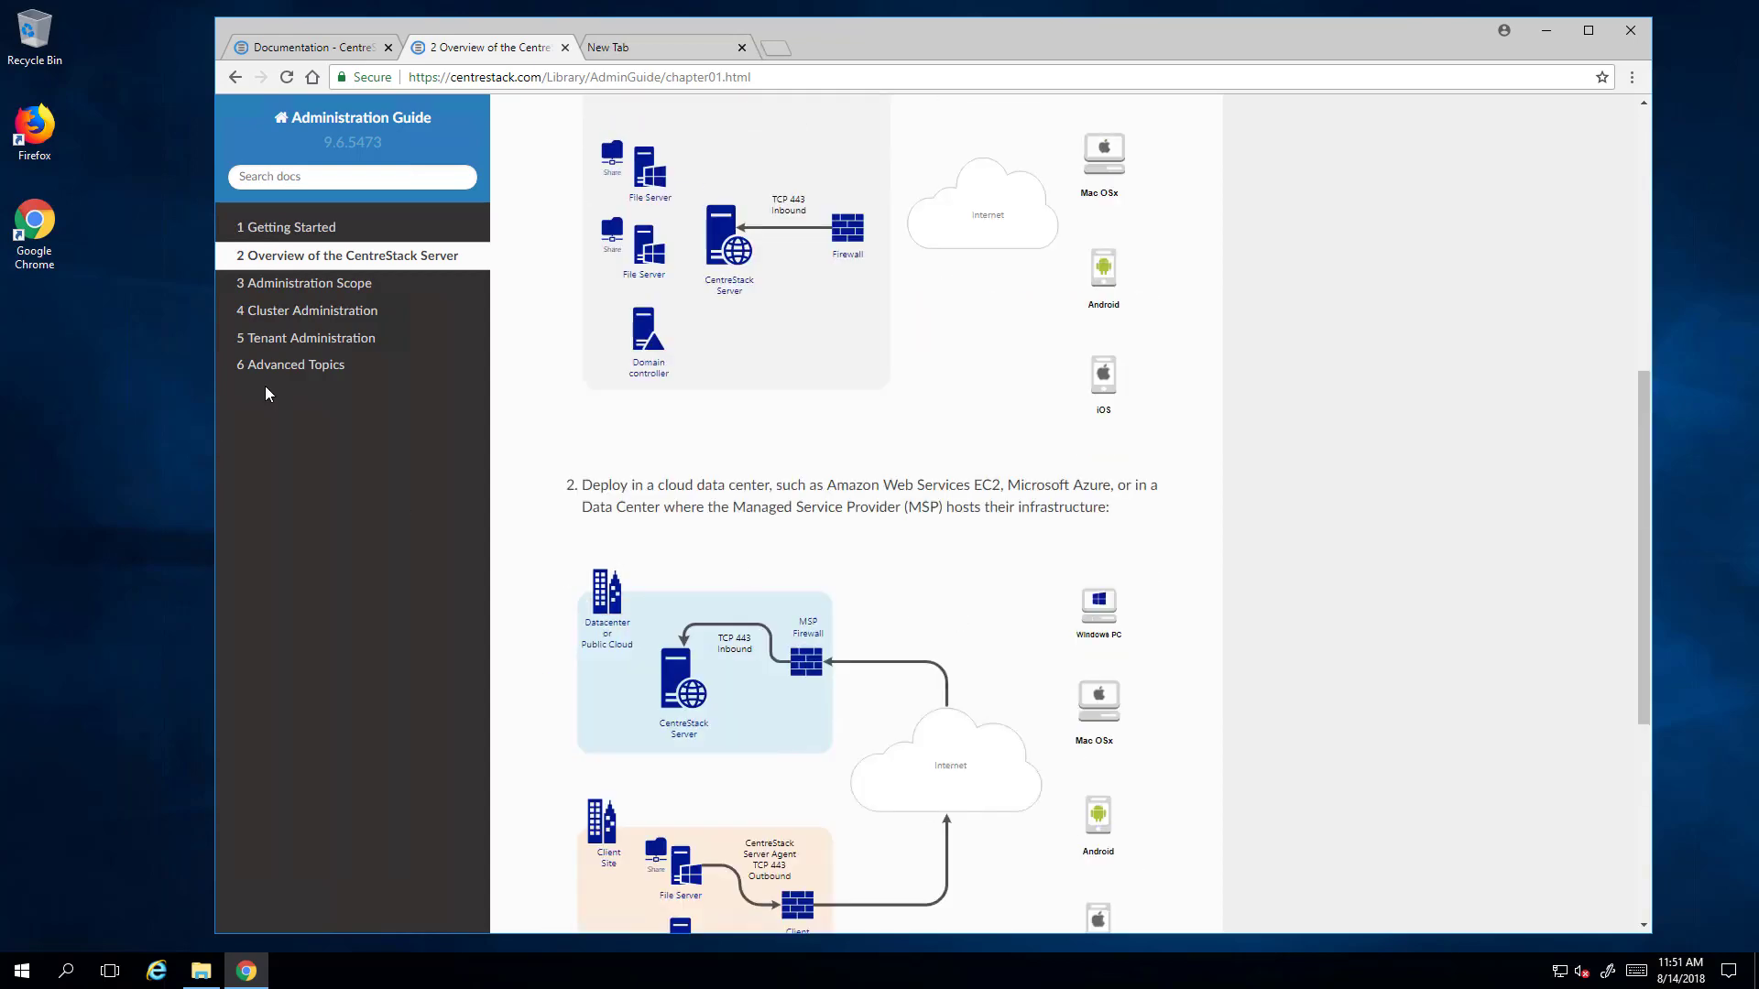
# - Read the Administration Scope chapter, then move on to 4 Cluster Administration
pyautogui.click(316, 284)
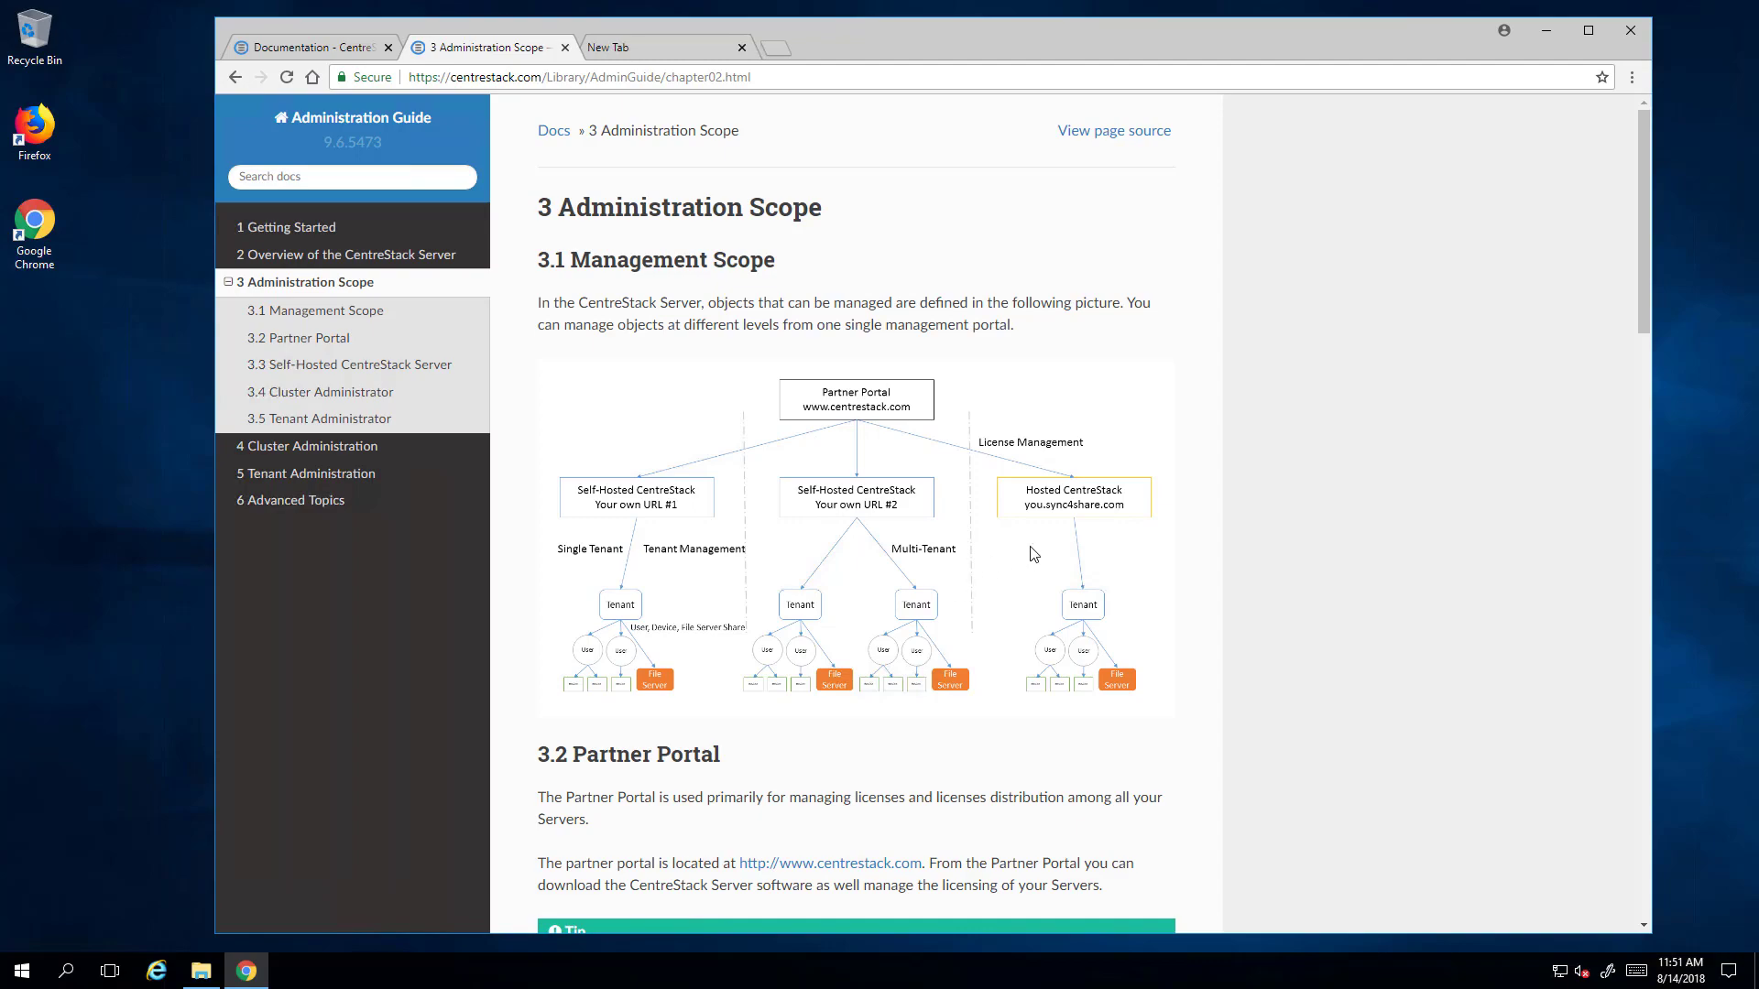
pyautogui.scroll(-3, 1032, 554)
pyautogui.scroll(-18, 1032, 554)
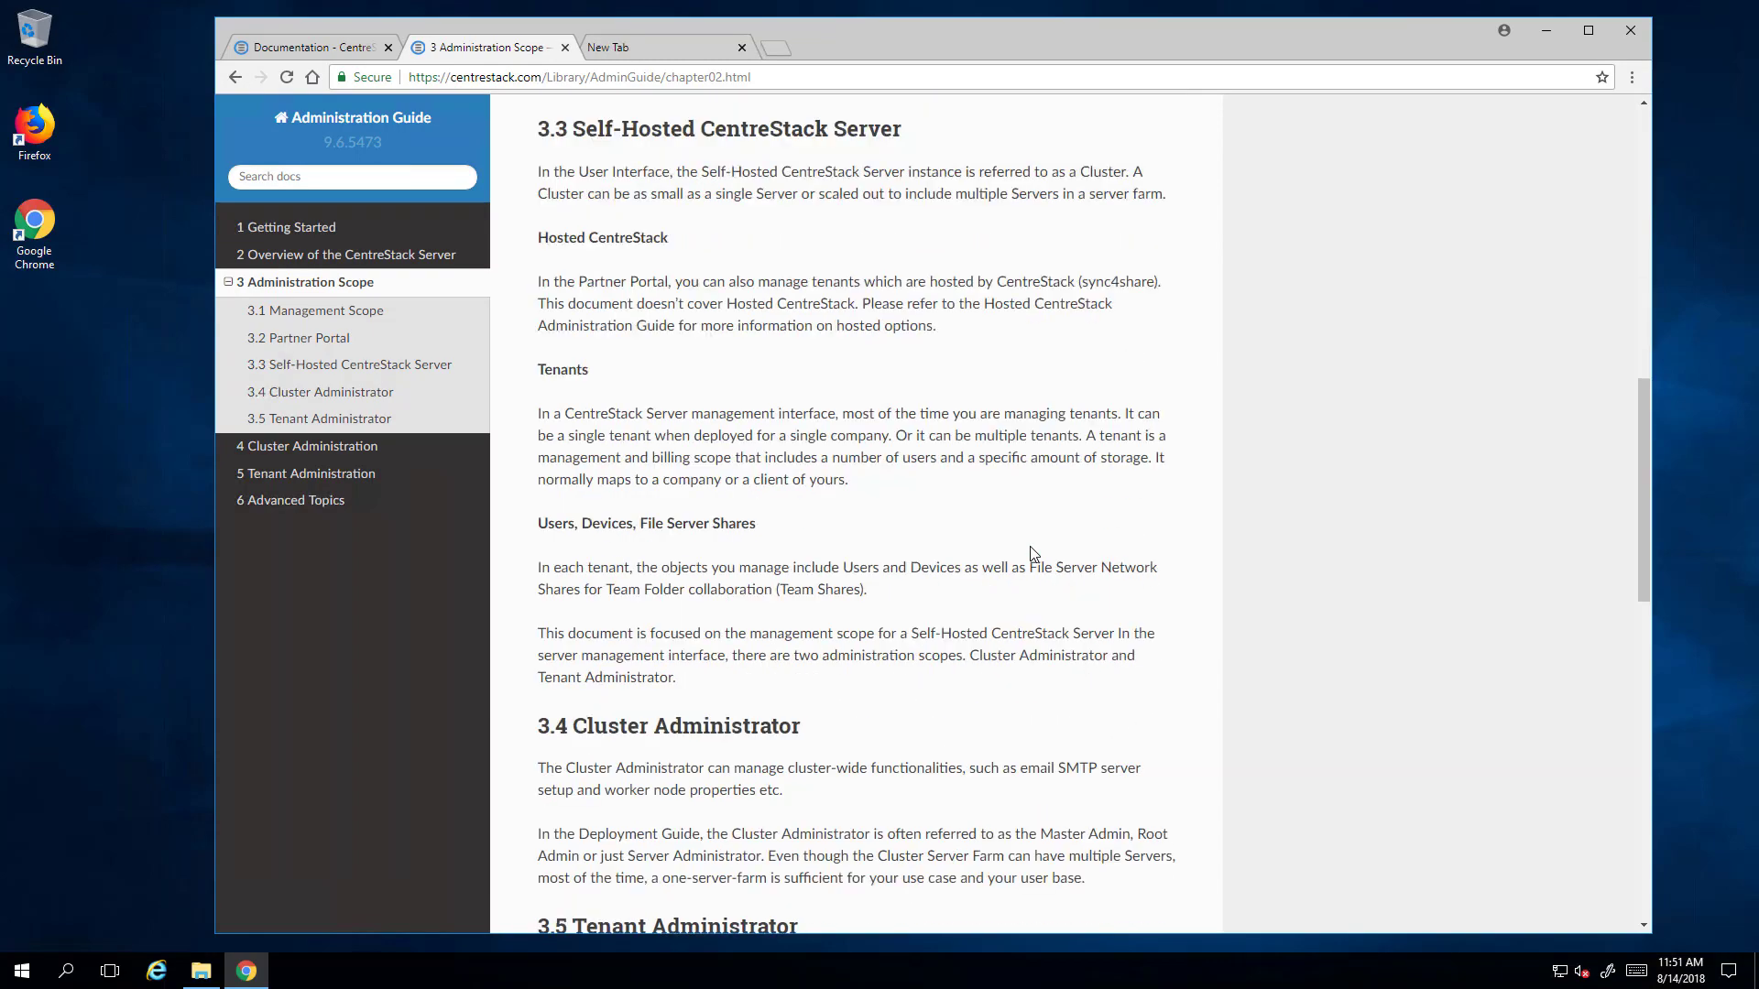
pyautogui.scroll(-6, 1032, 554)
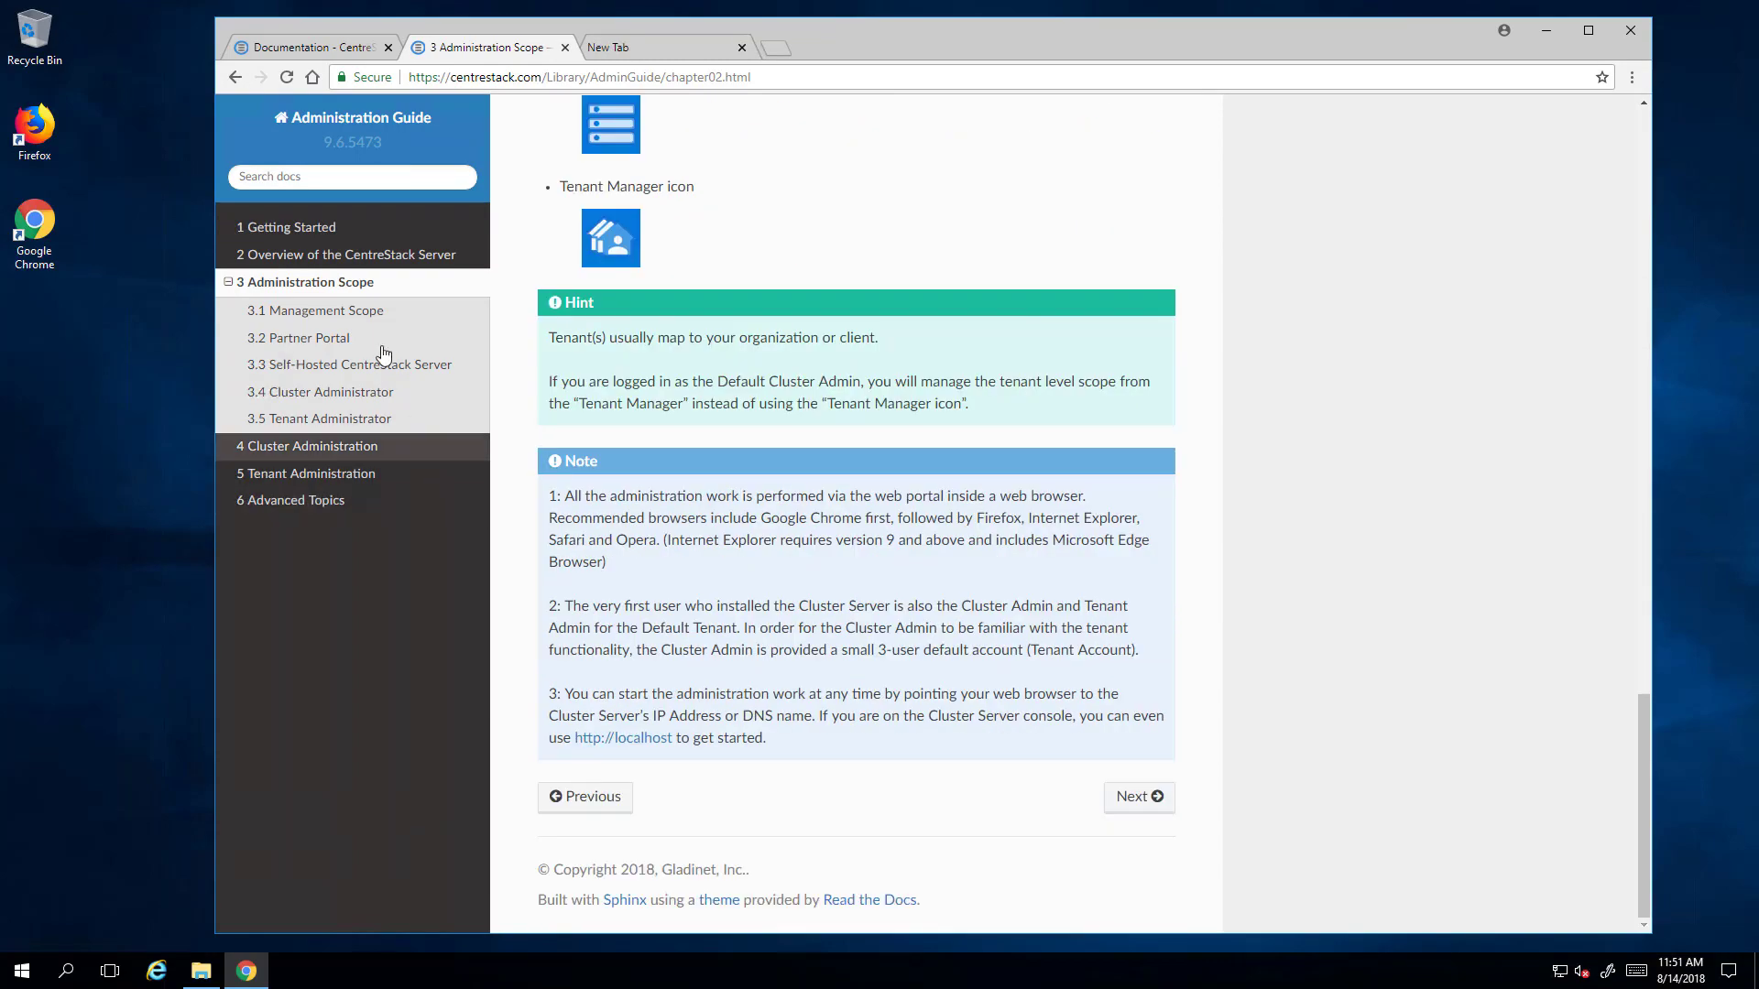
pyautogui.click(325, 449)
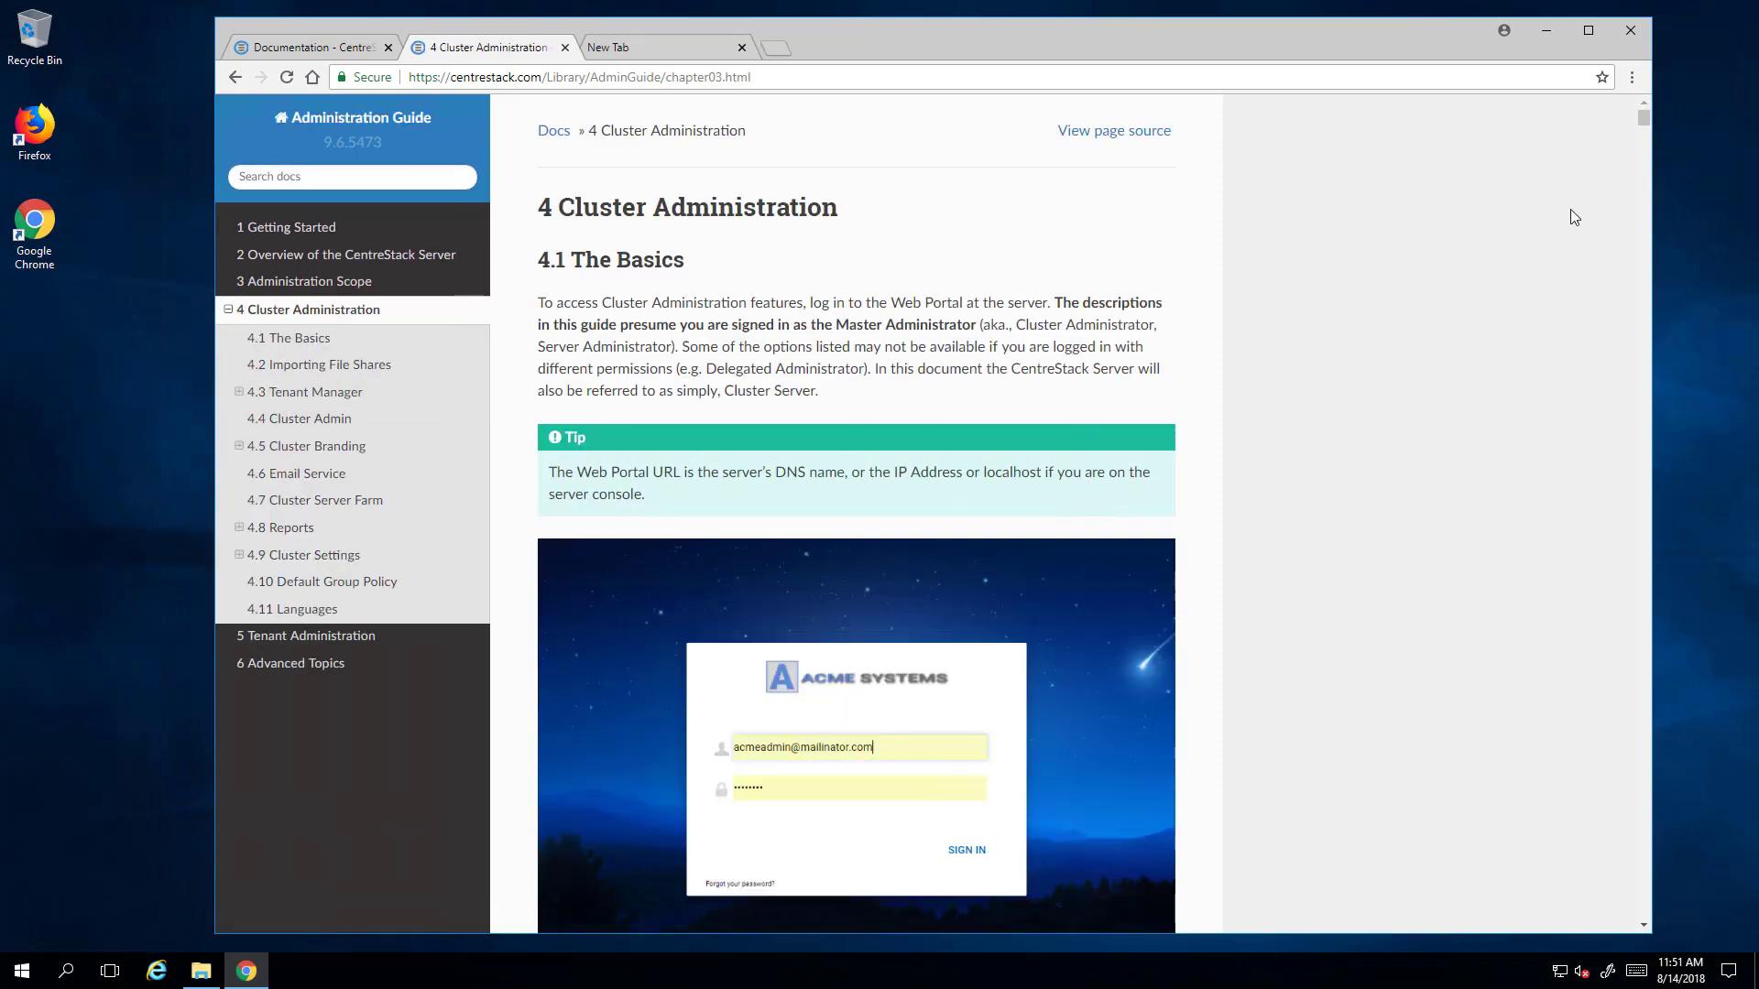
# - Scroll through the Cluster Administration chapter and close the Administration Guide tab
pyautogui.moveTo(1644, 128); pyautogui.dragTo(1253, 470)
pyautogui.scroll(15, 1253, 470)
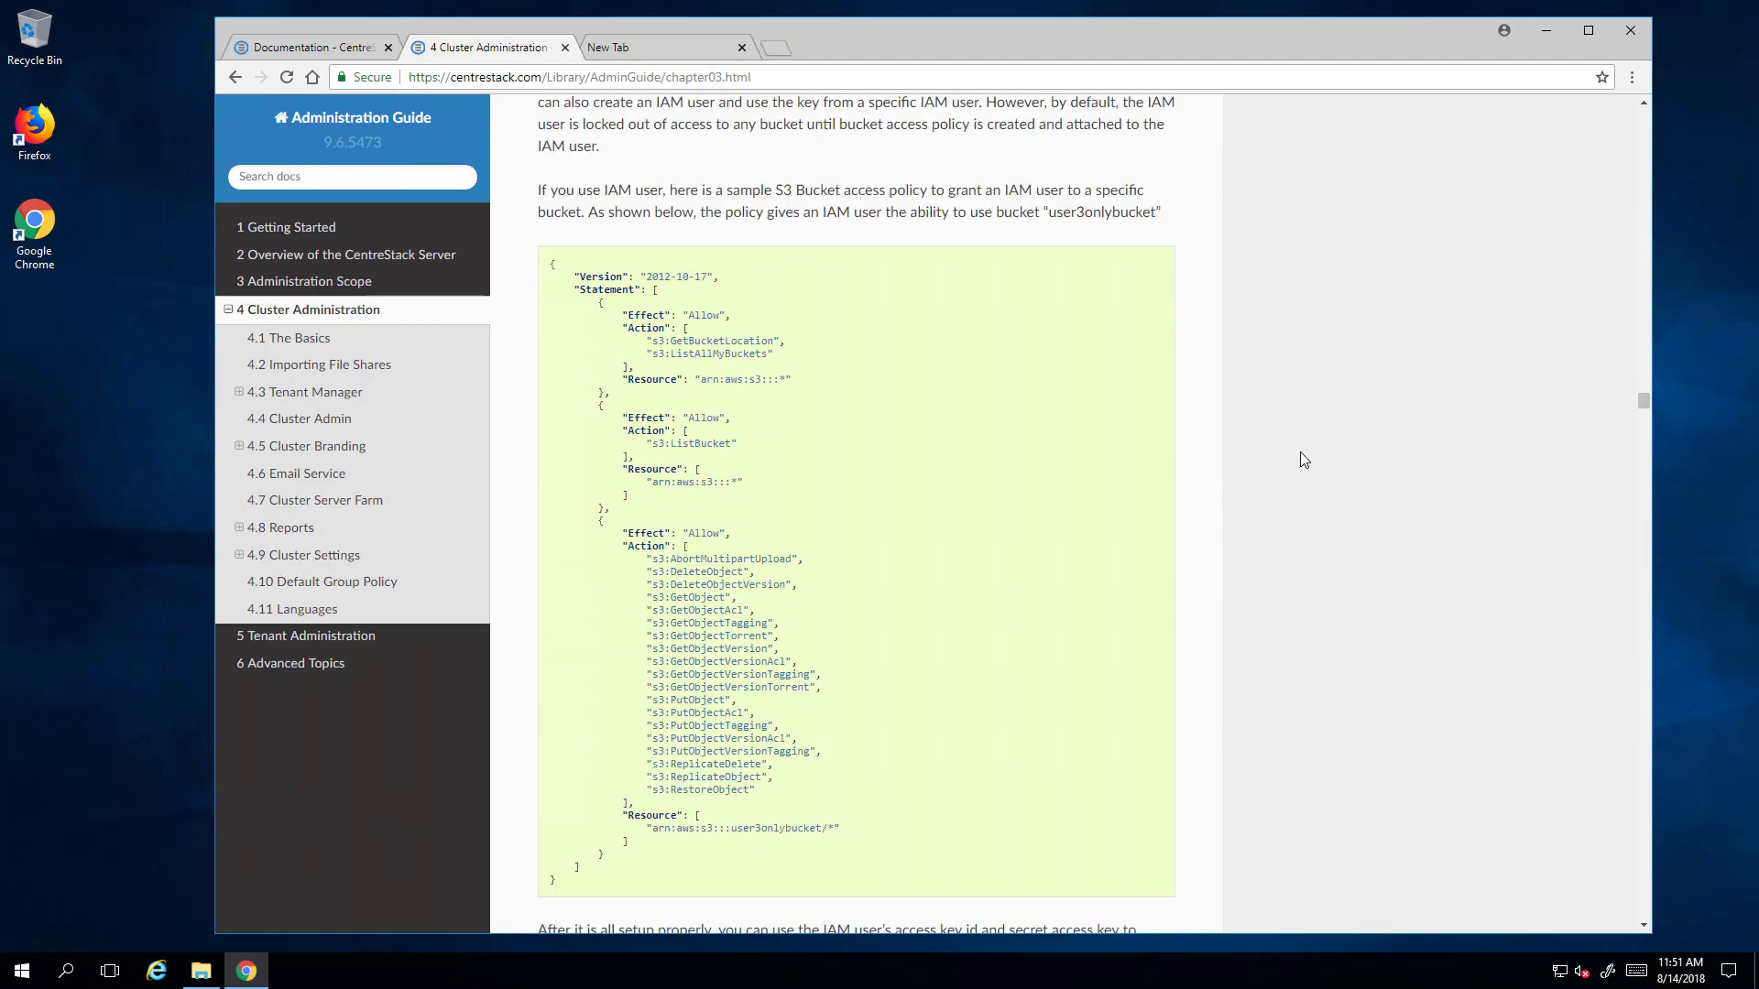
pyautogui.scroll(20, 1322, 491)
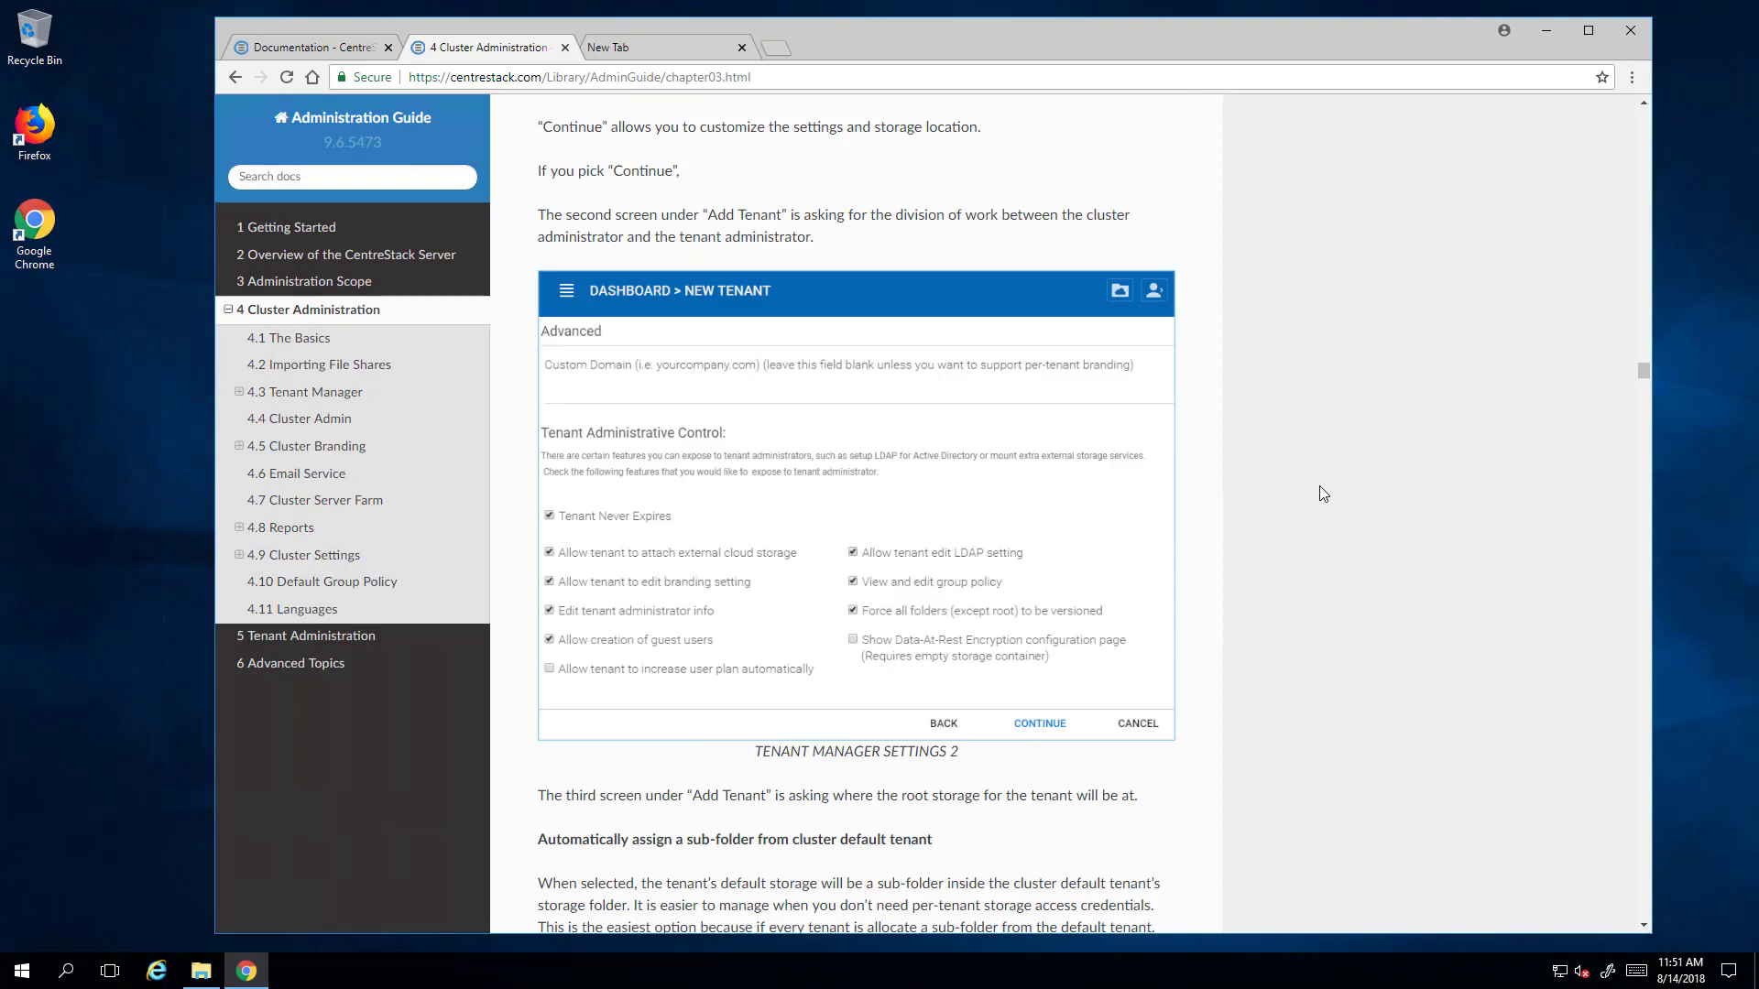
pyautogui.scroll(15, 1321, 499)
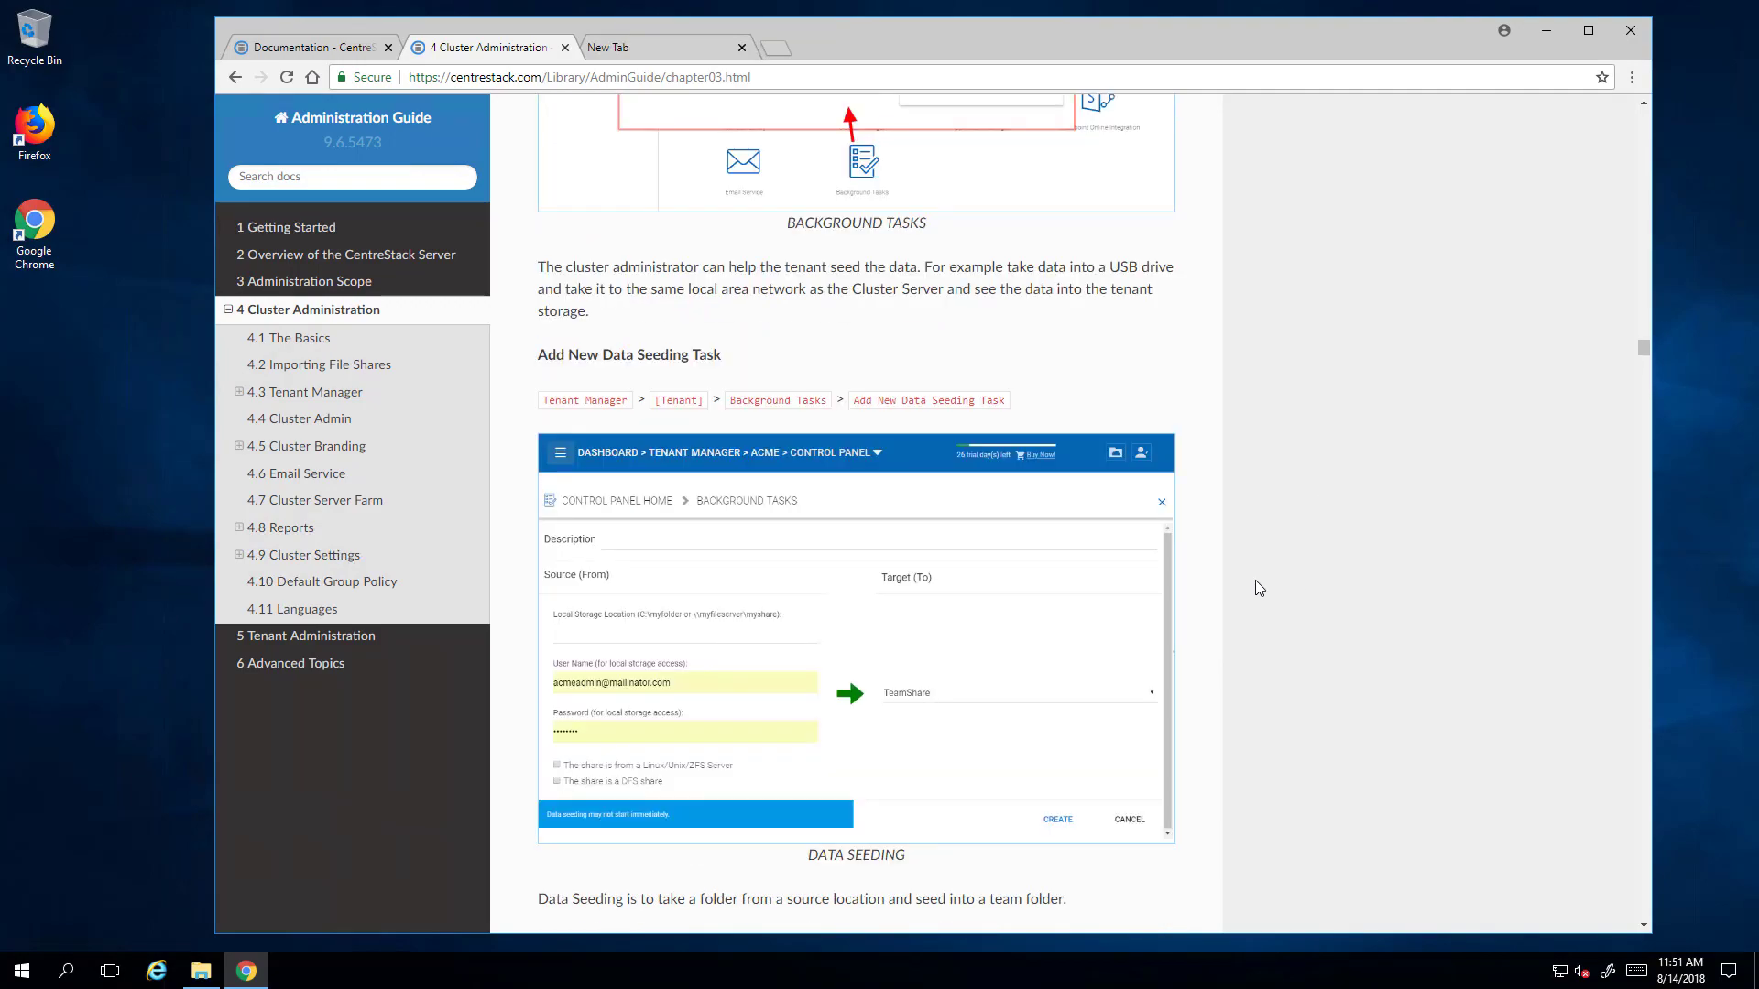
pyautogui.scroll(10, 1257, 594)
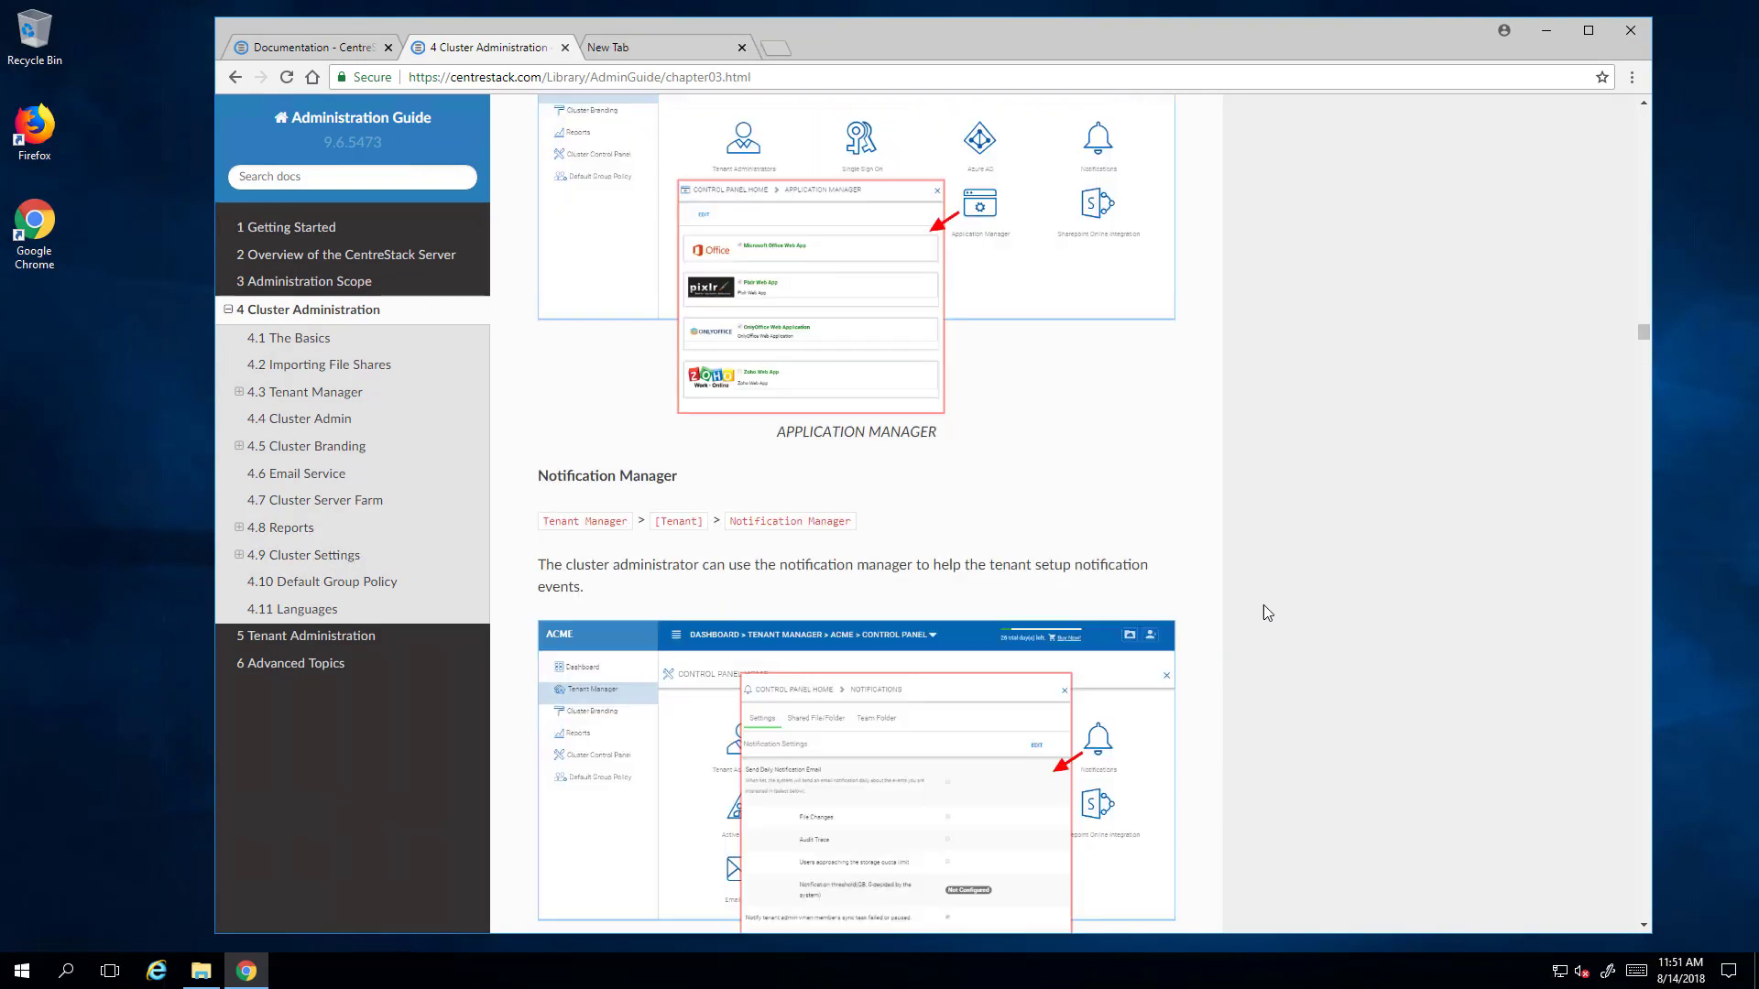
pyautogui.scroll(15, 1264, 612)
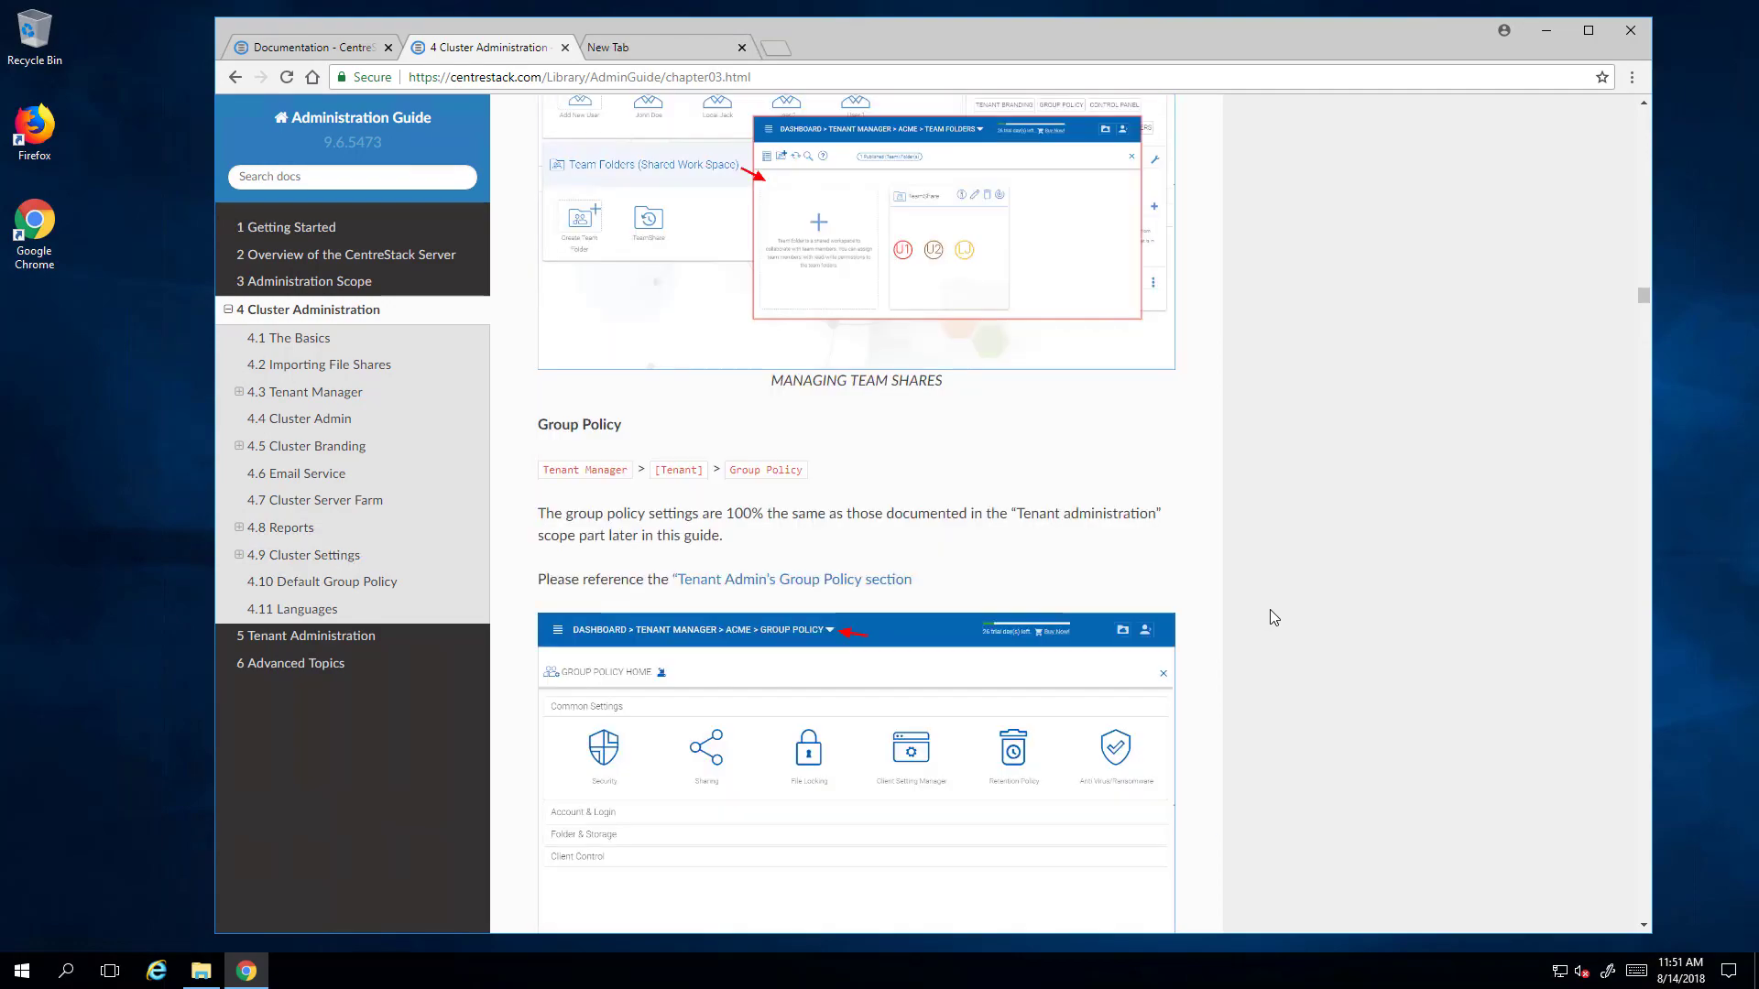
pyautogui.scroll(15, 1269, 609)
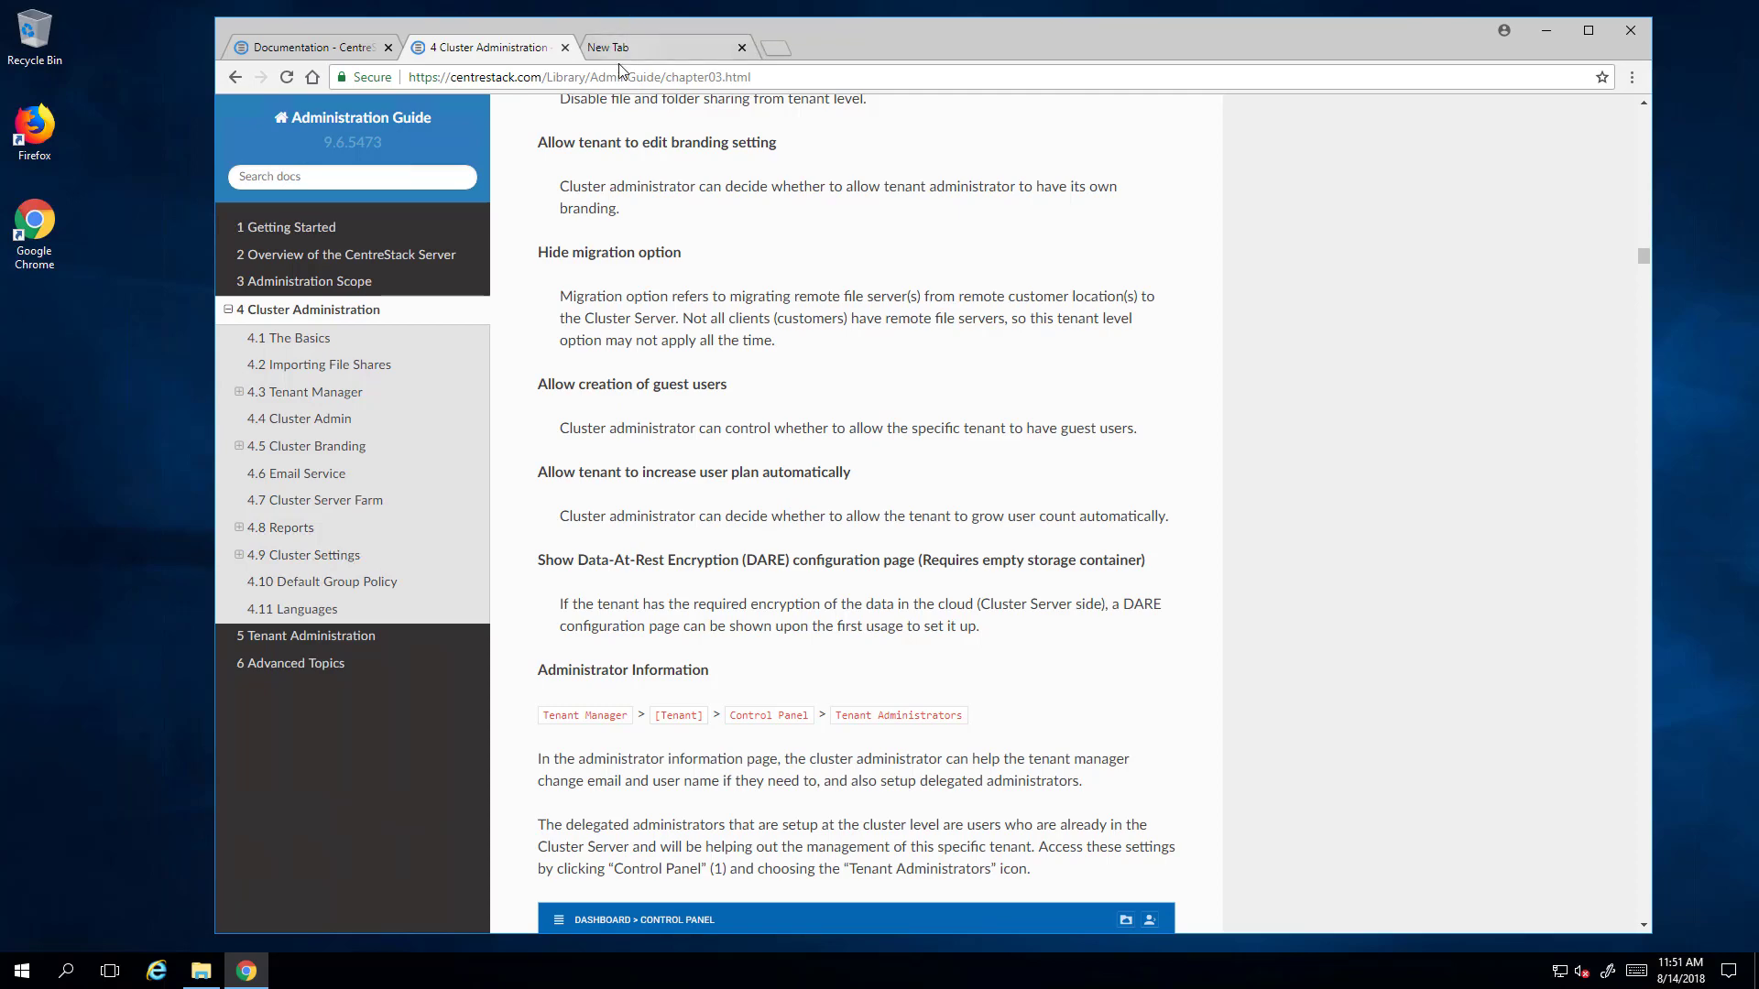
pyautogui.click(565, 50)
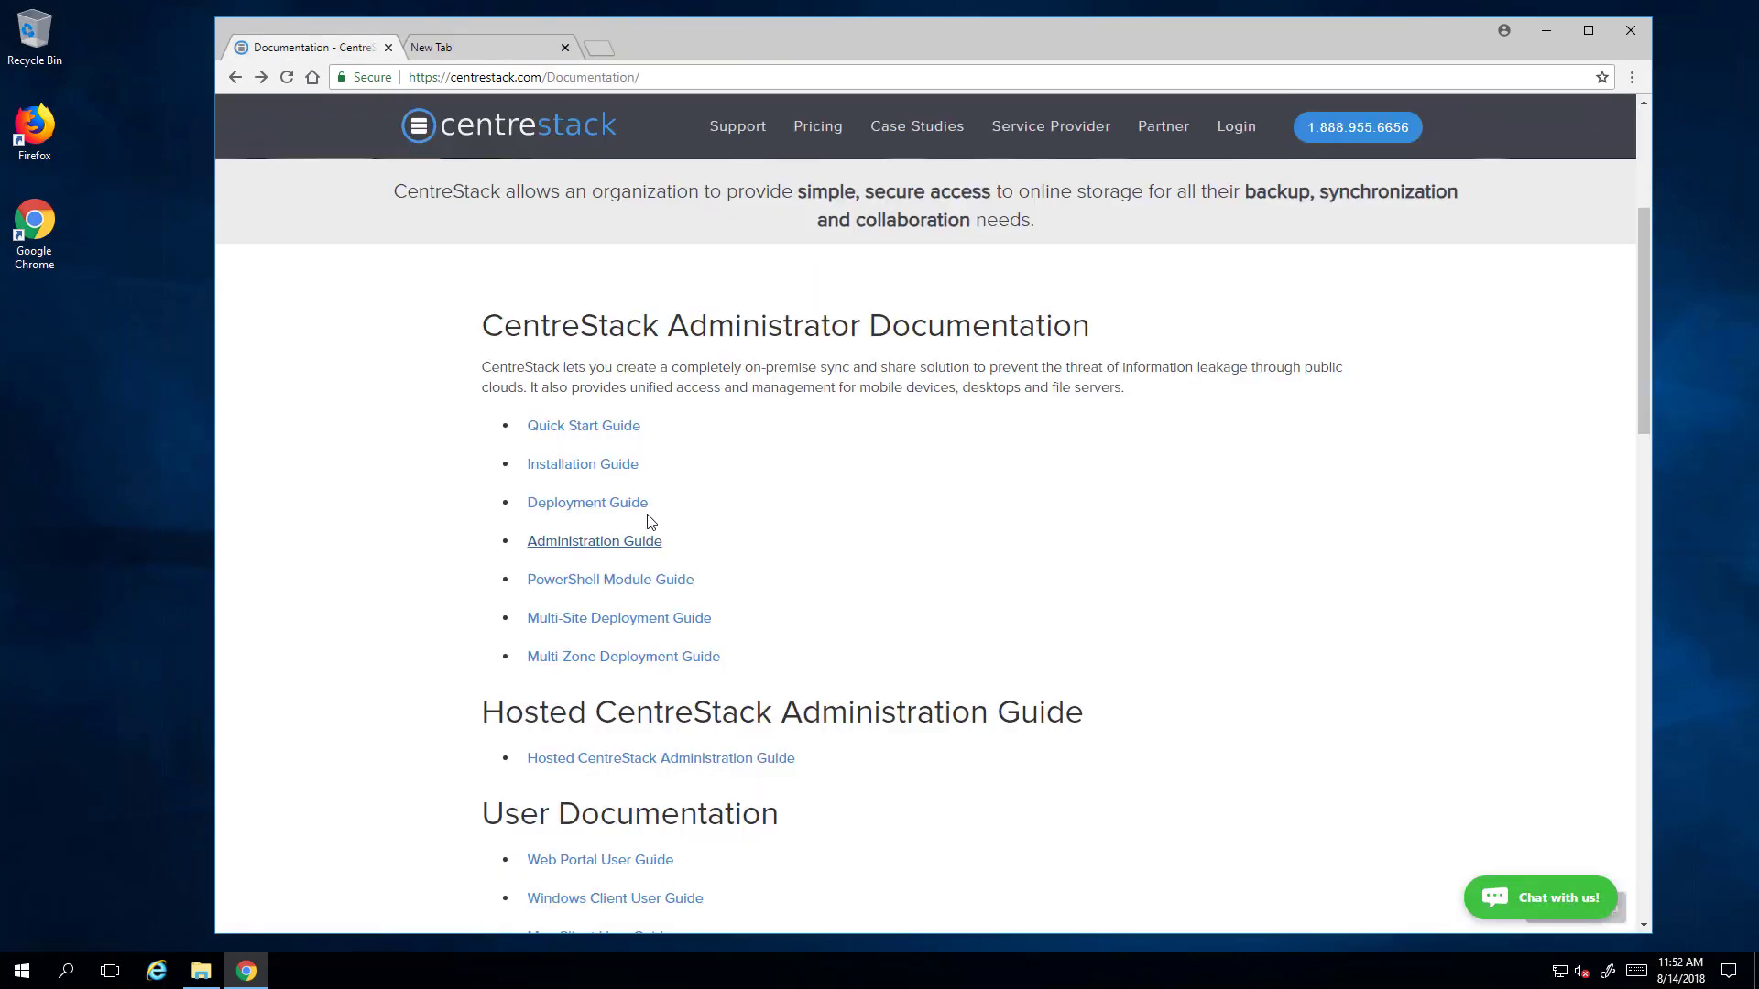
# - From the CS Login bookmark, trim the address to centrestack.com, then log in to the Partner Portal
pyautogui.click(481, 40)
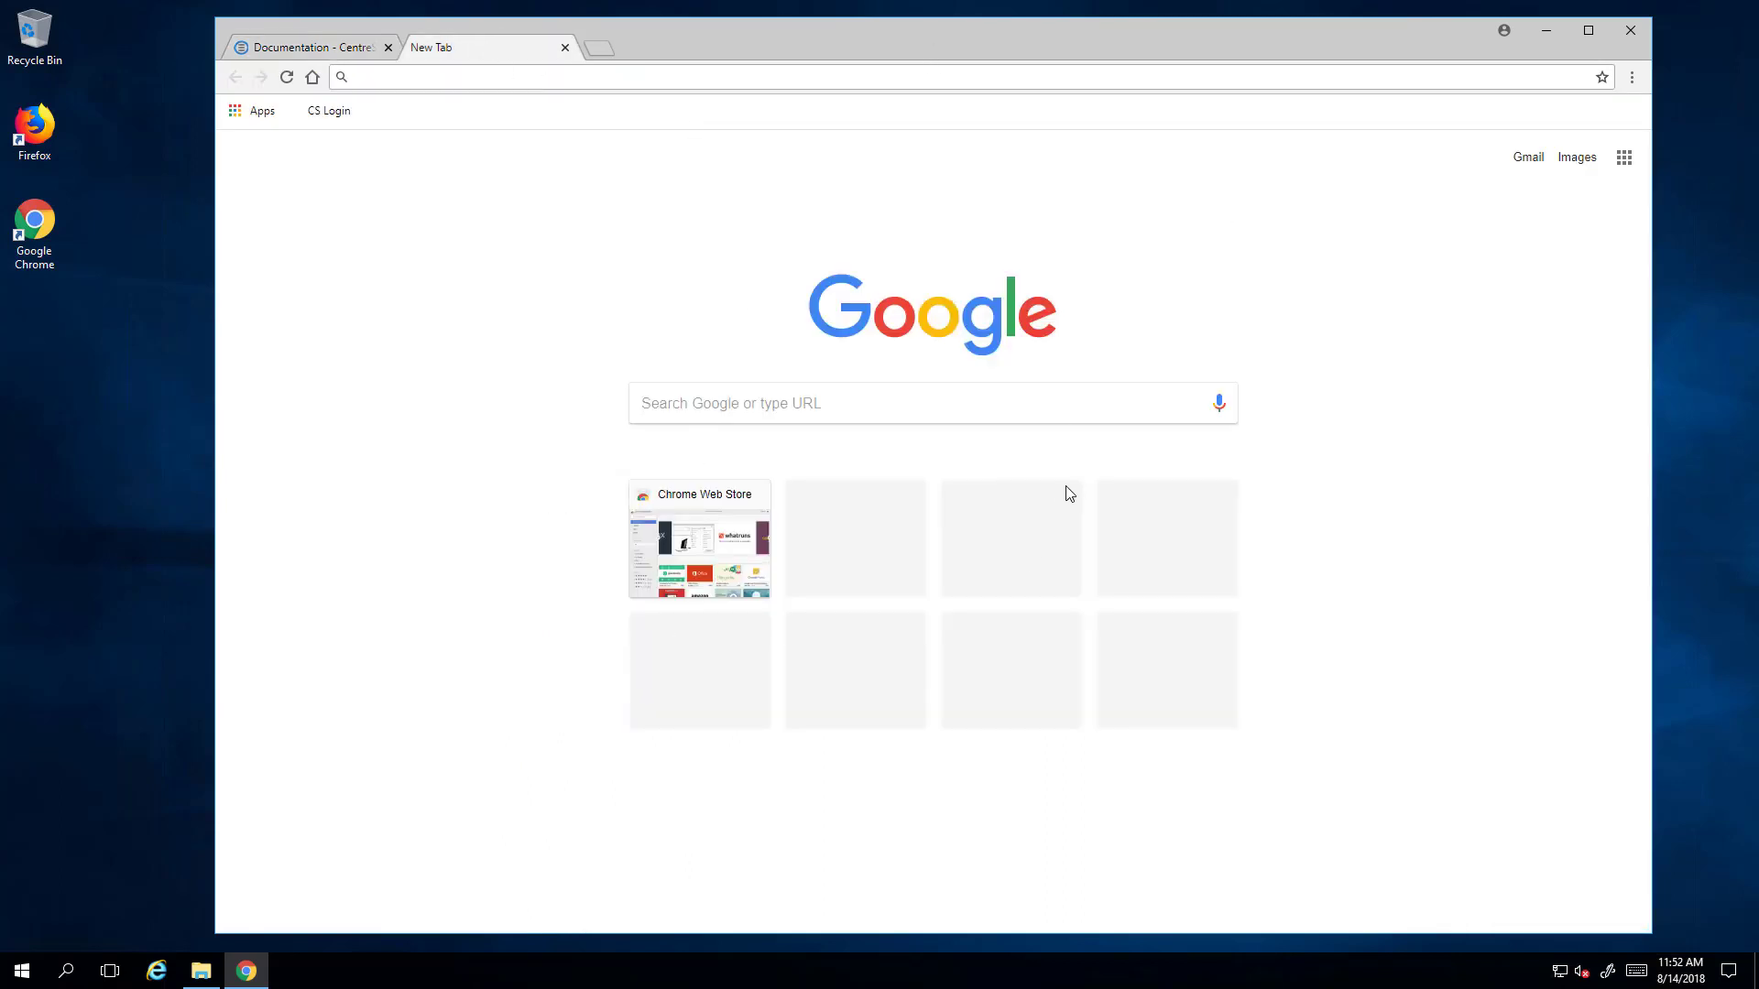
pyautogui.click(334, 112)
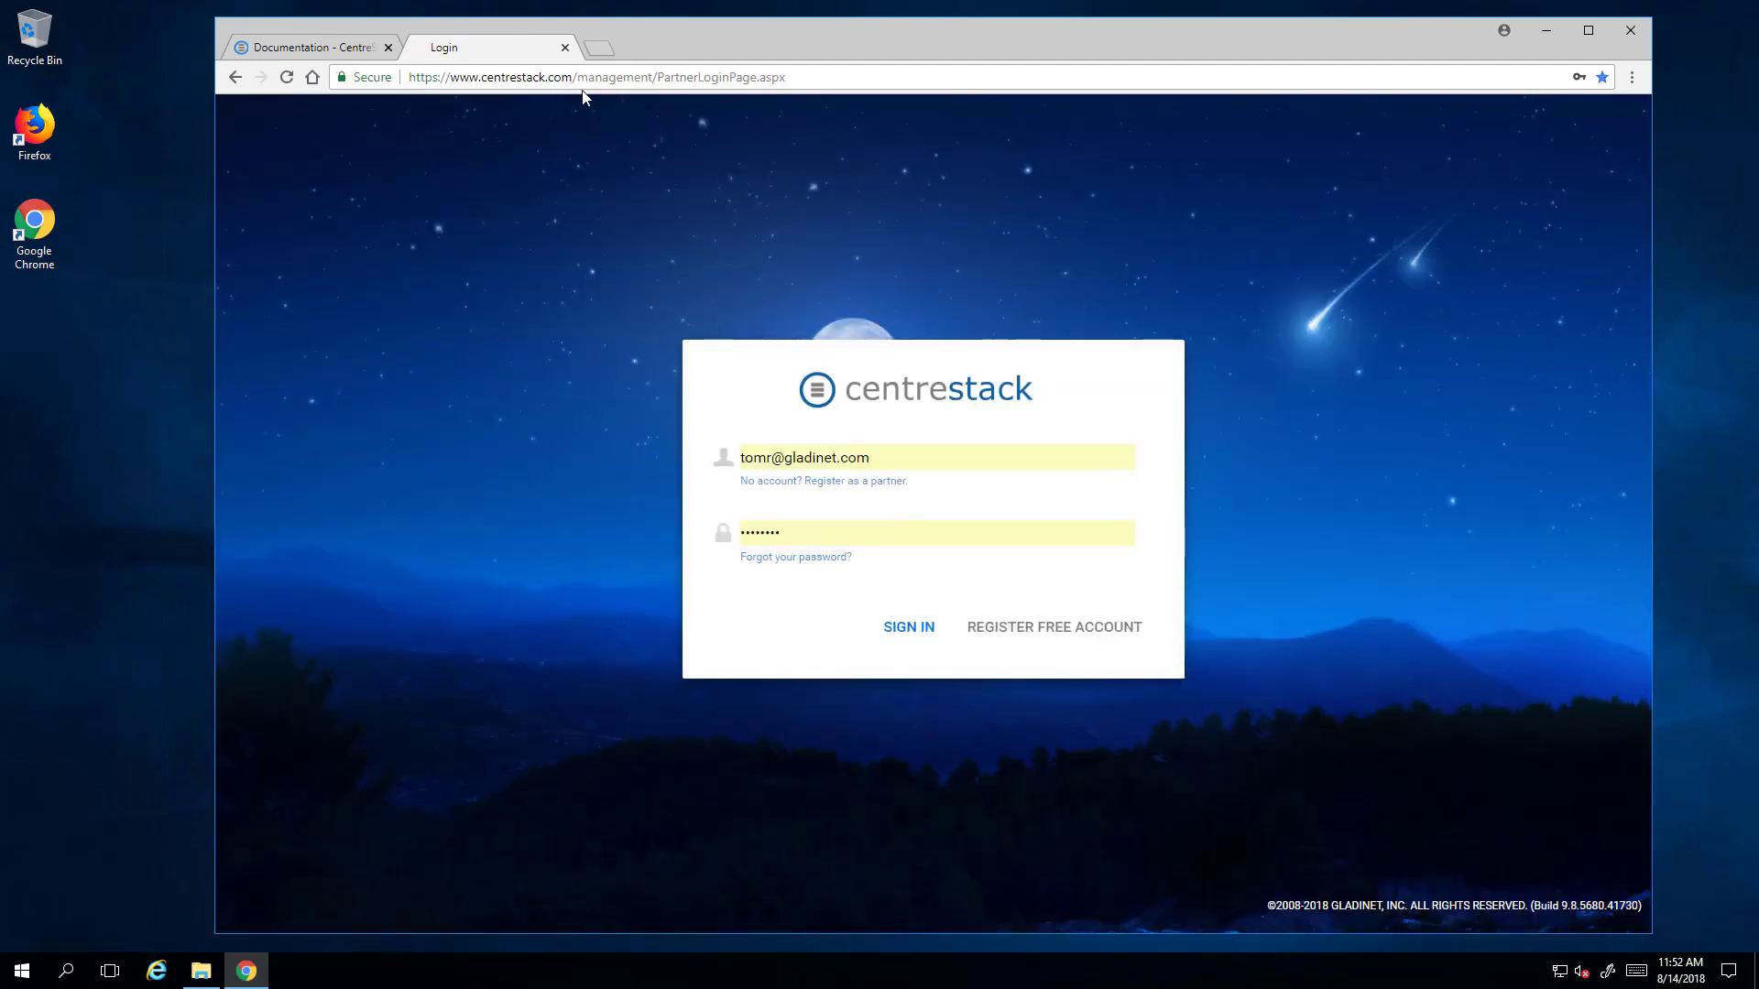
pyautogui.click(619, 80)
pyautogui.moveTo(577, 77); pyautogui.dragTo(1126, 84)
pyautogui.press('BackSpace')
pyautogui.press('Return')
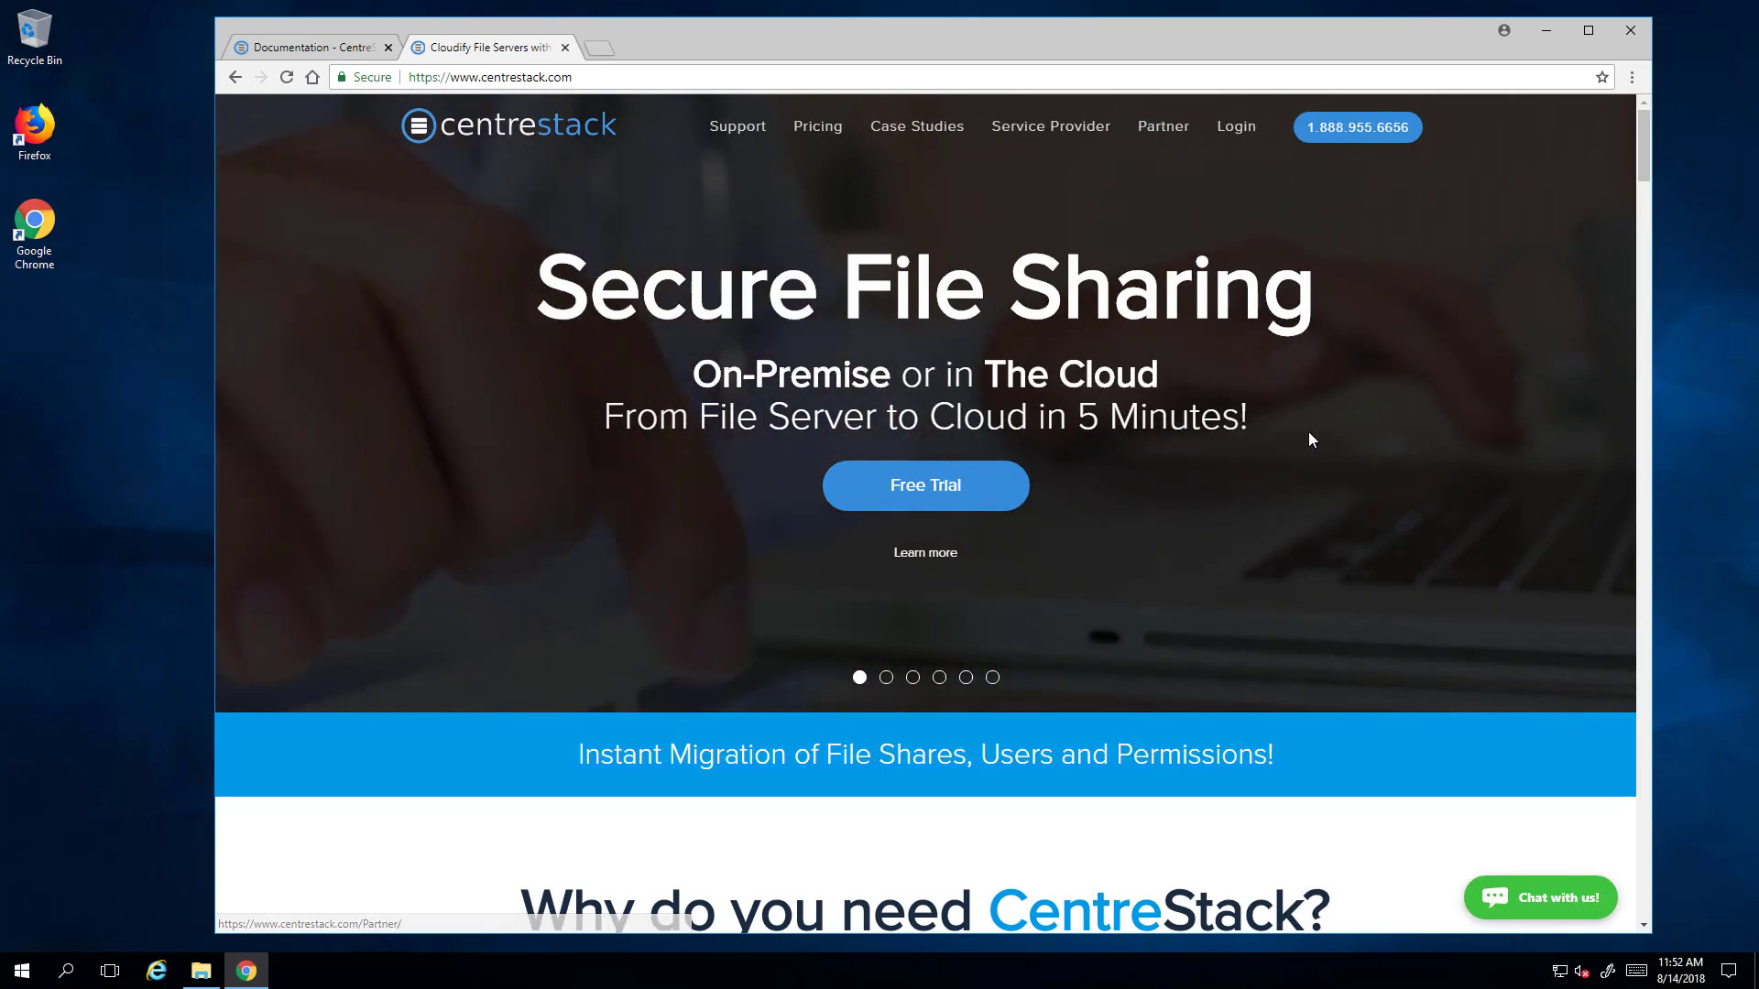
pyautogui.click(1238, 130)
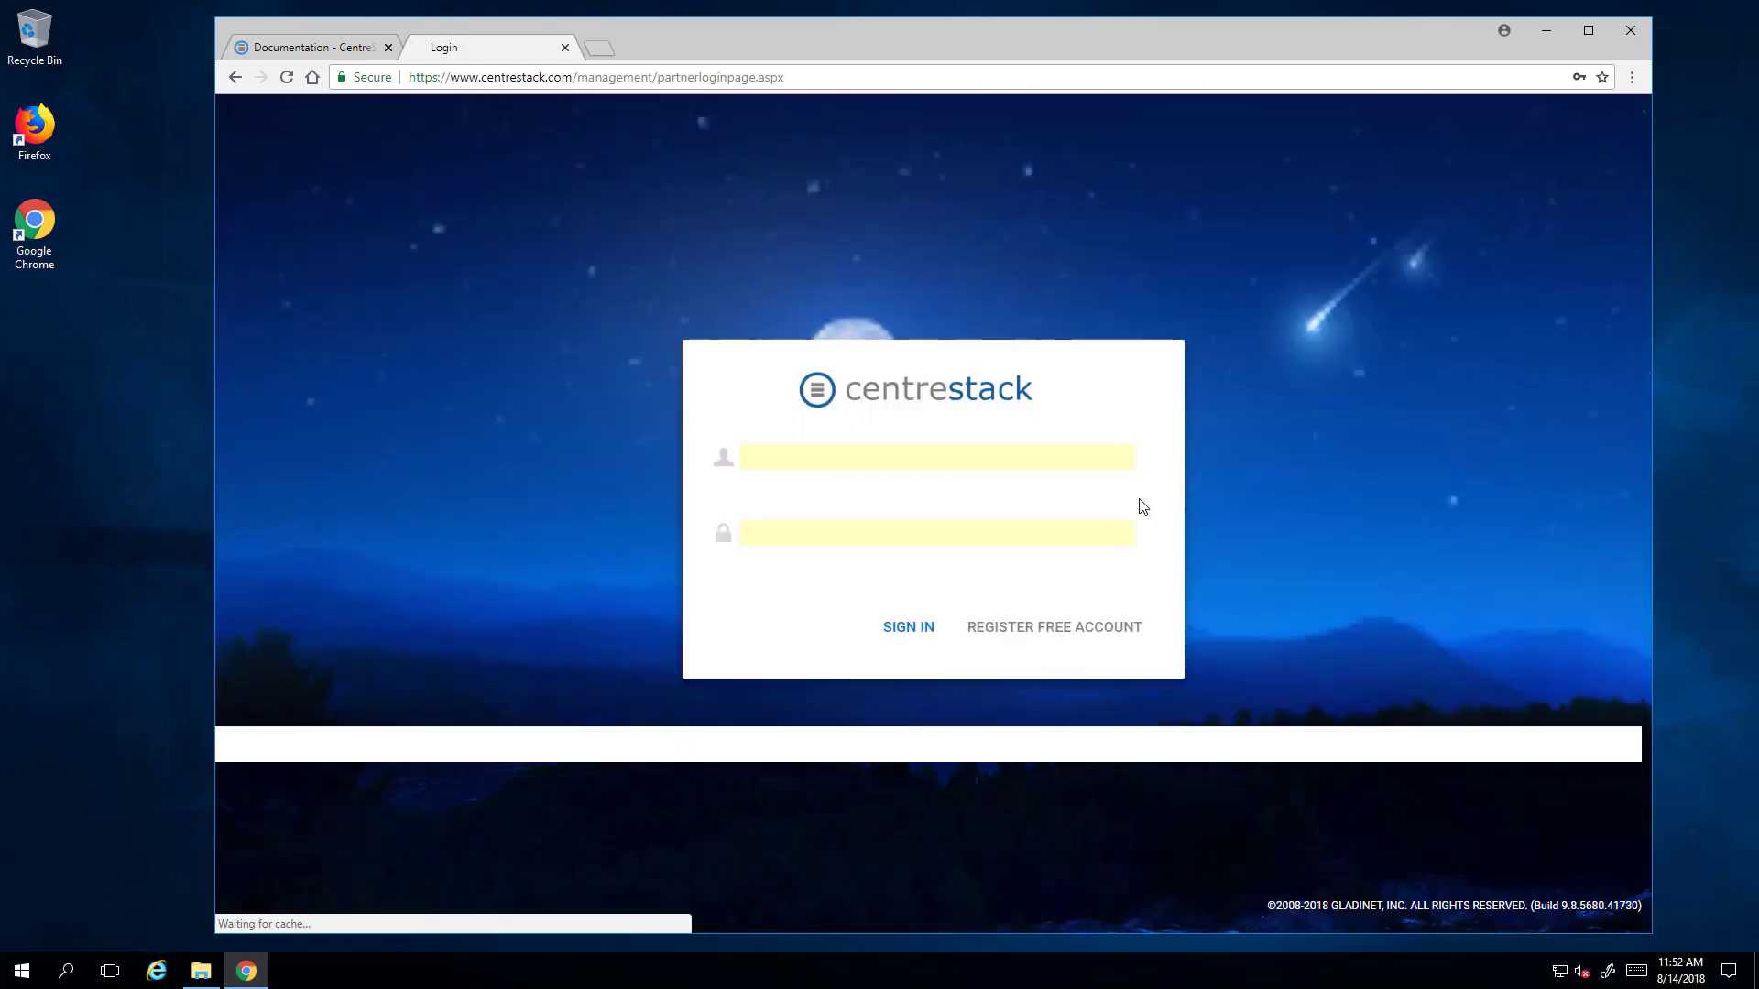
pyautogui.click(913, 631)
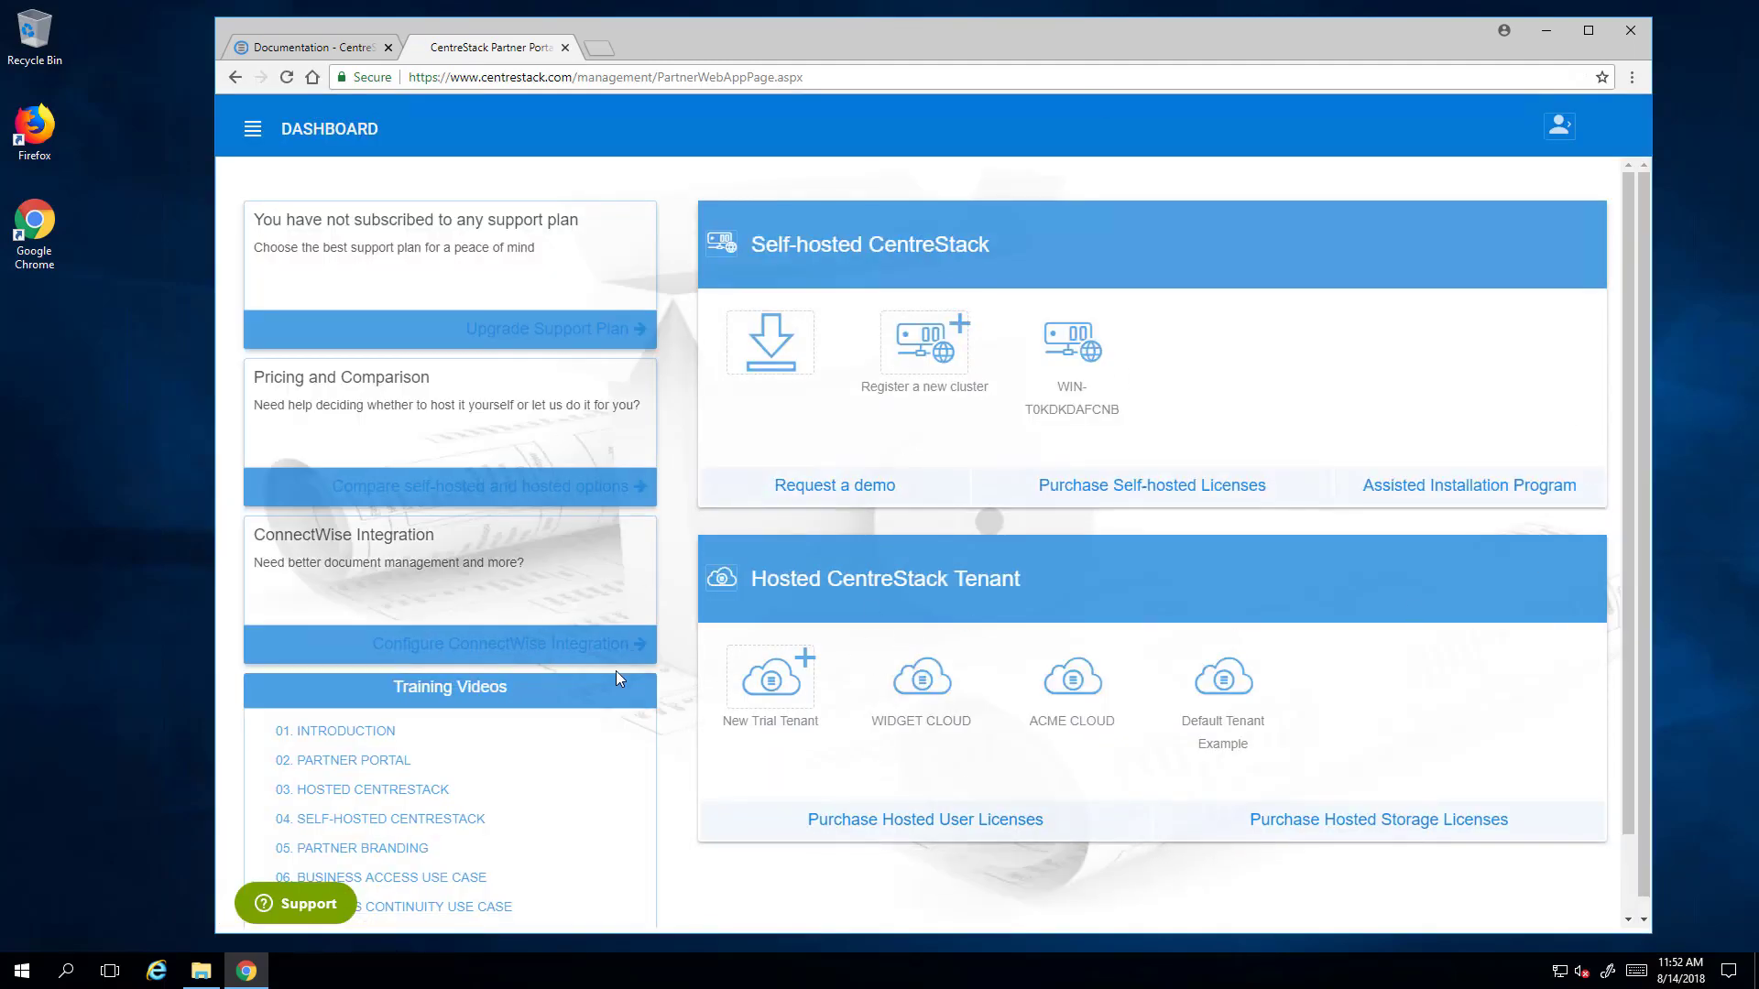
# - Scroll the dashboard back to the top and open the hamburger side navigation
pyautogui.scroll(-1, 619, 678)
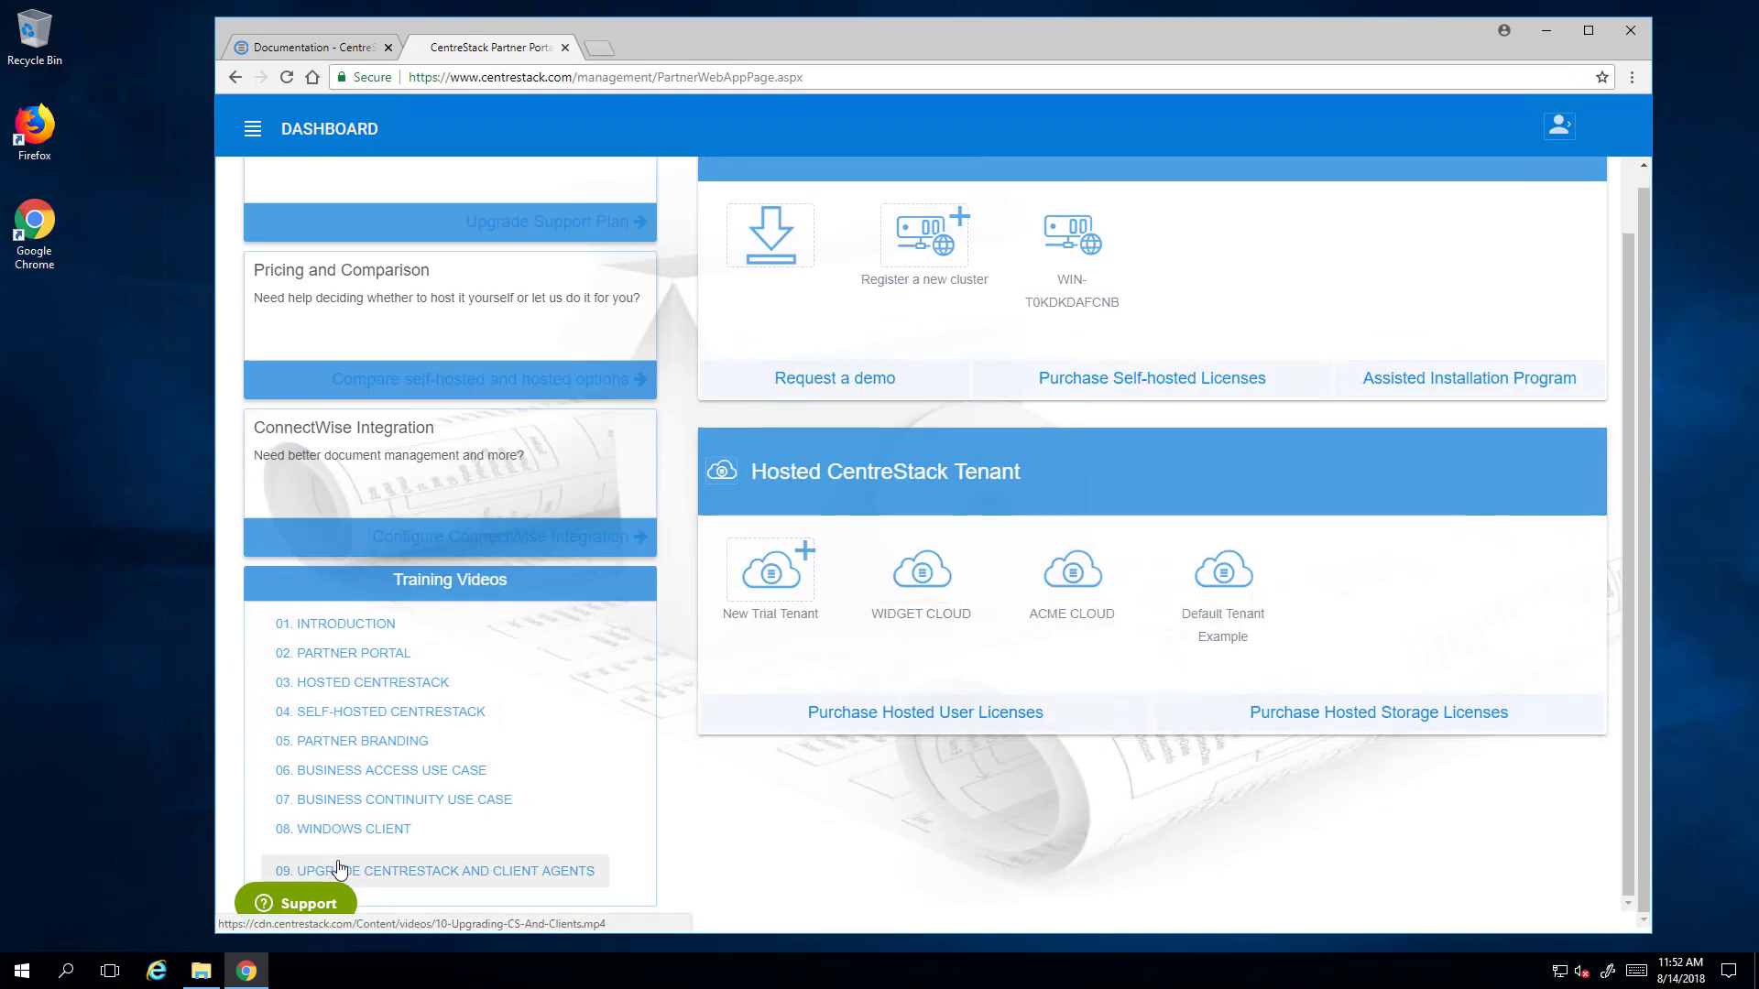
pyautogui.scroll(1, 431, 344)
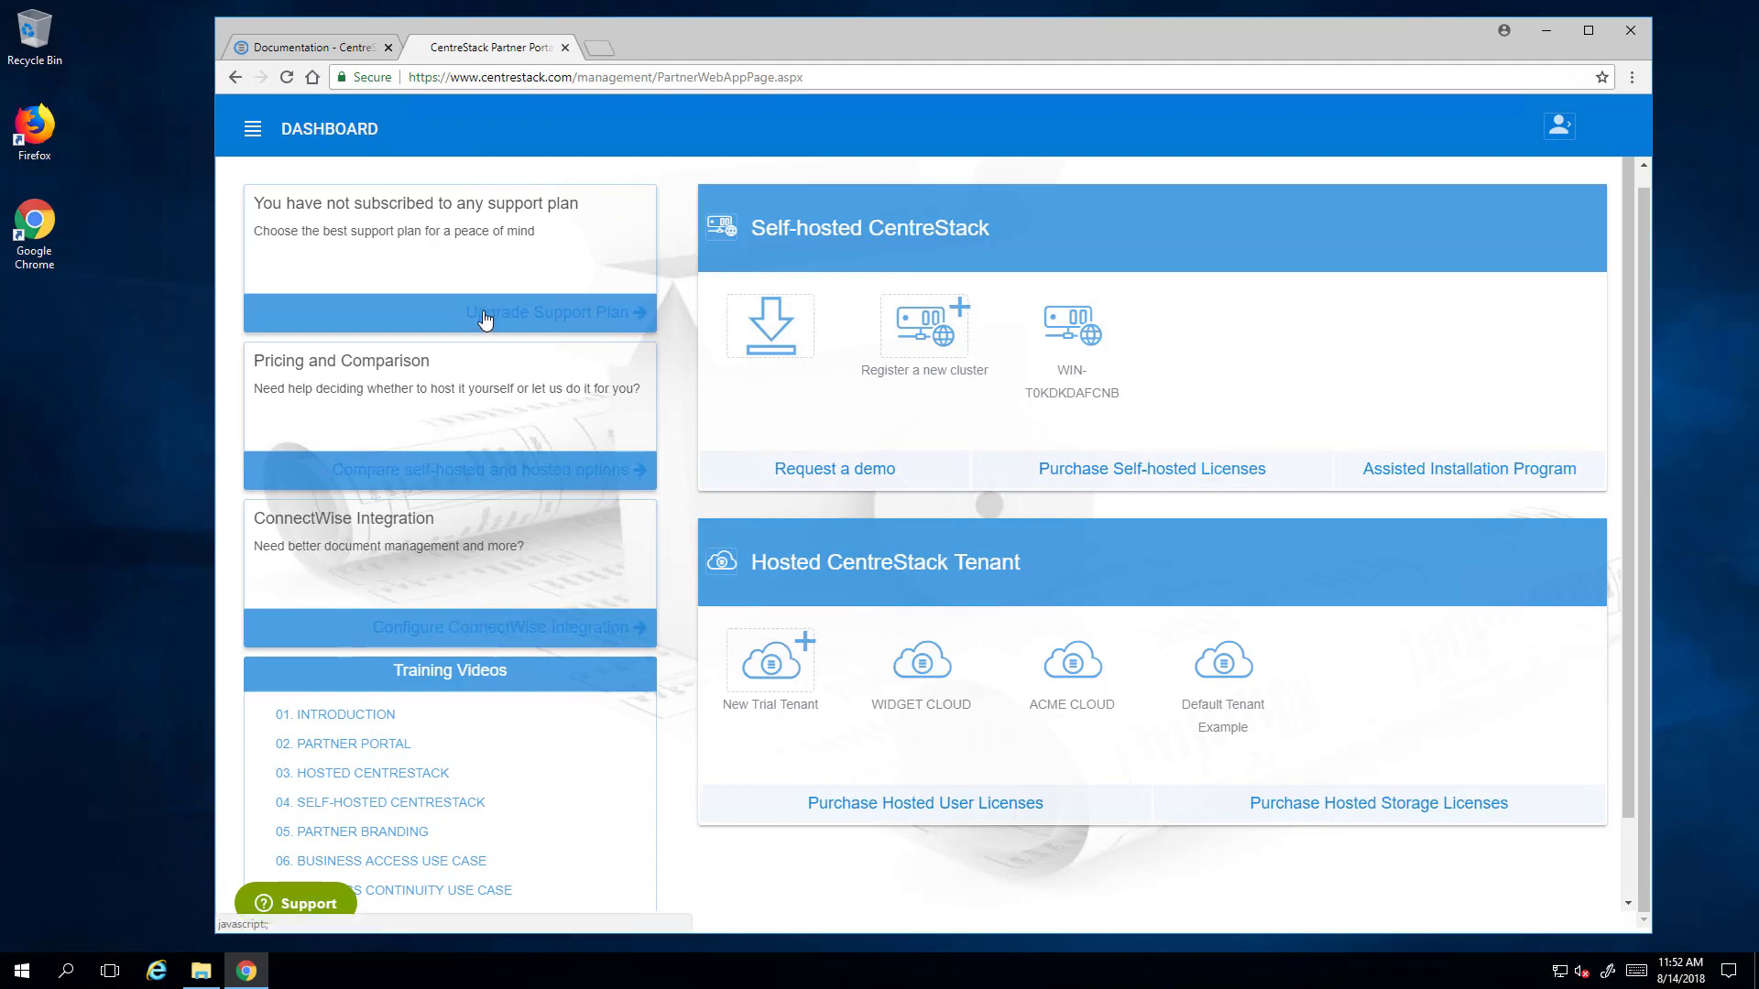
pyautogui.scroll(1, 508, 367)
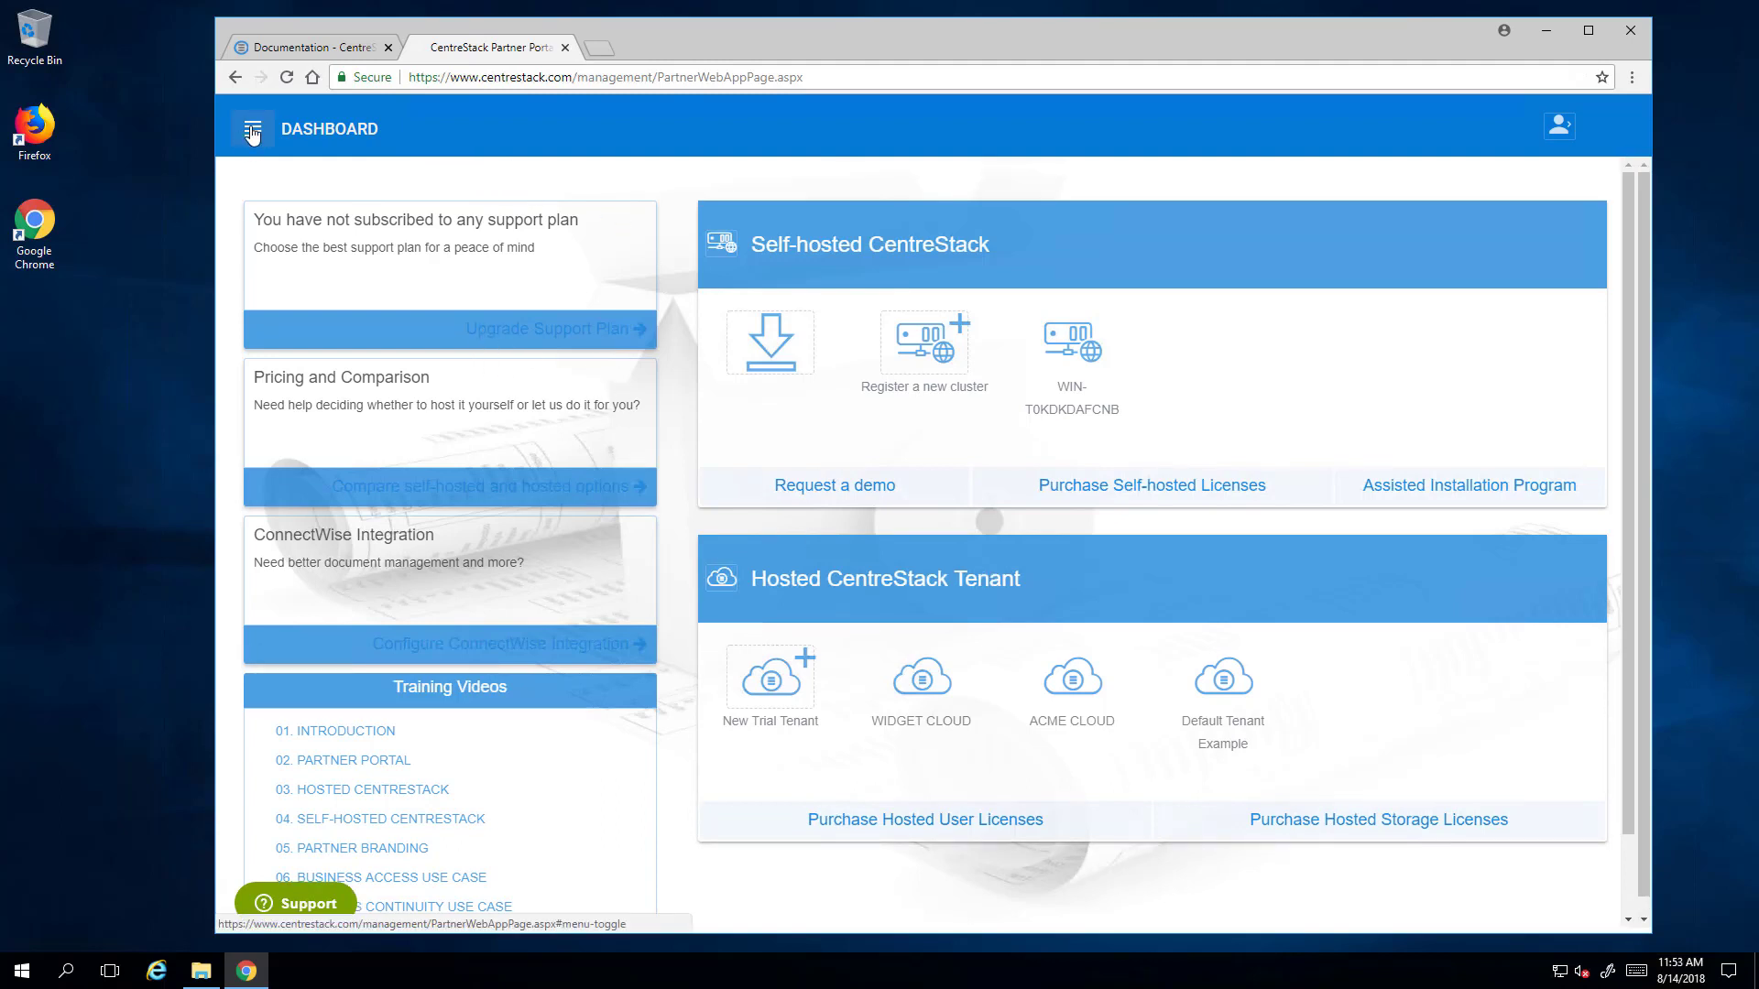
pyautogui.click(253, 133)
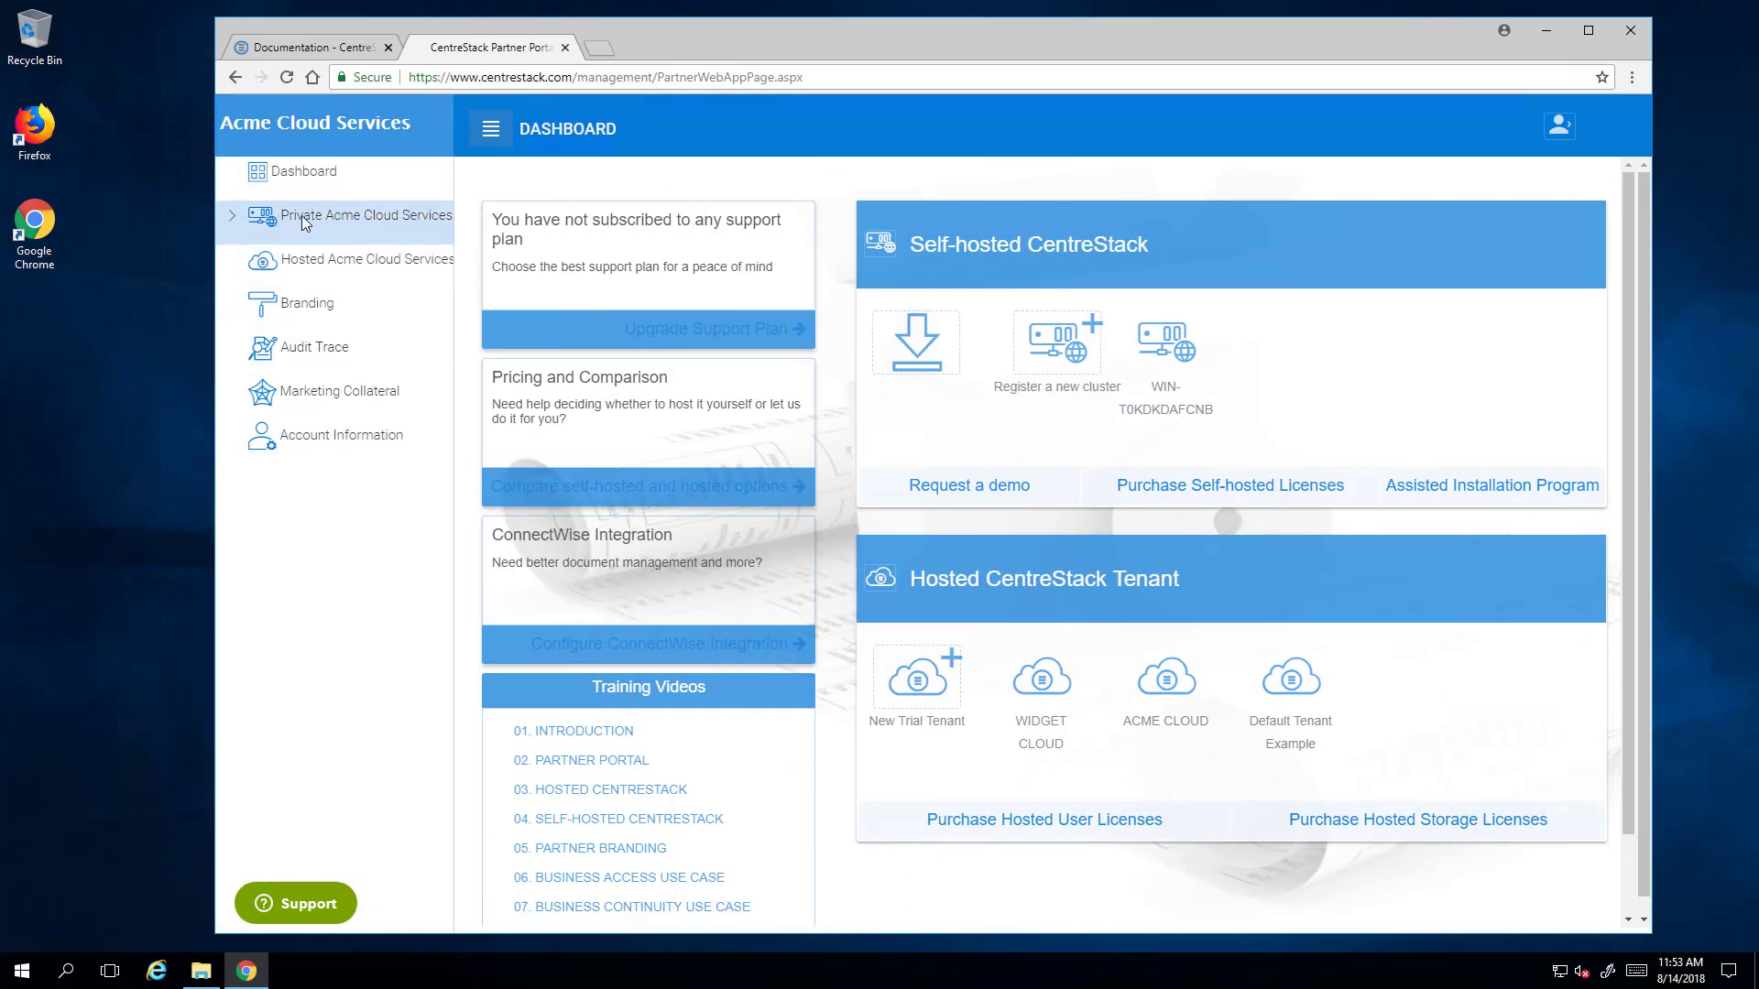
# - Expand Private Acme Cloud Services, view Self-hosted Clusters, then go to Downloads
pyautogui.click(231, 220)
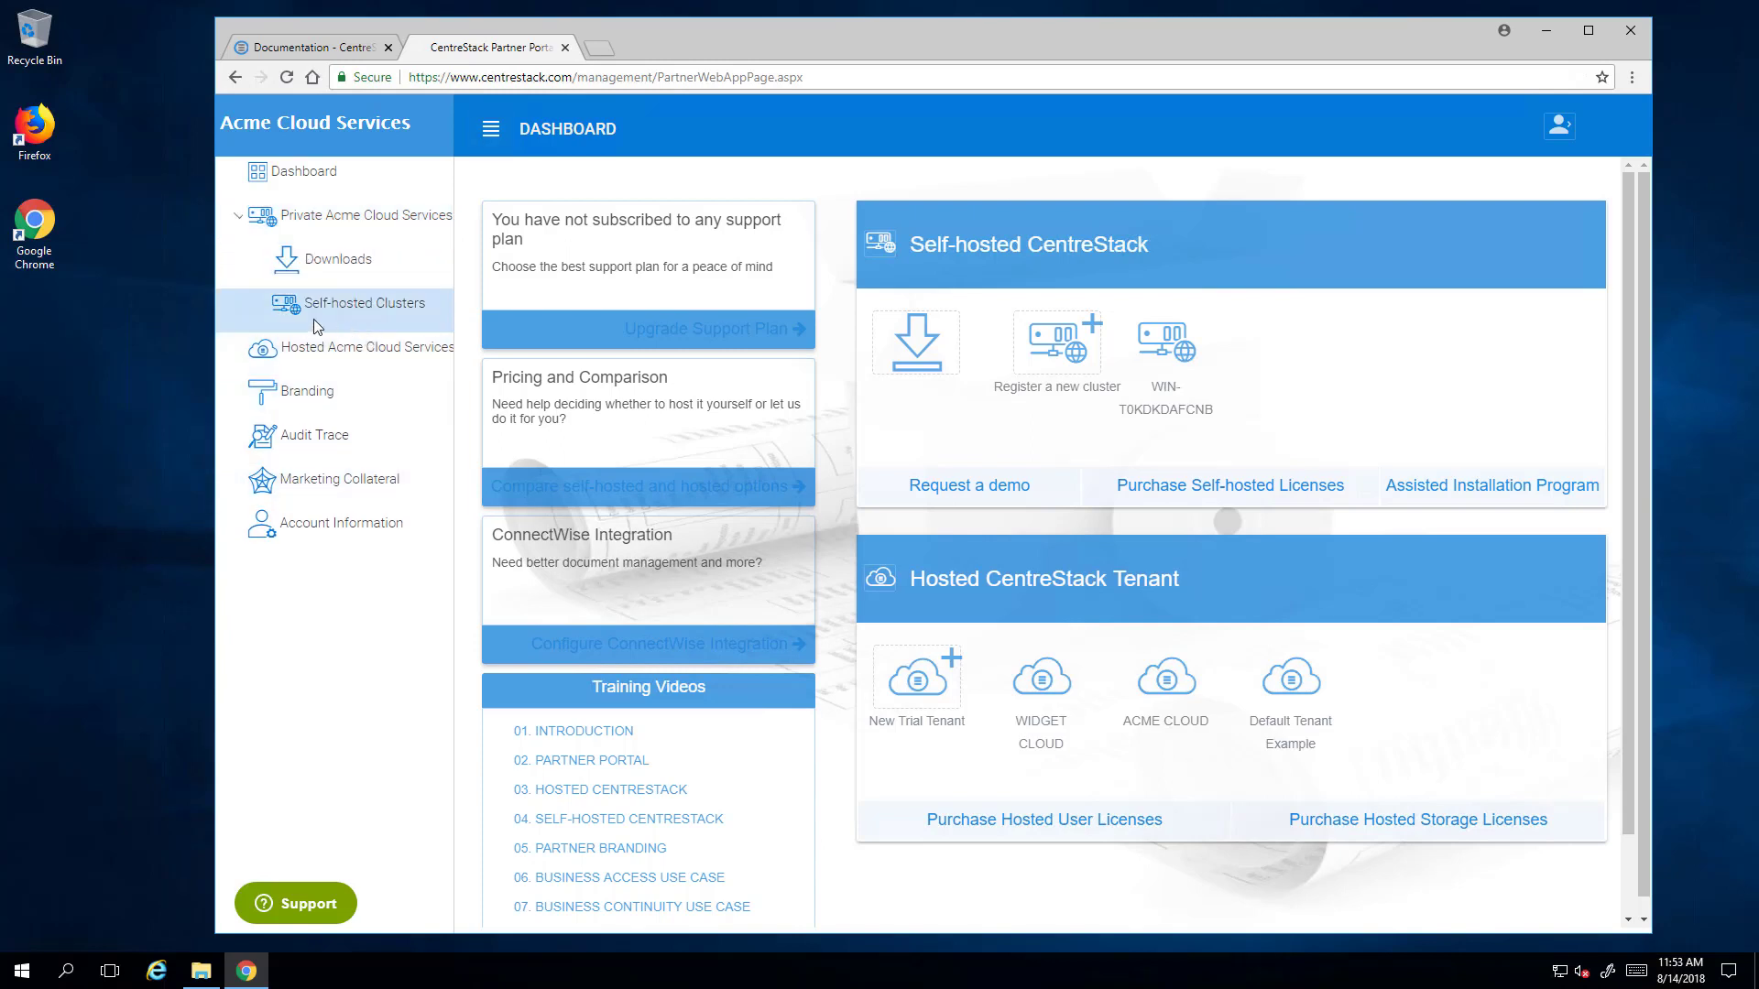
pyautogui.click(346, 305)
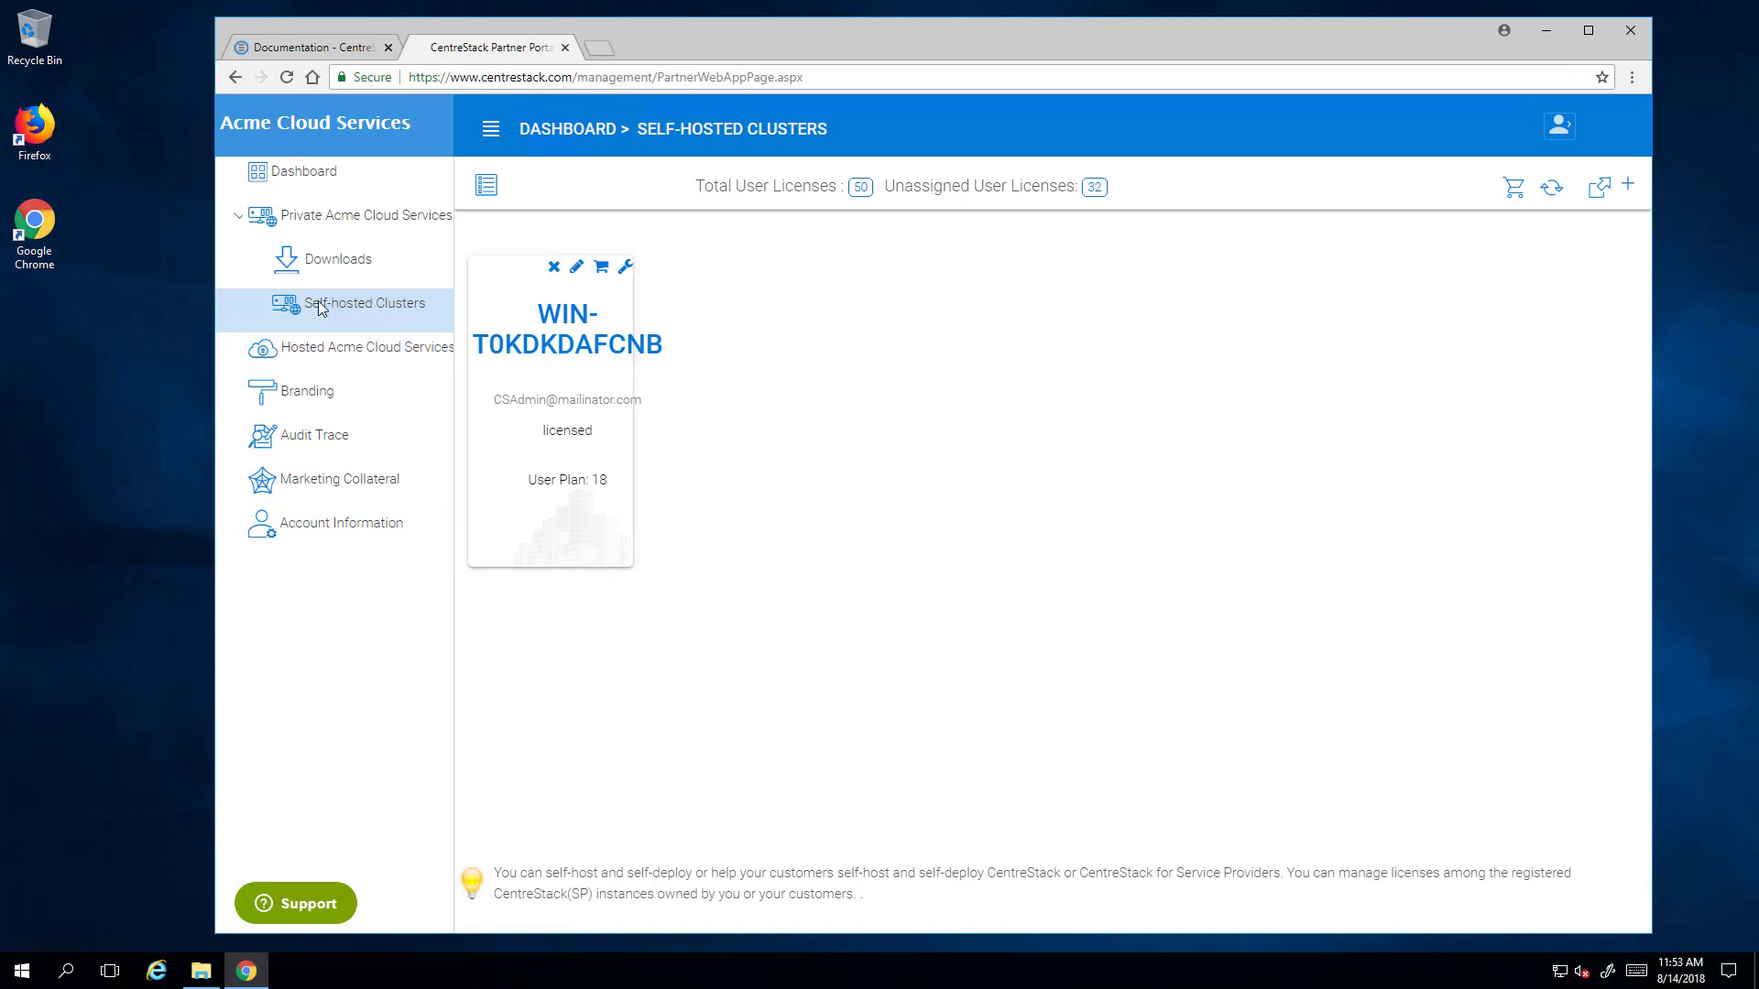
pyautogui.click(319, 264)
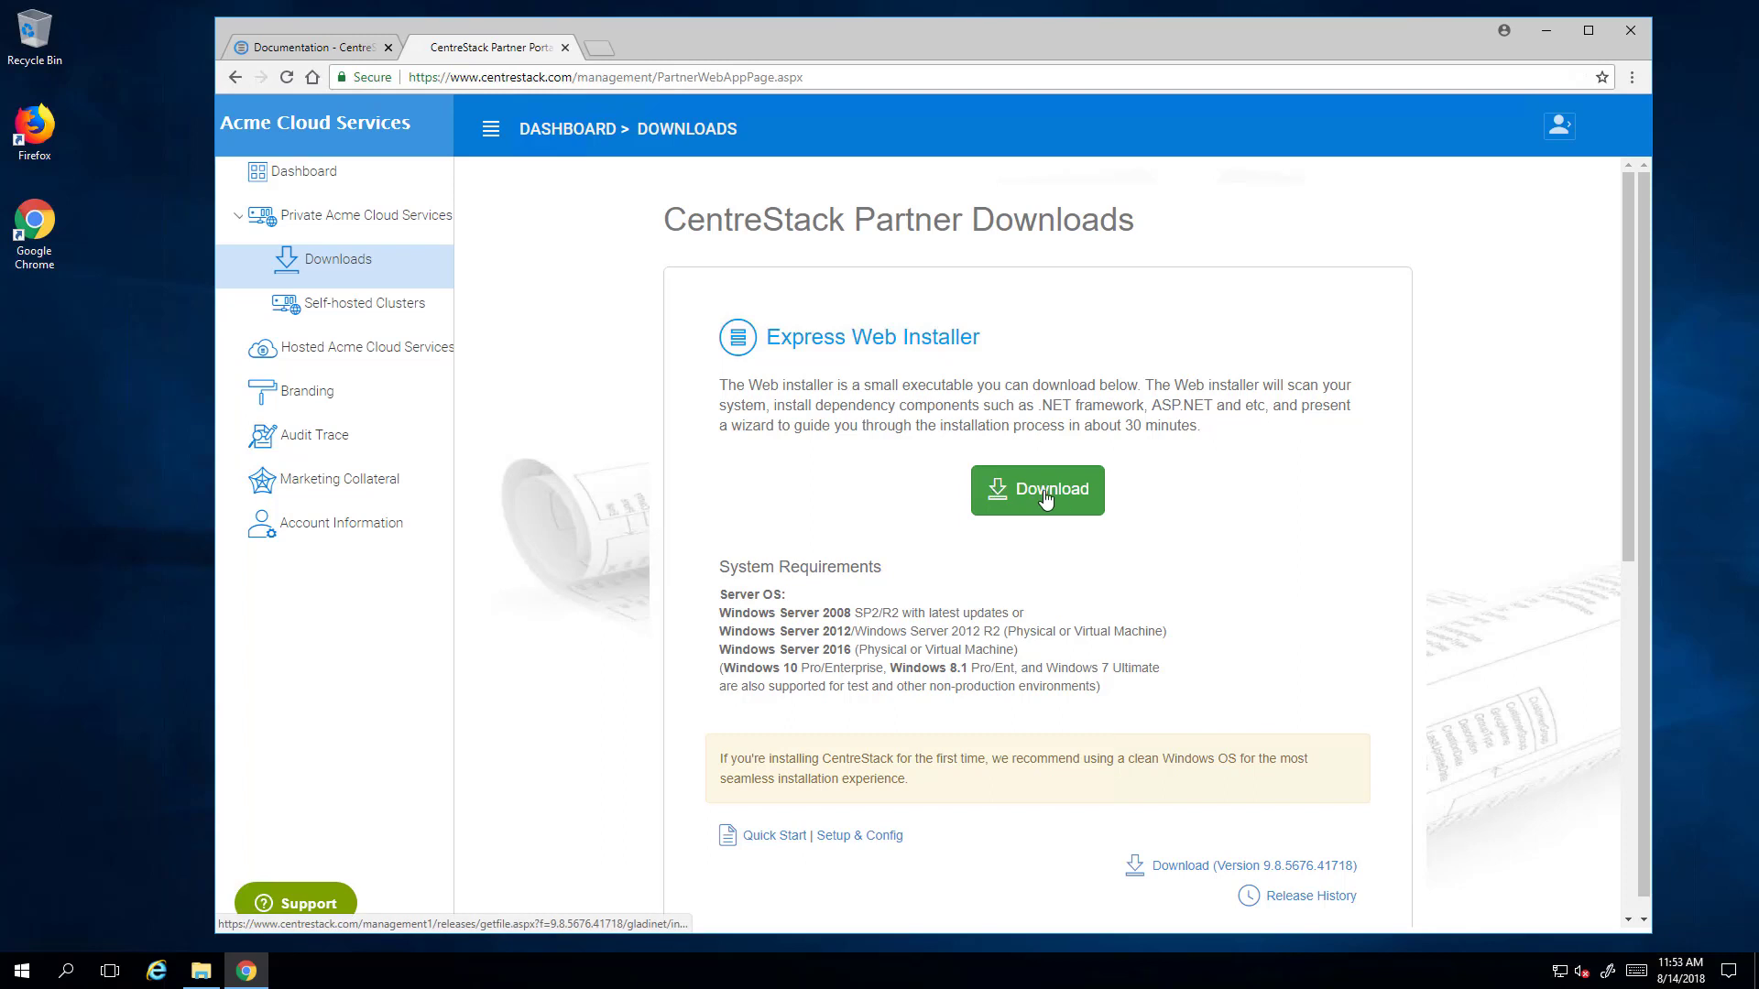
# - Download the Express Web Installer and show it in the Downloads folder
pyautogui.click(1094, 502)
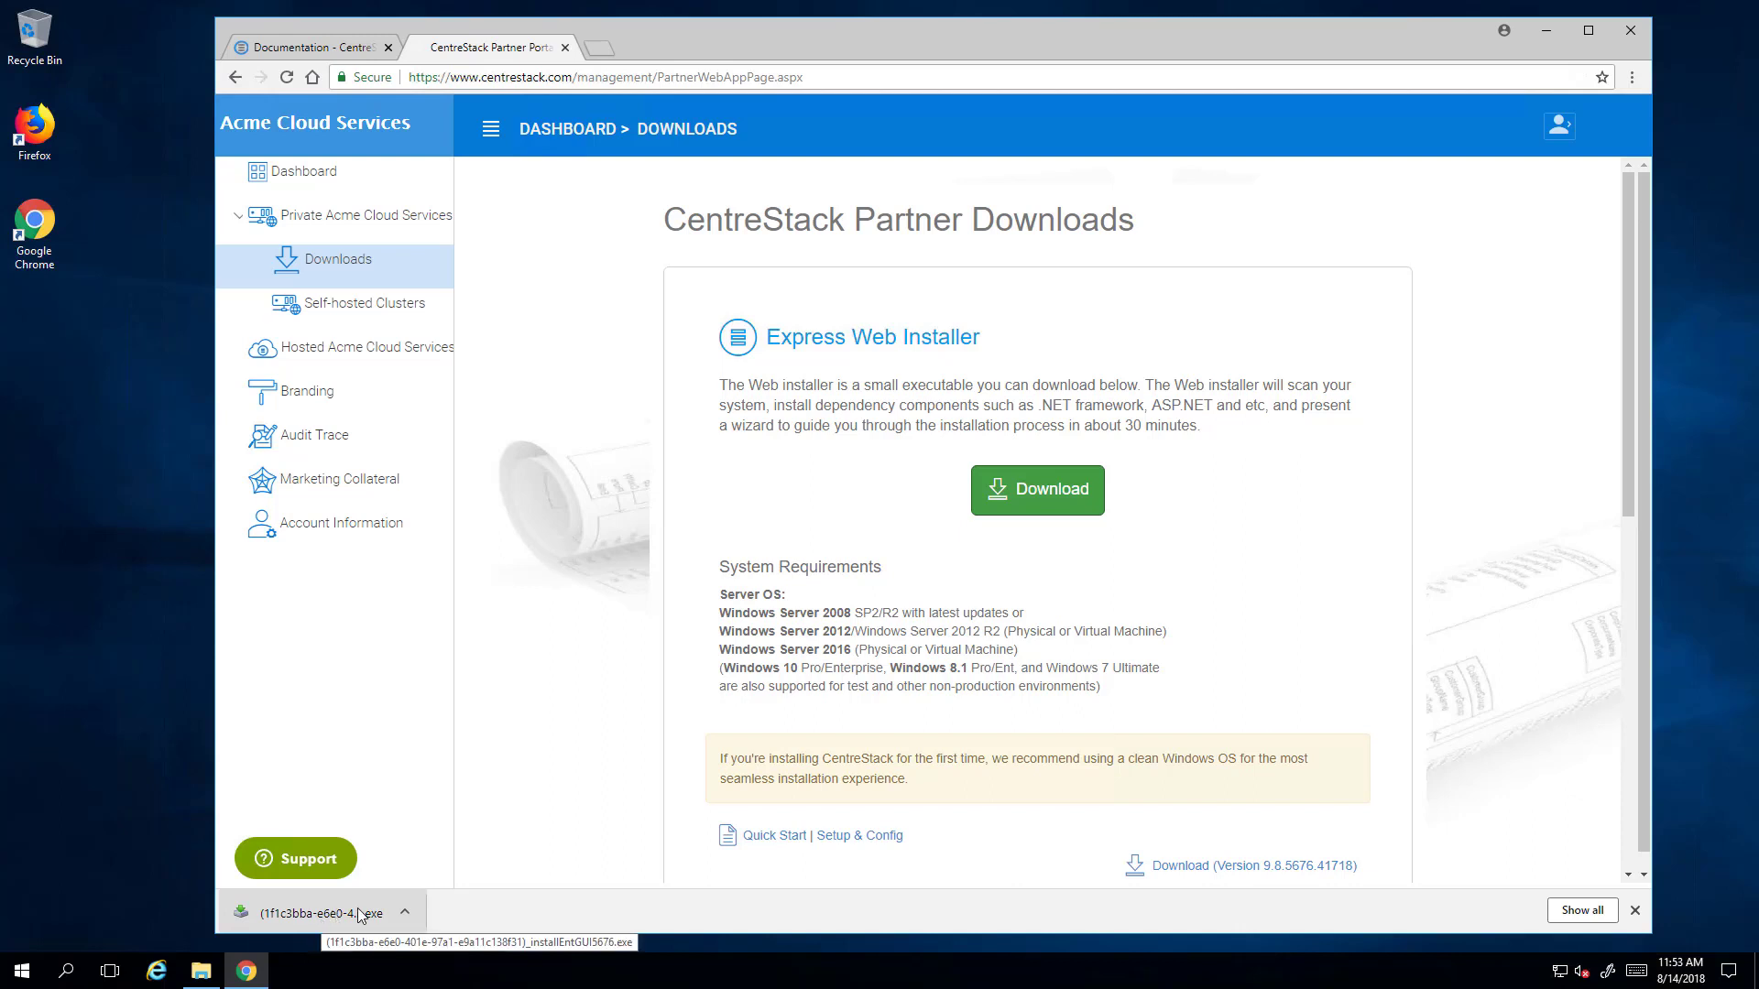
pyautogui.click(404, 912)
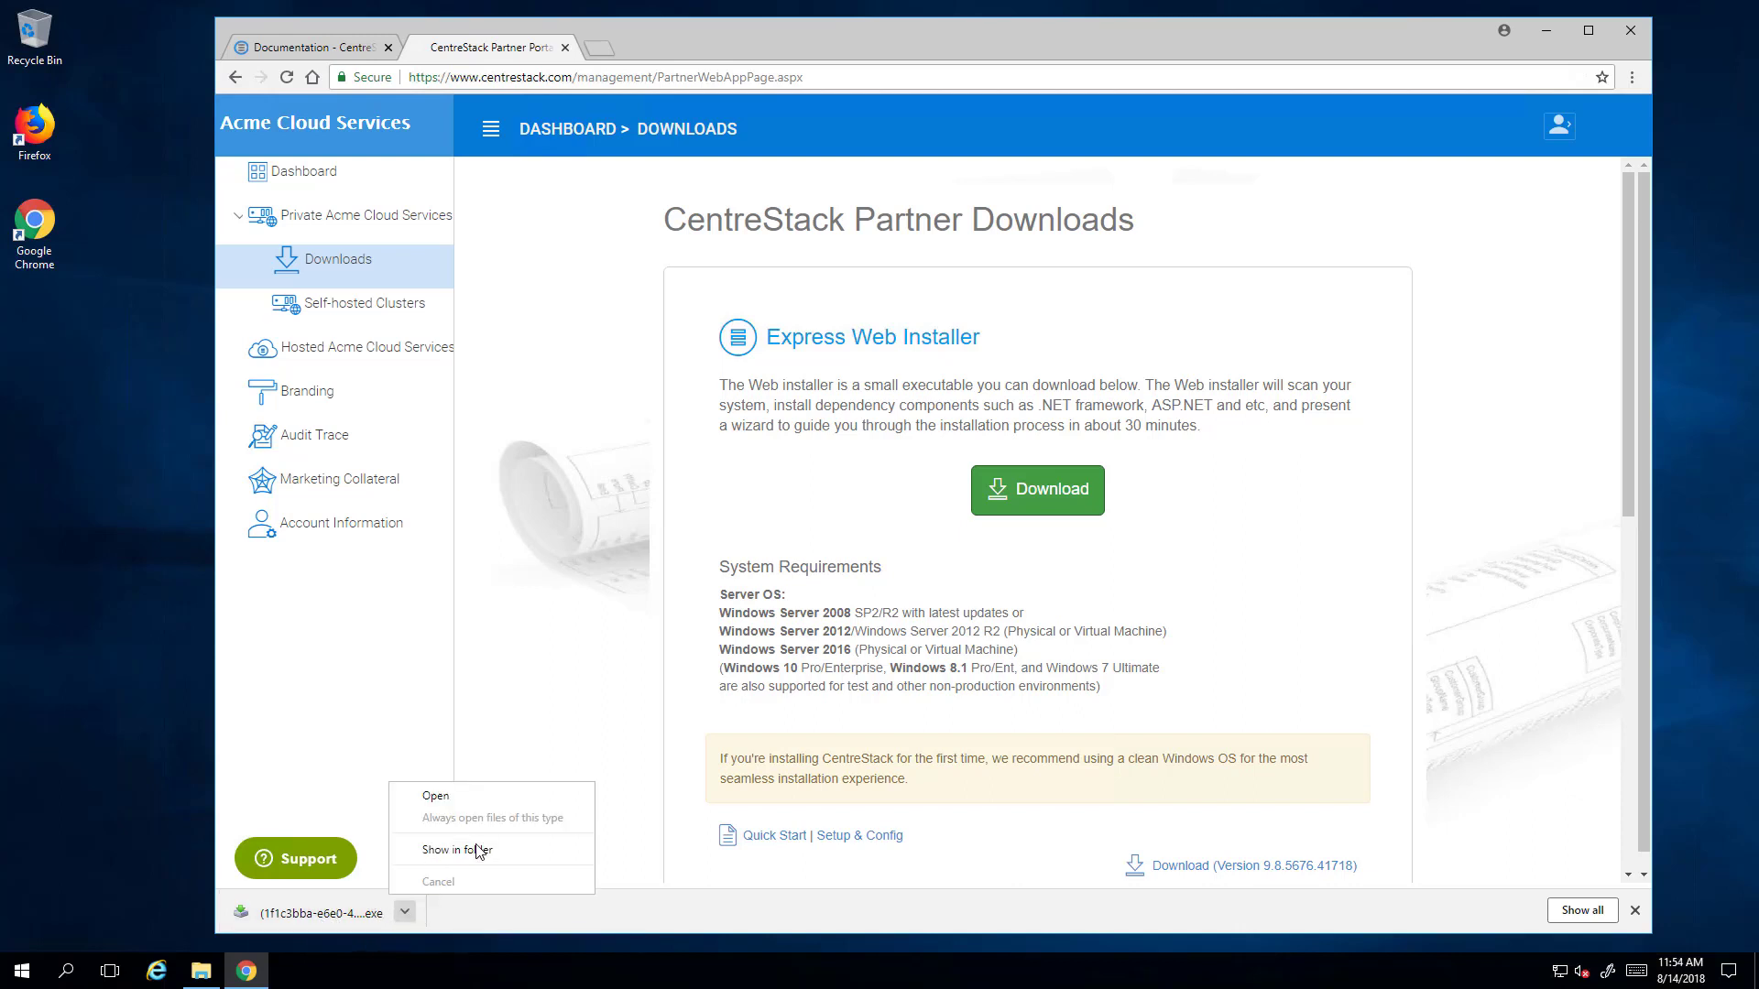
pyautogui.click(476, 852)
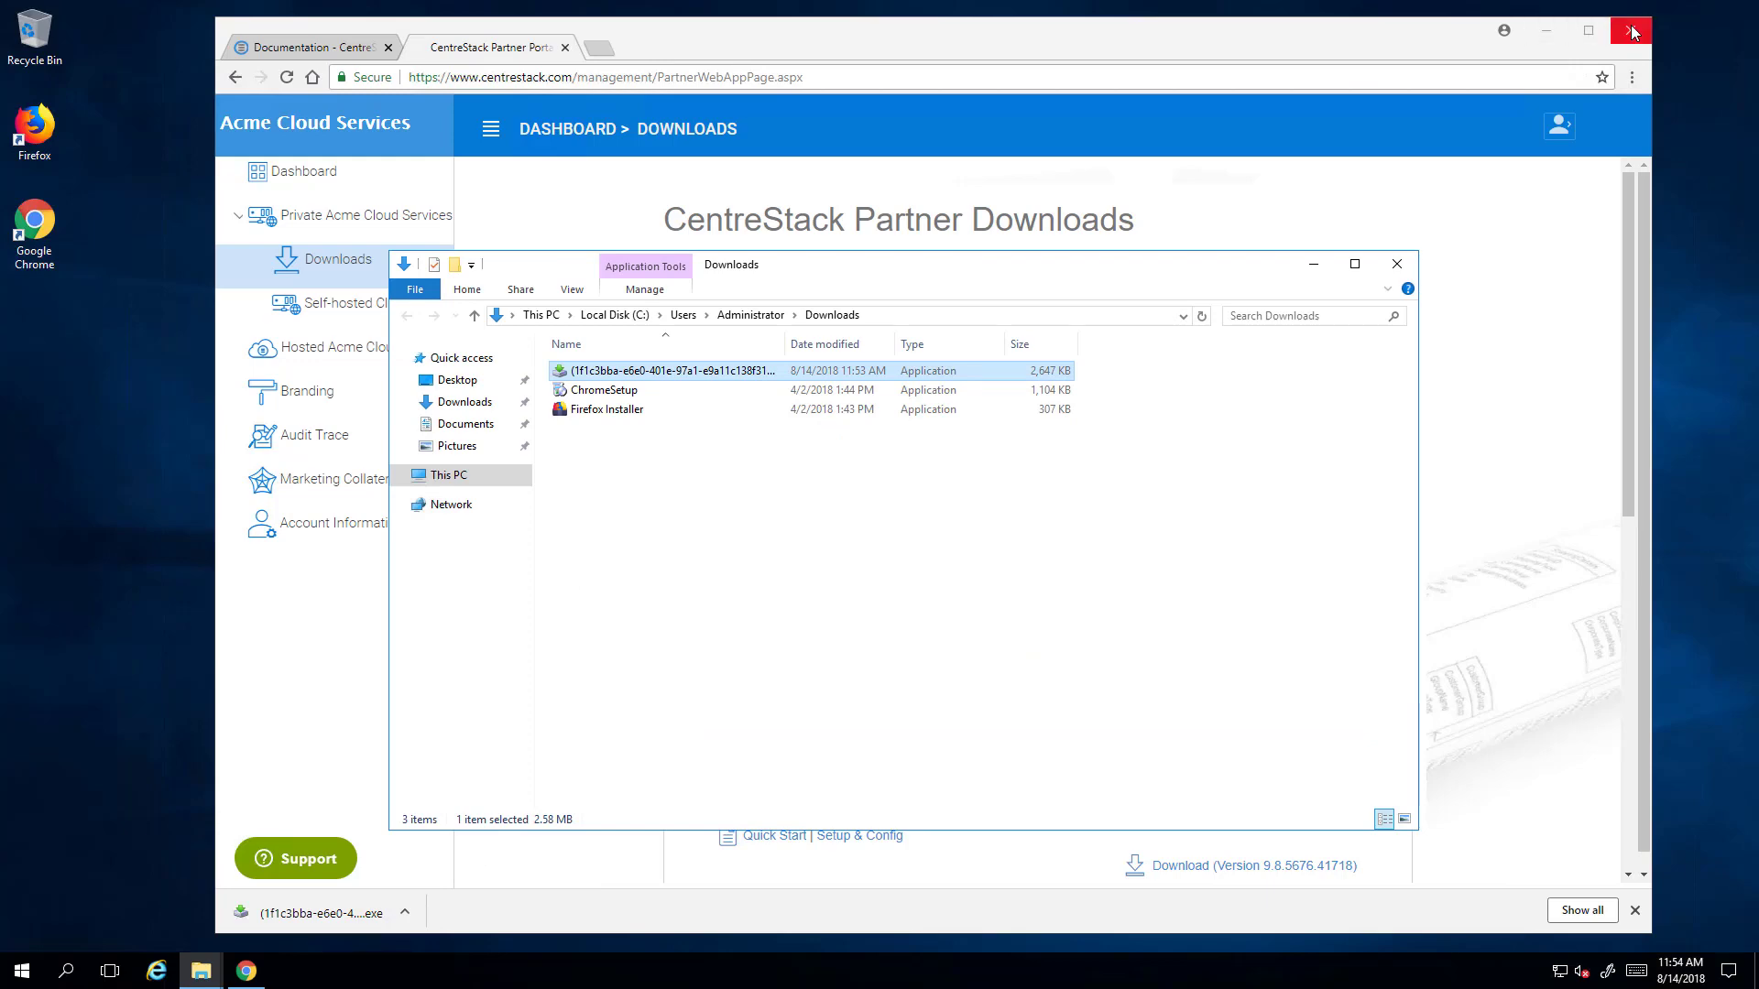
# - Close Chrome, widen the Name column, and run installEntGUI5676.exe past the security warning
pyautogui.click(1631, 32)
pyautogui.moveTo(1064, 275); pyautogui.dragTo(1021, 219)
pyautogui.moveTo(742, 281); pyautogui.dragTo(816, 280)
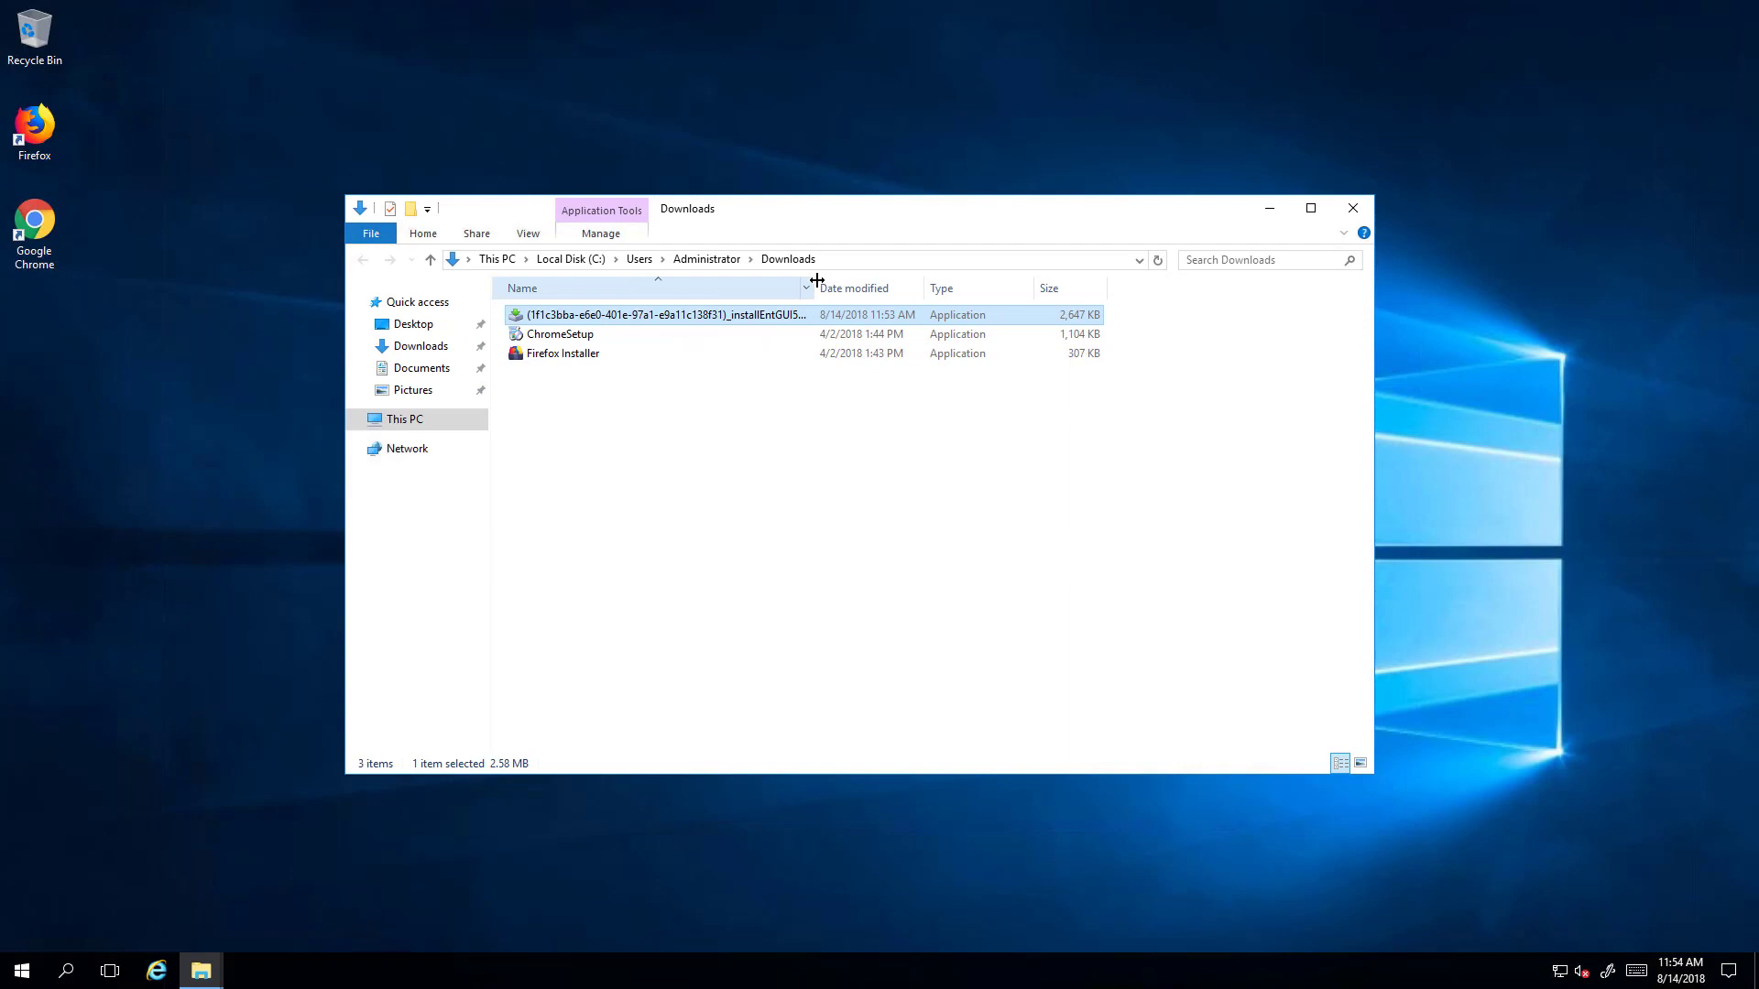
pyautogui.doubleClick(600, 319)
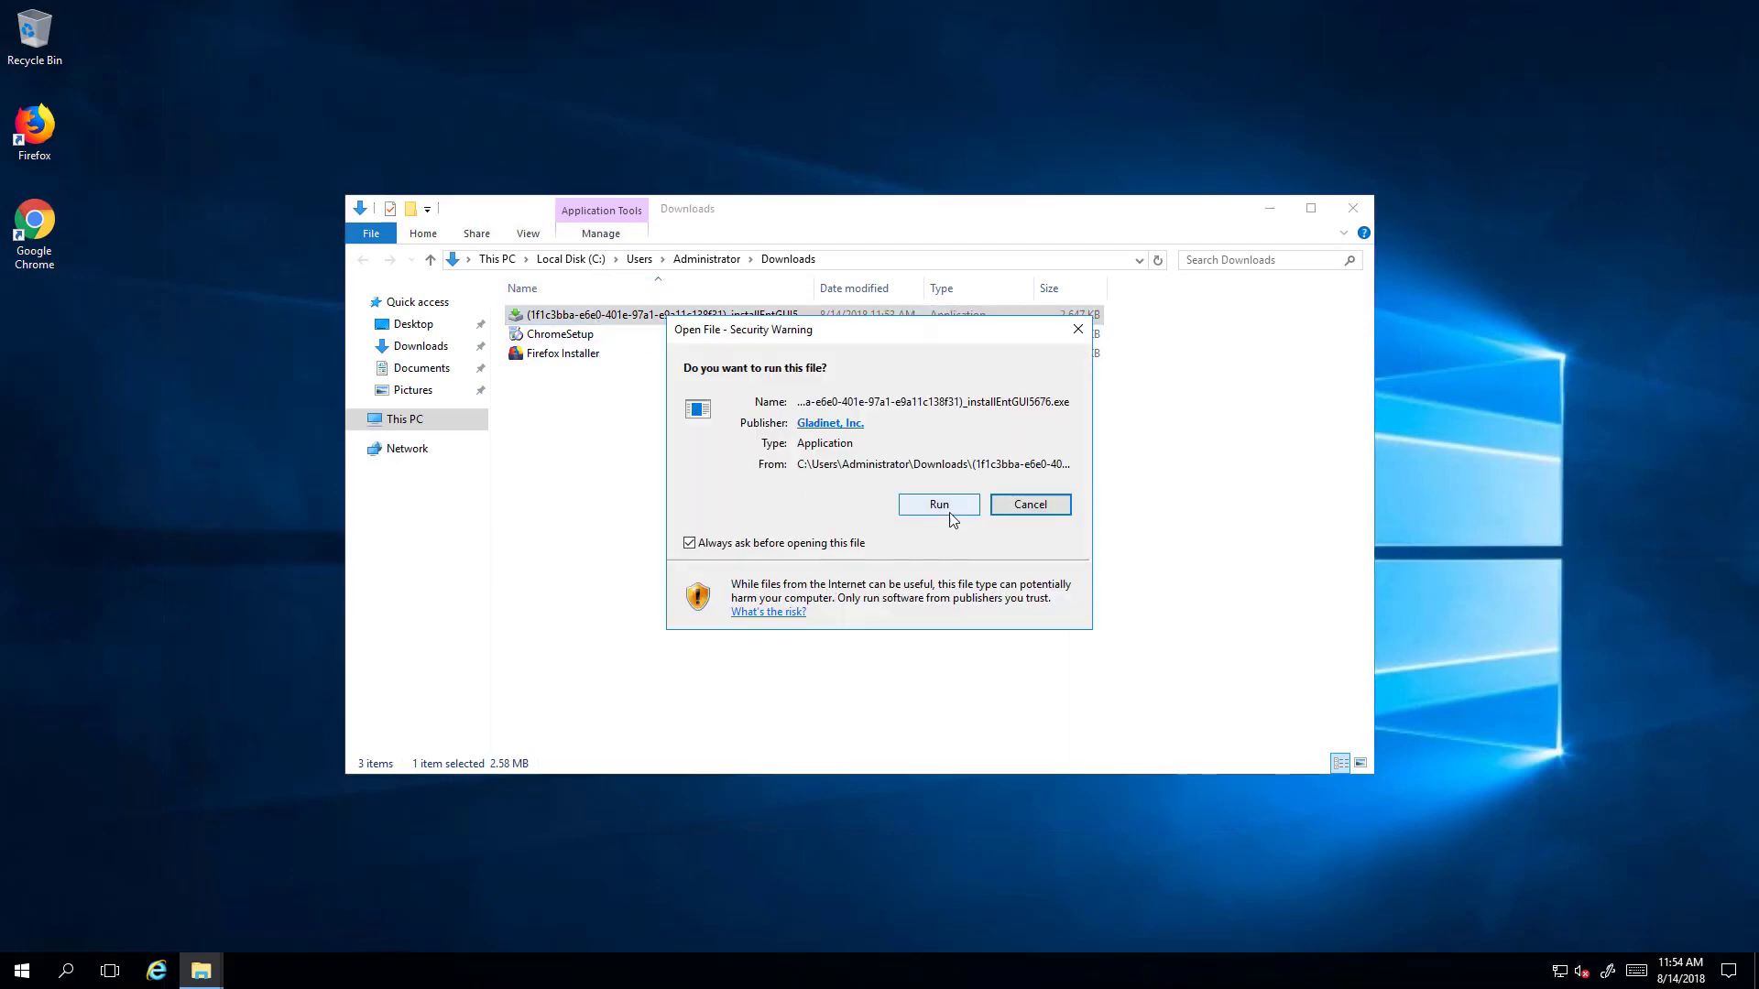
pyautogui.click(944, 507)
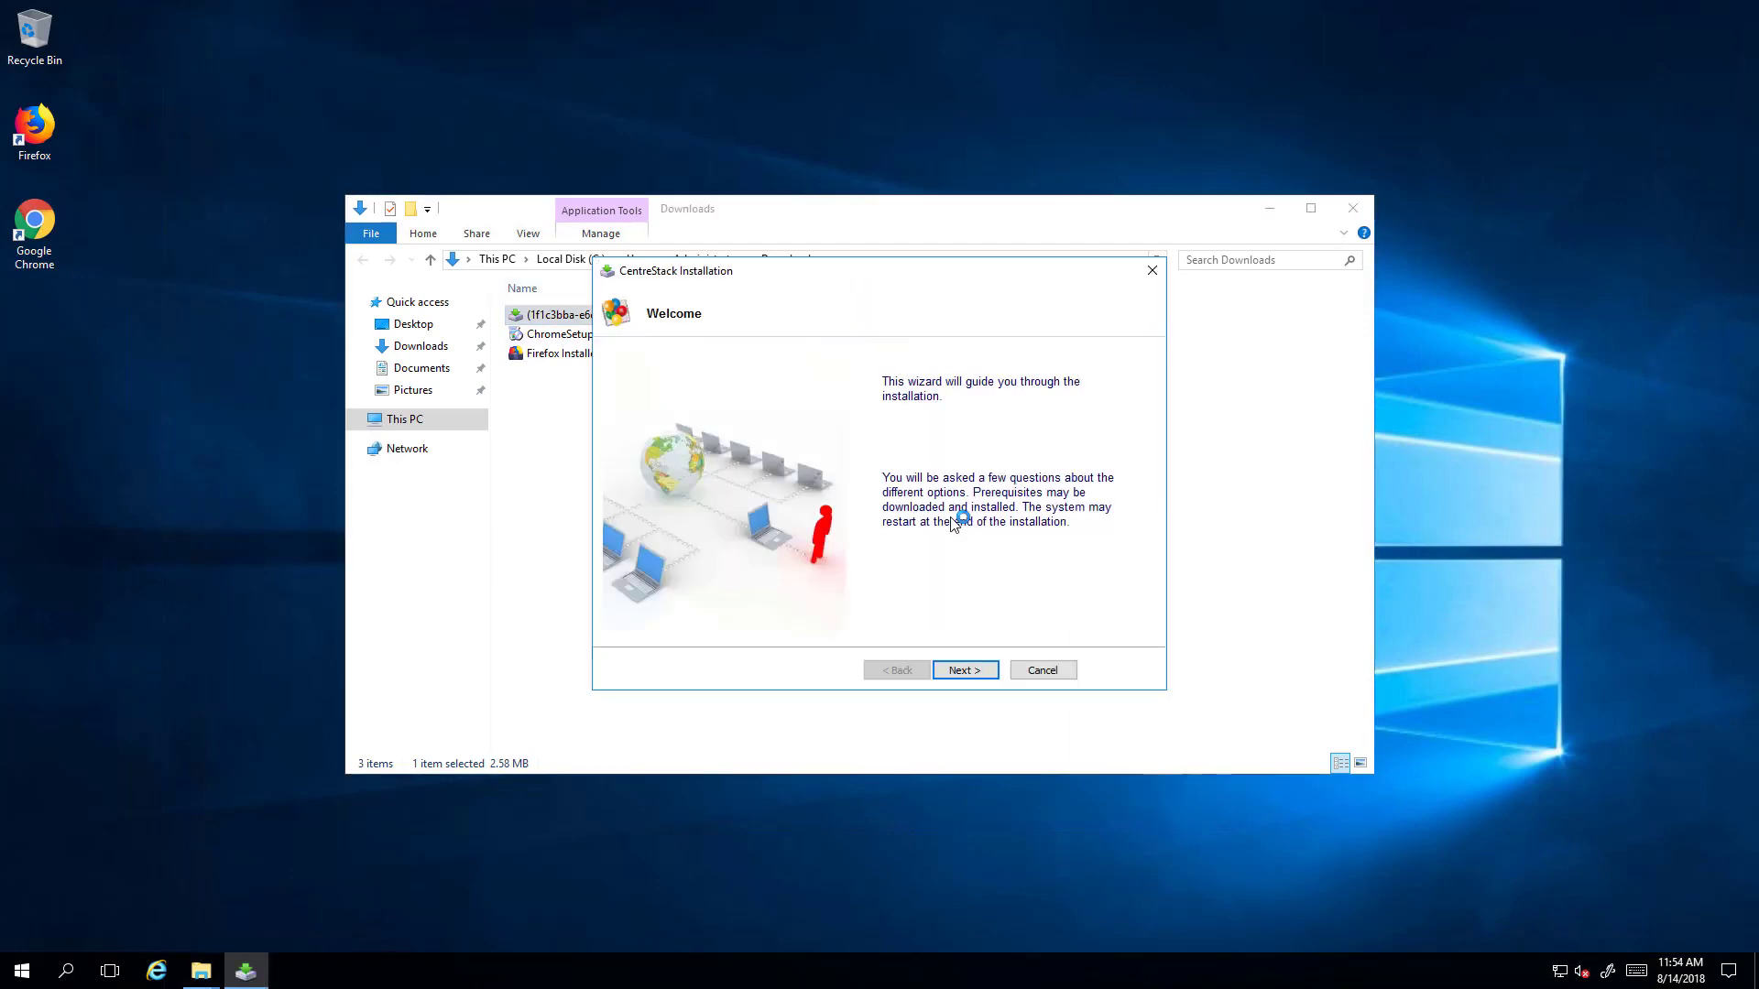
# - Accept the licence, install CentreStack with its prerequisites, and reboot the server
pyautogui.click(966, 671)
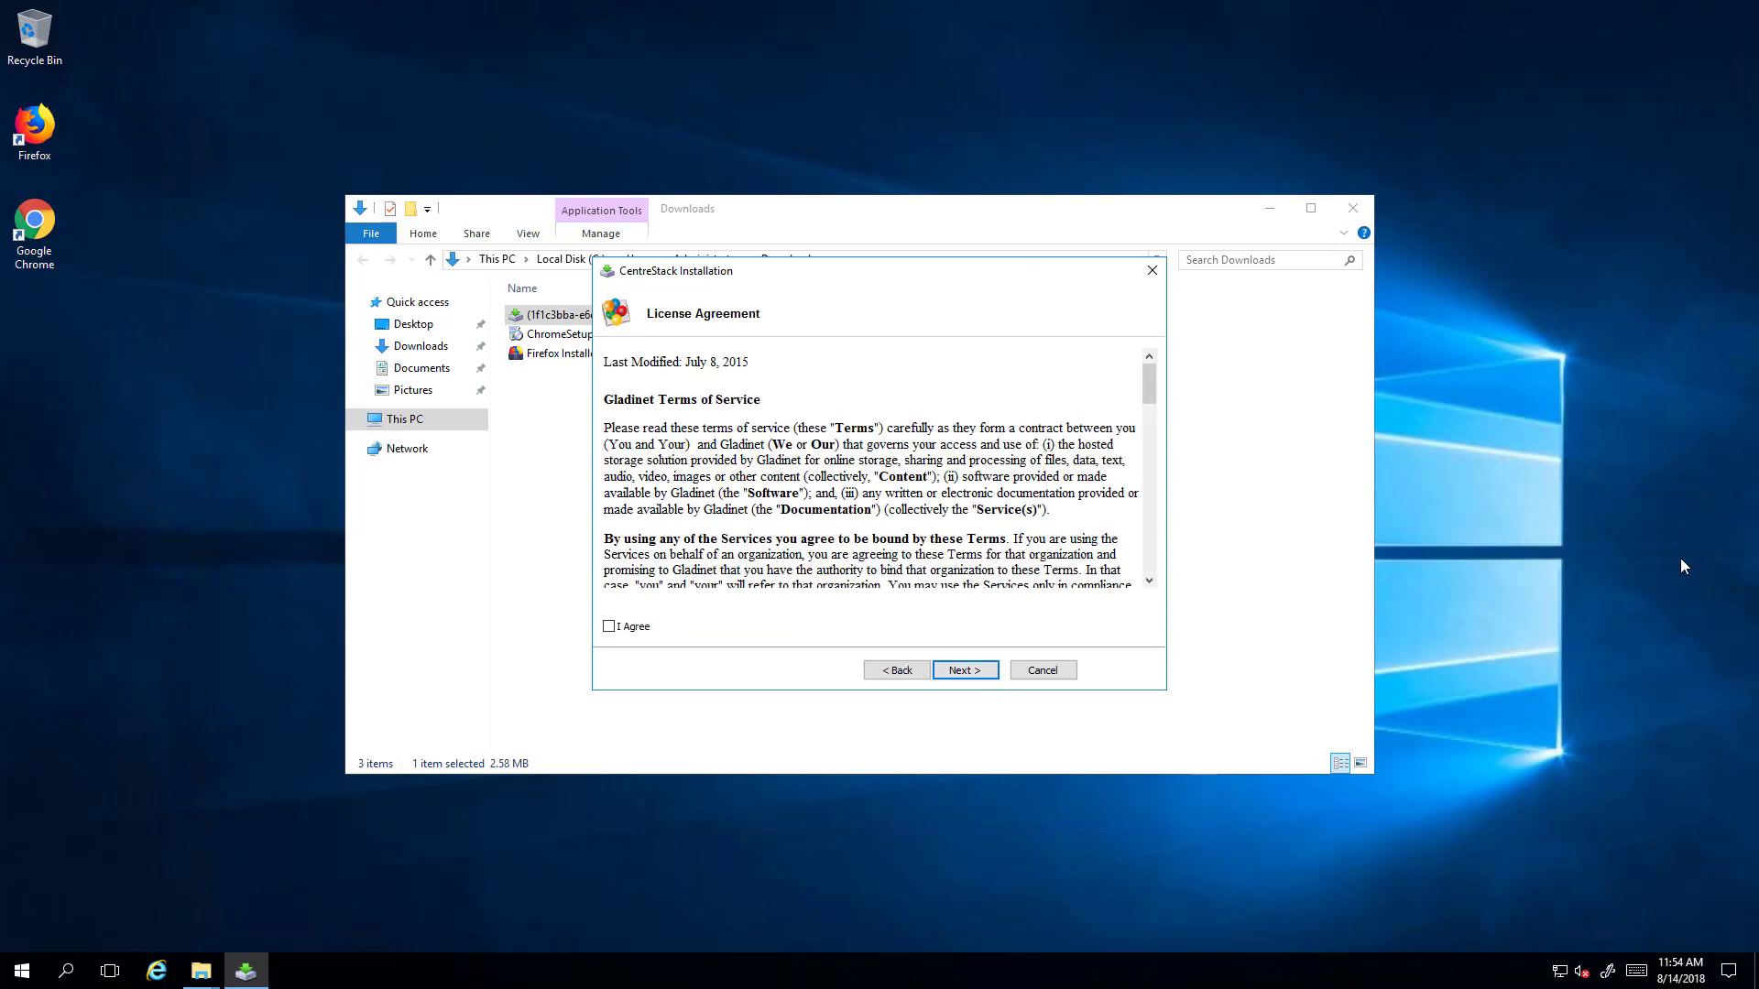
pyautogui.click(610, 627)
pyautogui.click(965, 672)
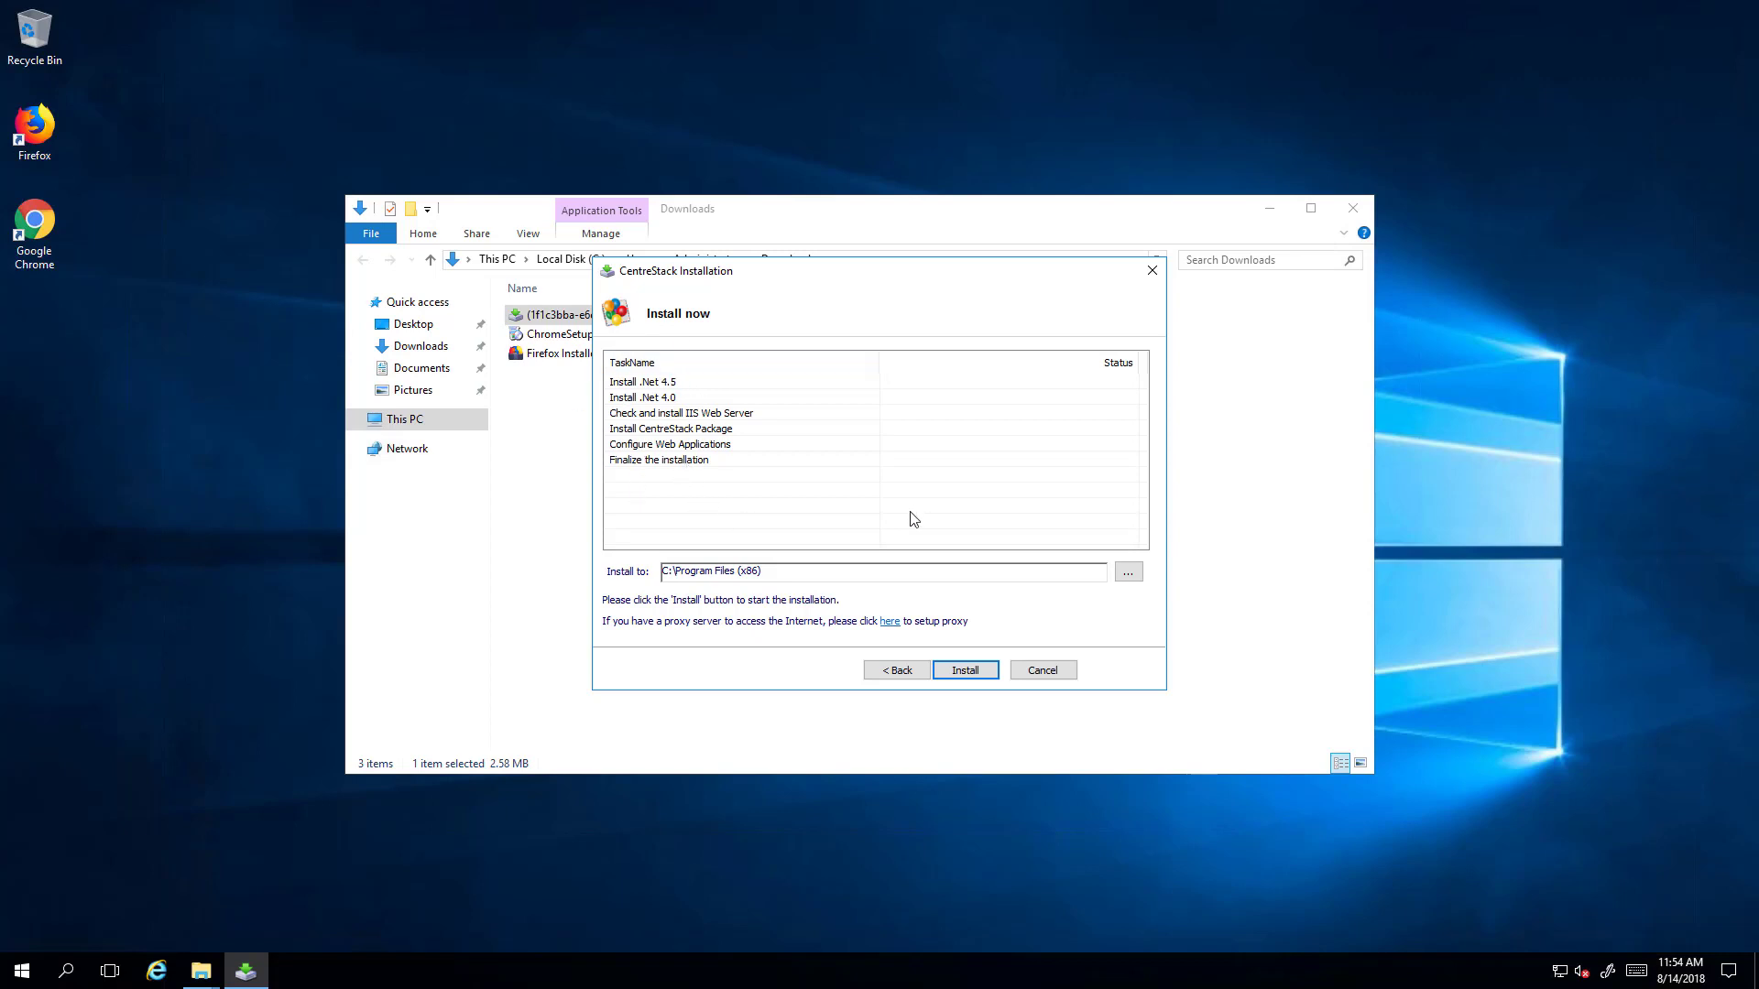
pyautogui.click(974, 669)
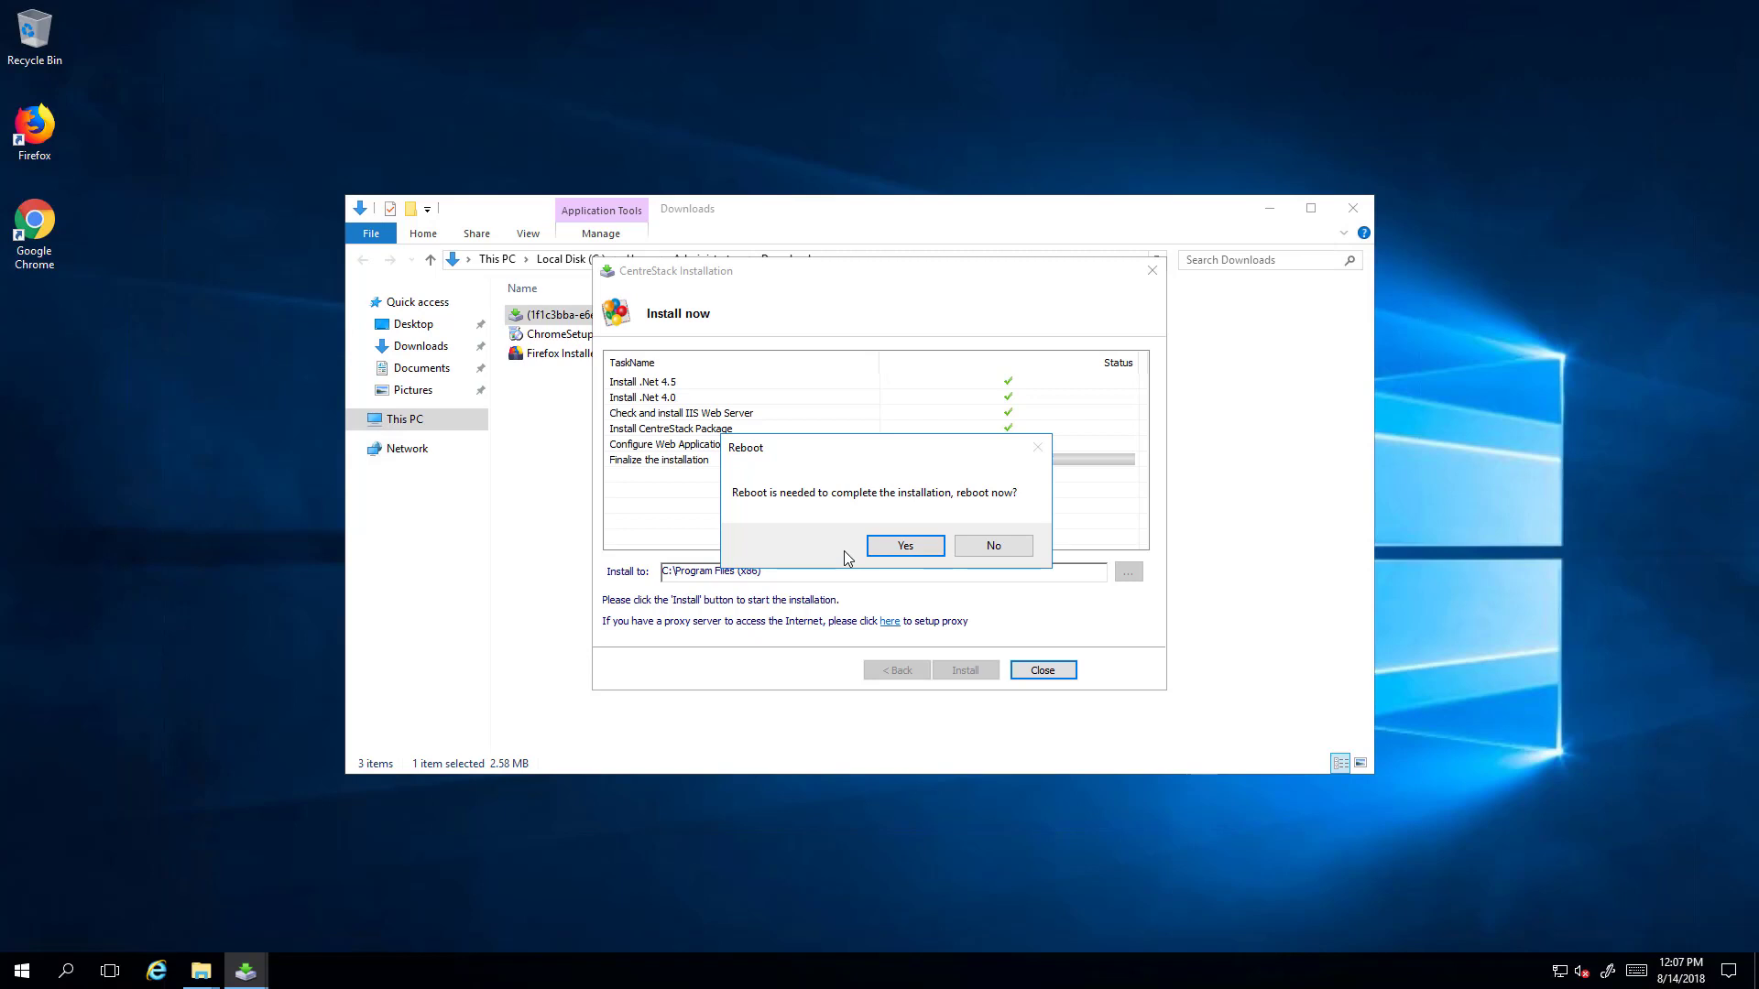
pyautogui.click(931, 546)
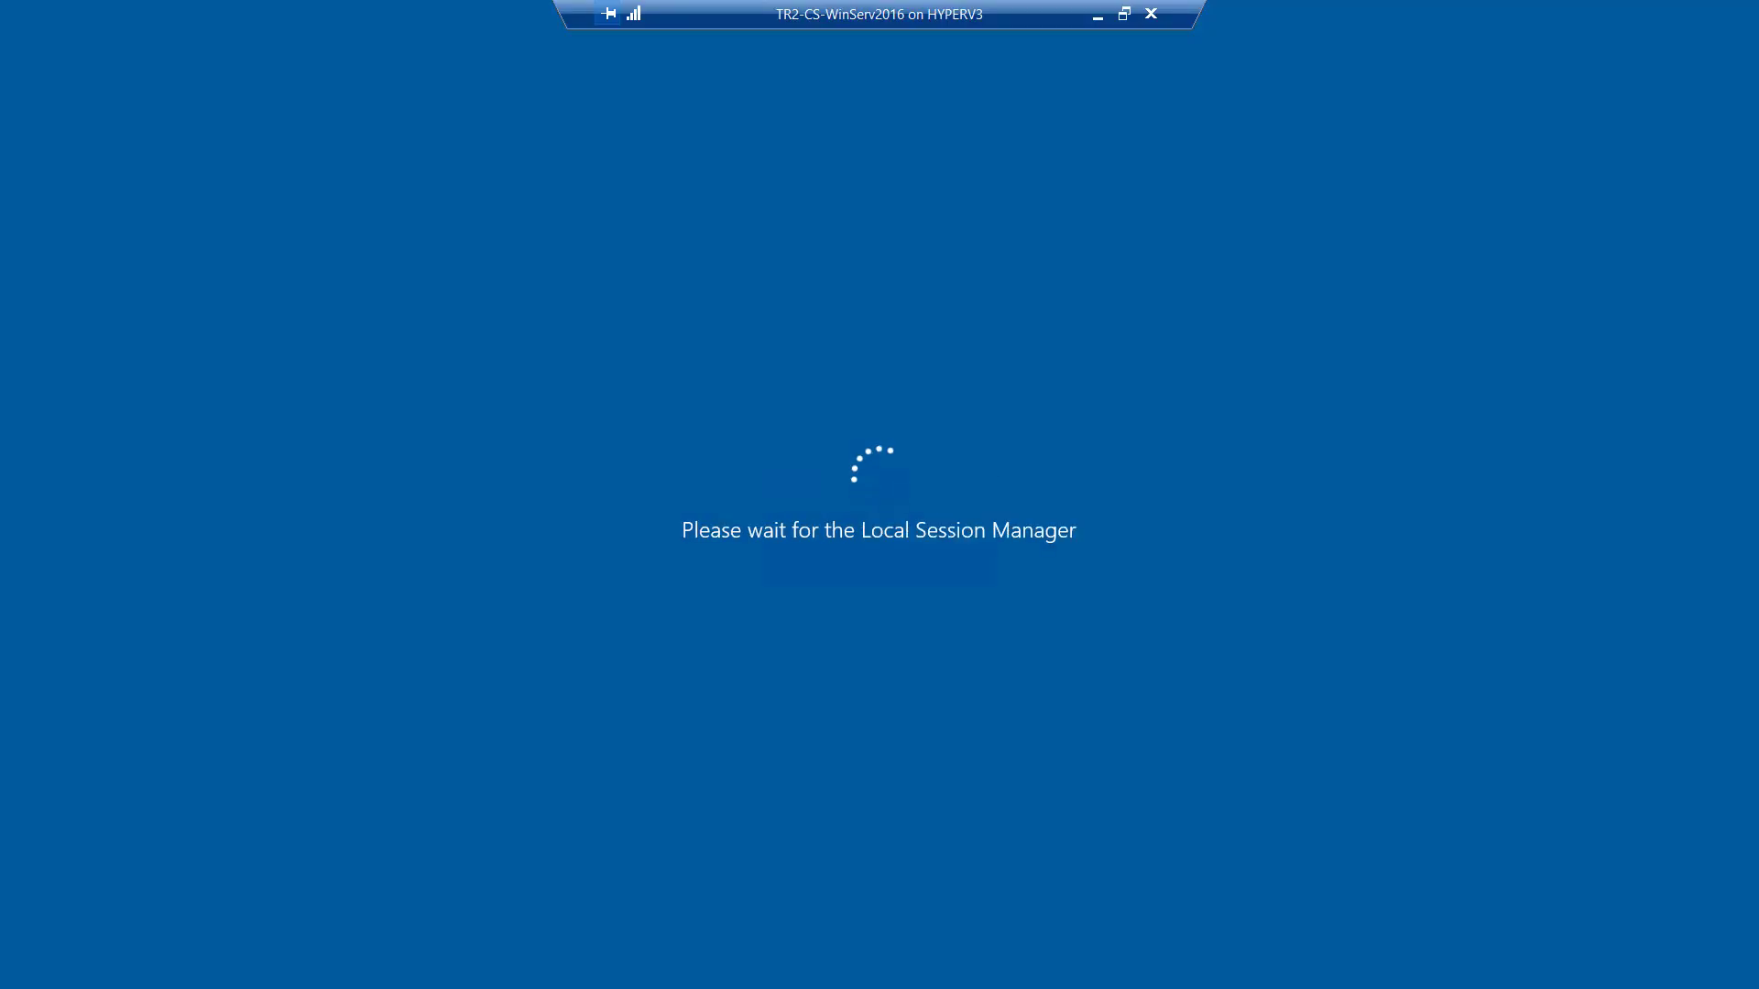
# - Sign back in as Administrator by entering the account password
pyautogui.write('Pa$$w0rd')
pyautogui.press('Return')
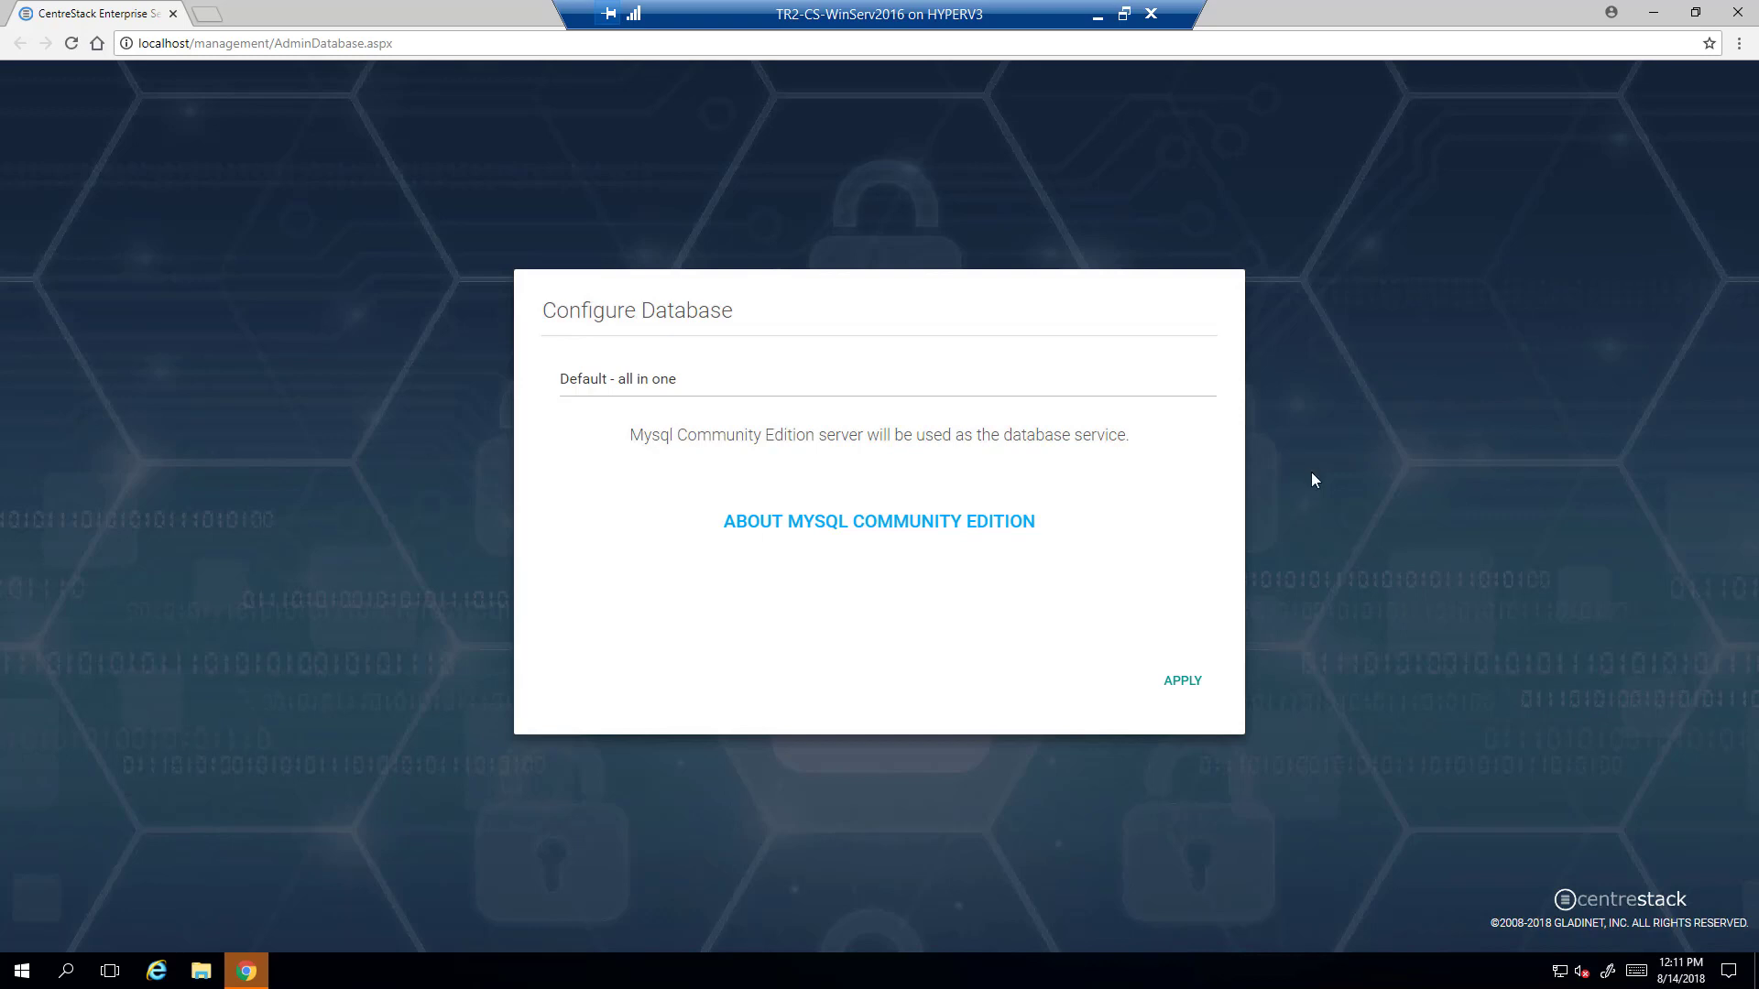
# - Keep the Default - all in one database type and apply the database configuration
pyautogui.click(942, 384)
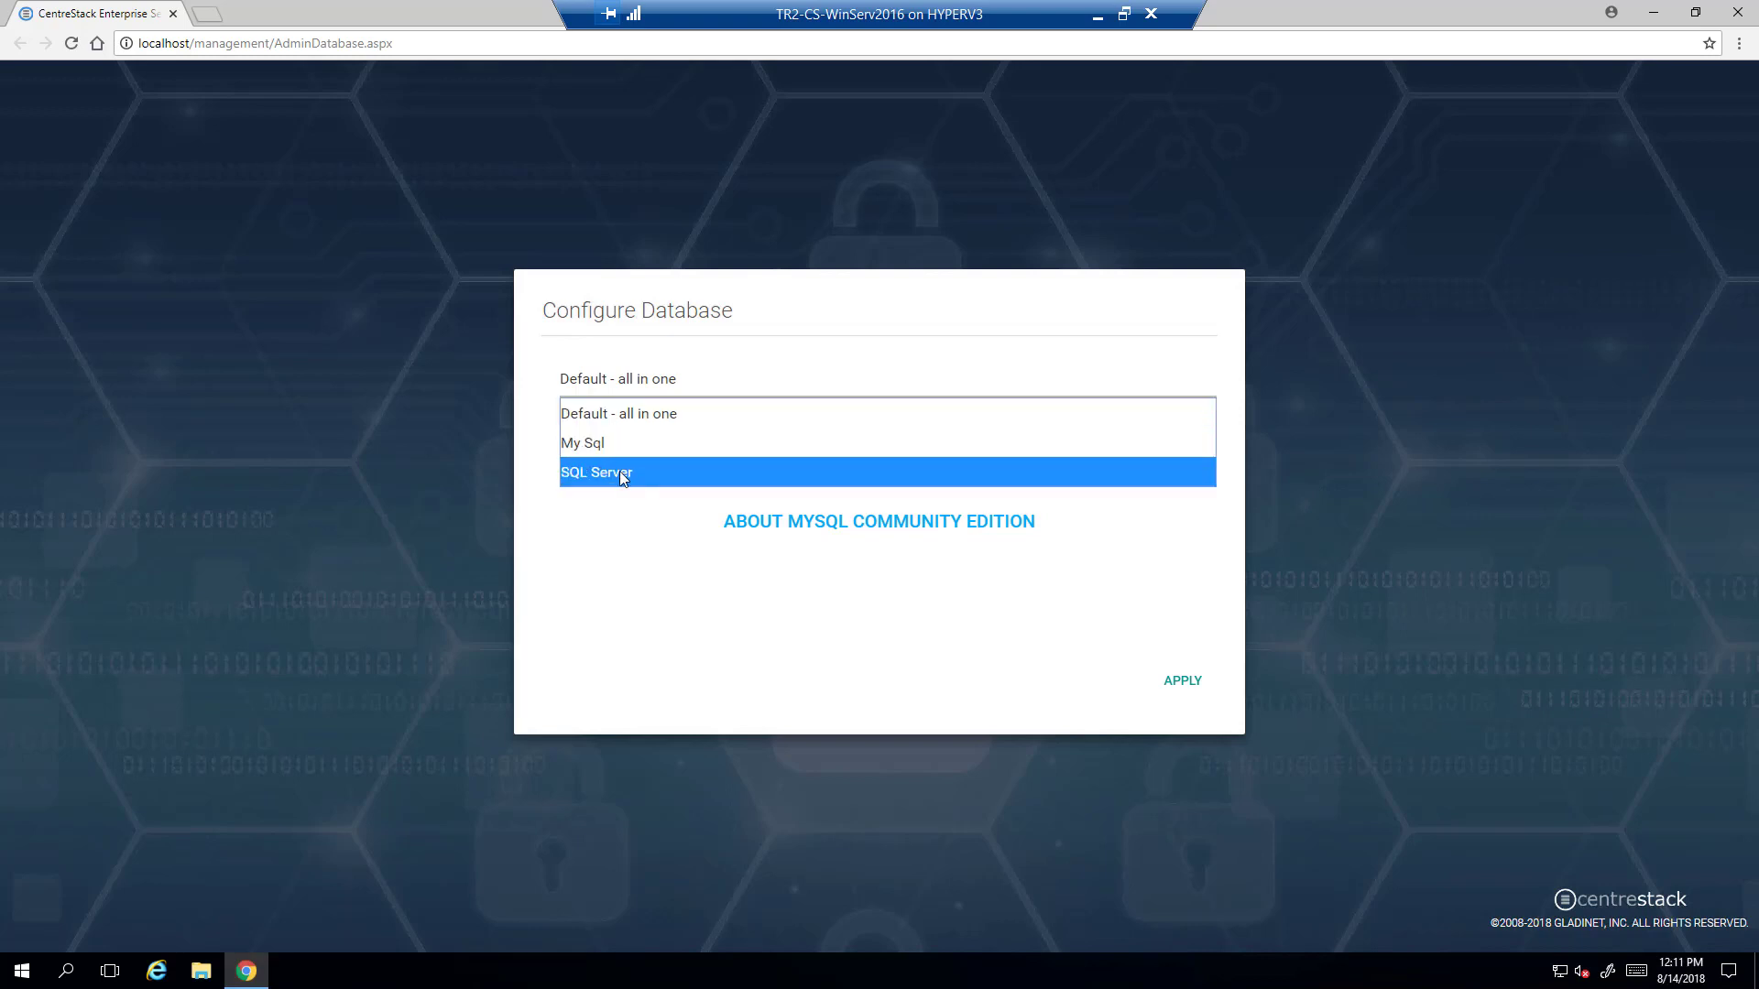
pyautogui.click(795, 385)
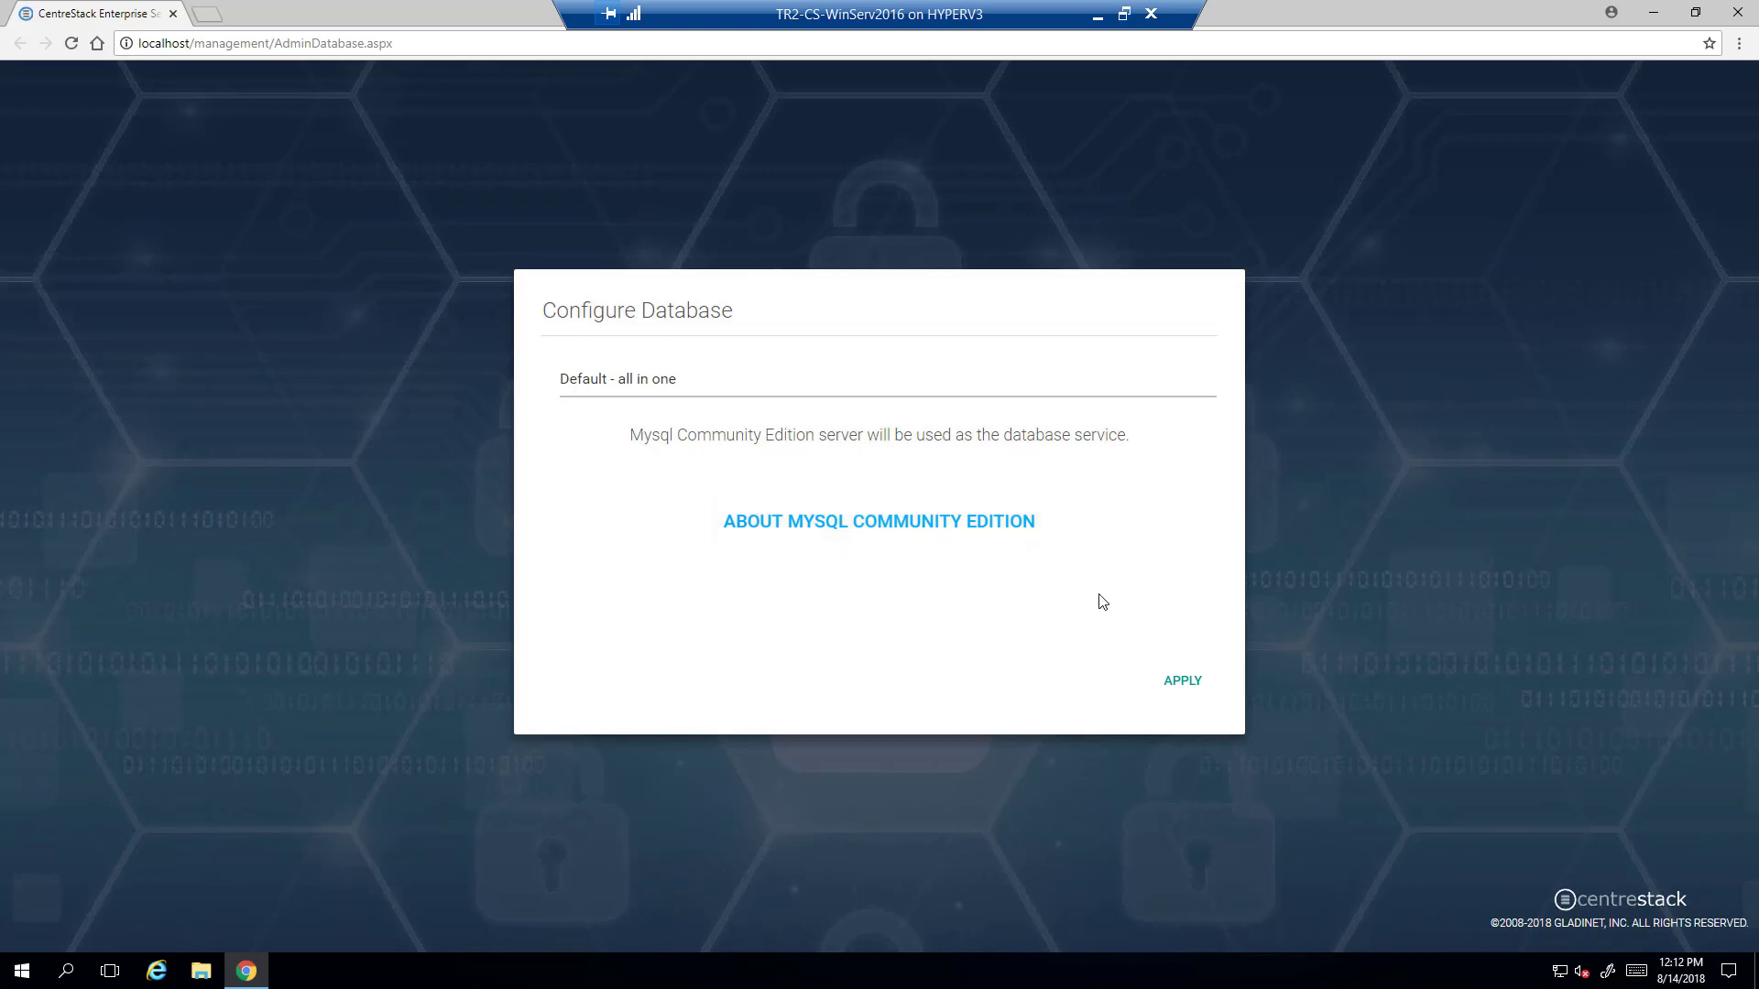
pyautogui.click(1181, 685)
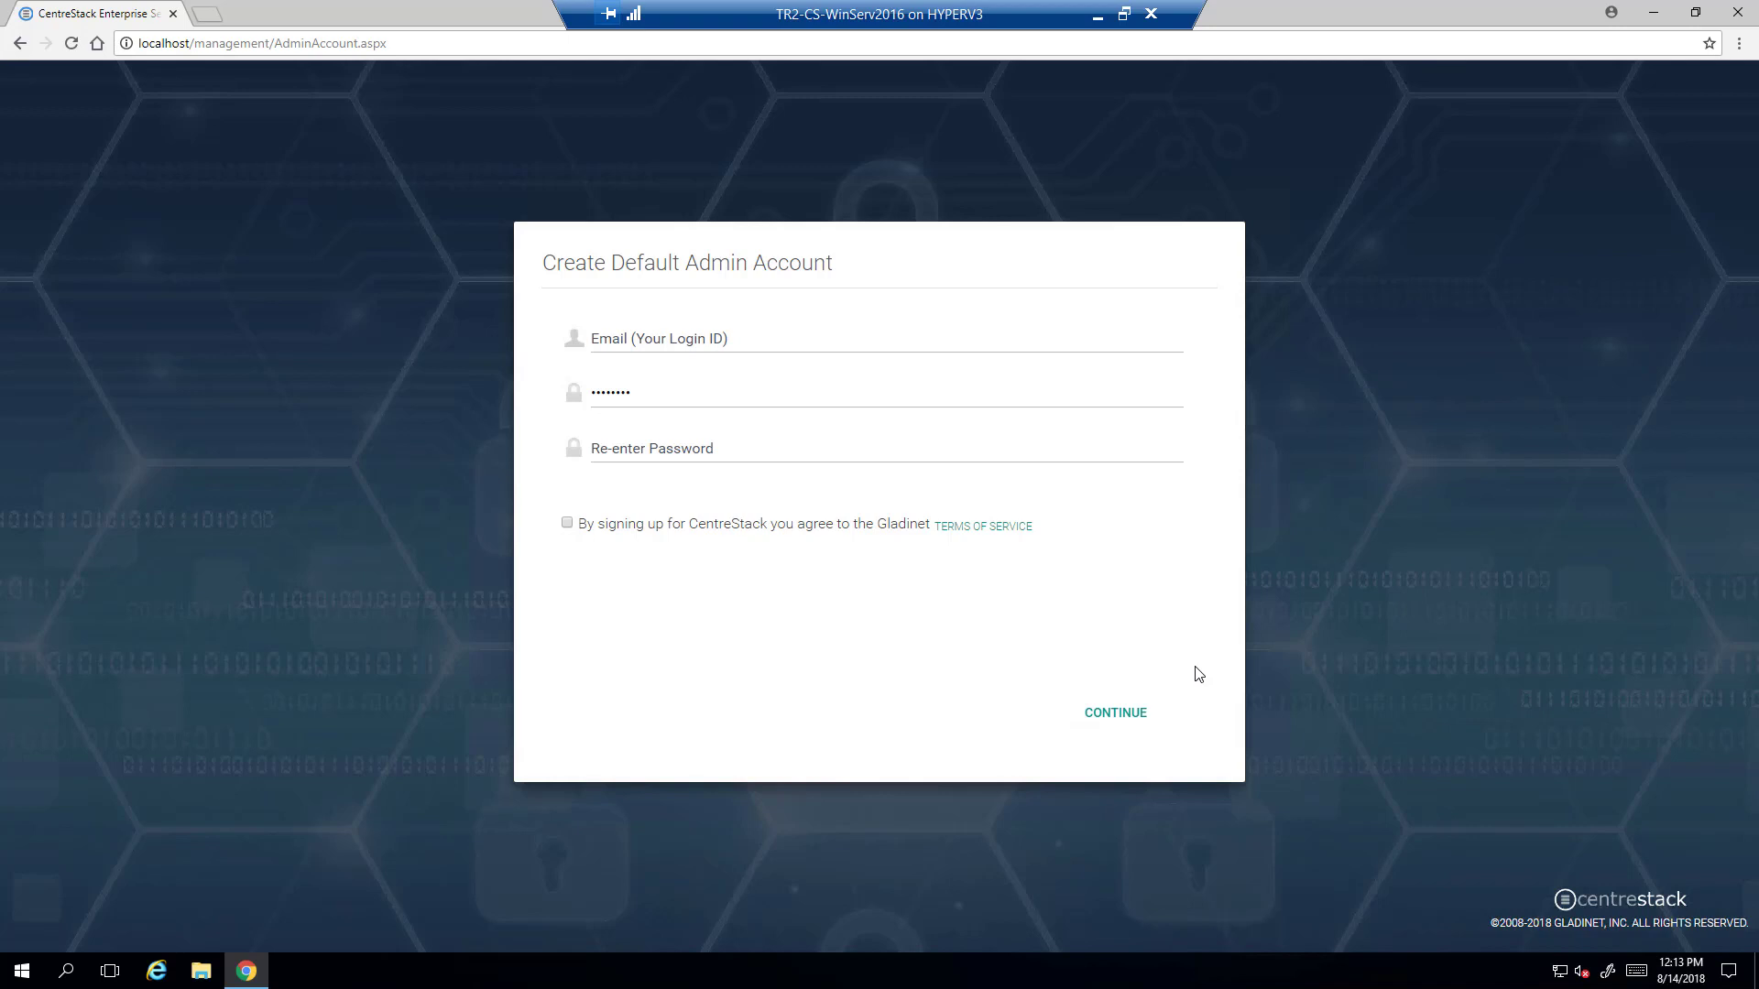
# - Create the default admin account with the admin e-mail and password, accepting the terms of service
pyautogui.click(702, 341)
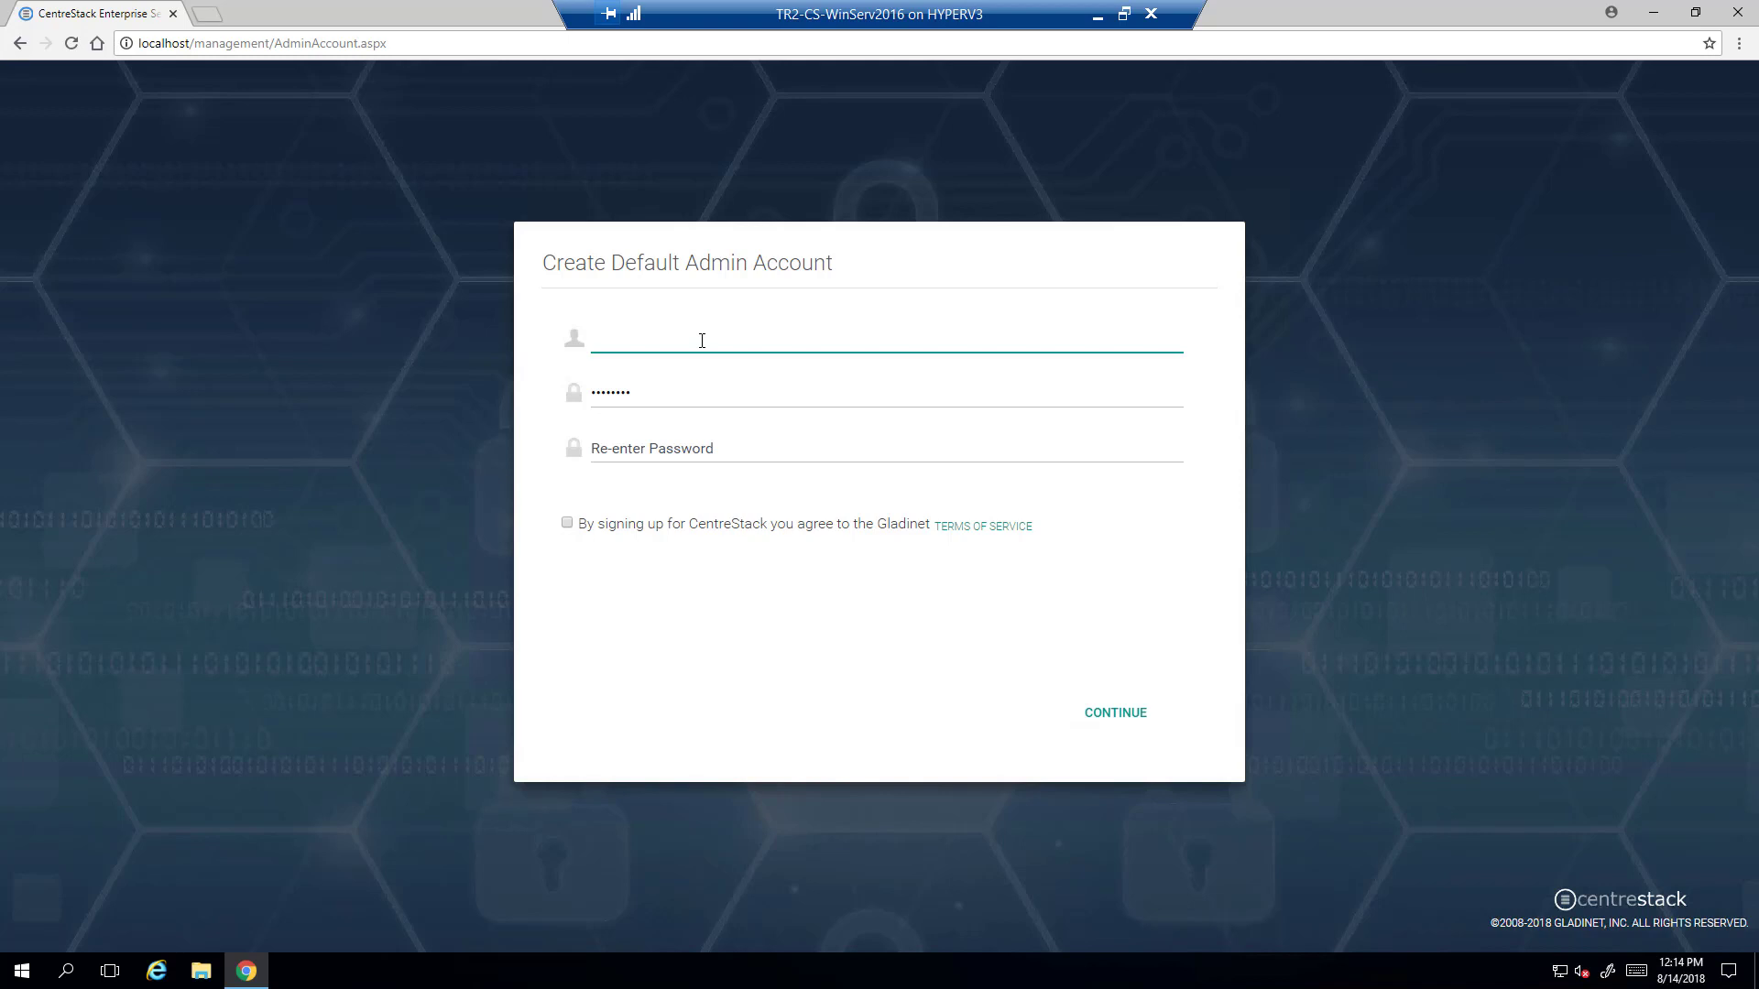
pyautogui.write('cw')
pyautogui.write('s')
pyautogui.press('Tab')
pyautogui.write('••••')
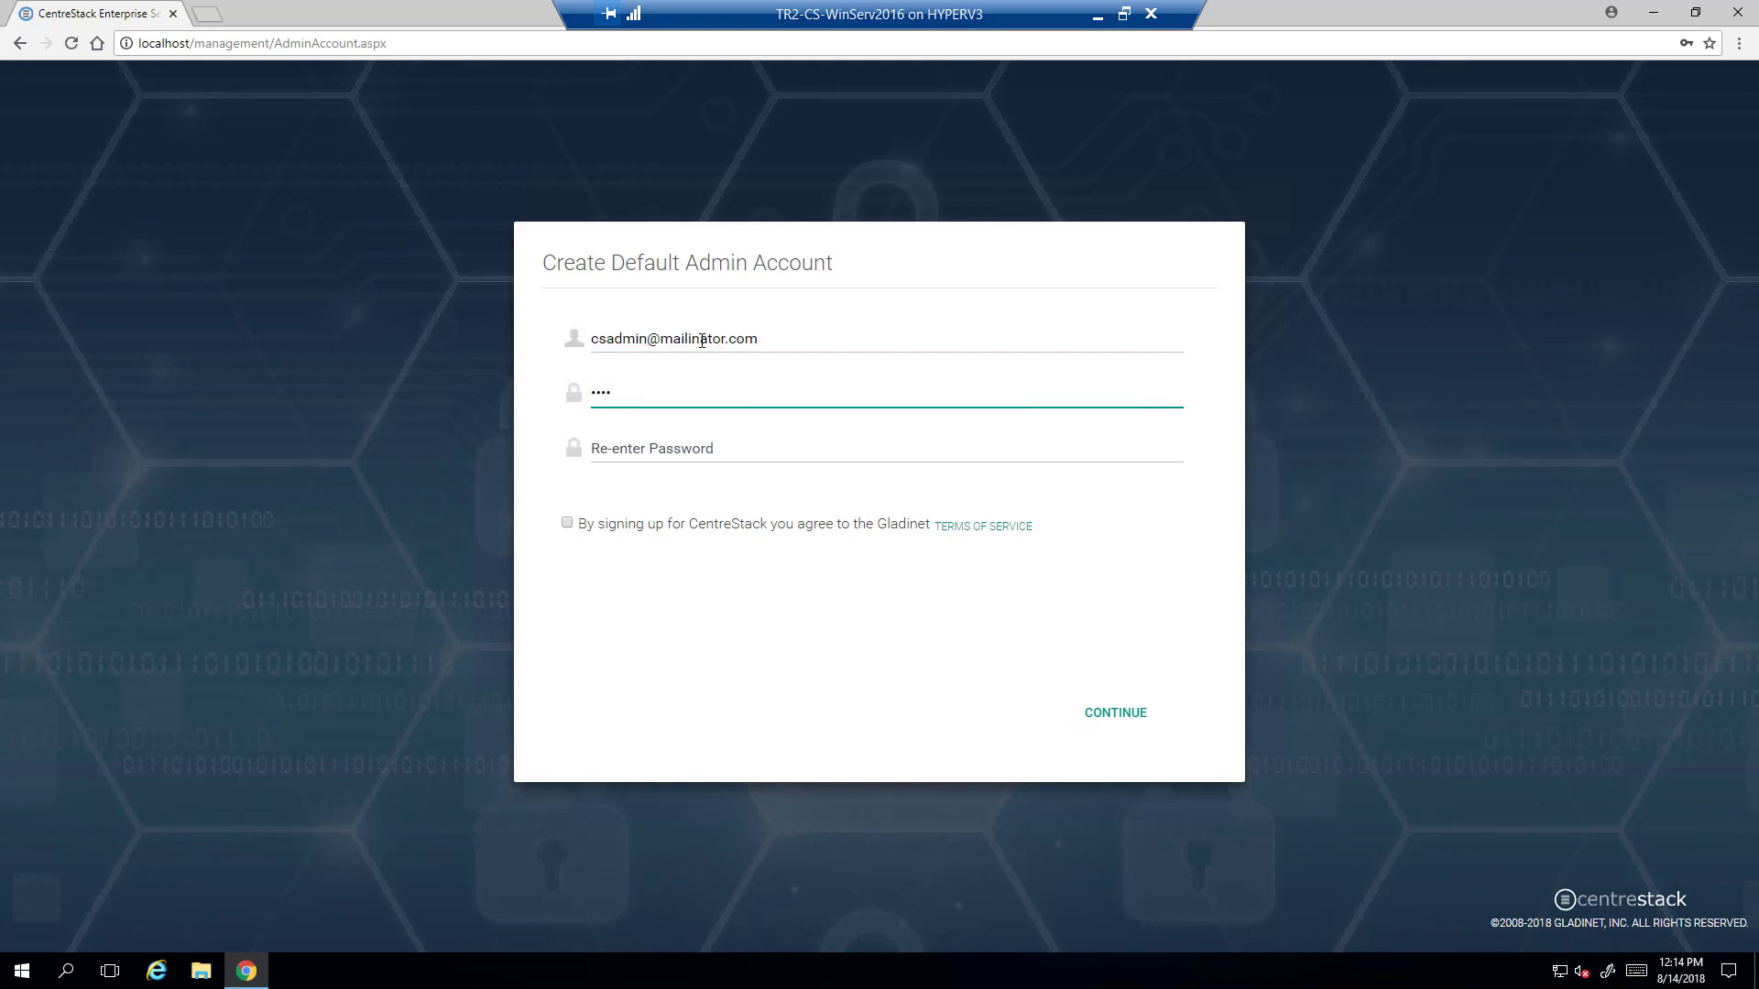
pyautogui.write('••••')
pyautogui.press('Tab')
pyautogui.write('••••••••')
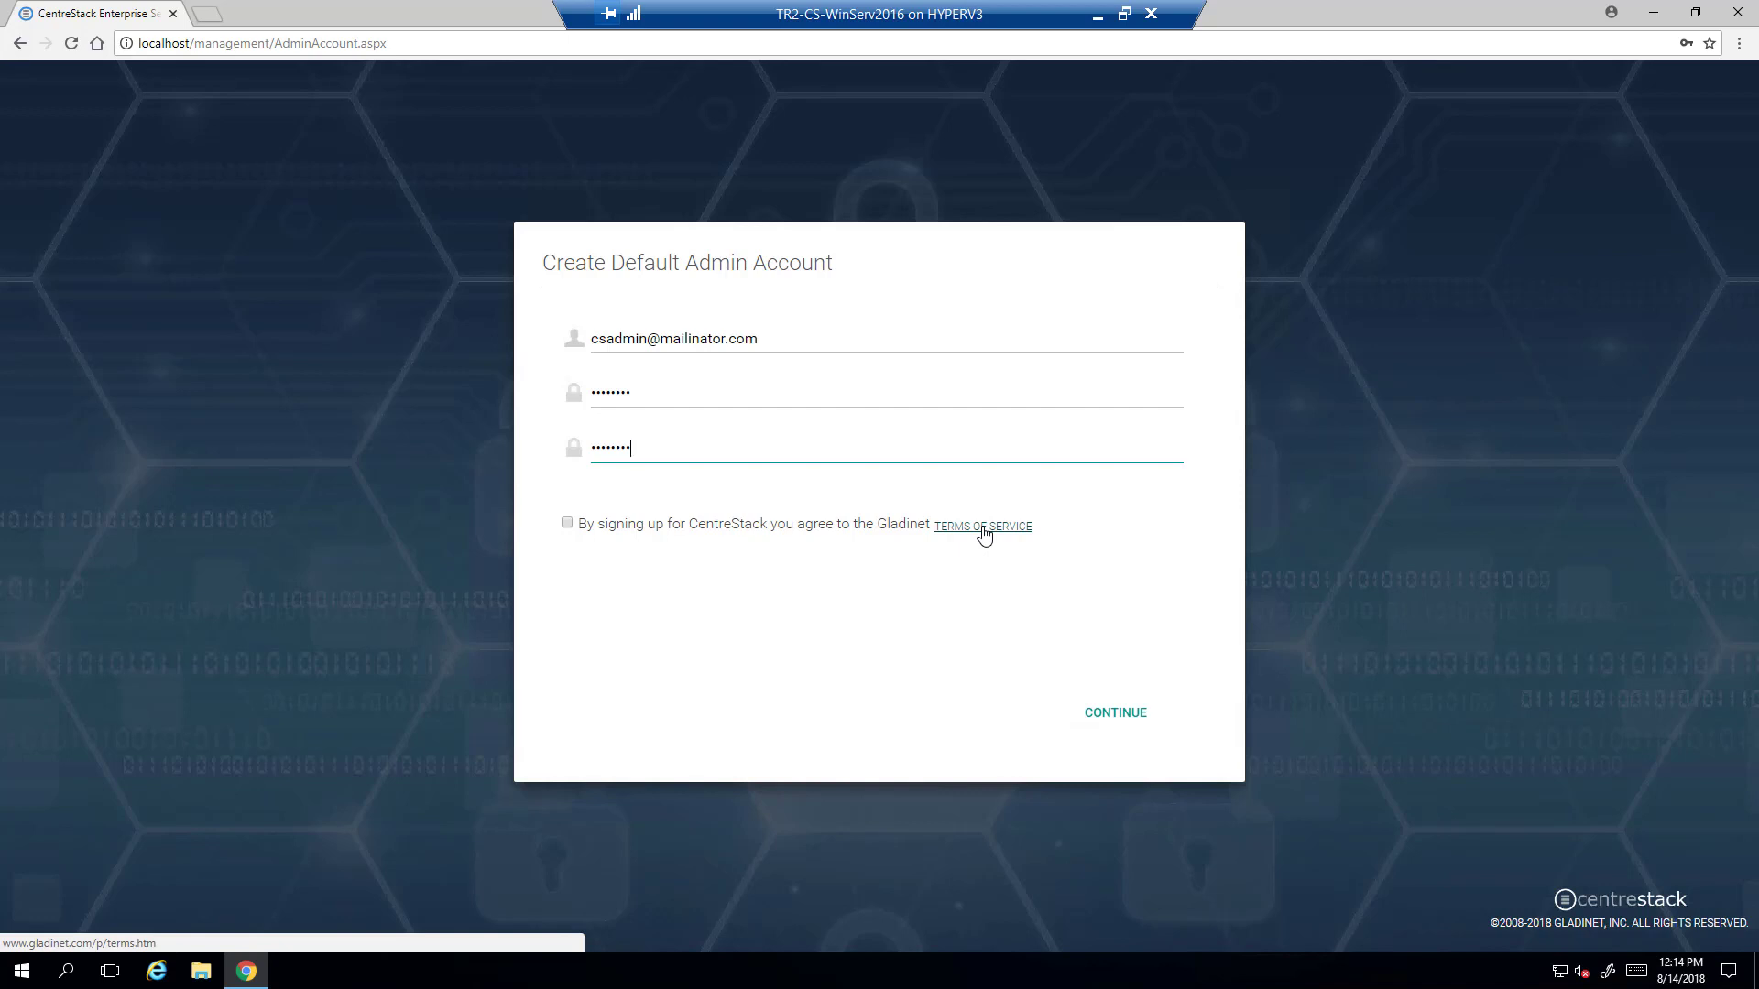
pyautogui.click(567, 524)
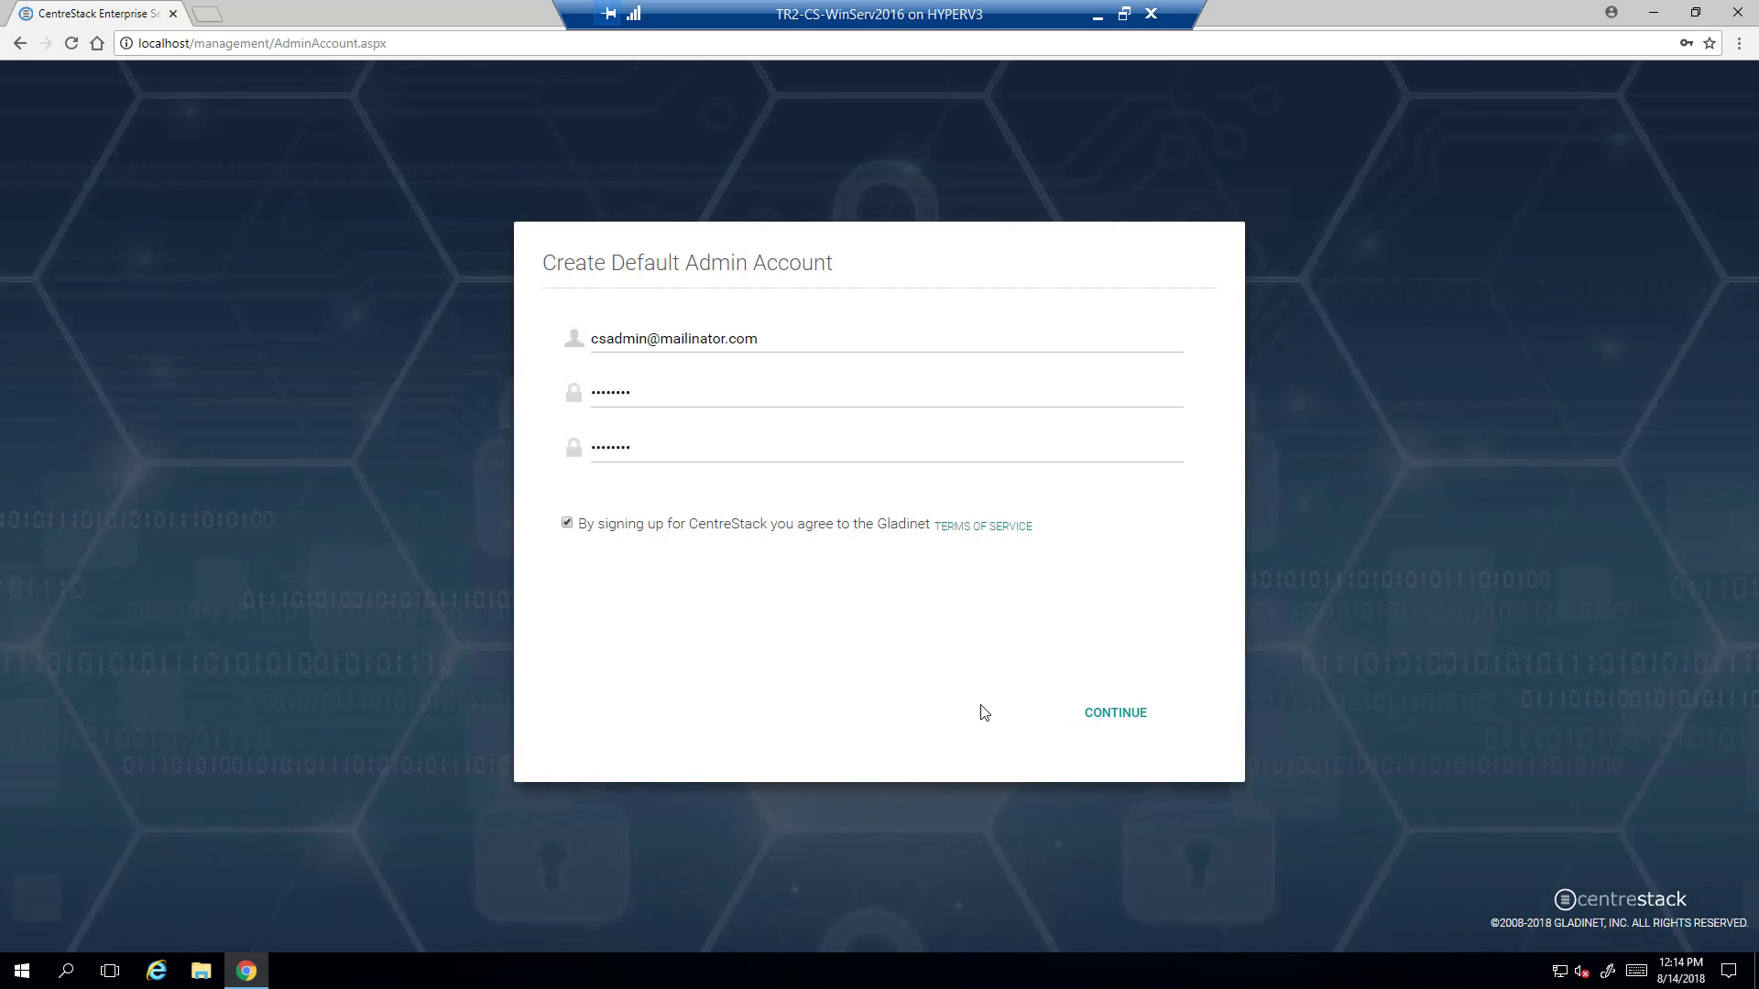
pyautogui.click(1114, 719)
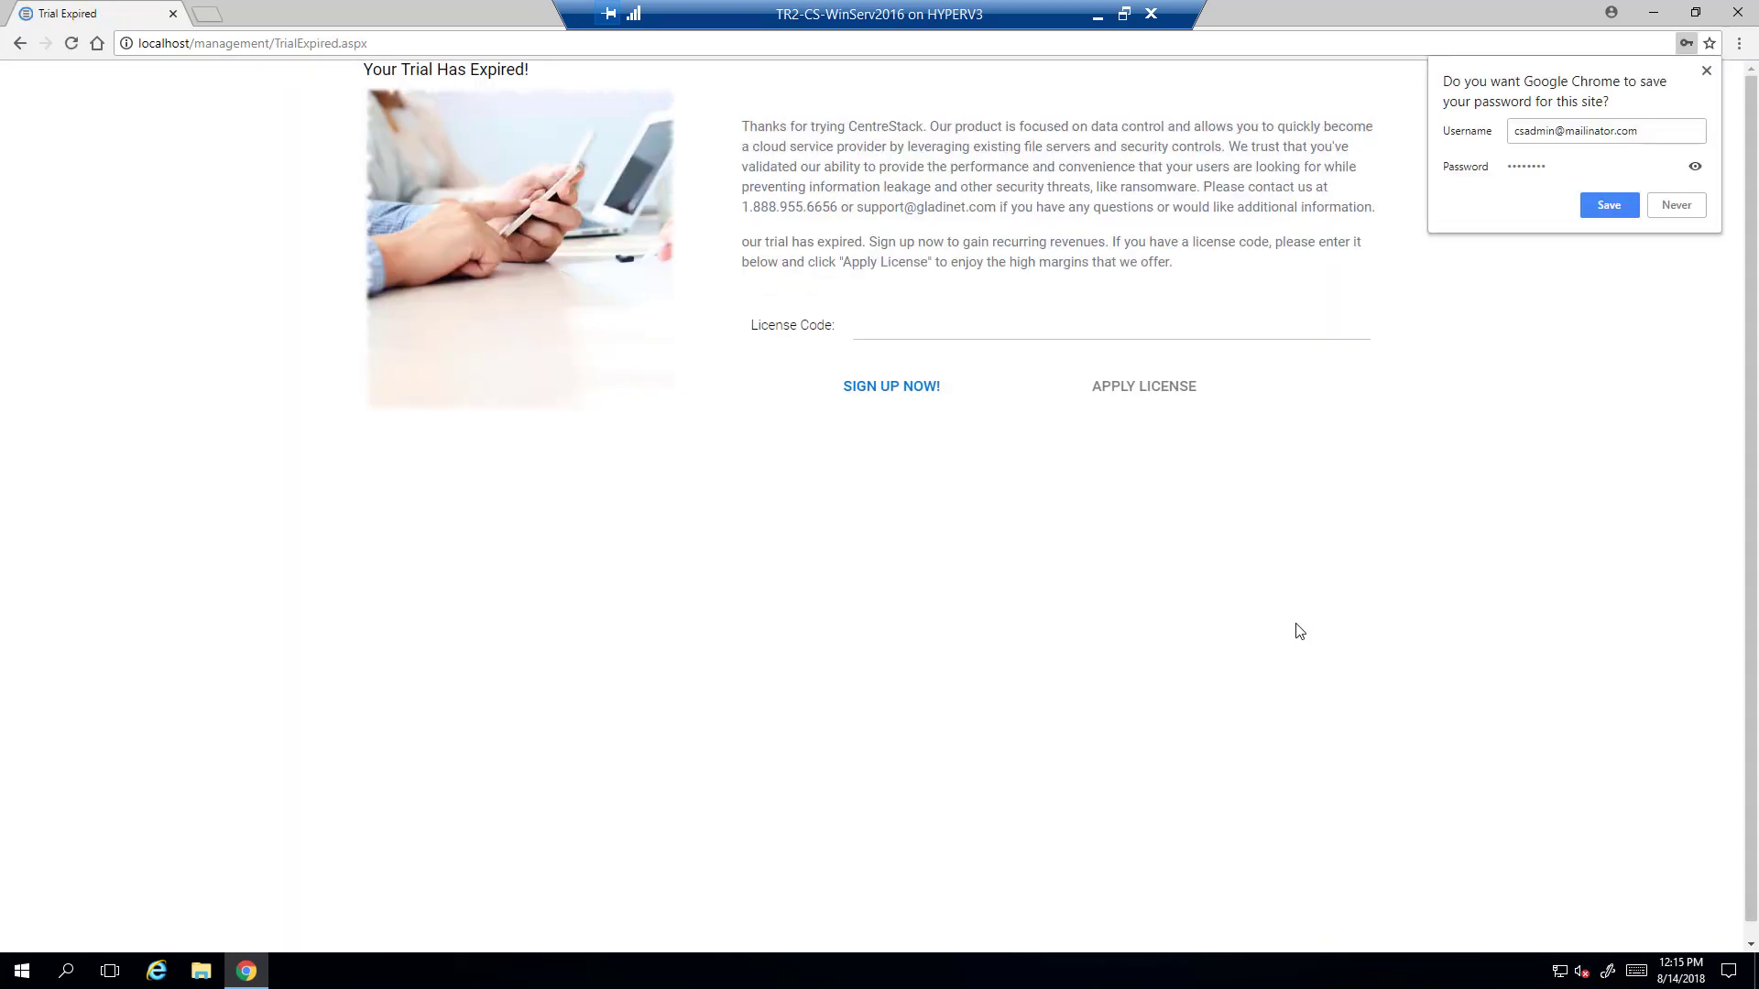
# - Go to CentreStack licensing and sign in to the partner account using the saved password
pyautogui.click(879, 387)
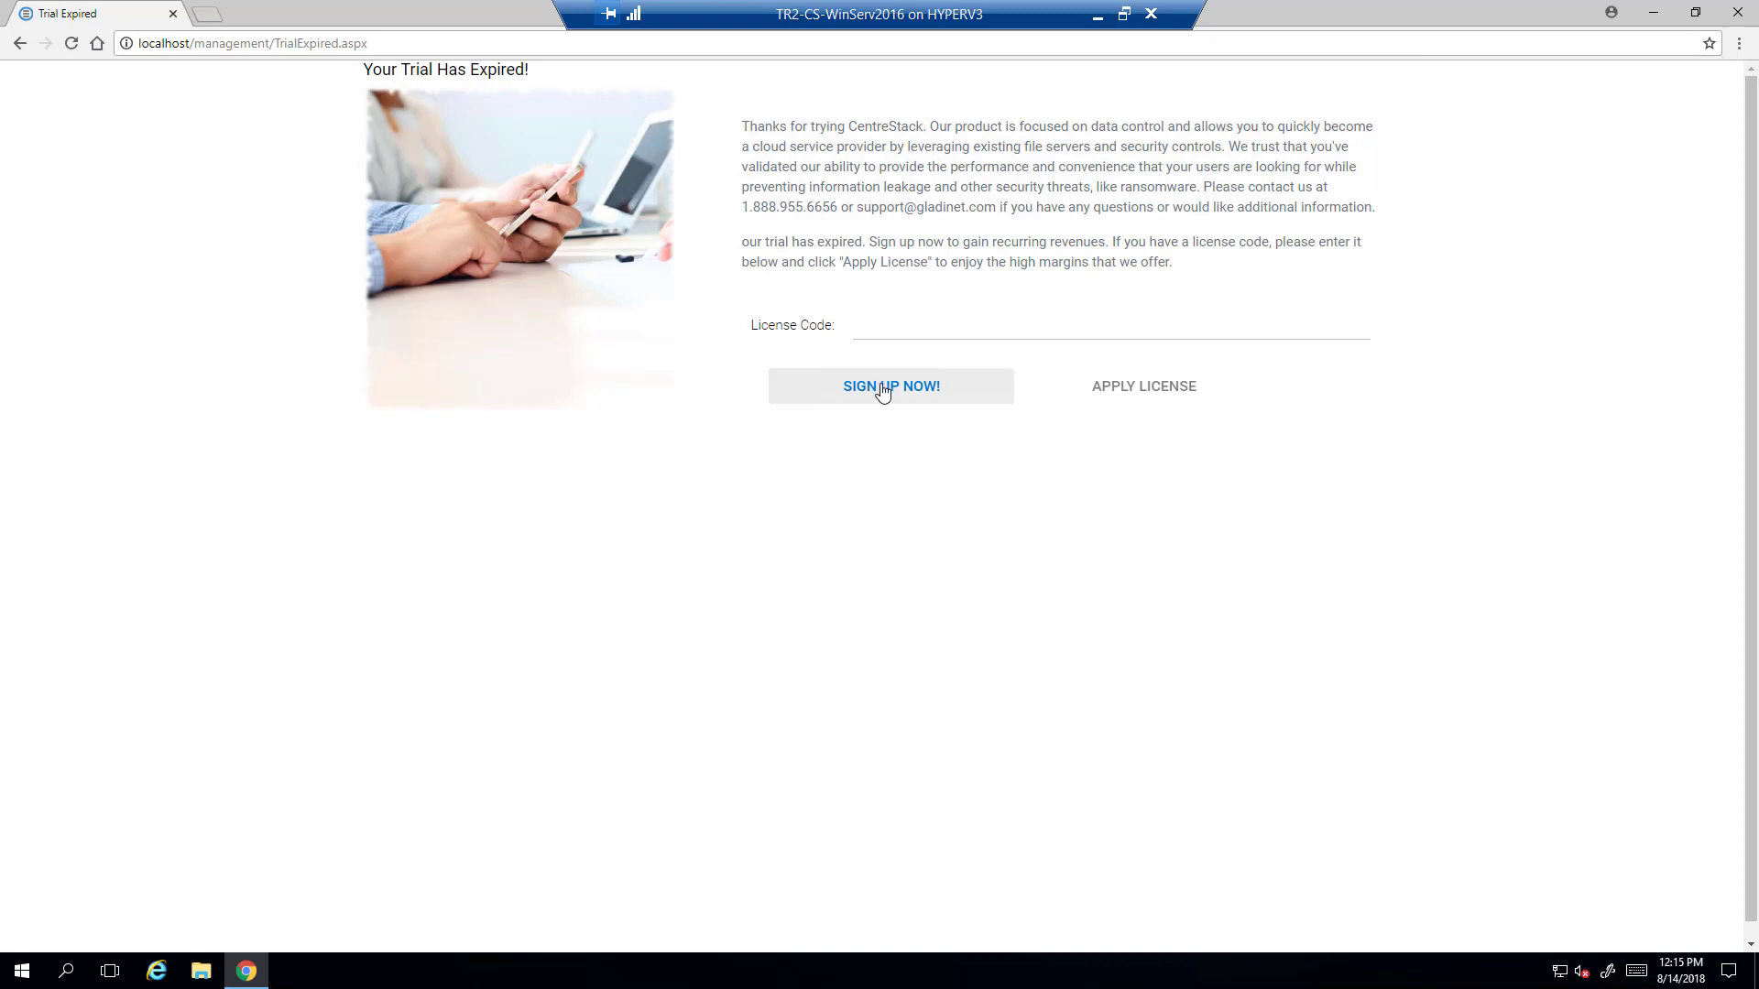
pyautogui.click(907, 386)
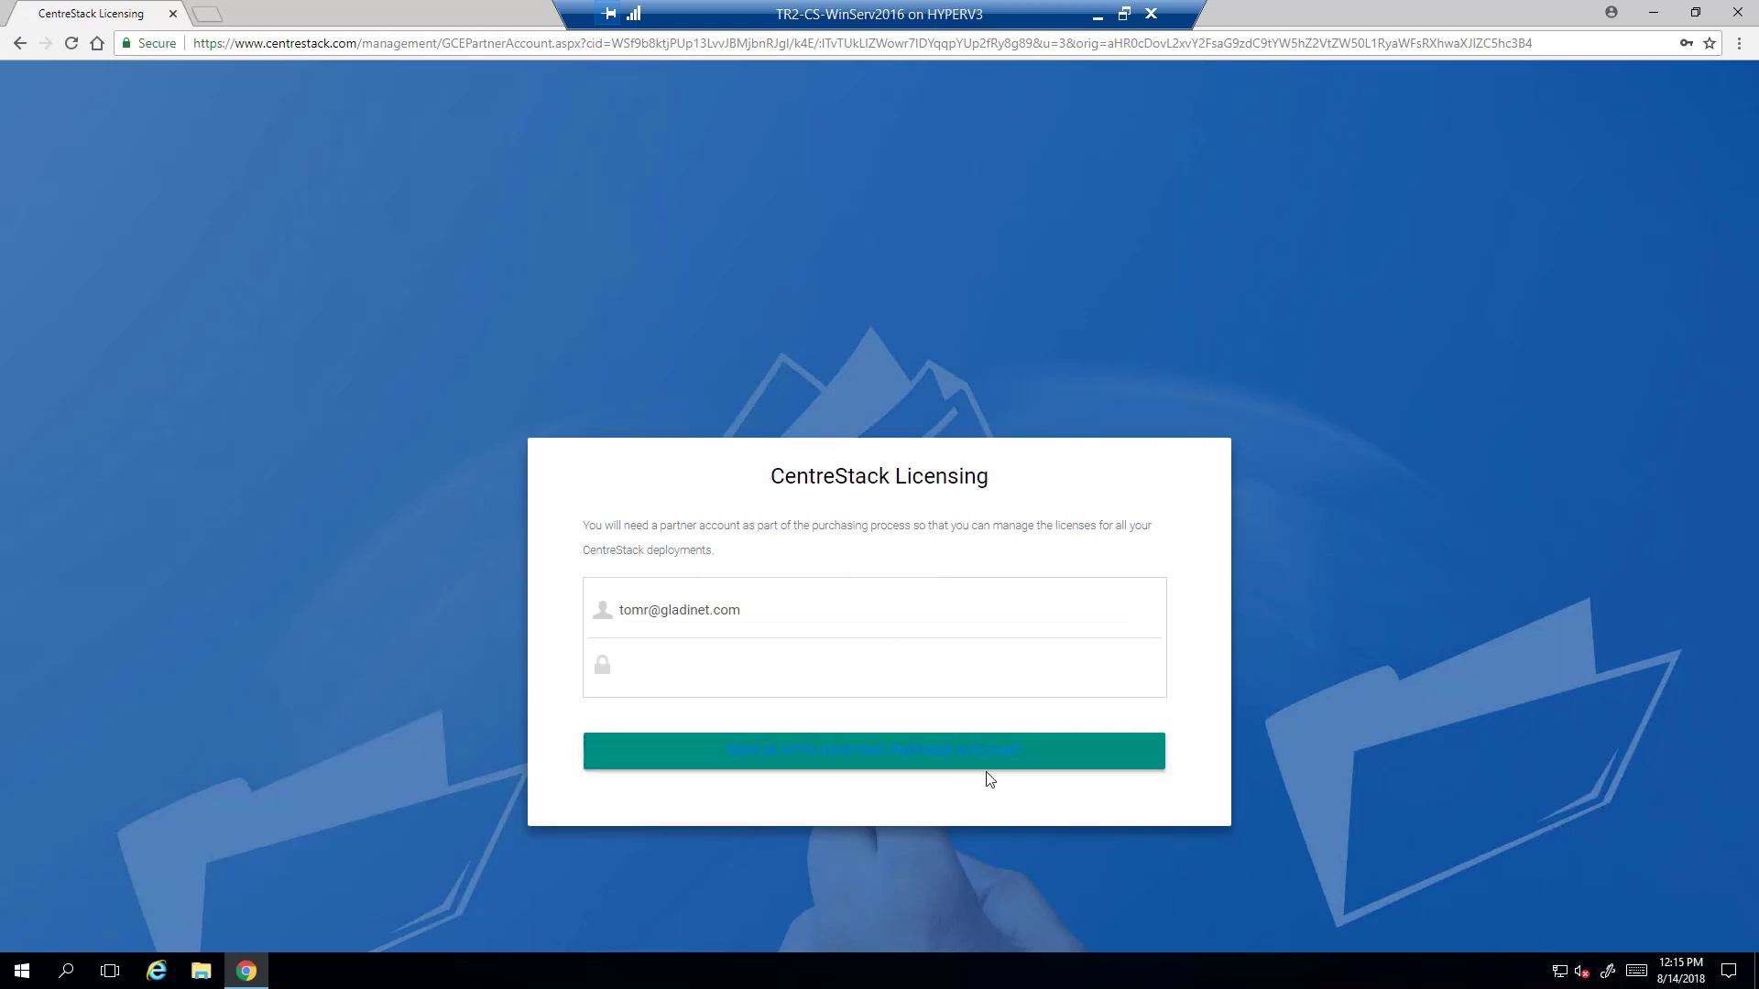
pyautogui.click(687, 663)
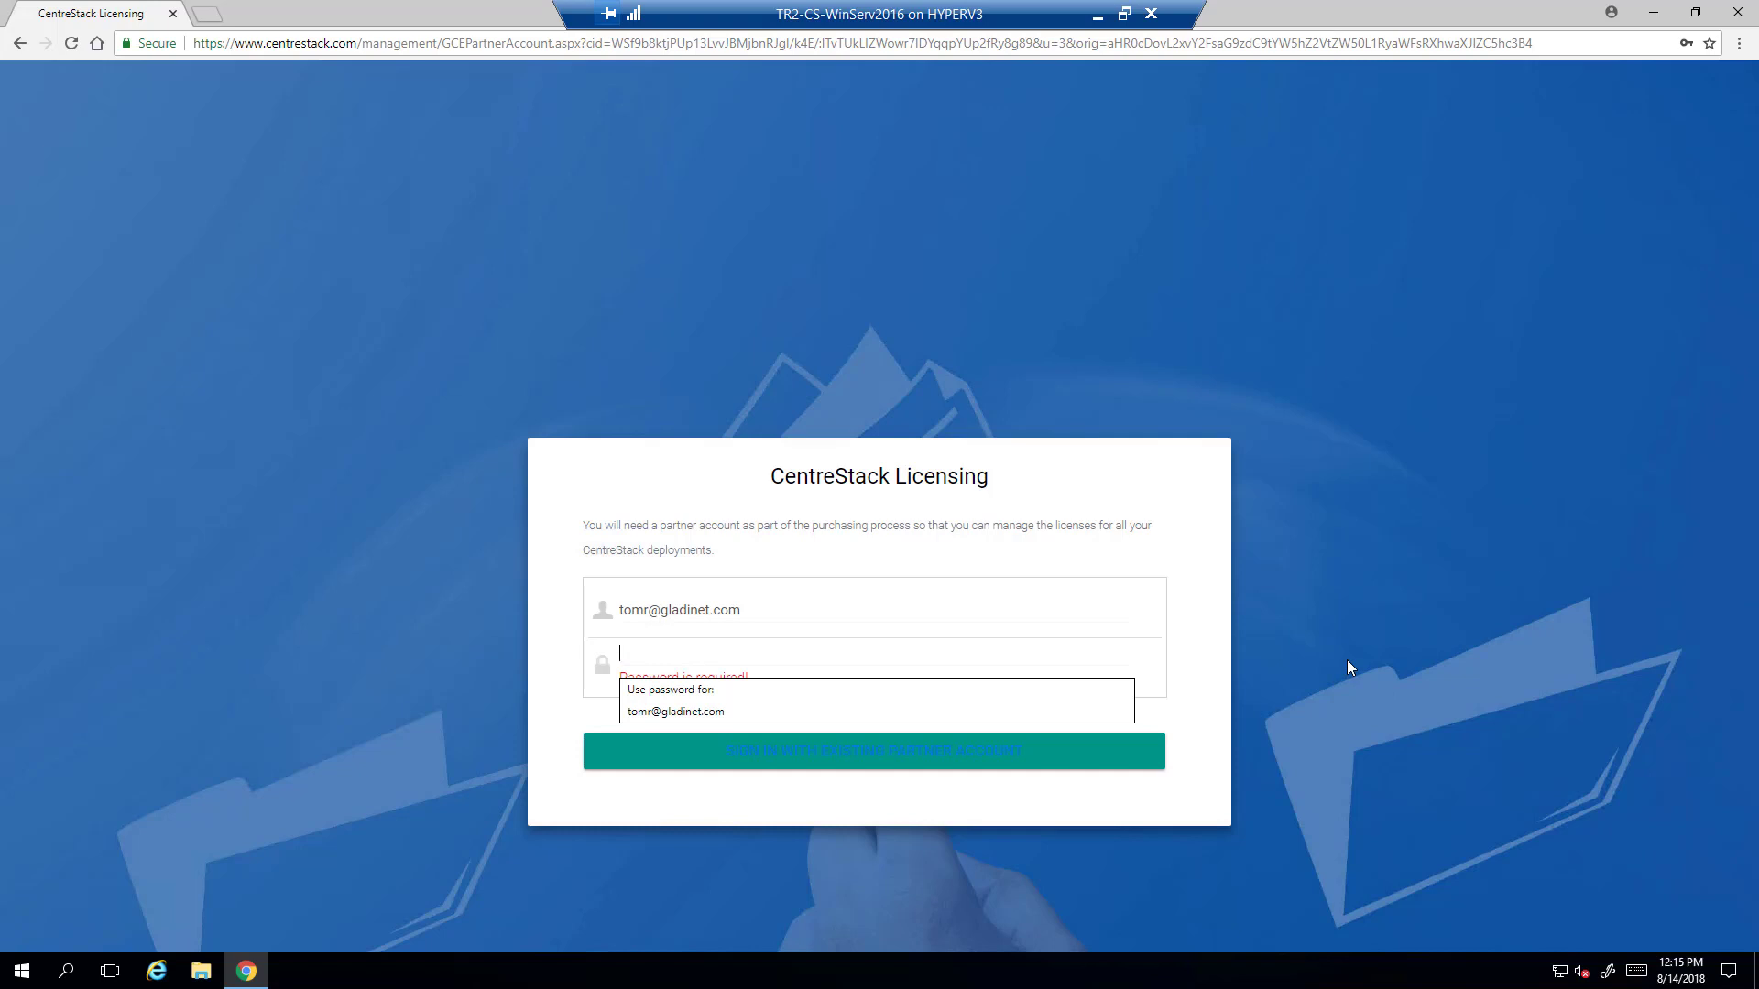
pyautogui.click(667, 718)
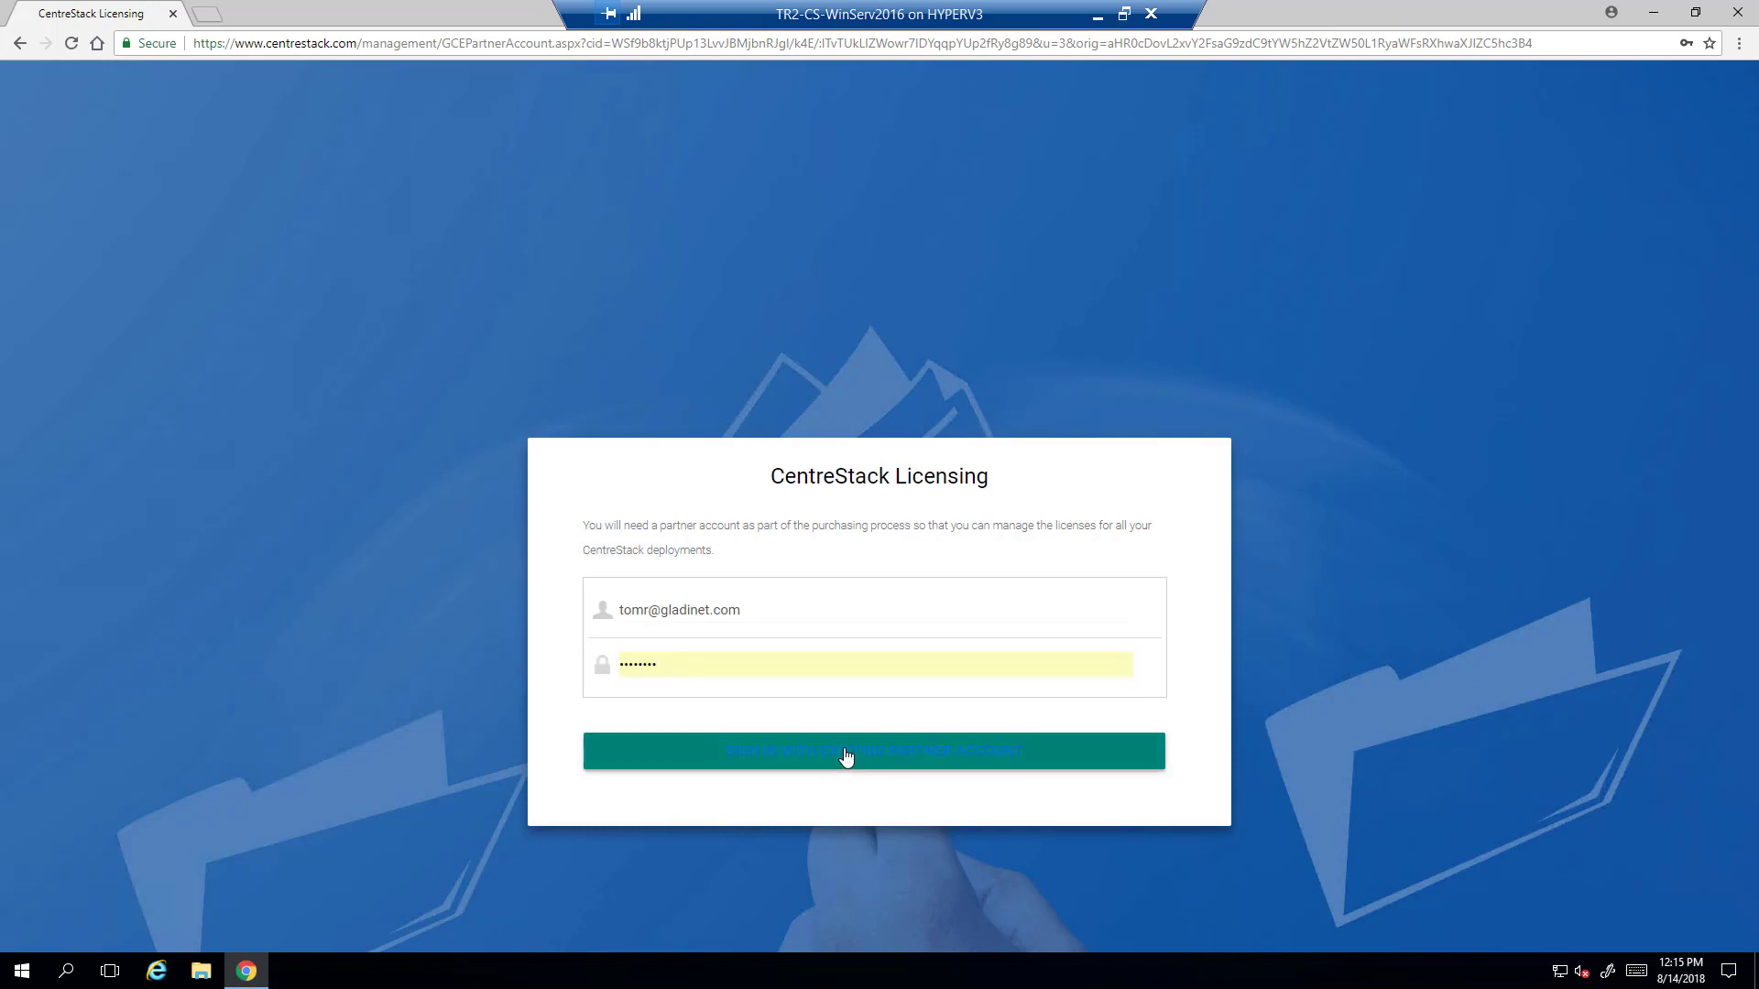
pyautogui.click(845, 757)
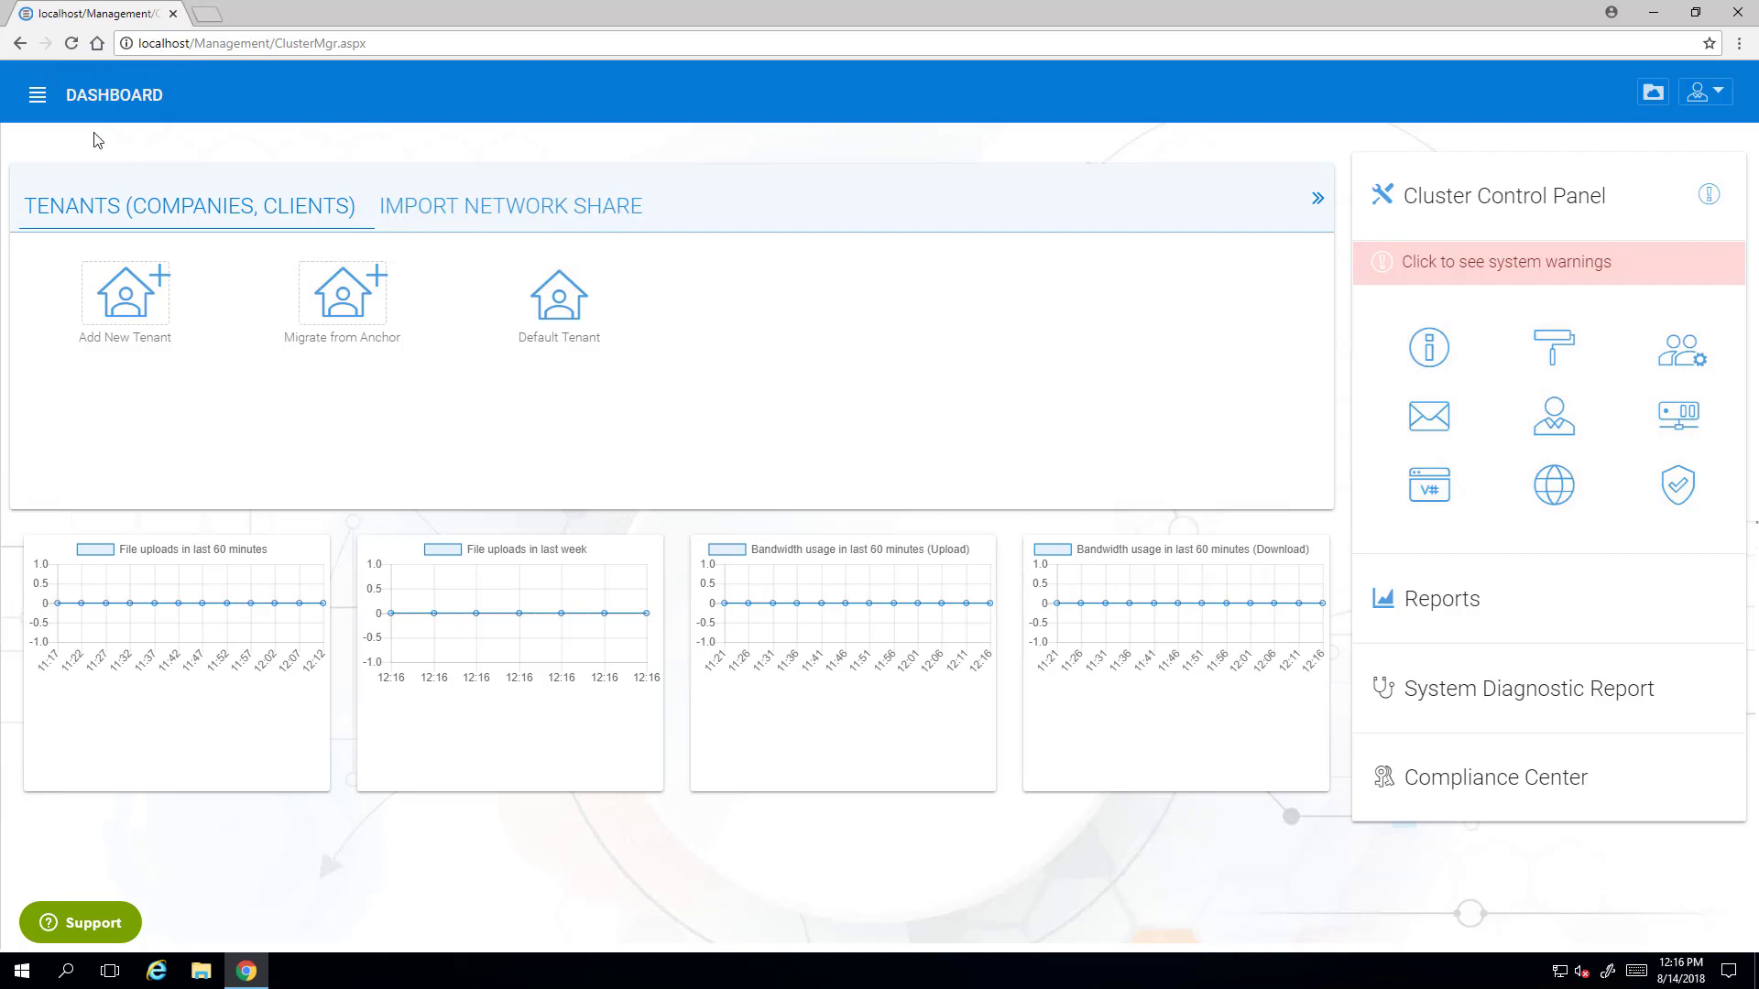
# - Show the management sidebar and start adding a new tenant from the dashboard
pyautogui.click(36, 99)
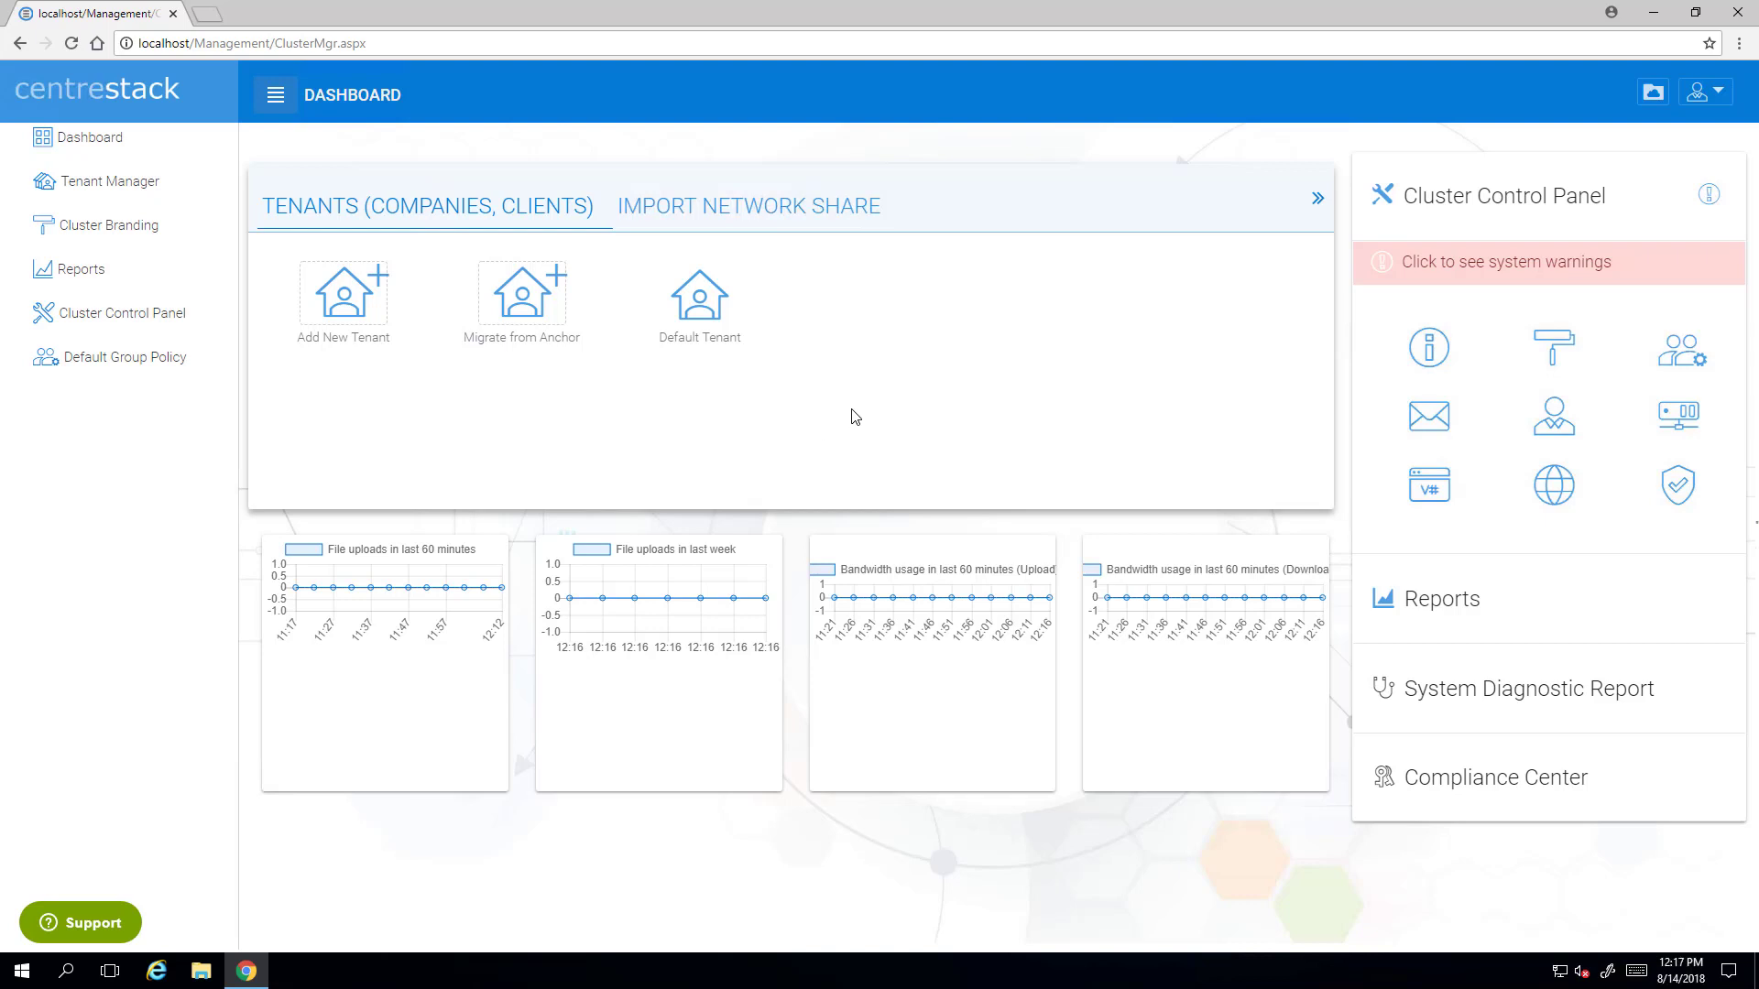
pyautogui.click(348, 305)
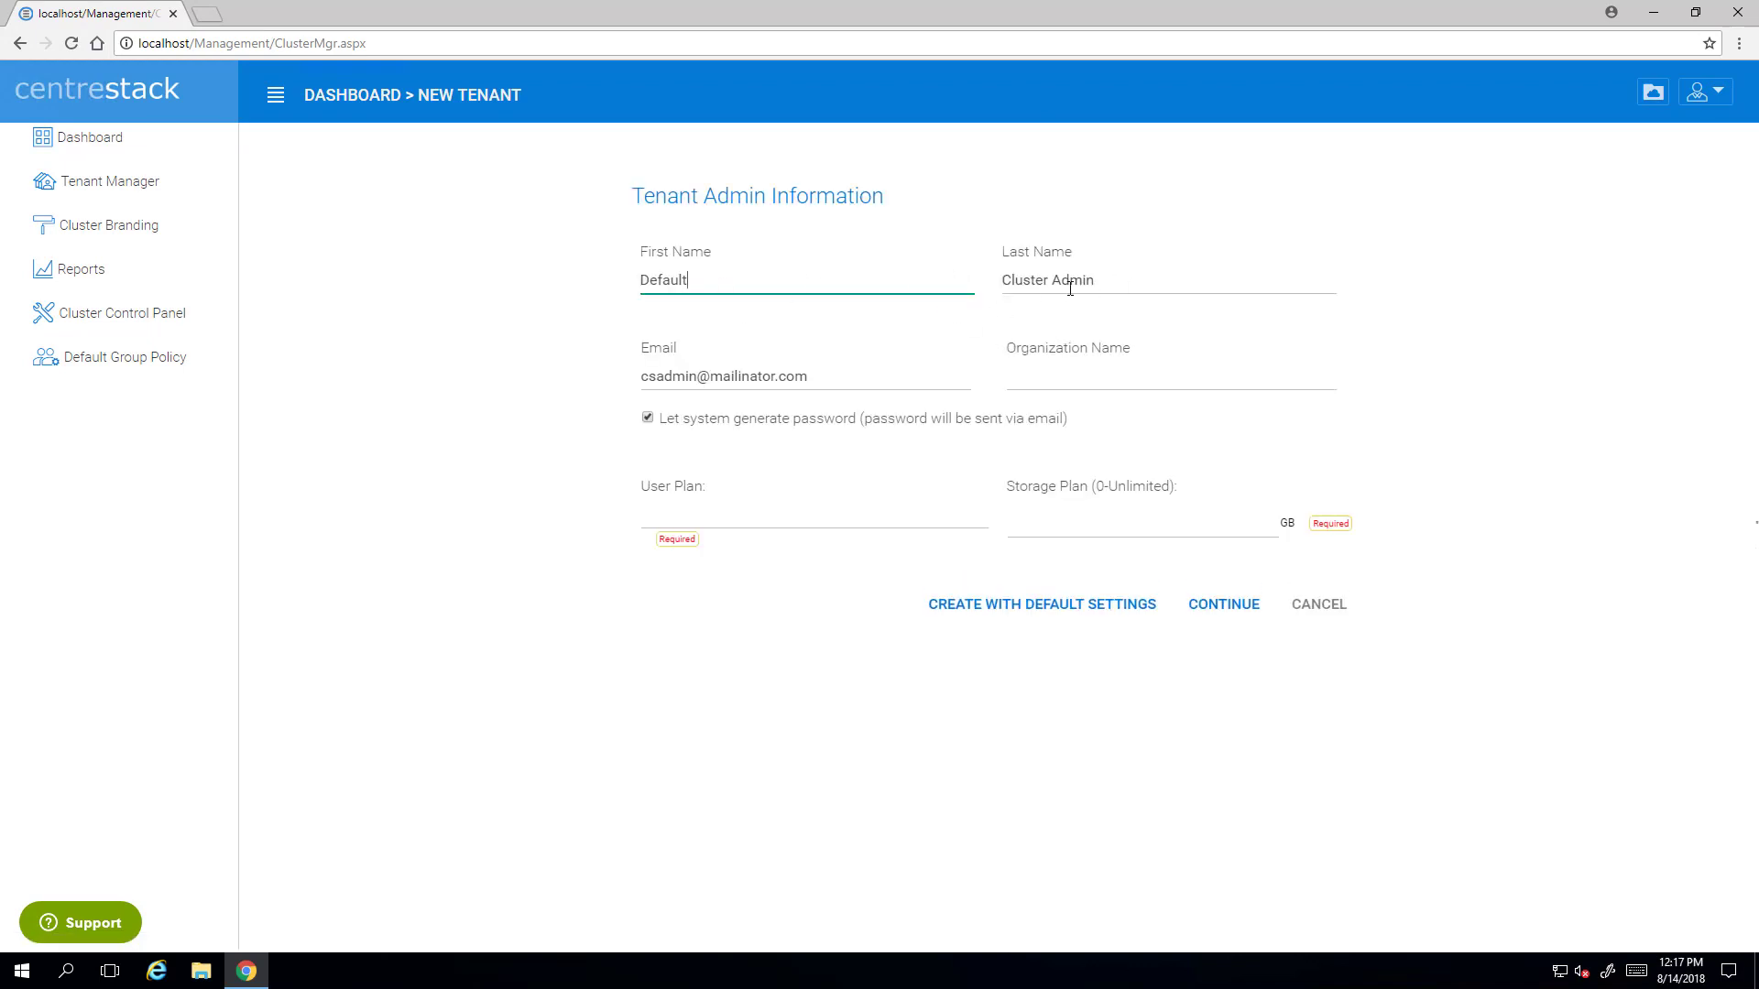
# - Enter organization name ACME CLOUD, user plan 3 and storage plan 0, and submit
pyautogui.click(814, 376)
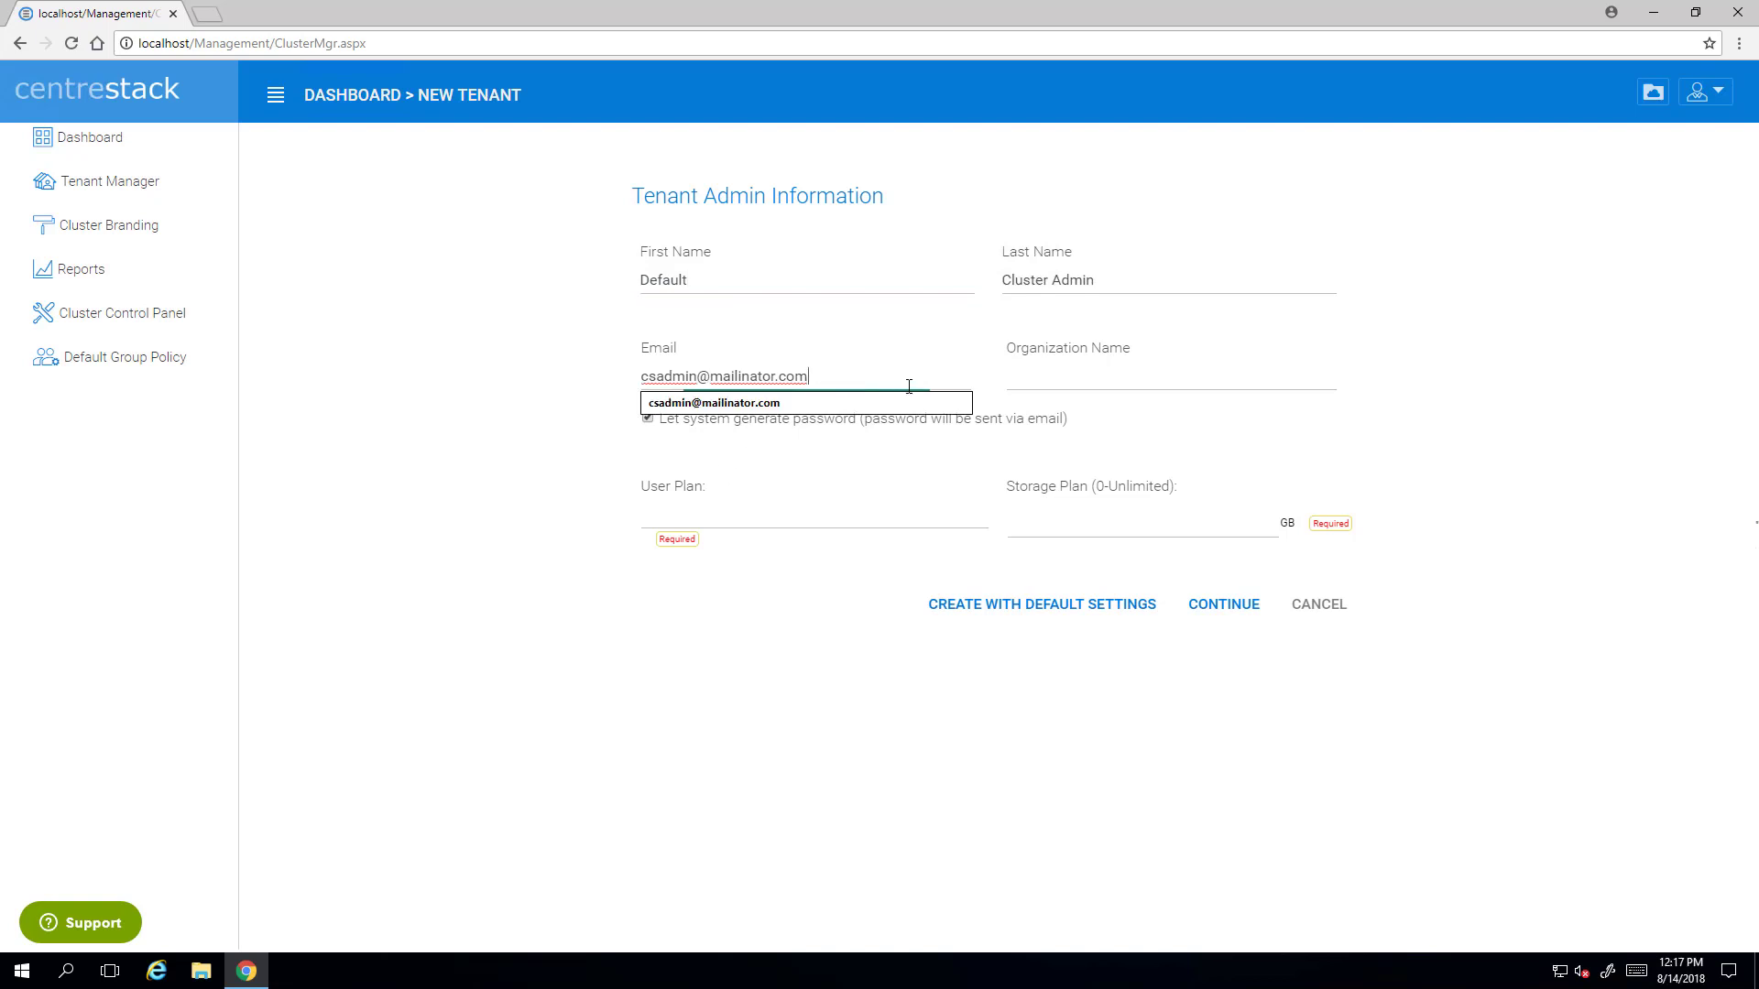
pyautogui.click(1167, 381)
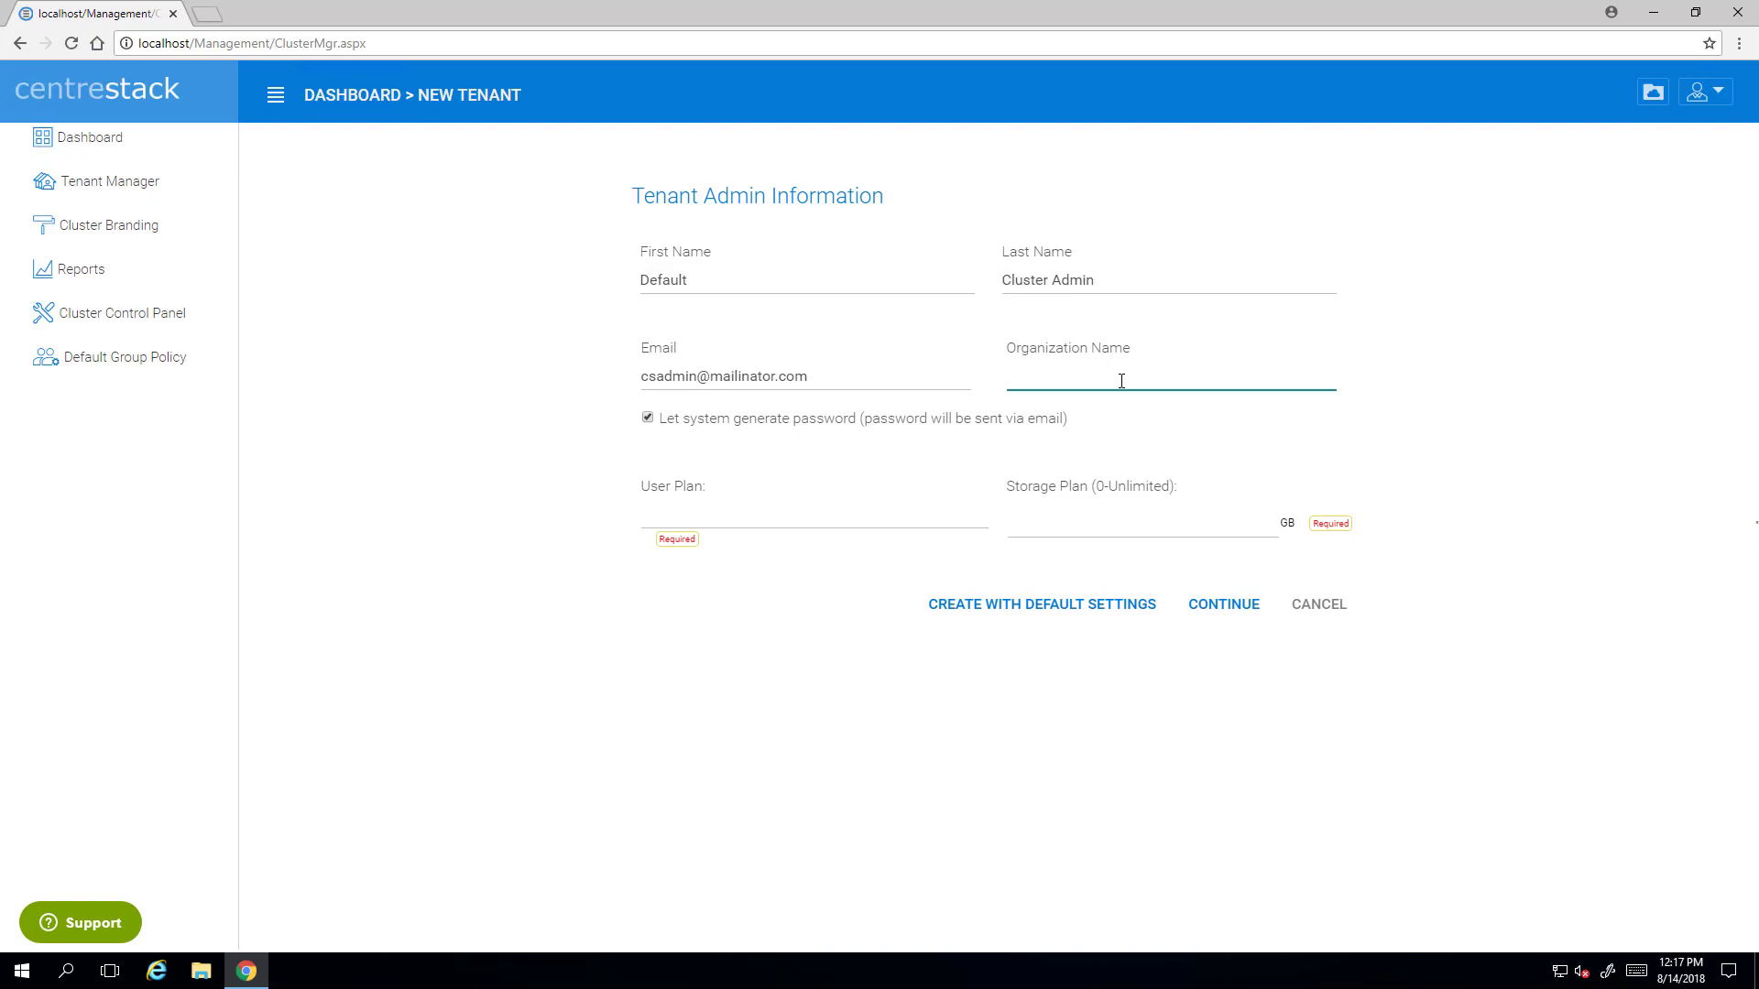
pyautogui.write('ACME CLOUd')
pyautogui.press('BackSpace')
pyautogui.write('D')
pyautogui.click(774, 525)
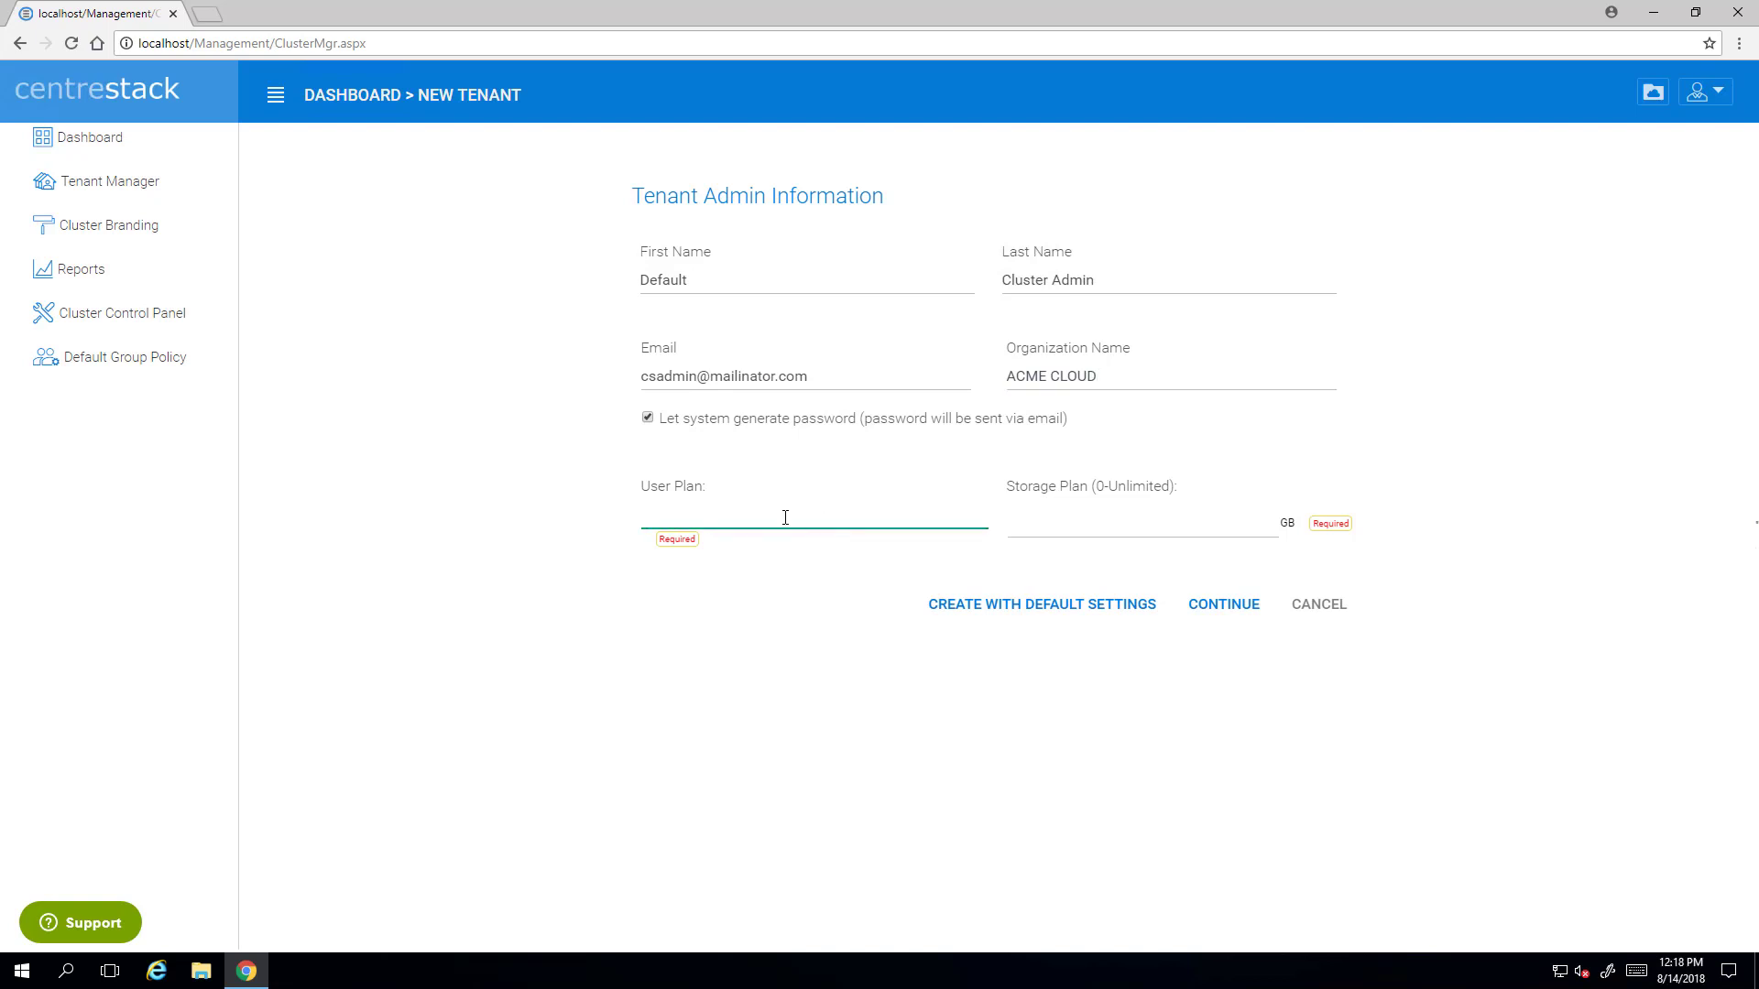
pyautogui.write('3')
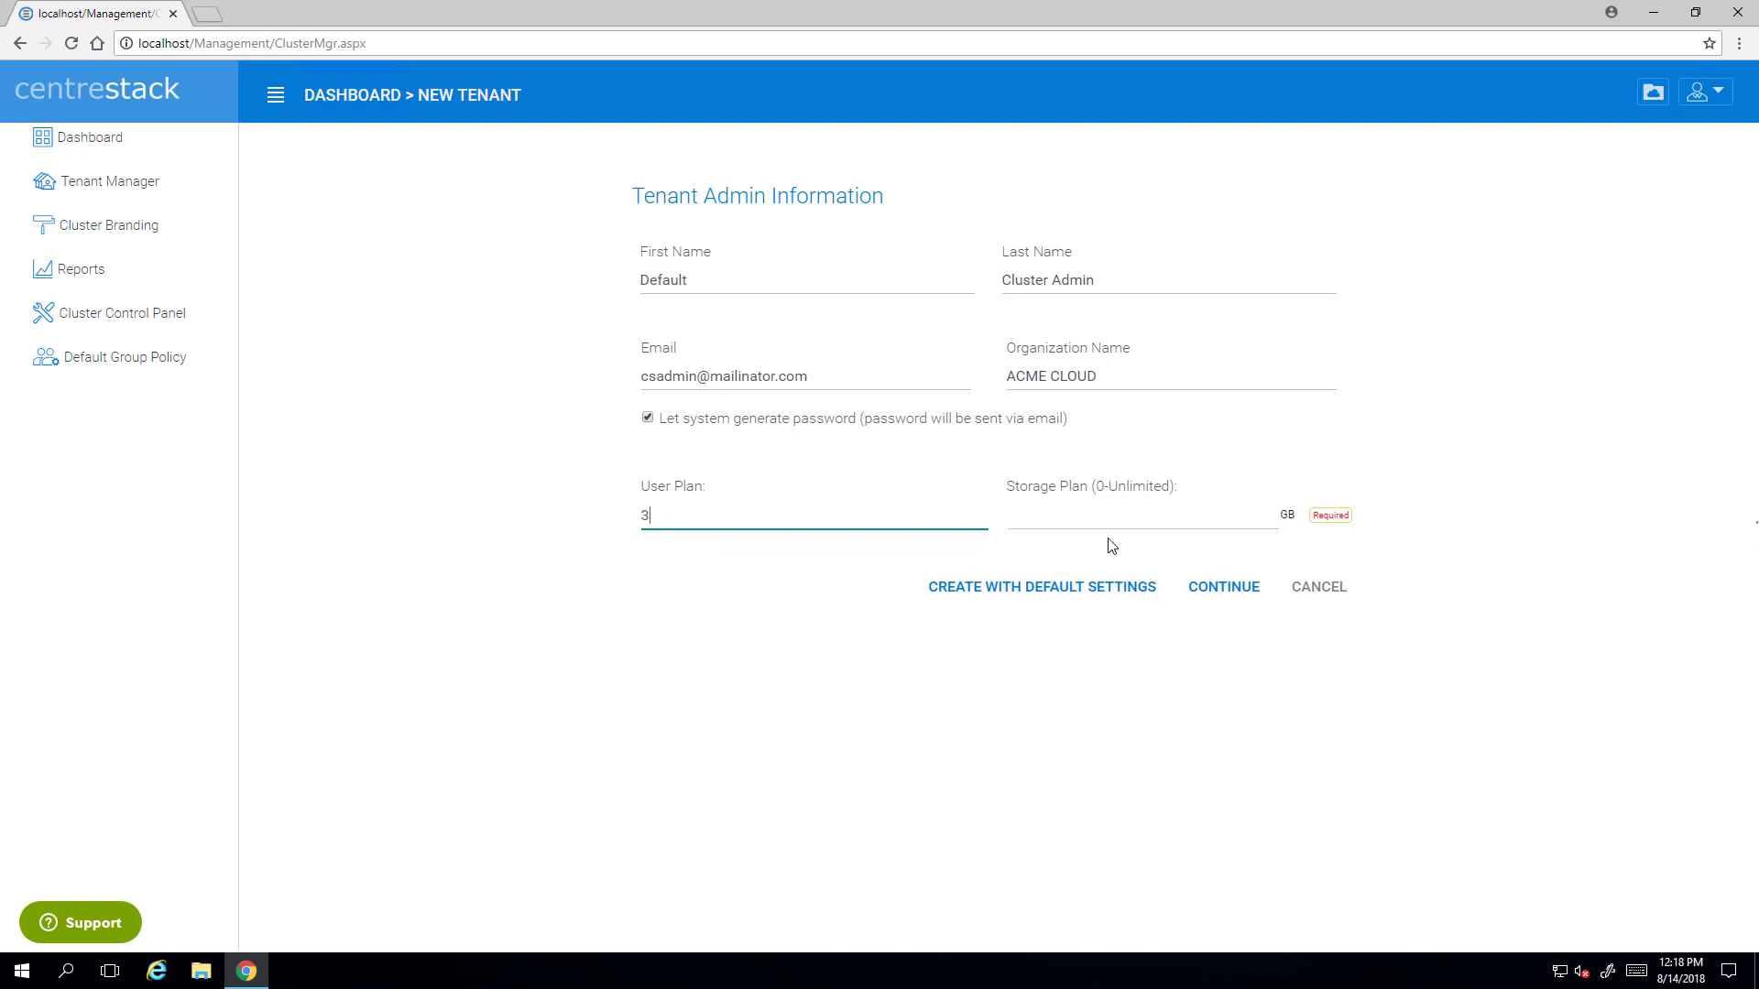
pyautogui.click(1165, 512)
pyautogui.write('0')
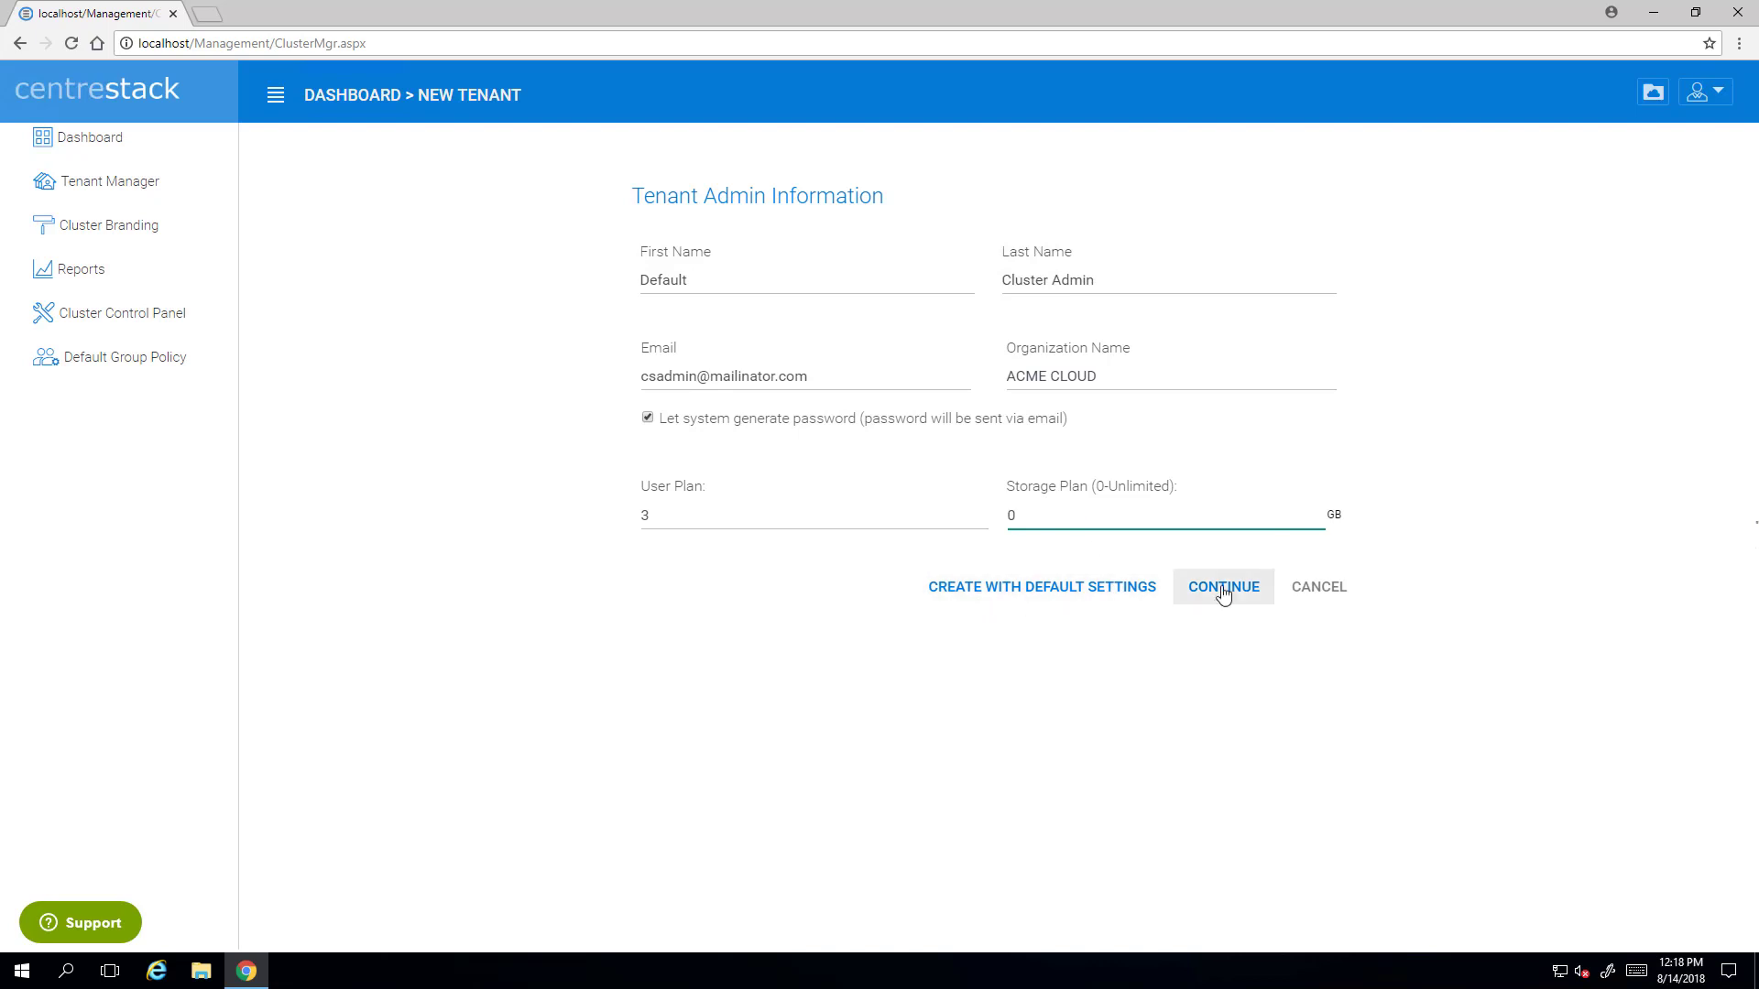
pyautogui.click(1222, 591)
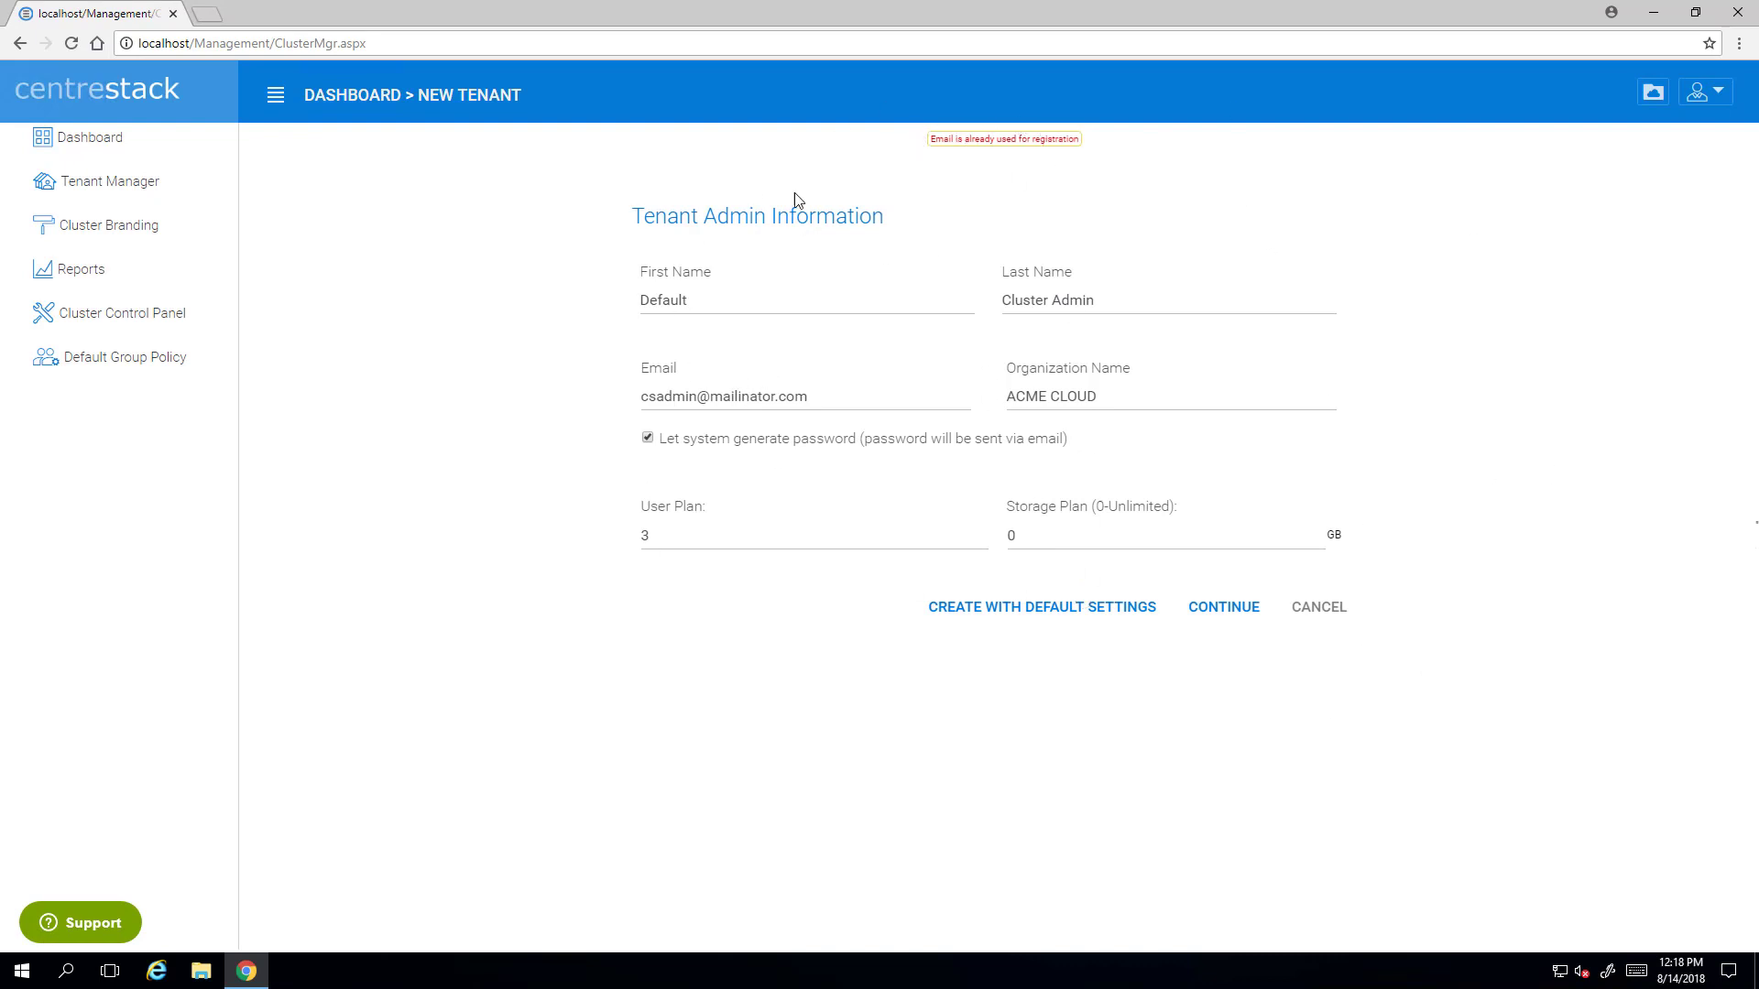
# - Change the tenant admin's e-mail, turn off auto-generated password, set the password twice, and submit
pyautogui.doubleClick(703, 396)
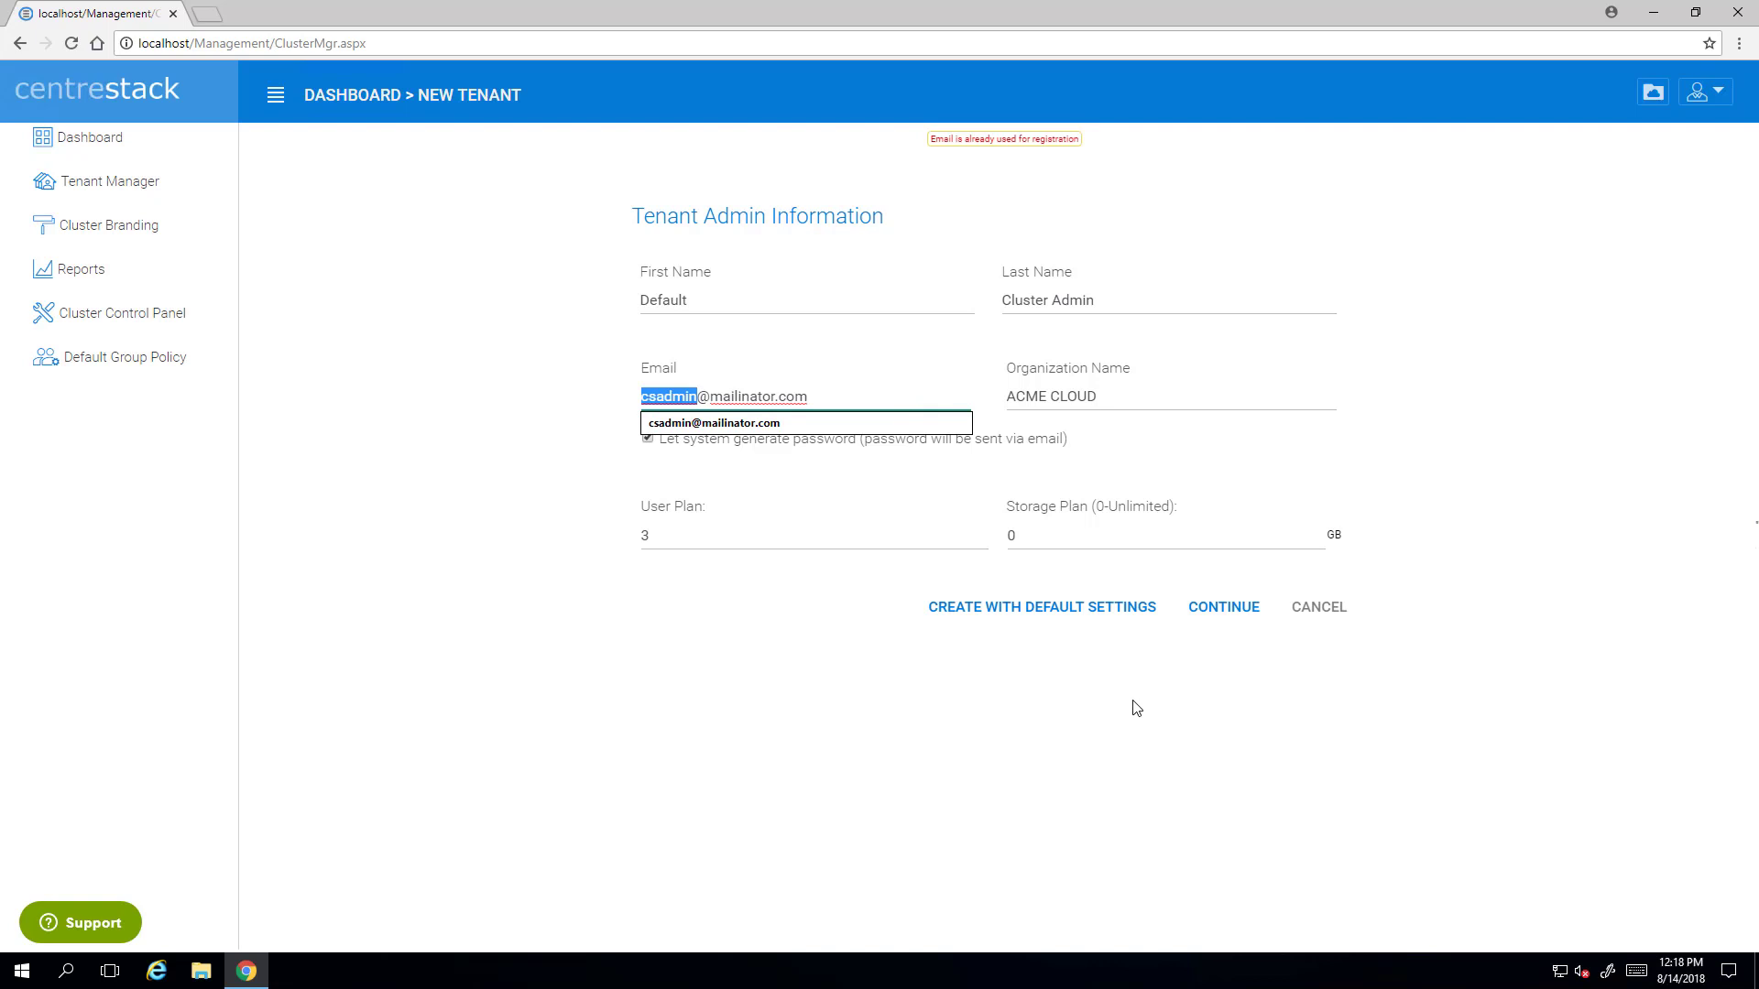
pyautogui.write('tenant')
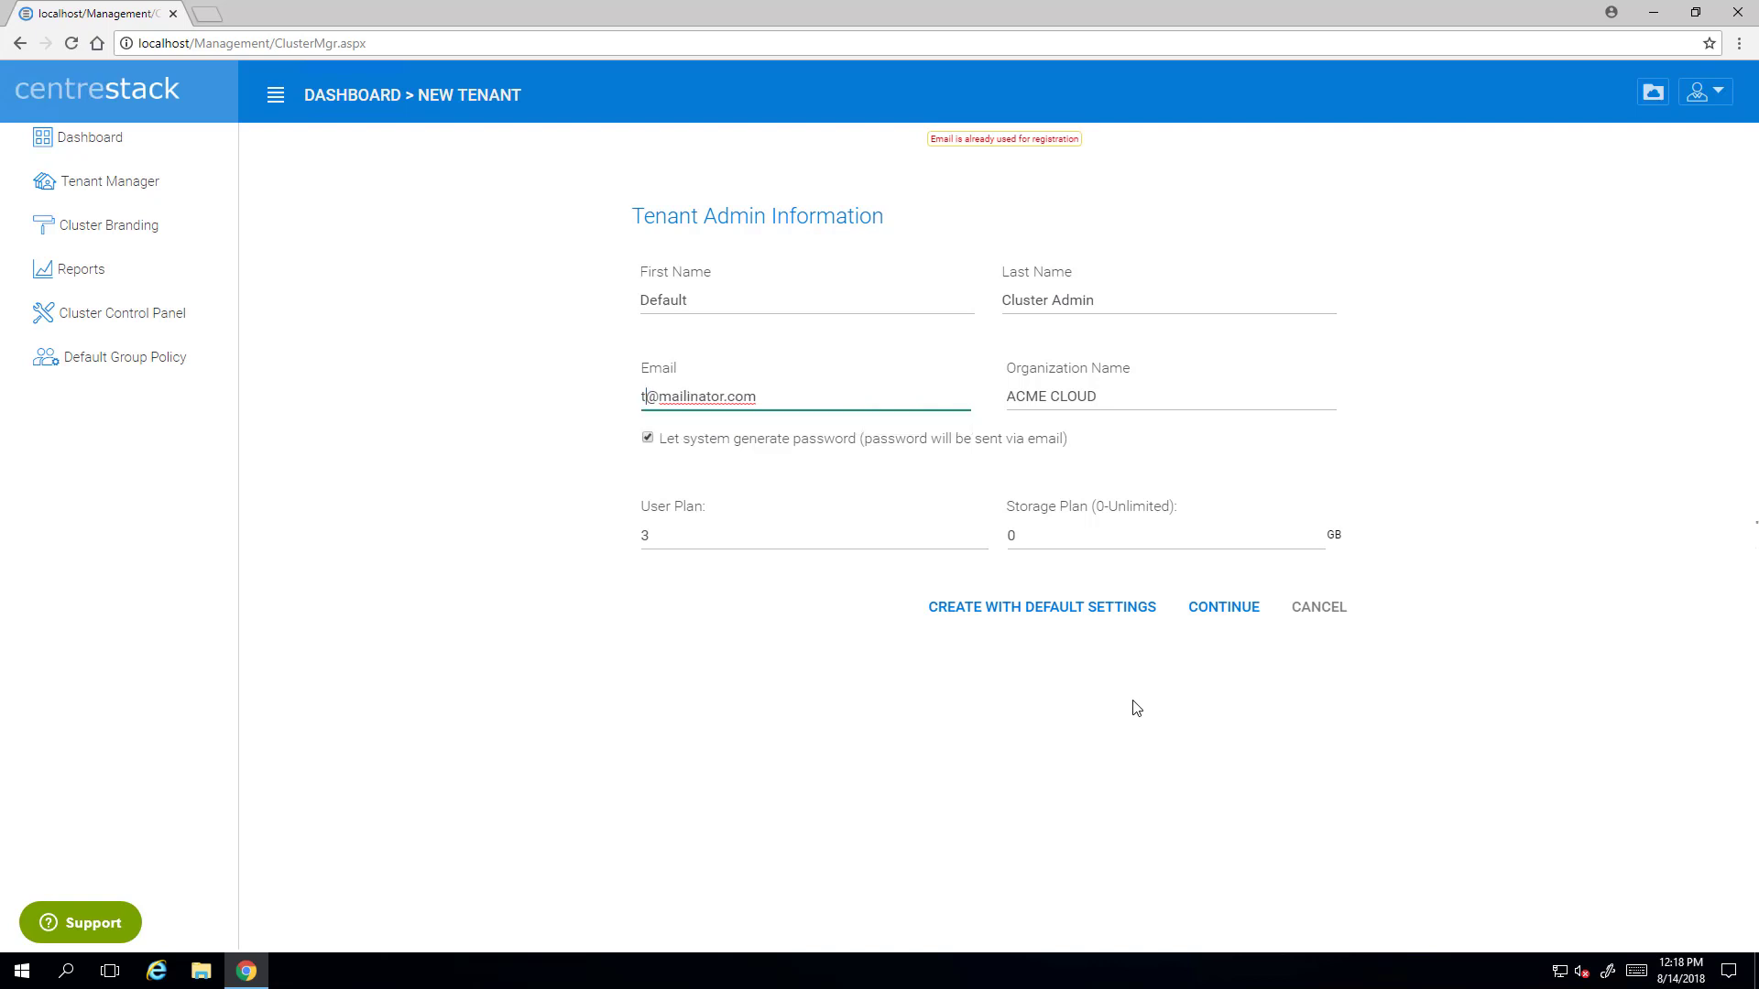
pyautogui.write('admin01')
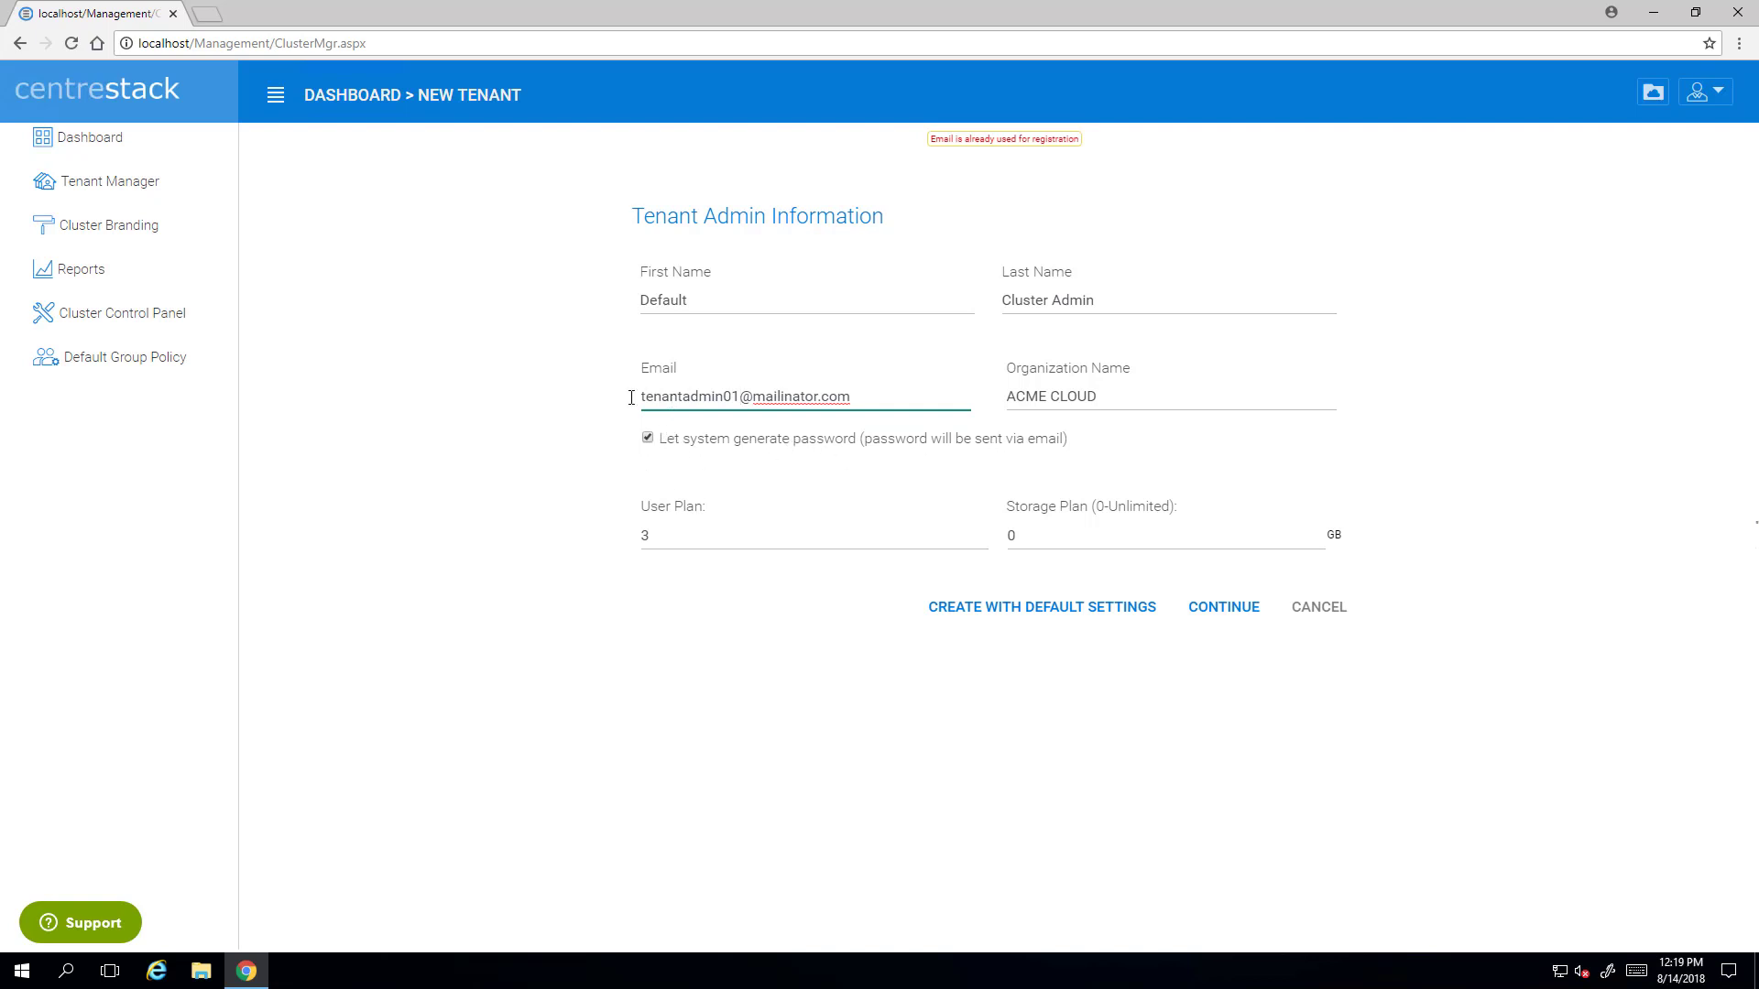
pyautogui.click(646, 441)
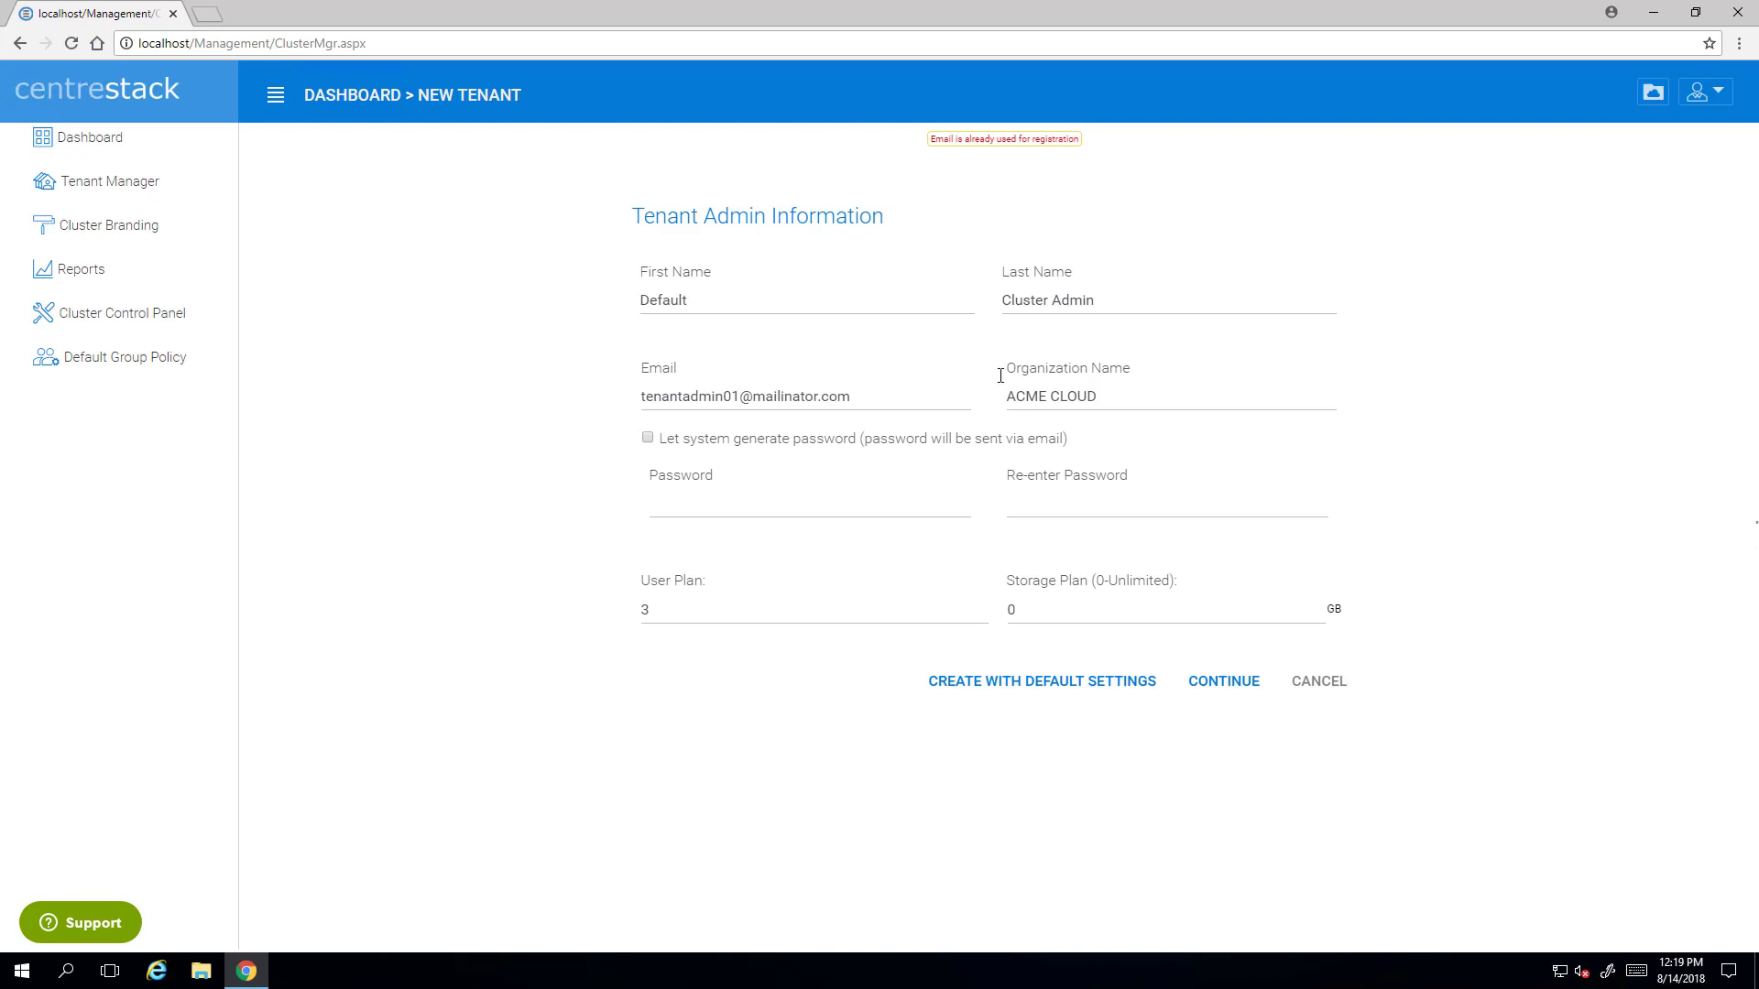
pyautogui.click(769, 511)
pyautogui.write('password')
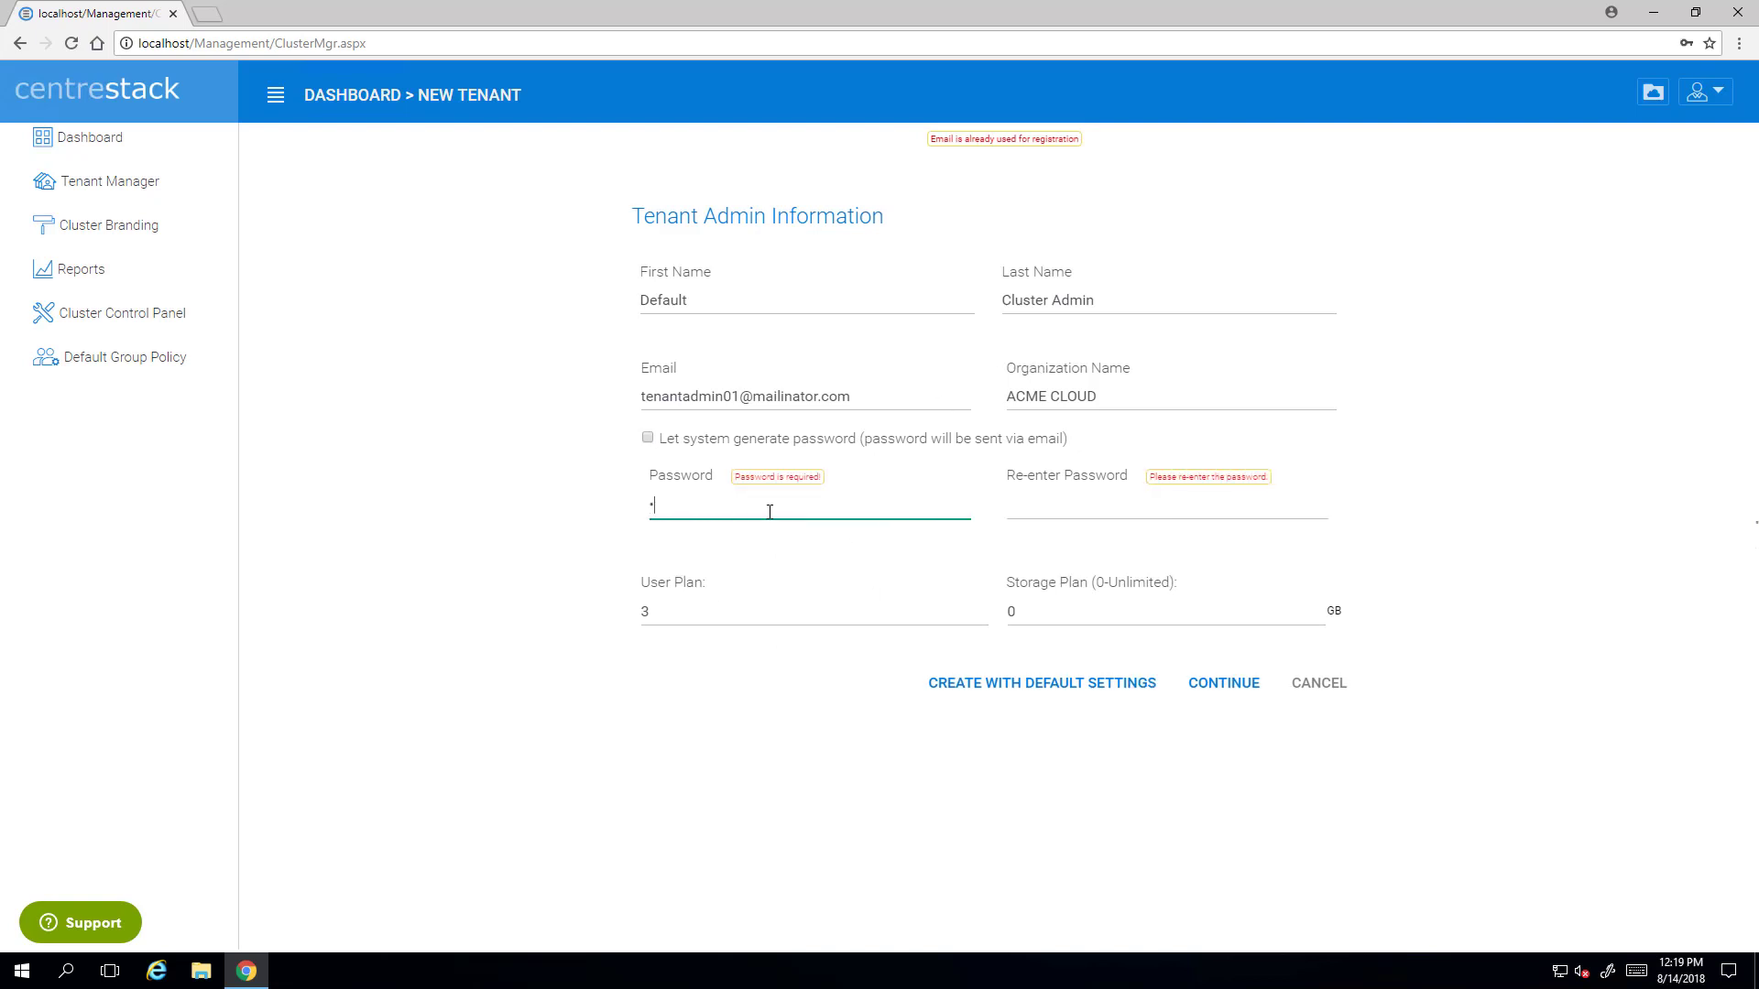
pyautogui.press('Tab')
pyautogui.write('password')
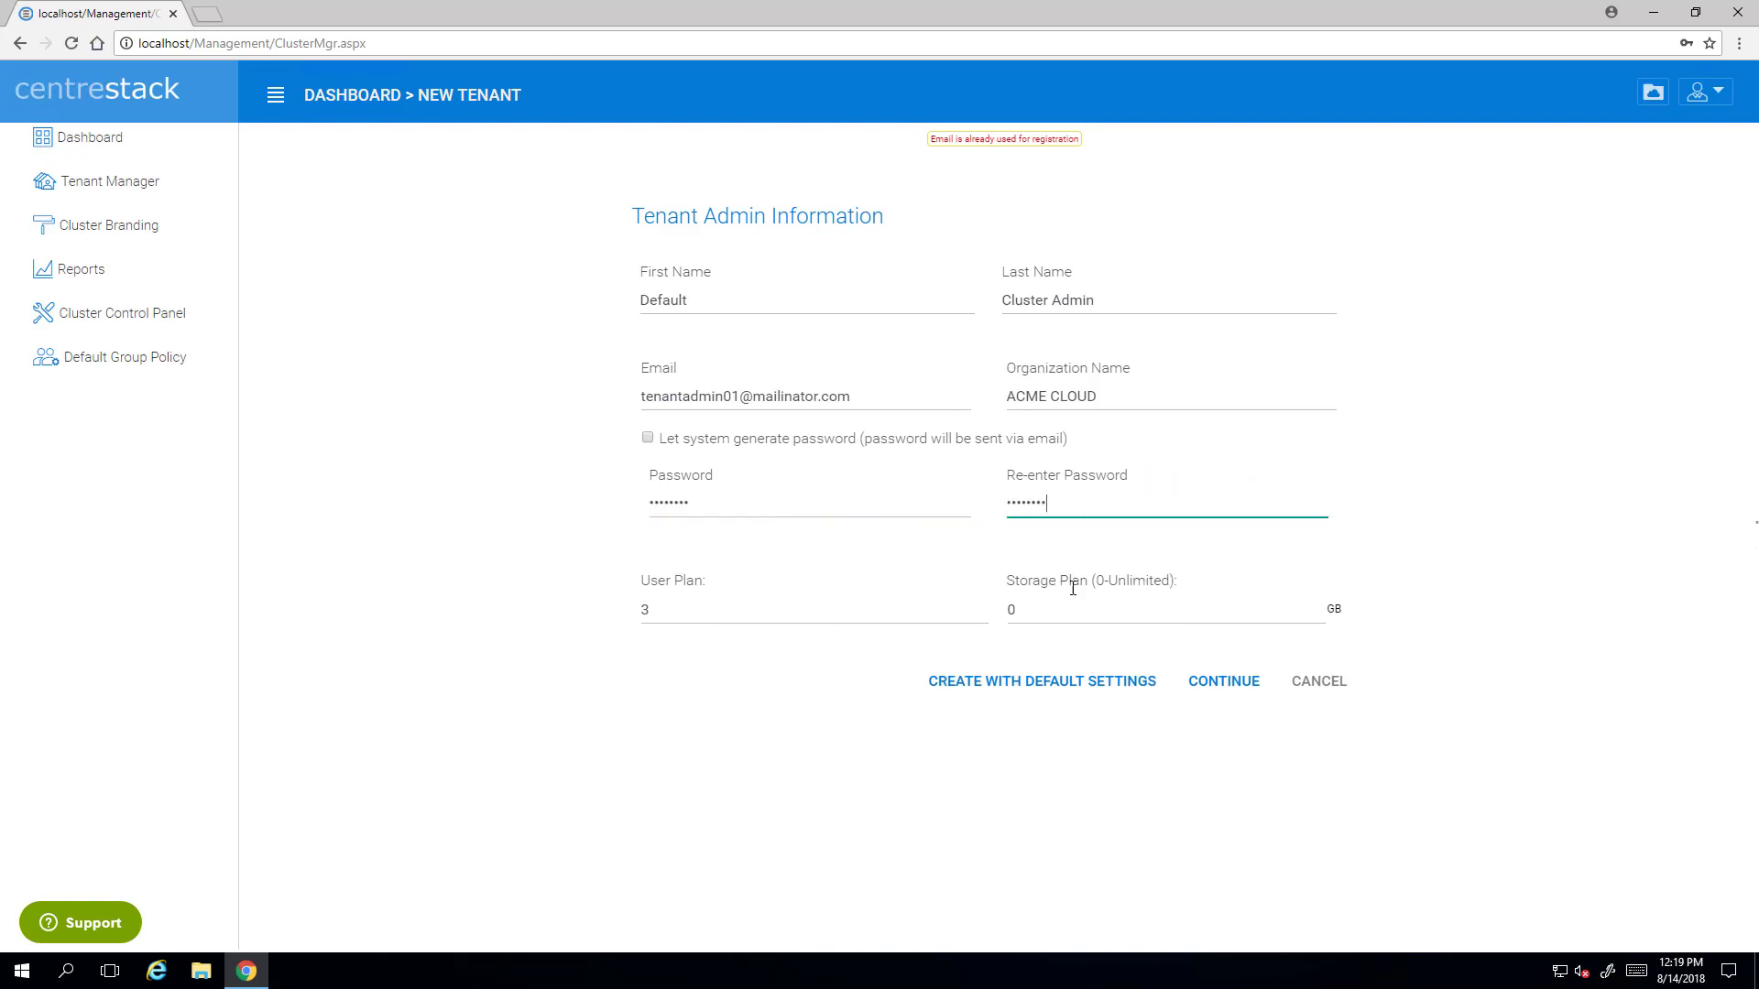
pyautogui.click(1222, 683)
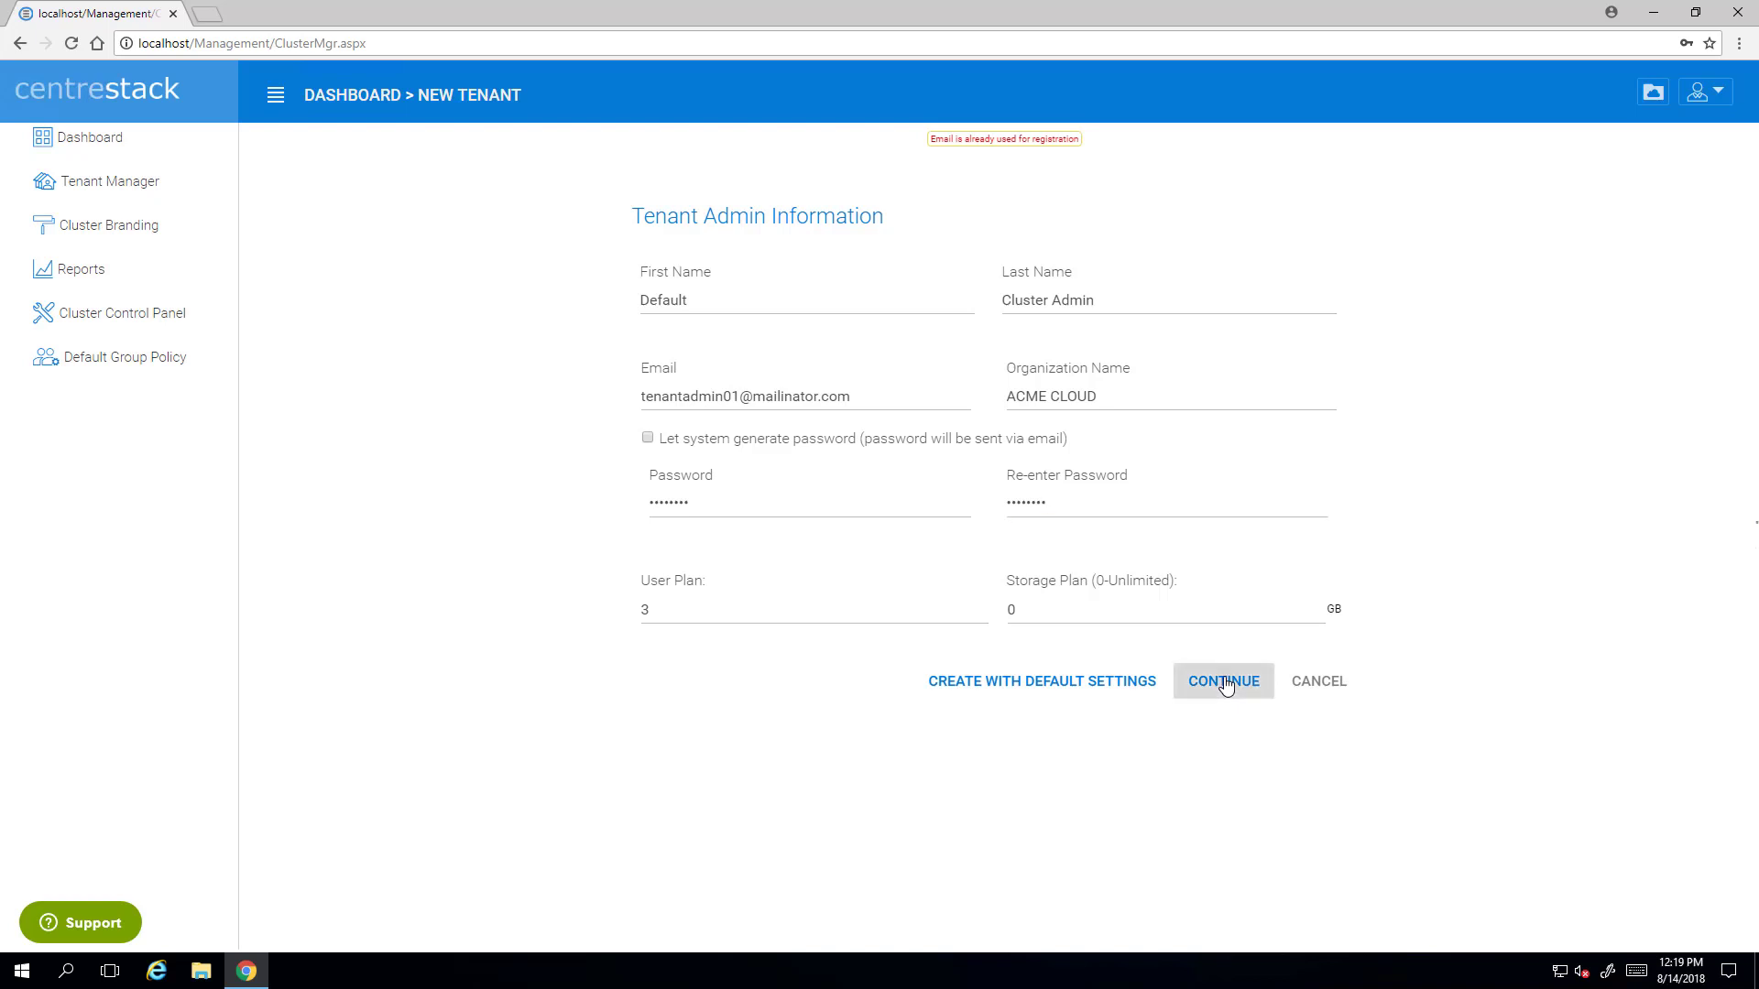
pyautogui.click(1705, 73)
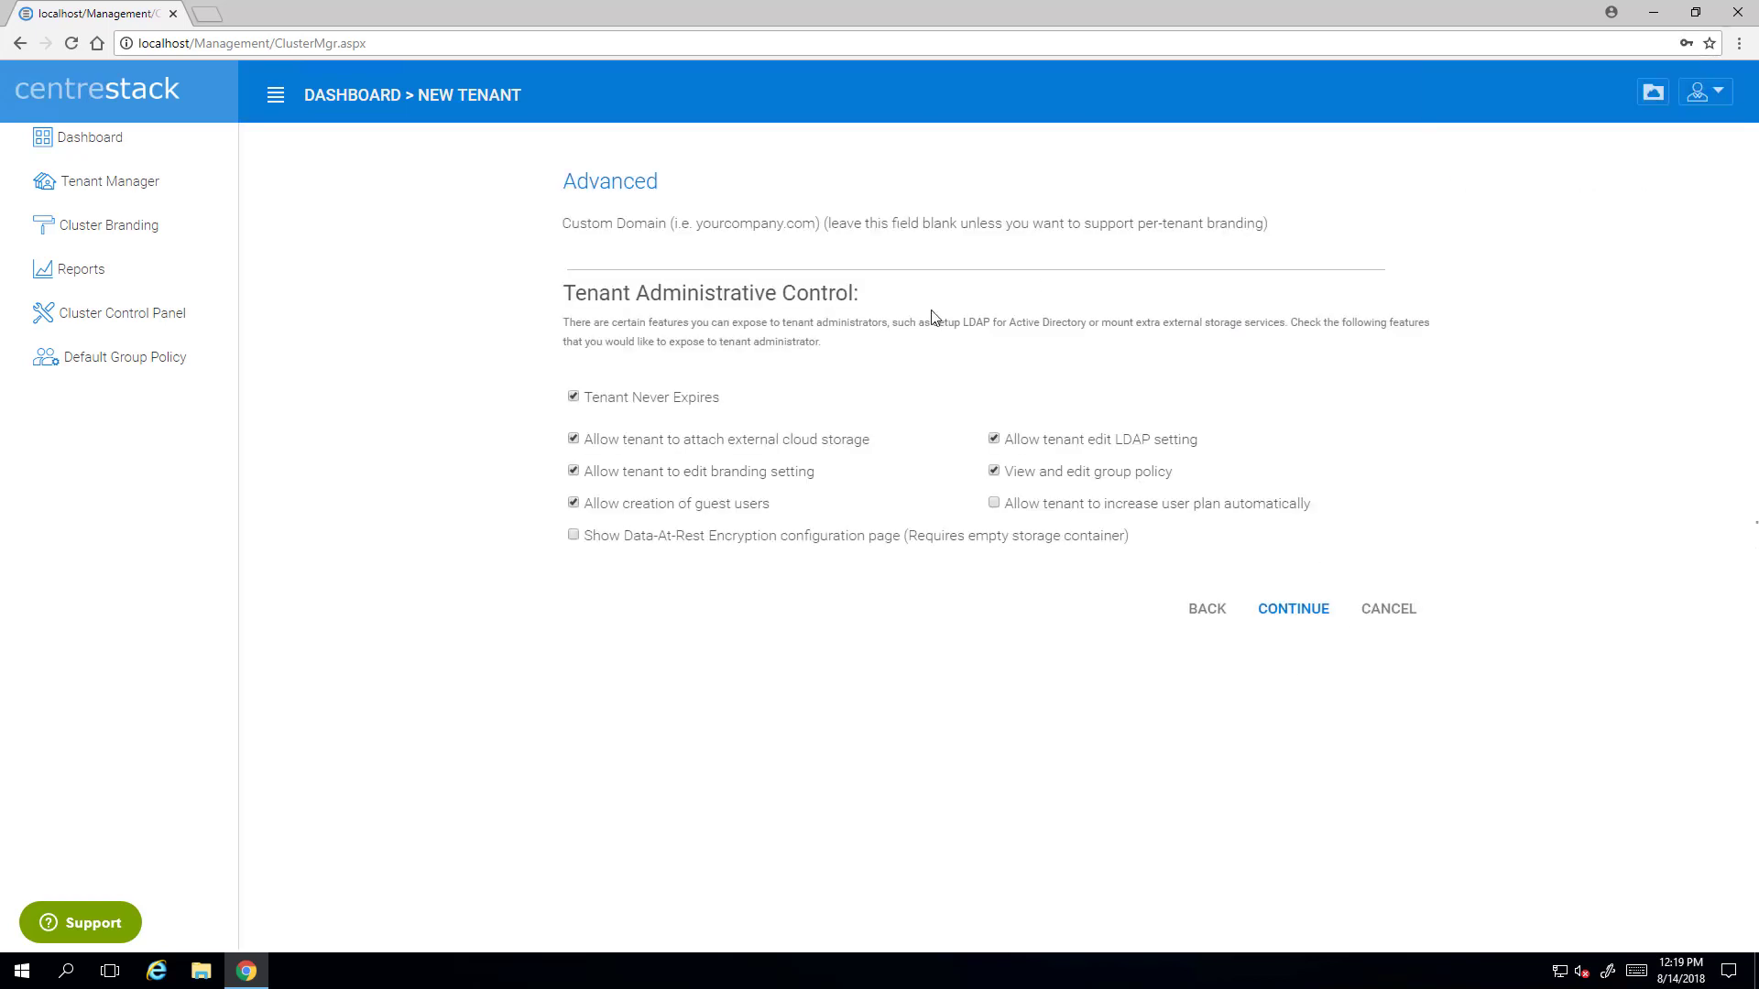
pyautogui.click(622, 264)
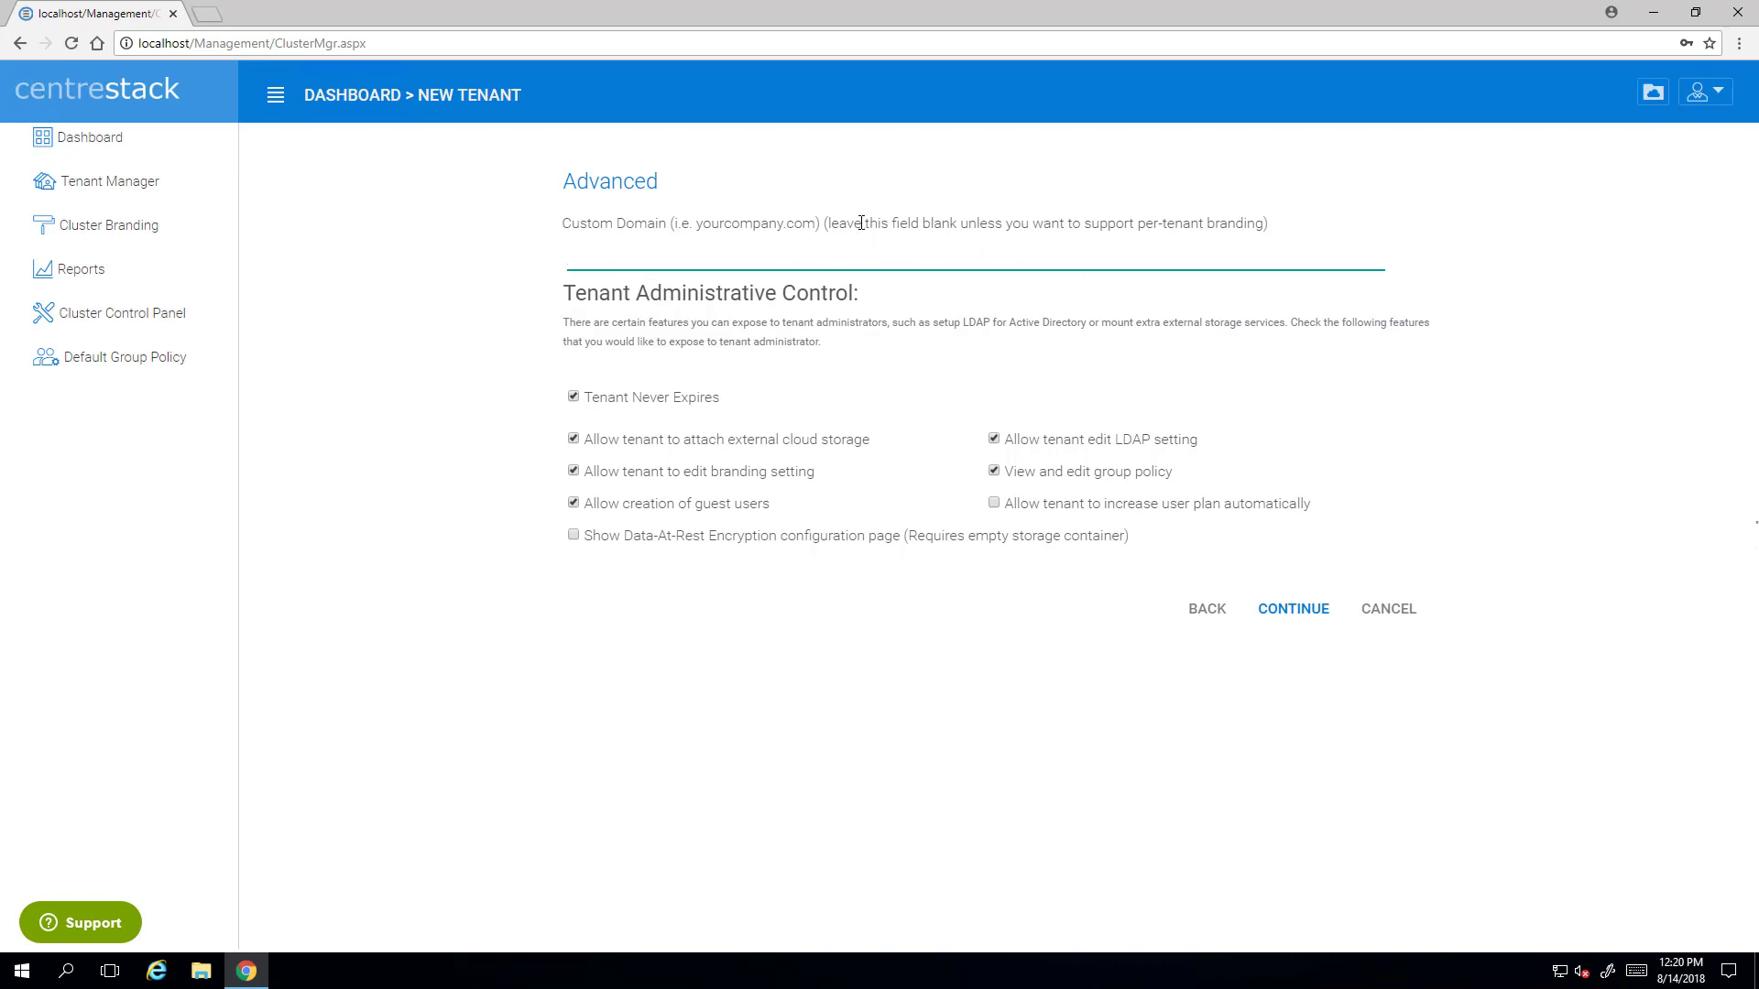
pyautogui.moveTo(830, 223); pyautogui.dragTo(1006, 217)
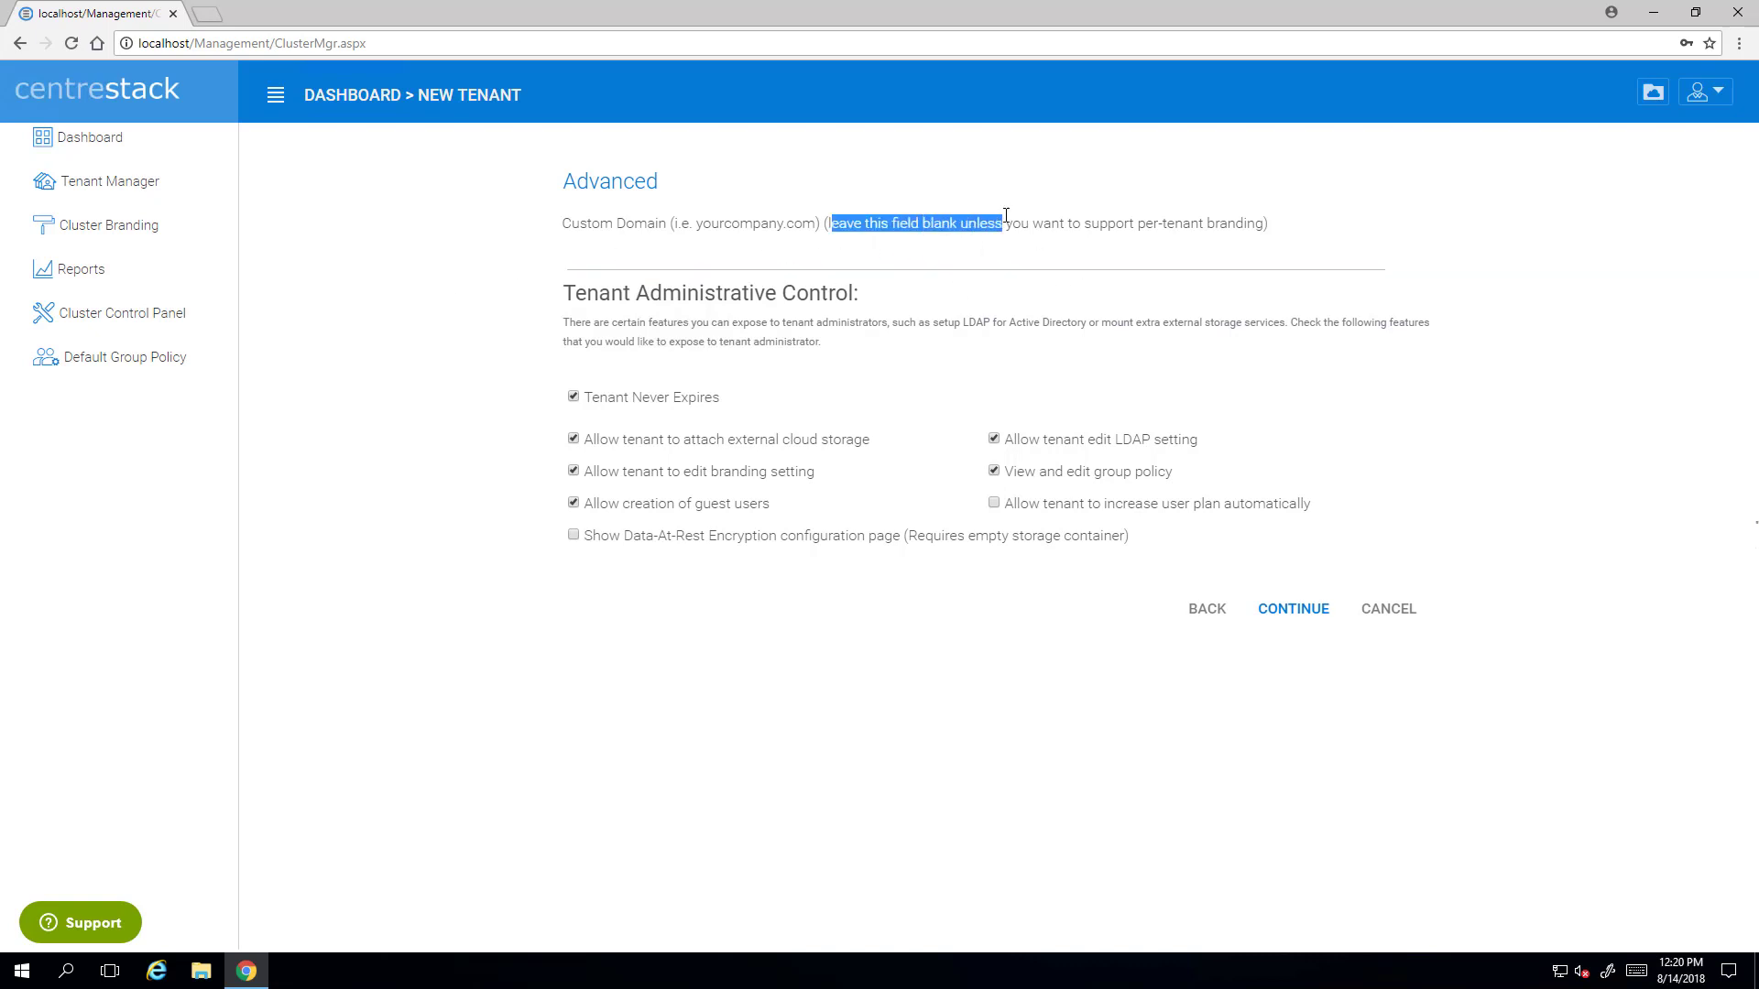
pyautogui.click(1097, 226)
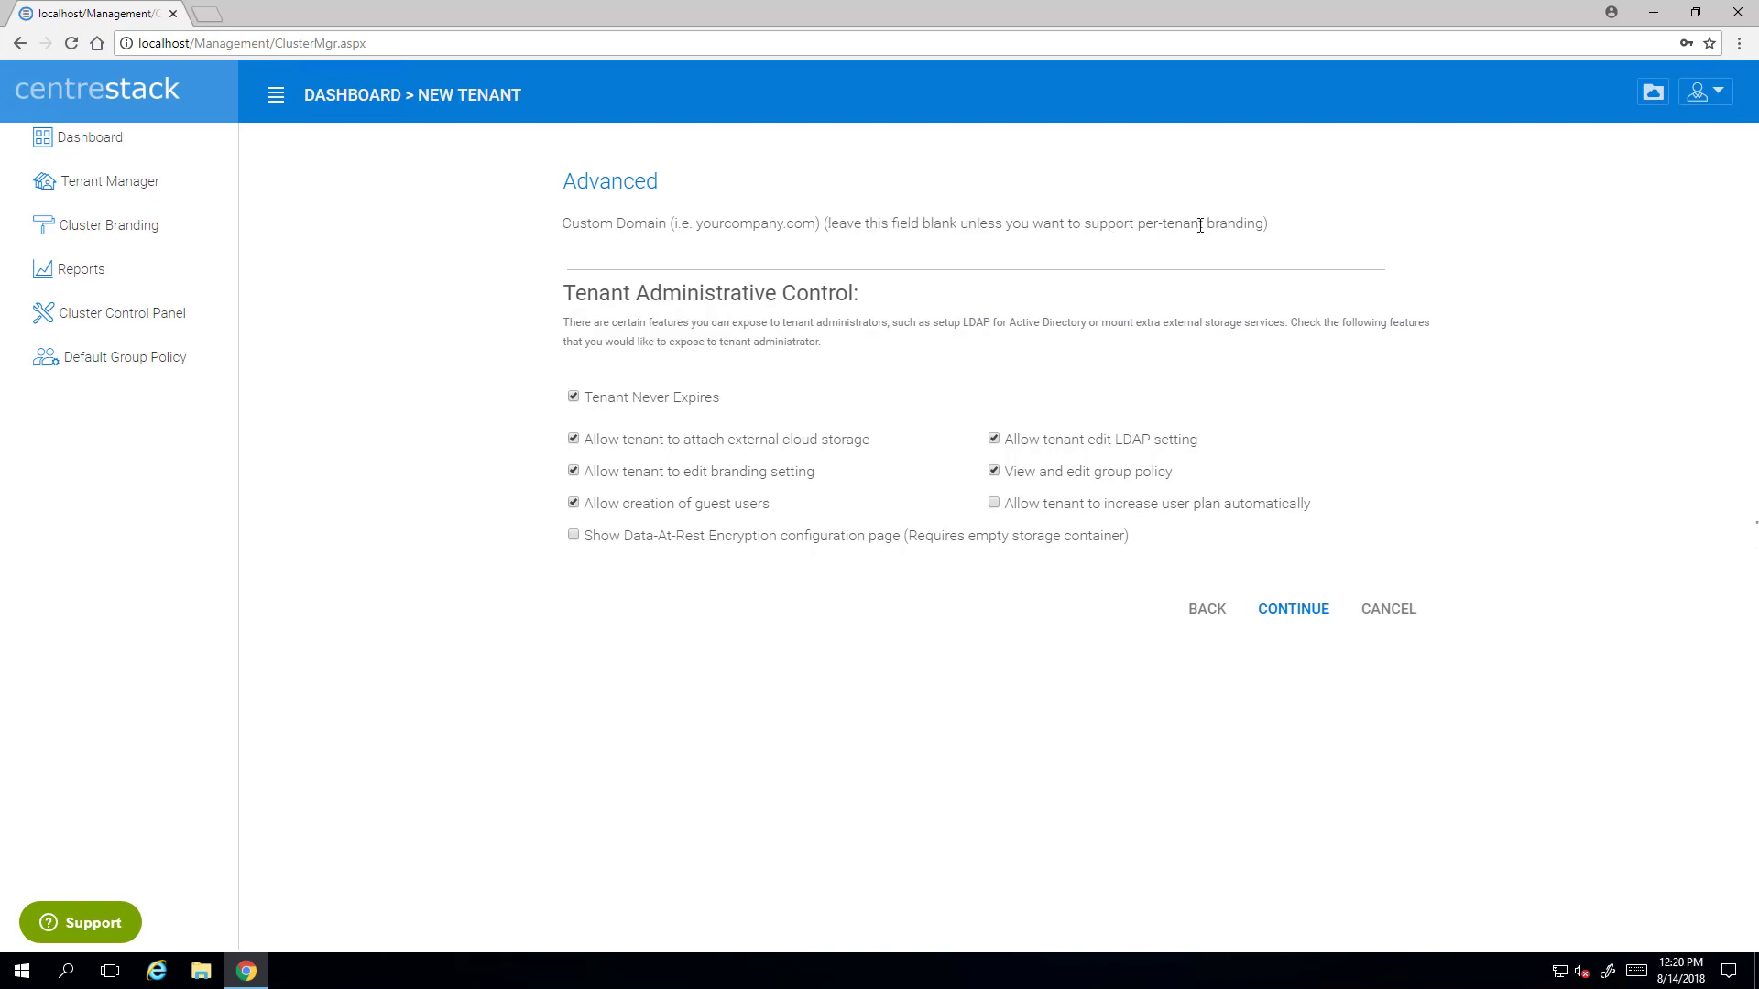
pyautogui.moveTo(1133, 225); pyautogui.dragTo(1267, 226)
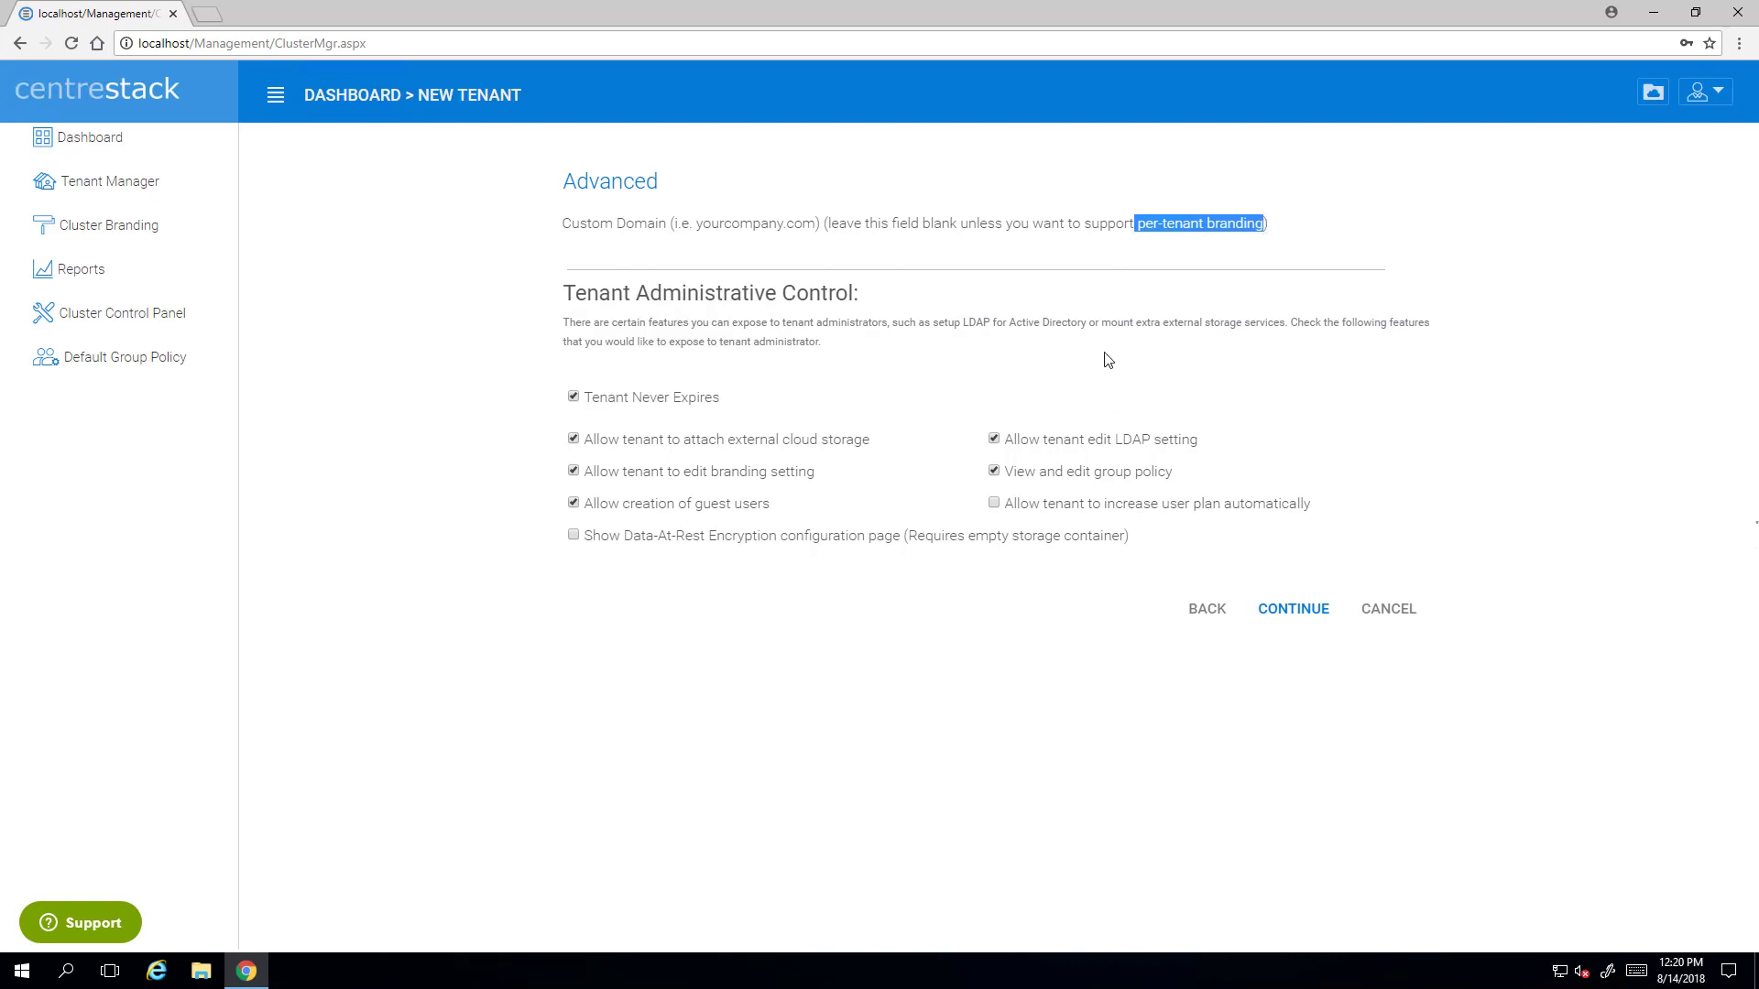
pyautogui.click(936, 271)
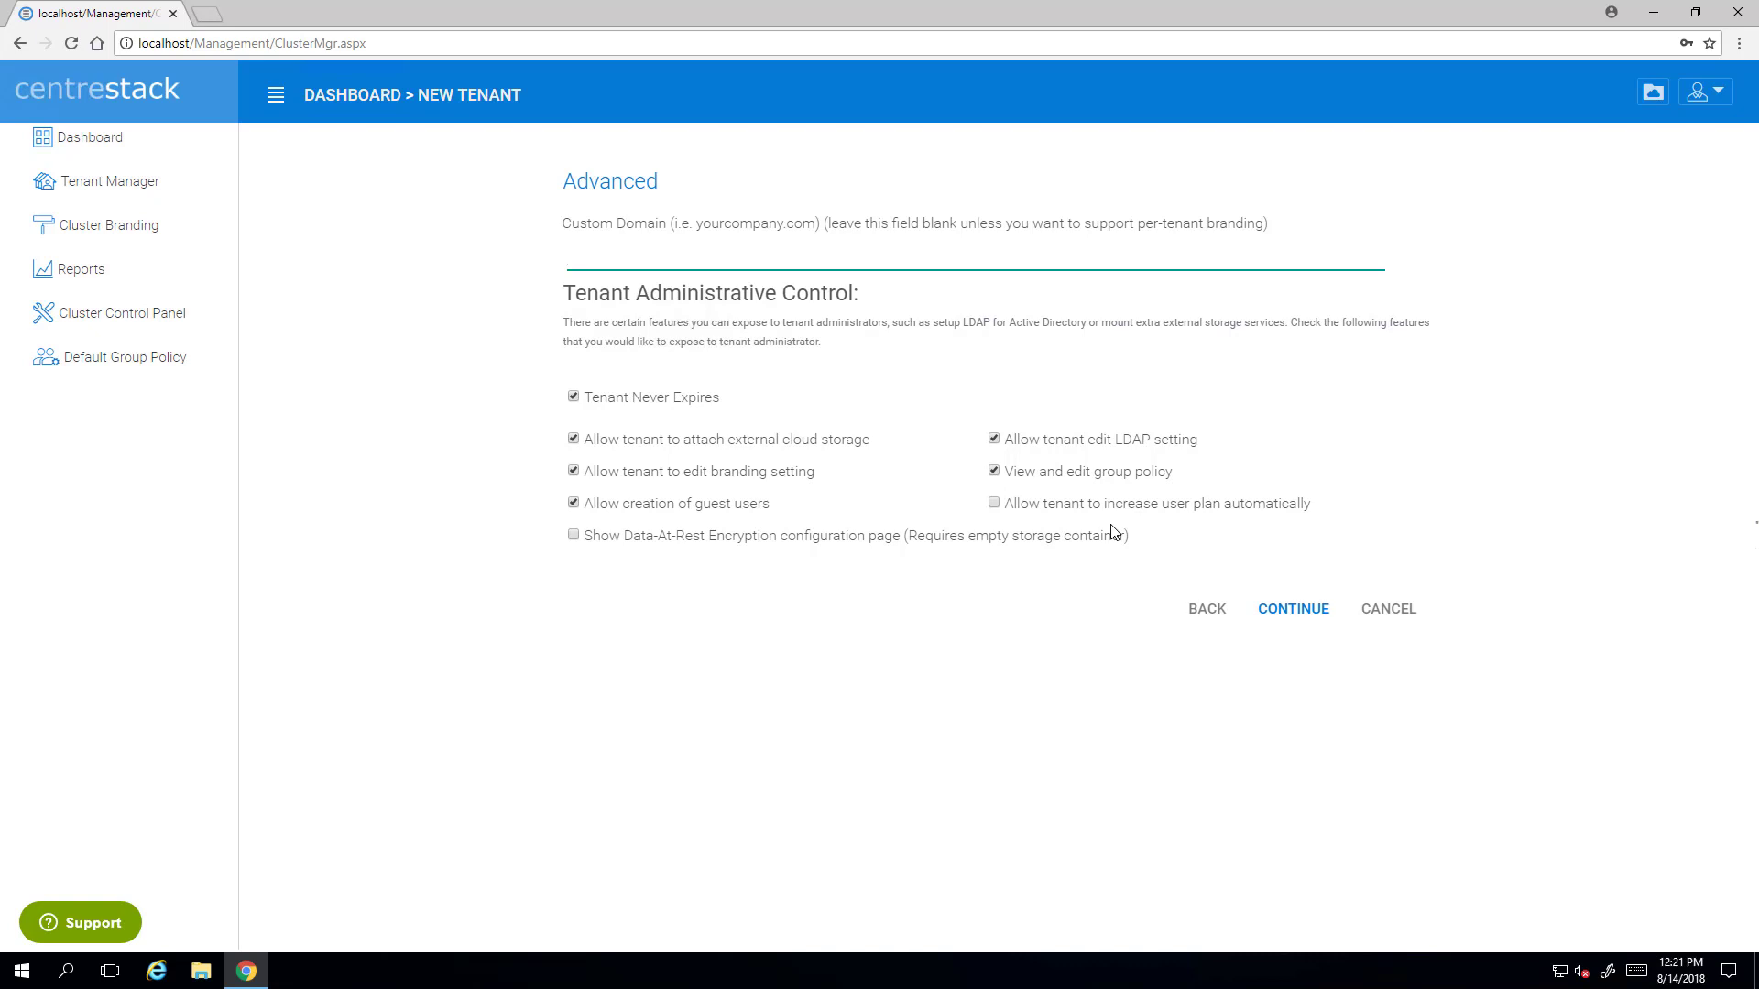
# - Allow the tenant to increase its user plan automatically and continue
pyautogui.click(992, 506)
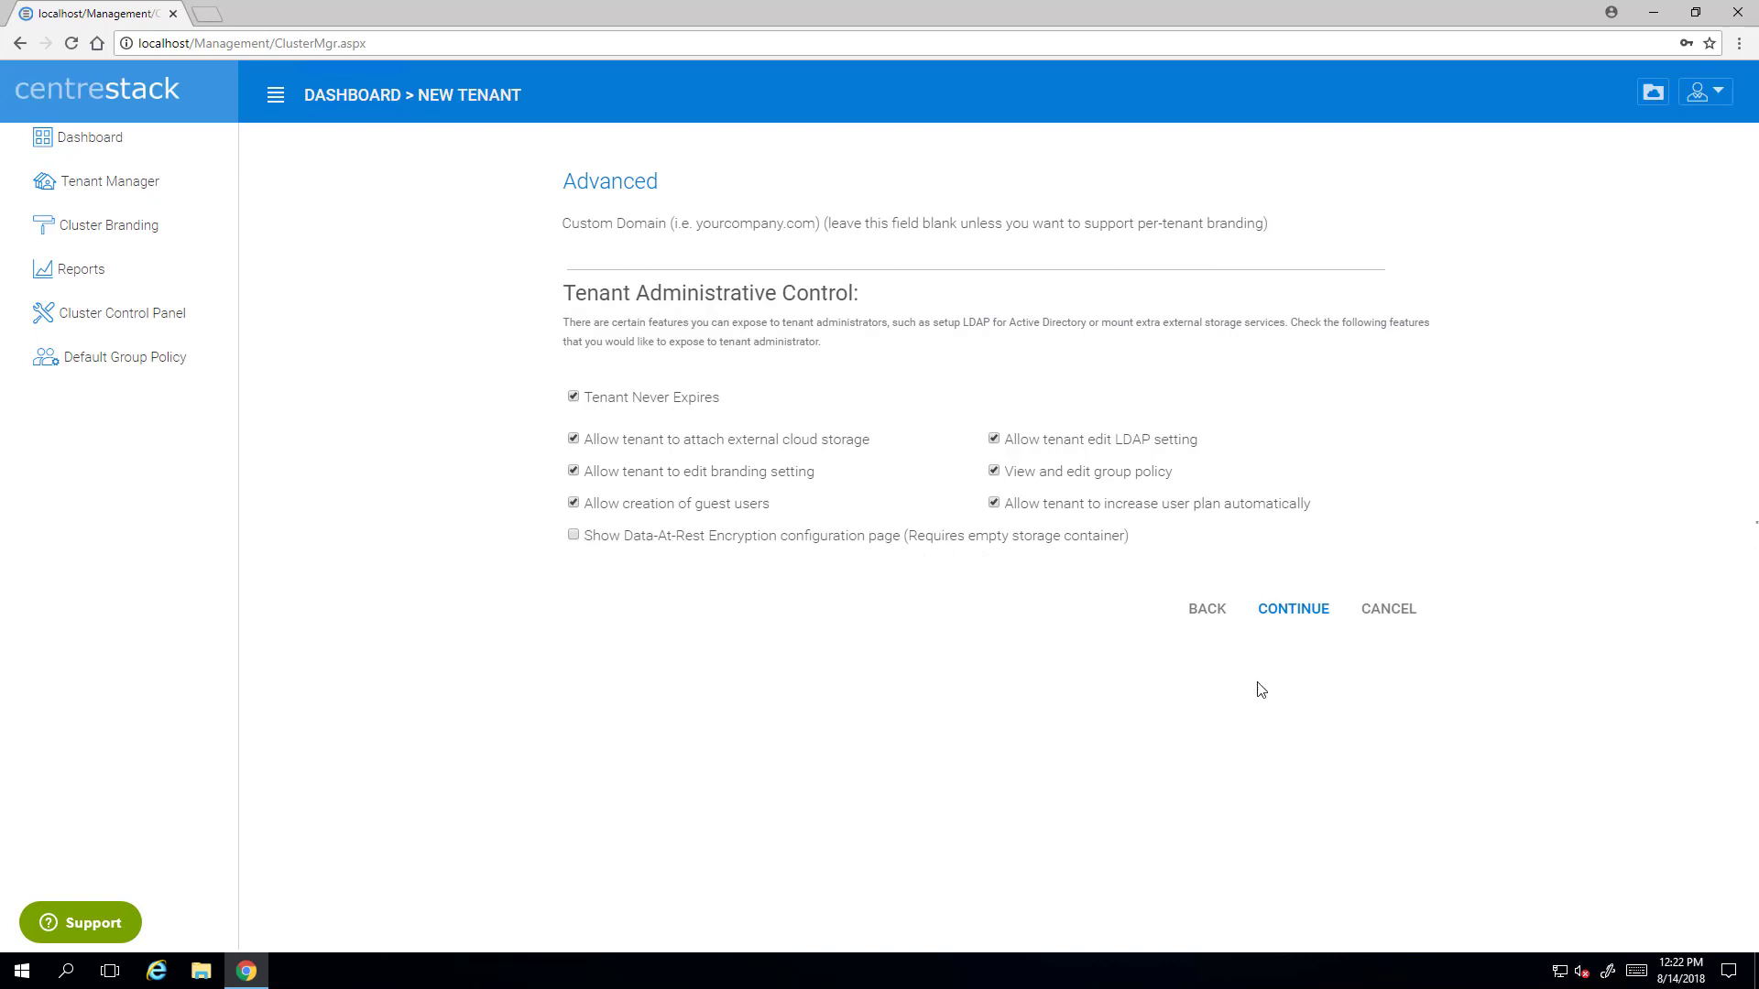
pyautogui.click(1301, 617)
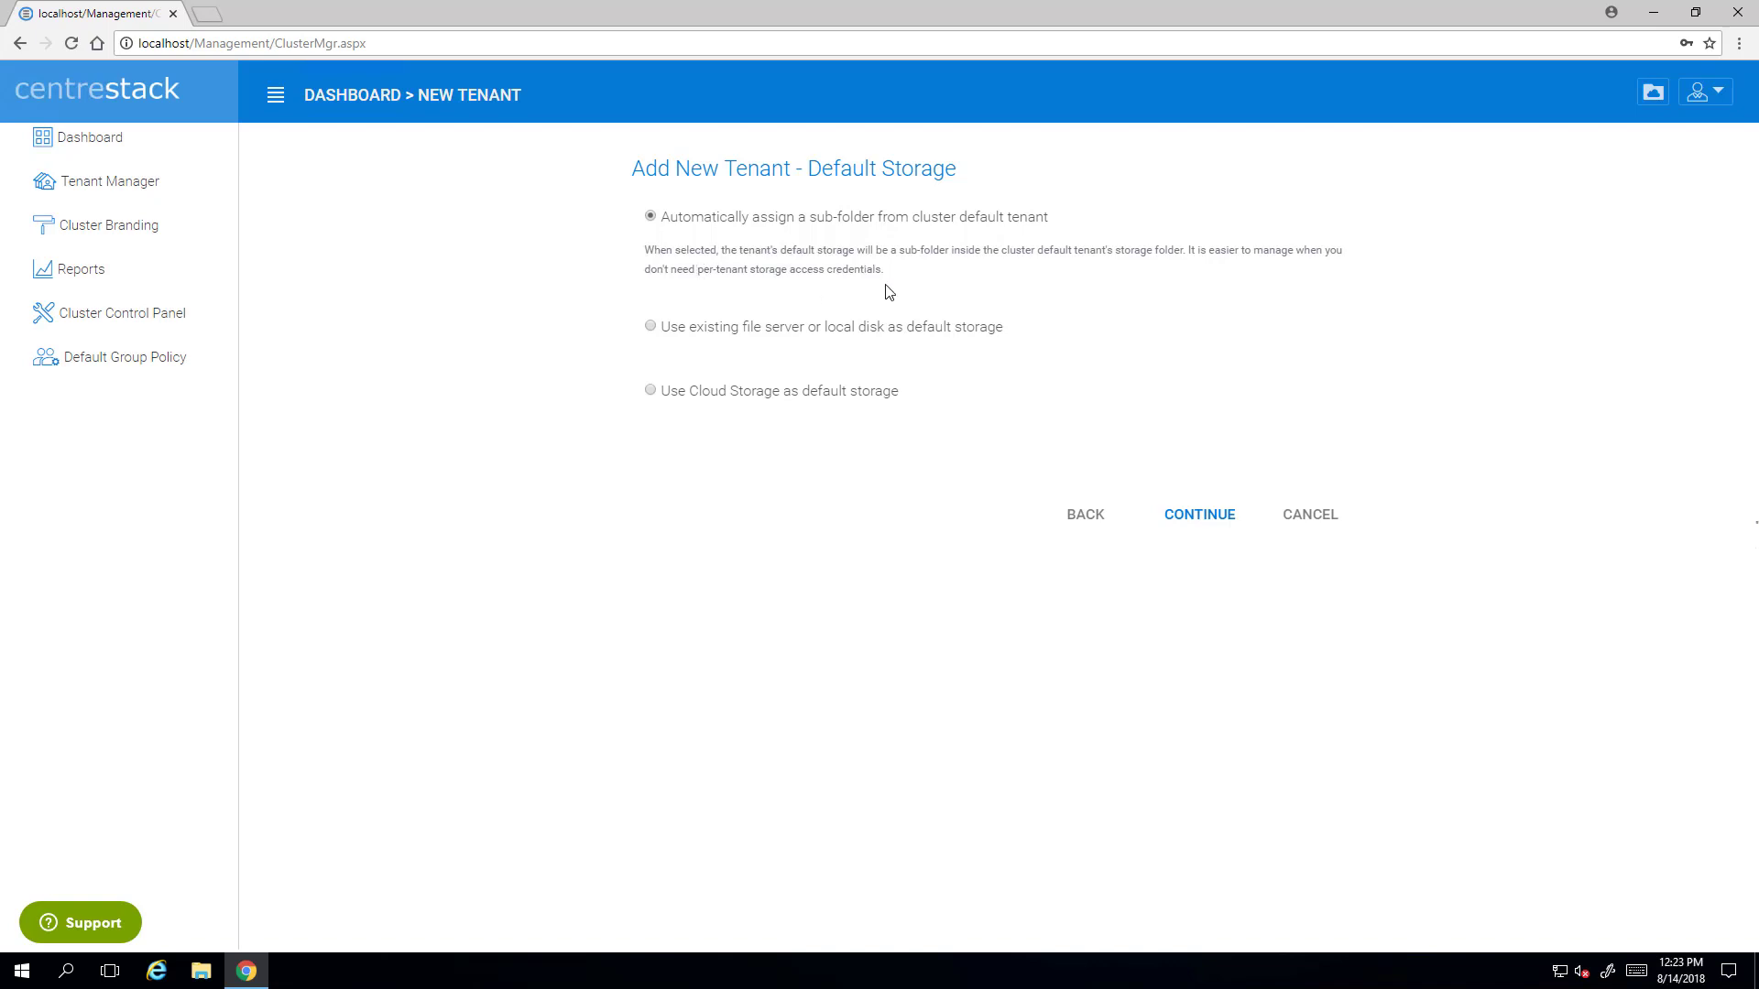
# - Choose automatic sub-folder assignment from the cluster default tenant as storage, then proceed to Summary
pyautogui.moveTo(893, 267); pyautogui.dragTo(606, 345)
pyautogui.click(654, 328)
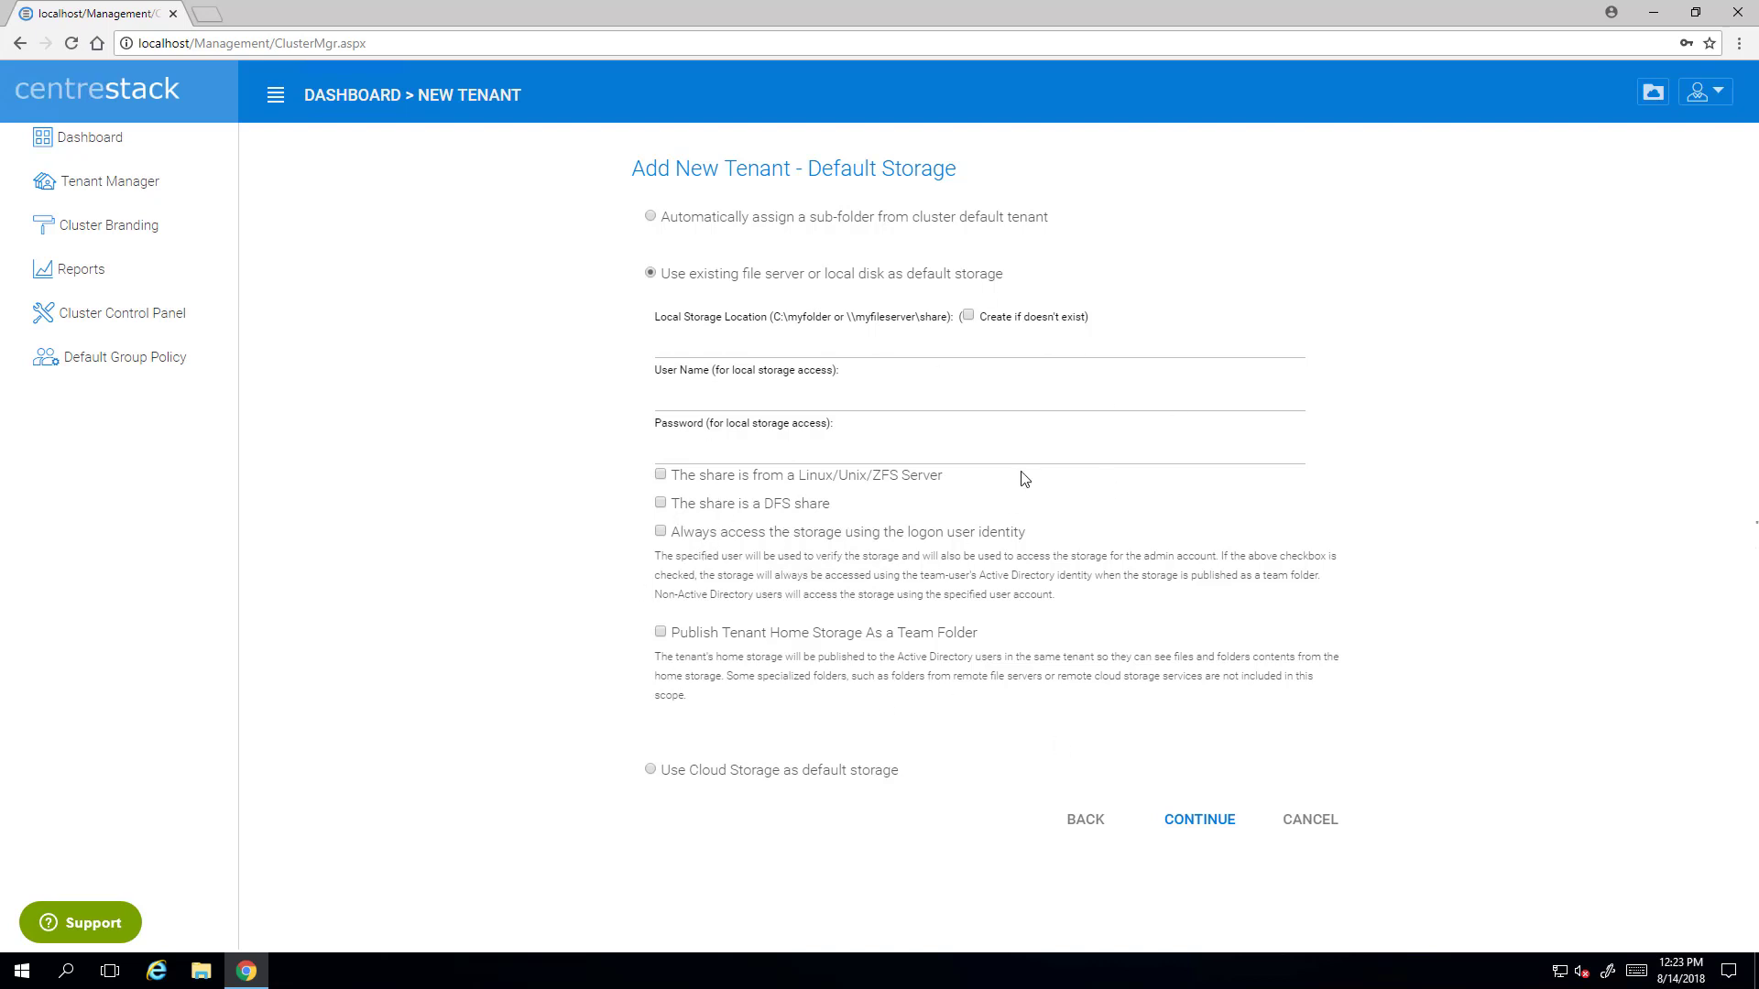
pyautogui.click(650, 770)
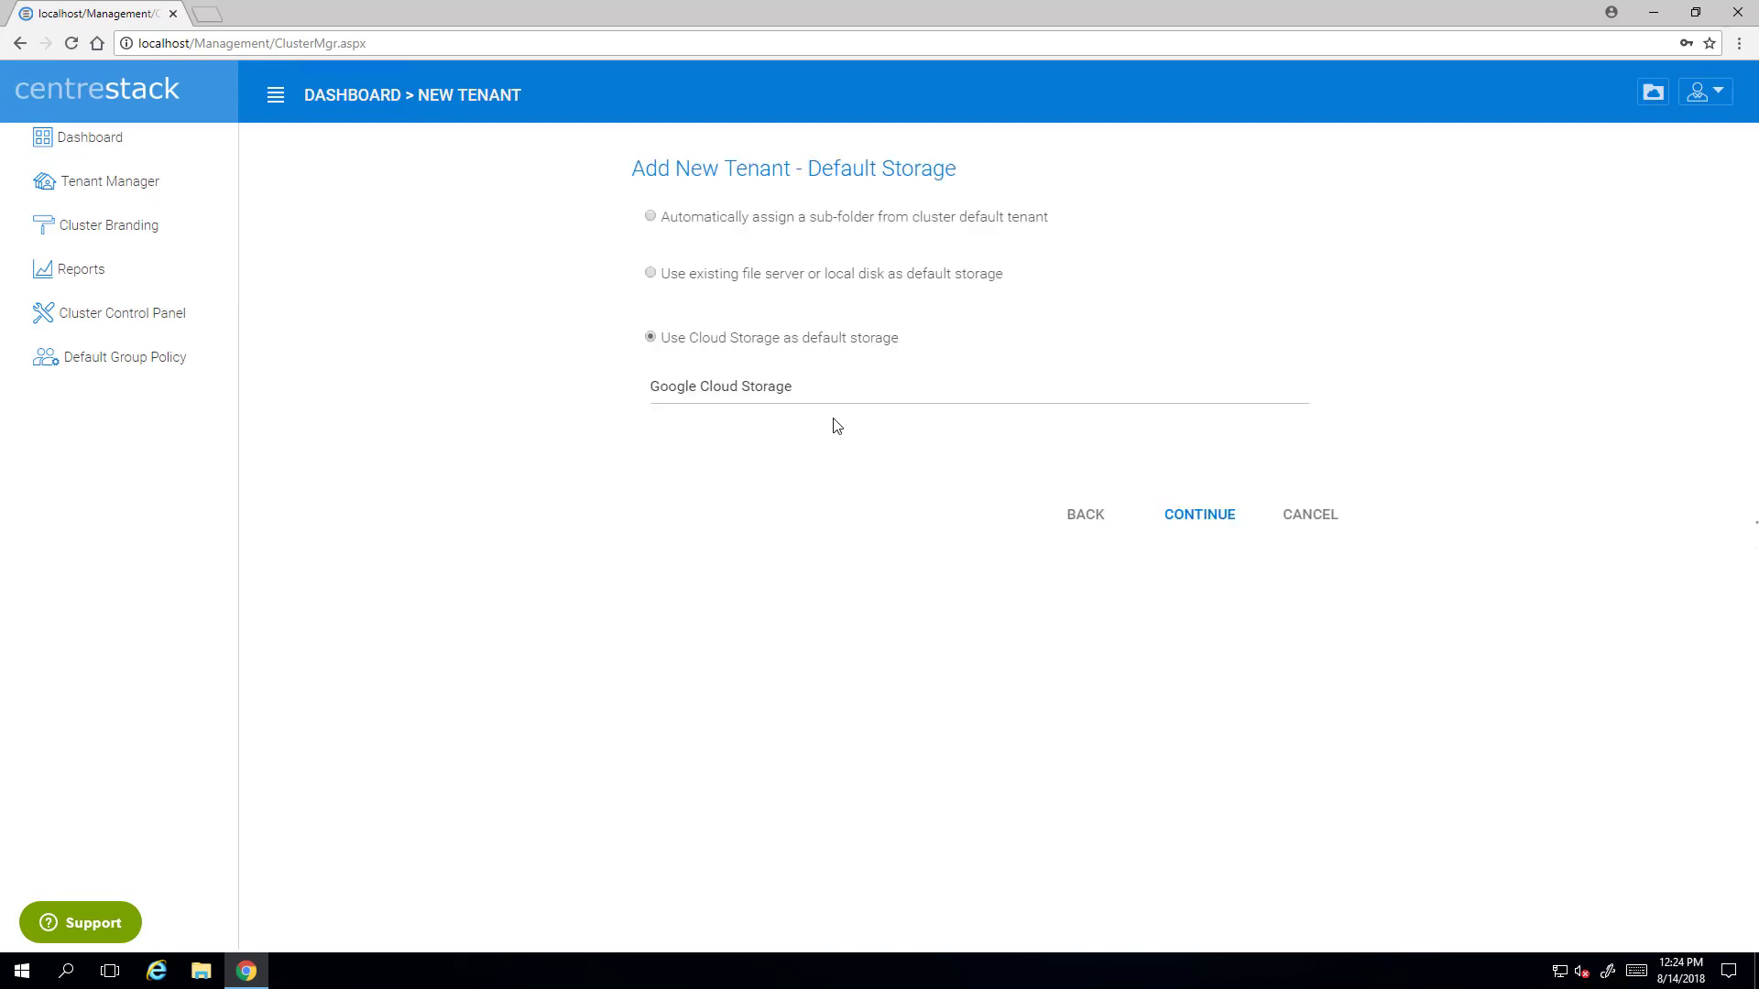
pyautogui.click(930, 394)
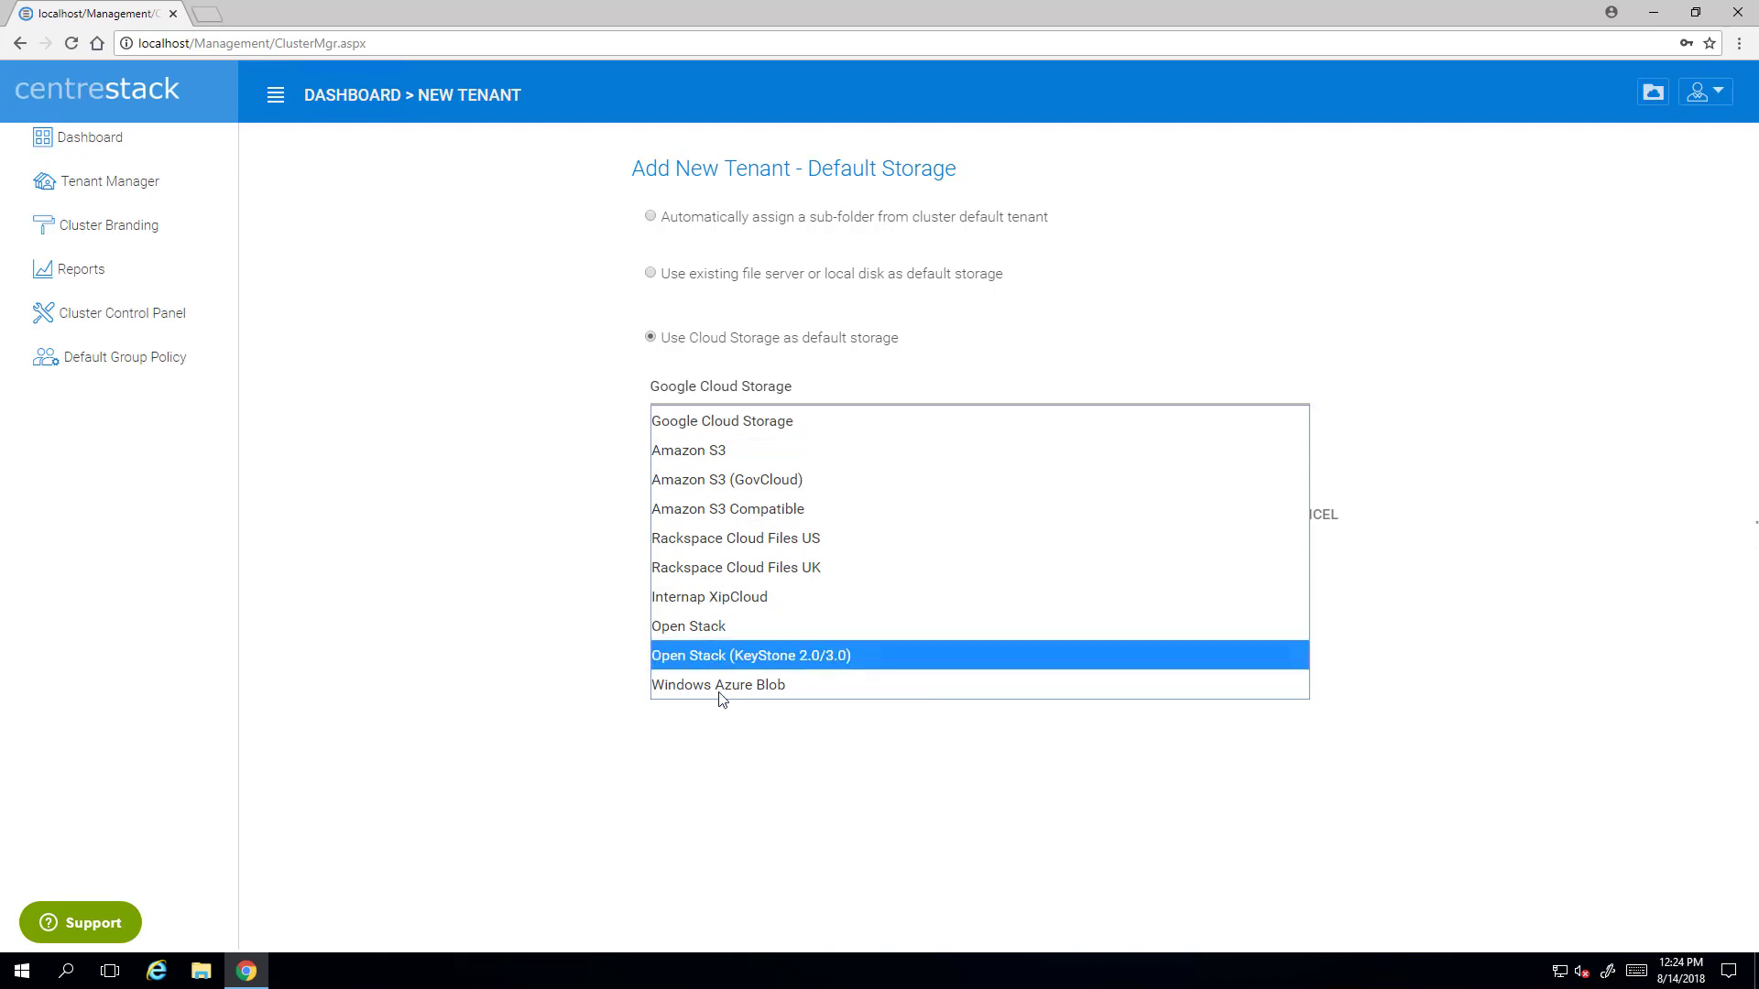
pyautogui.click(1002, 353)
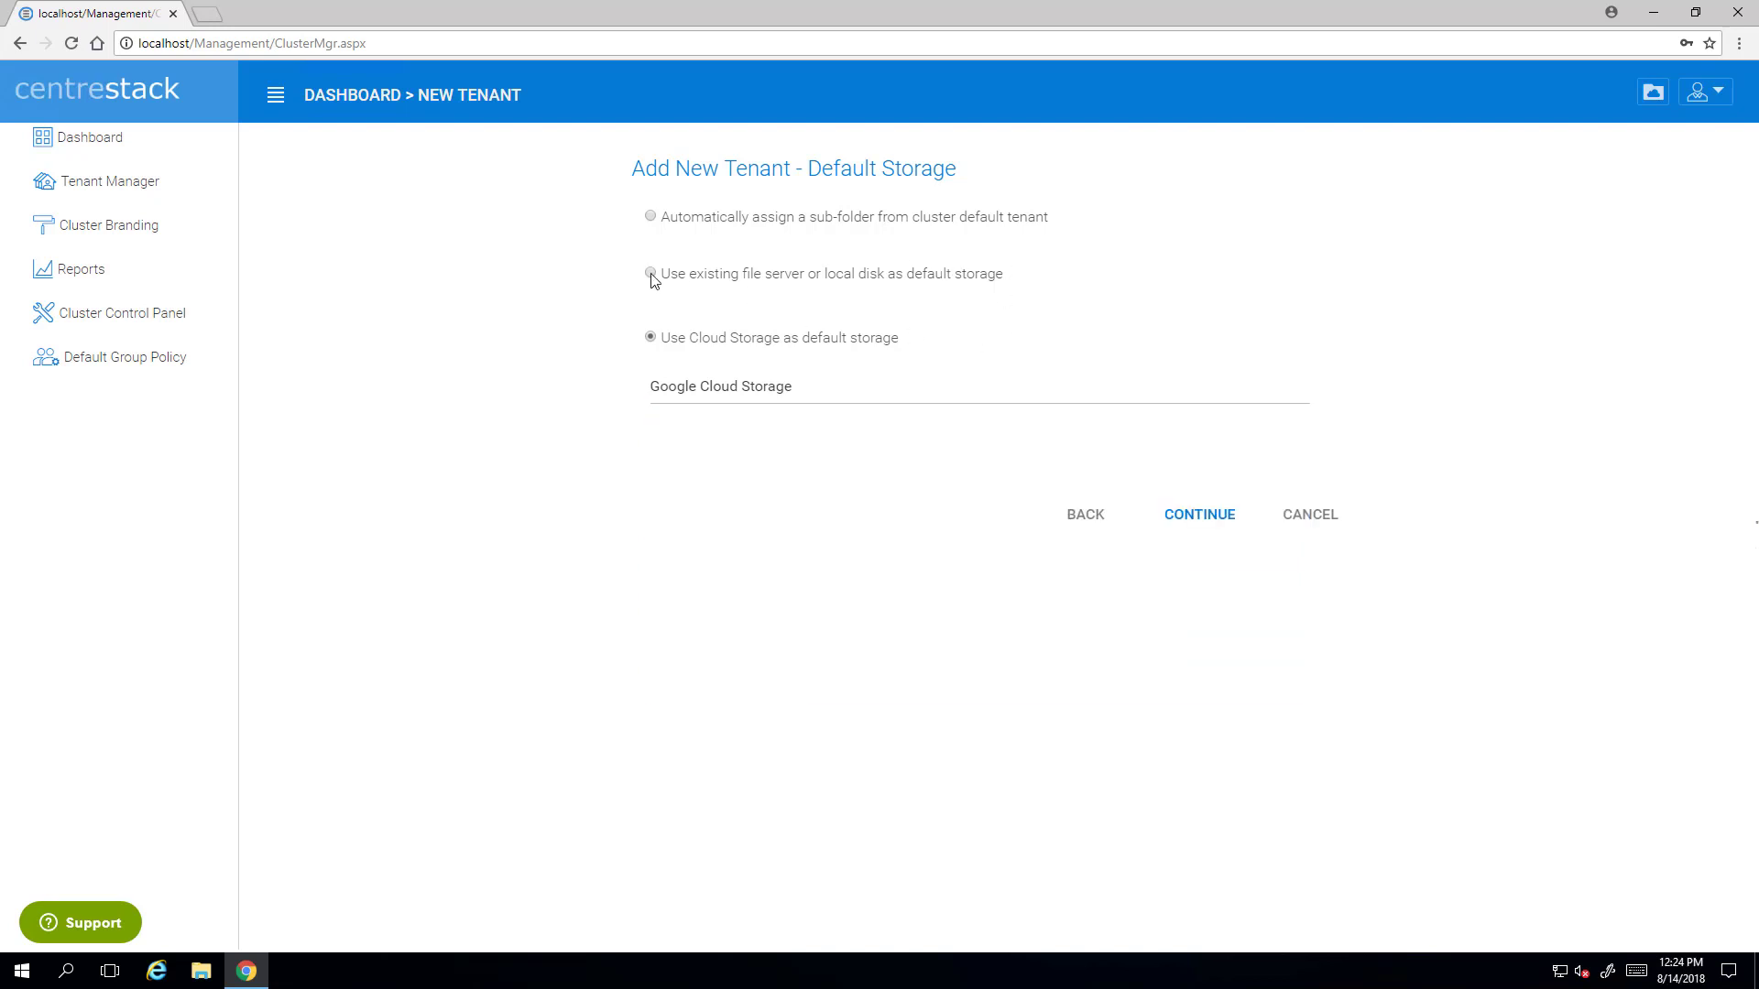
pyautogui.click(650, 218)
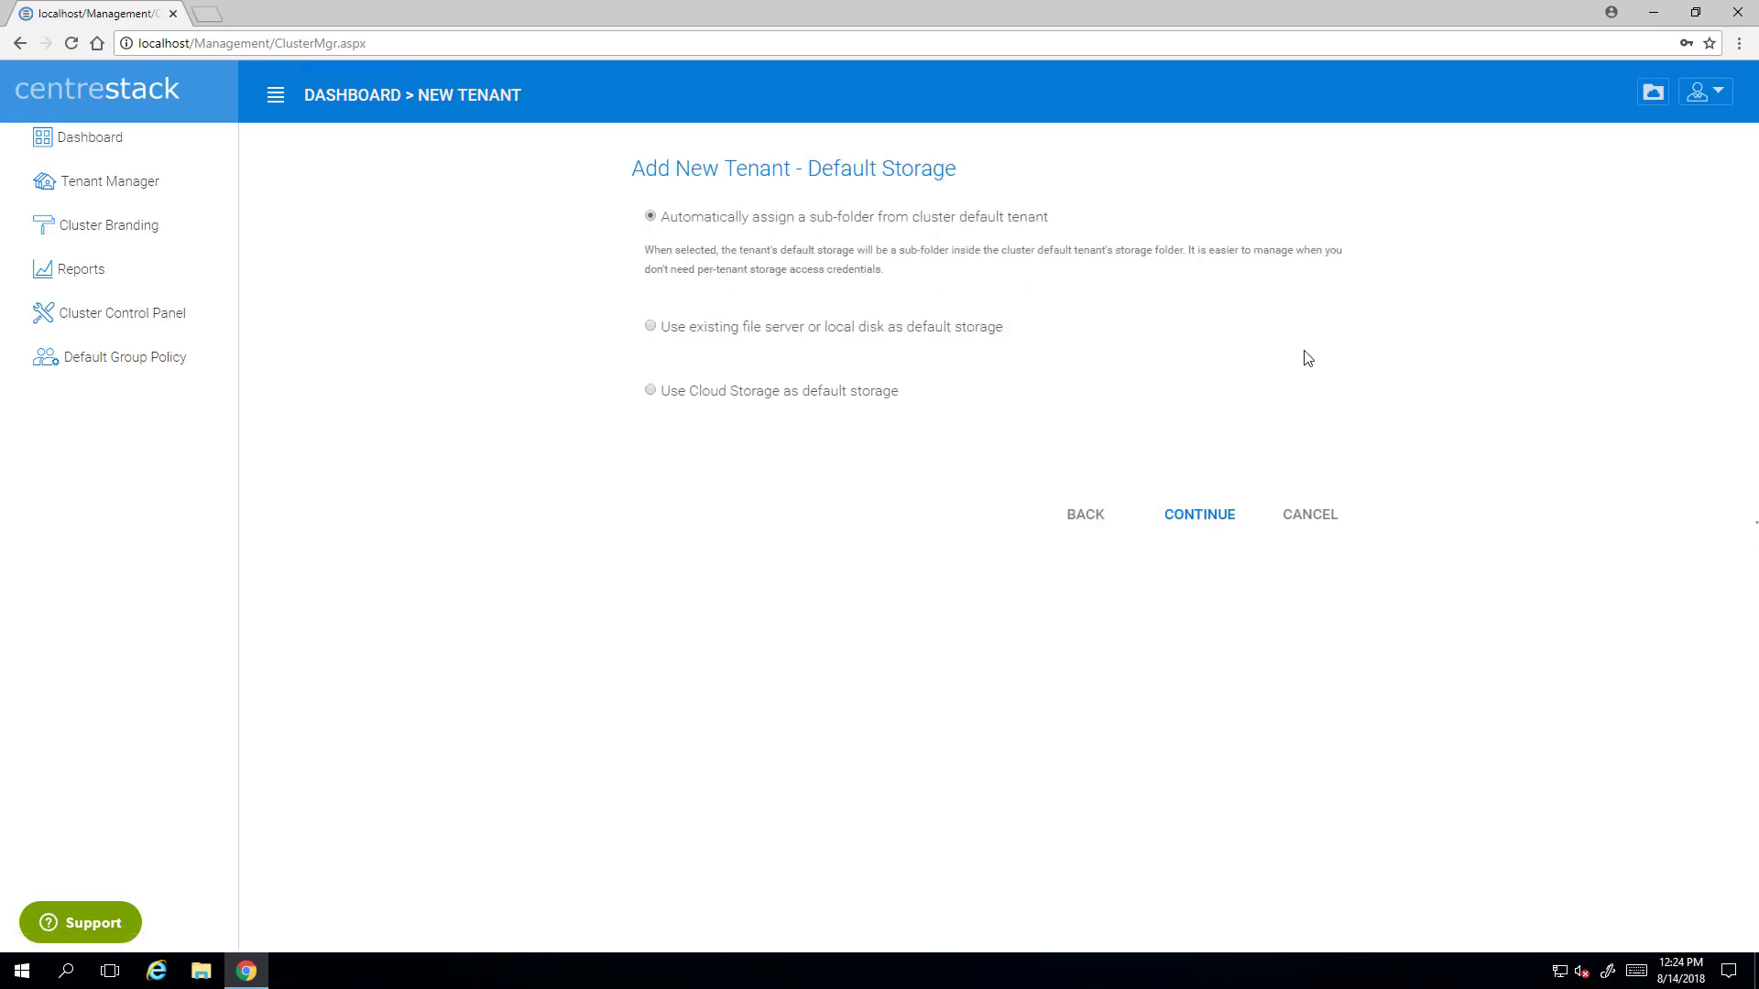
pyautogui.click(1194, 520)
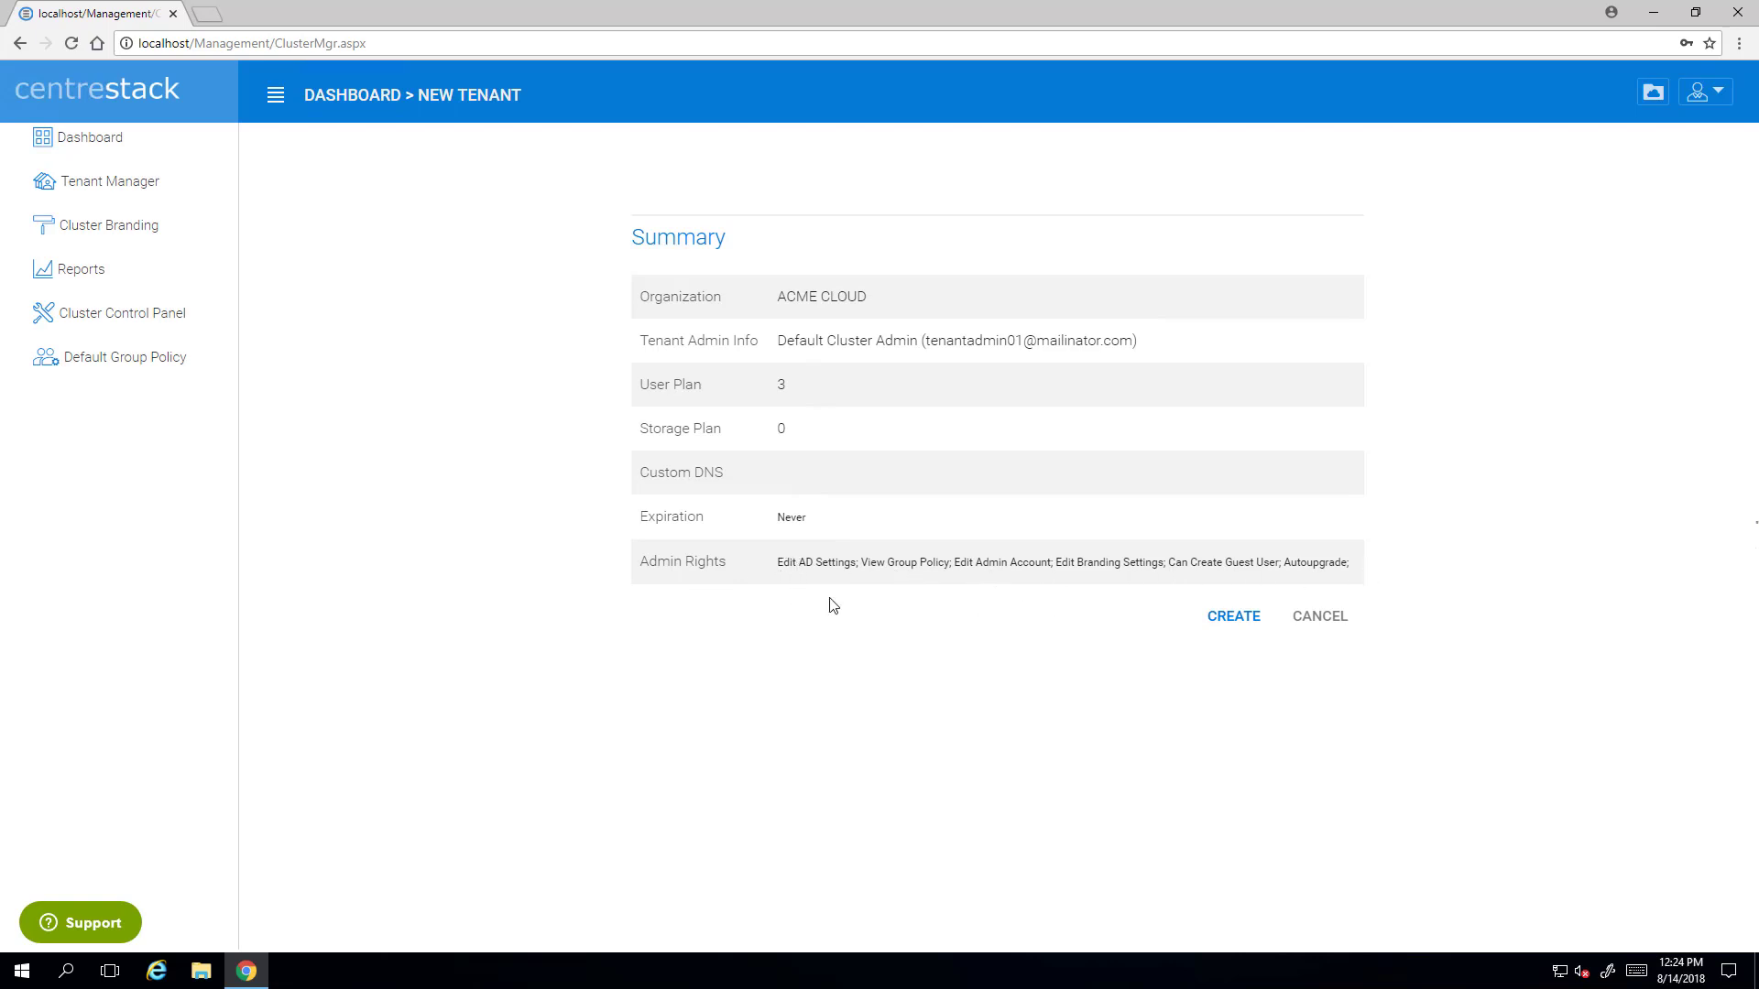
# - Create the ACME CLOUD tenant from the Summary page
pyautogui.click(1234, 621)
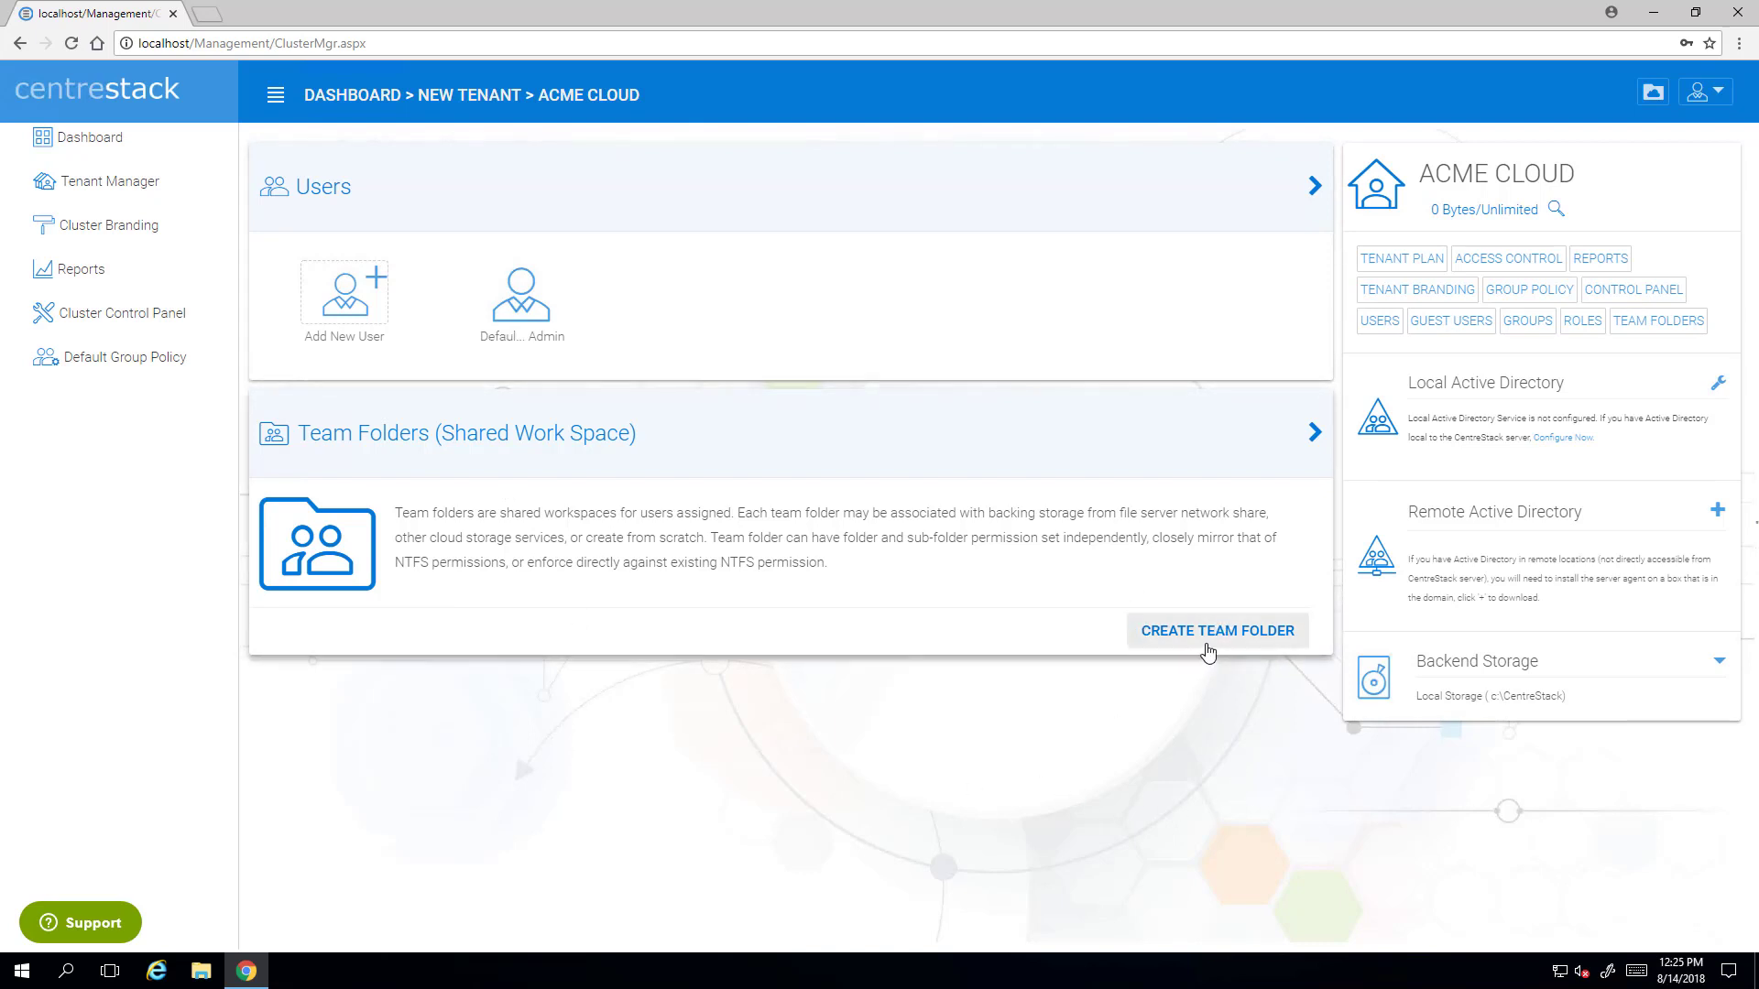
# - Start a team folder and pick Default Tenant Storage under Existing Tenant Storage
pyautogui.click(1207, 634)
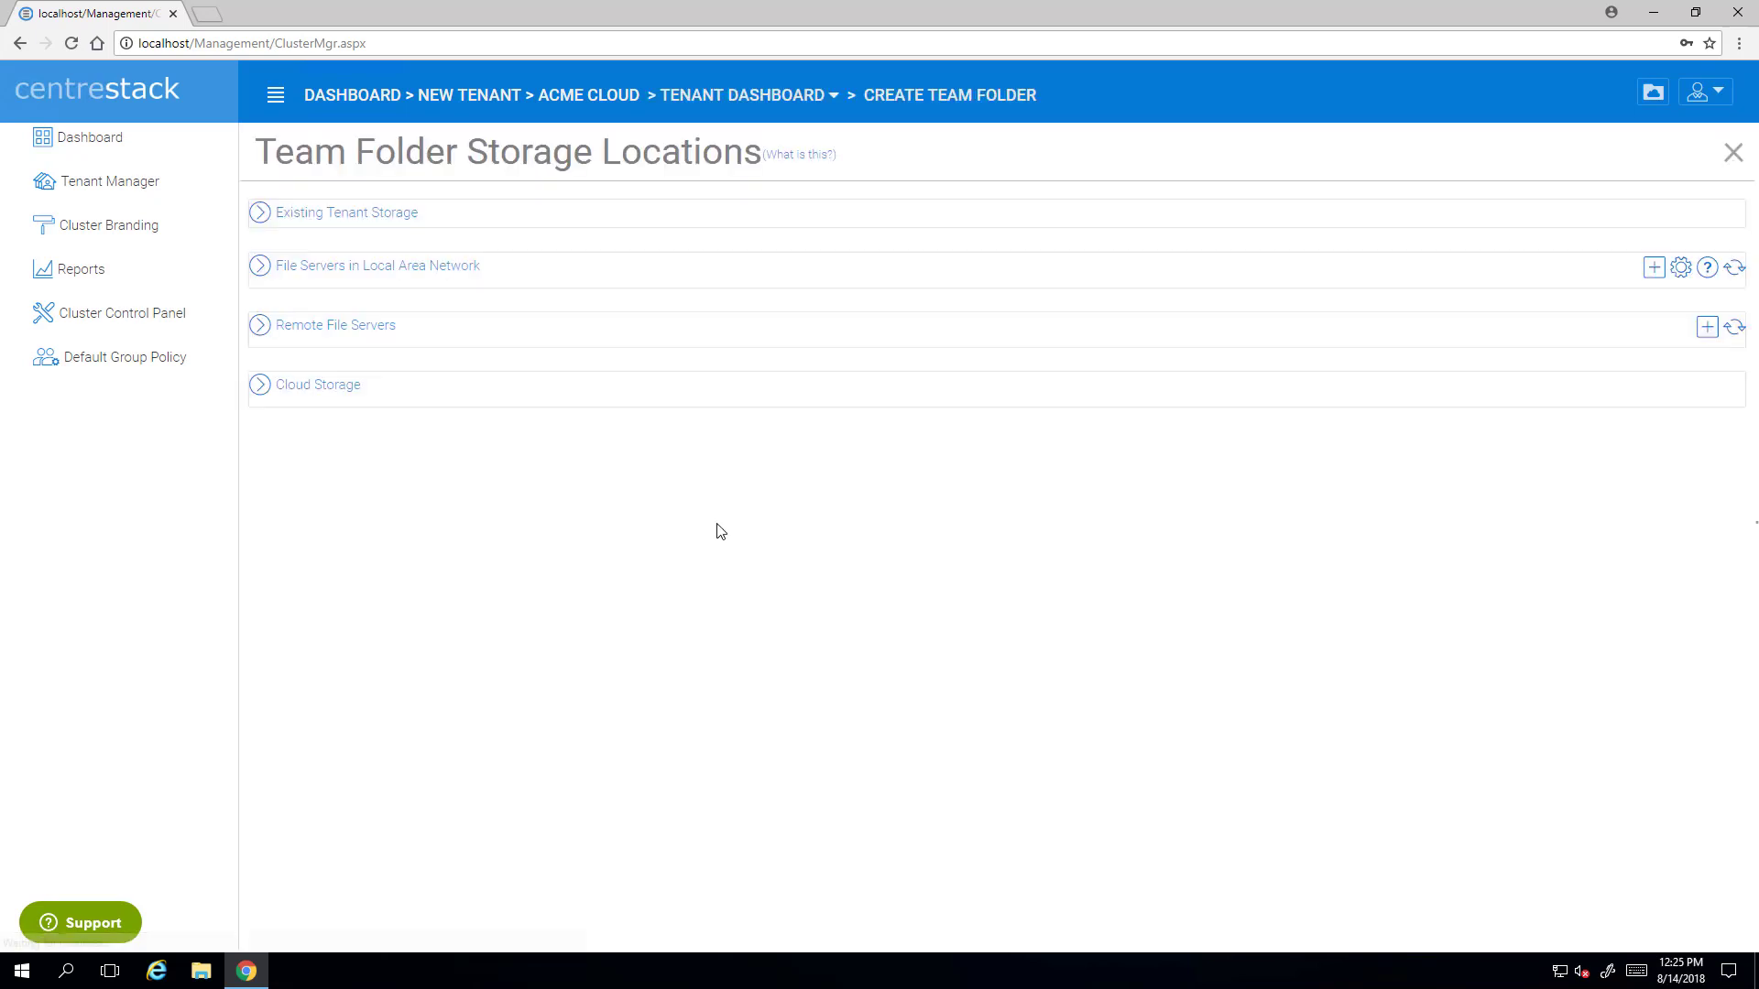
pyautogui.click(260, 392)
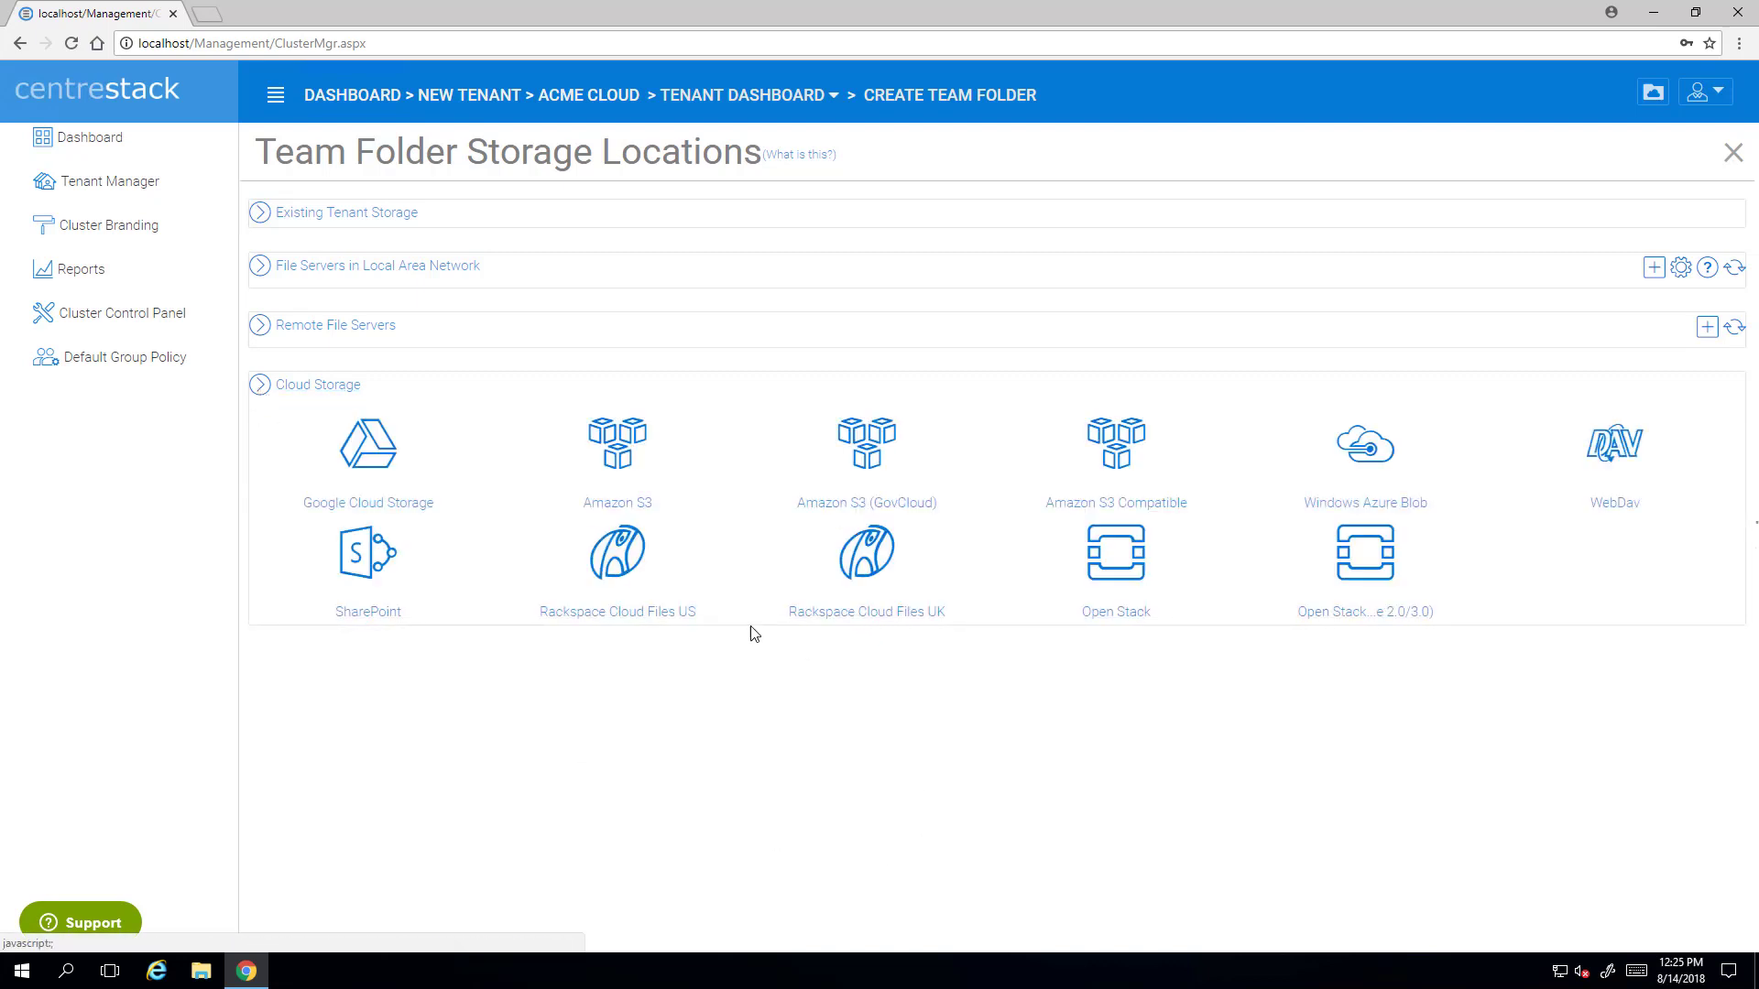
pyautogui.click(257, 392)
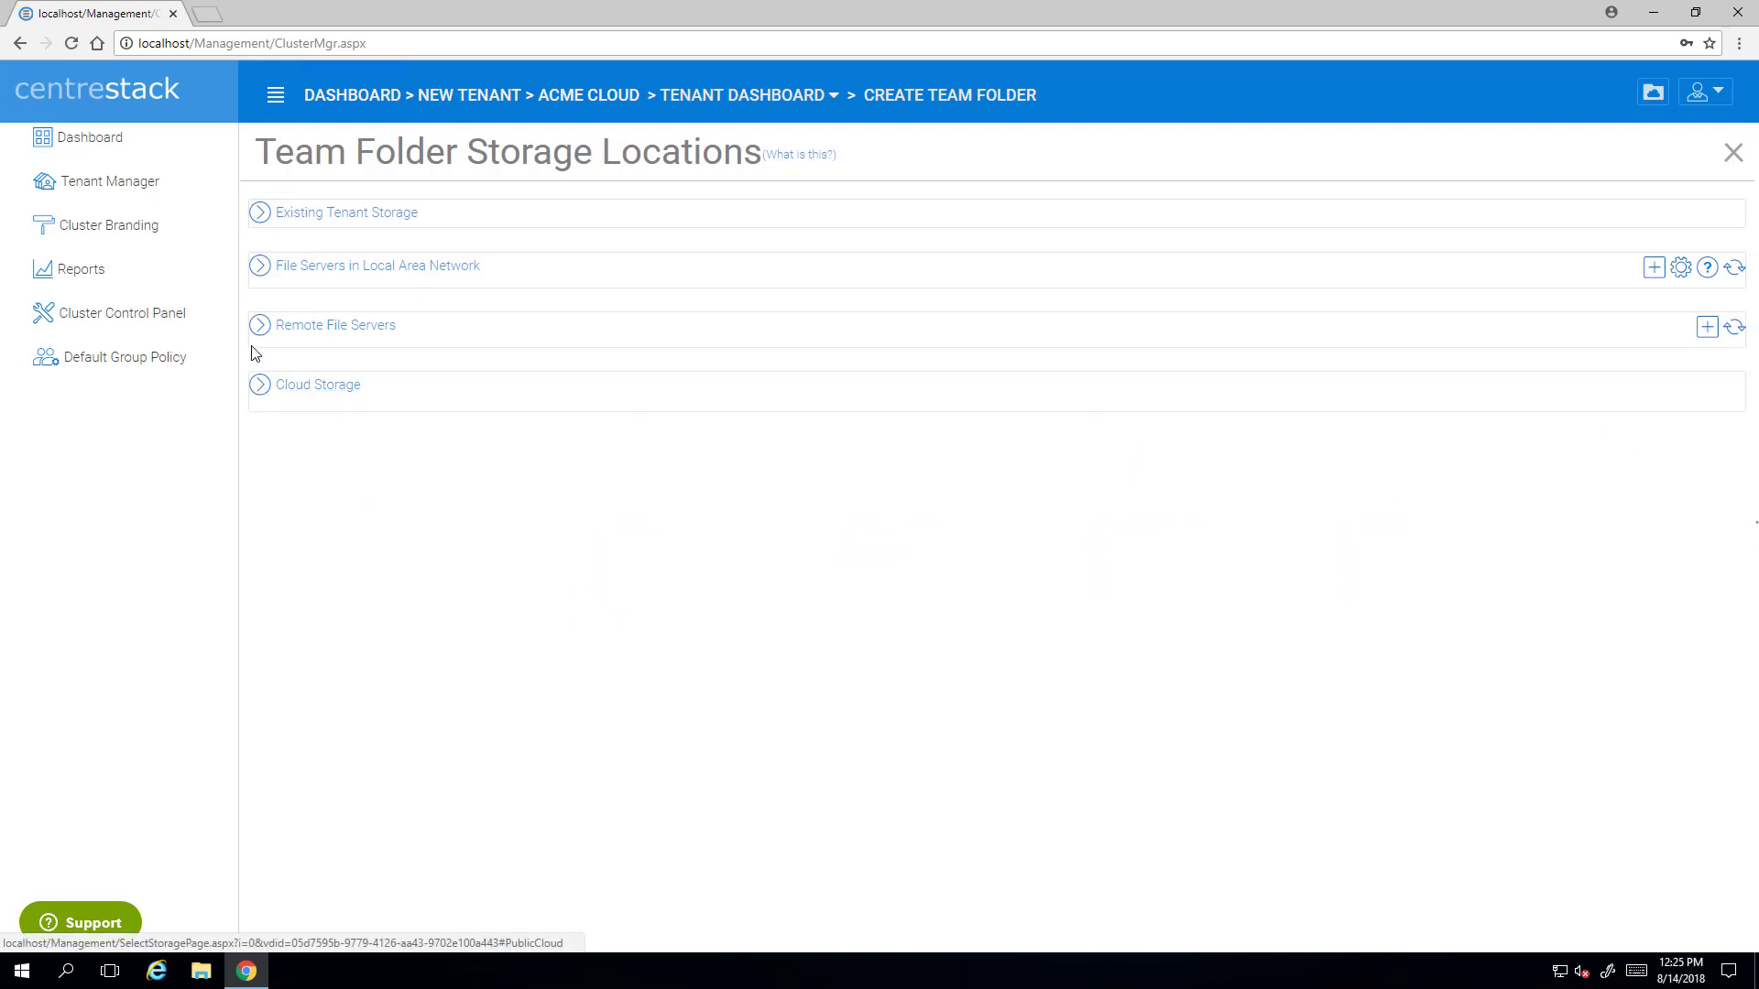
pyautogui.click(259, 330)
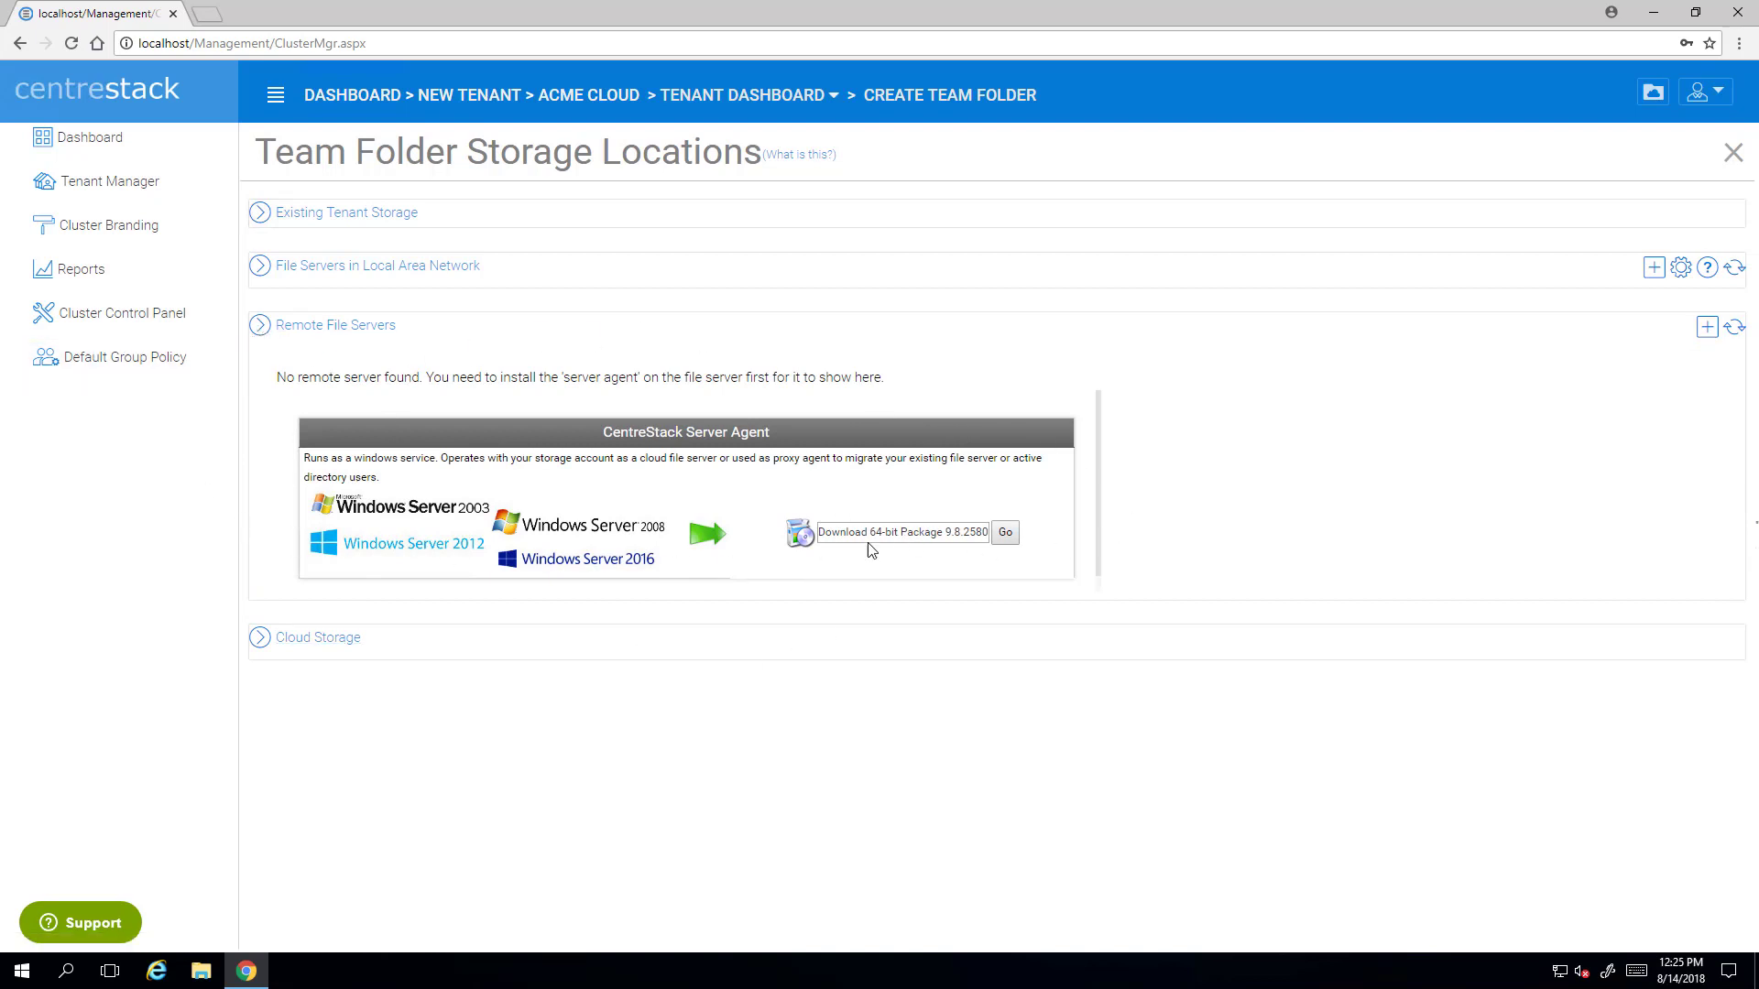
pyautogui.click(261, 327)
pyautogui.click(261, 269)
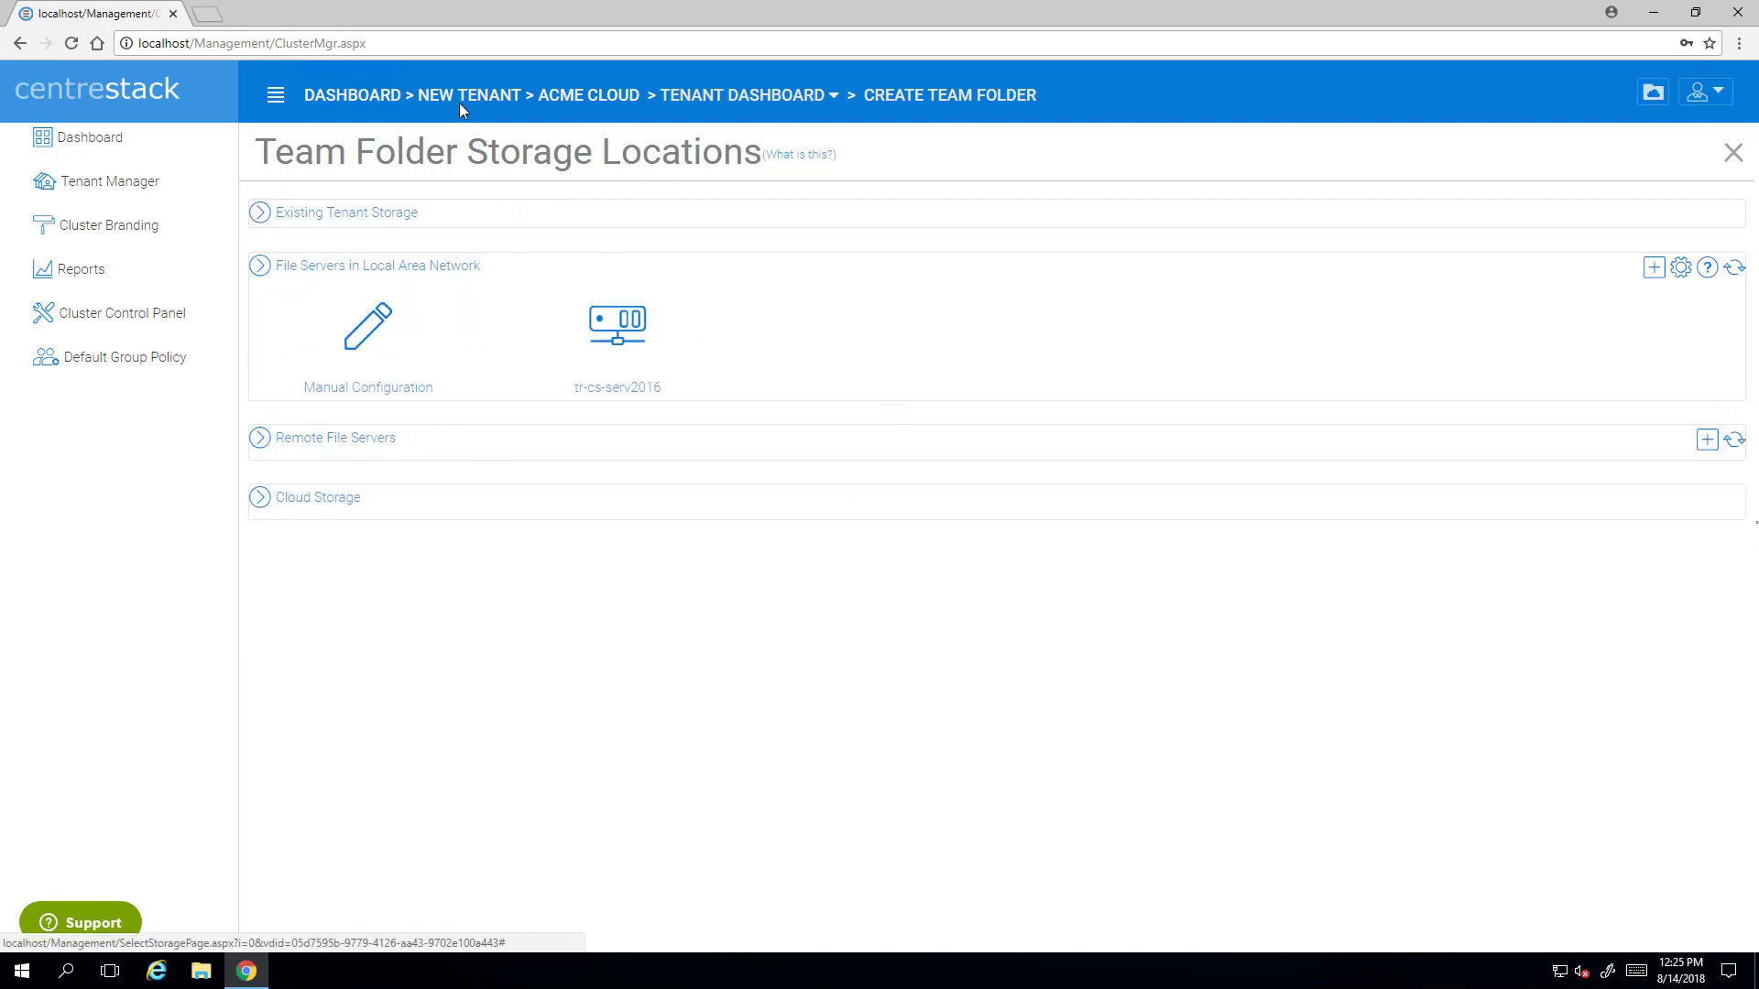
pyautogui.click(263, 265)
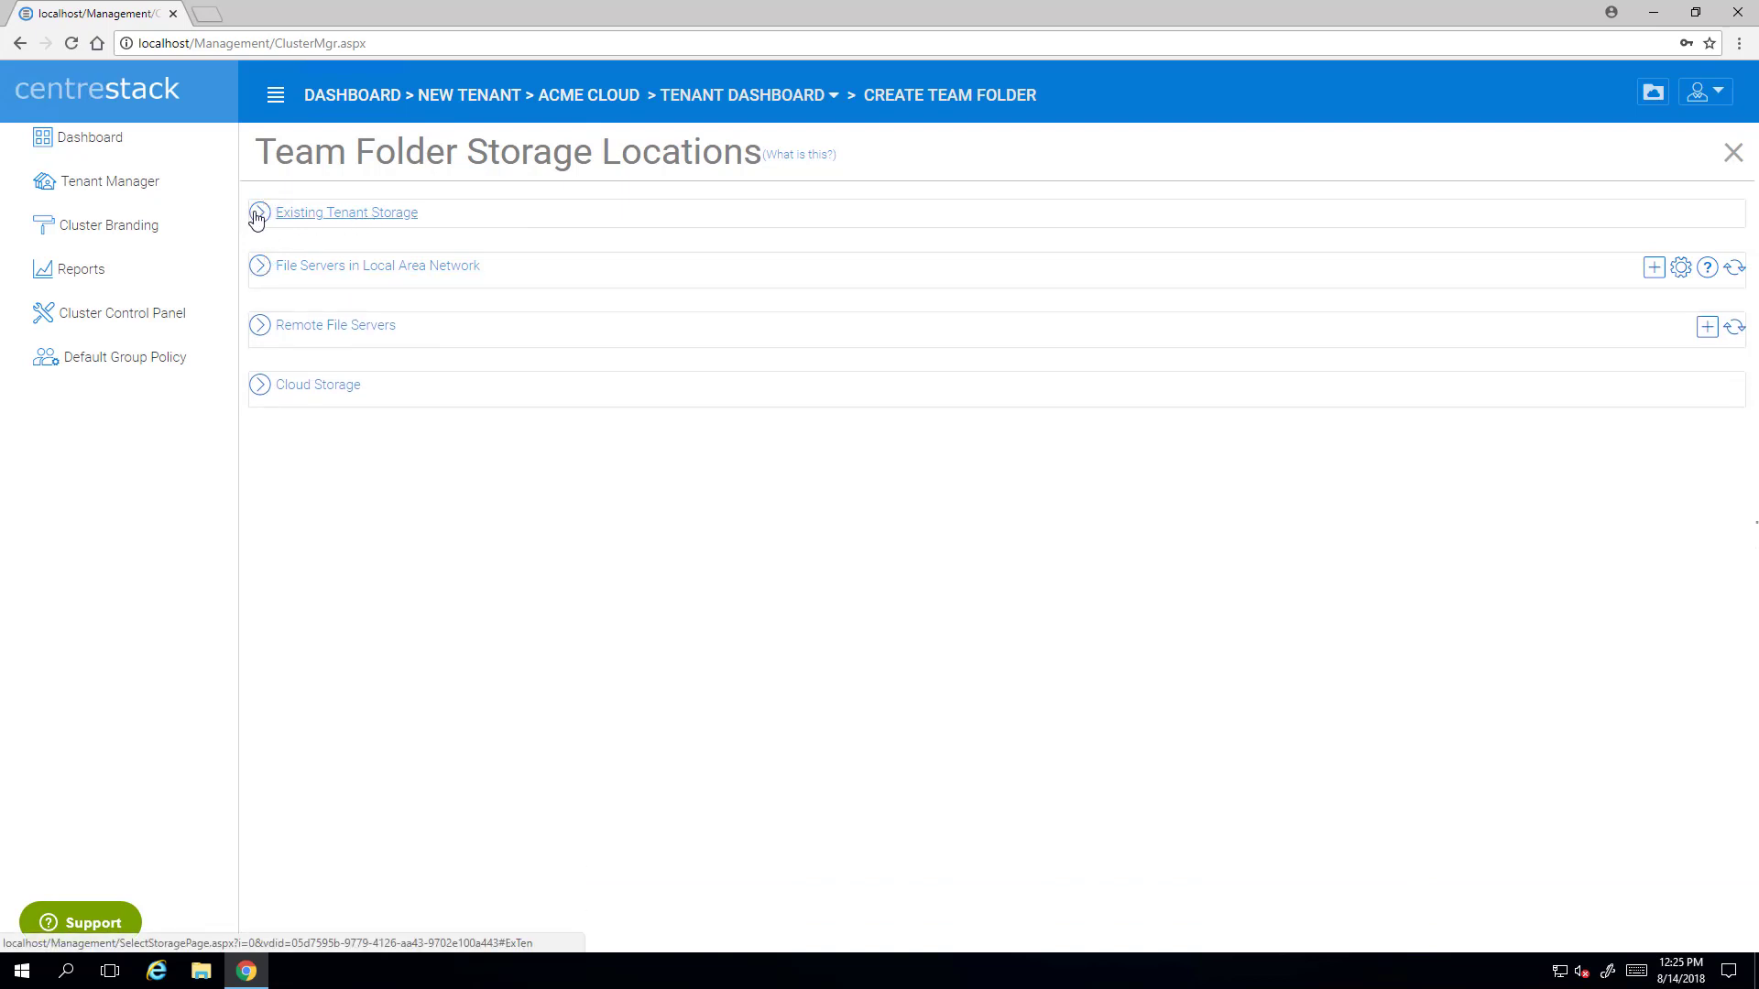
pyautogui.click(256, 220)
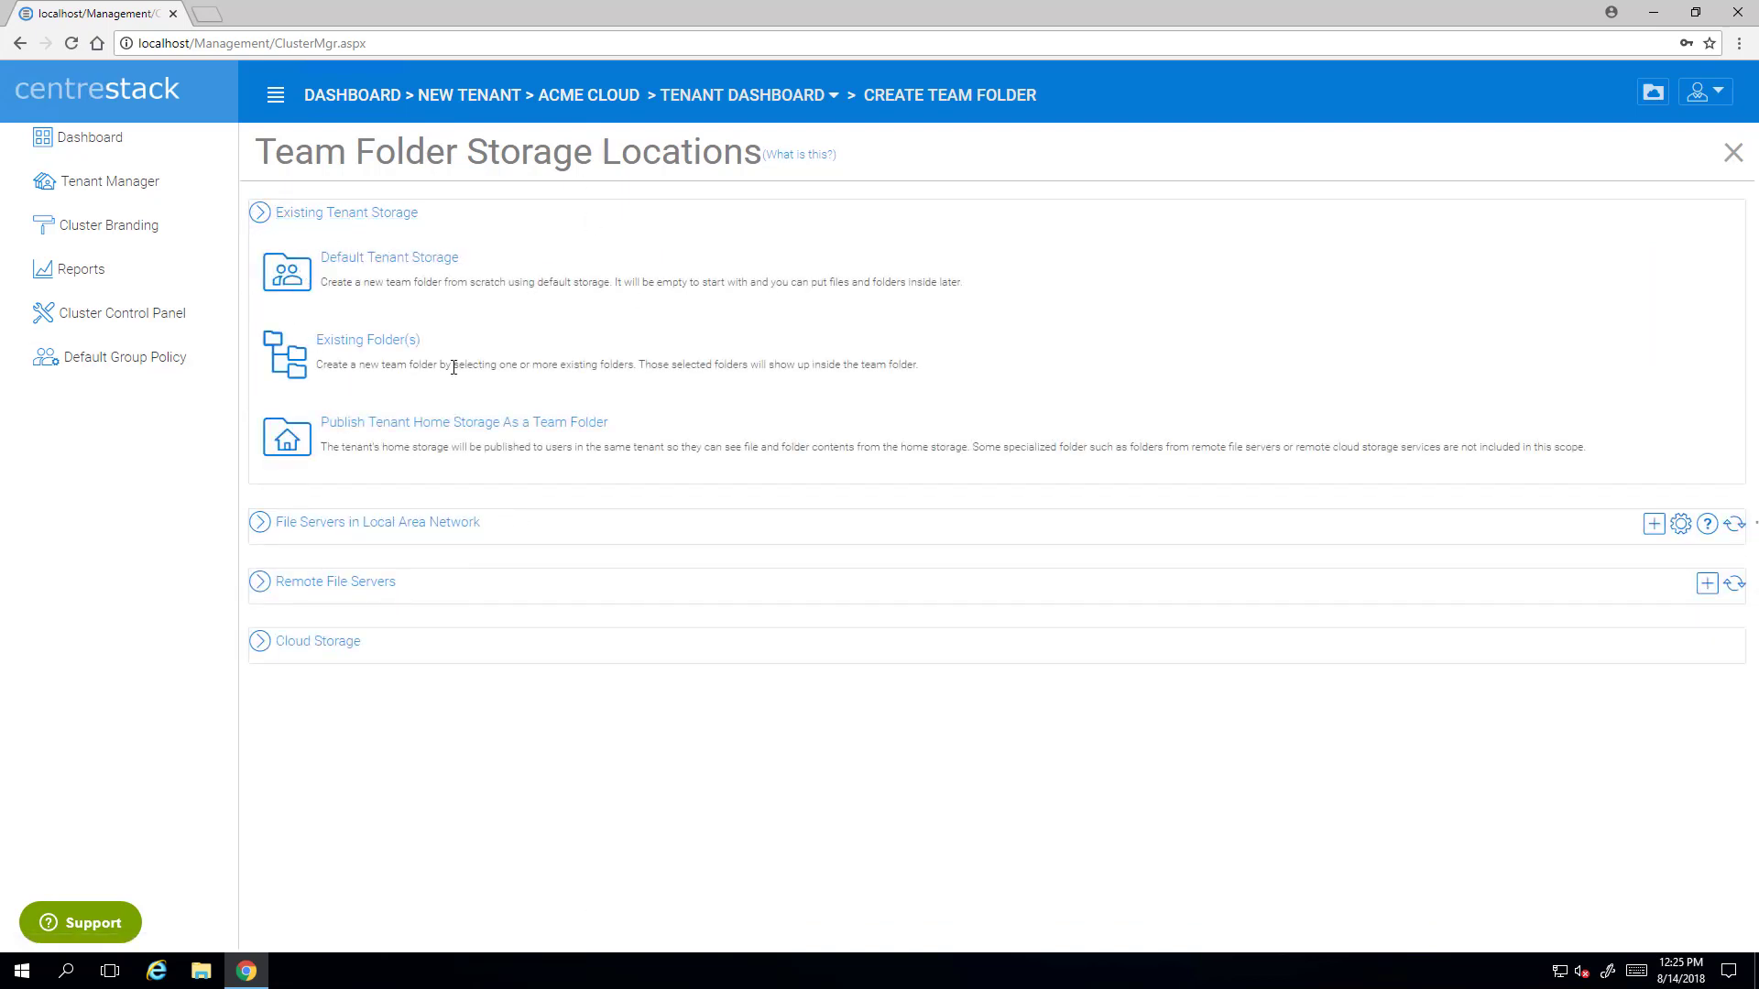
pyautogui.click(383, 265)
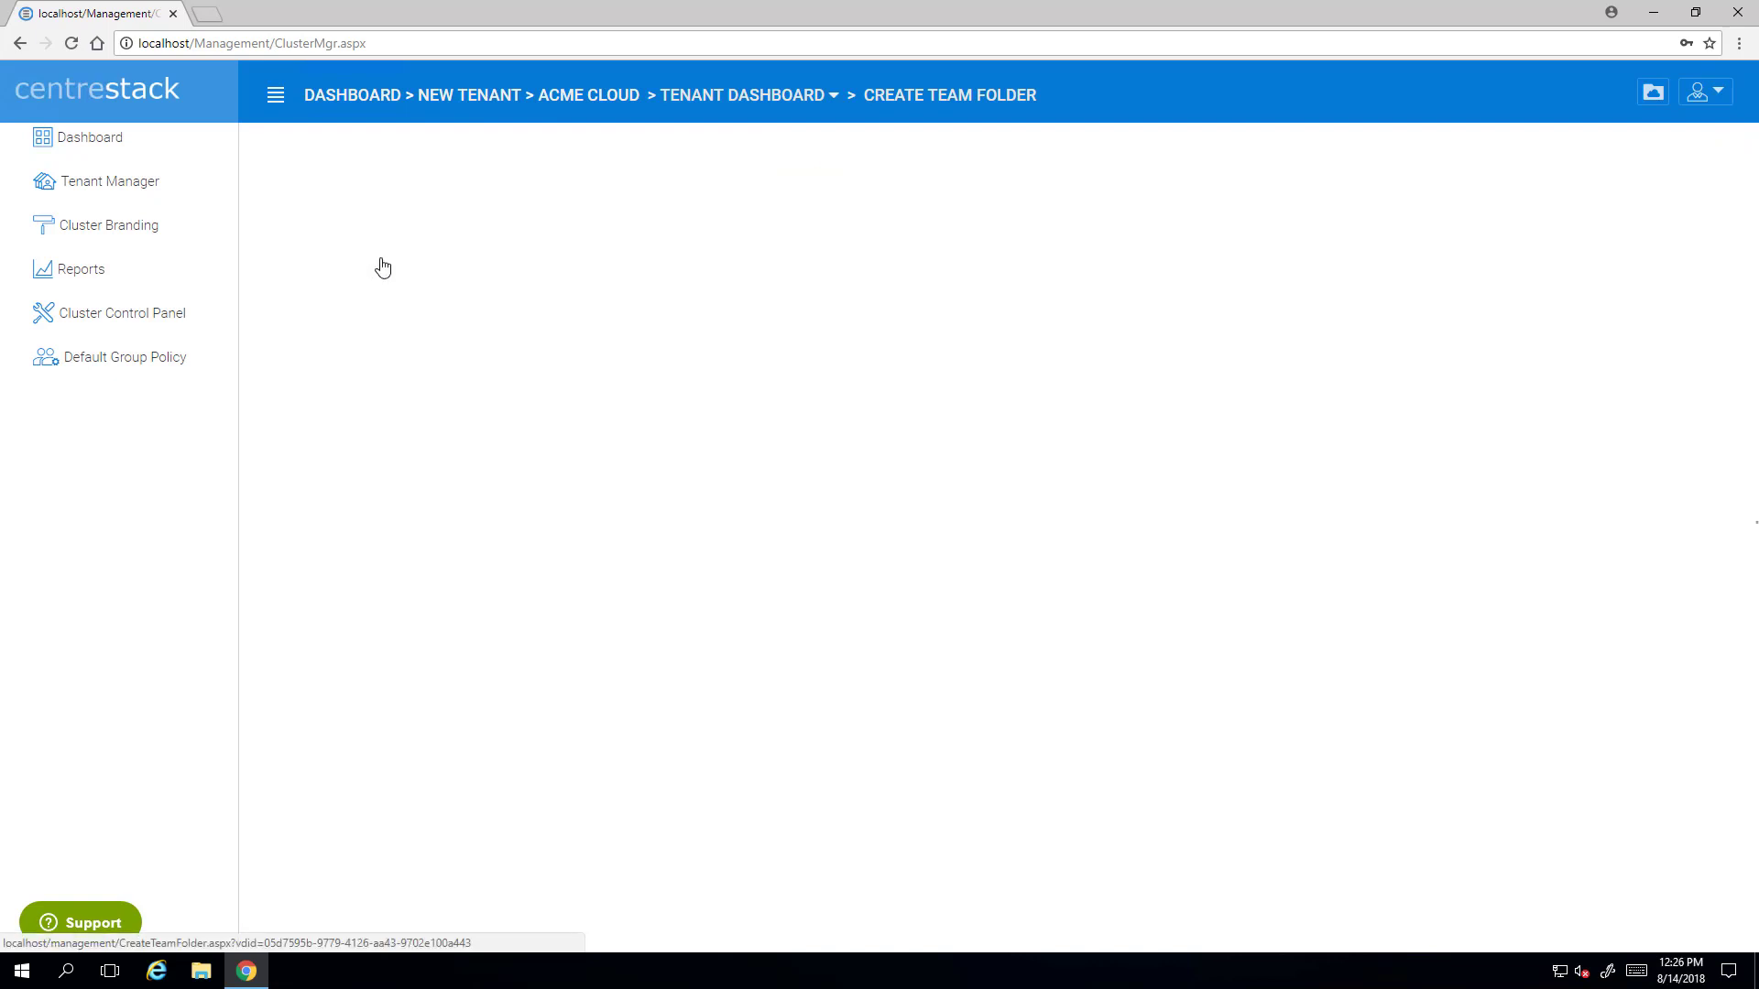
# - Enter 'TeamFolder' in the Team Folder Name field
pyautogui.click(724, 336)
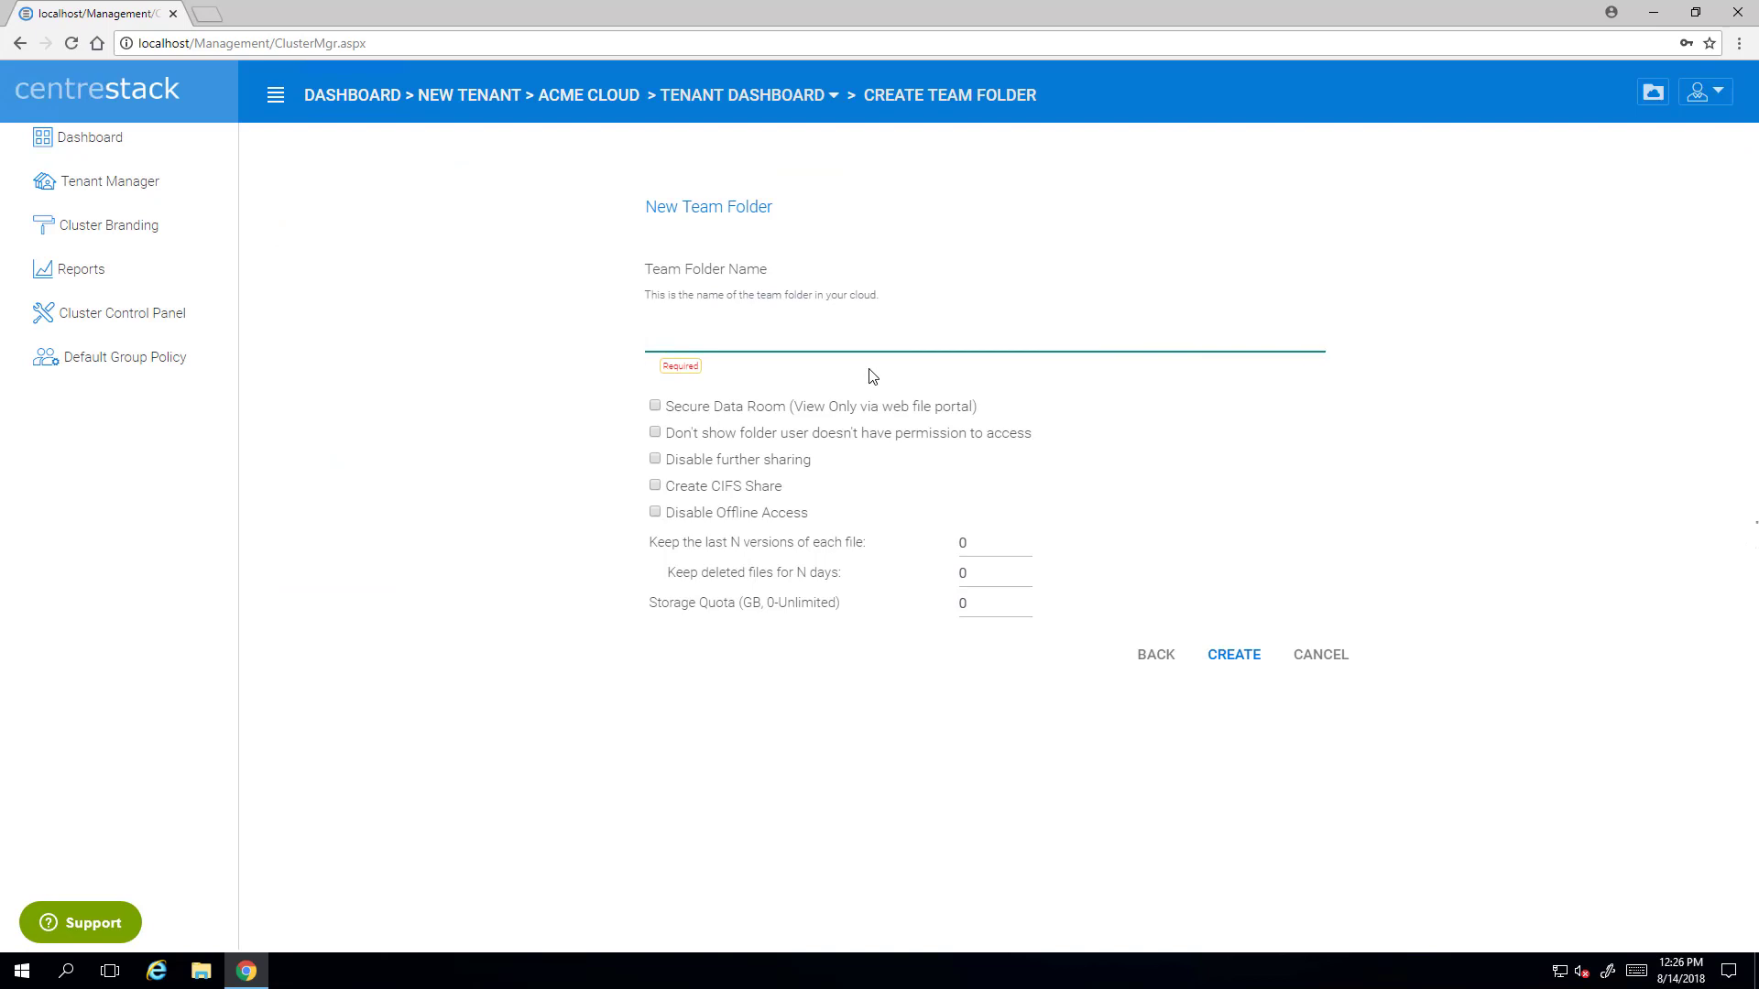
pyautogui.write('TeamFolder')
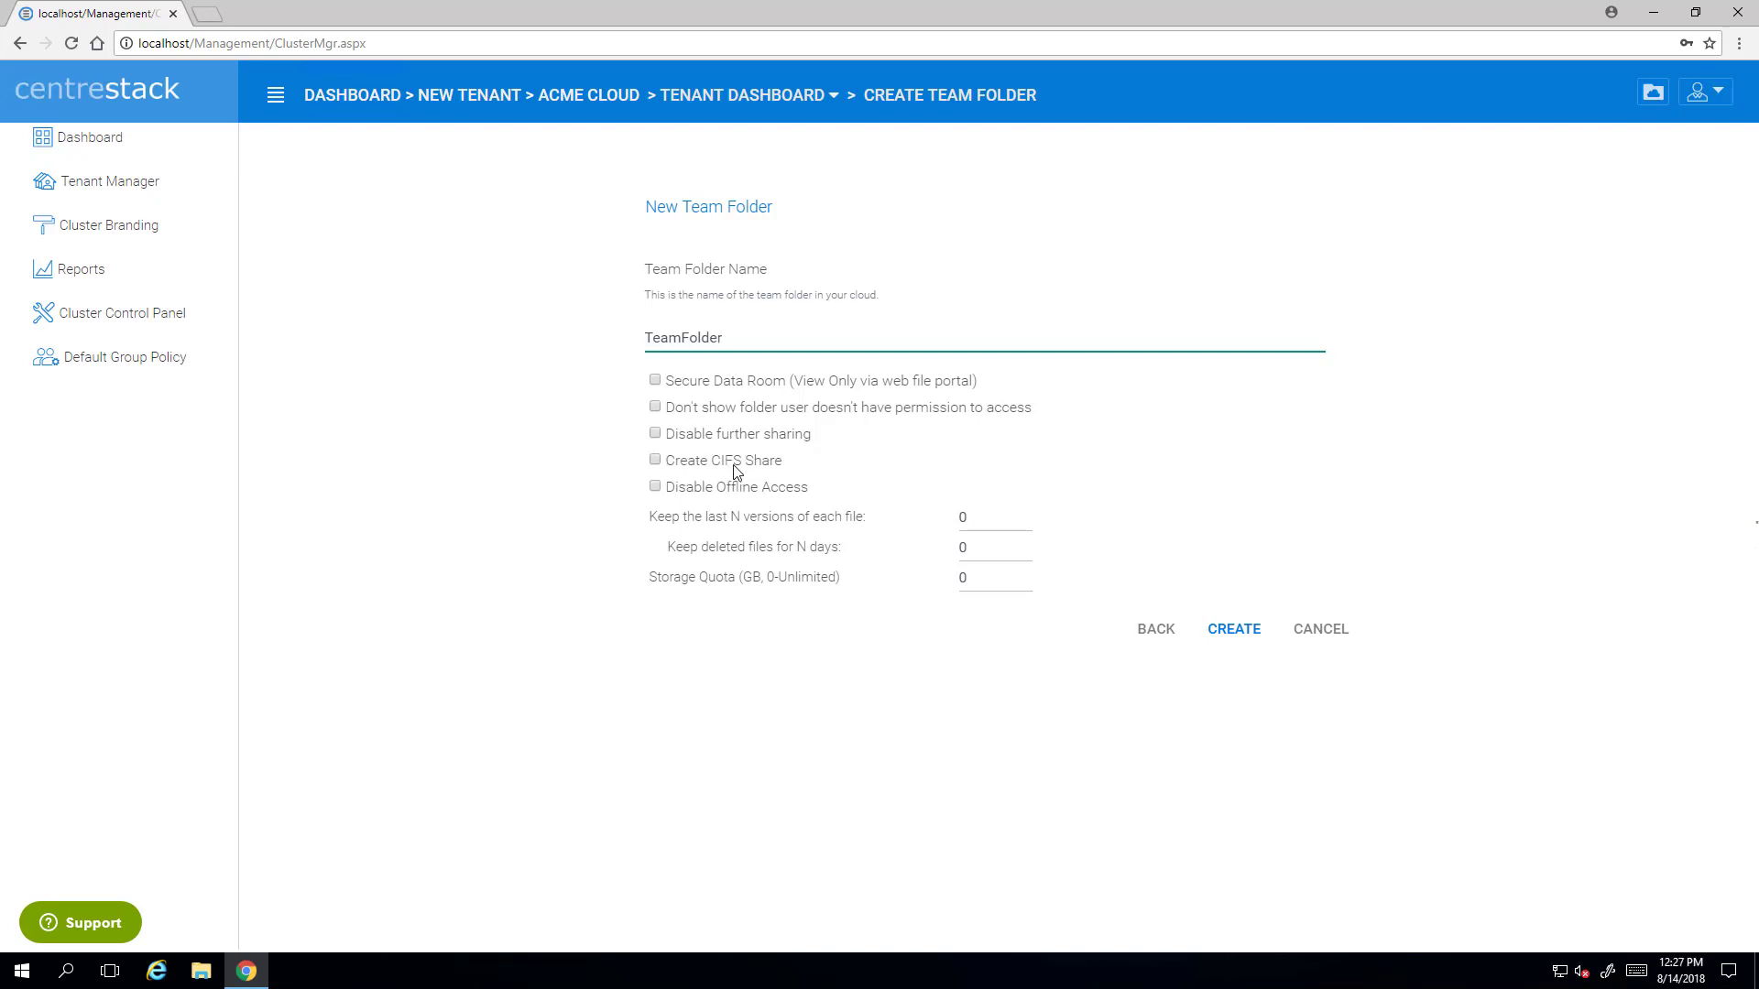
pyautogui.click(656, 488)
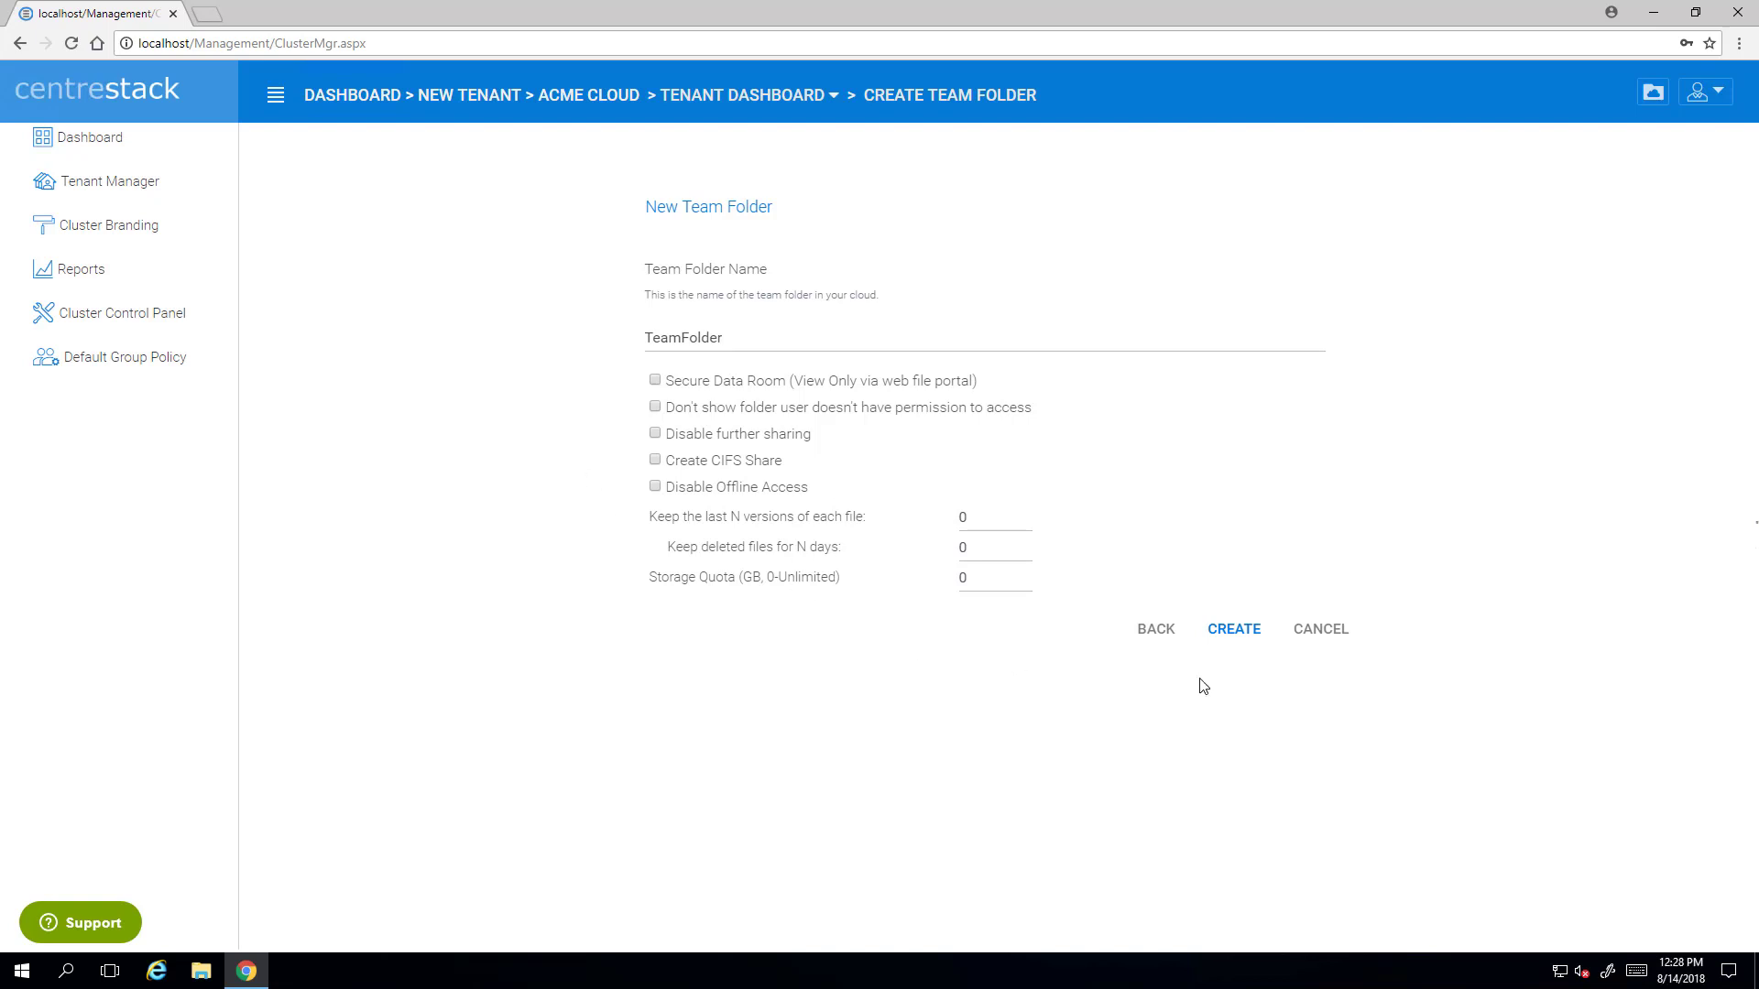
# - Create the TeamFolder team folder and list the All AD Users and Every One collaborator groups
pyautogui.click(1245, 638)
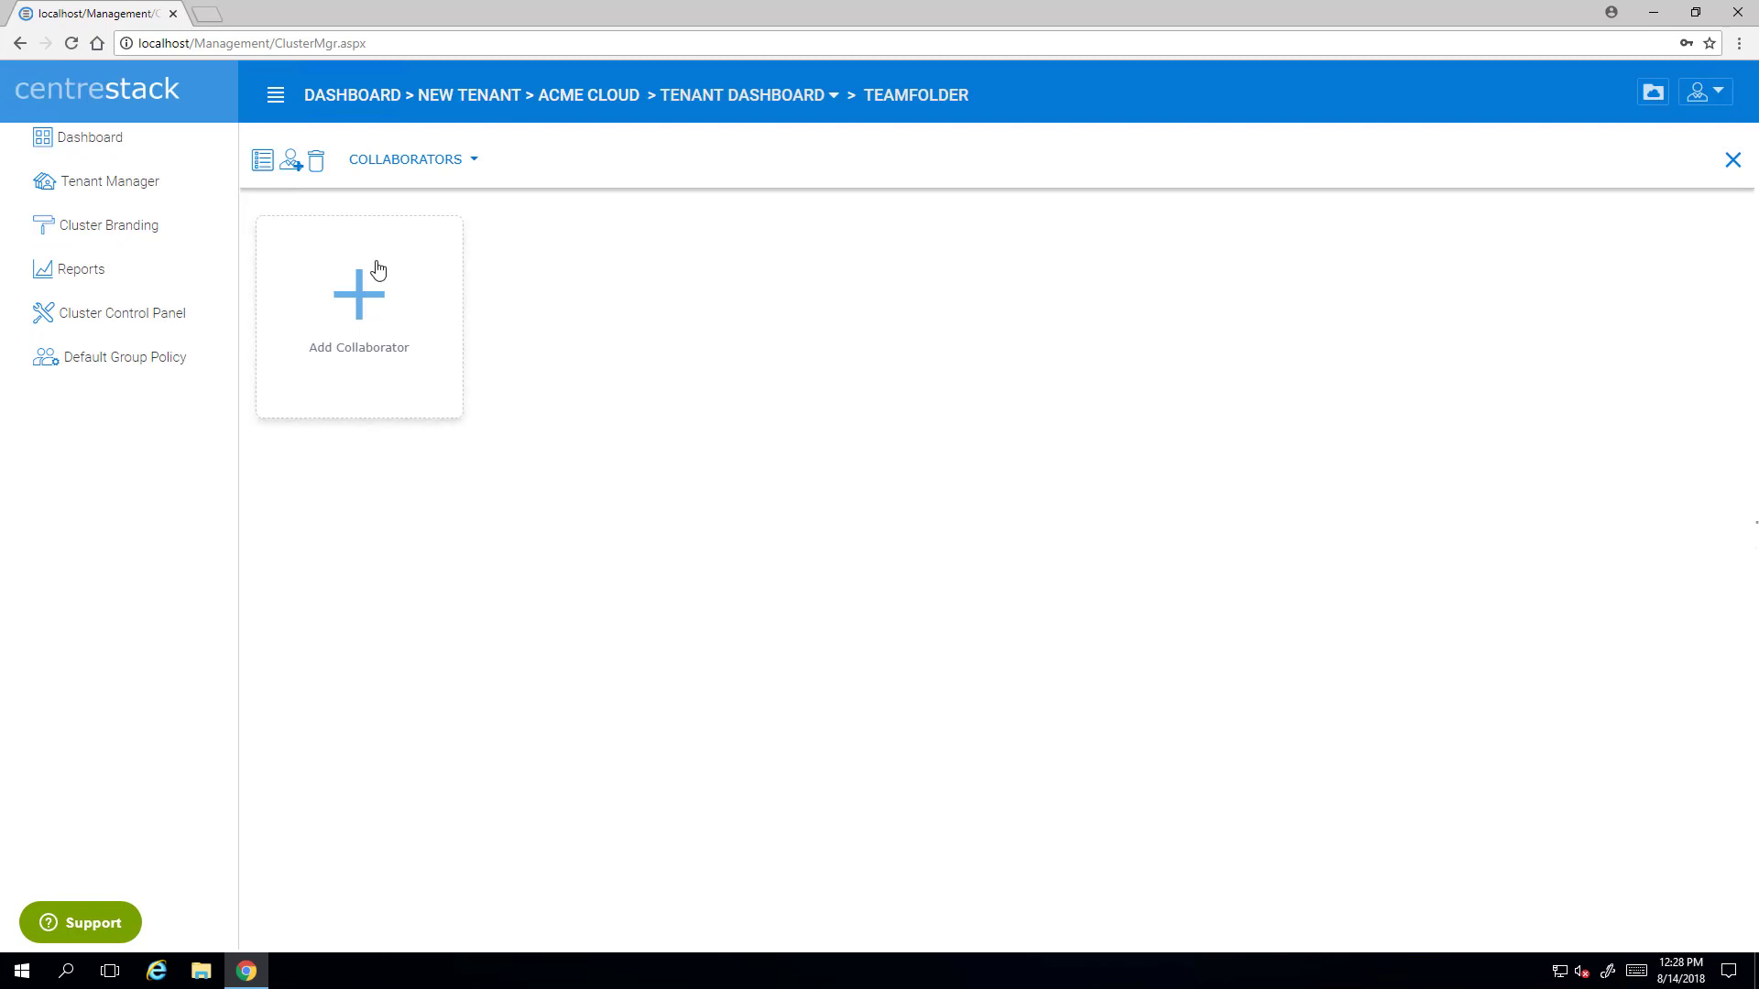
pyautogui.click(377, 302)
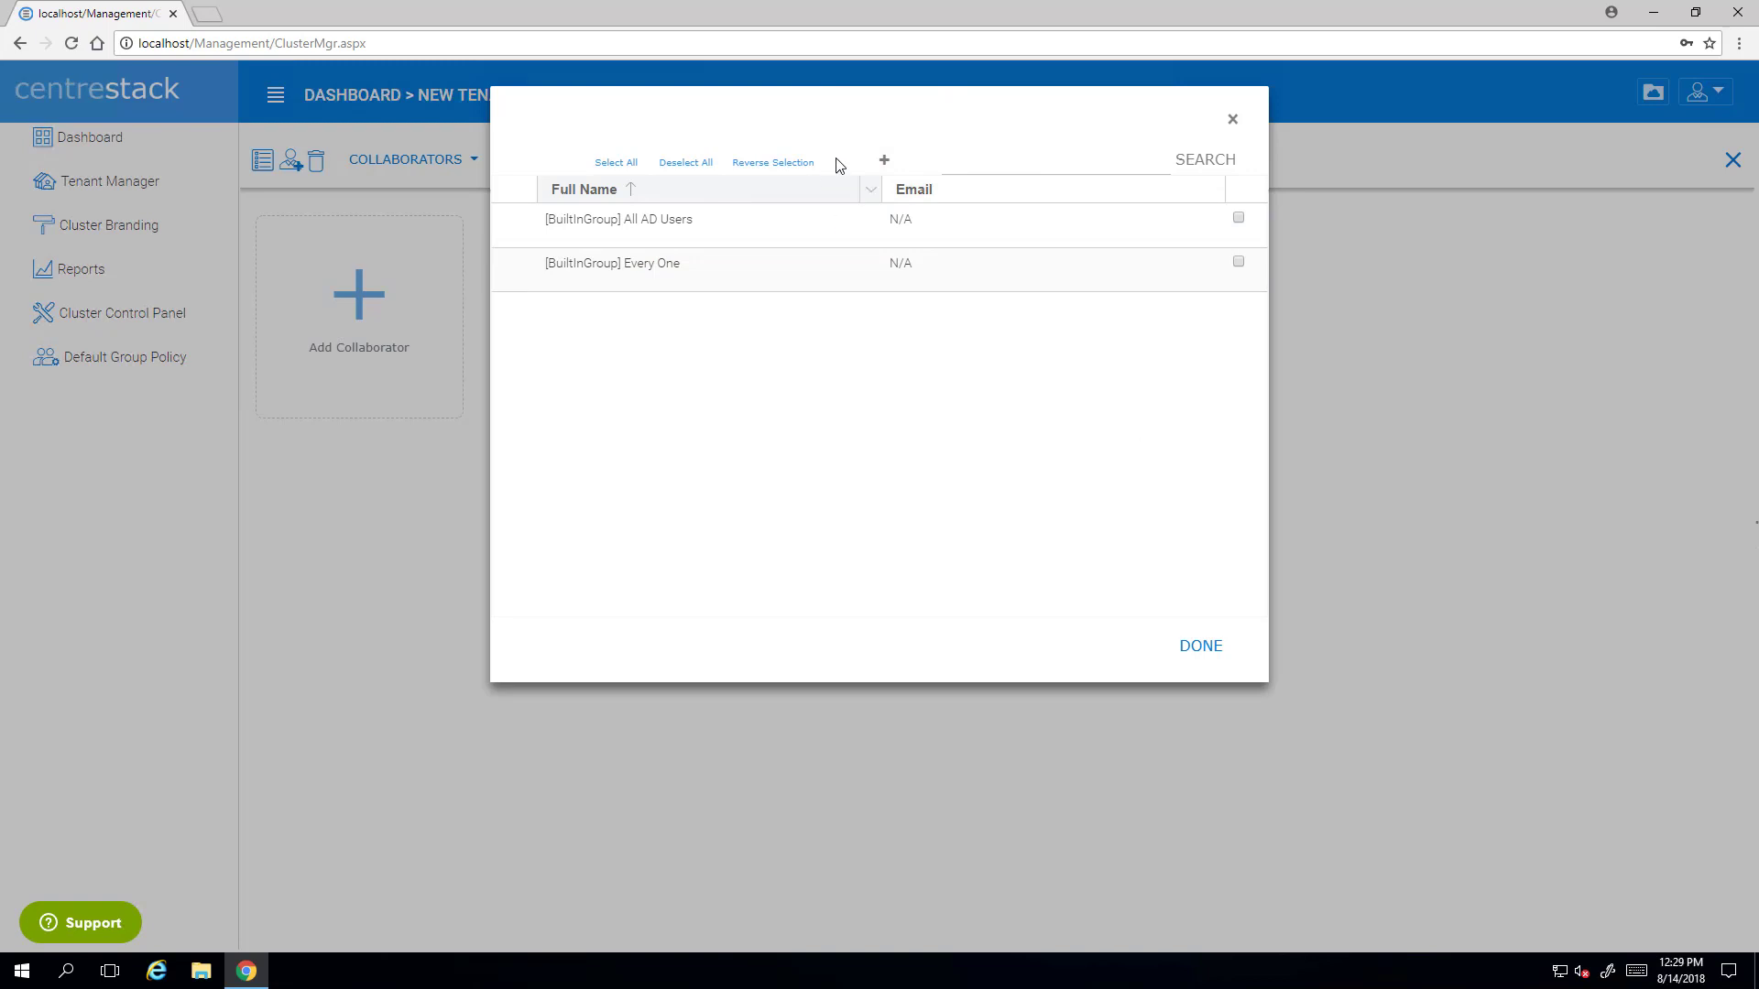
# - Start a new Native User collaborator and enter the person's first and last name
pyautogui.click(884, 163)
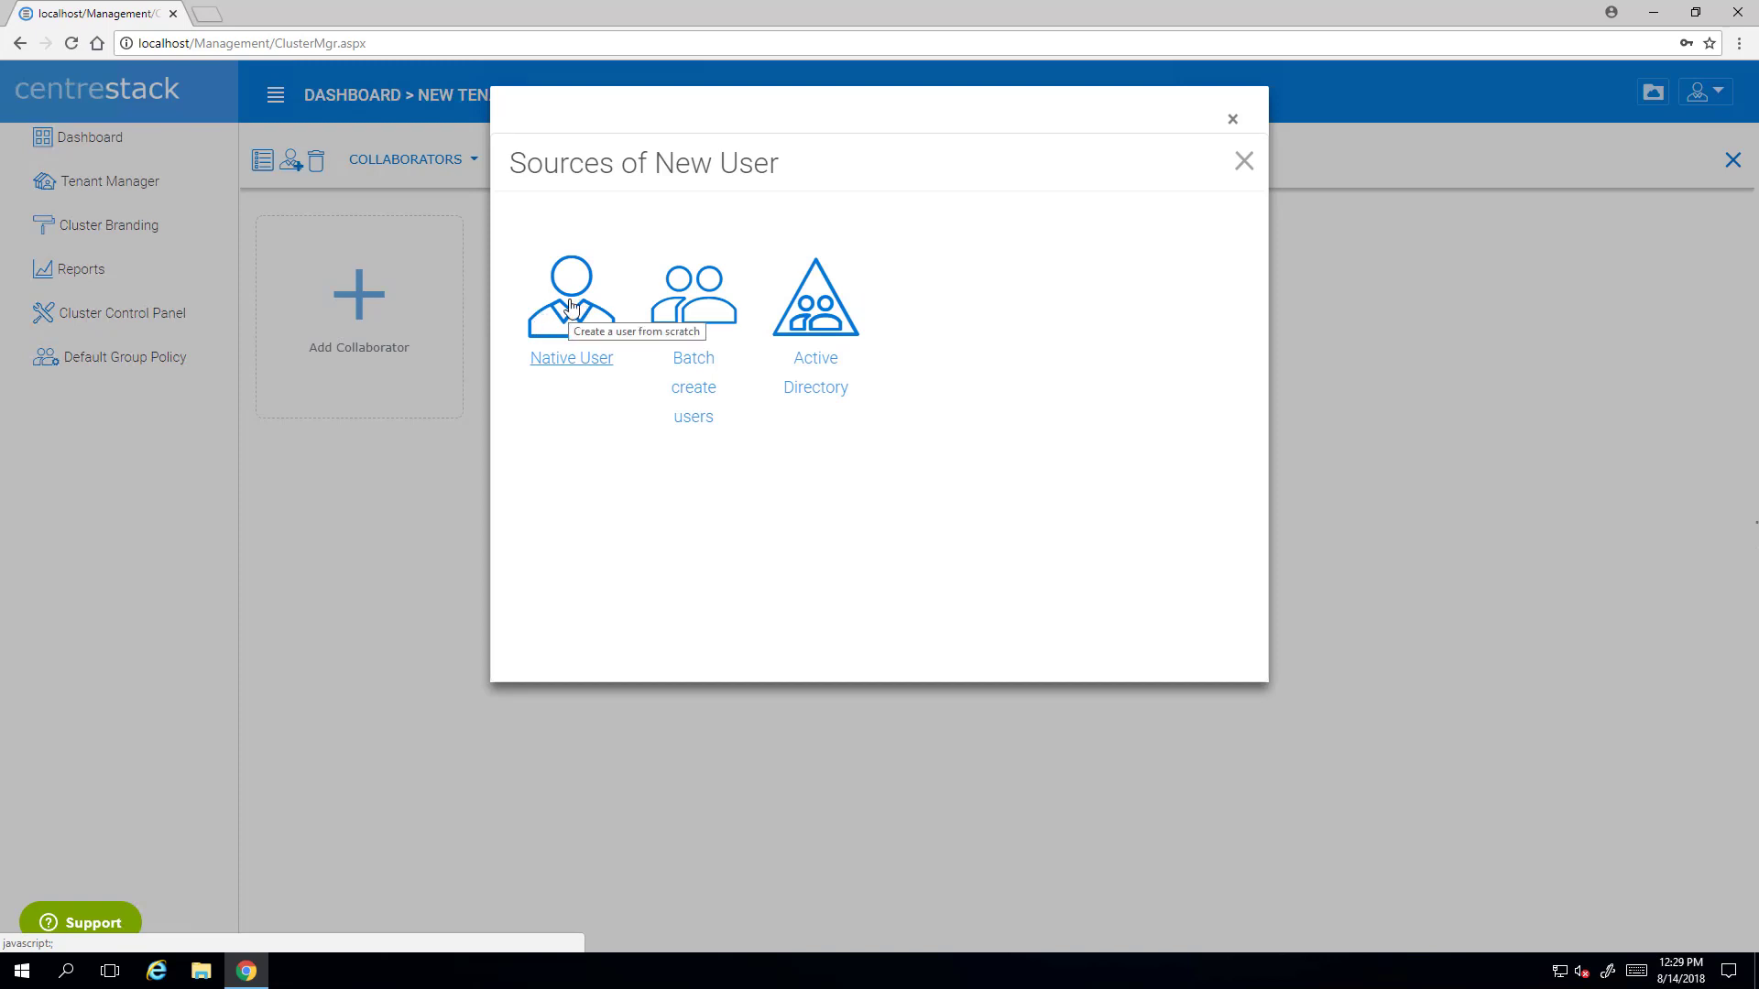
pyautogui.click(568, 306)
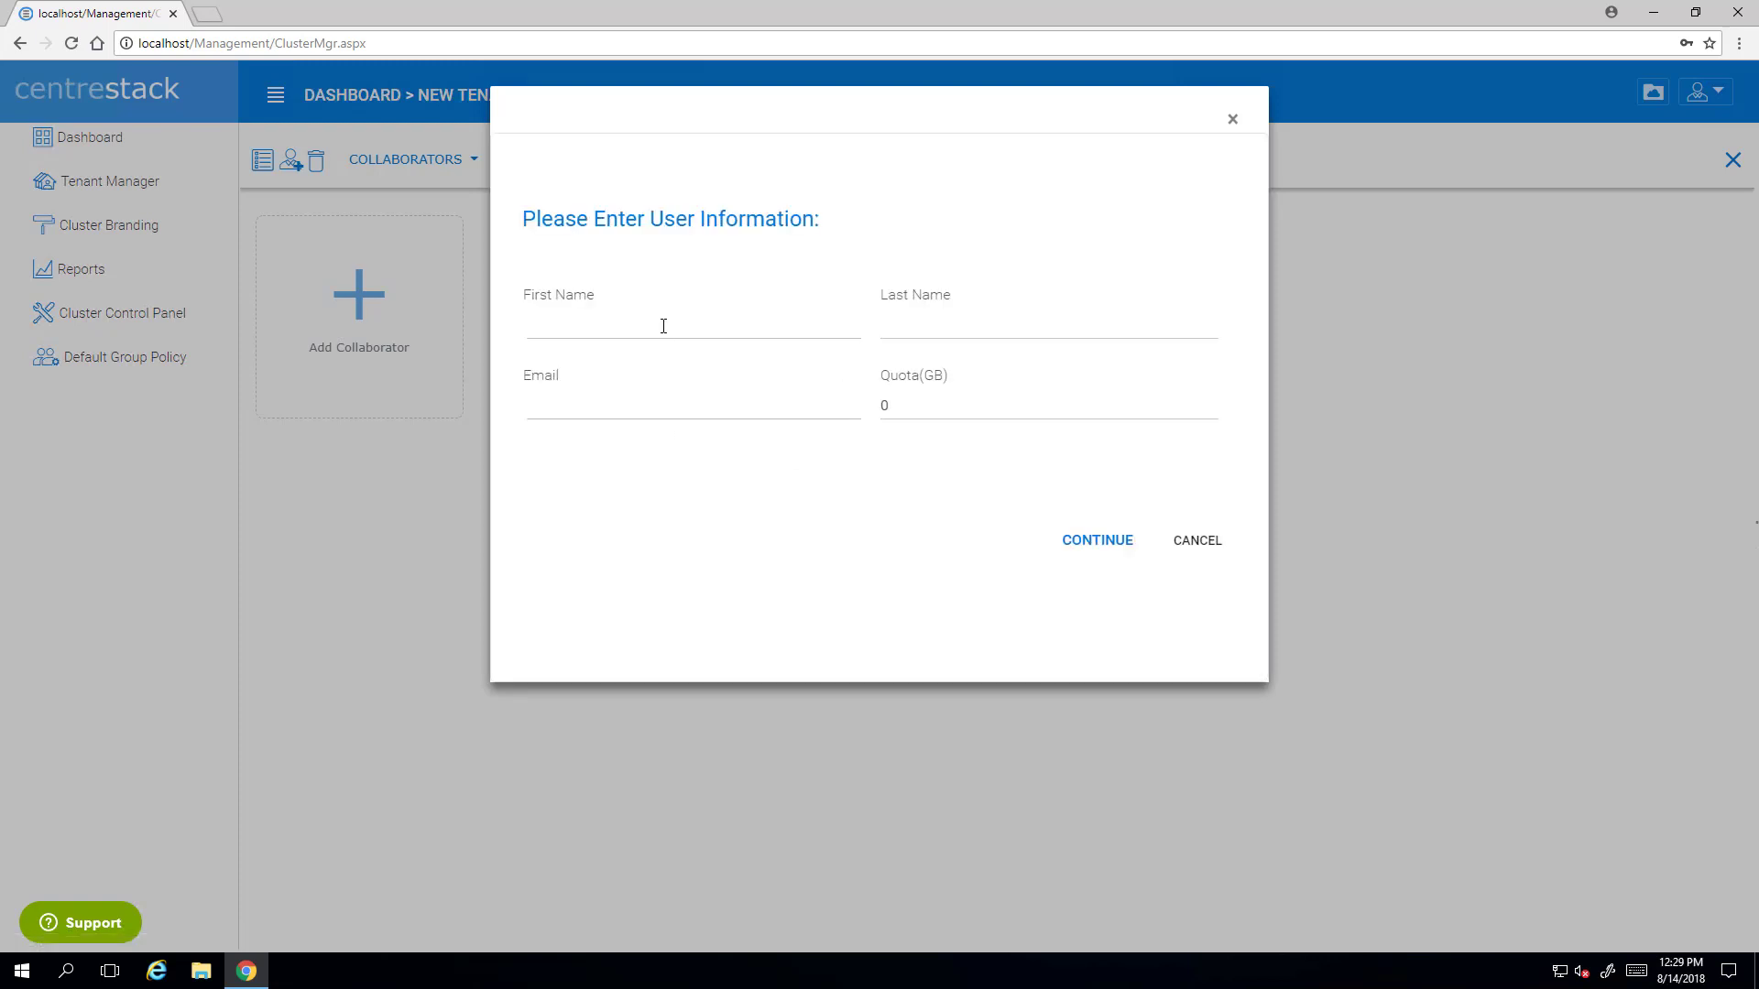
pyautogui.click(663, 326)
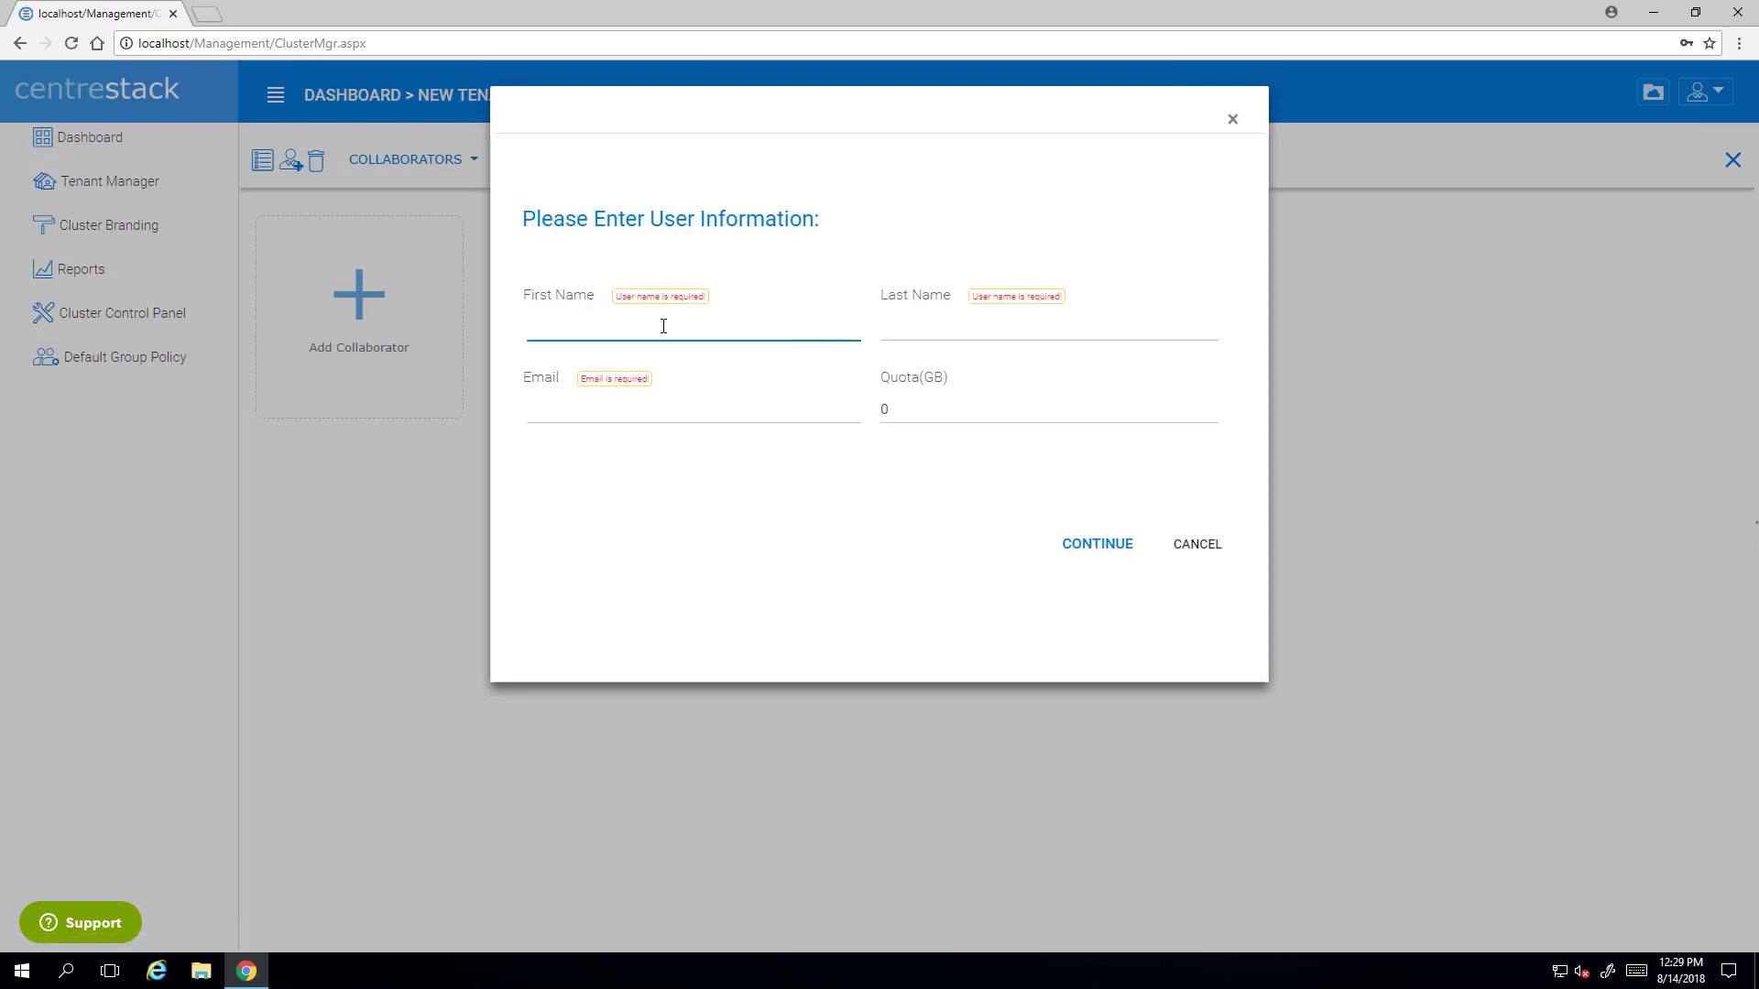
pyautogui.write('Nat')
pyautogui.press('Tab')
pyautogui.write('Girl')
pyautogui.press('Tab')
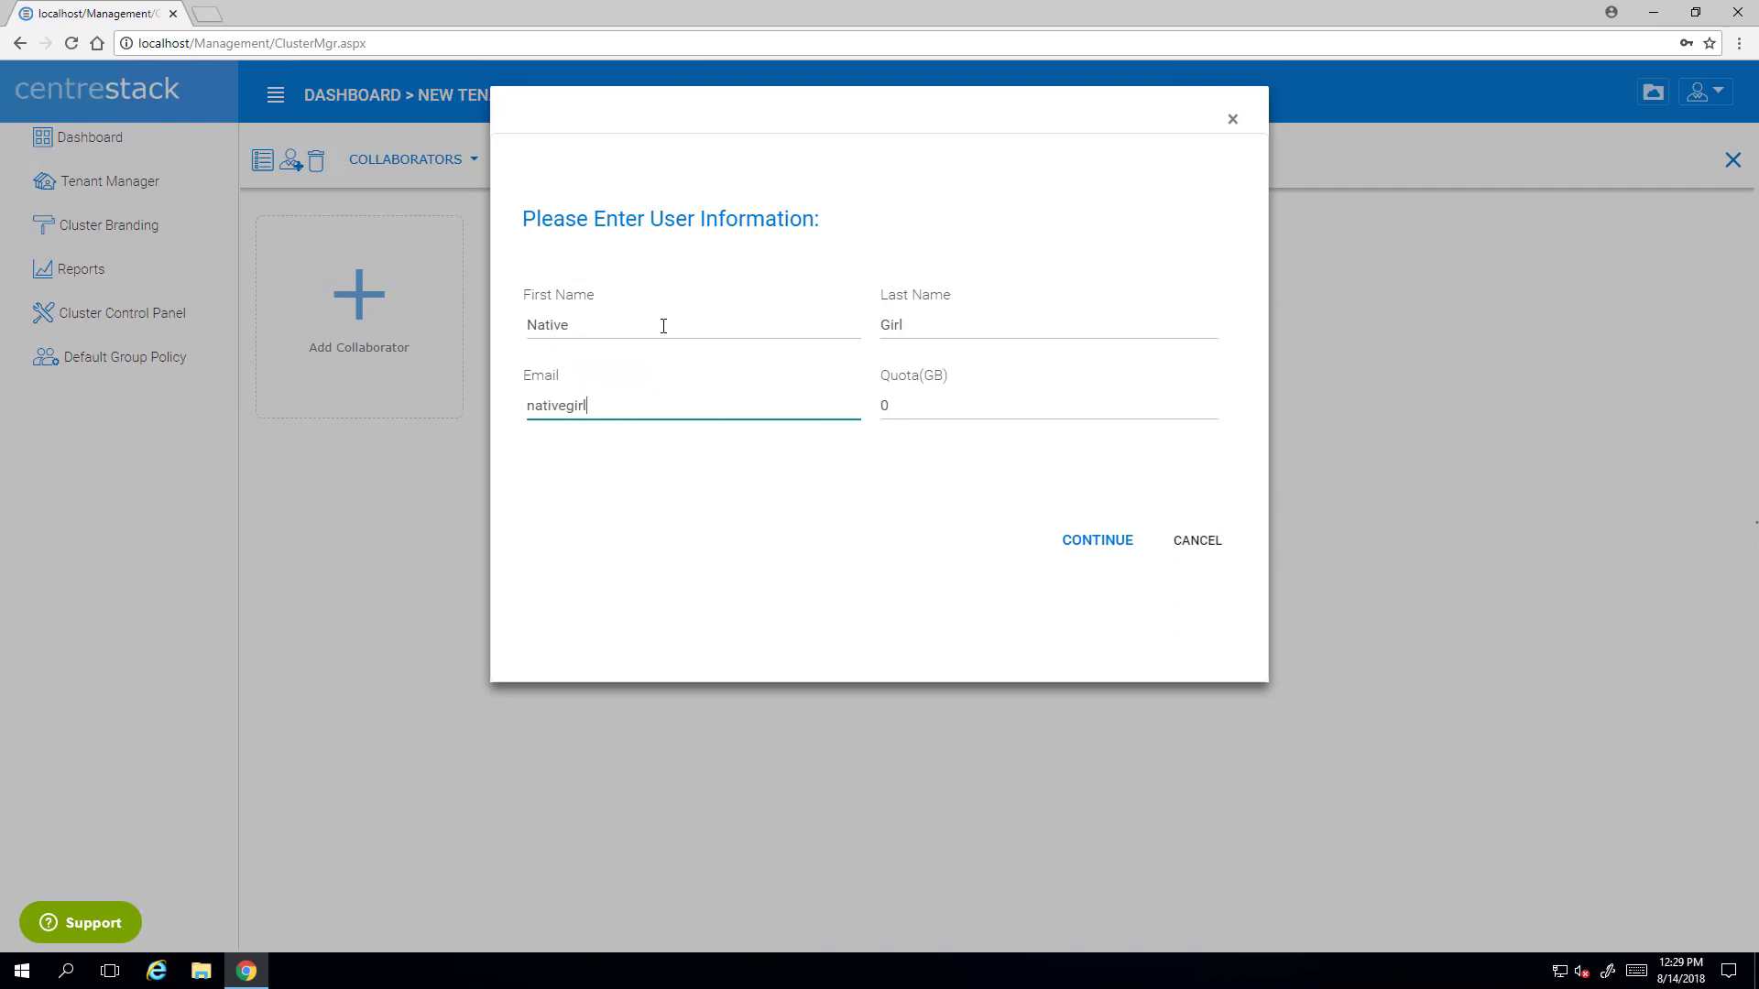
# - Fill in the user's full mailnator.com e-mail address and continue to User Creation Options
pyautogui.press('Tab')
pyautogui.click(668, 411)
pyautogui.write('@mailnator.com')
pyautogui.press('Tab')
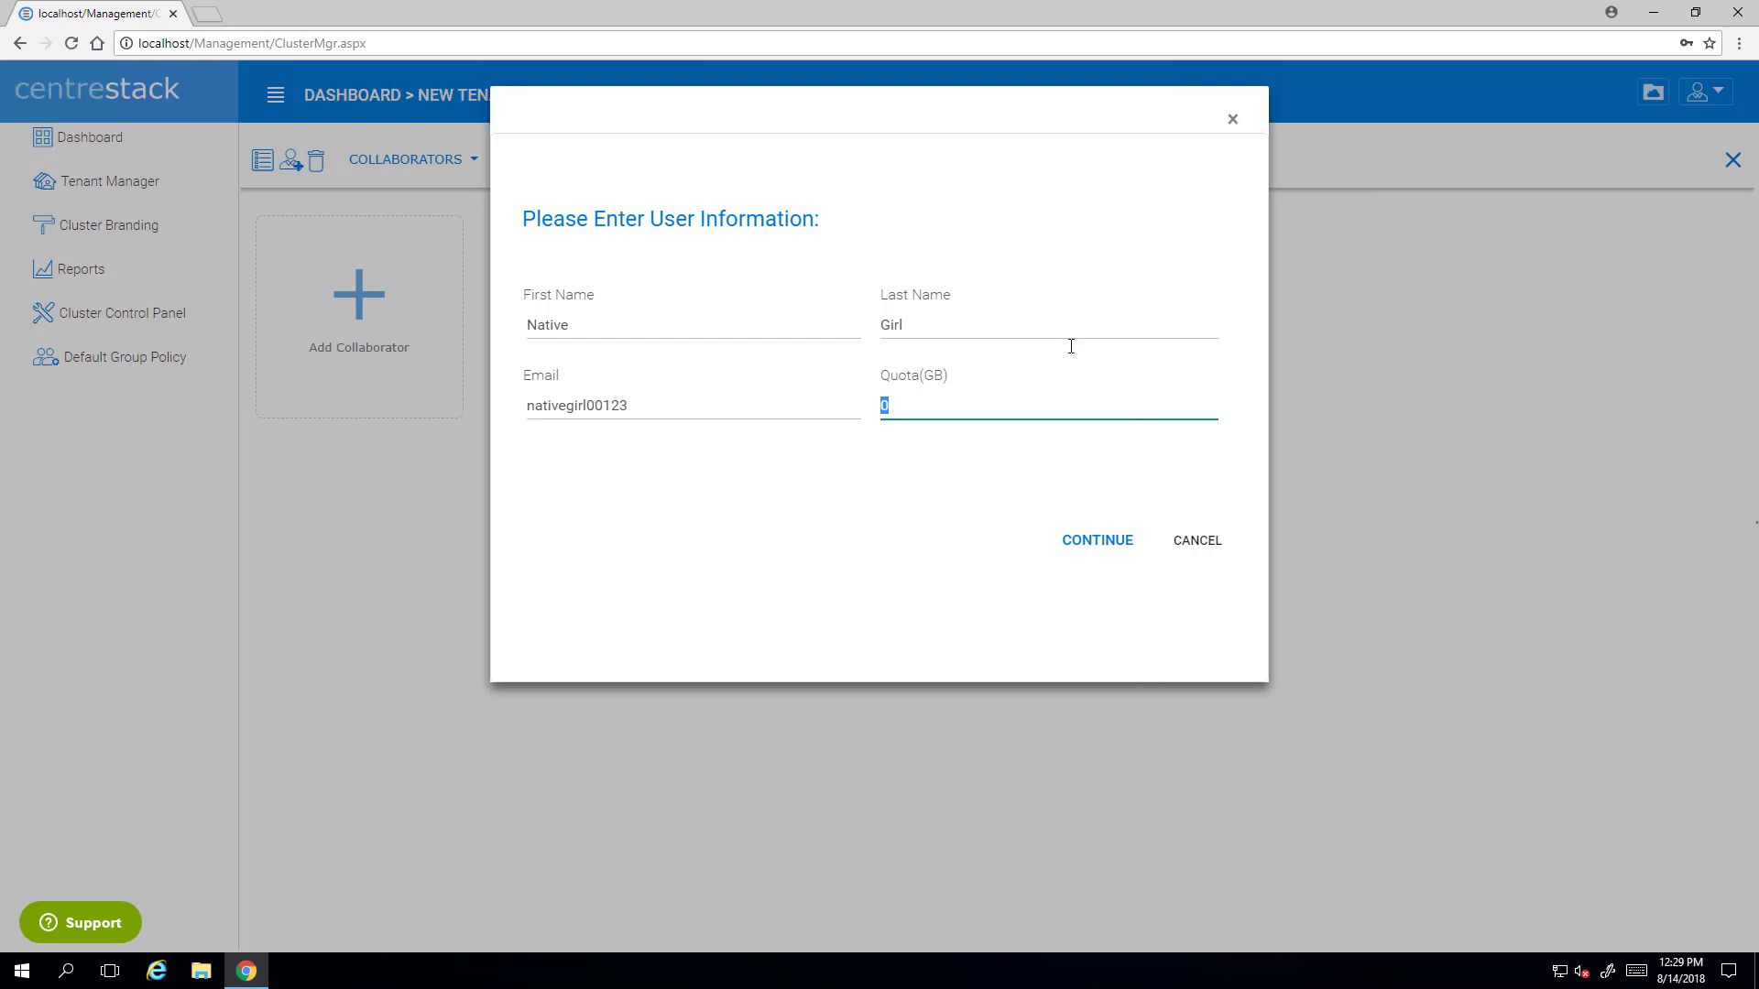
pyautogui.click(1089, 538)
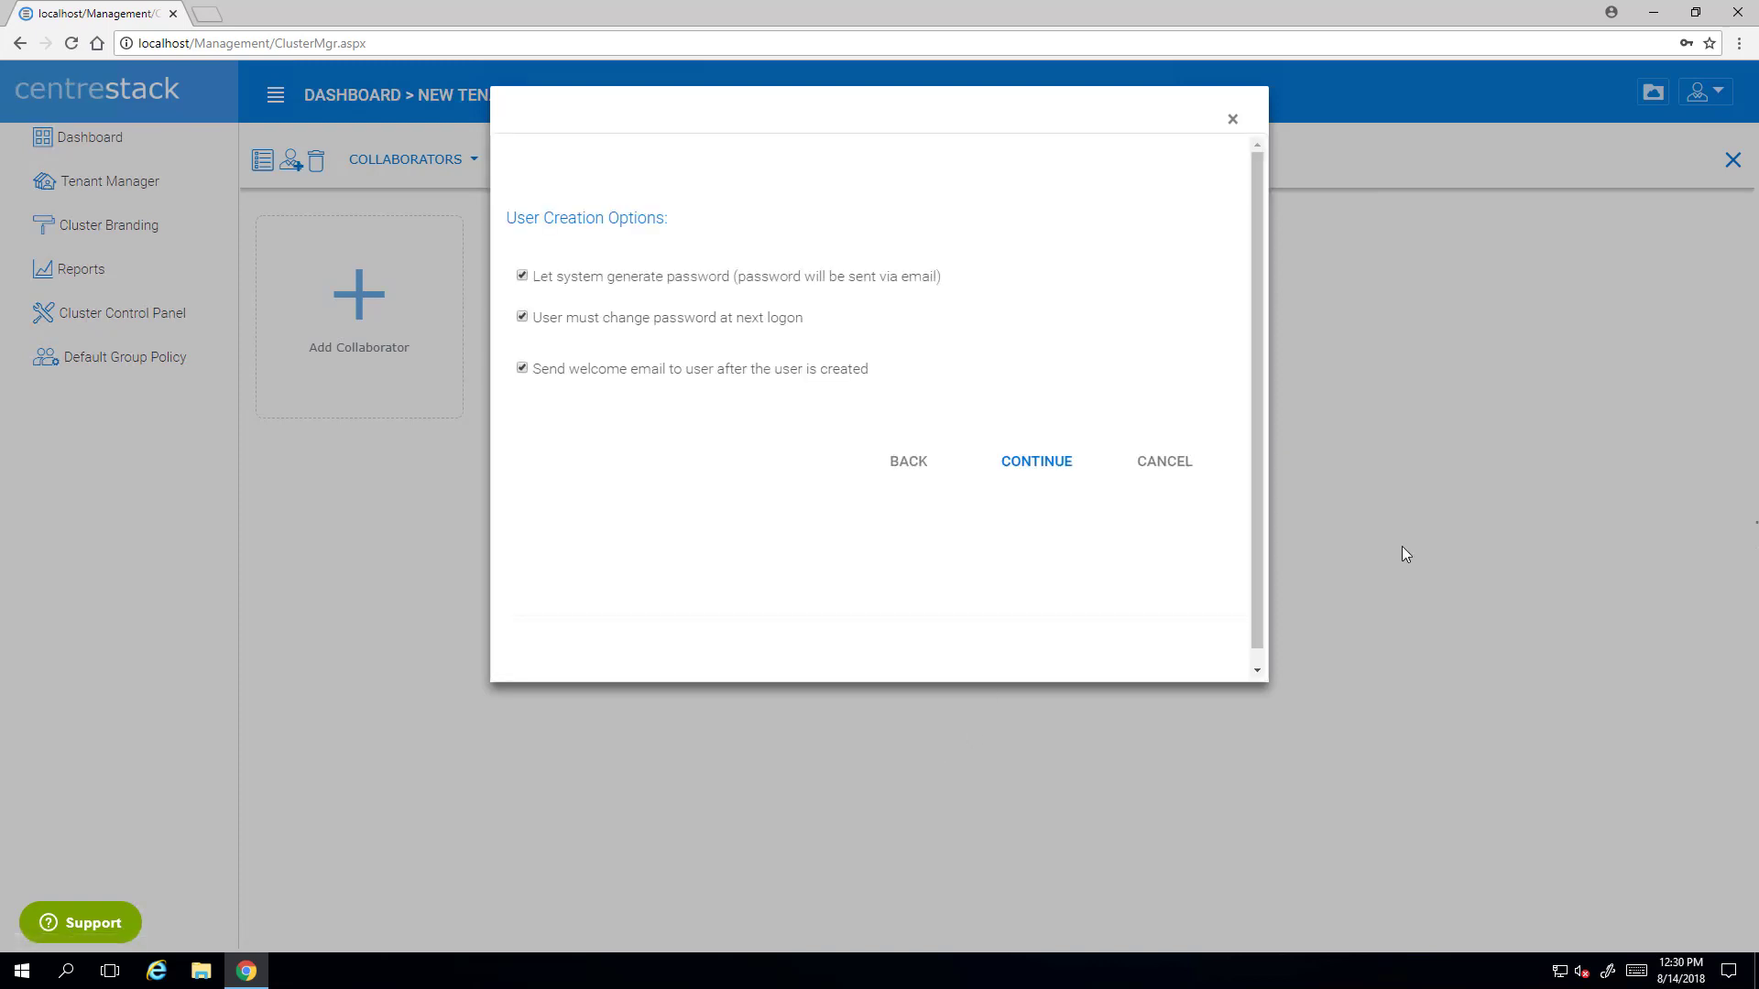
# - Set the user's password manually, with no forced password change and no welcome e-mail
pyautogui.click(522, 277)
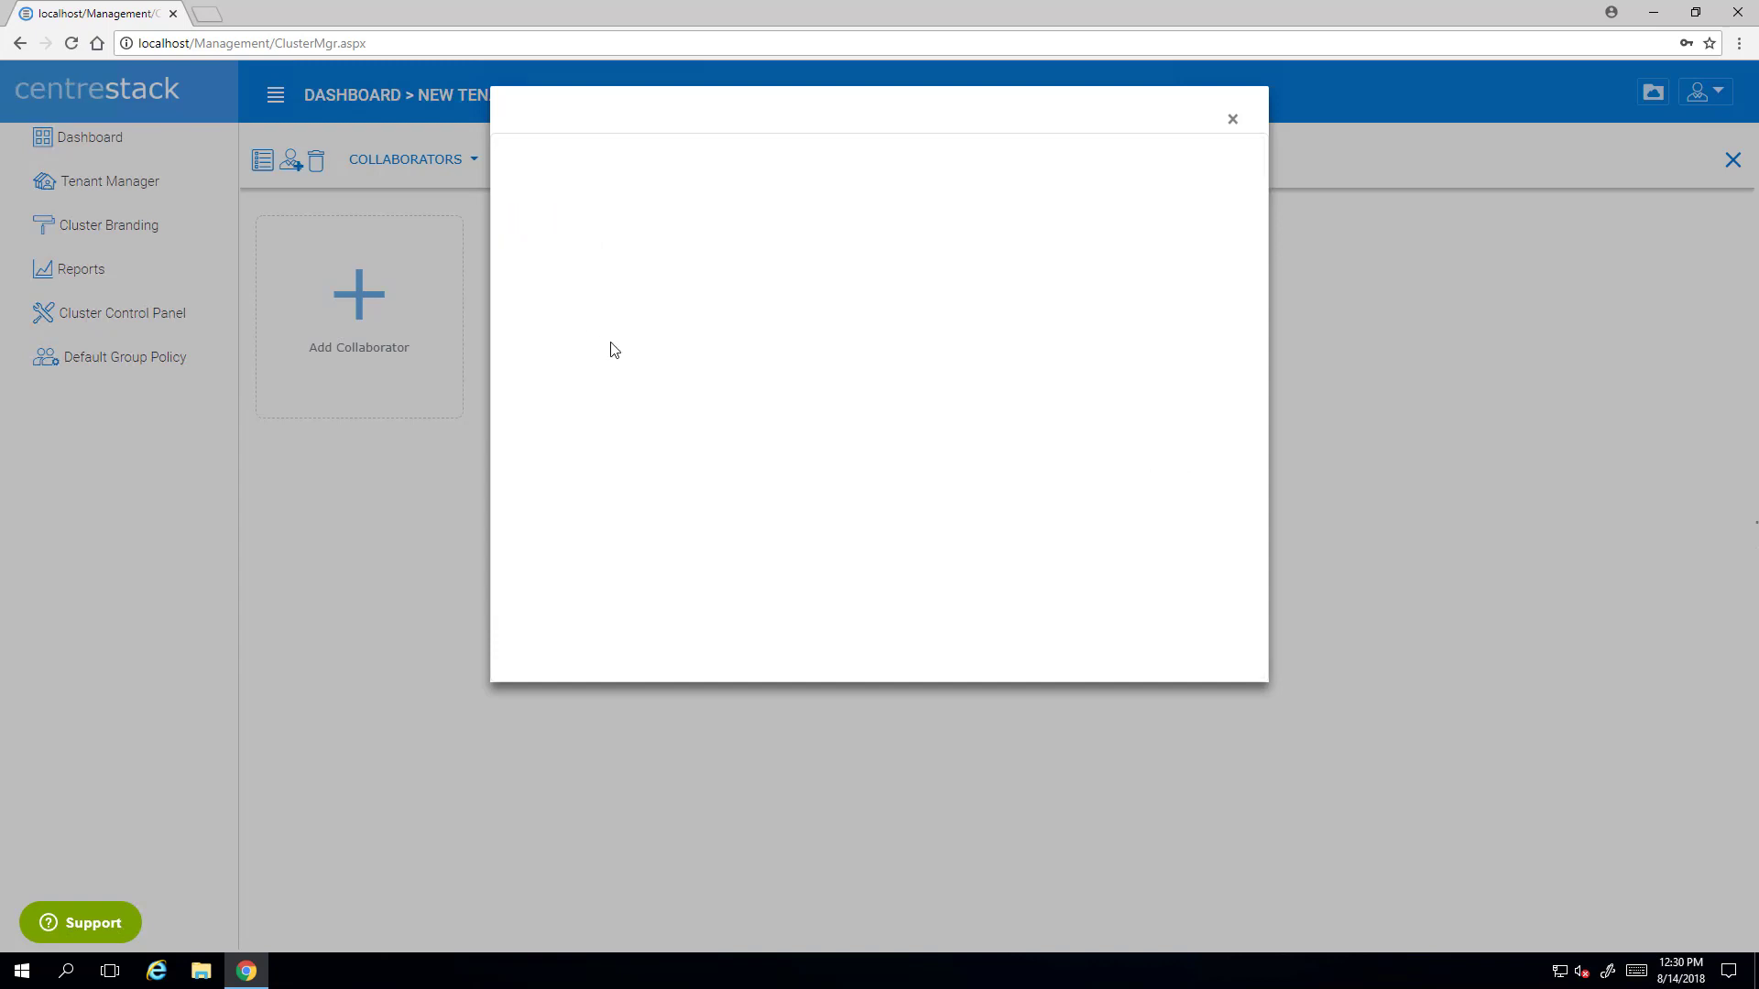
pyautogui.click(589, 337)
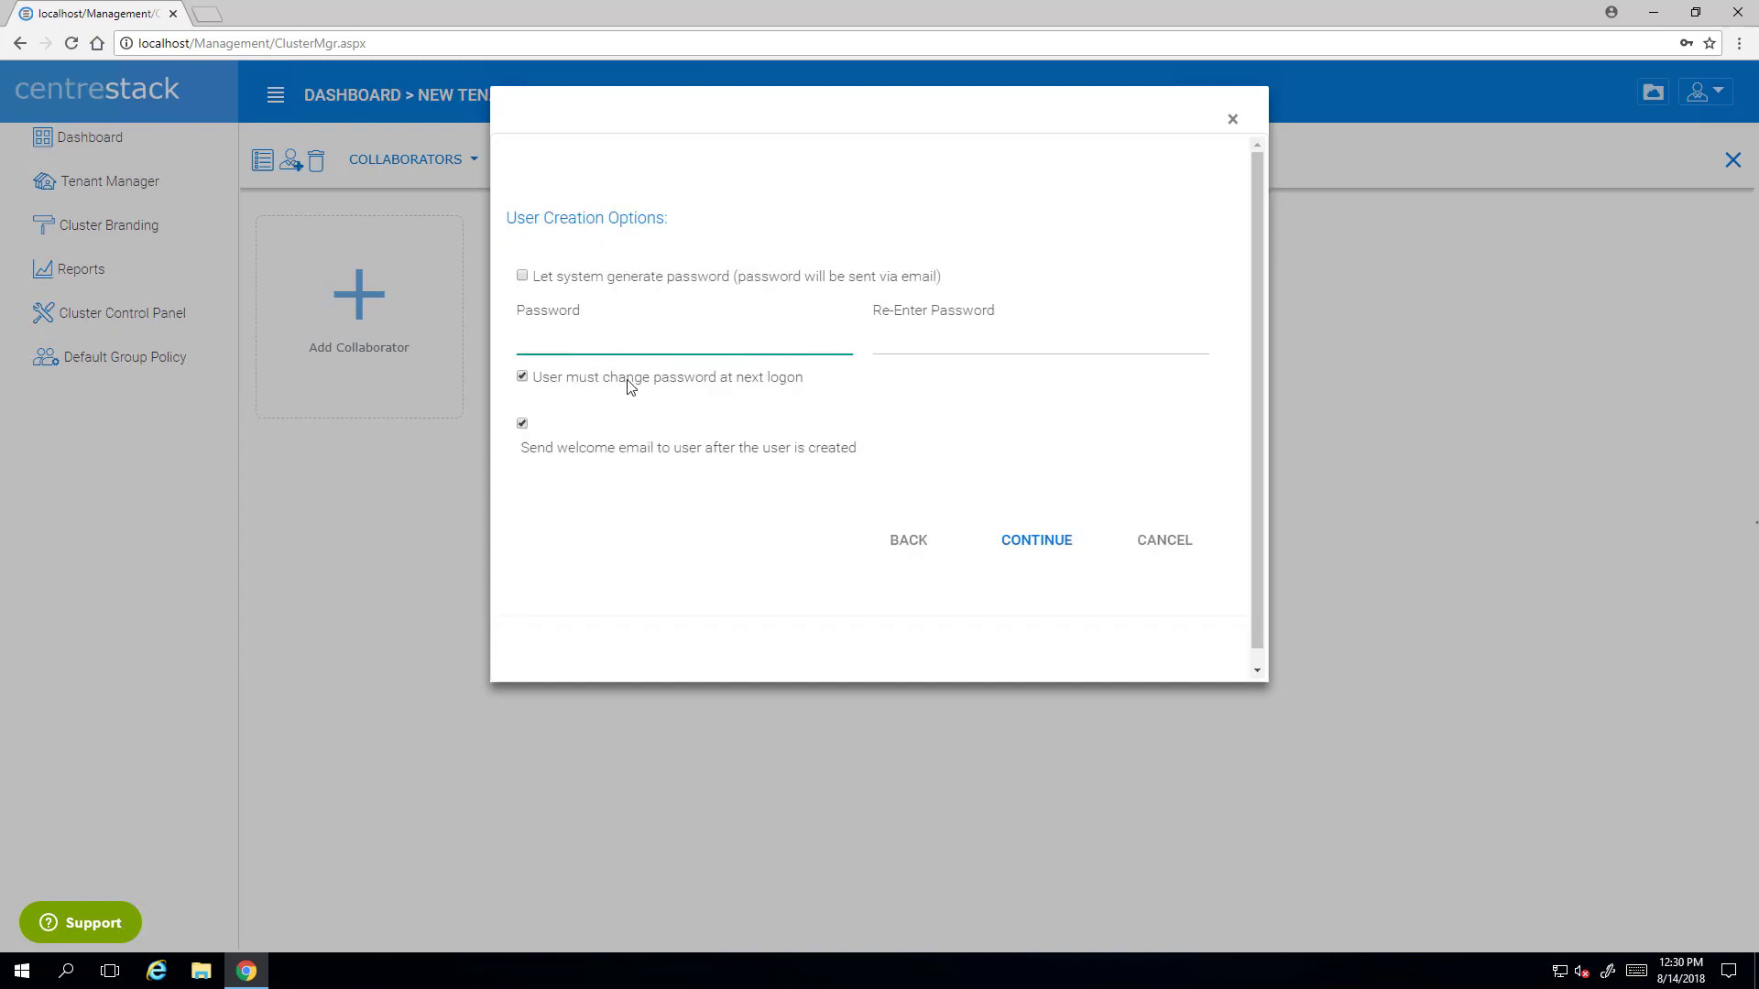
pyautogui.press('Tab')
pyautogui.write('••••••')
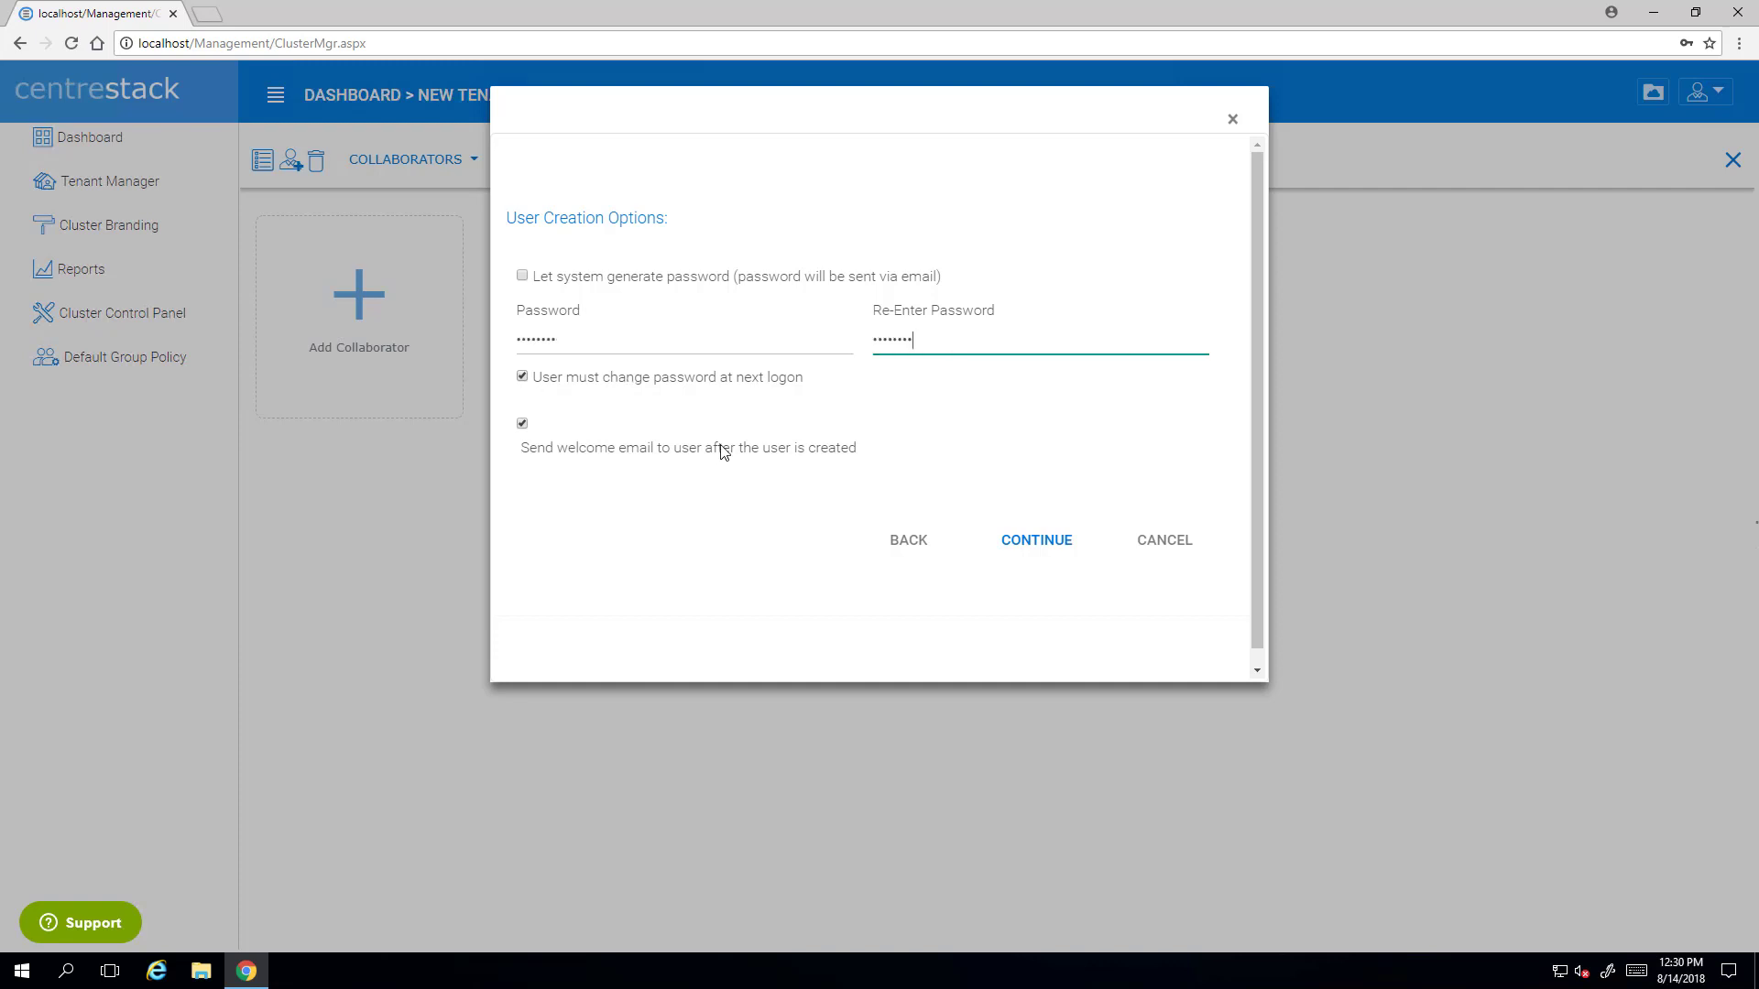
pyautogui.click(522, 376)
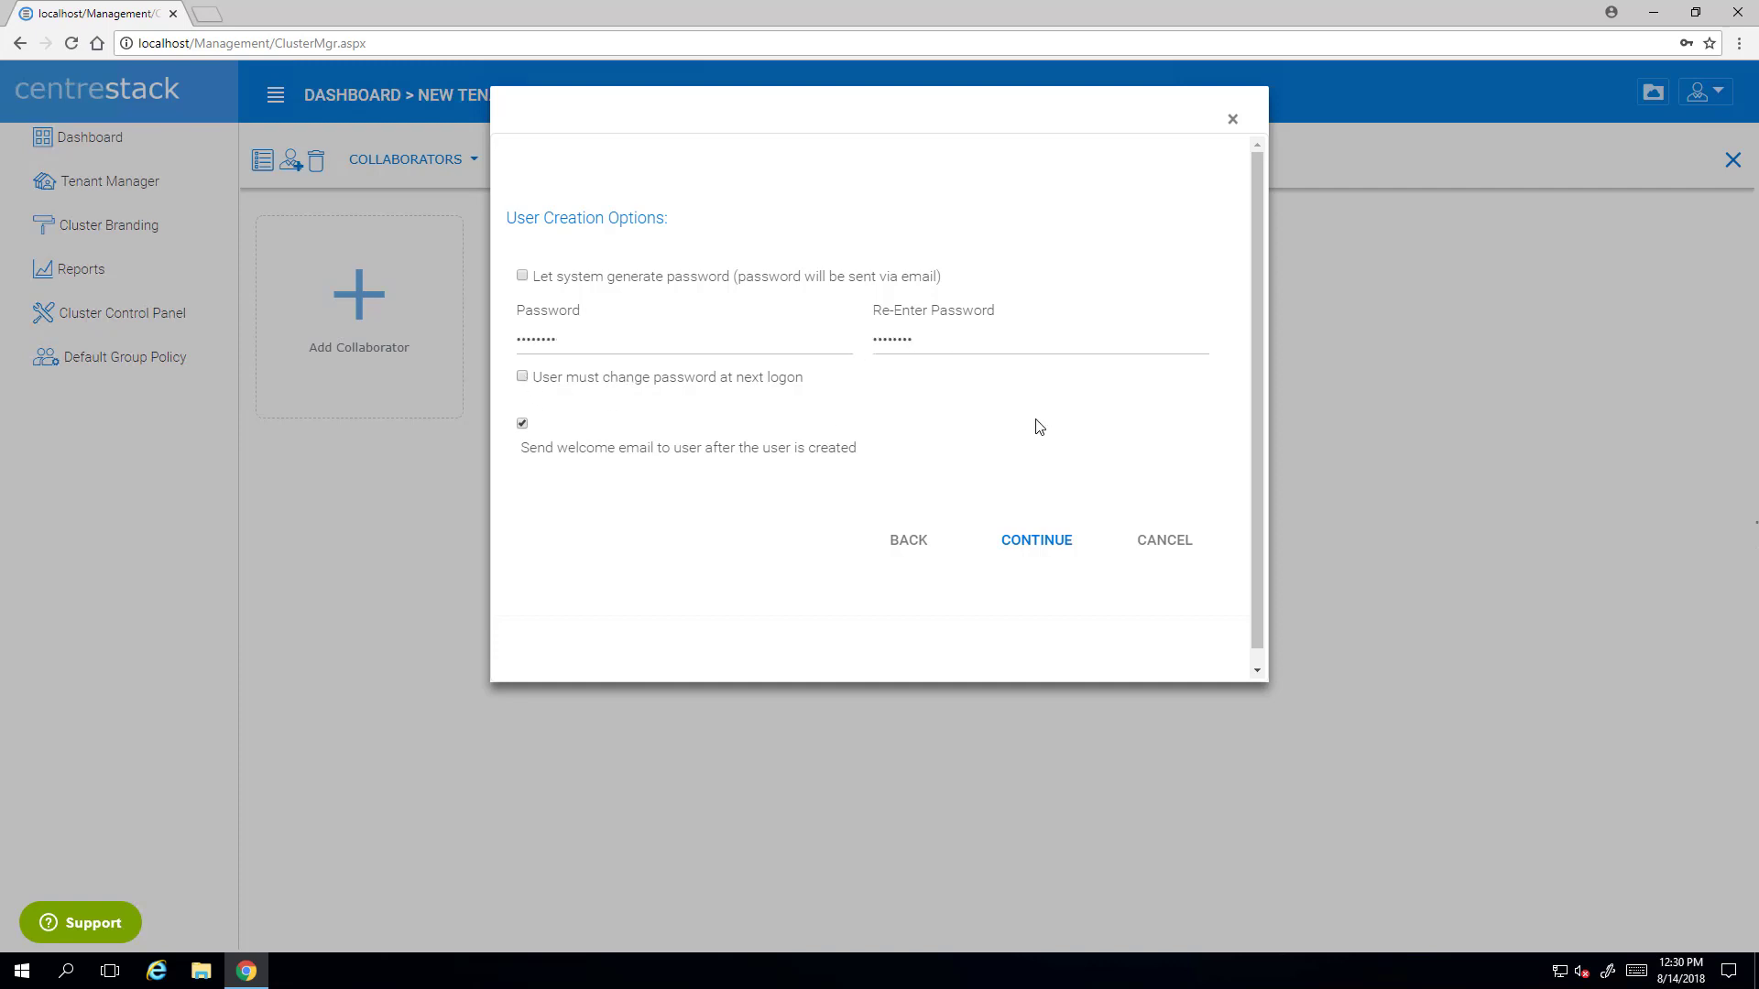
pyautogui.click(521, 425)
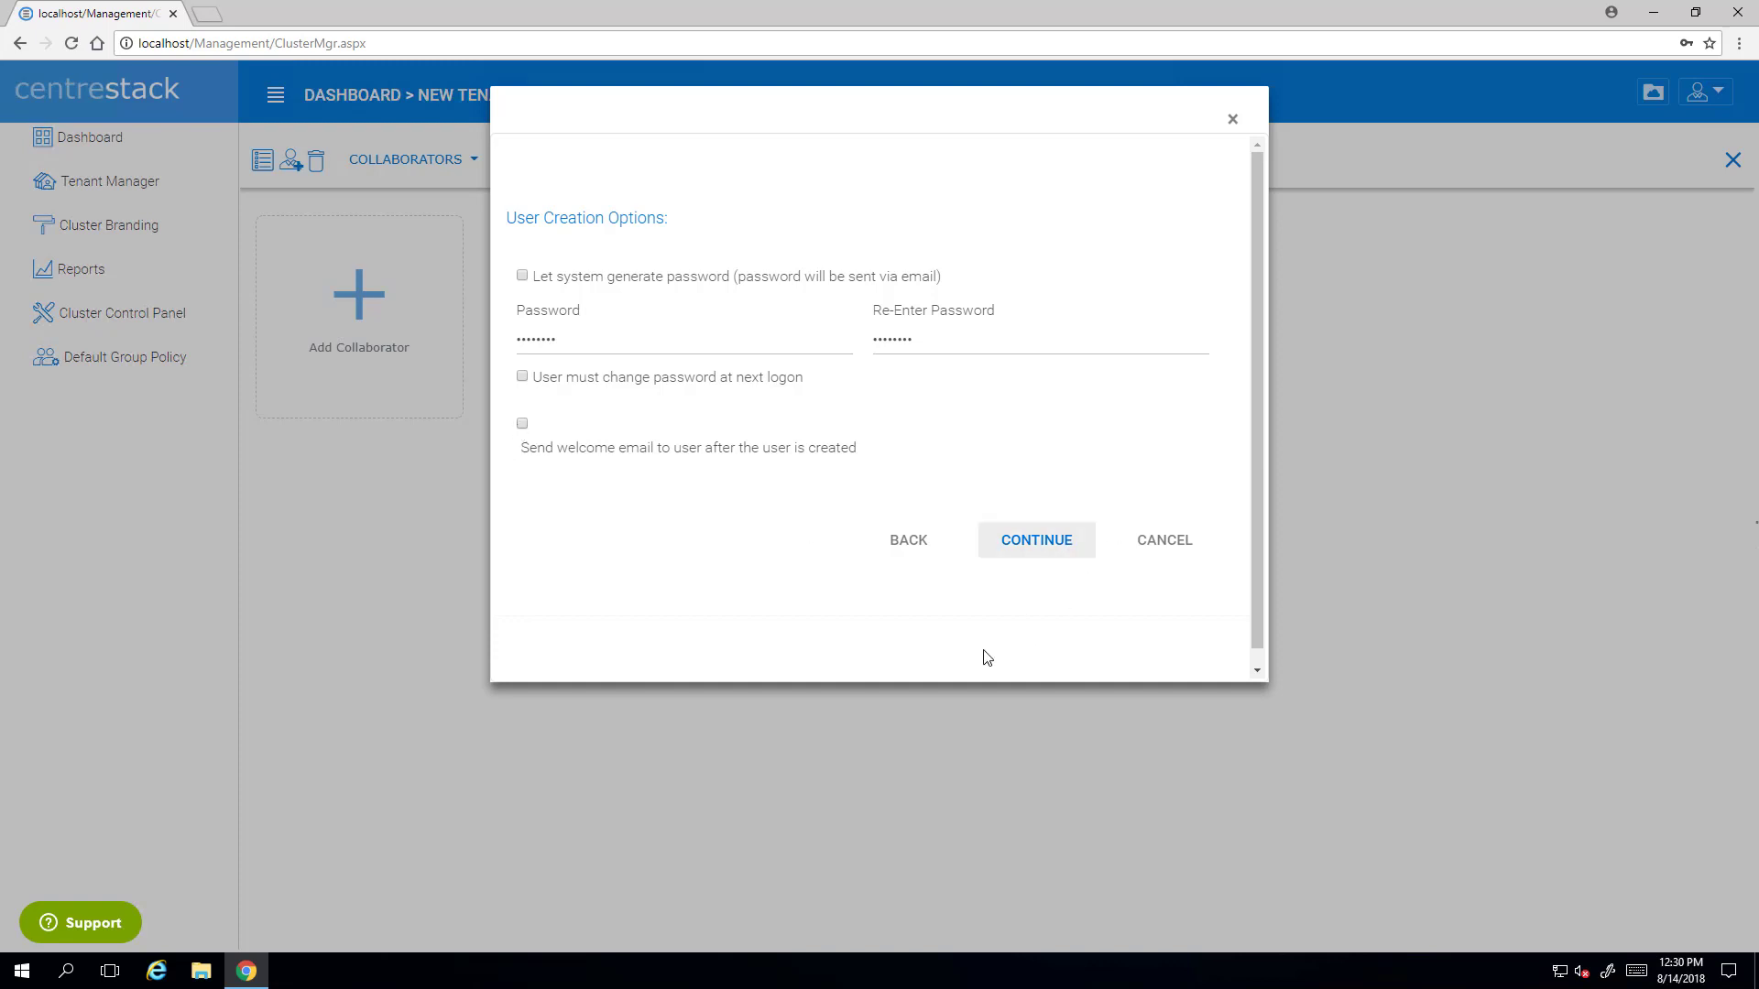
pyautogui.click(1012, 548)
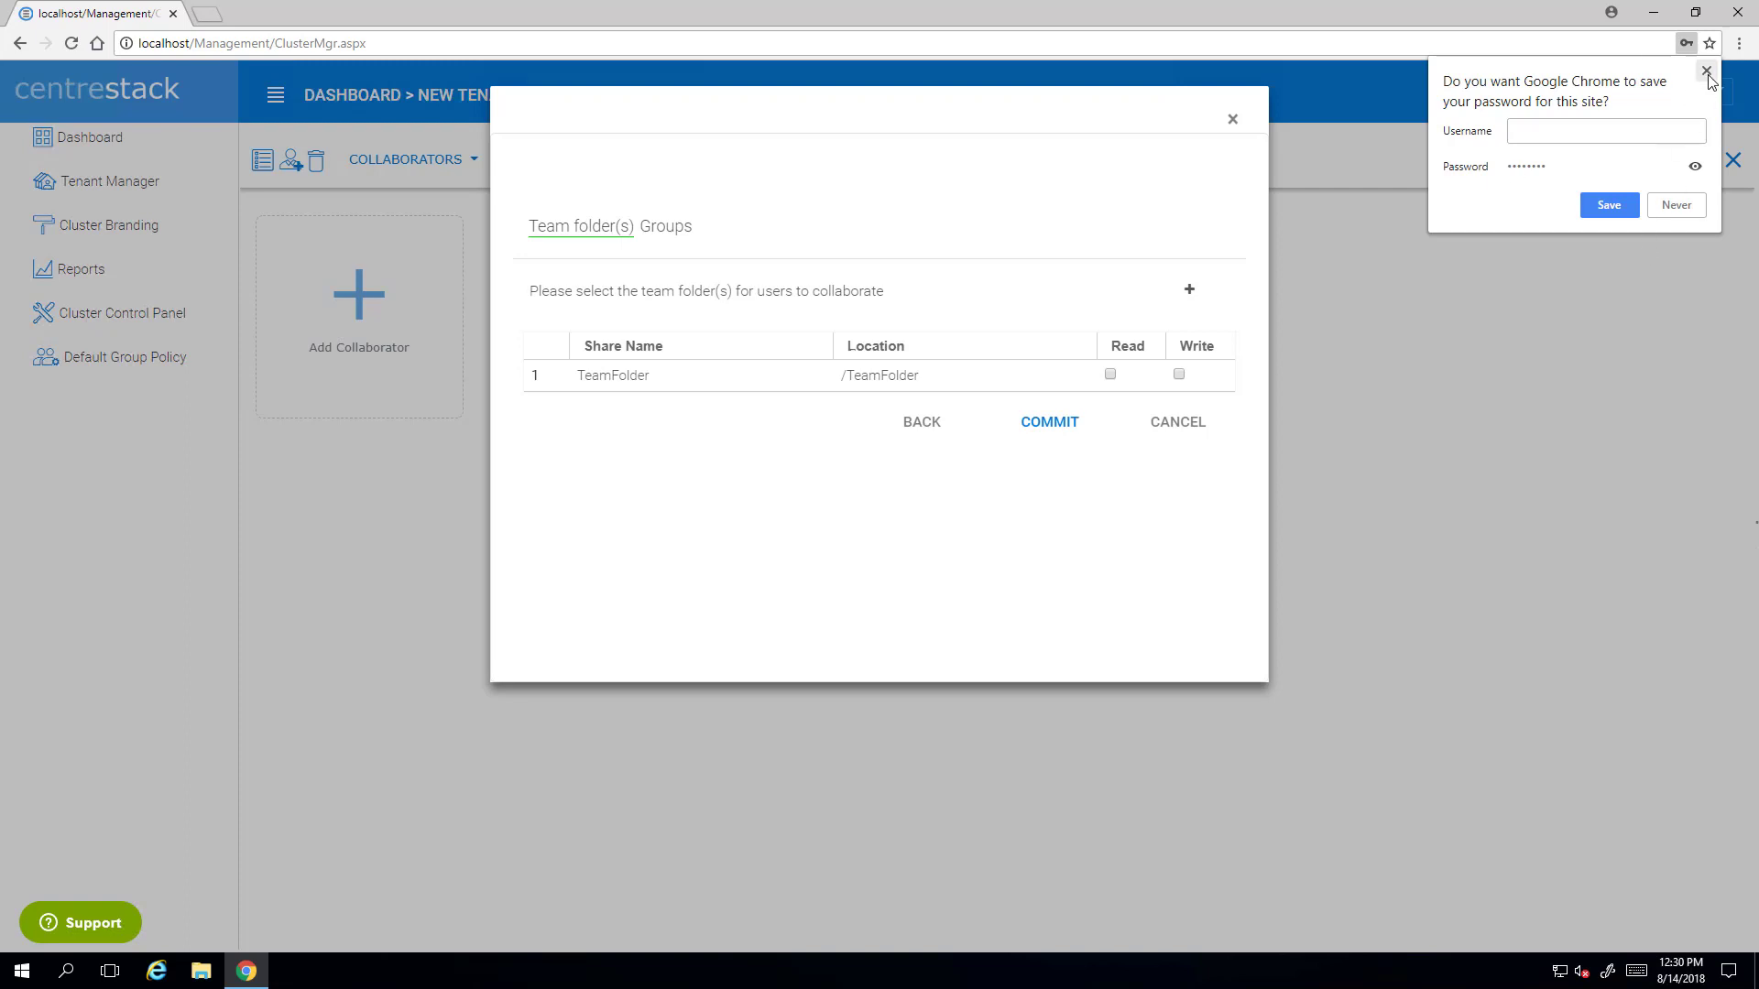
# - Grant the user Read and Write access on TeamFolder, commit it, and close the ACME CLOUD dialog
pyautogui.click(1706, 70)
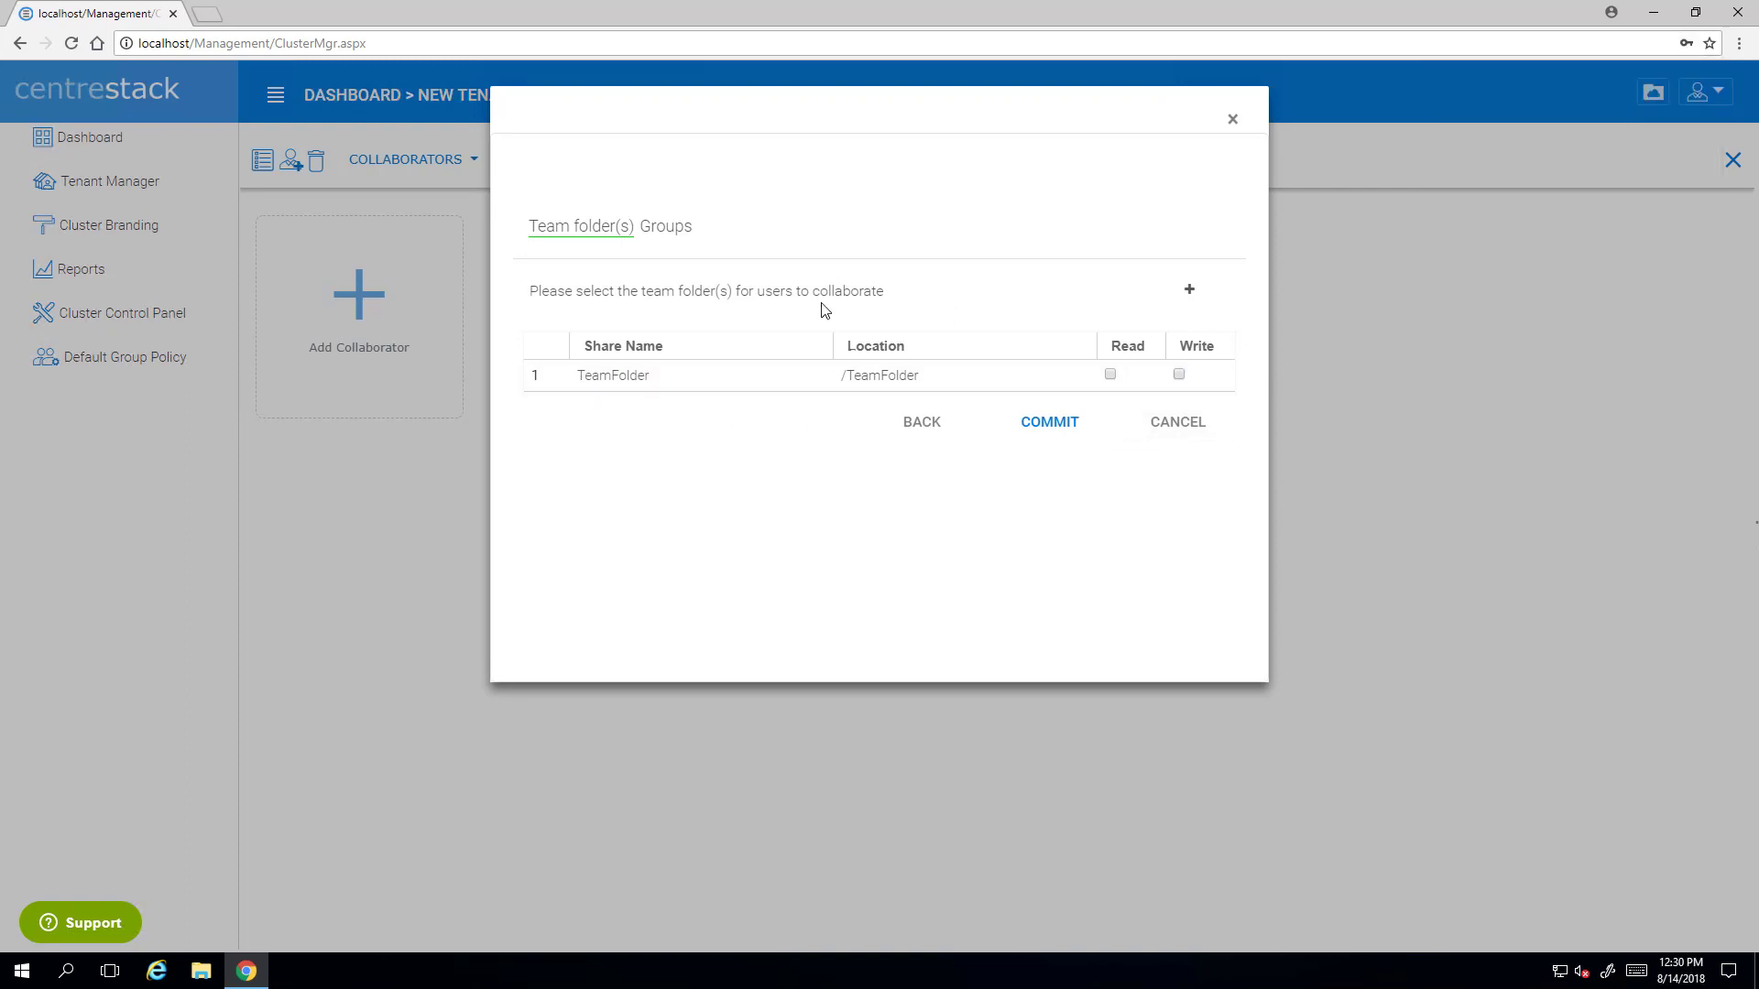
pyautogui.click(1112, 376)
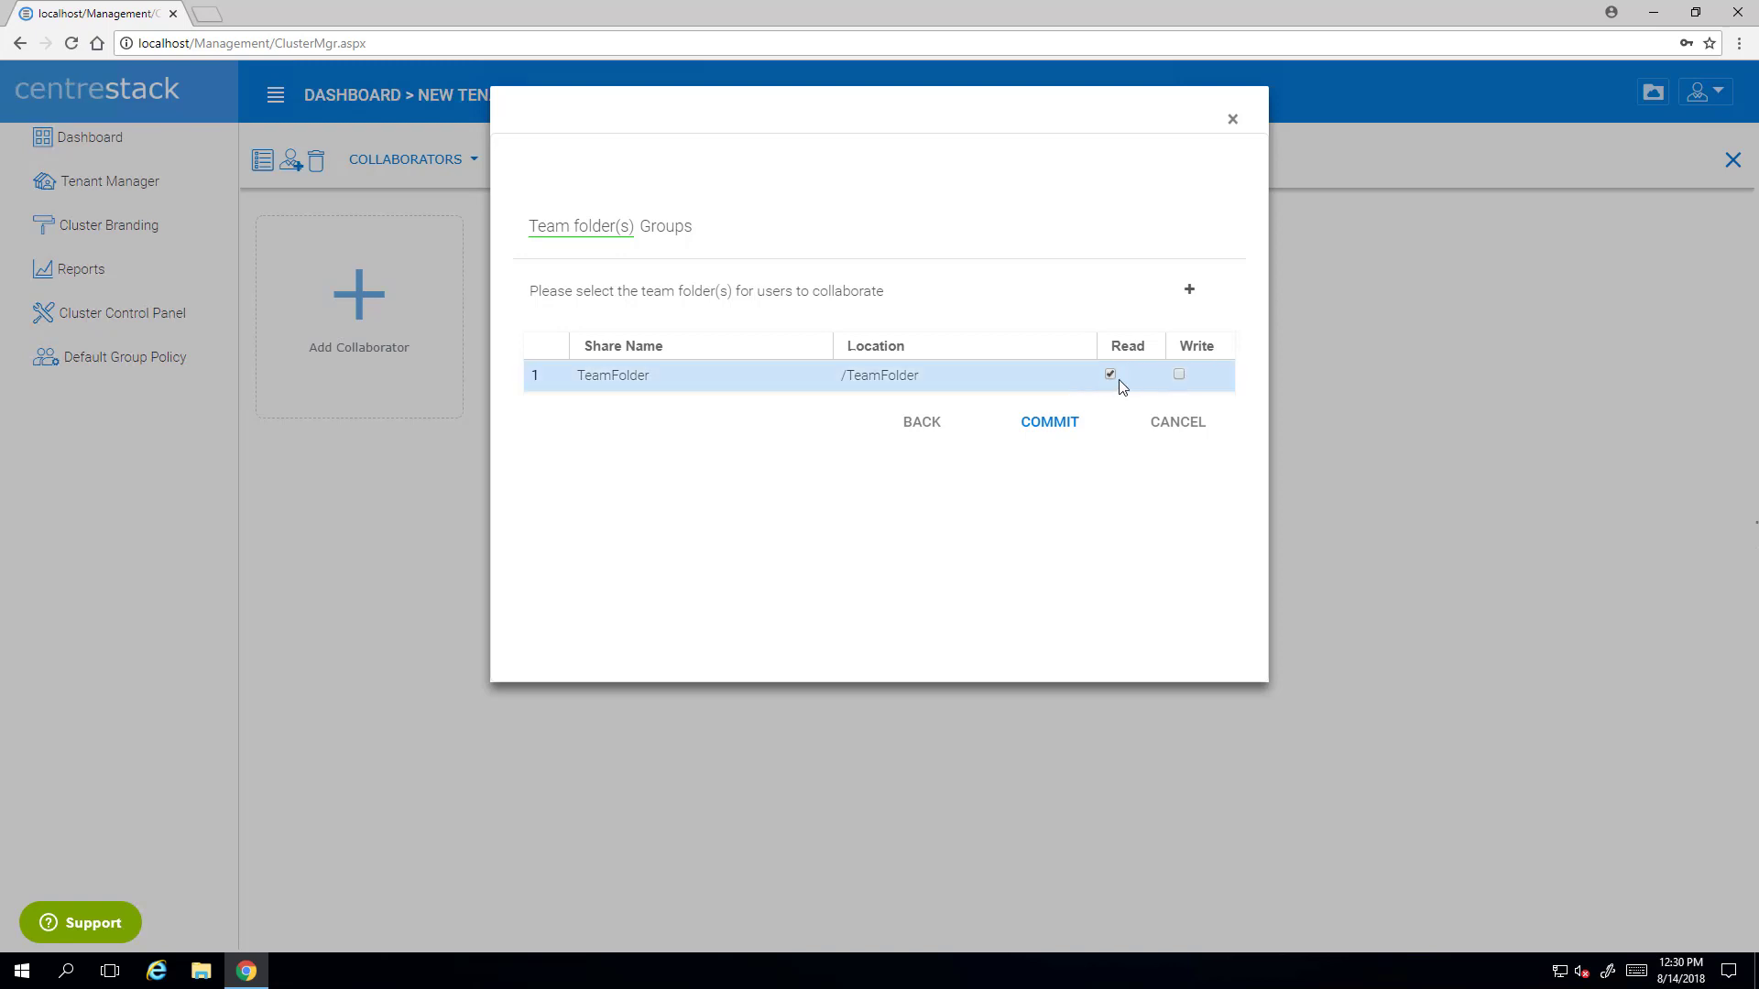
pyautogui.click(1178, 375)
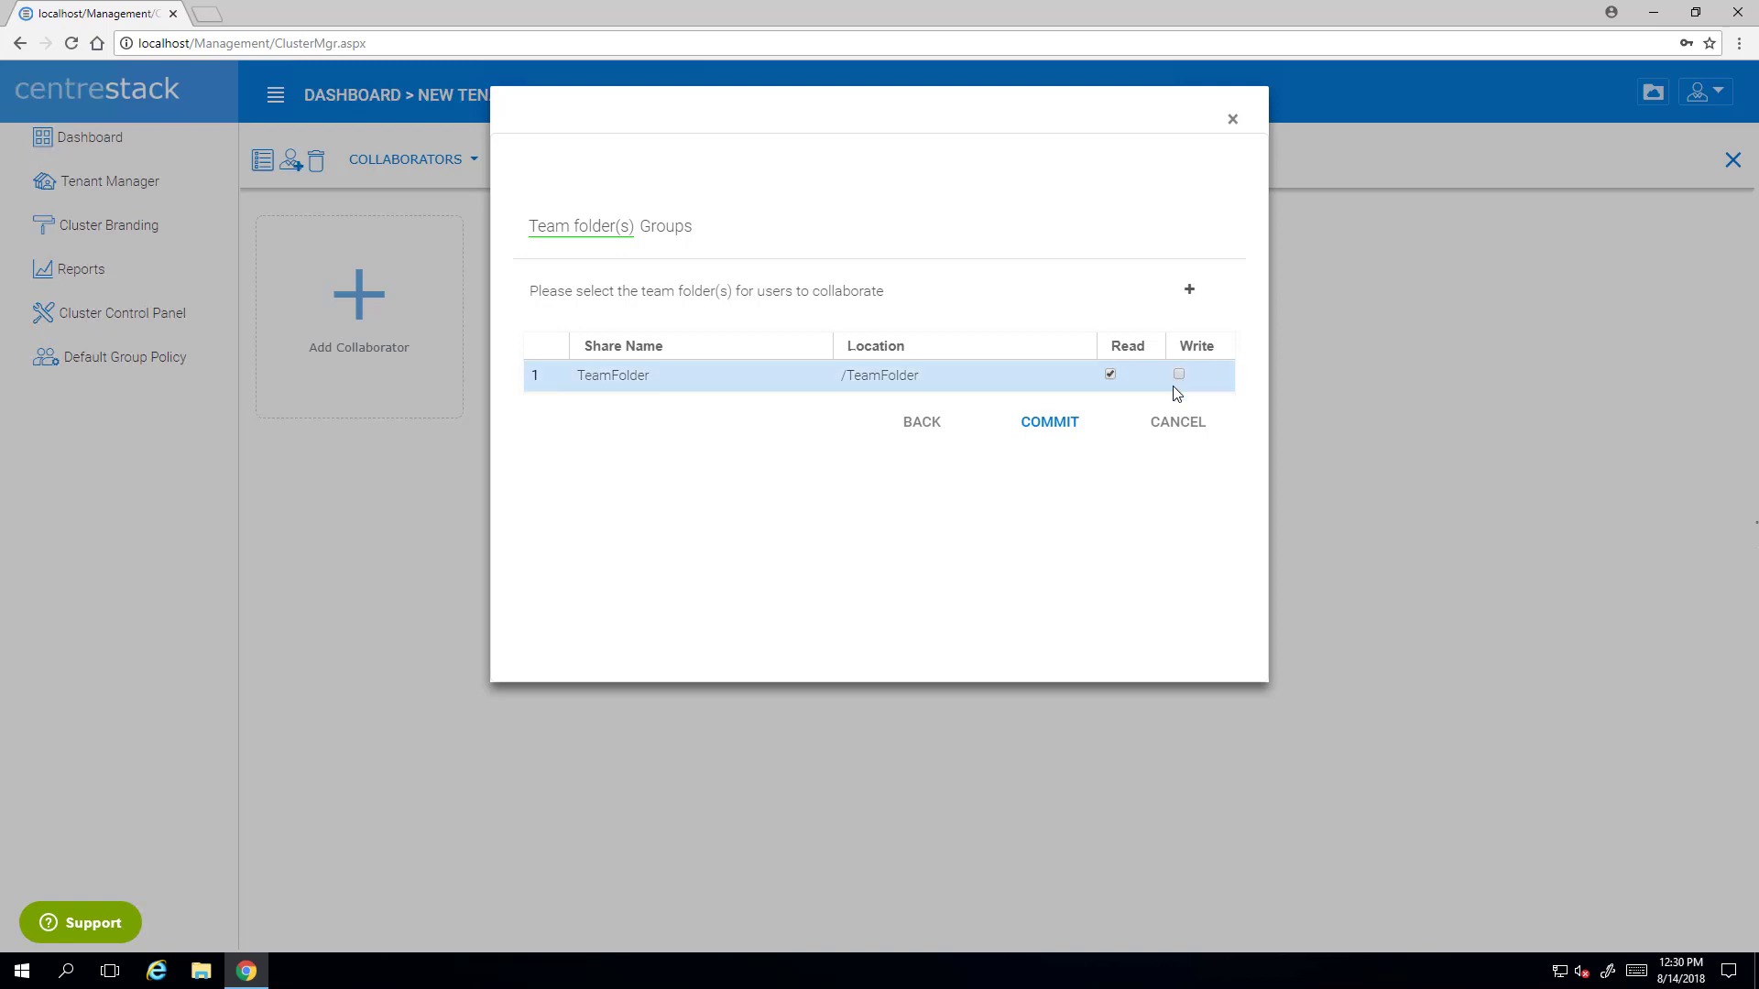
pyautogui.click(1044, 431)
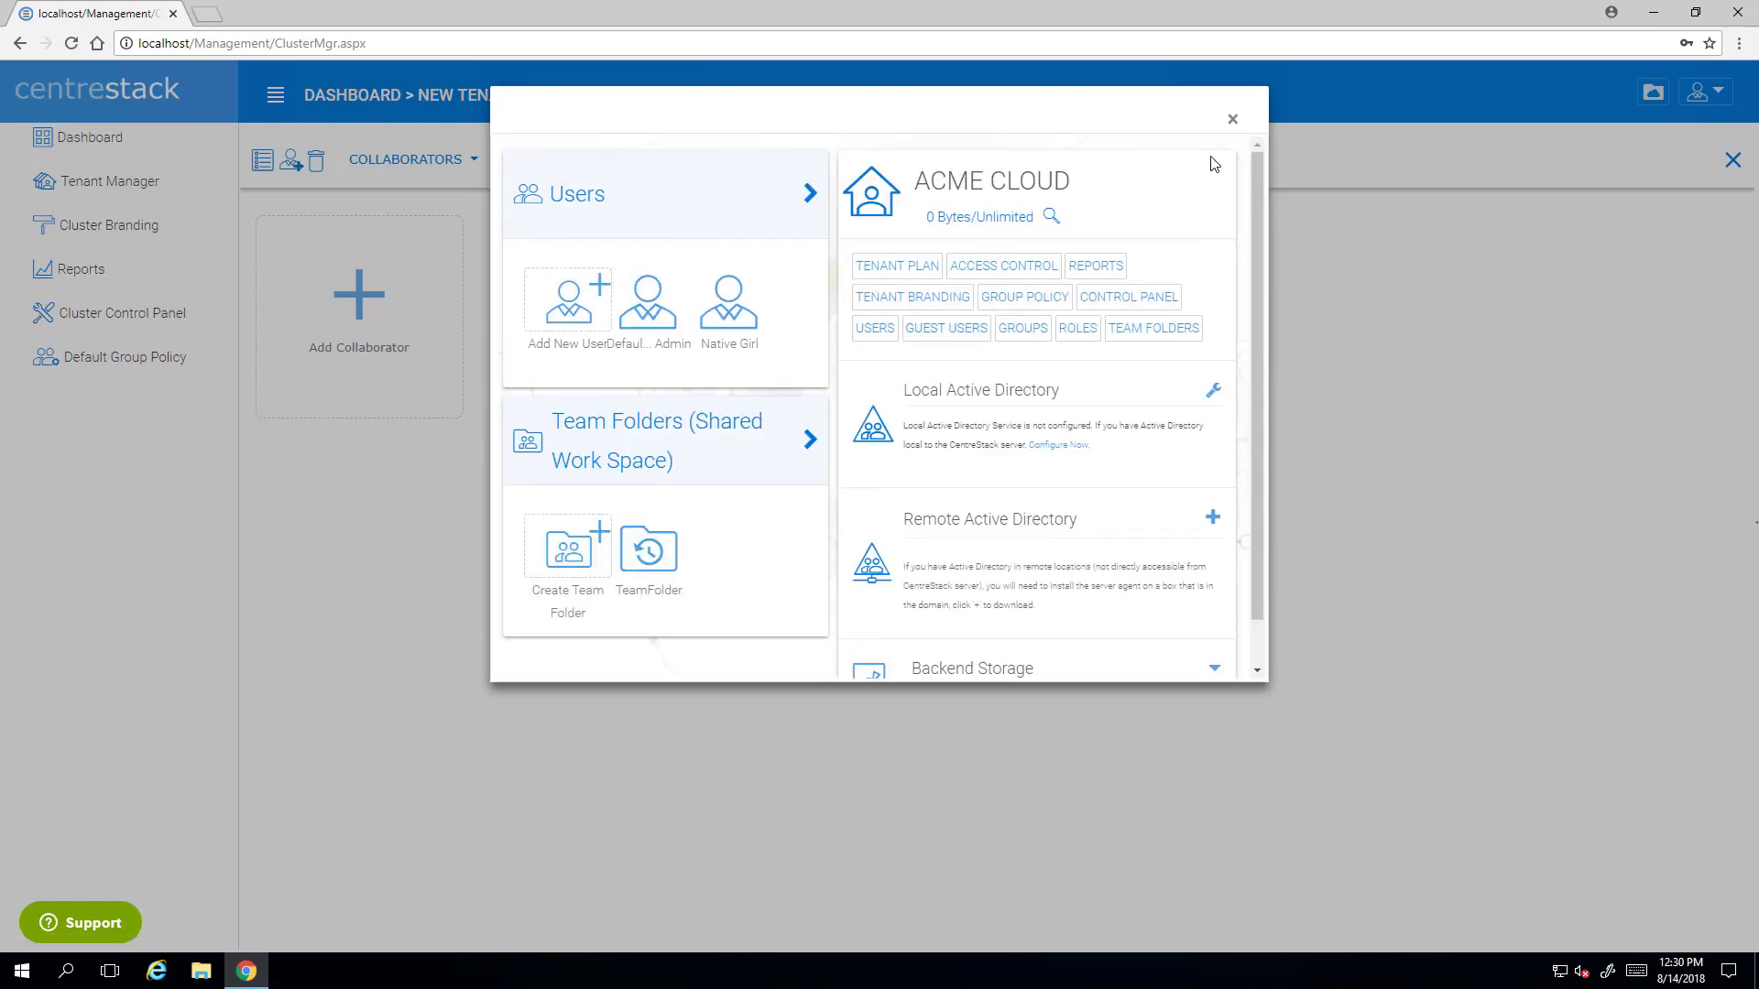
pyautogui.click(1232, 121)
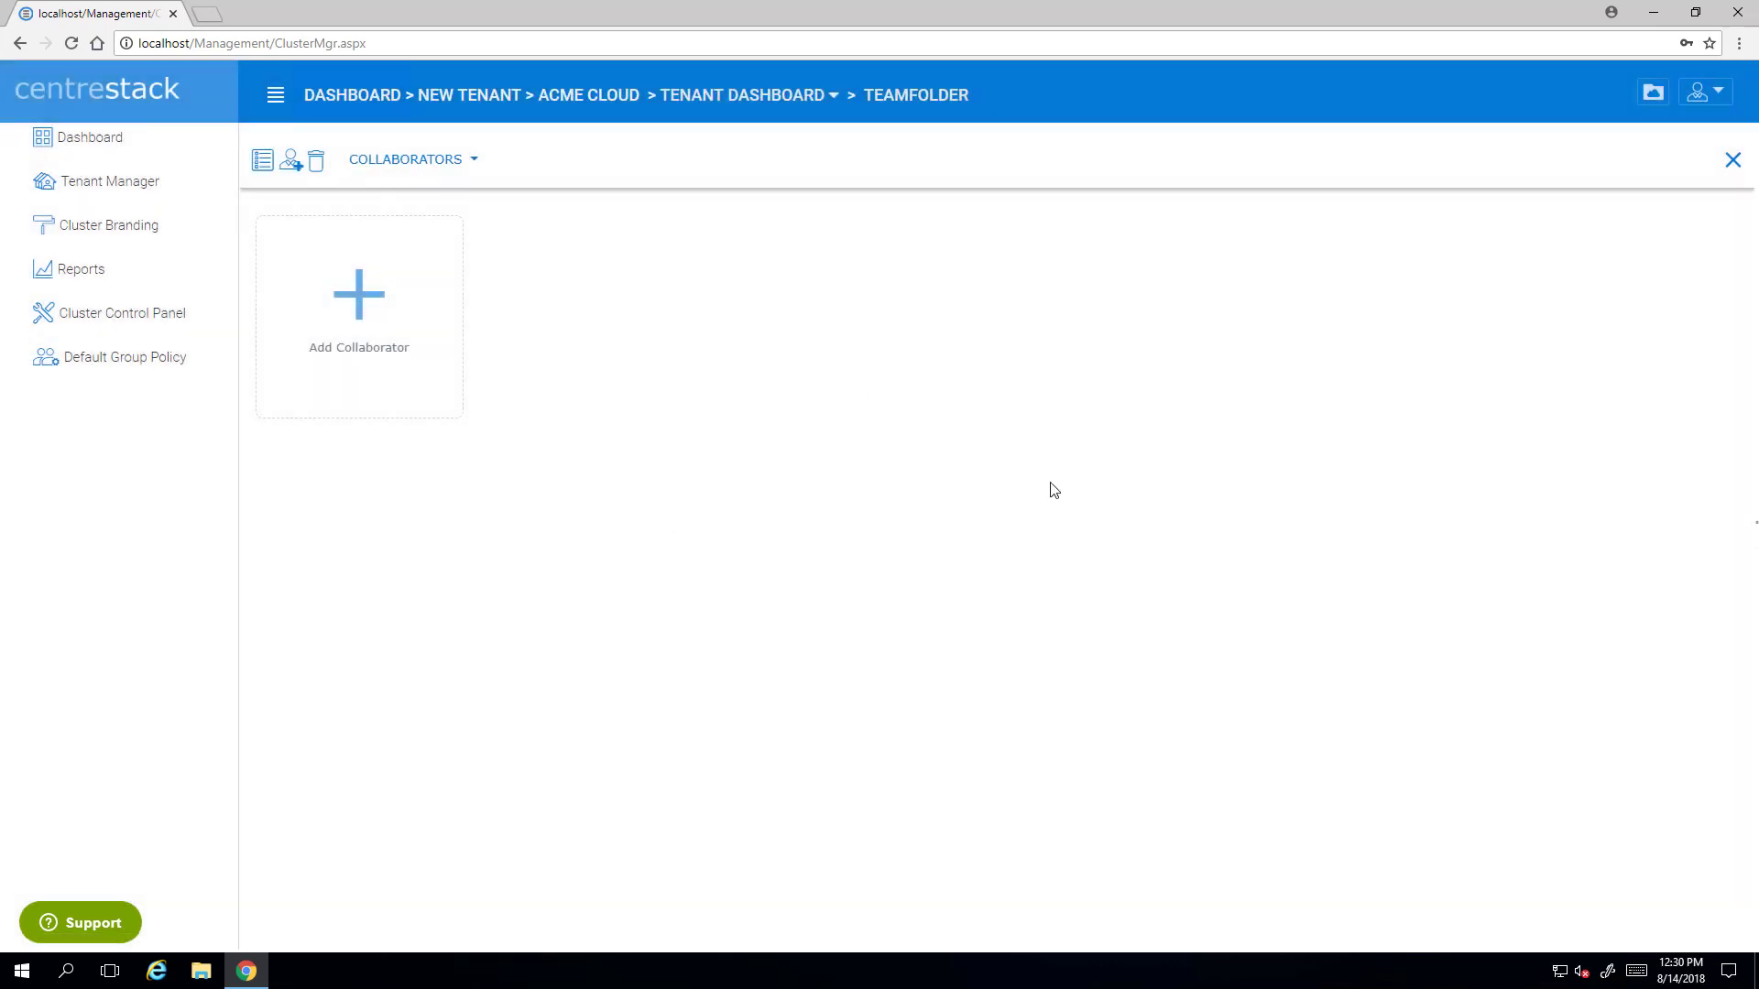
# - Reload the page and reopen TeamFolder from the ACME CLOUD dashboard, listing its settings sections
pyautogui.rightClick(578, 356)
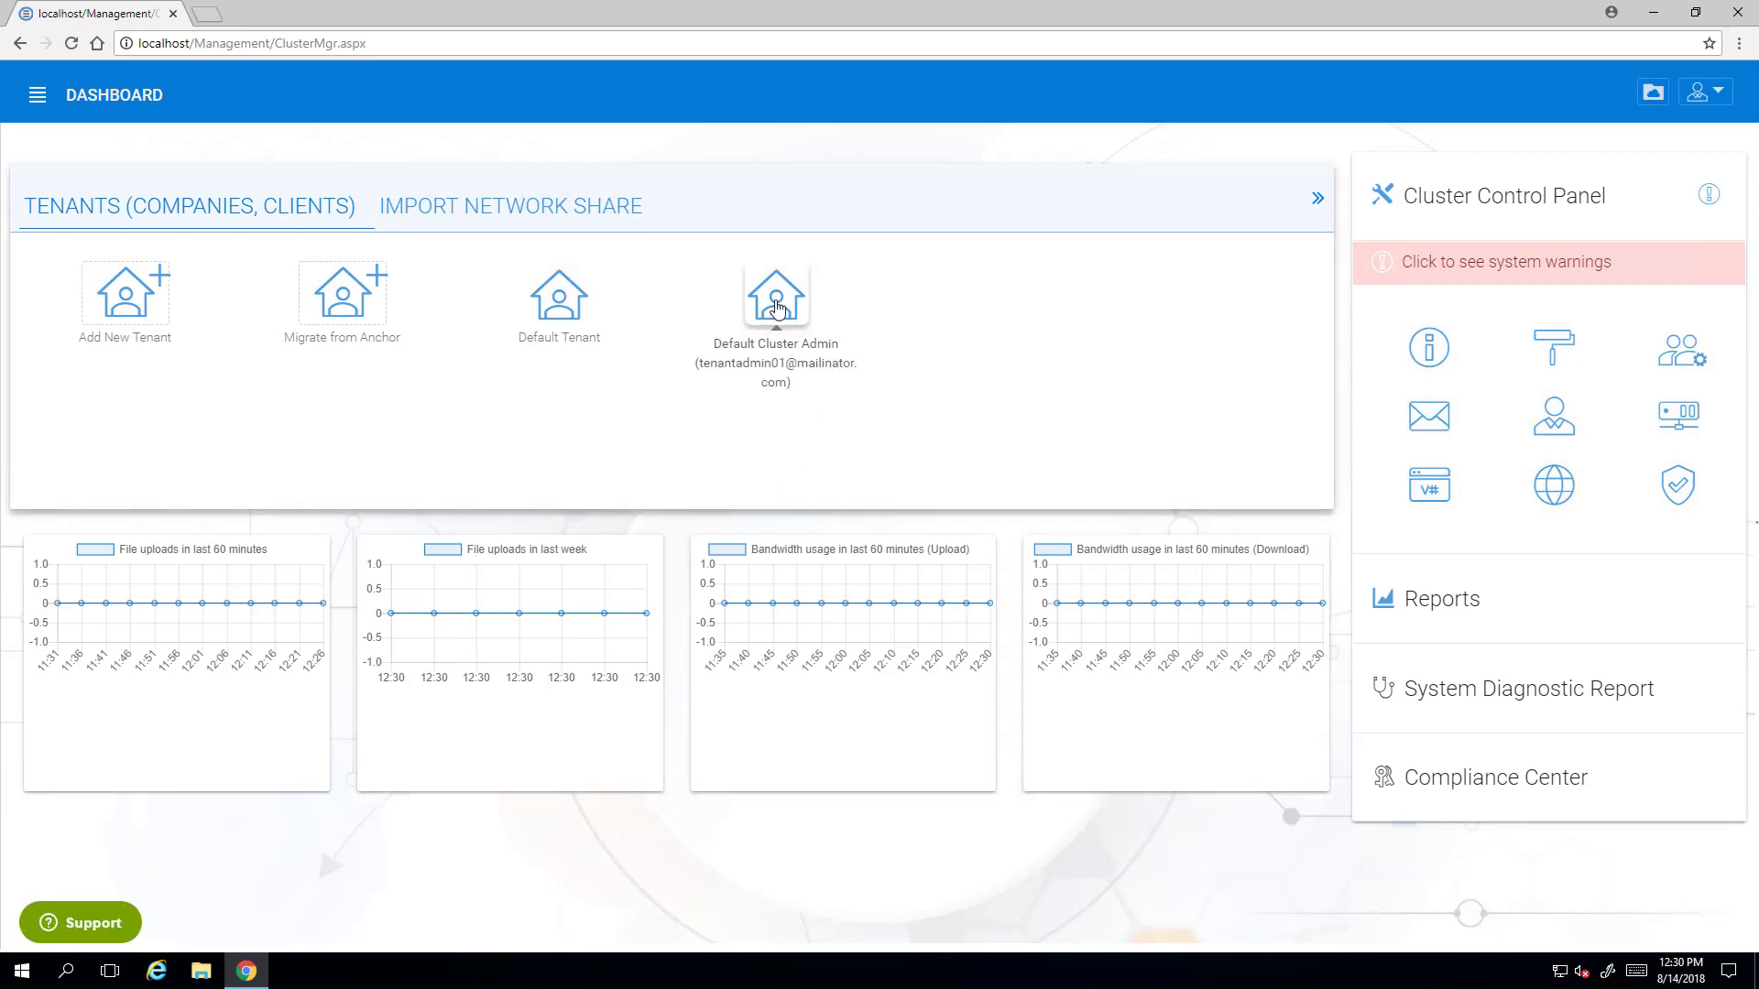
pyautogui.click(776, 311)
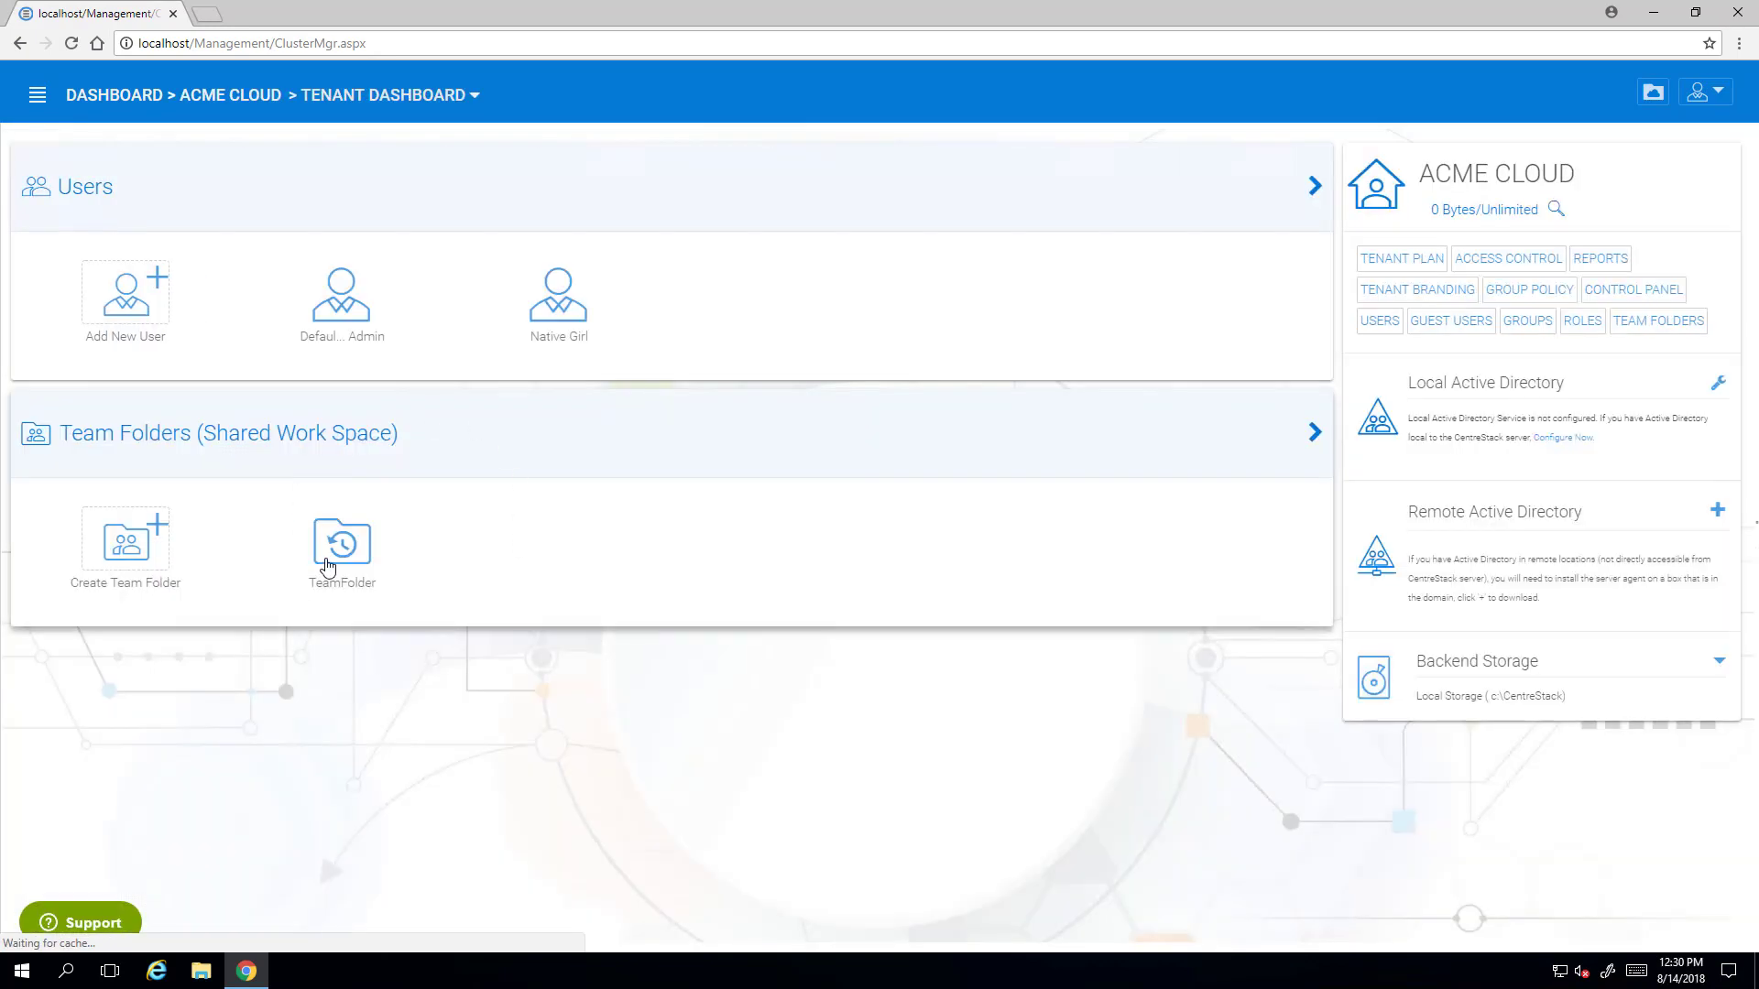
pyautogui.click(343, 549)
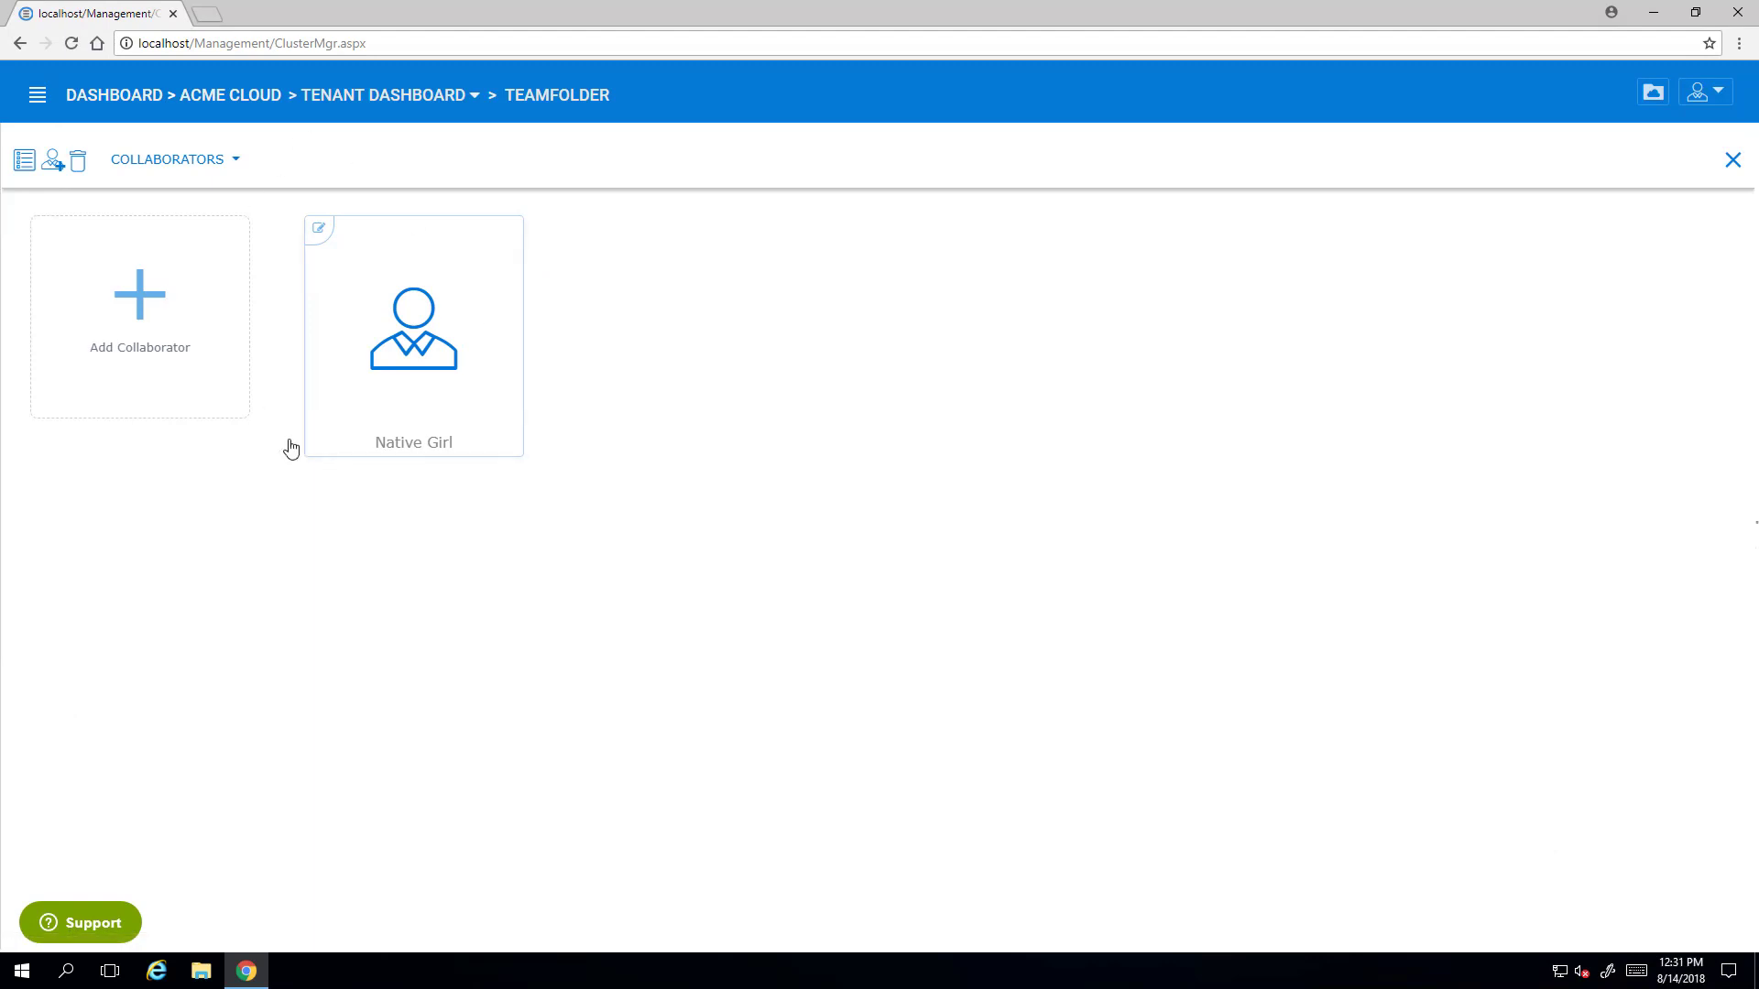
pyautogui.click(199, 163)
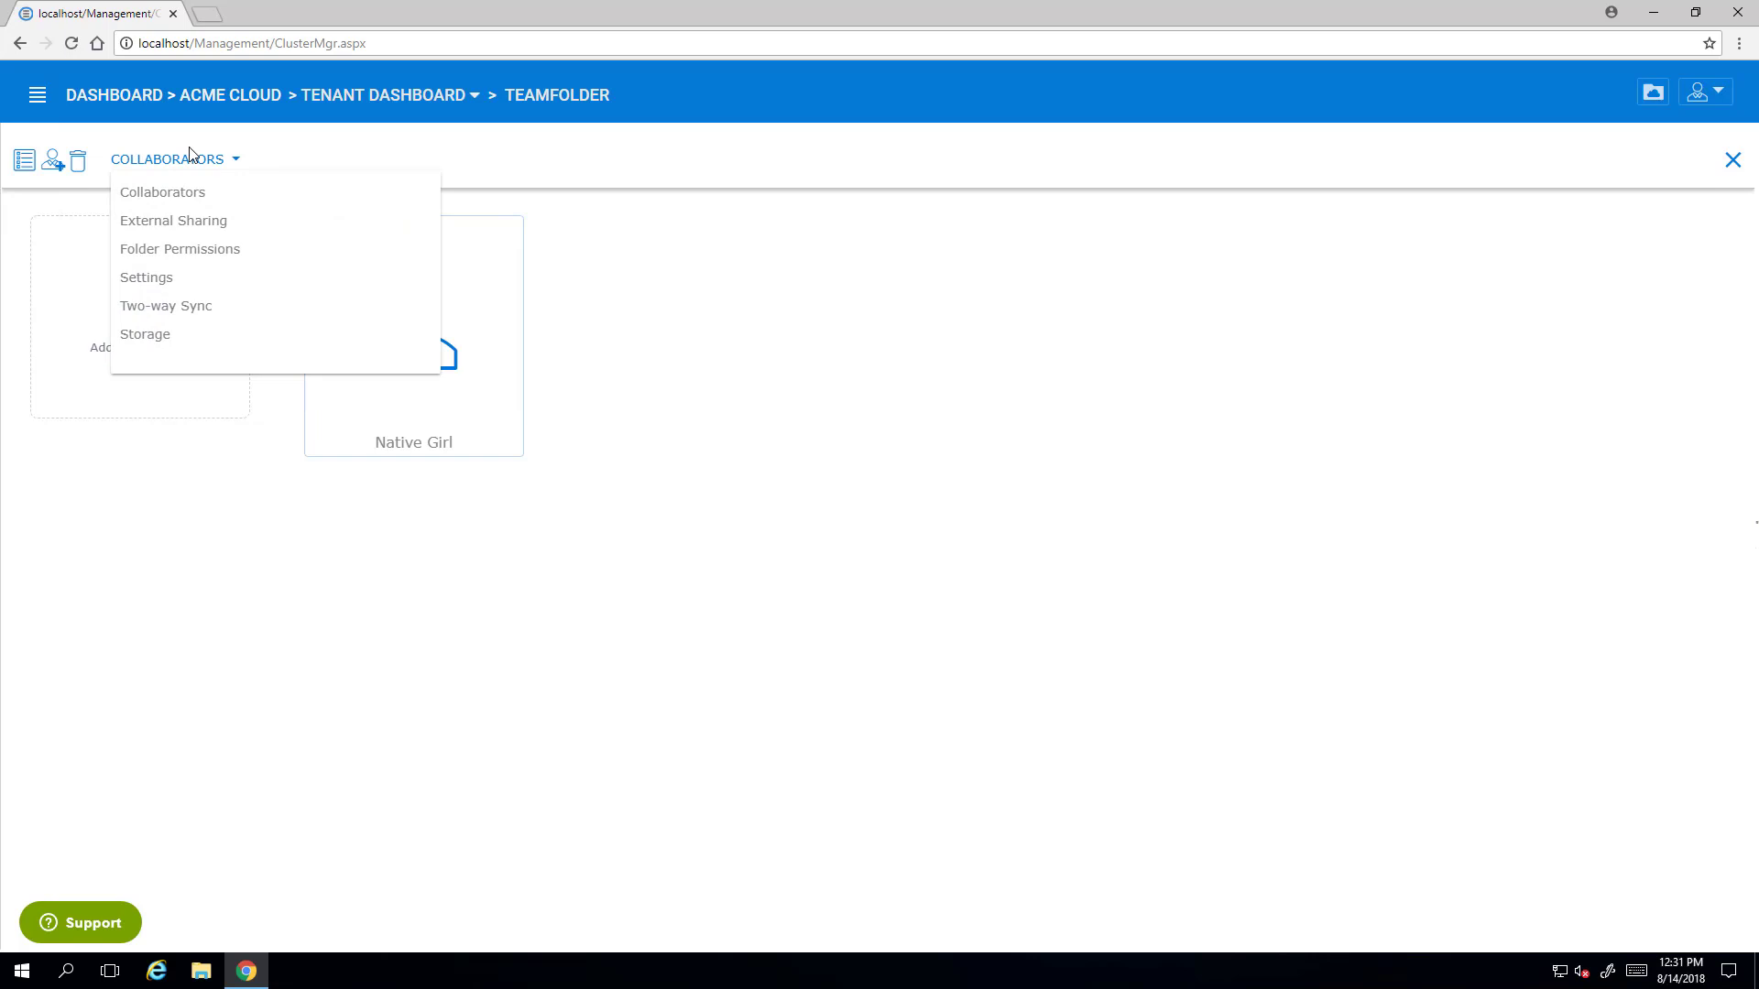
# - Review /TeamFolder folder permissions, pick the new user, then cancel to keep default full access
pyautogui.click(183, 257)
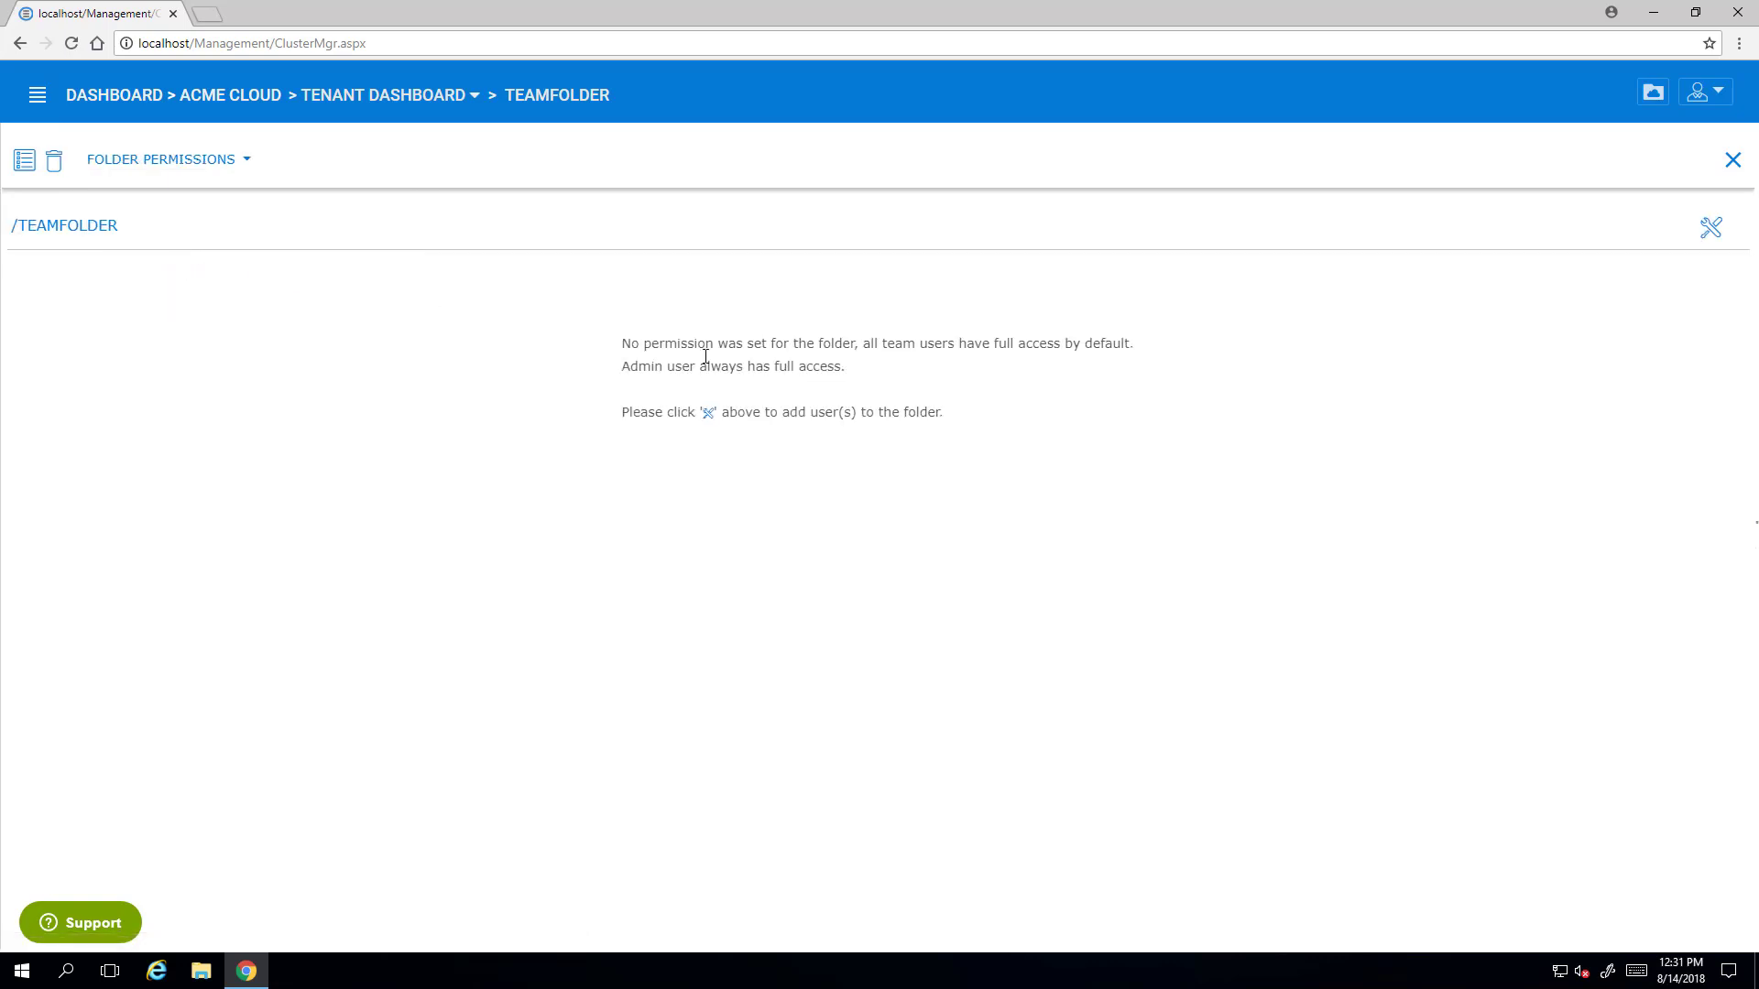
pyautogui.click(1709, 229)
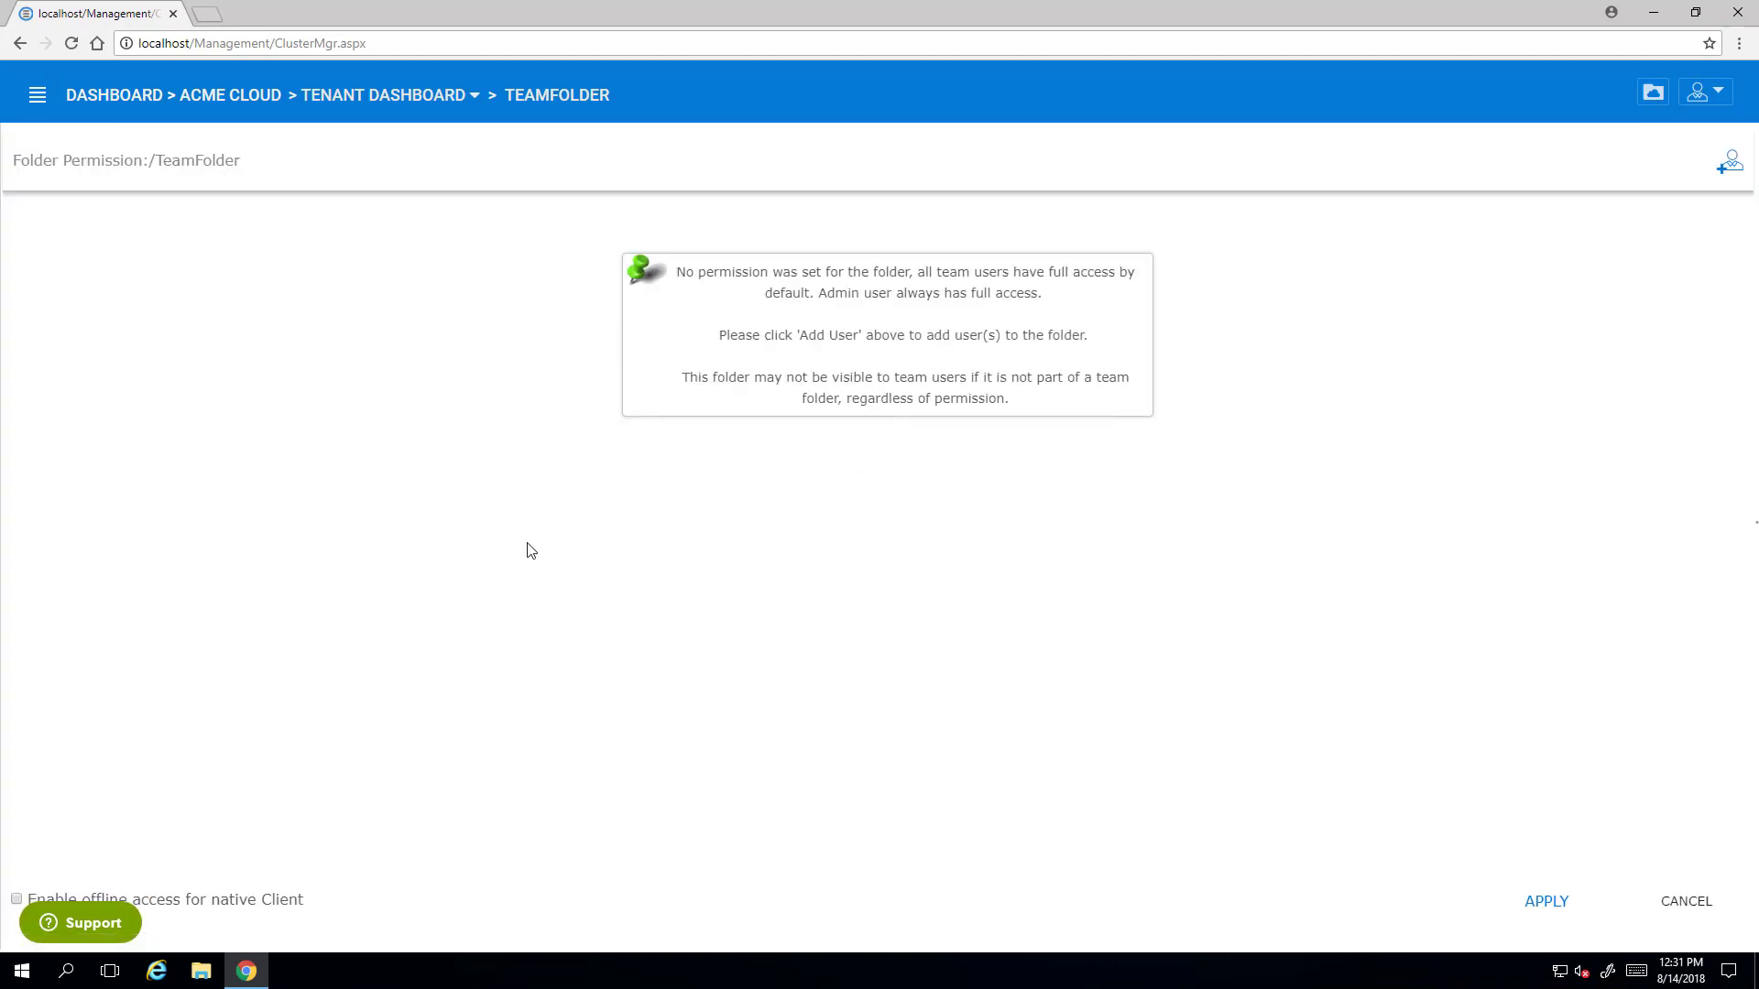
pyautogui.click(1730, 163)
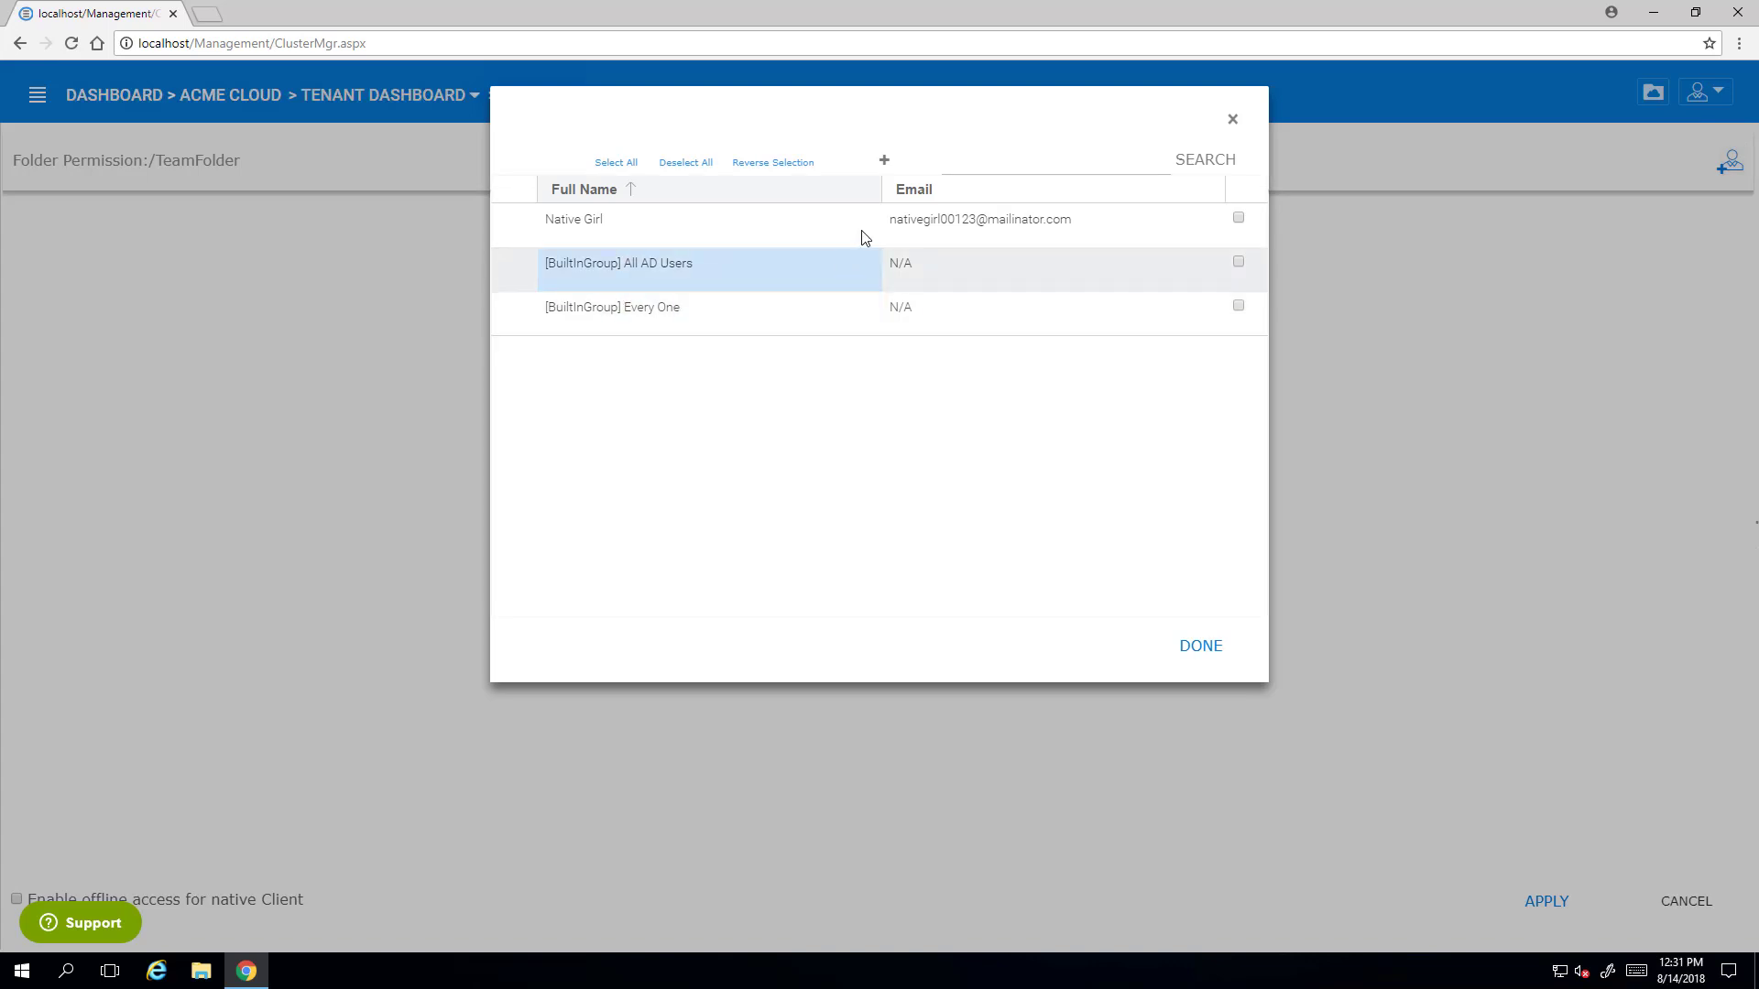
pyautogui.click(1236, 218)
pyautogui.click(1237, 218)
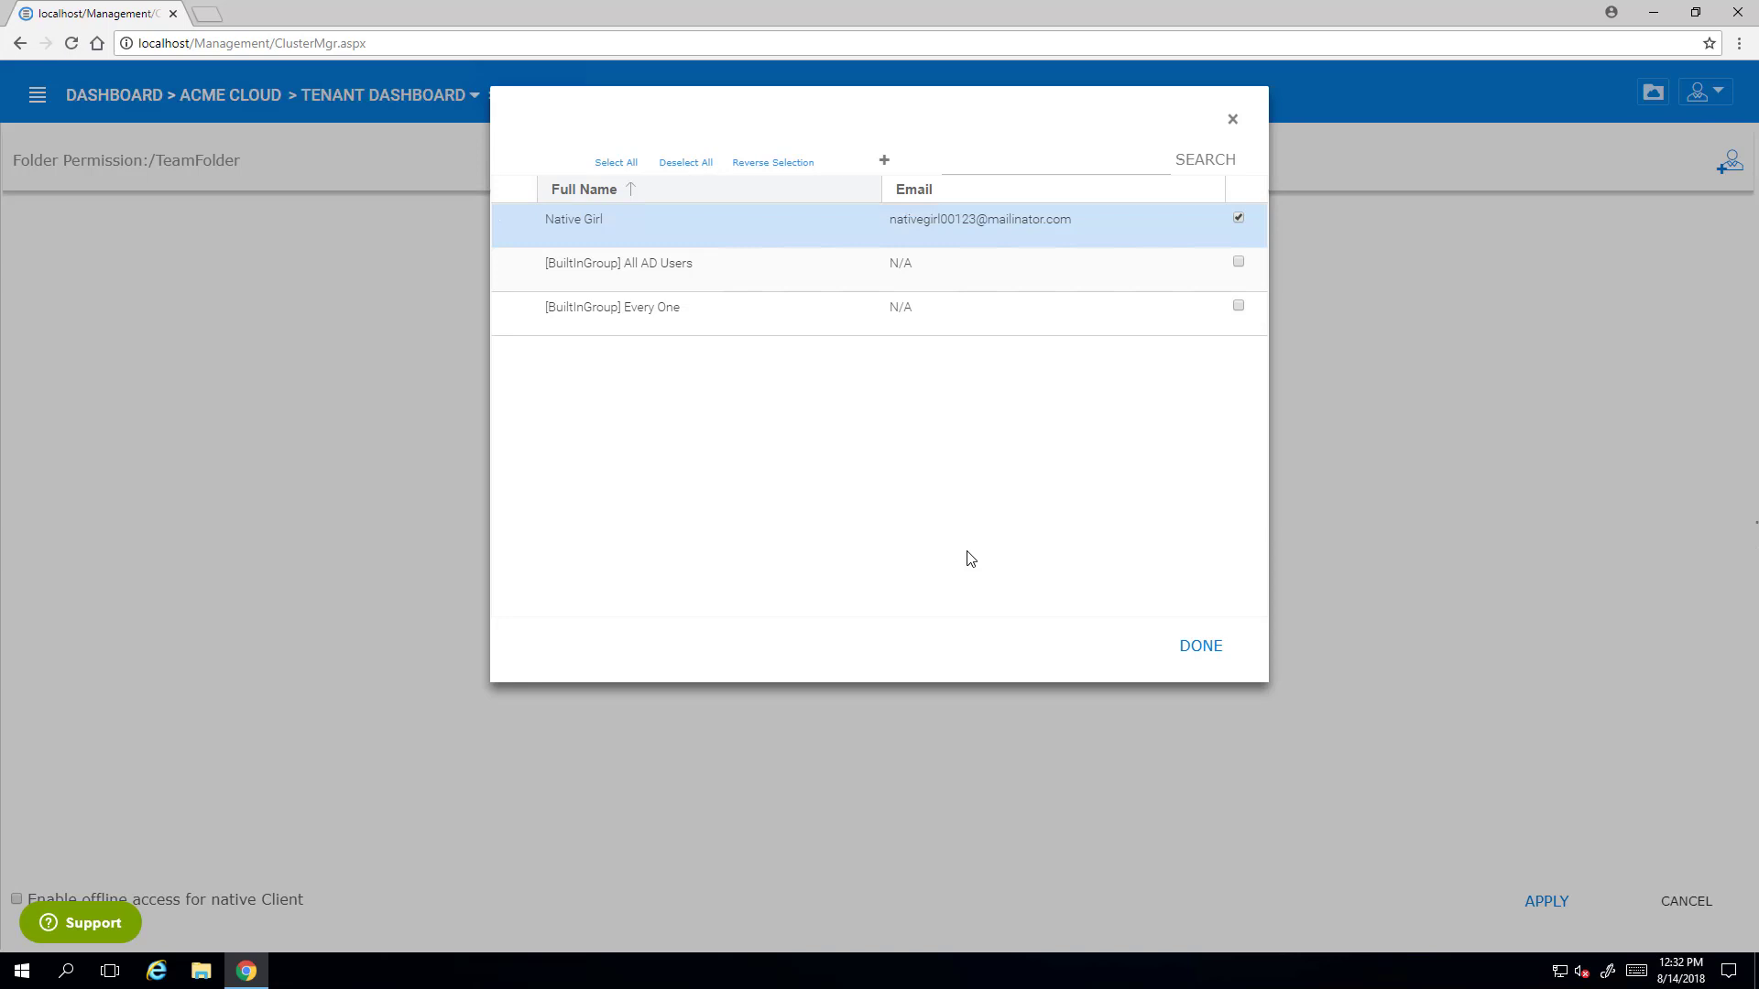
pyautogui.click(1231, 119)
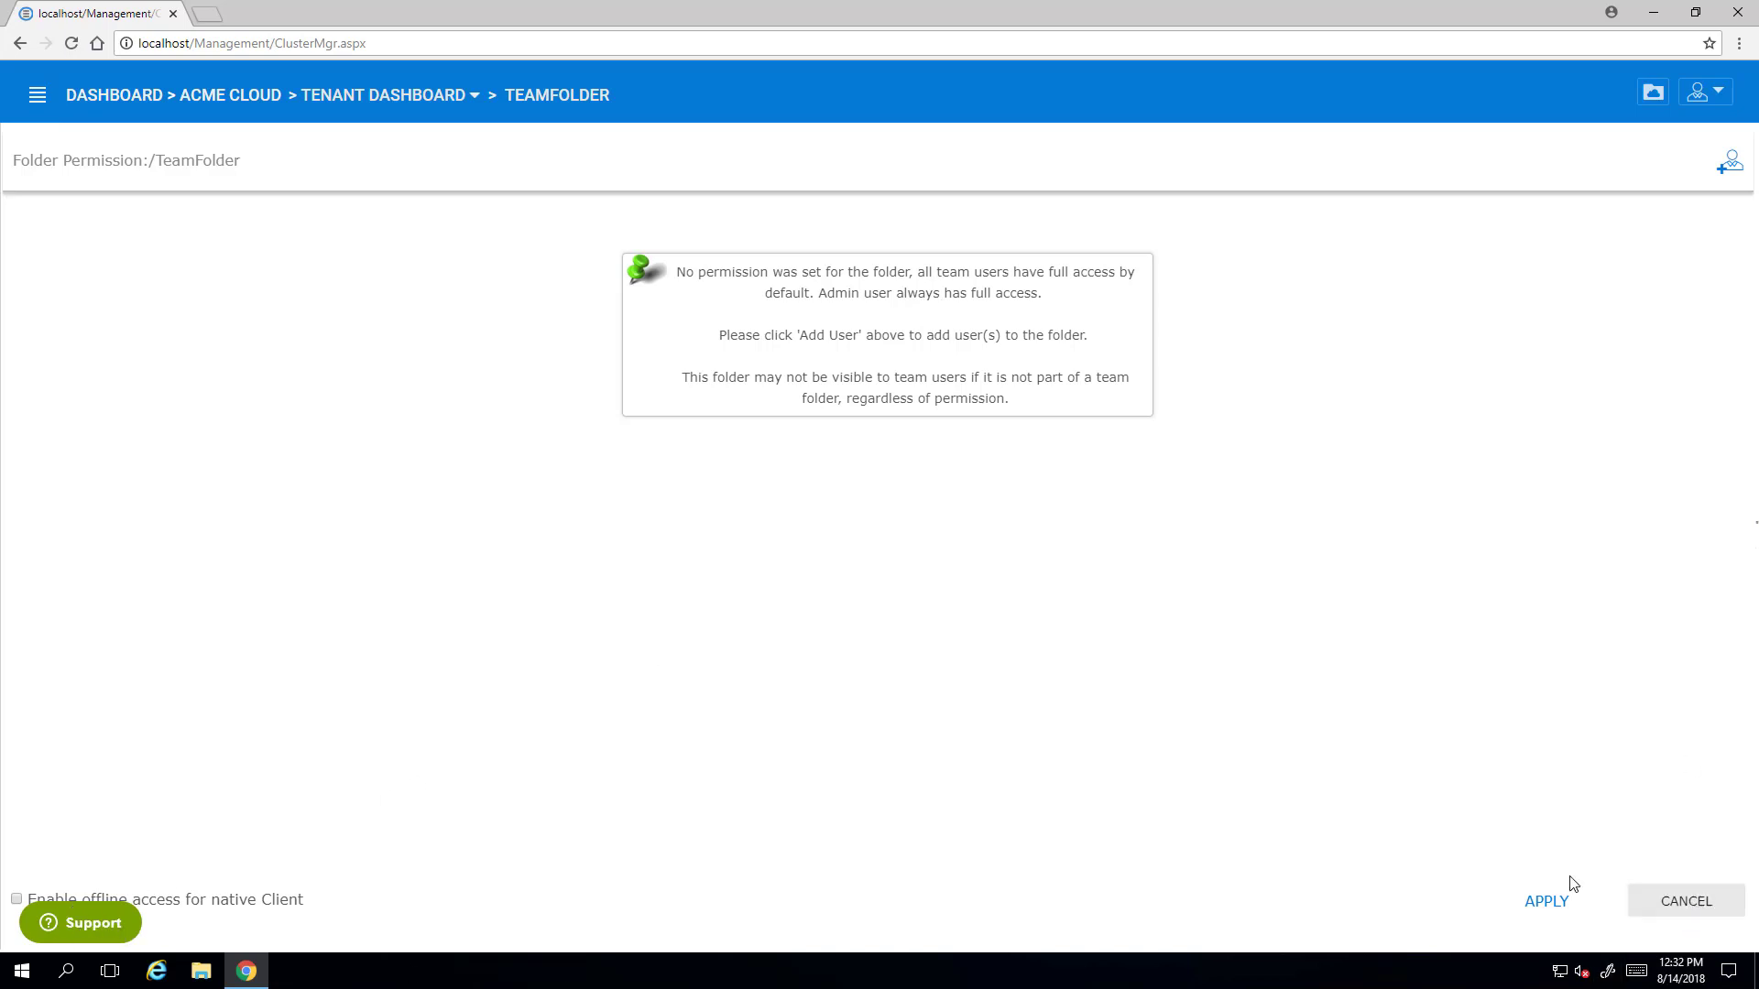
pyautogui.click(1557, 900)
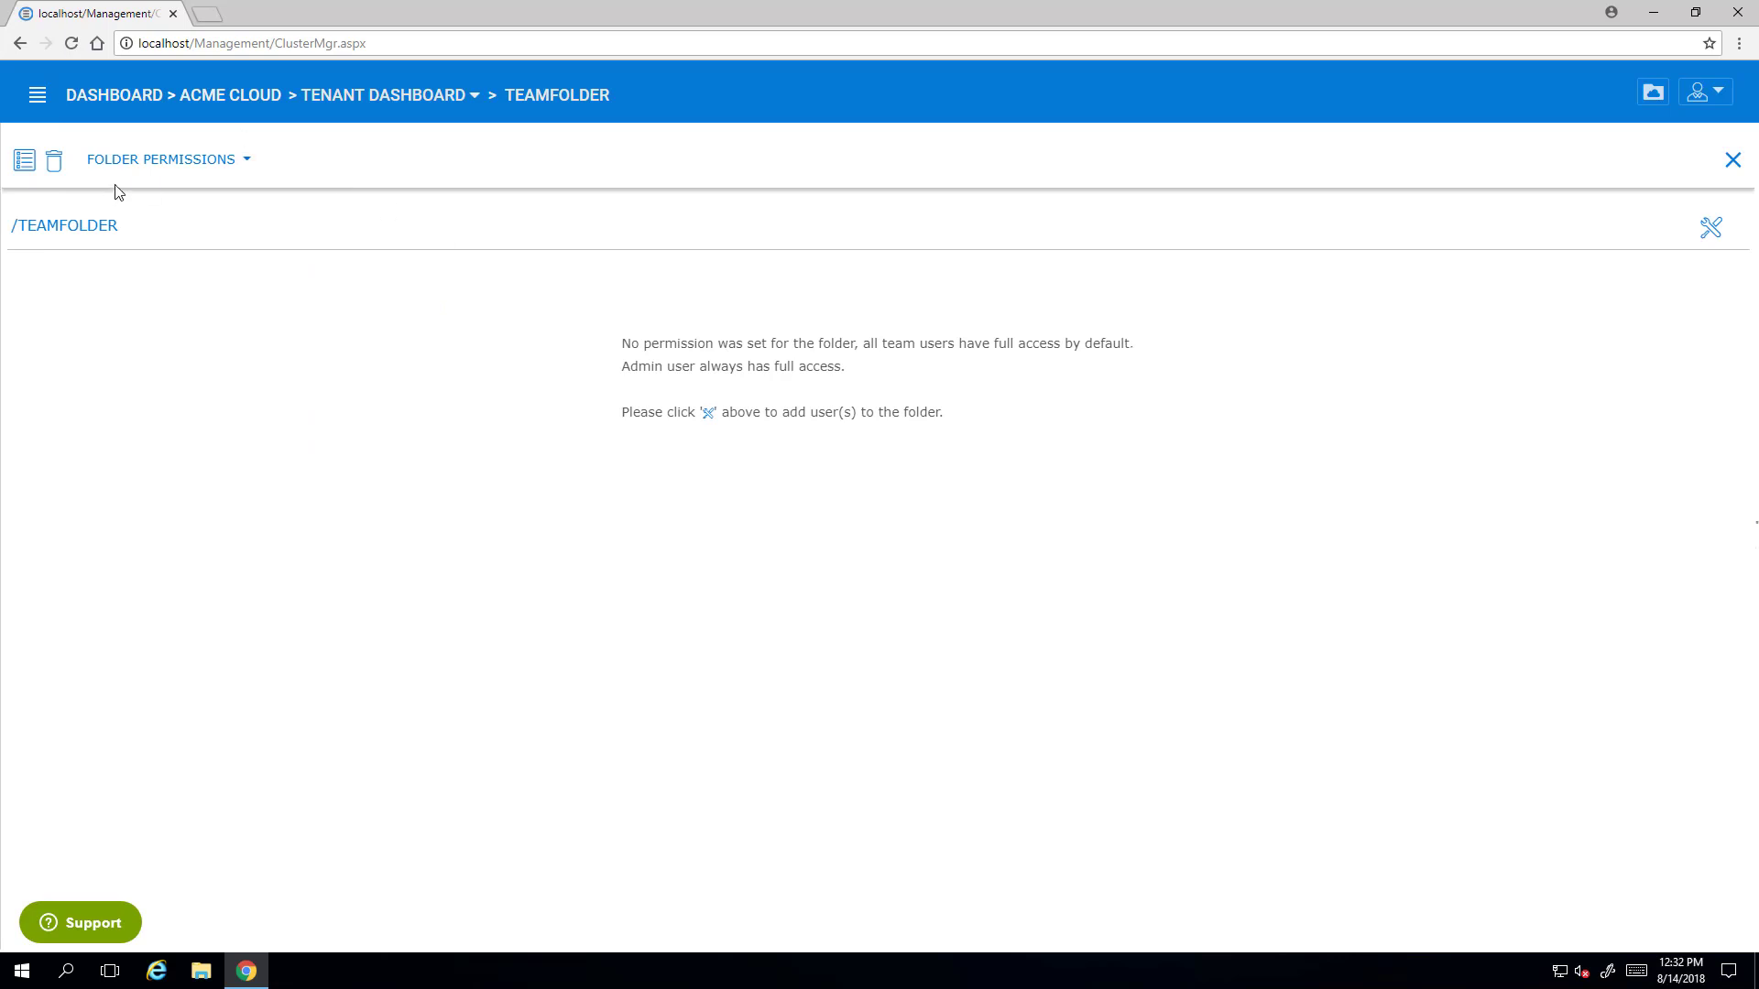
# - Show TeamFolder's collaborators, then return to the ACME CLOUD tenant dashboard
pyautogui.click(158, 170)
pyautogui.click(157, 190)
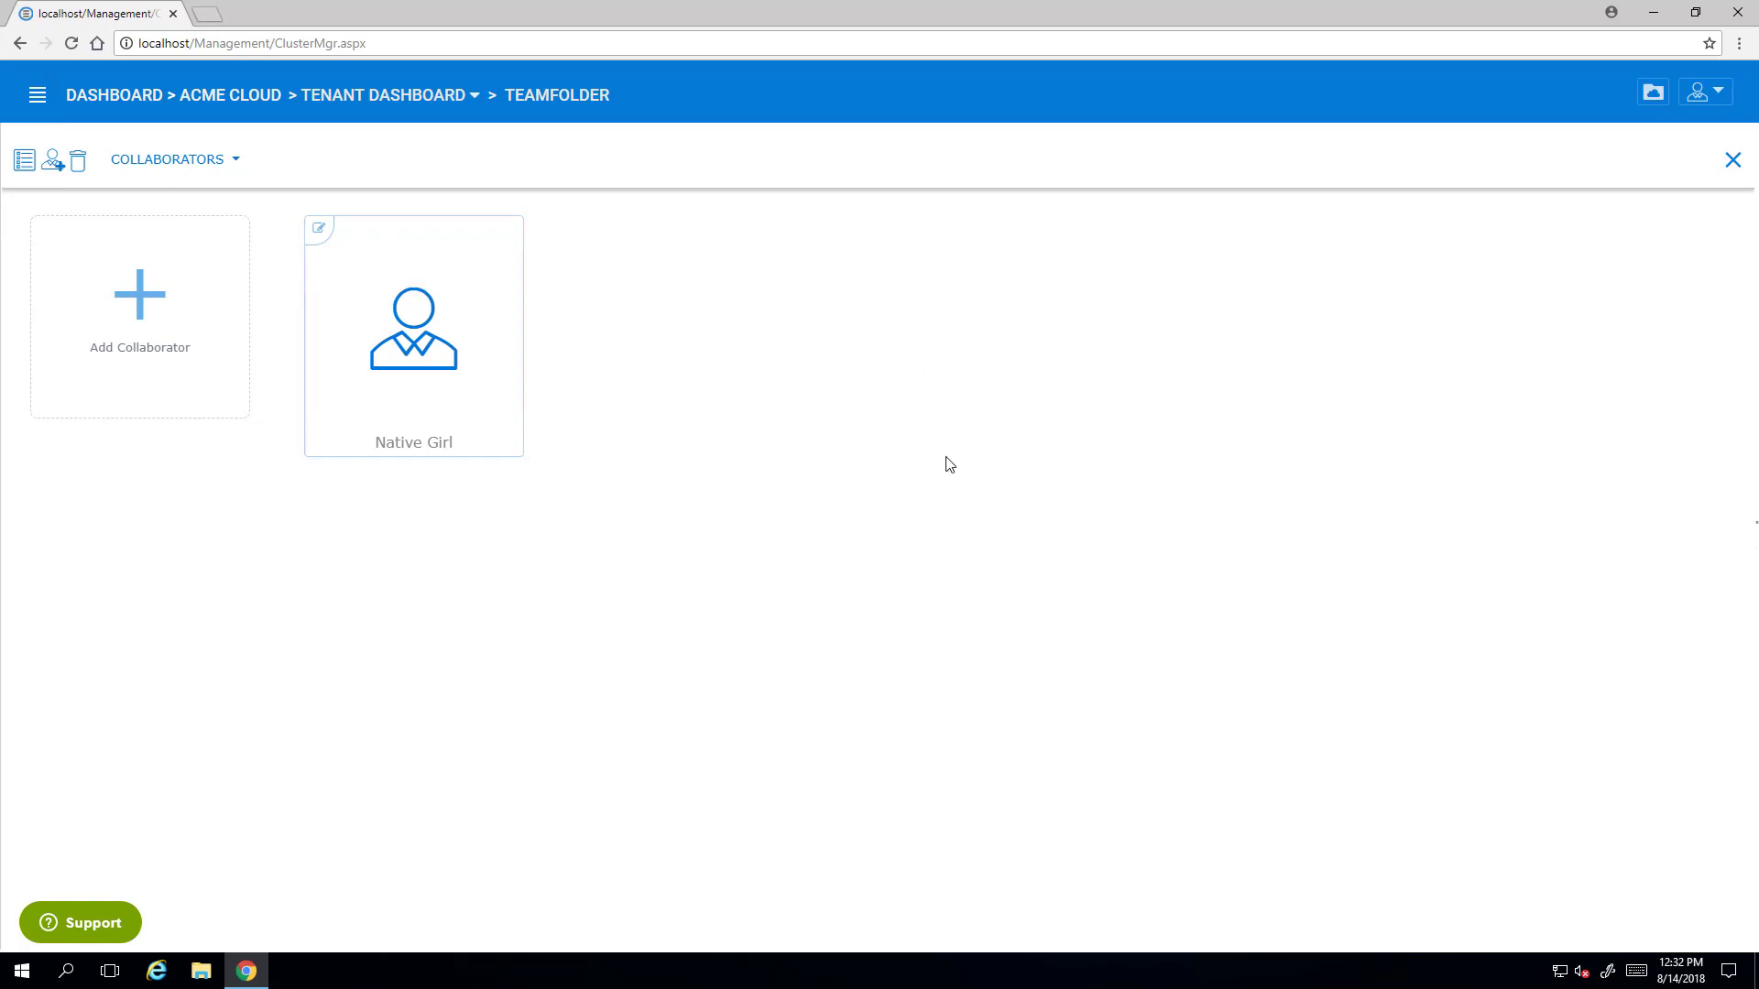
pyautogui.click(327, 97)
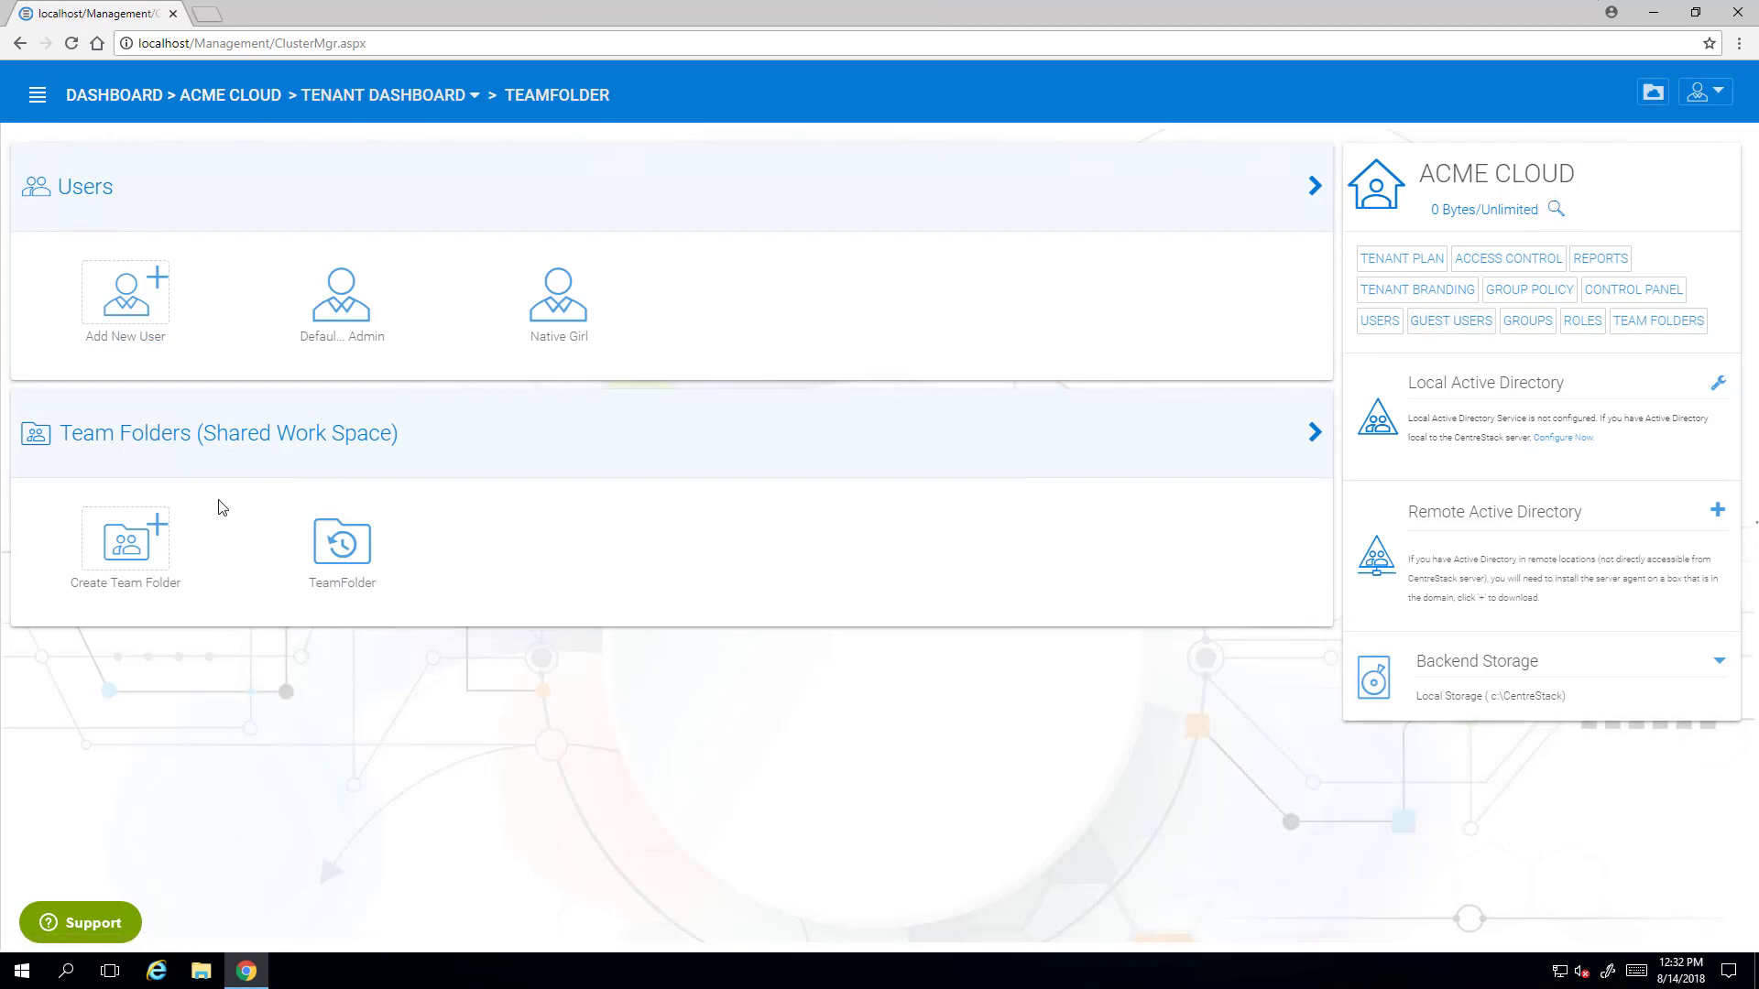
# - Take the server remote session out of full screen and shrink it to a smaller window
pyautogui.click(1124, 13)
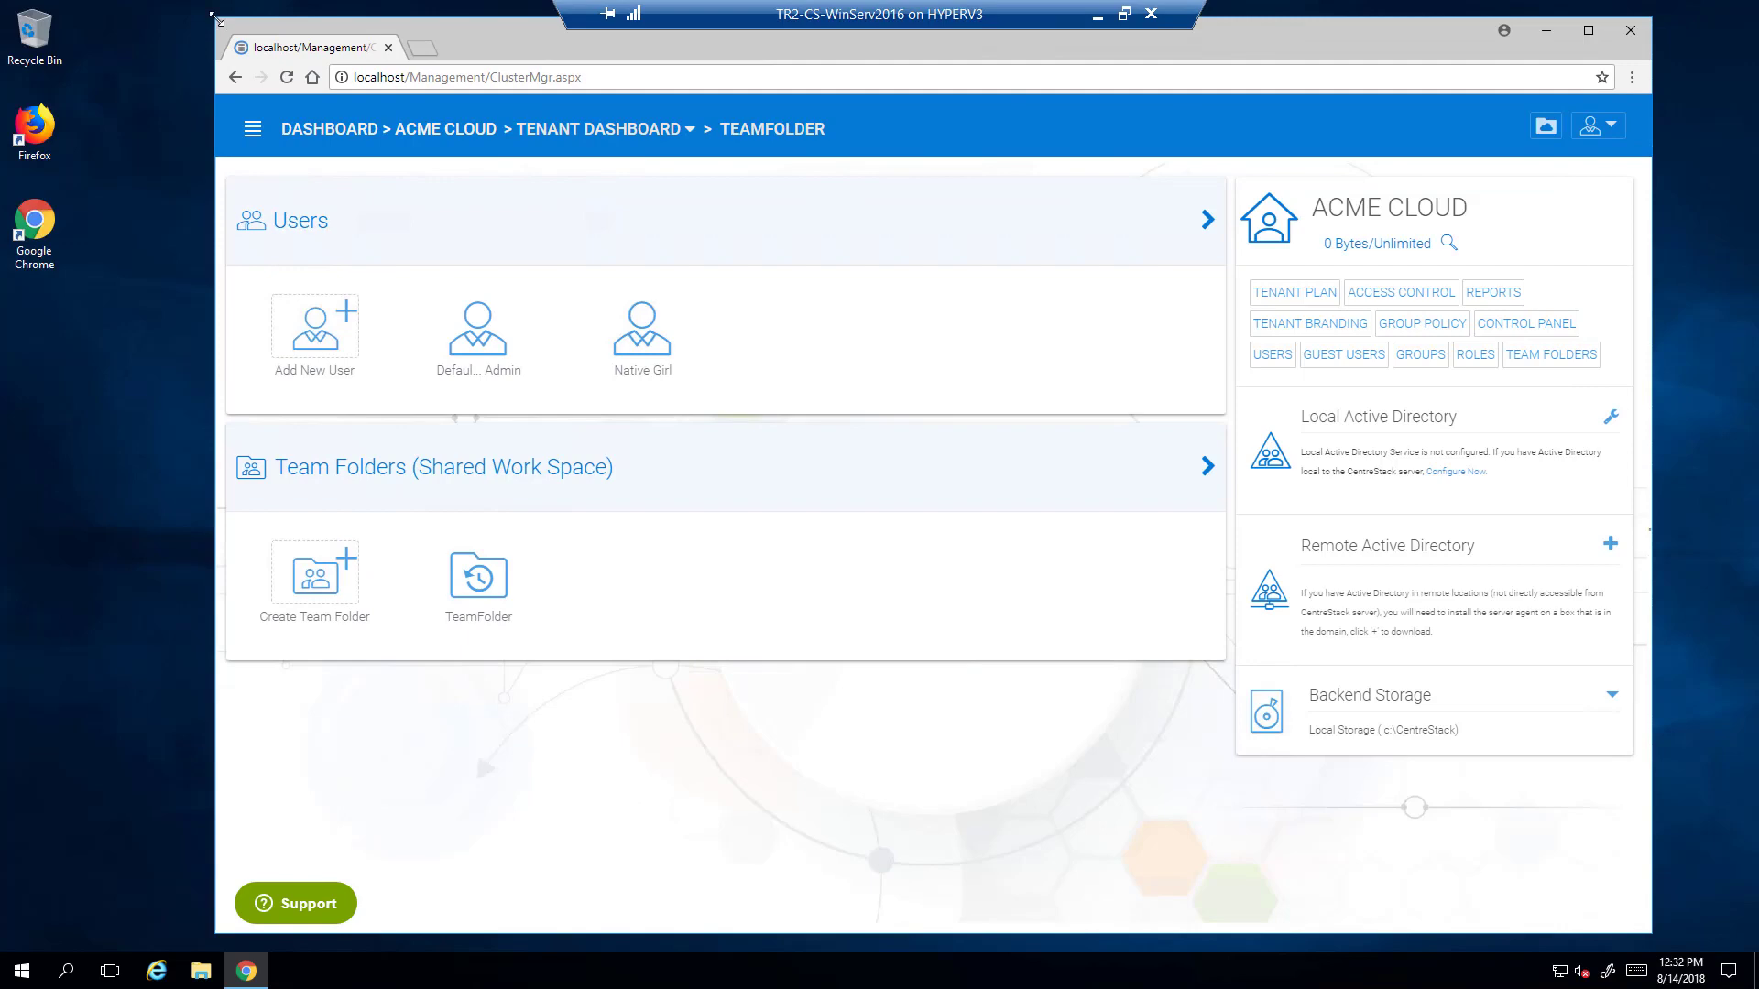
pyautogui.moveTo(216, 18); pyautogui.dragTo(405, 197)
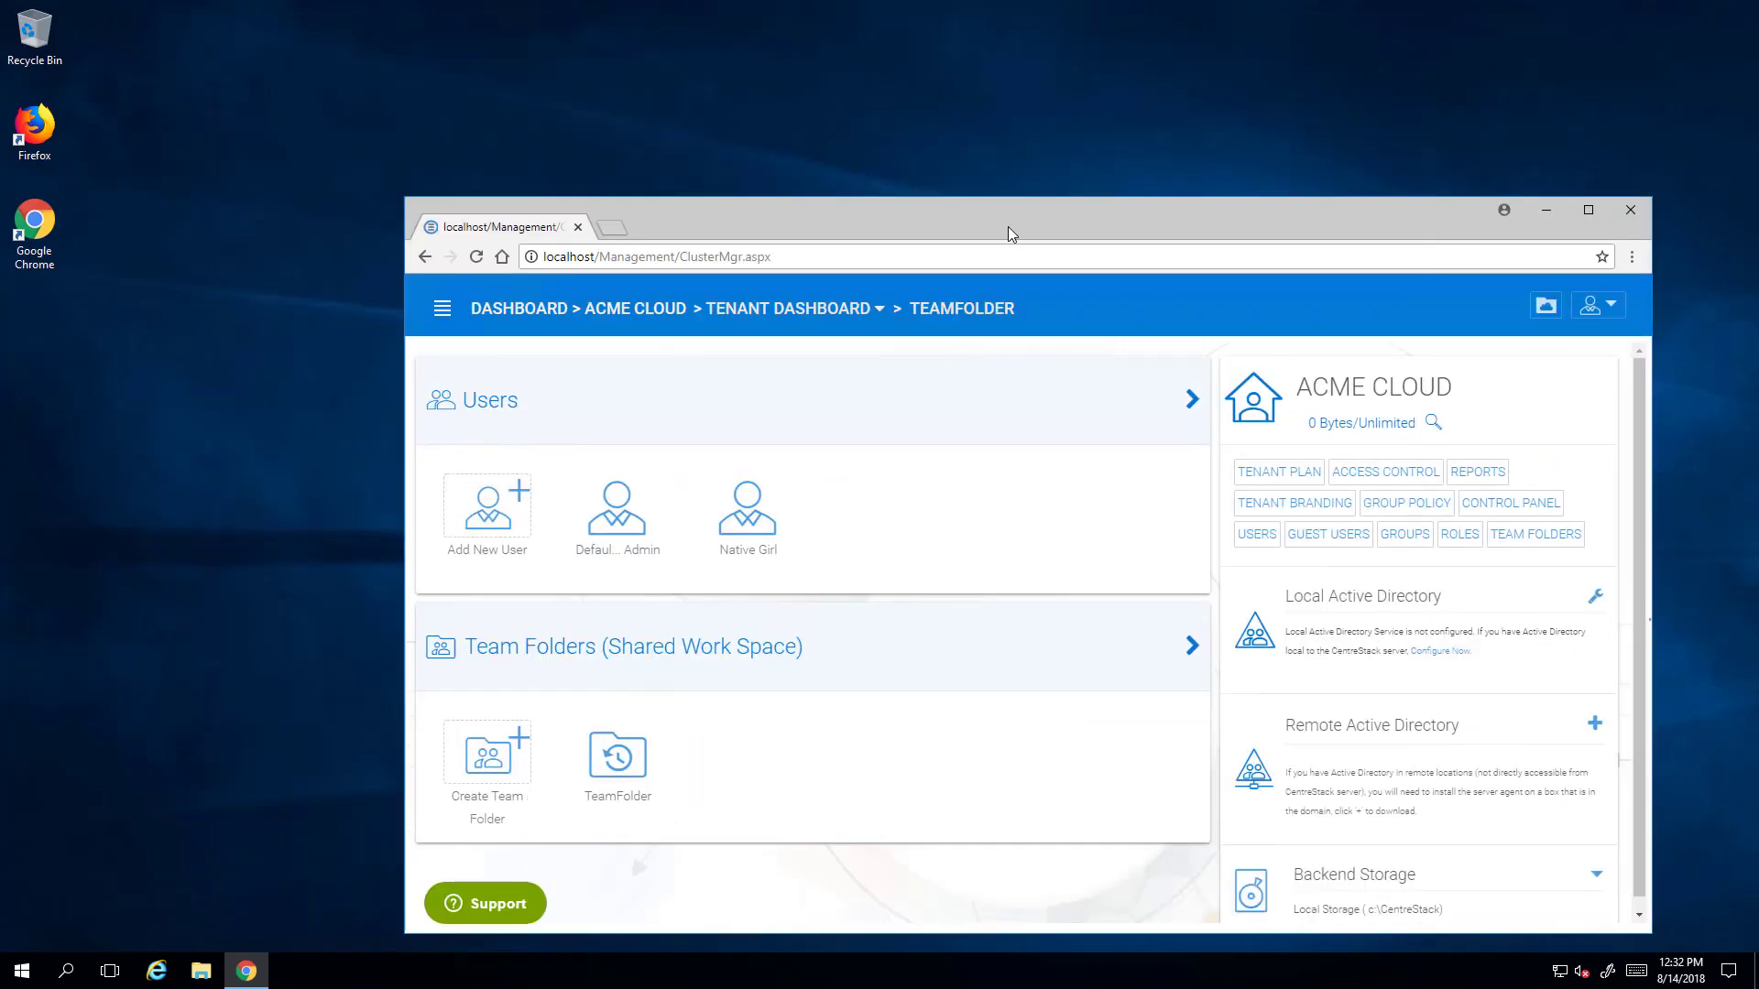
pyautogui.moveTo(1007, 234); pyautogui.dragTo(776, 126)
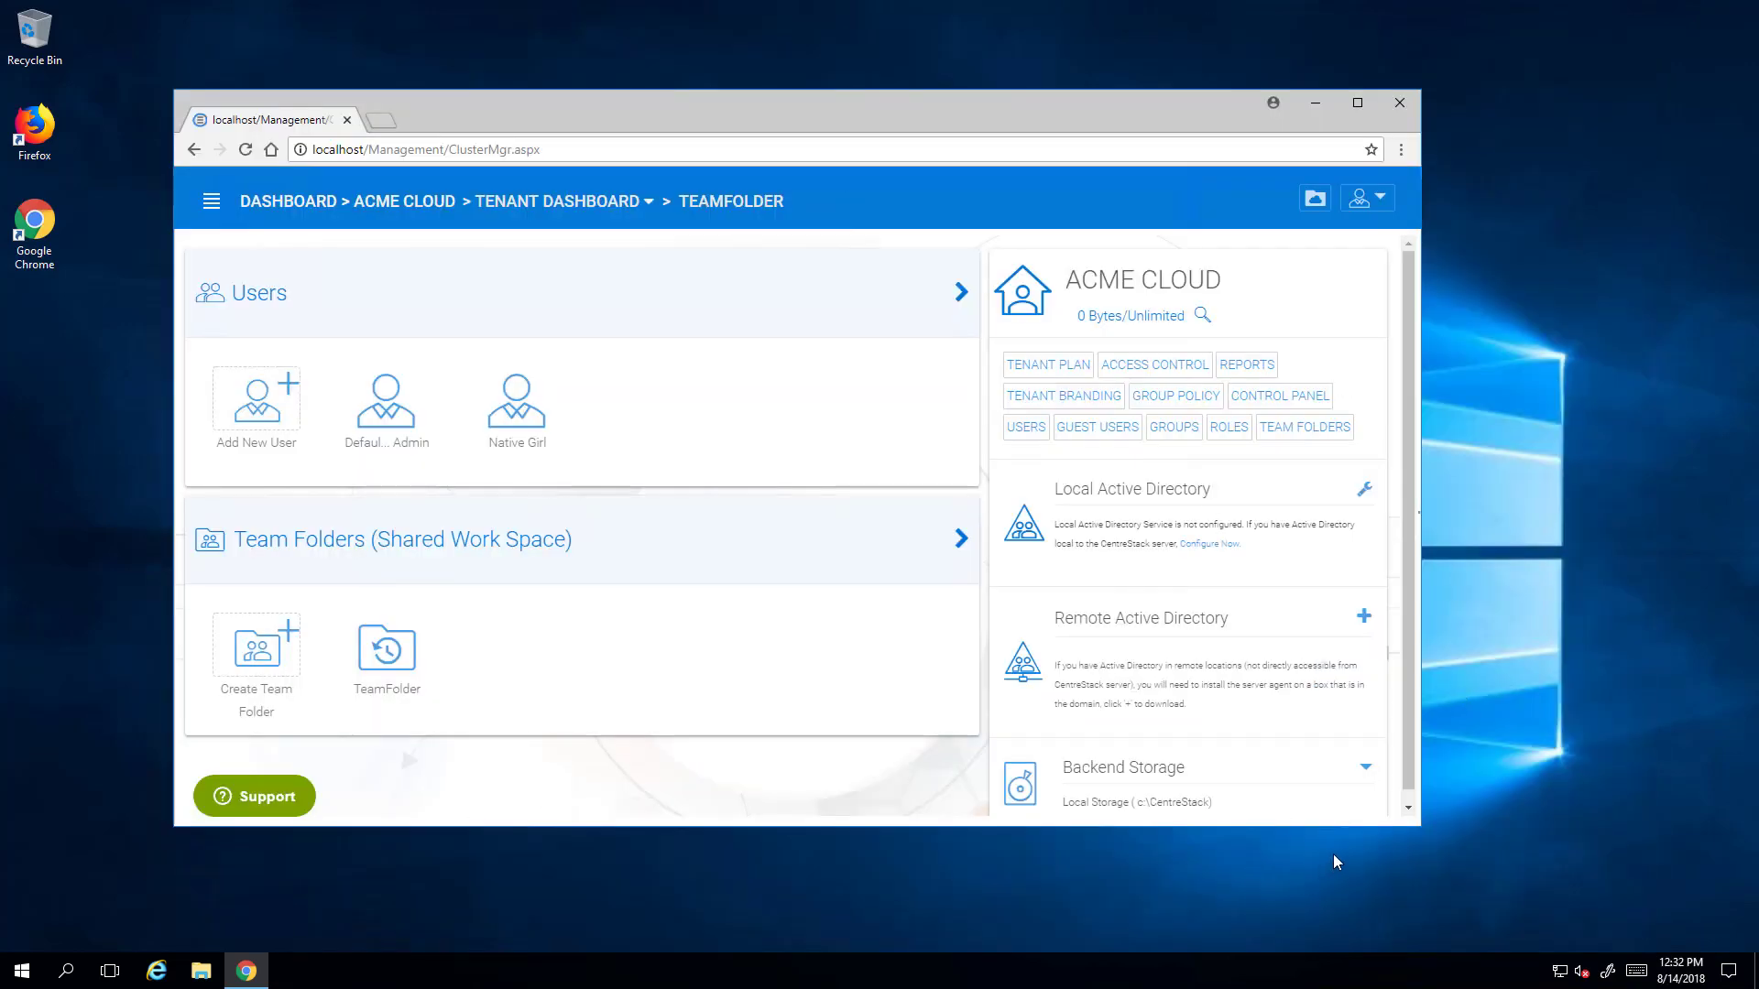
# - Enlarge the ACME CLOUD tenant dashboard window a little from its bottom-right corner
pyautogui.moveTo(1419, 826); pyautogui.dragTo(1469, 863)
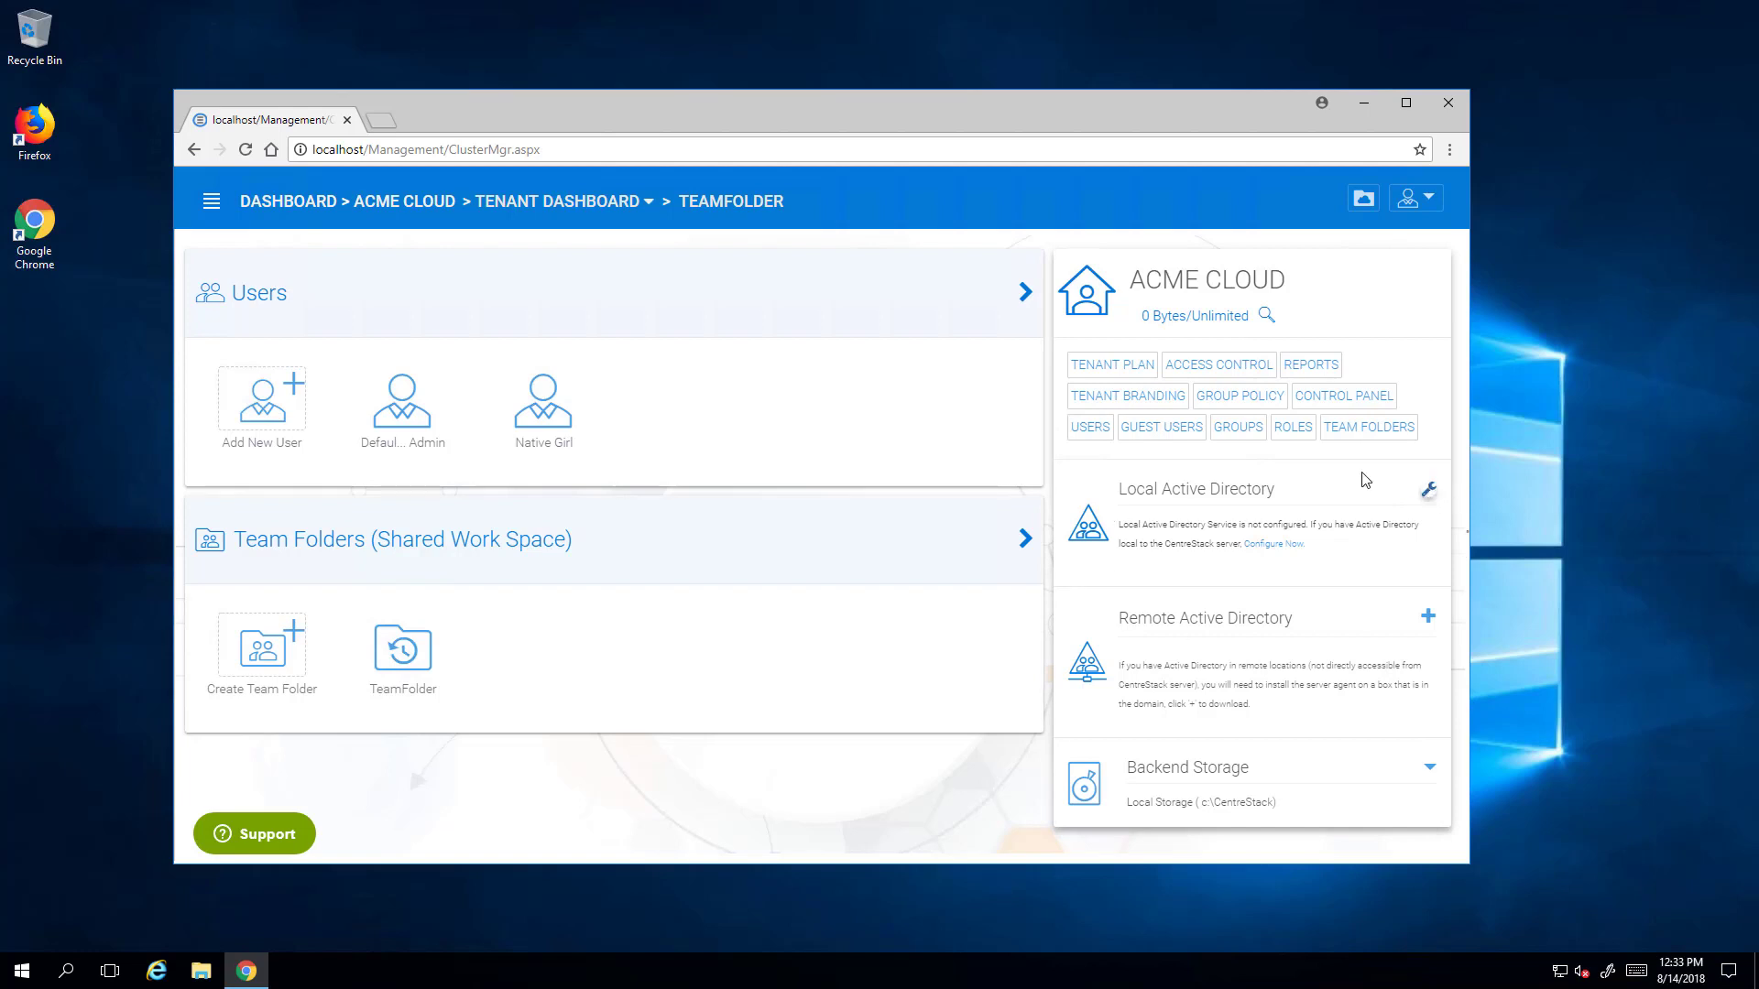
# - Enable ACME CLOUD's AD integration with server cstackdc1 and the administrator account's user name and password
pyautogui.click(1429, 494)
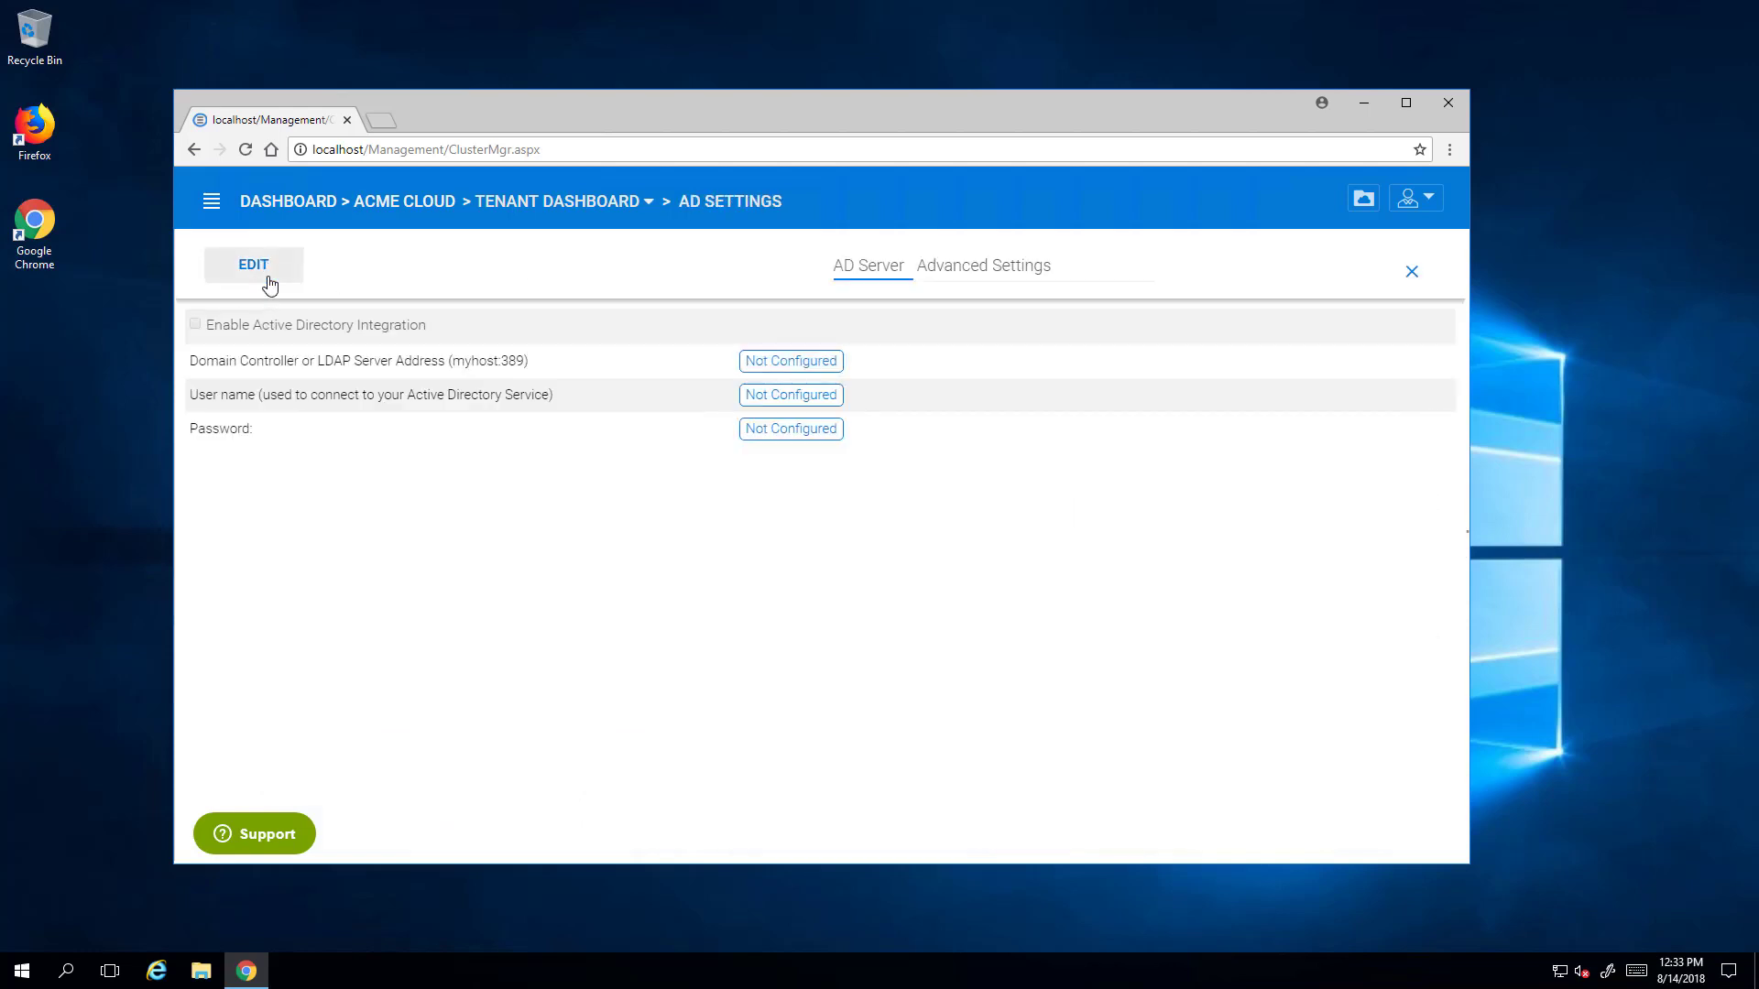
pyautogui.click(256, 268)
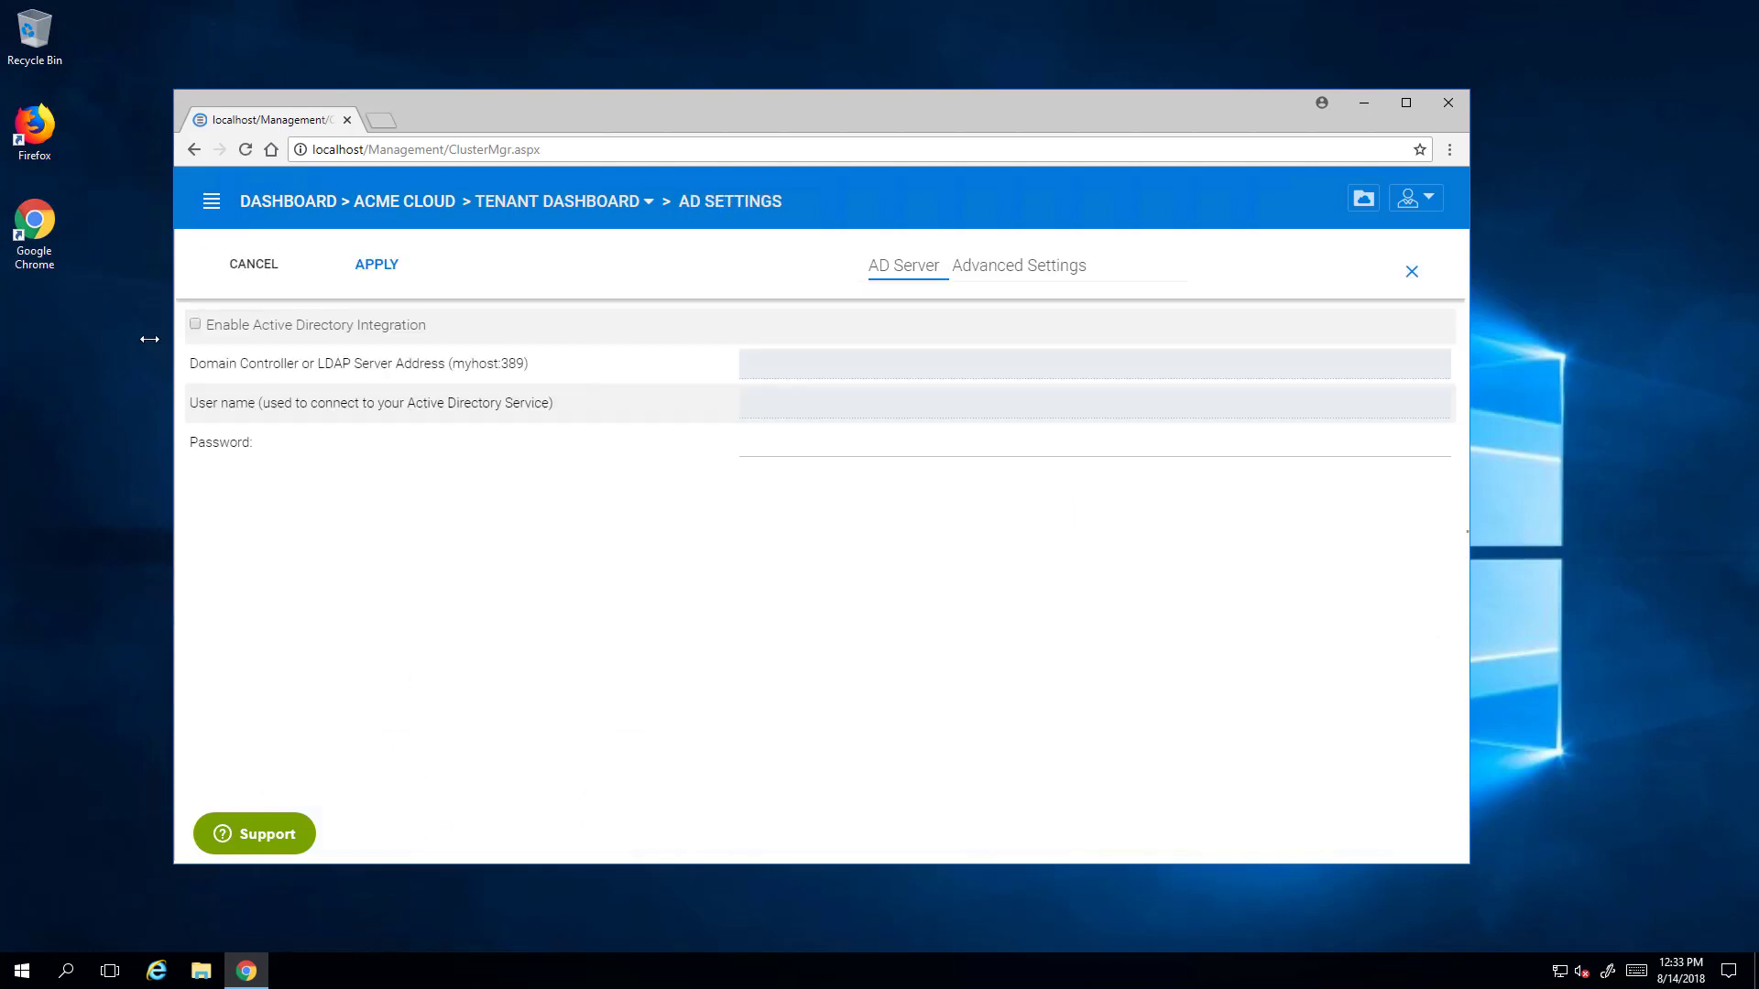
pyautogui.click(196, 326)
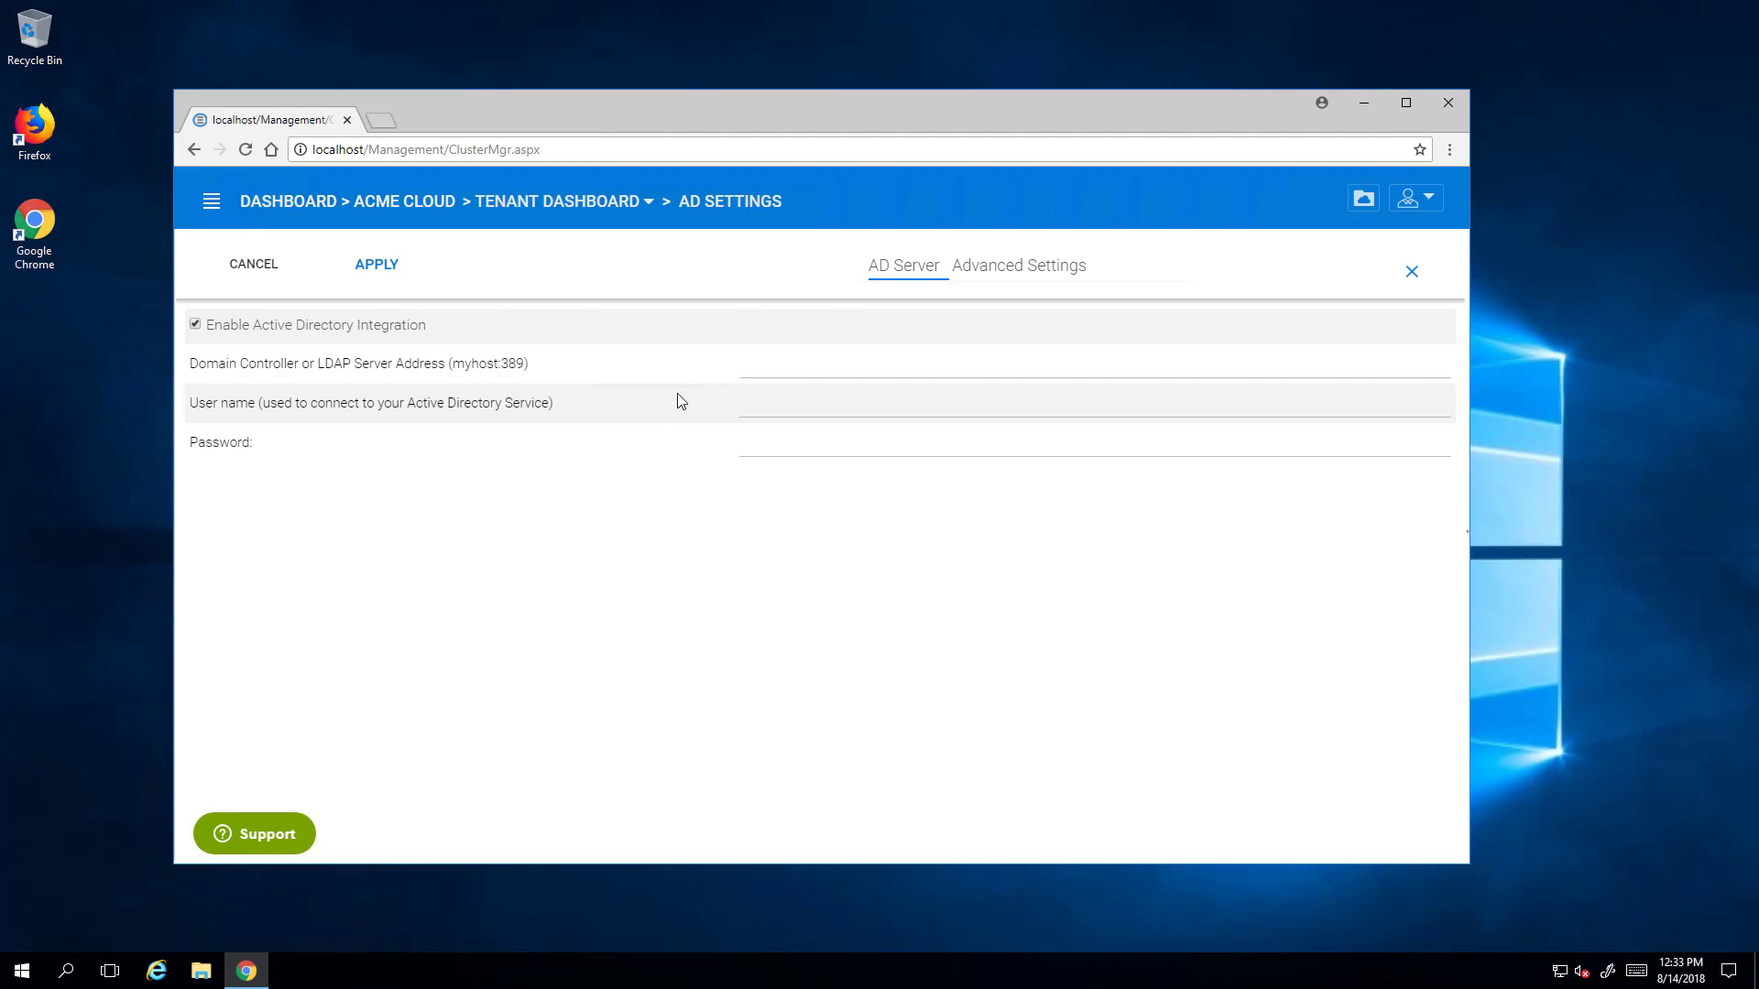
pyautogui.click(808, 382)
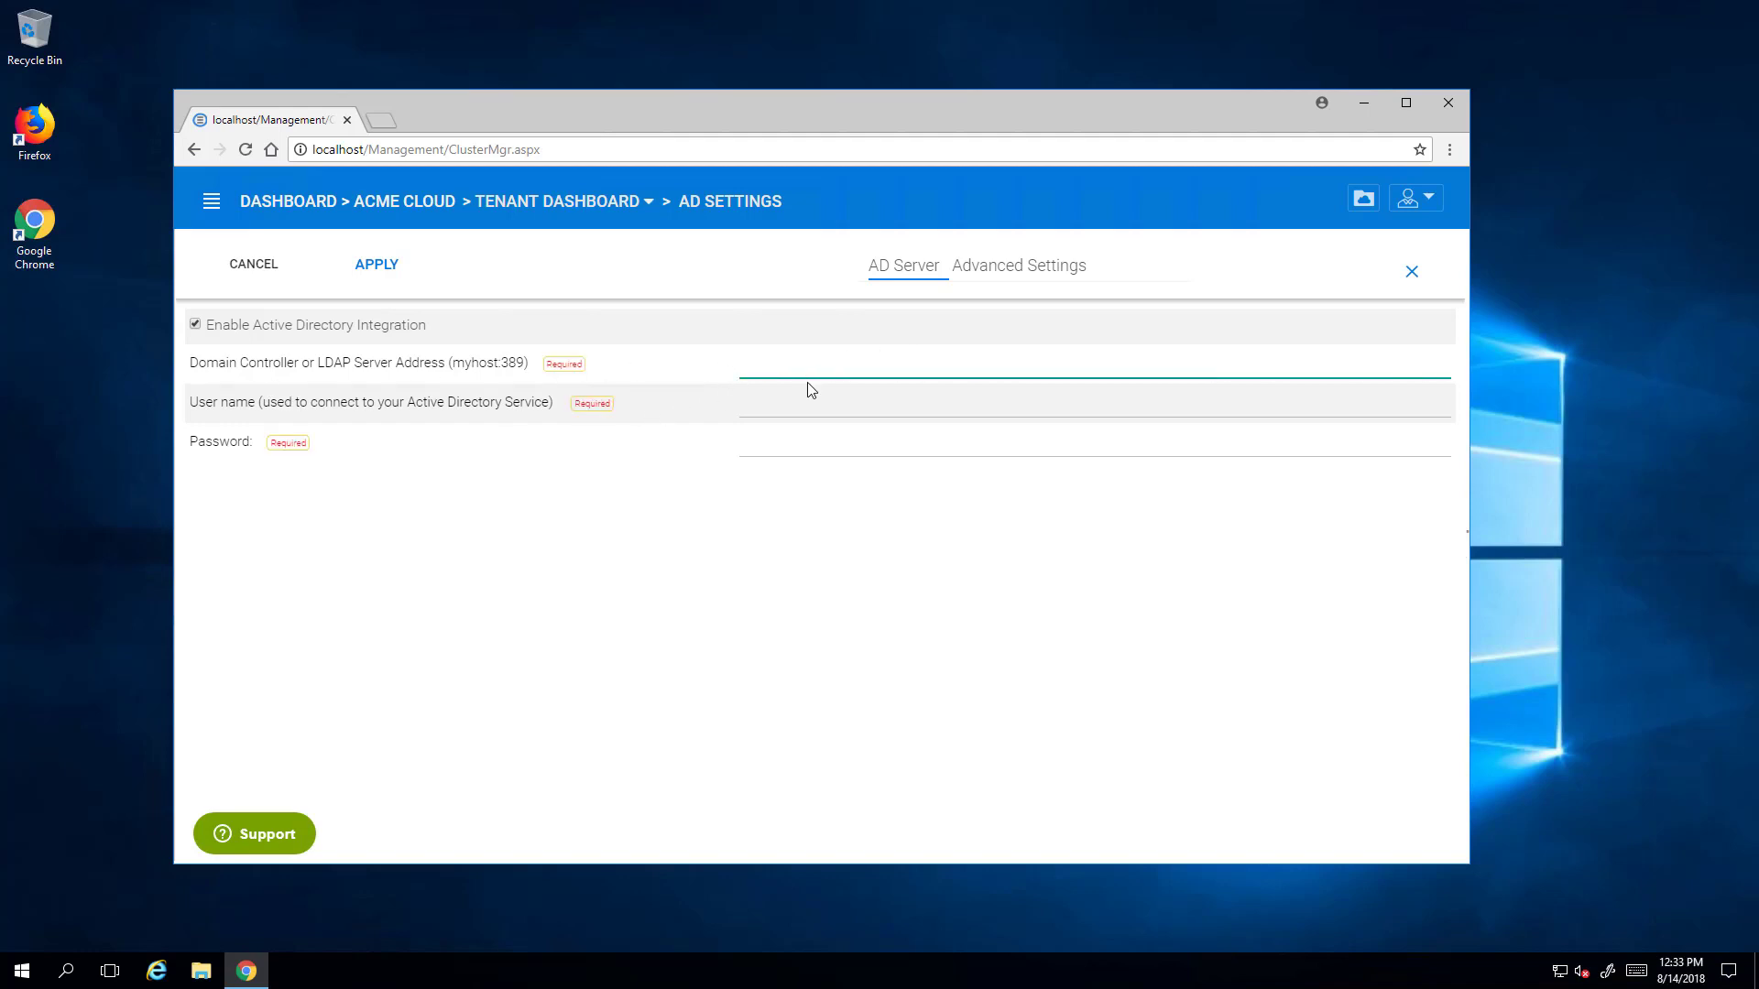
pyautogui.write('cstackdc1')
pyautogui.press('Tab')
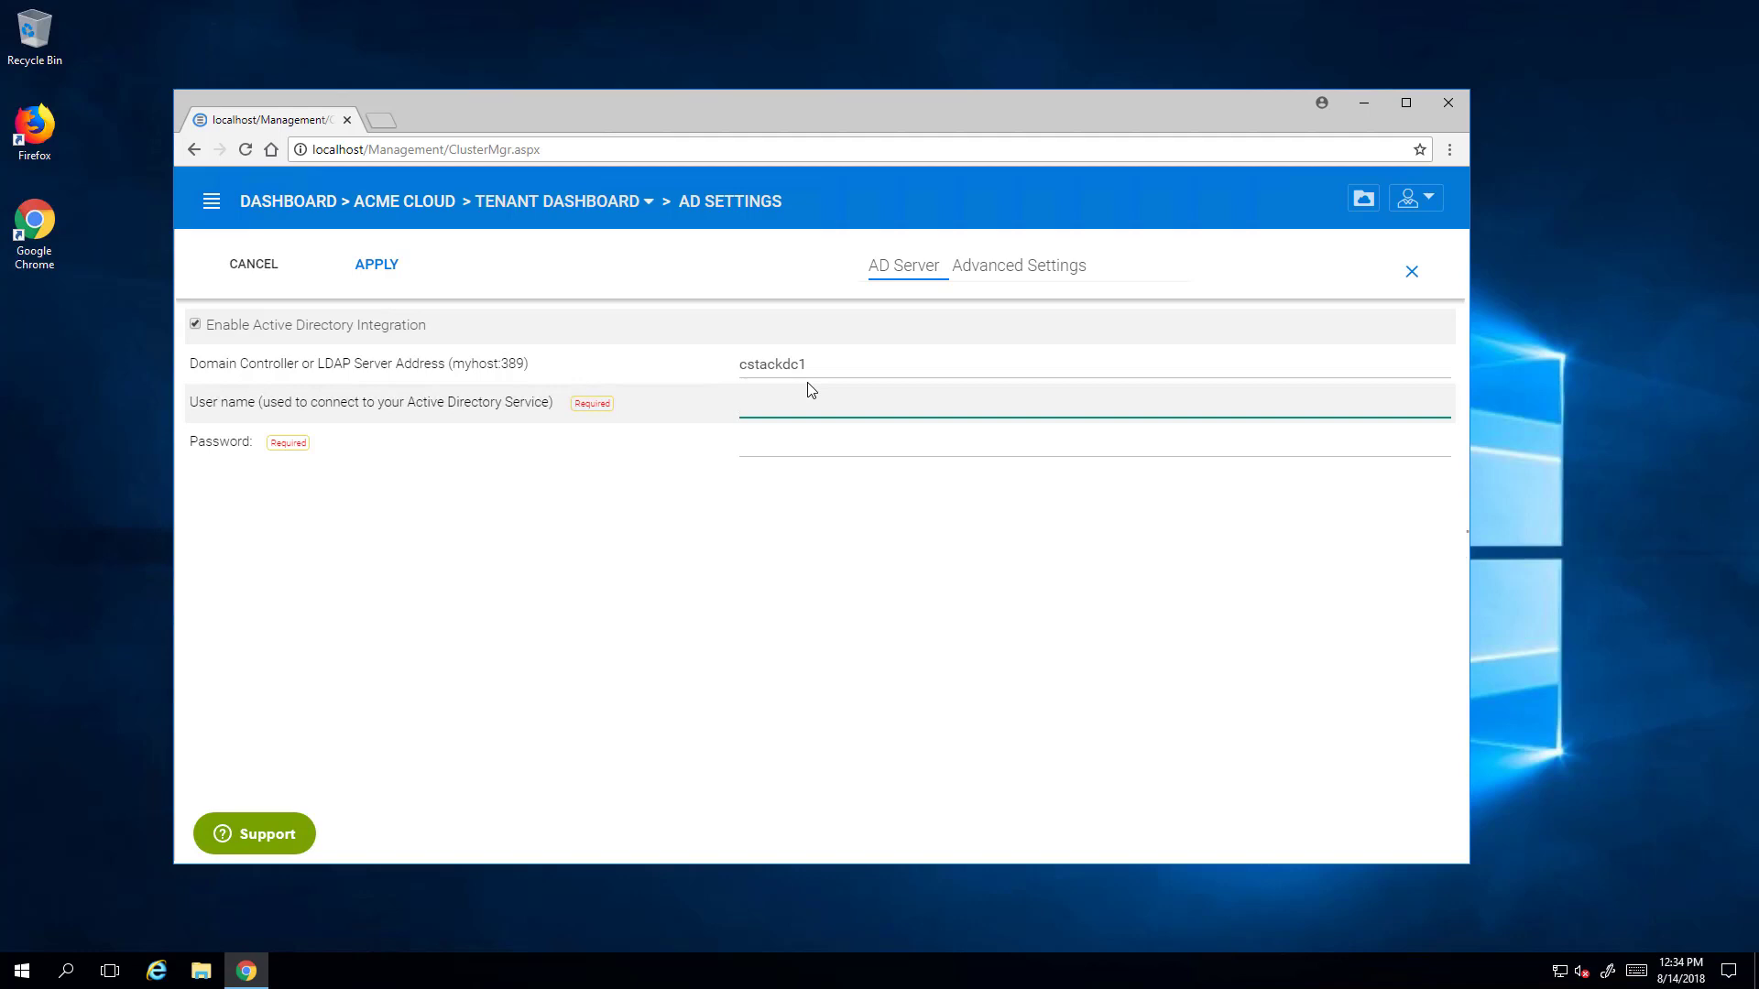
pyautogui.write('administrator')
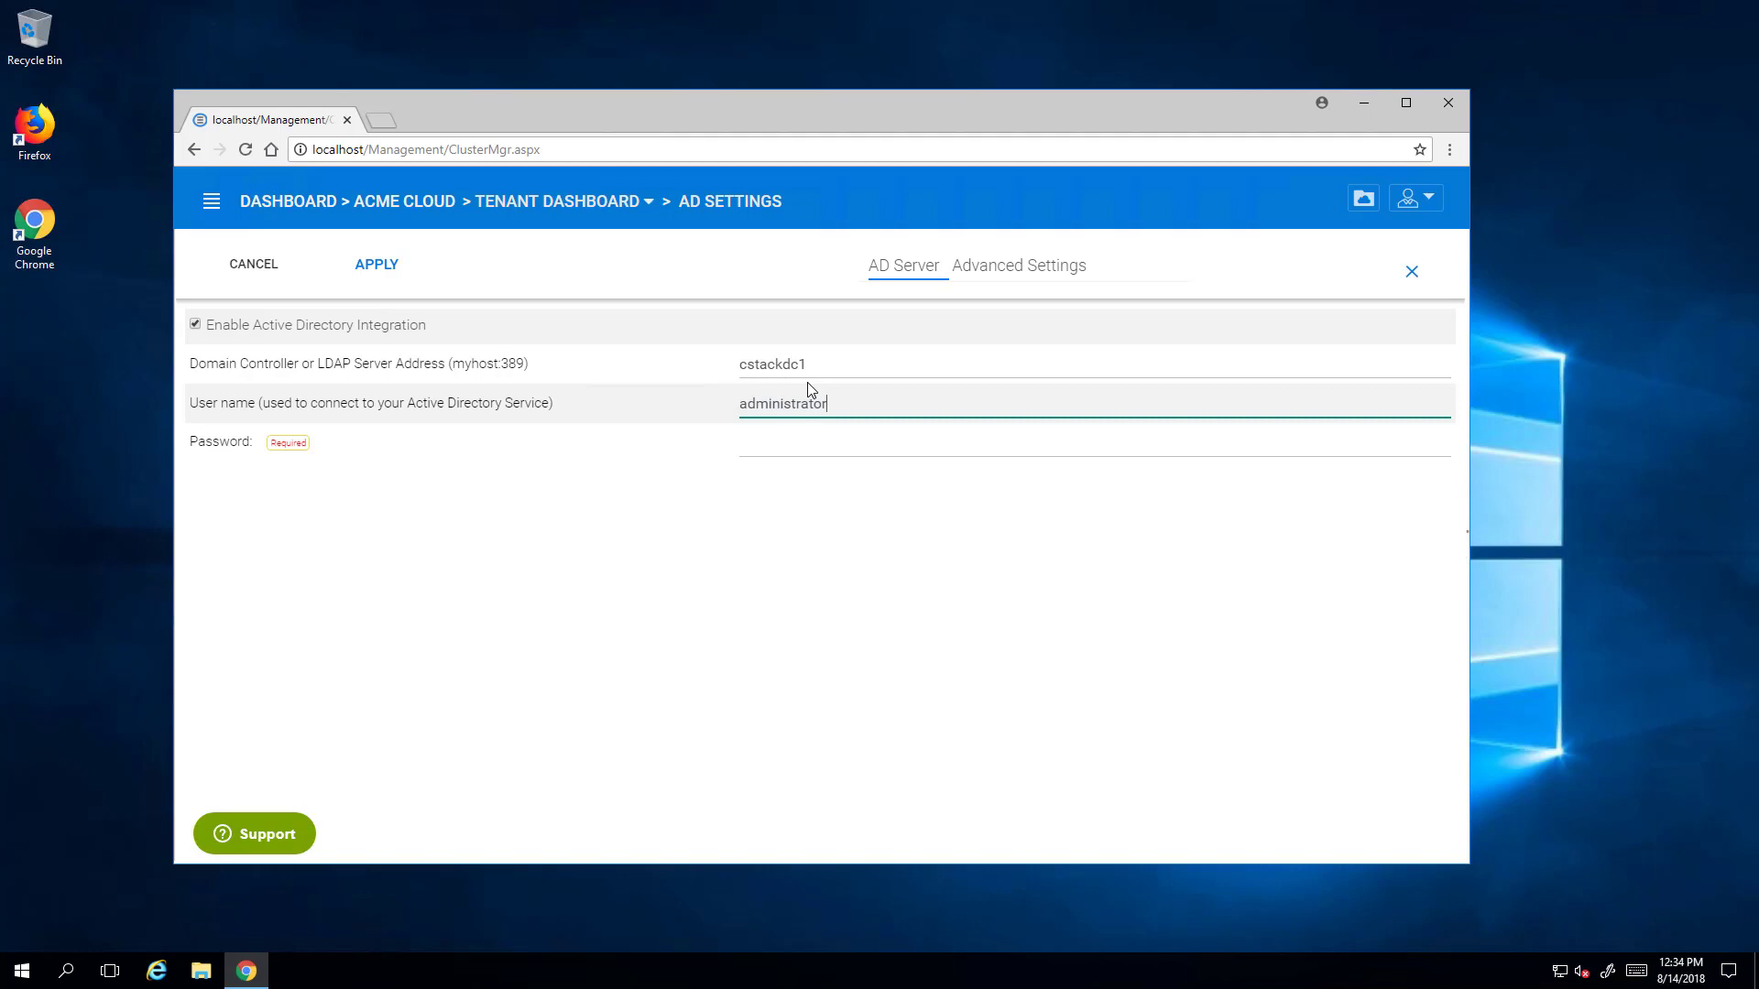
pyautogui.press('Tab')
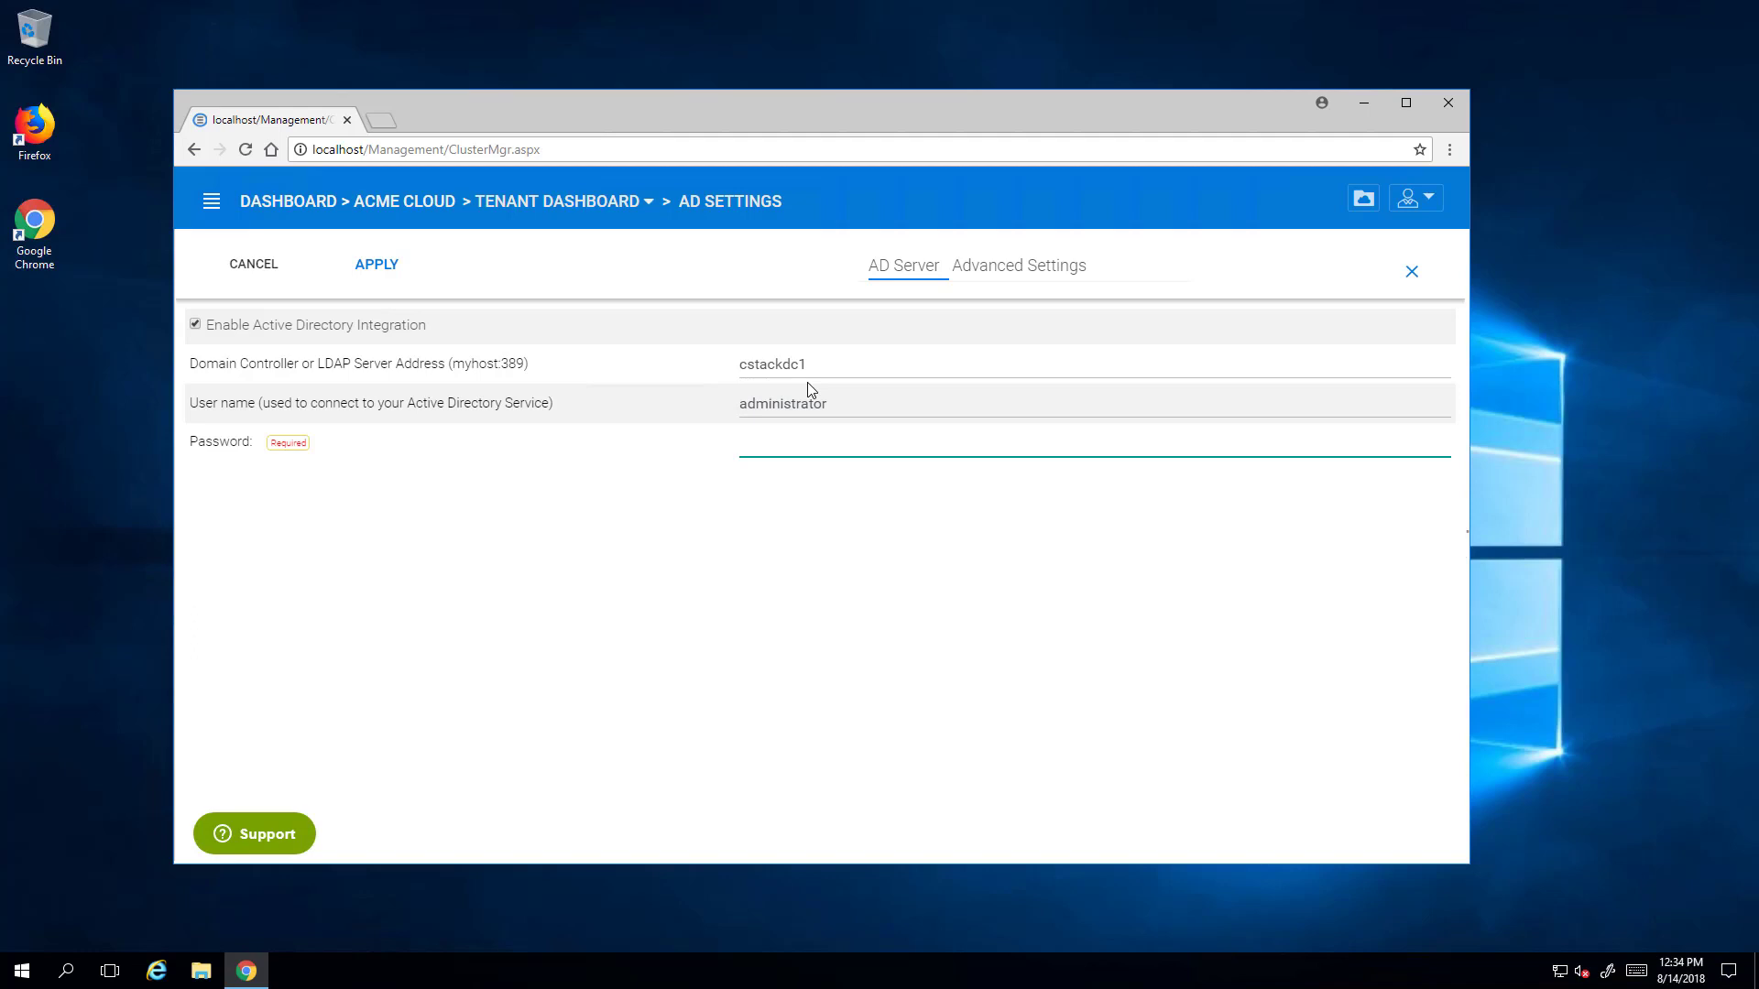
pyautogui.write('•••••')
# - Save the Active Directory settings and accept the browser's password-saving prompt
pyautogui.click(384, 265)
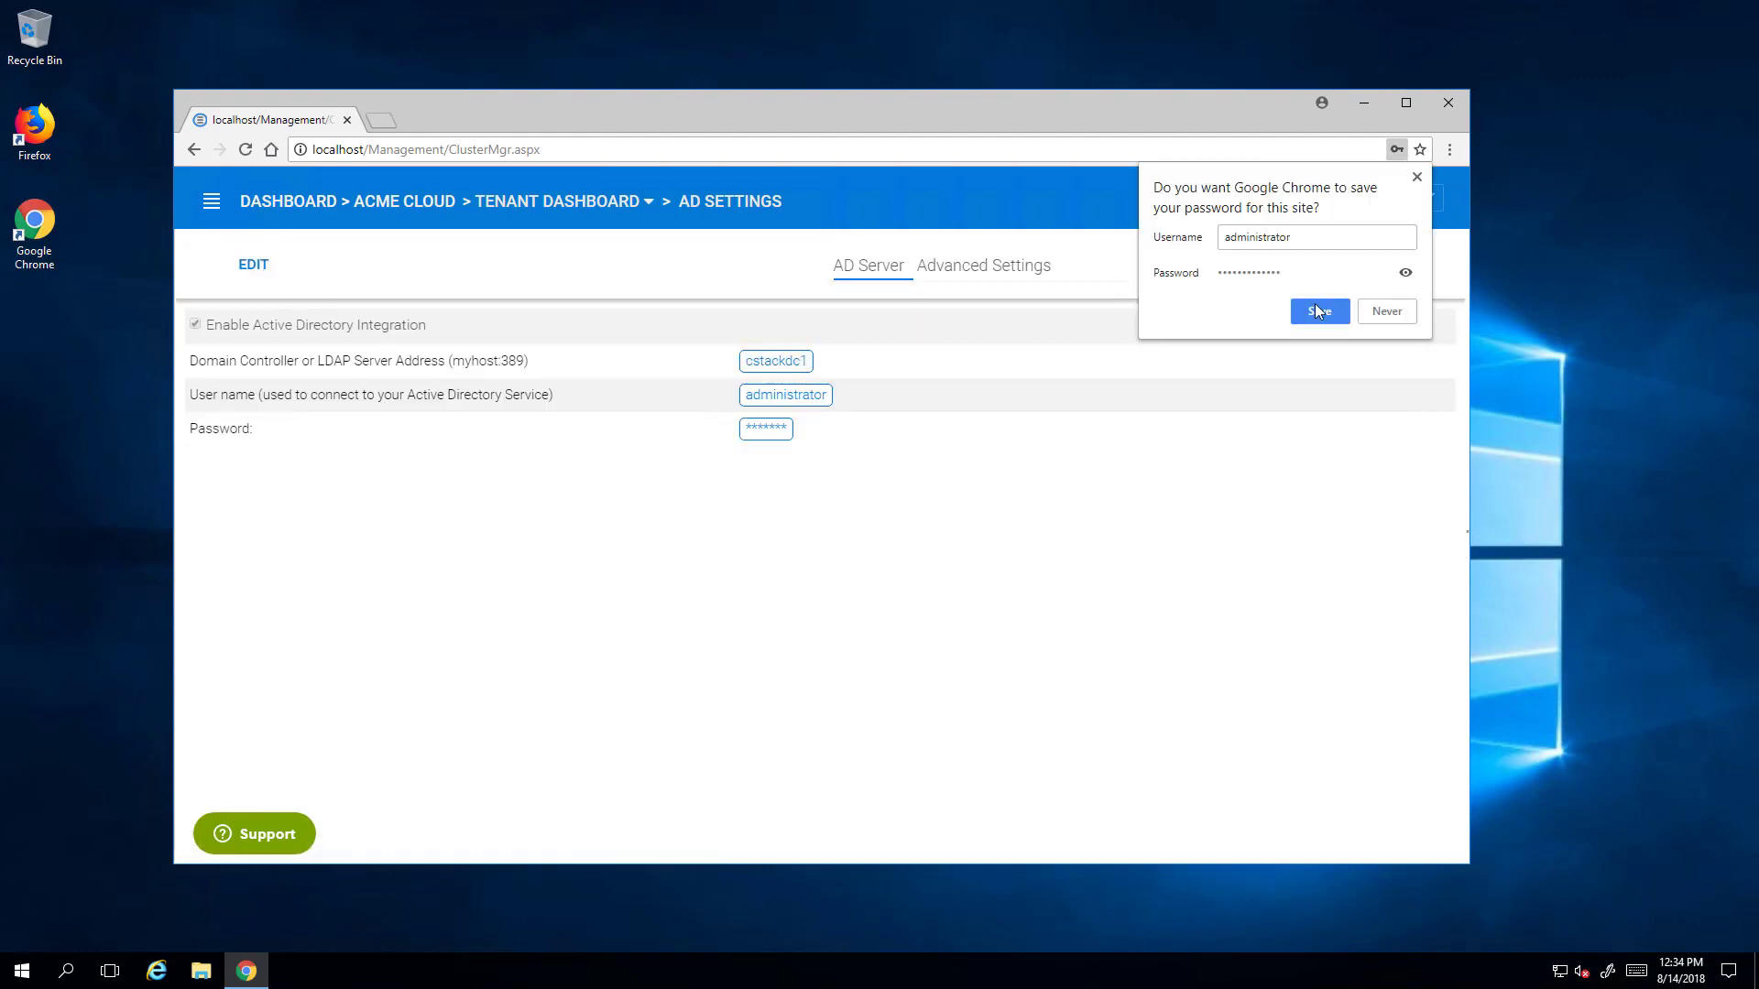
pyautogui.click(1316, 311)
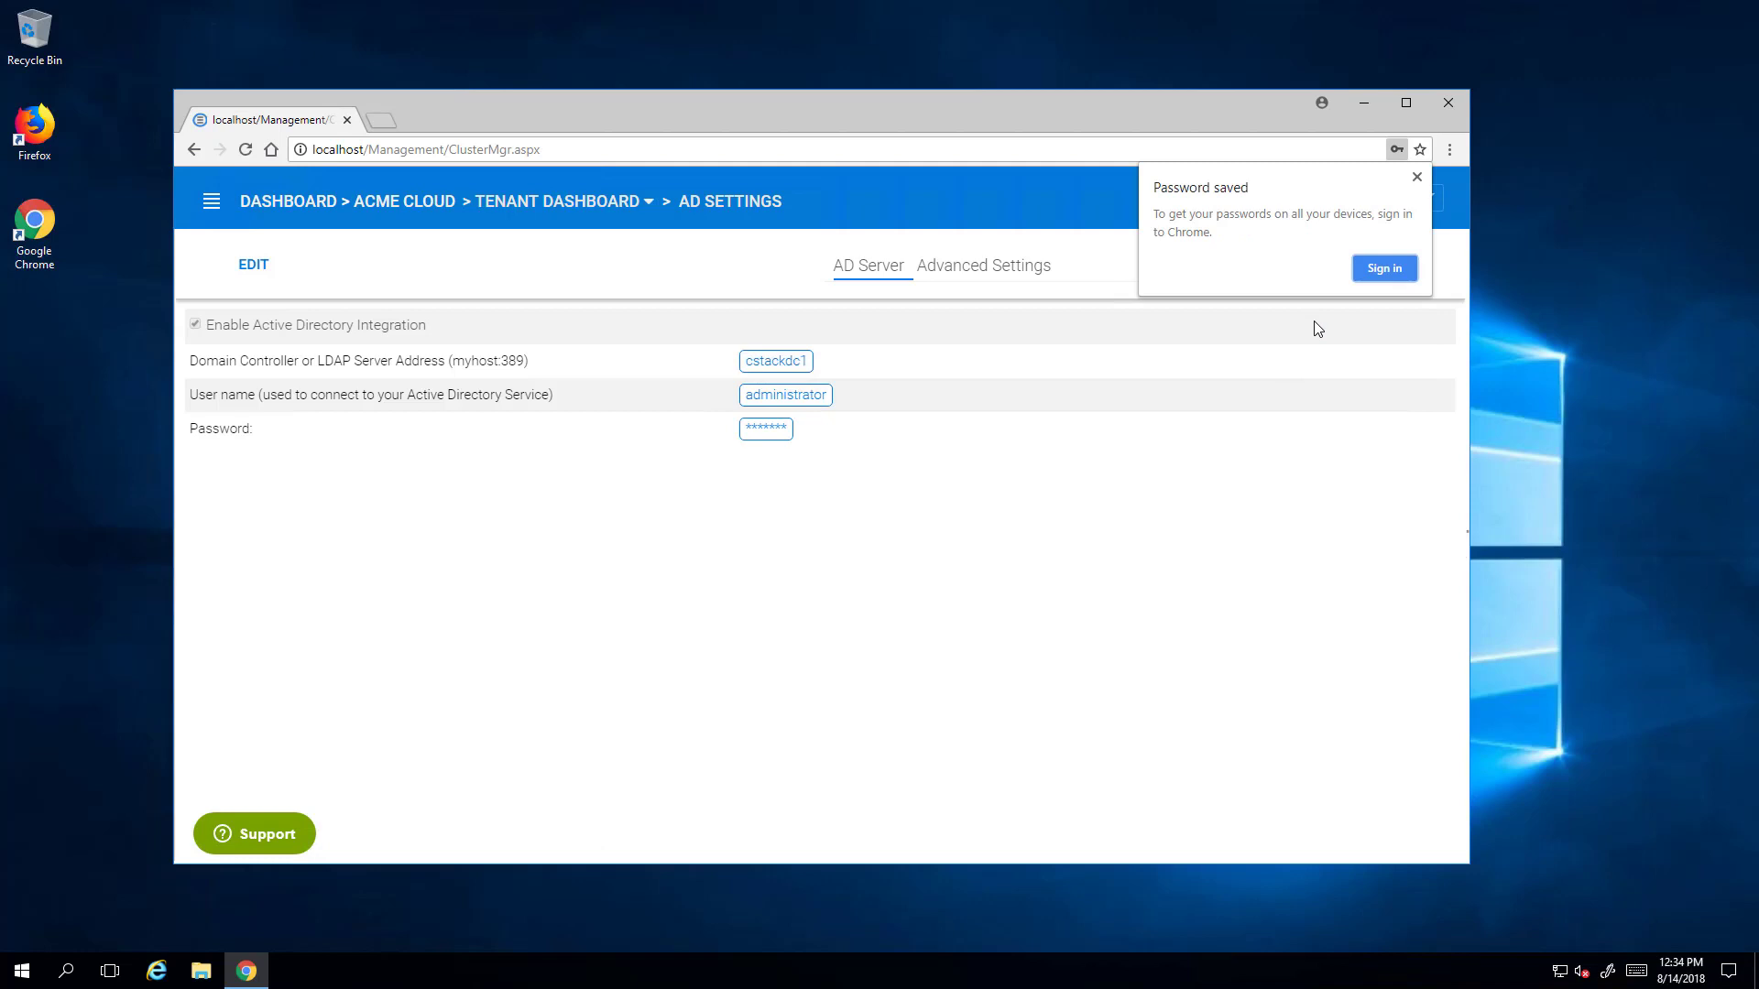
pyautogui.click(1415, 178)
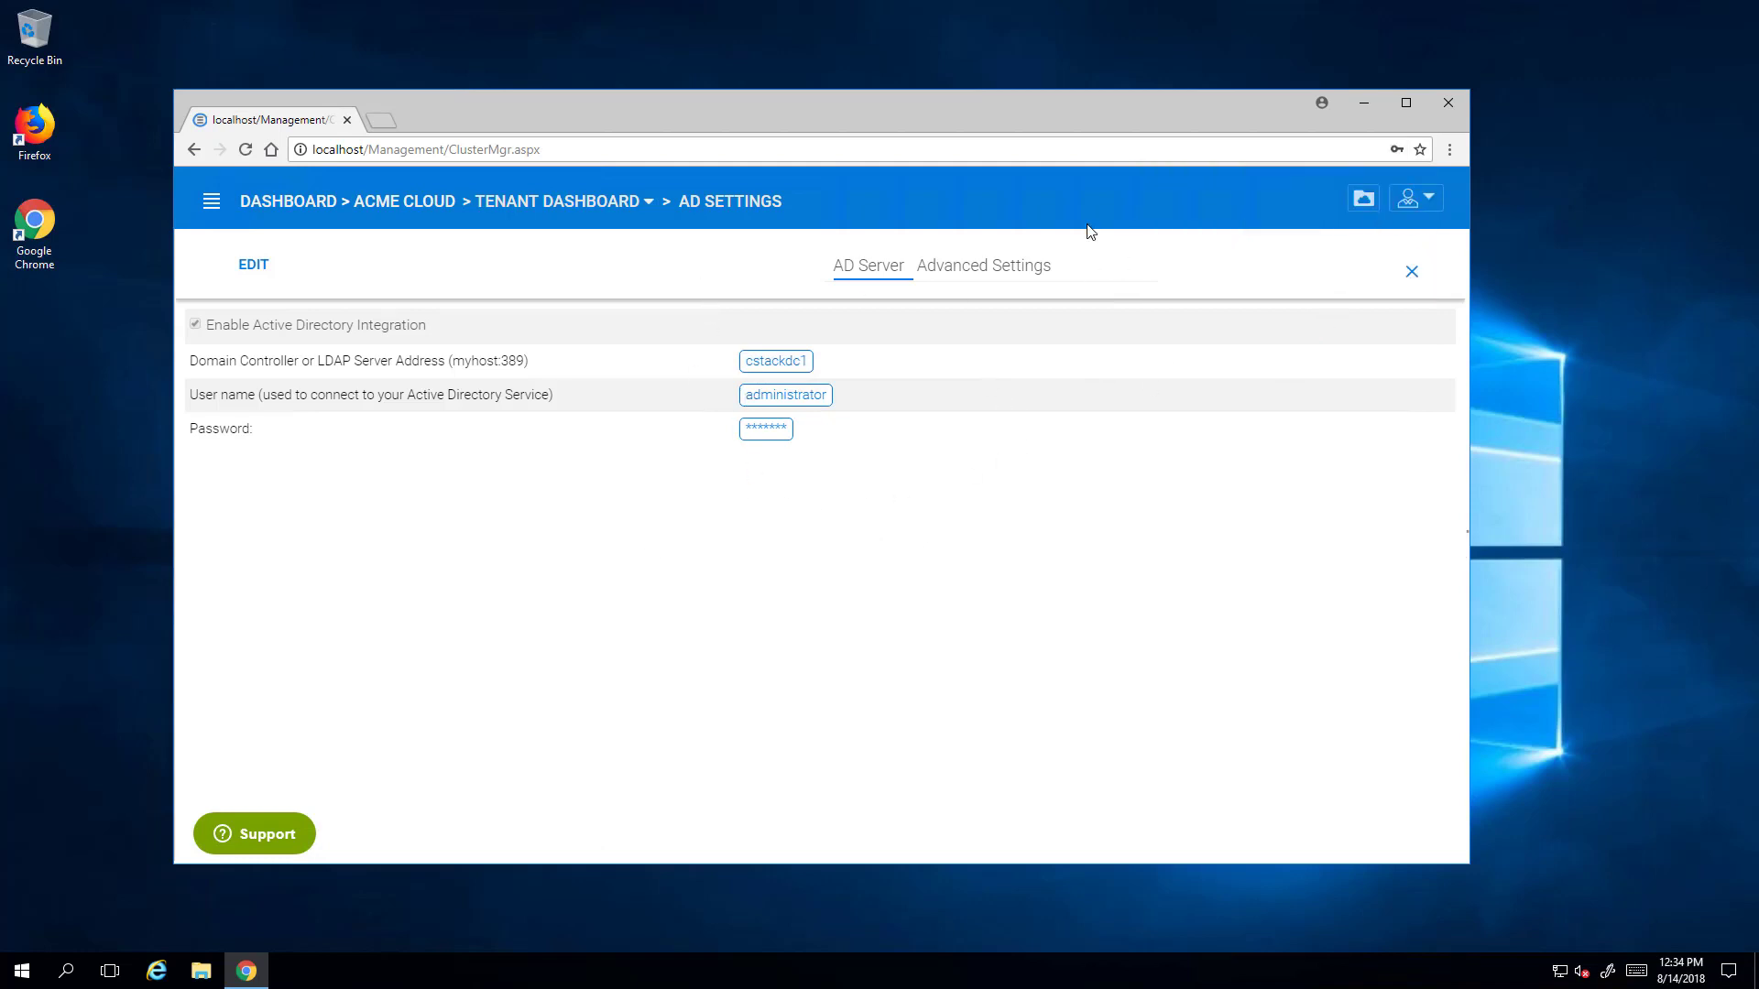
# - Review the Advanced Settings and AD Server tabs, then close them back to the tenant dashboard
pyautogui.click(1015, 267)
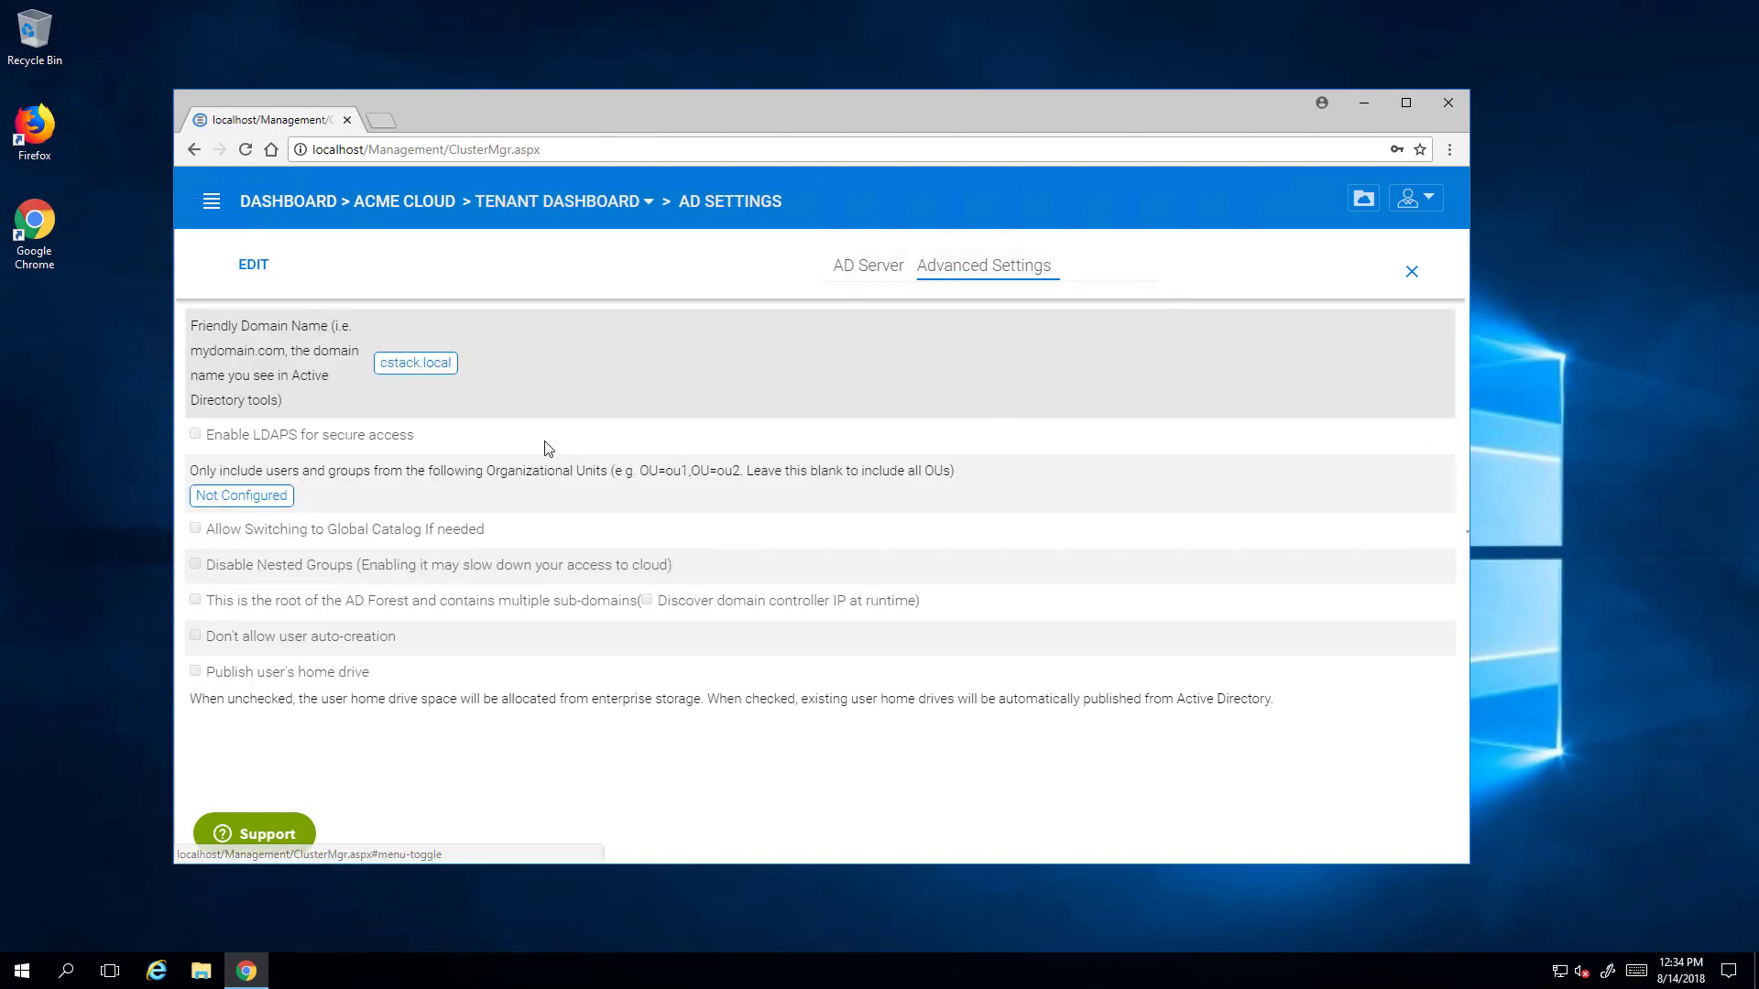
pyautogui.click(870, 268)
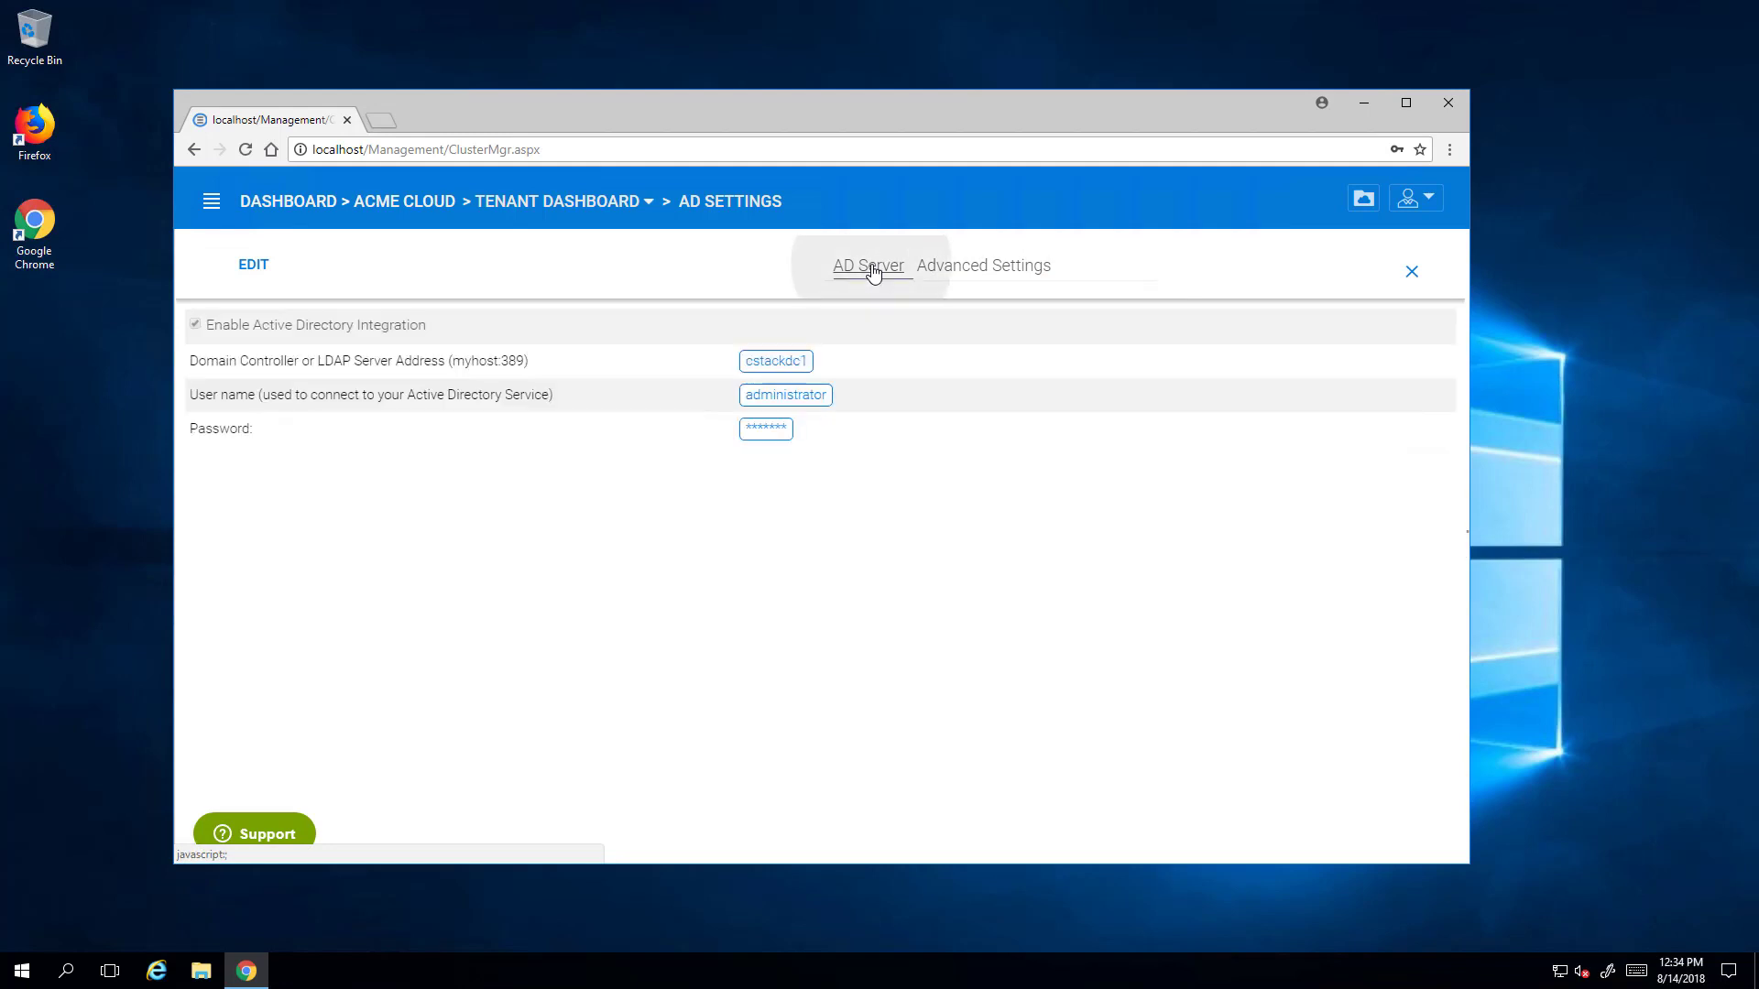
pyautogui.click(1410, 275)
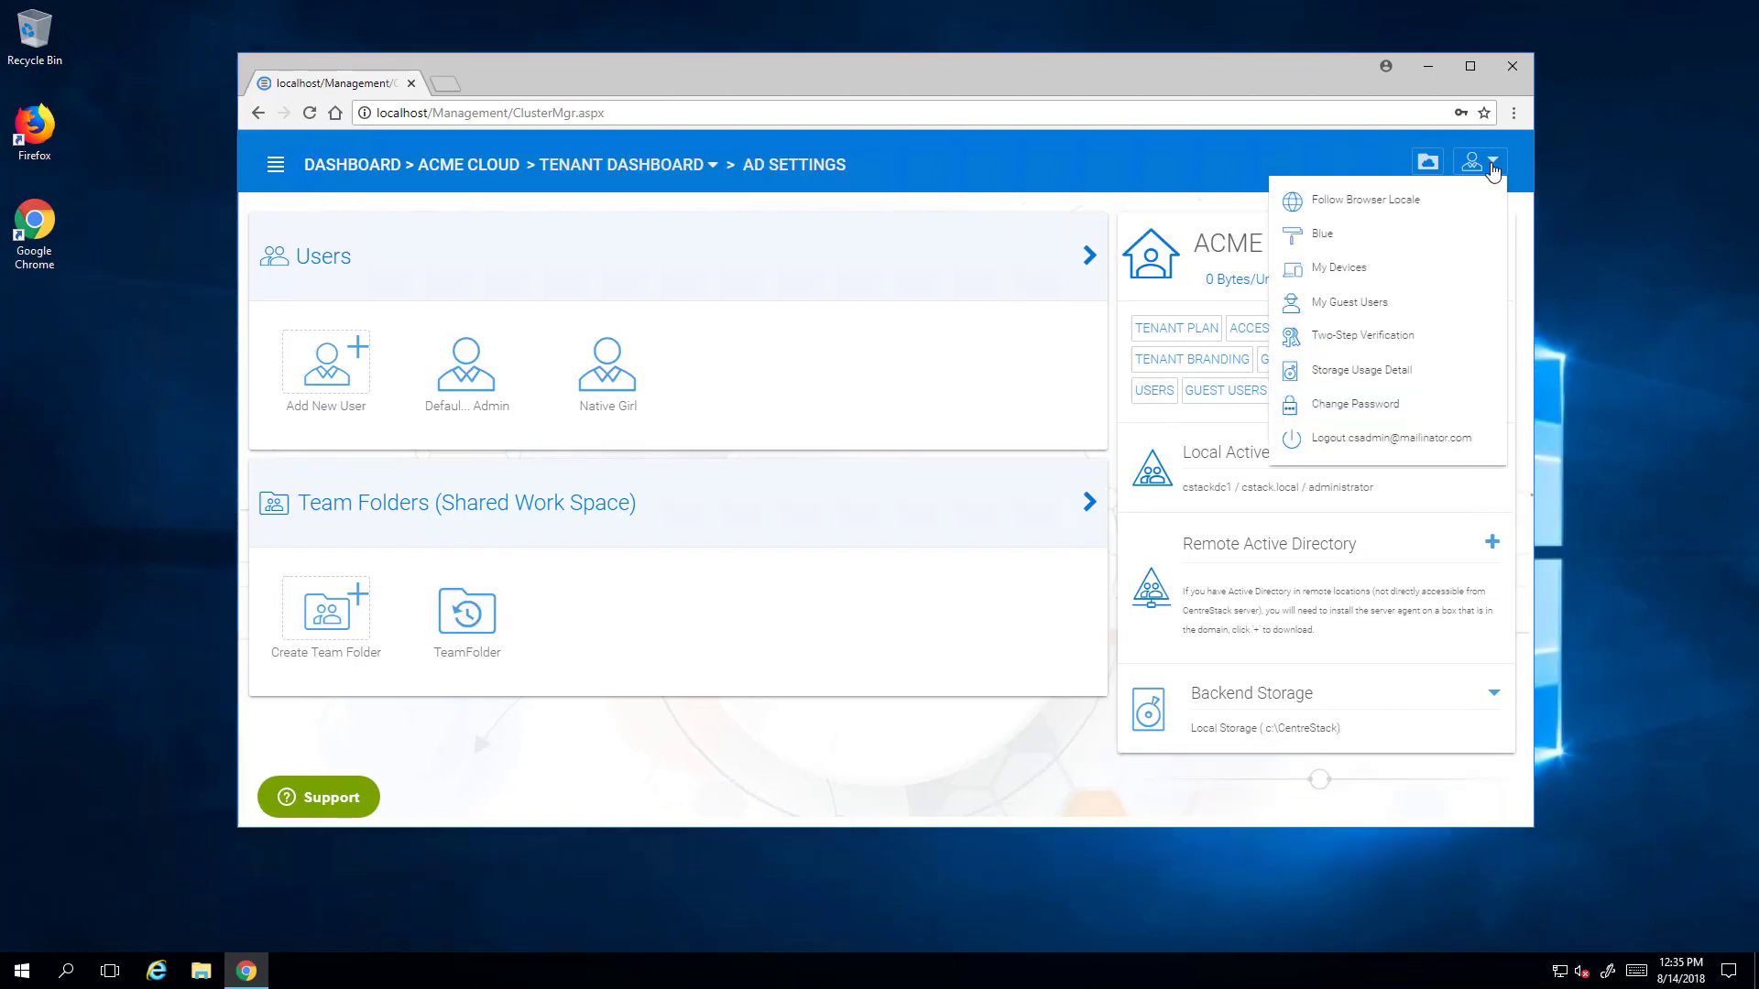
pyautogui.click(1492, 167)
pyautogui.click(1493, 169)
pyautogui.click(1493, 171)
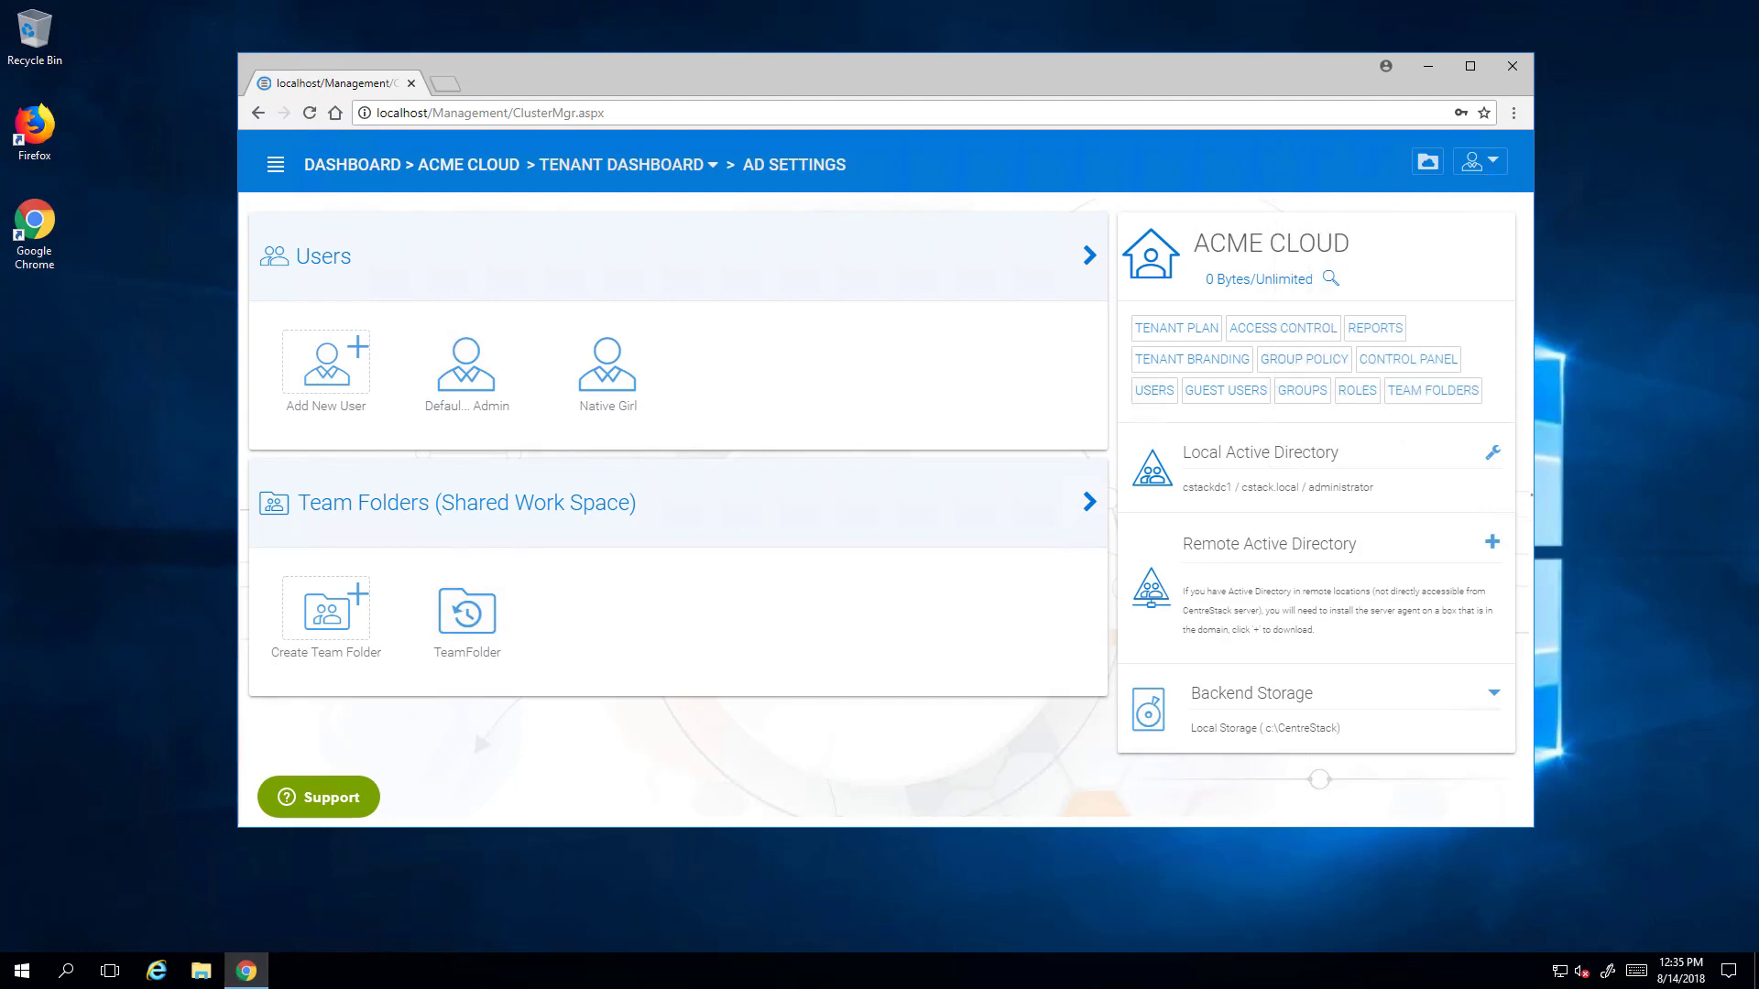
pyautogui.moveTo(917, 8)
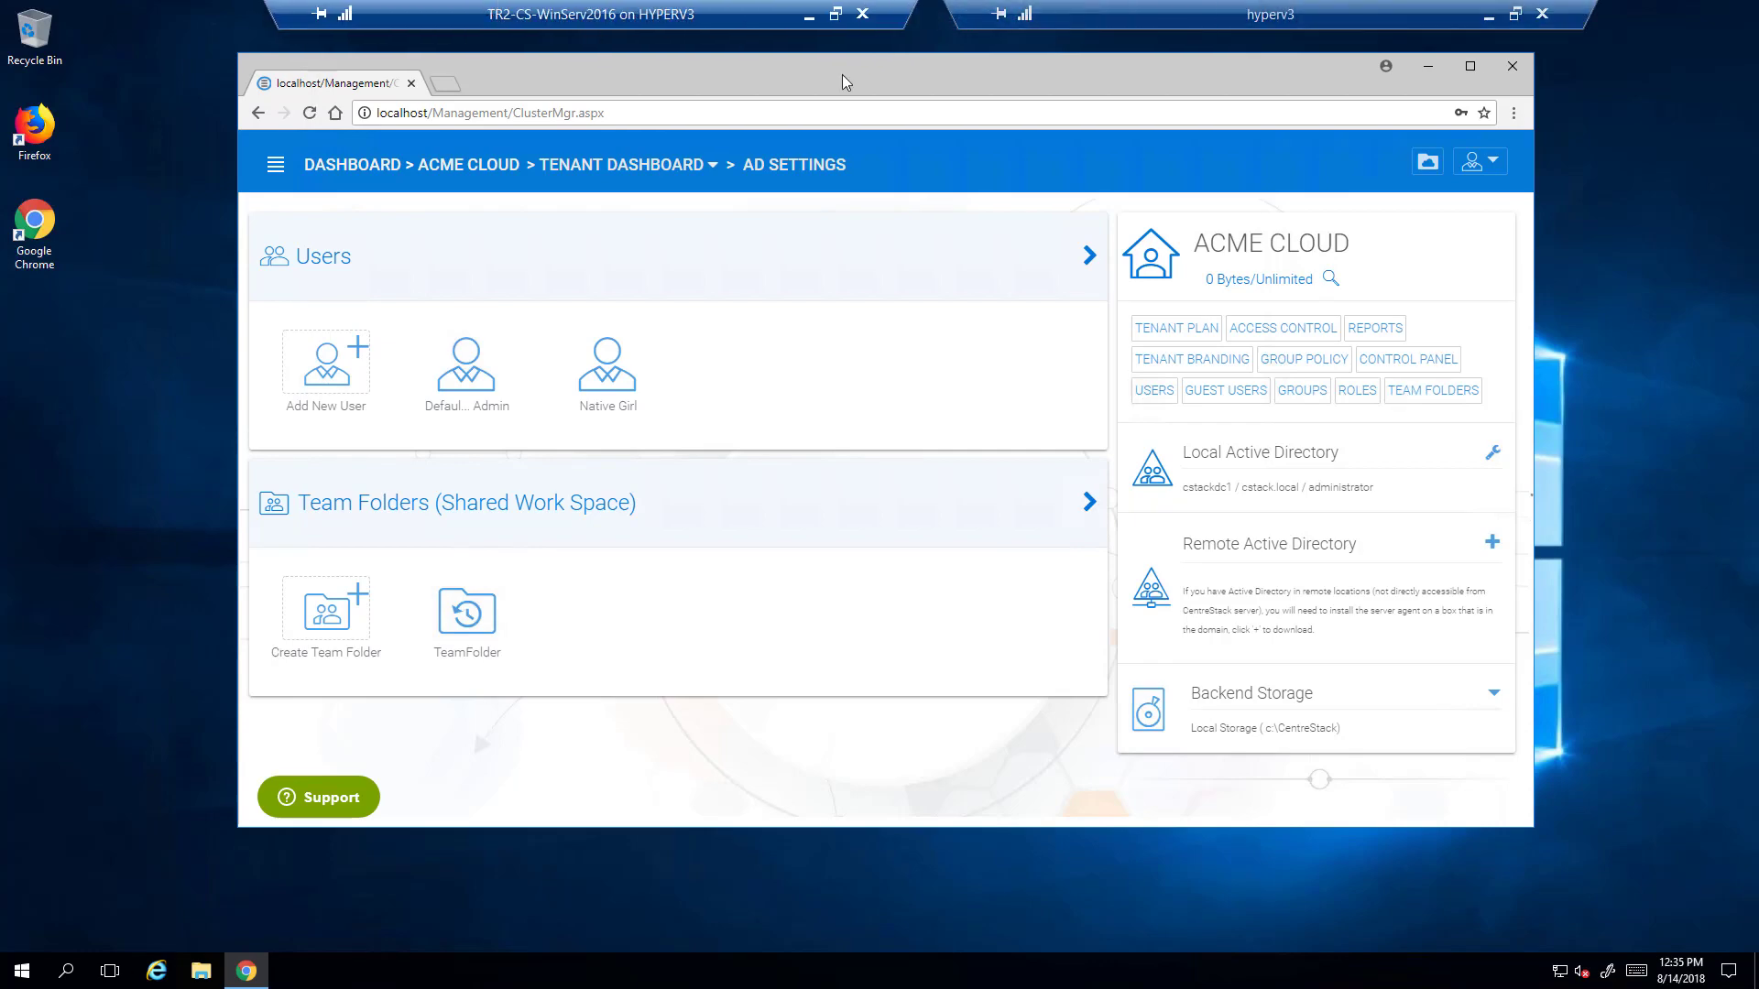
# - Minimise the remote session and connect to the TR1-SA-WinSrv2016 virtual machine
pyautogui.click(841, 15)
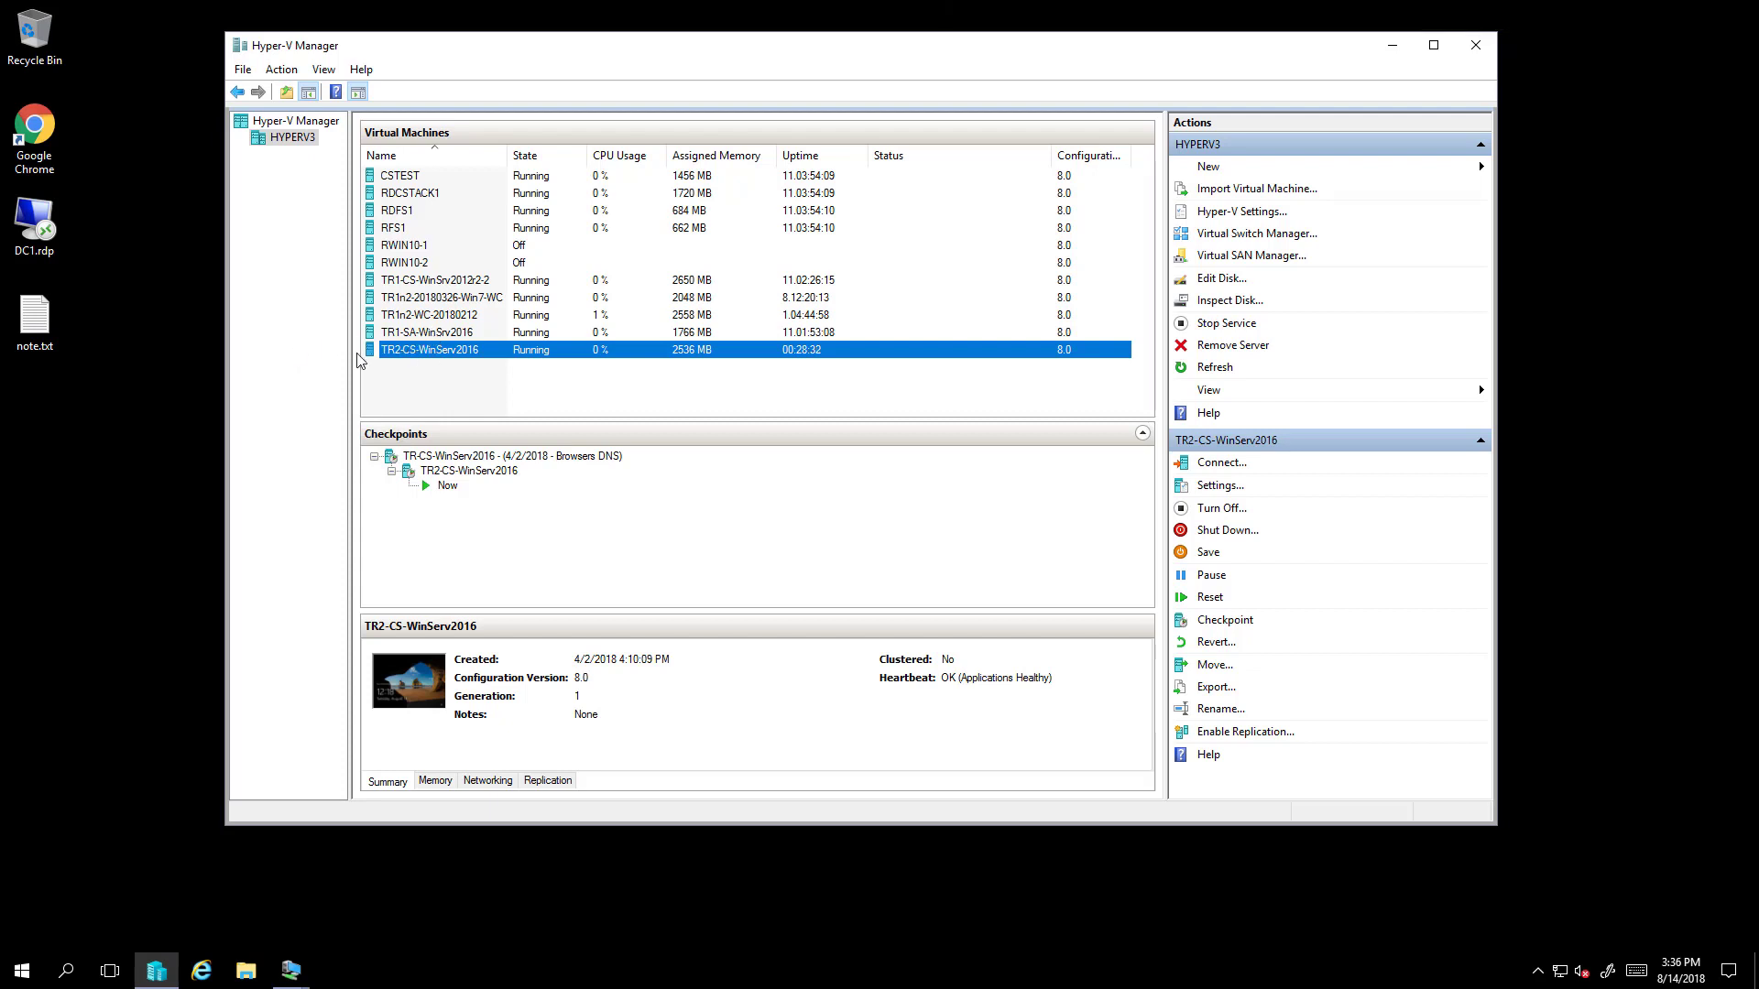
pyautogui.doubleClick(429, 333)
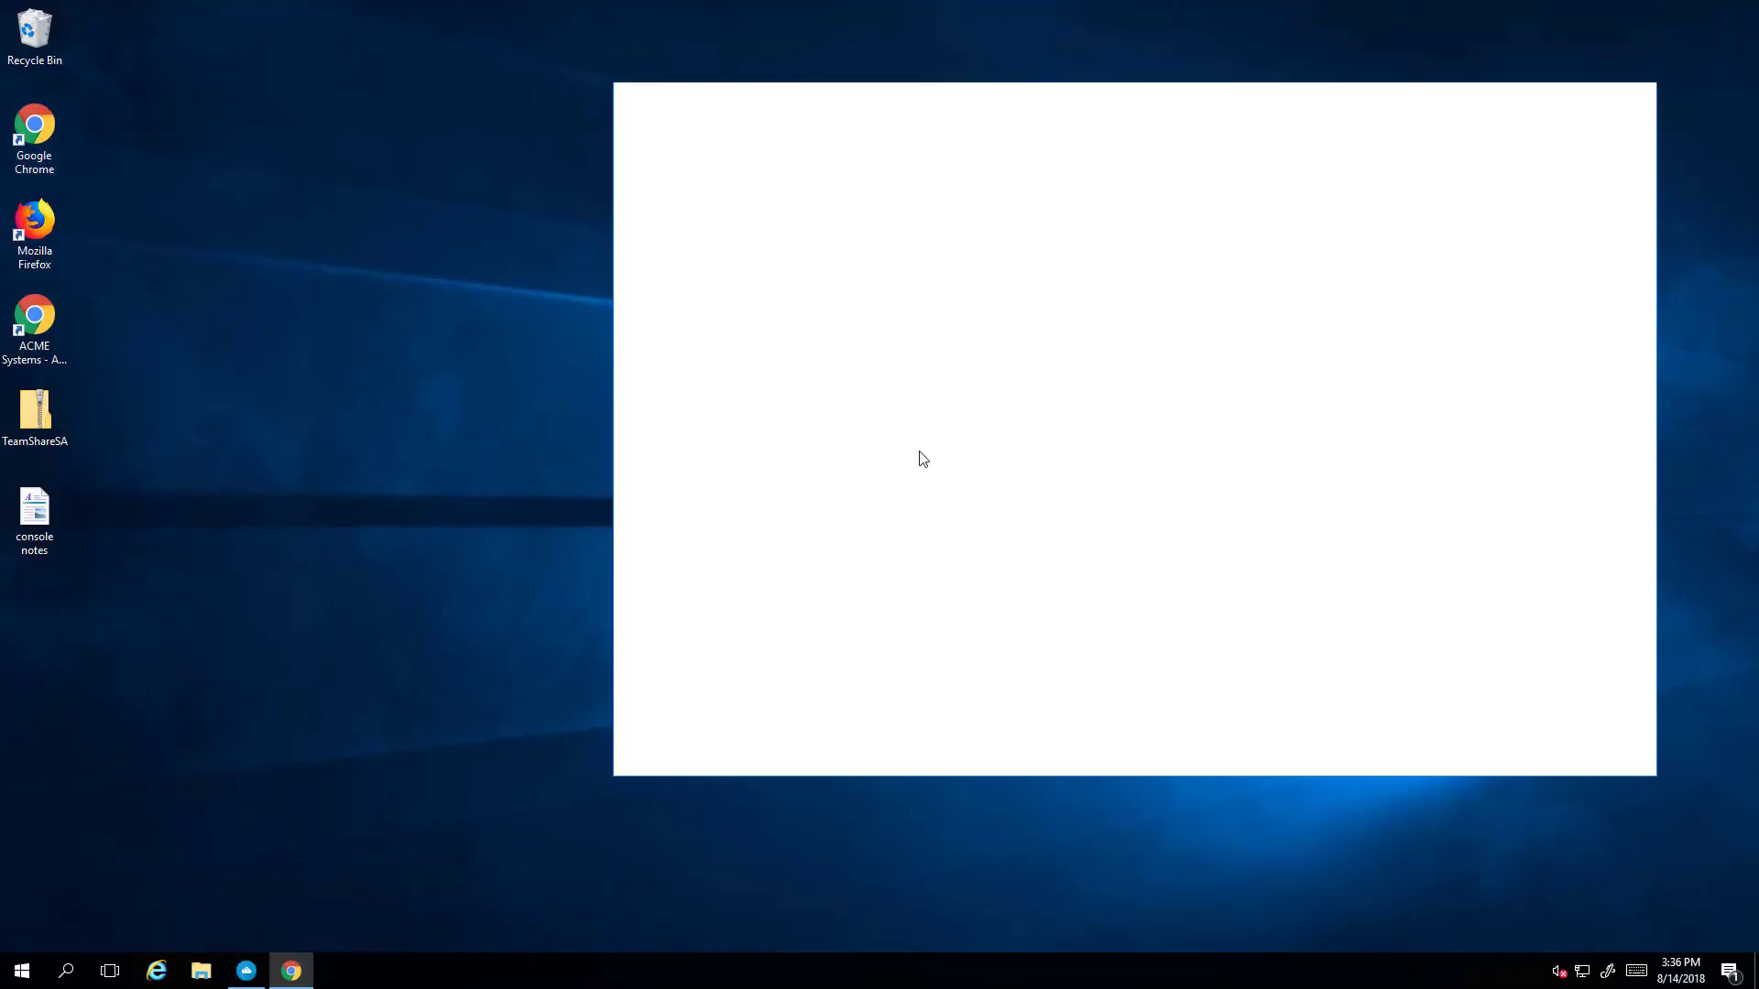
# - Load the CentreStack web portal at 10.0.0.108 in Chrome
pyautogui.moveTo(1311, 108); pyautogui.dragTo(1126, 128)
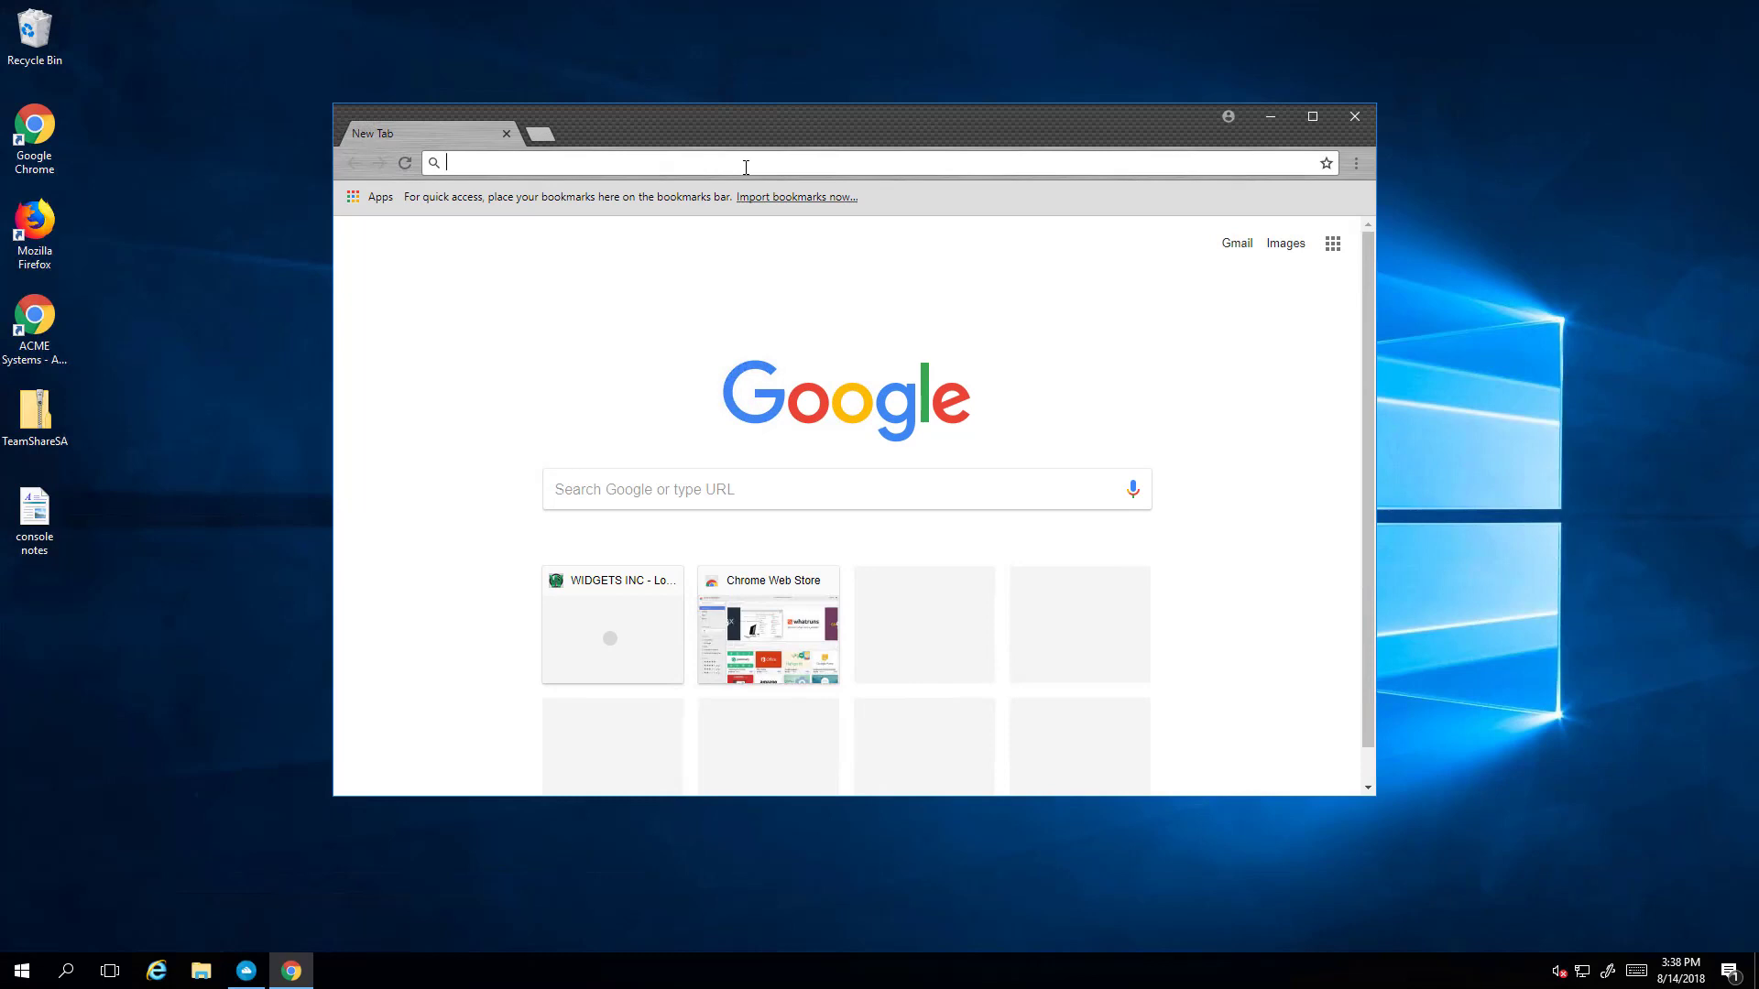
pyautogui.write('10.0.0.108')
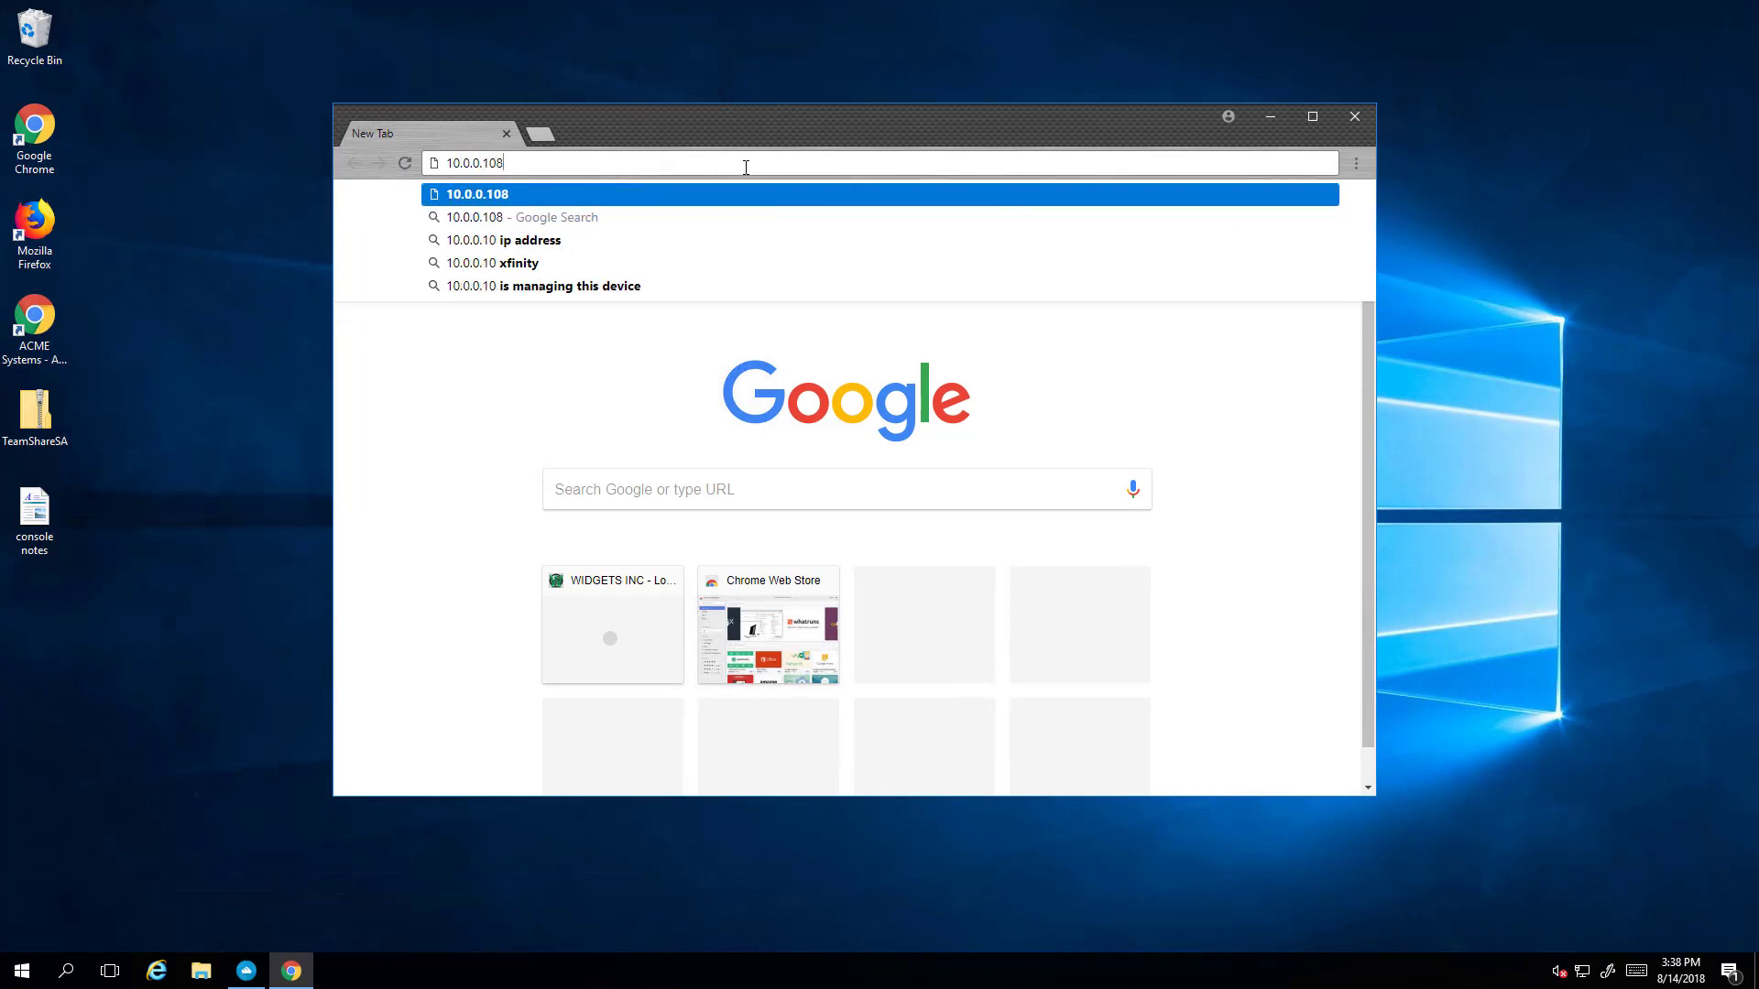
pyautogui.press('Return')
# - Sign in with the tenant admin's e-mail and password, decline saving it, and skip the welcome tour
pyautogui.click(799, 467)
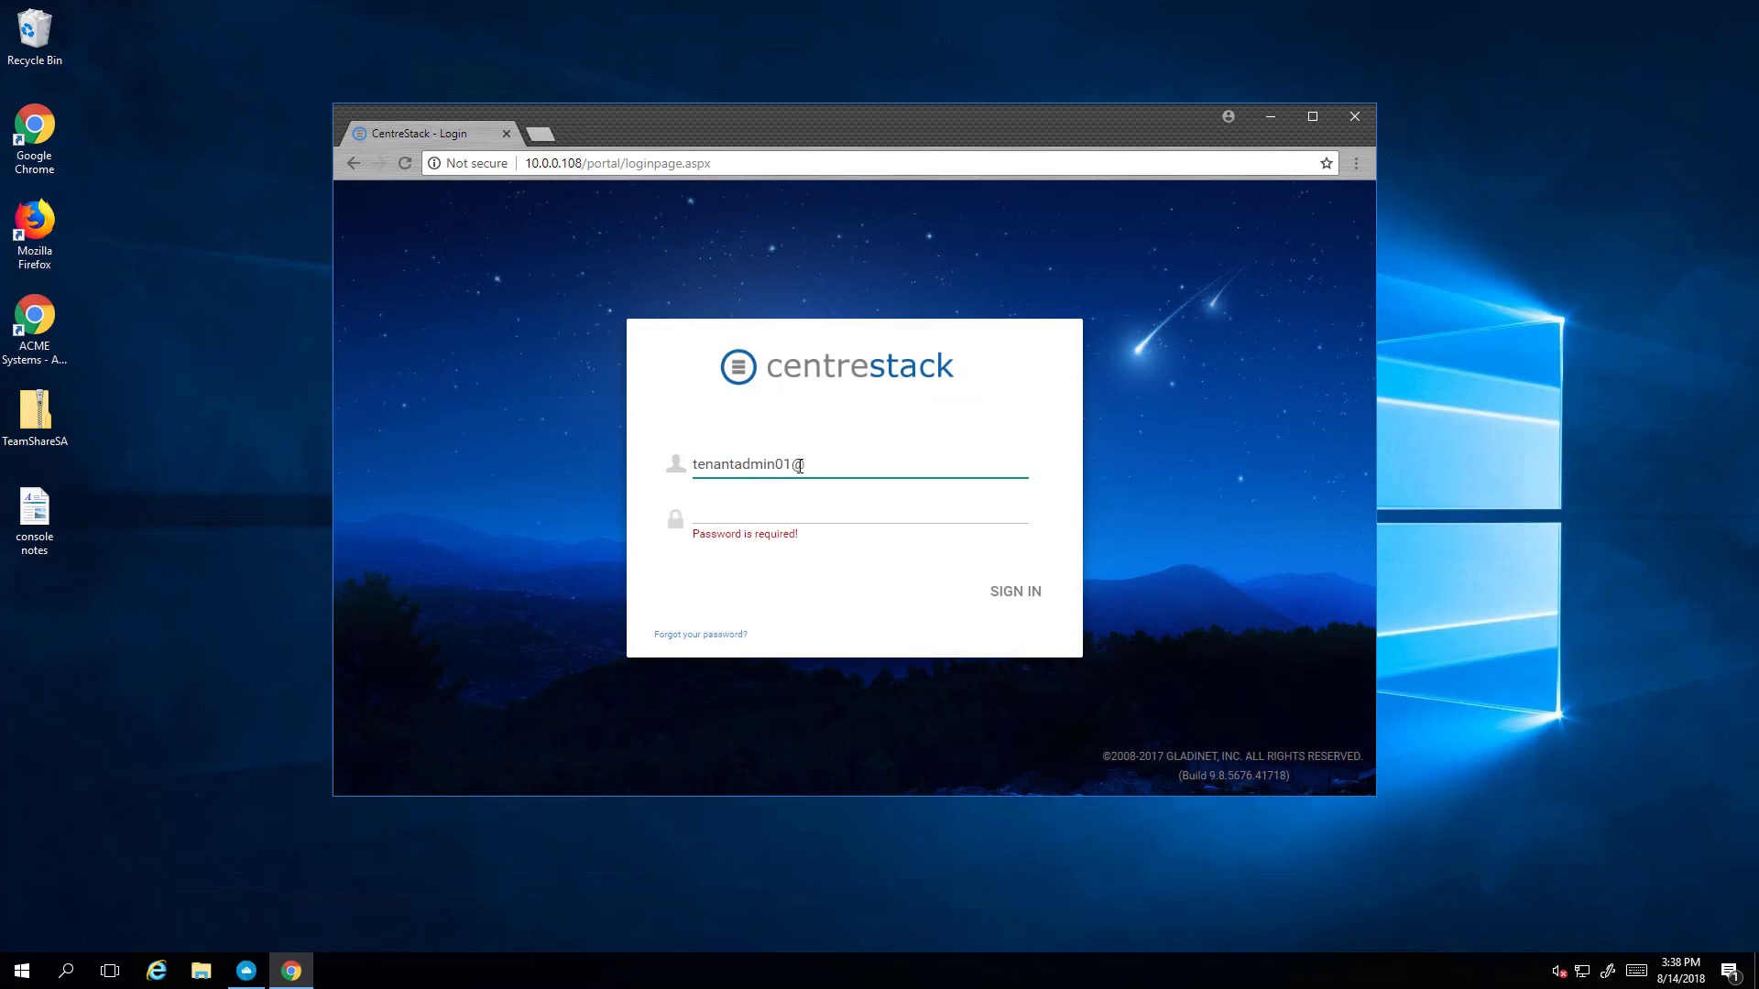
pyautogui.press('Tab')
pyautogui.write('********')
pyautogui.press('Return')
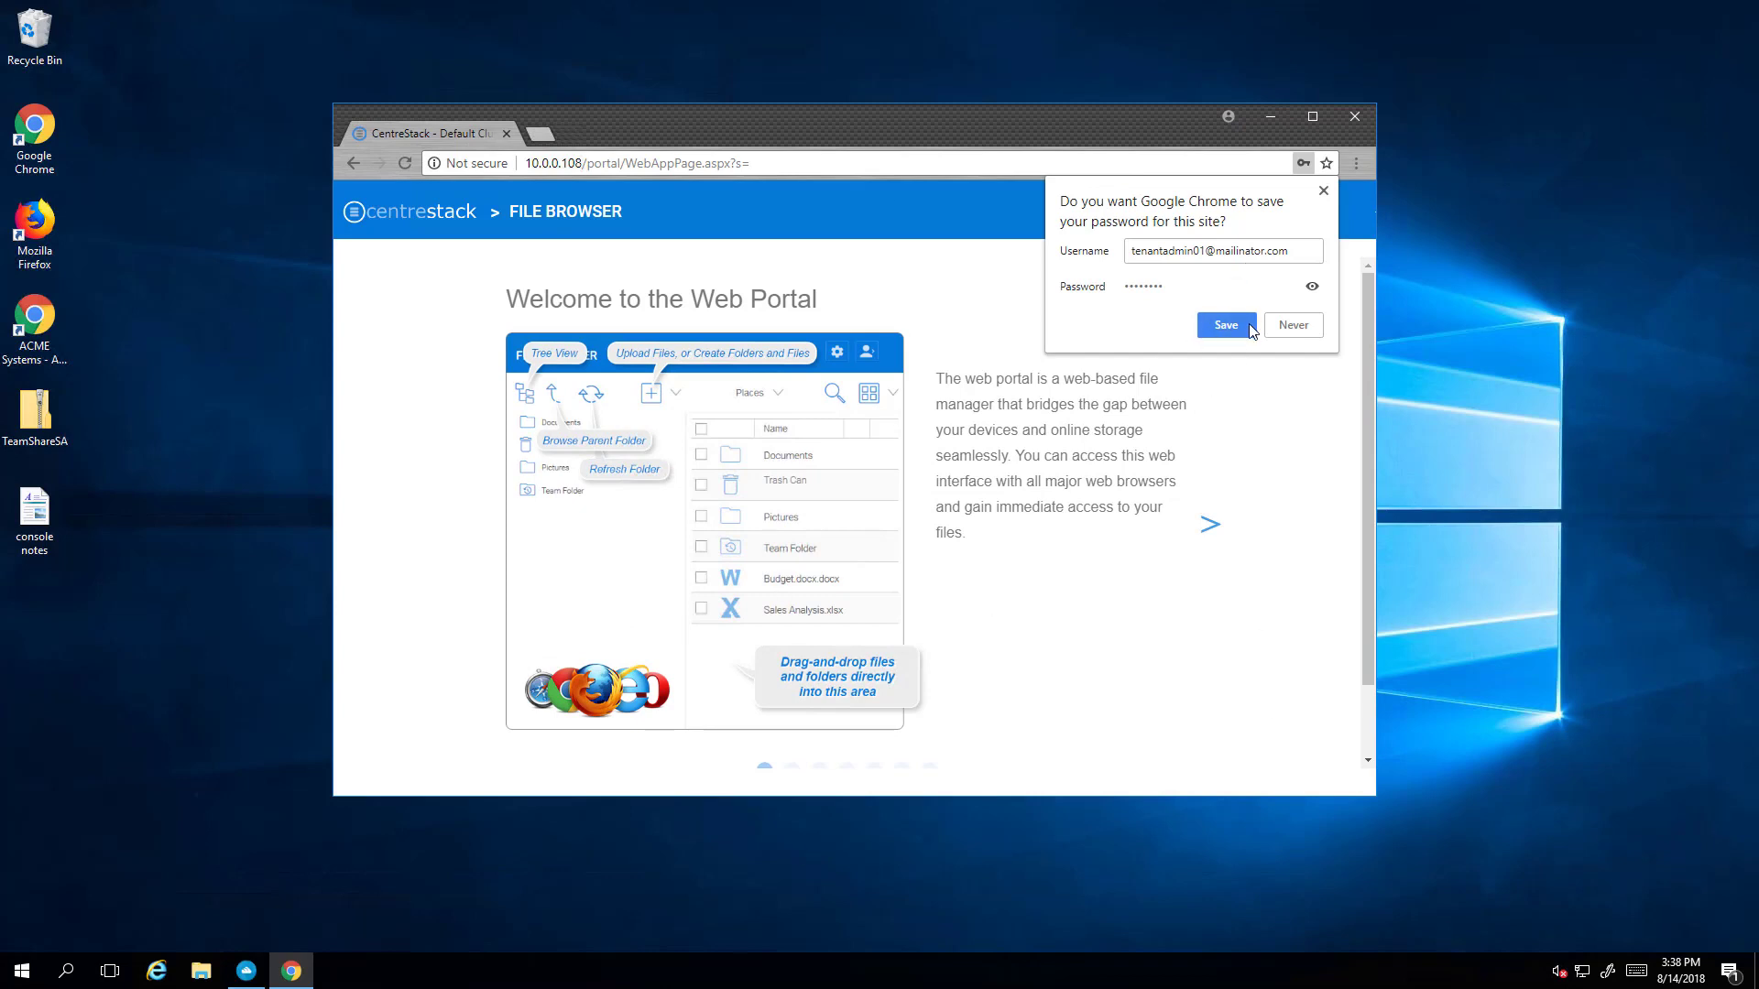
pyautogui.click(1322, 190)
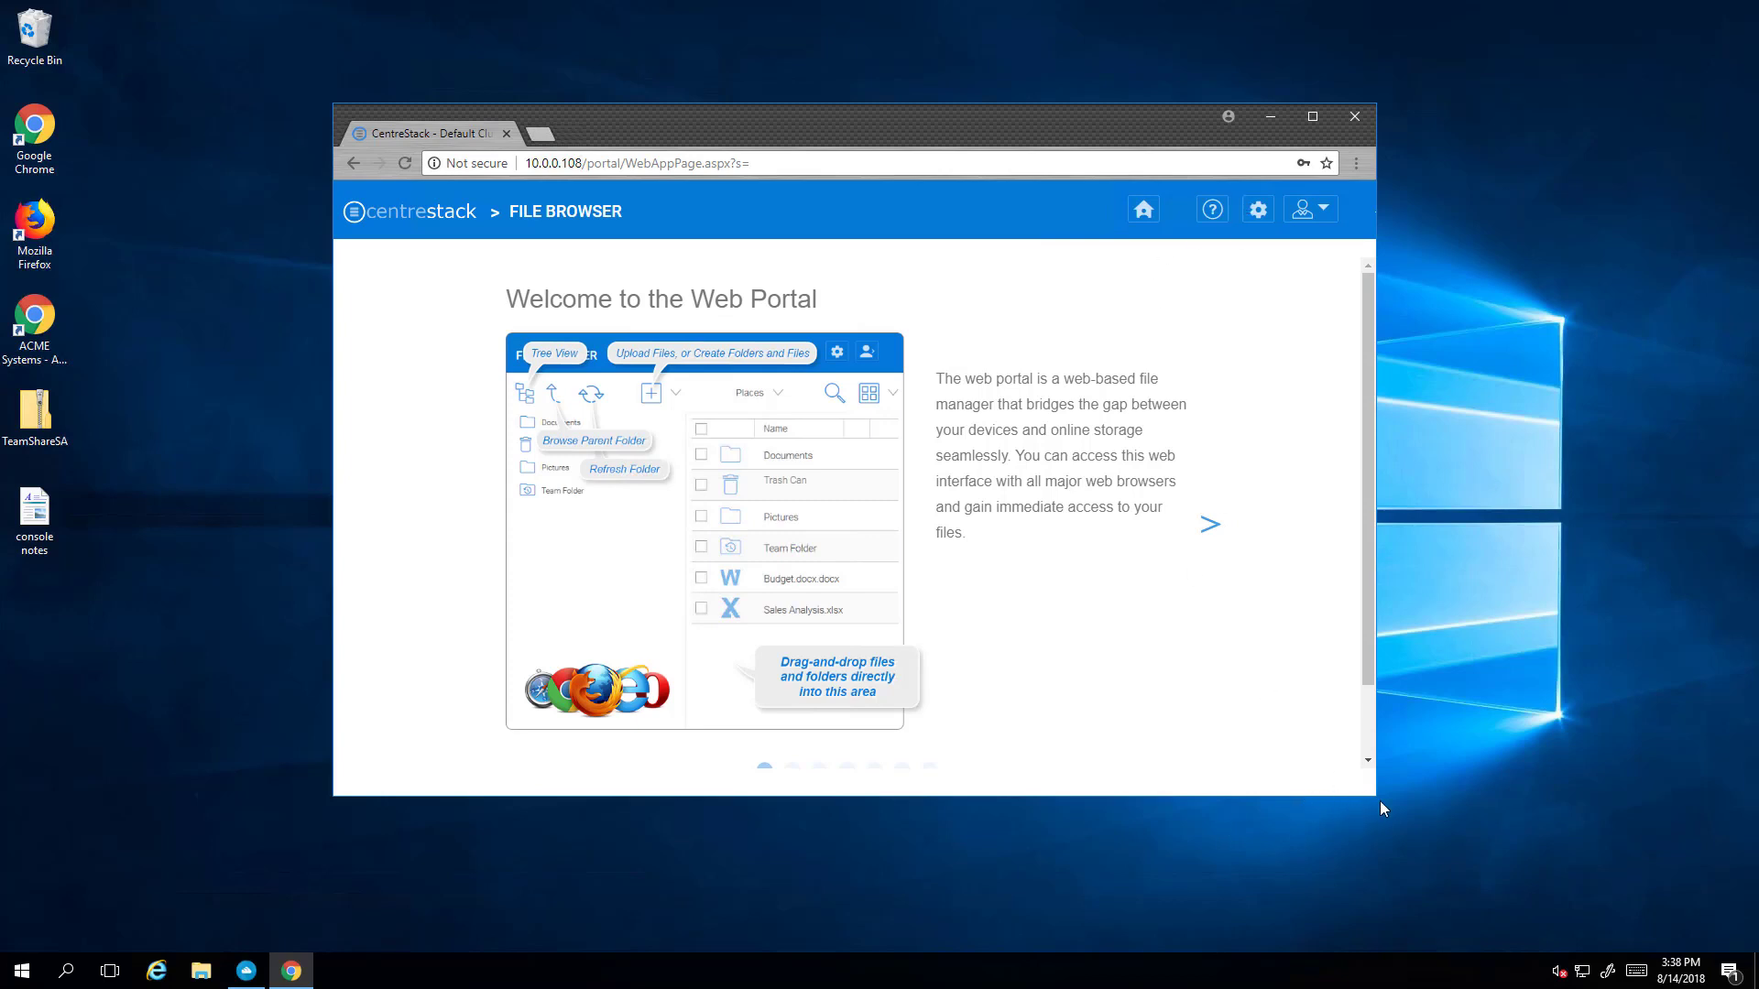
pyautogui.moveTo(1380, 800); pyautogui.dragTo(1431, 885)
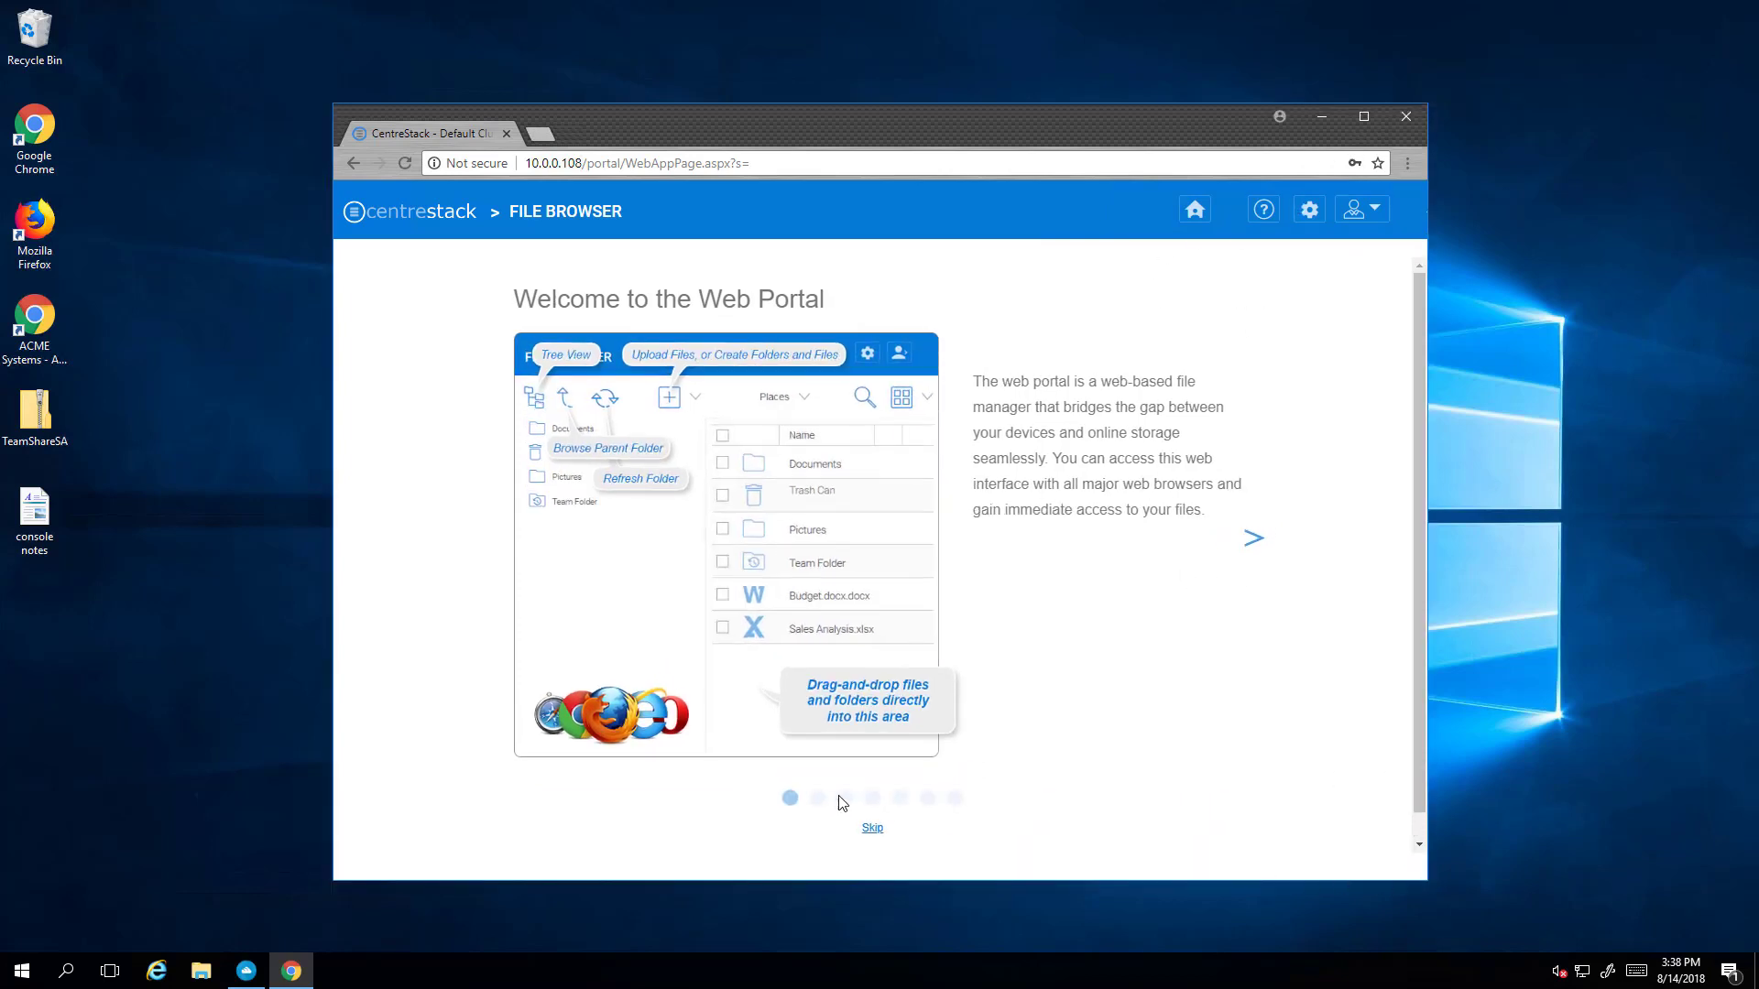
pyautogui.click(870, 828)
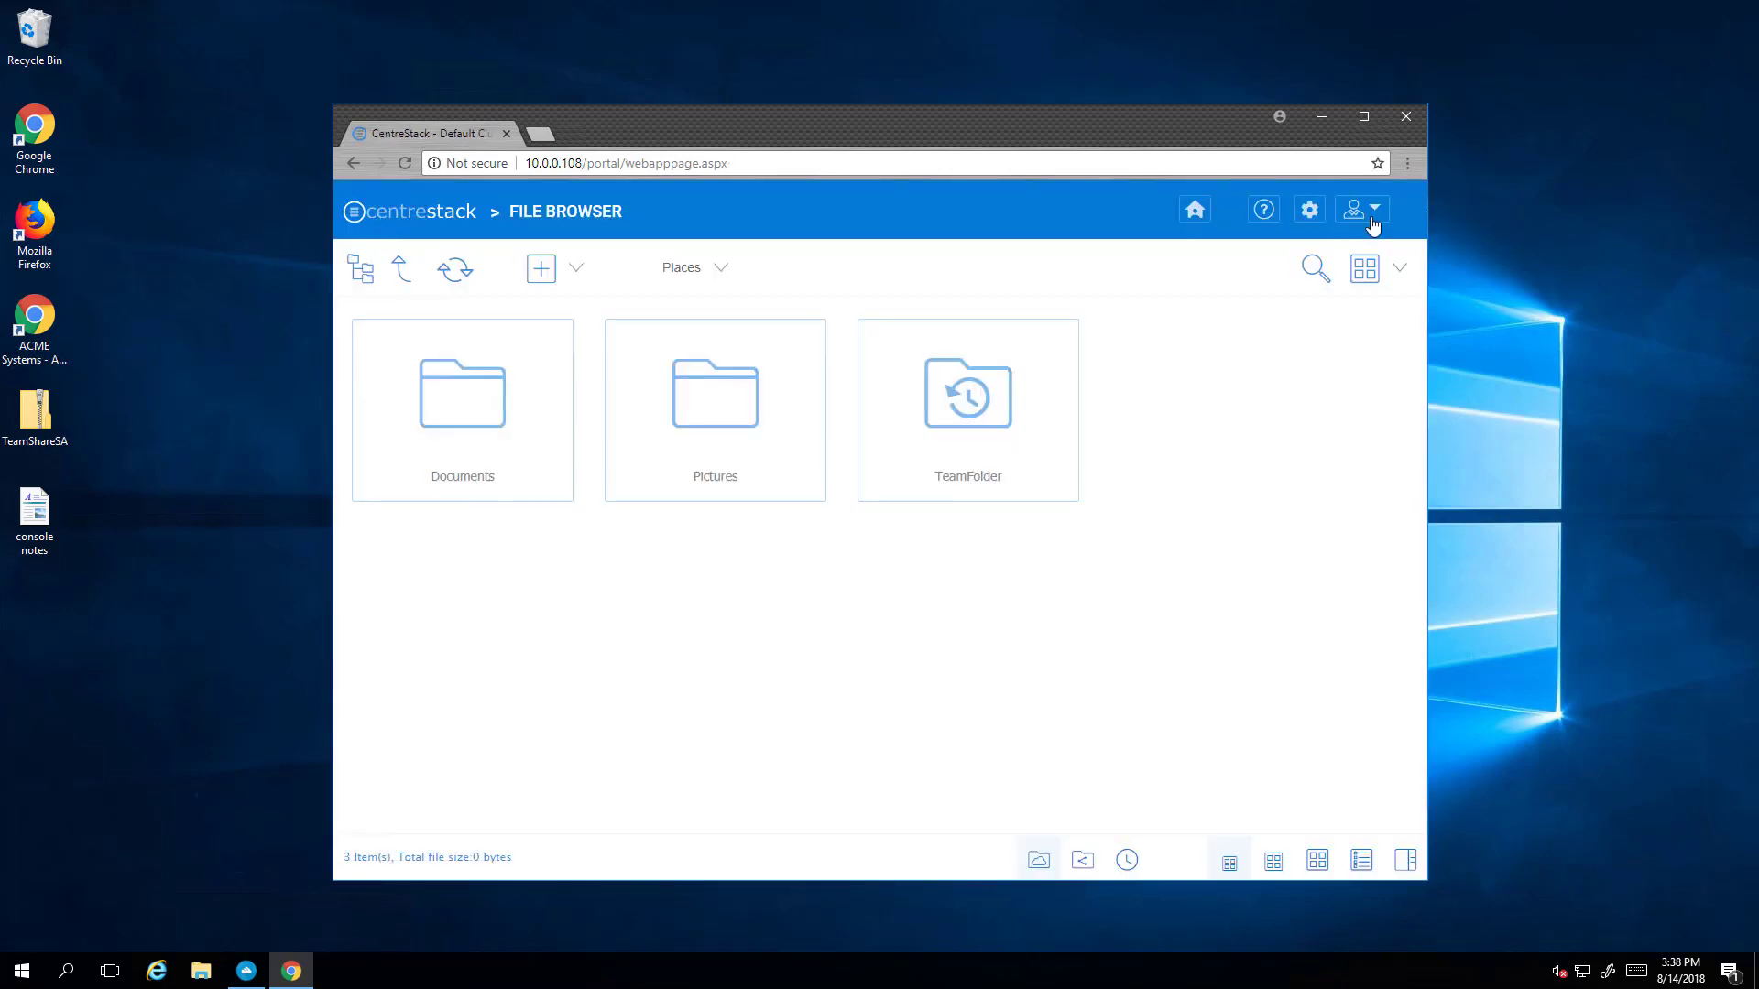
# - Download the 64-bit Server Agent package 9.8.2580 from the native clients download page
pyautogui.click(1362, 220)
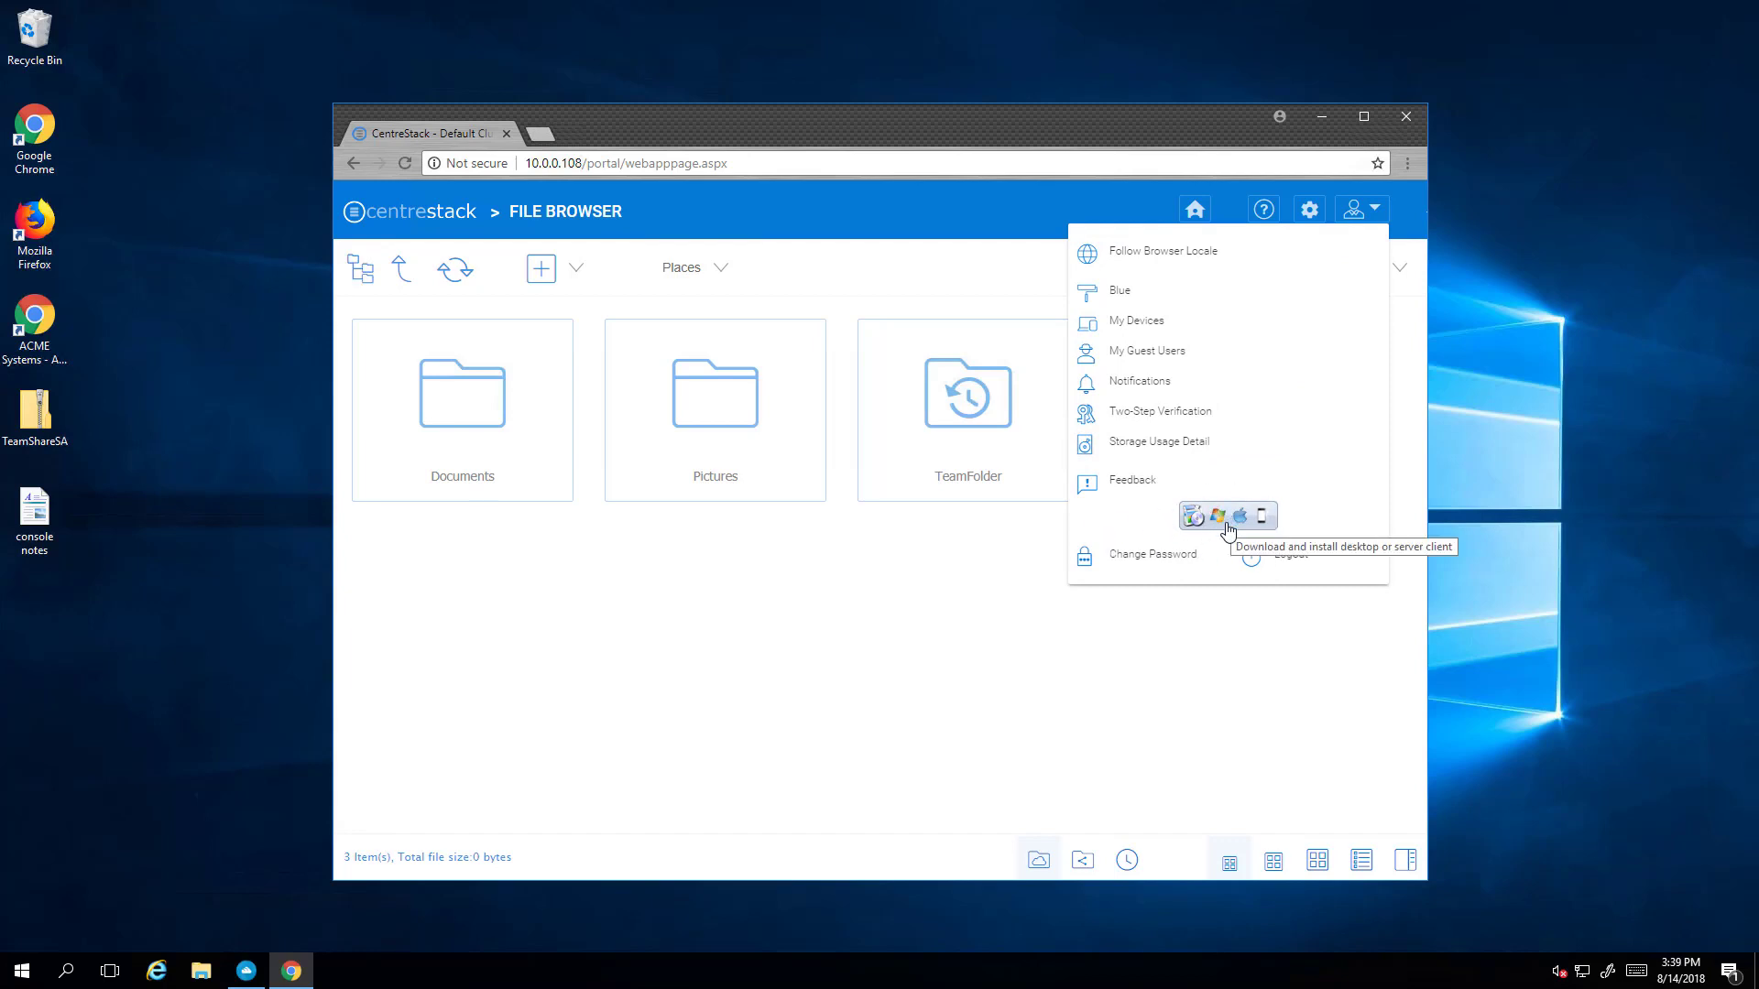
pyautogui.click(1228, 527)
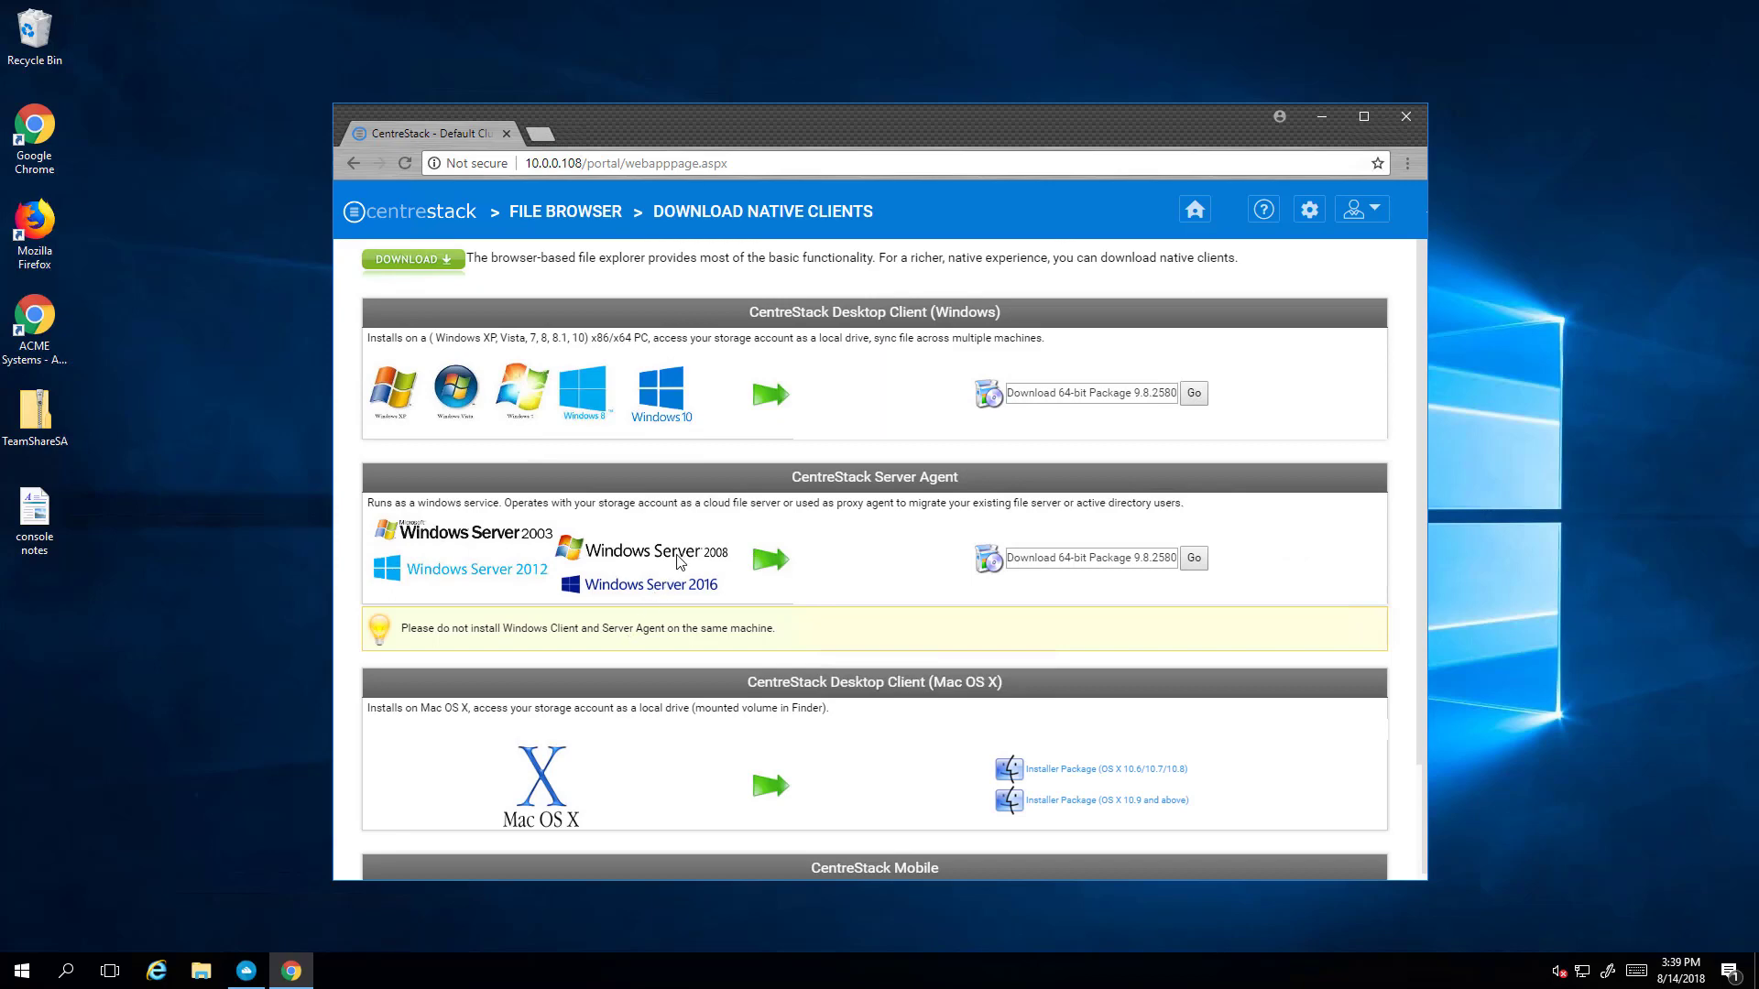
pyautogui.scroll(-2, 679, 560)
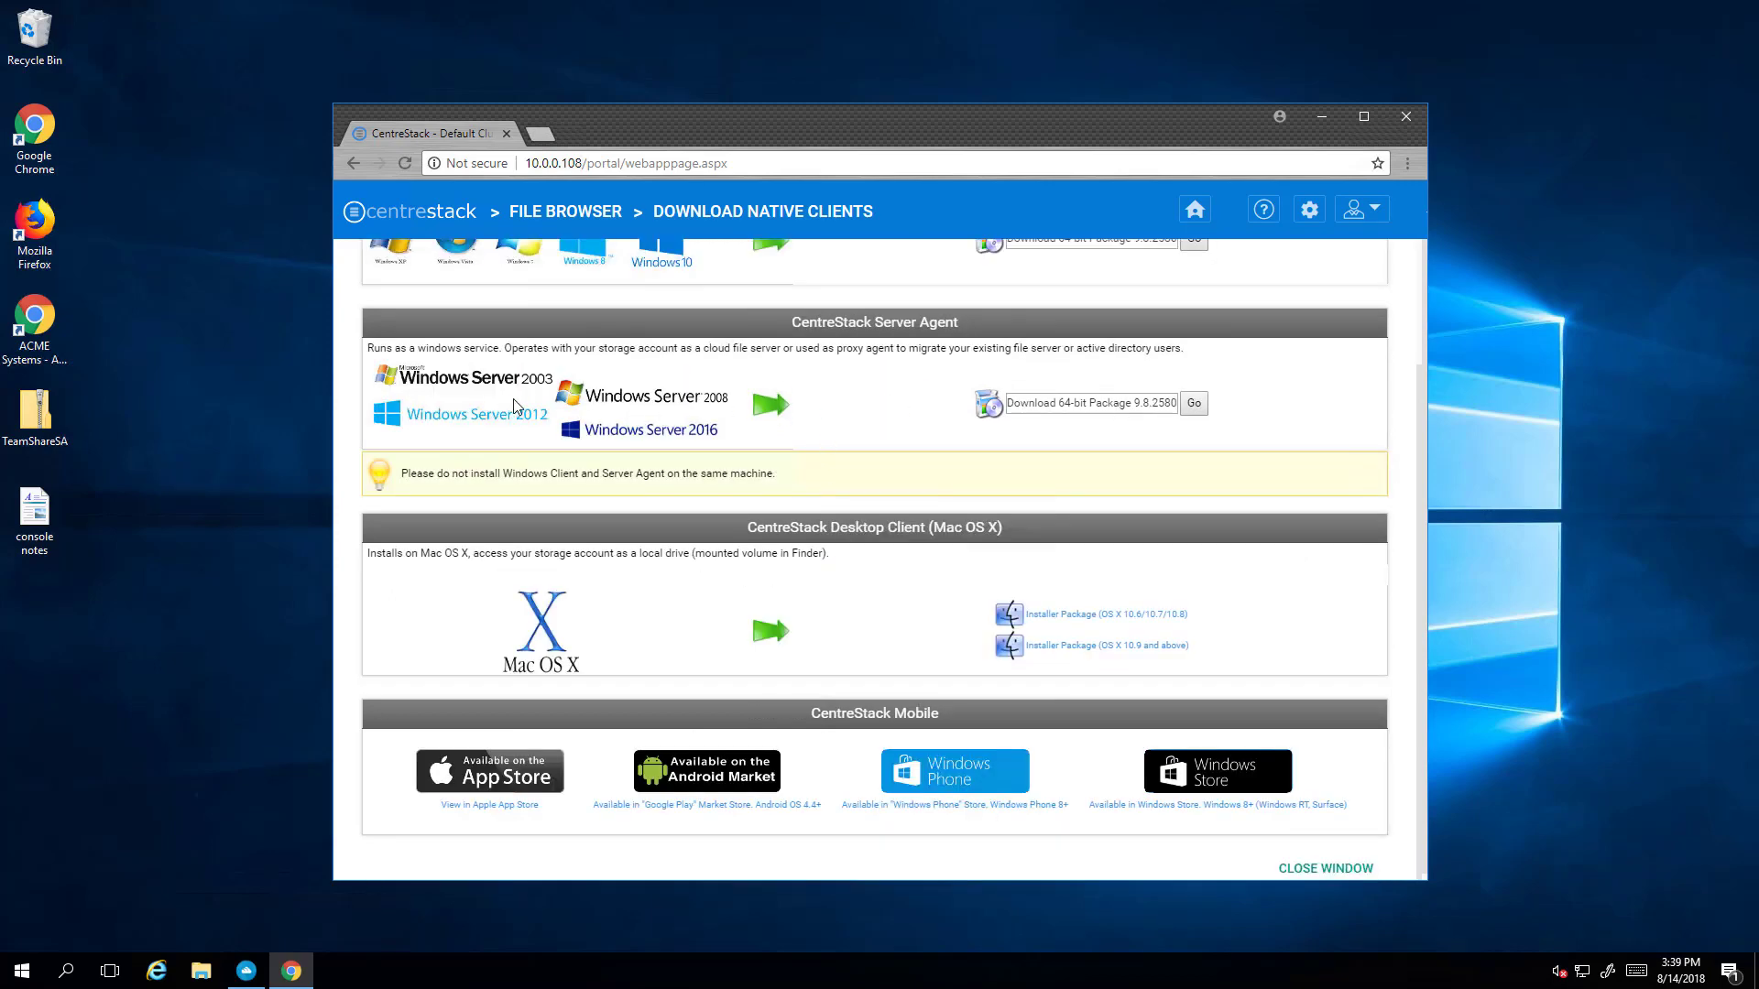
pyautogui.scroll(2, 712, 597)
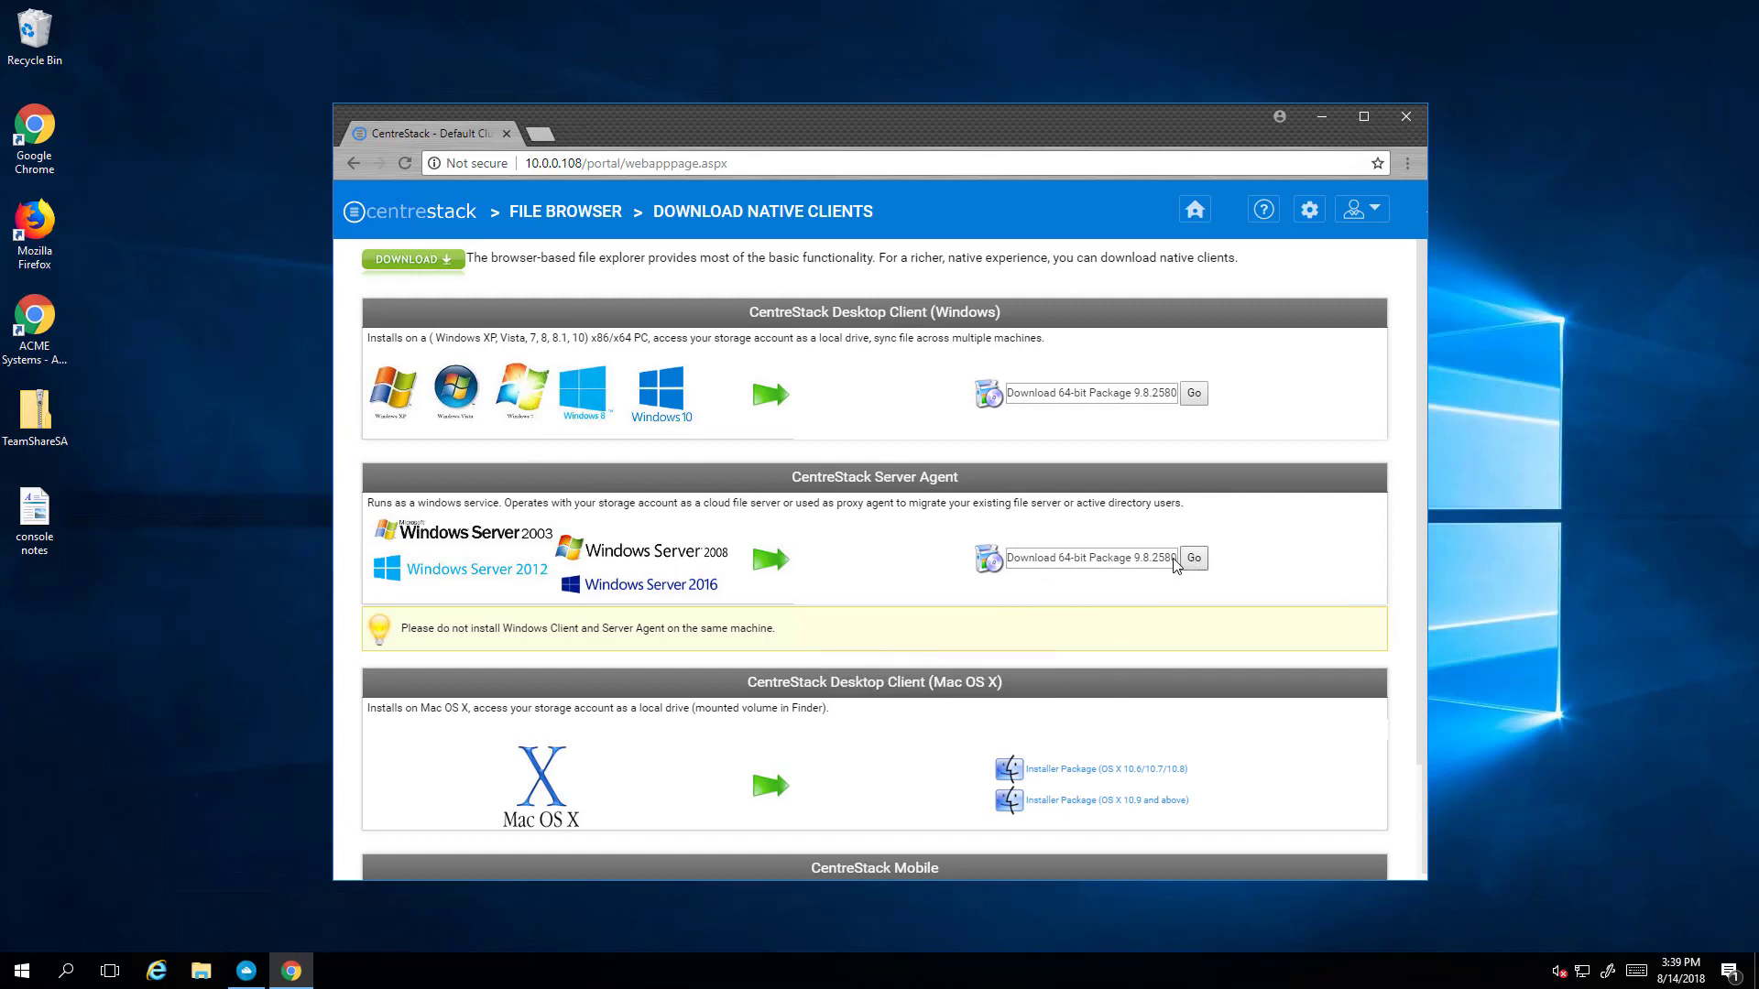
pyautogui.click(1054, 563)
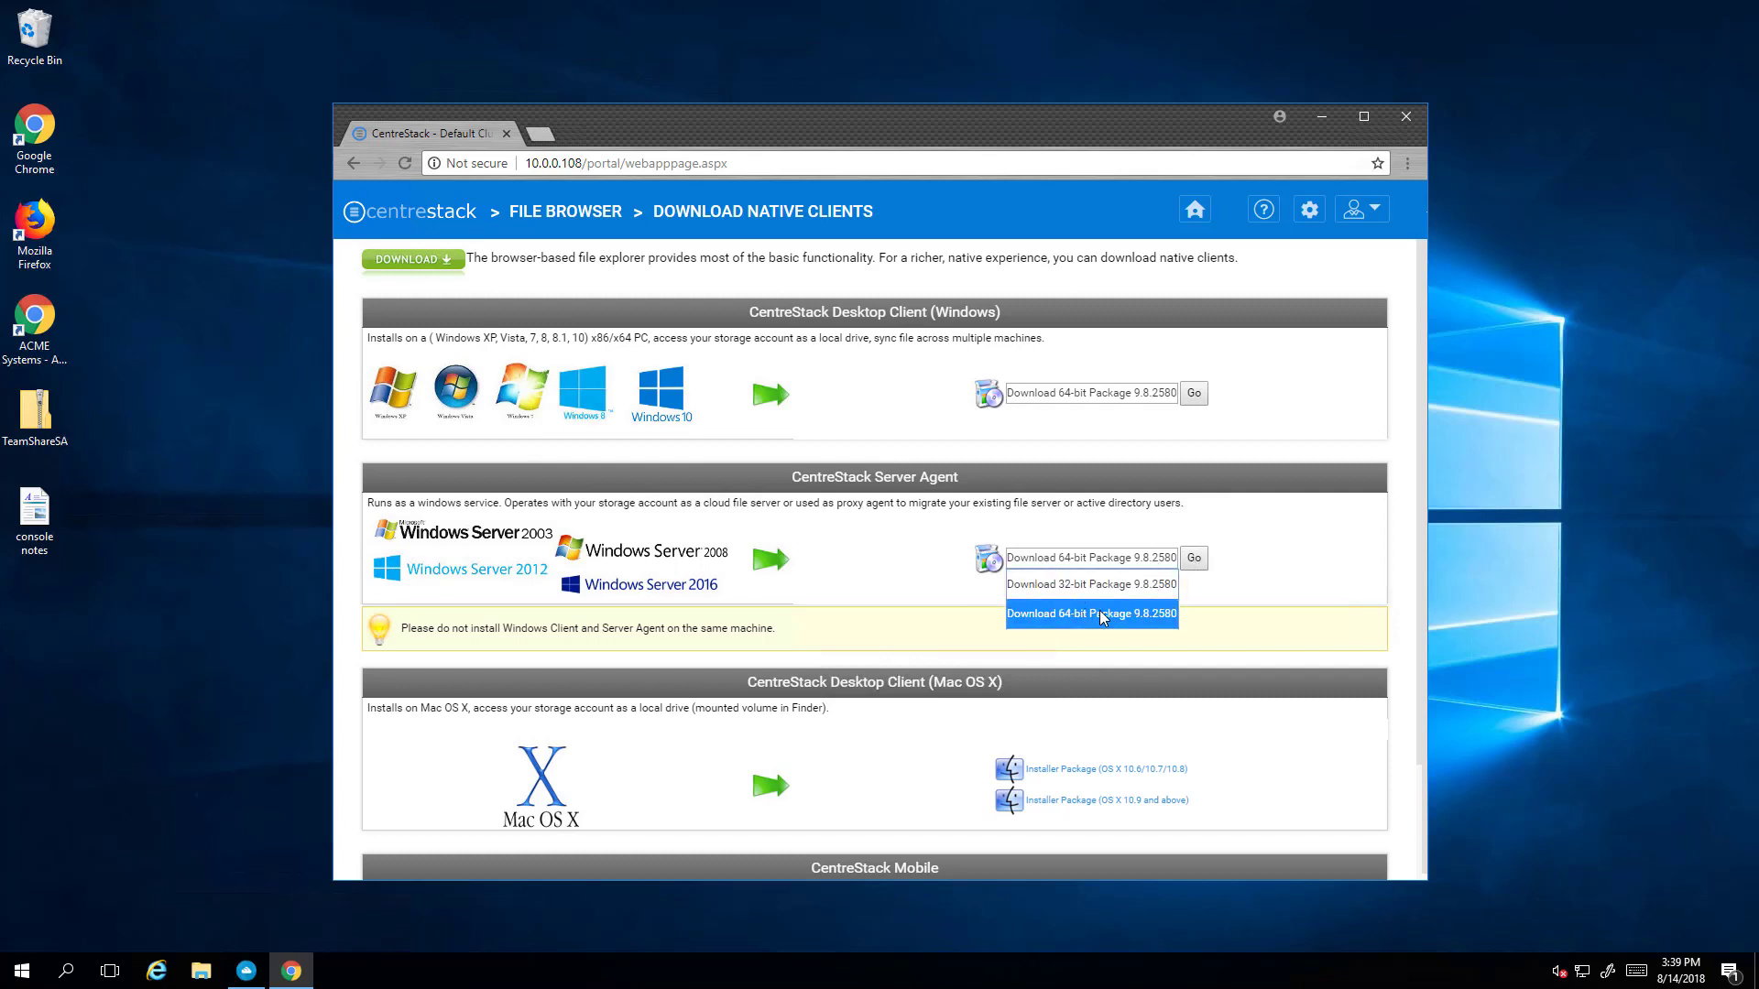
pyautogui.click(1226, 618)
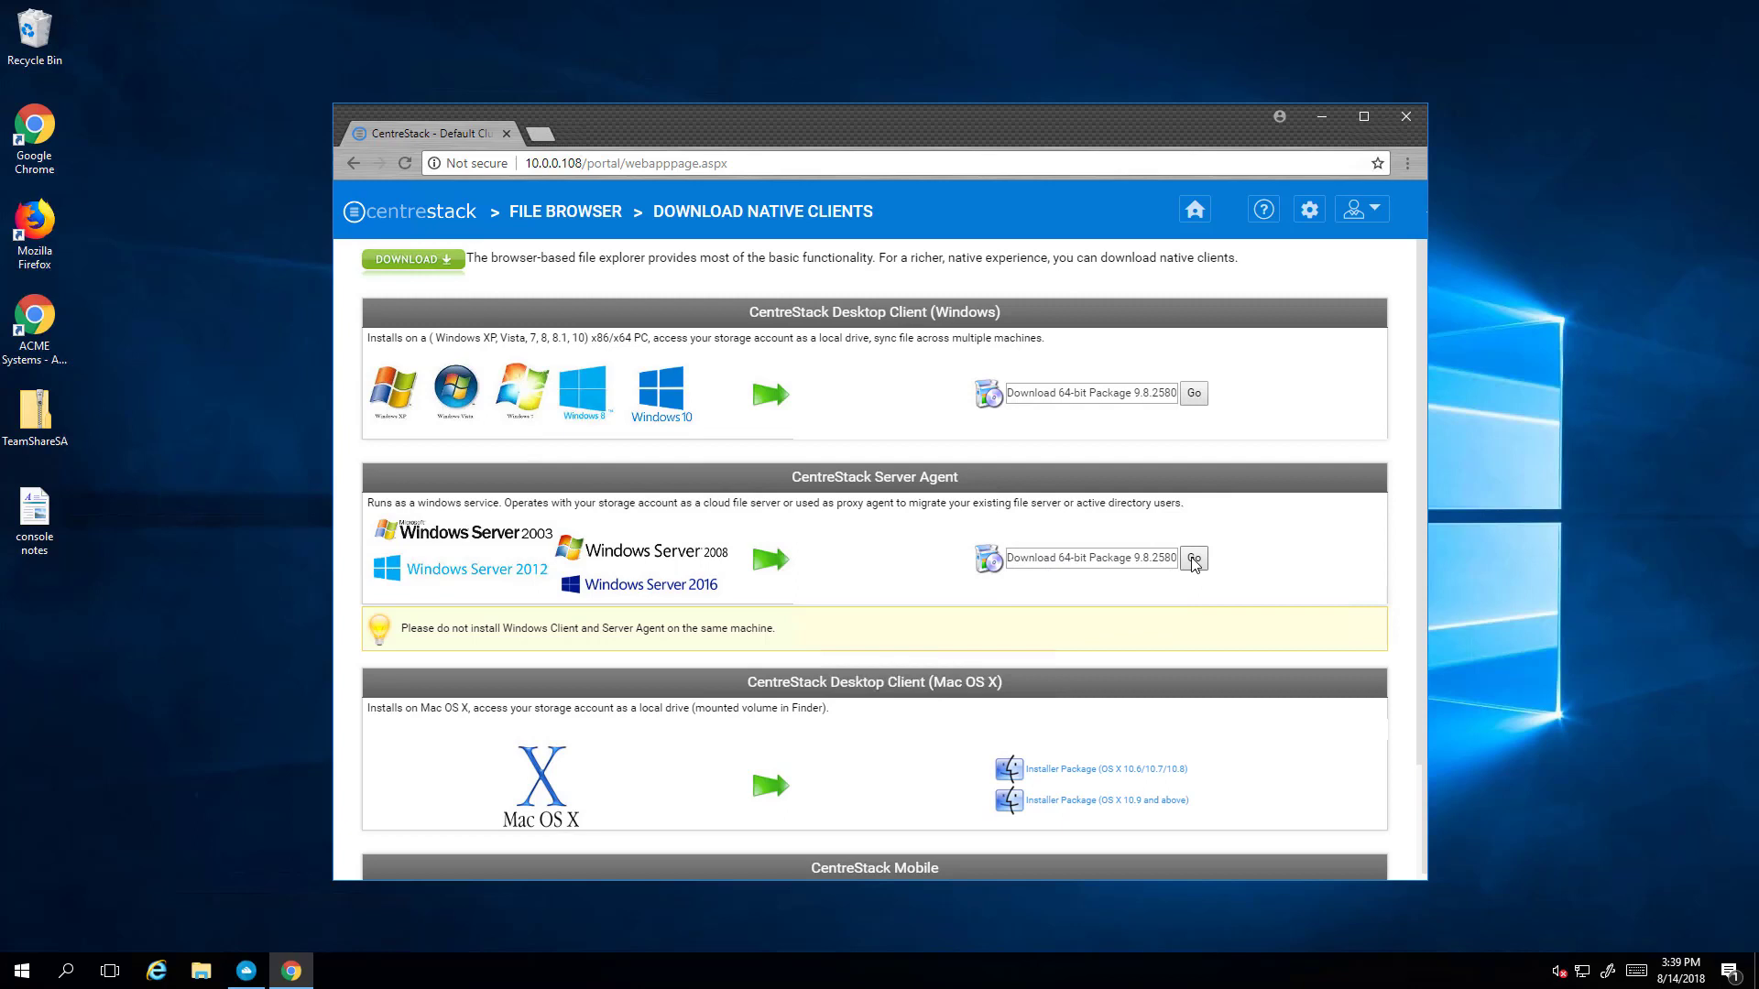
pyautogui.click(1193, 558)
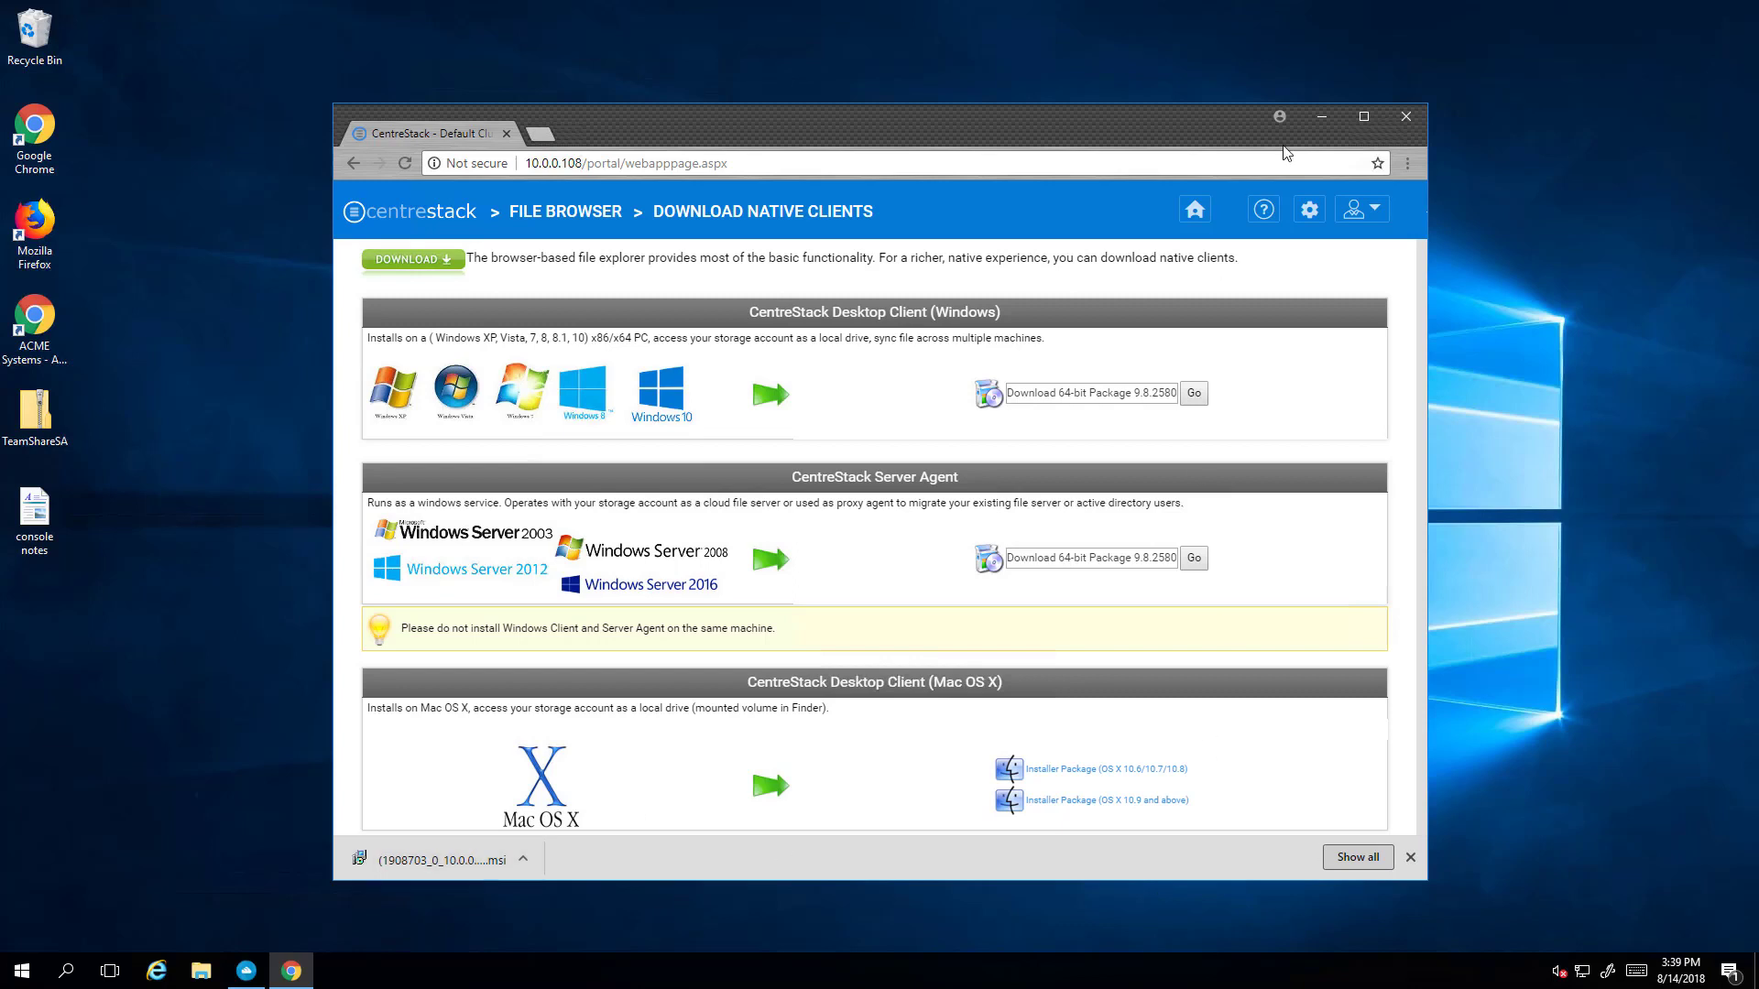
pyautogui.moveTo(1102, 129); pyautogui.dragTo(1086, 127)
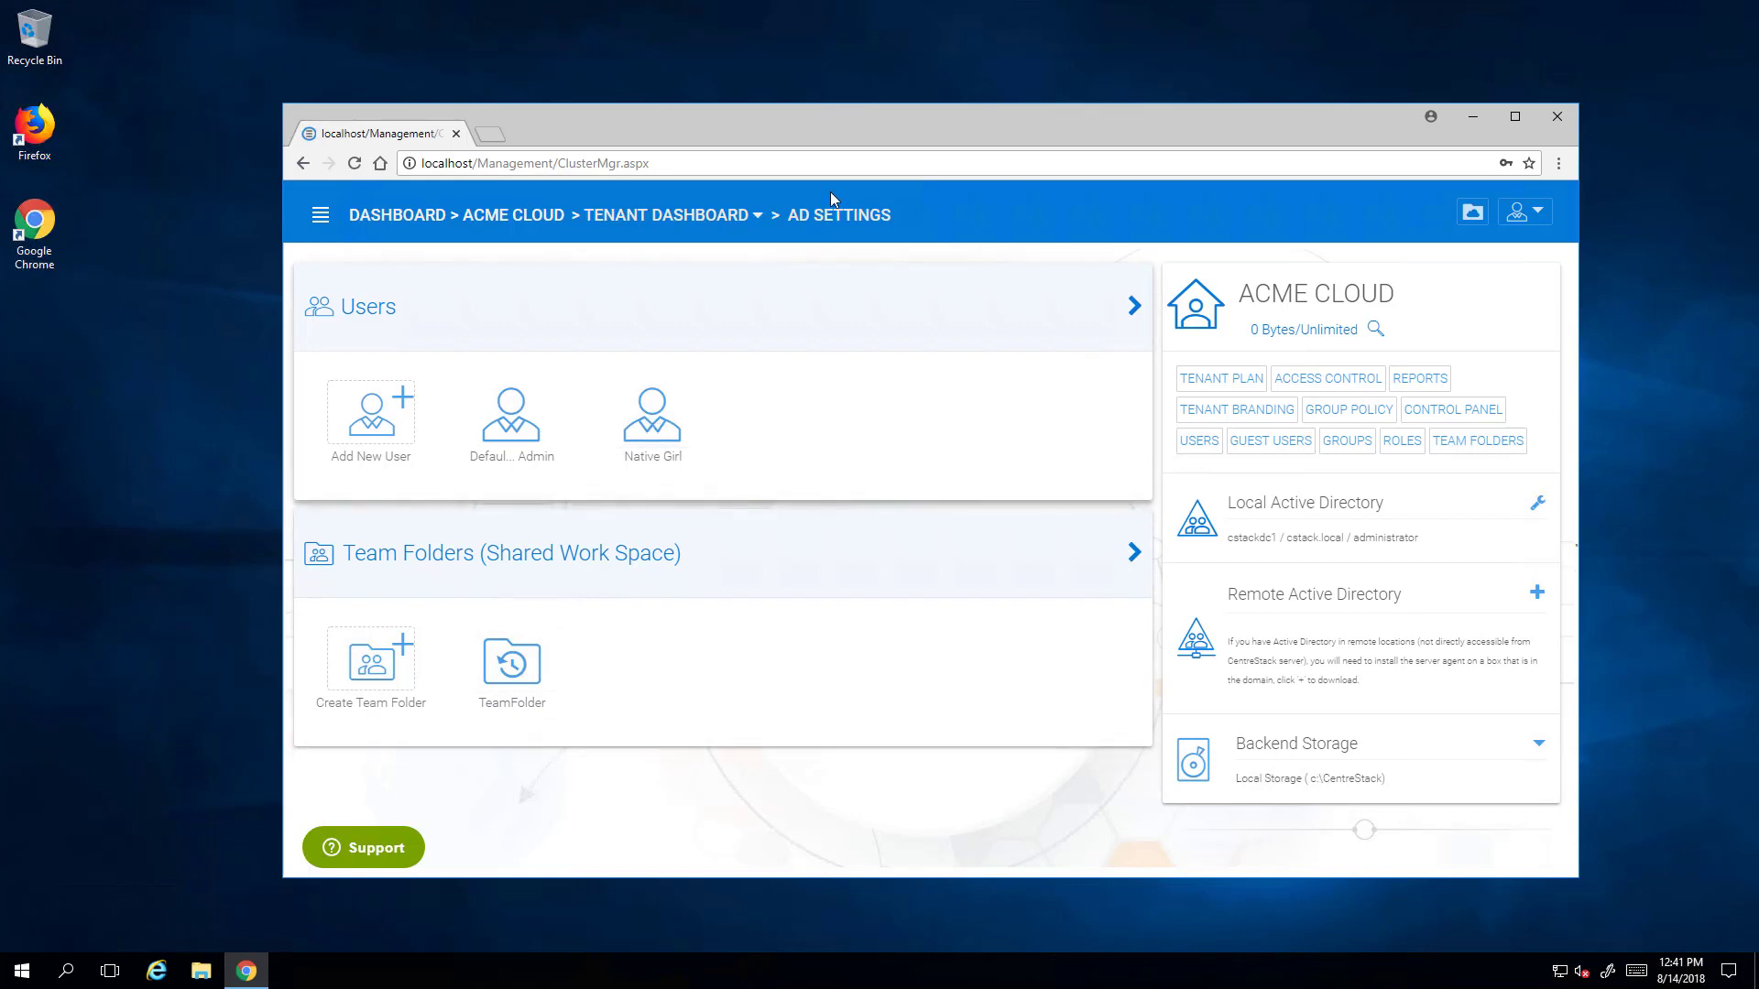
# - Move the management console window aside to clear the screen
pyautogui.moveTo(874, 126); pyautogui.dragTo(714, 142)
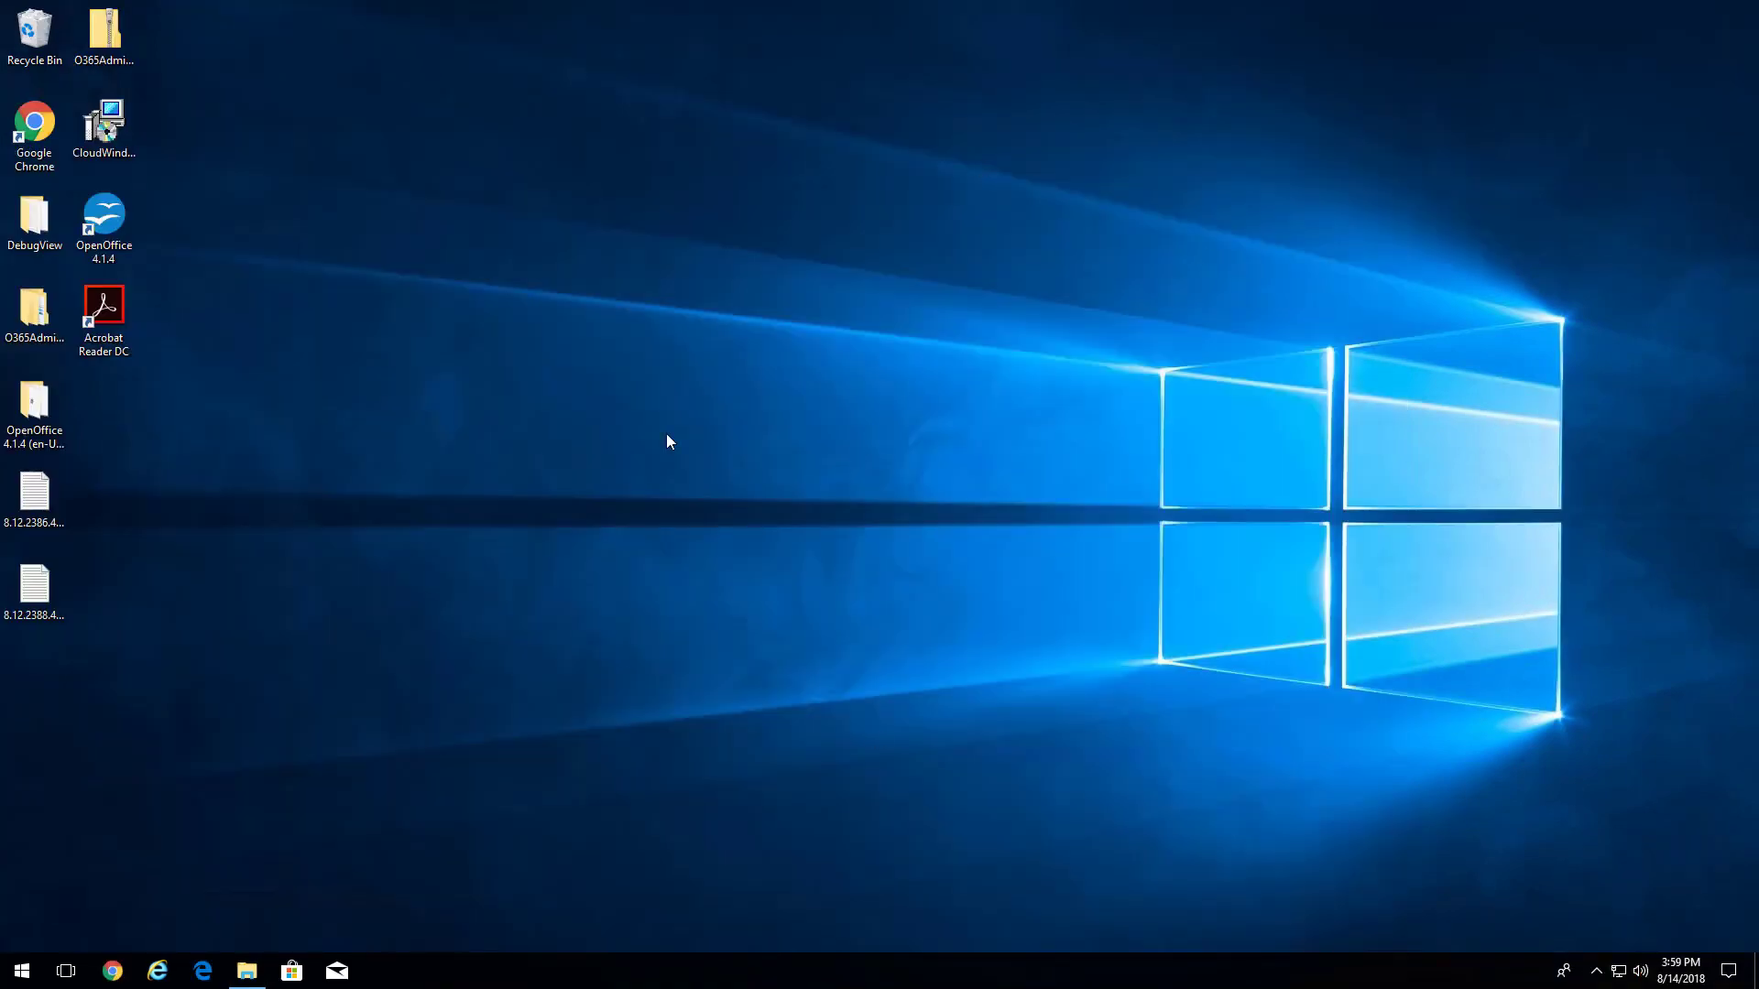
# - Open Chrome at 10.0.0.108 and sign in to the web portal with the saved user credentials
pyautogui.click(112, 973)
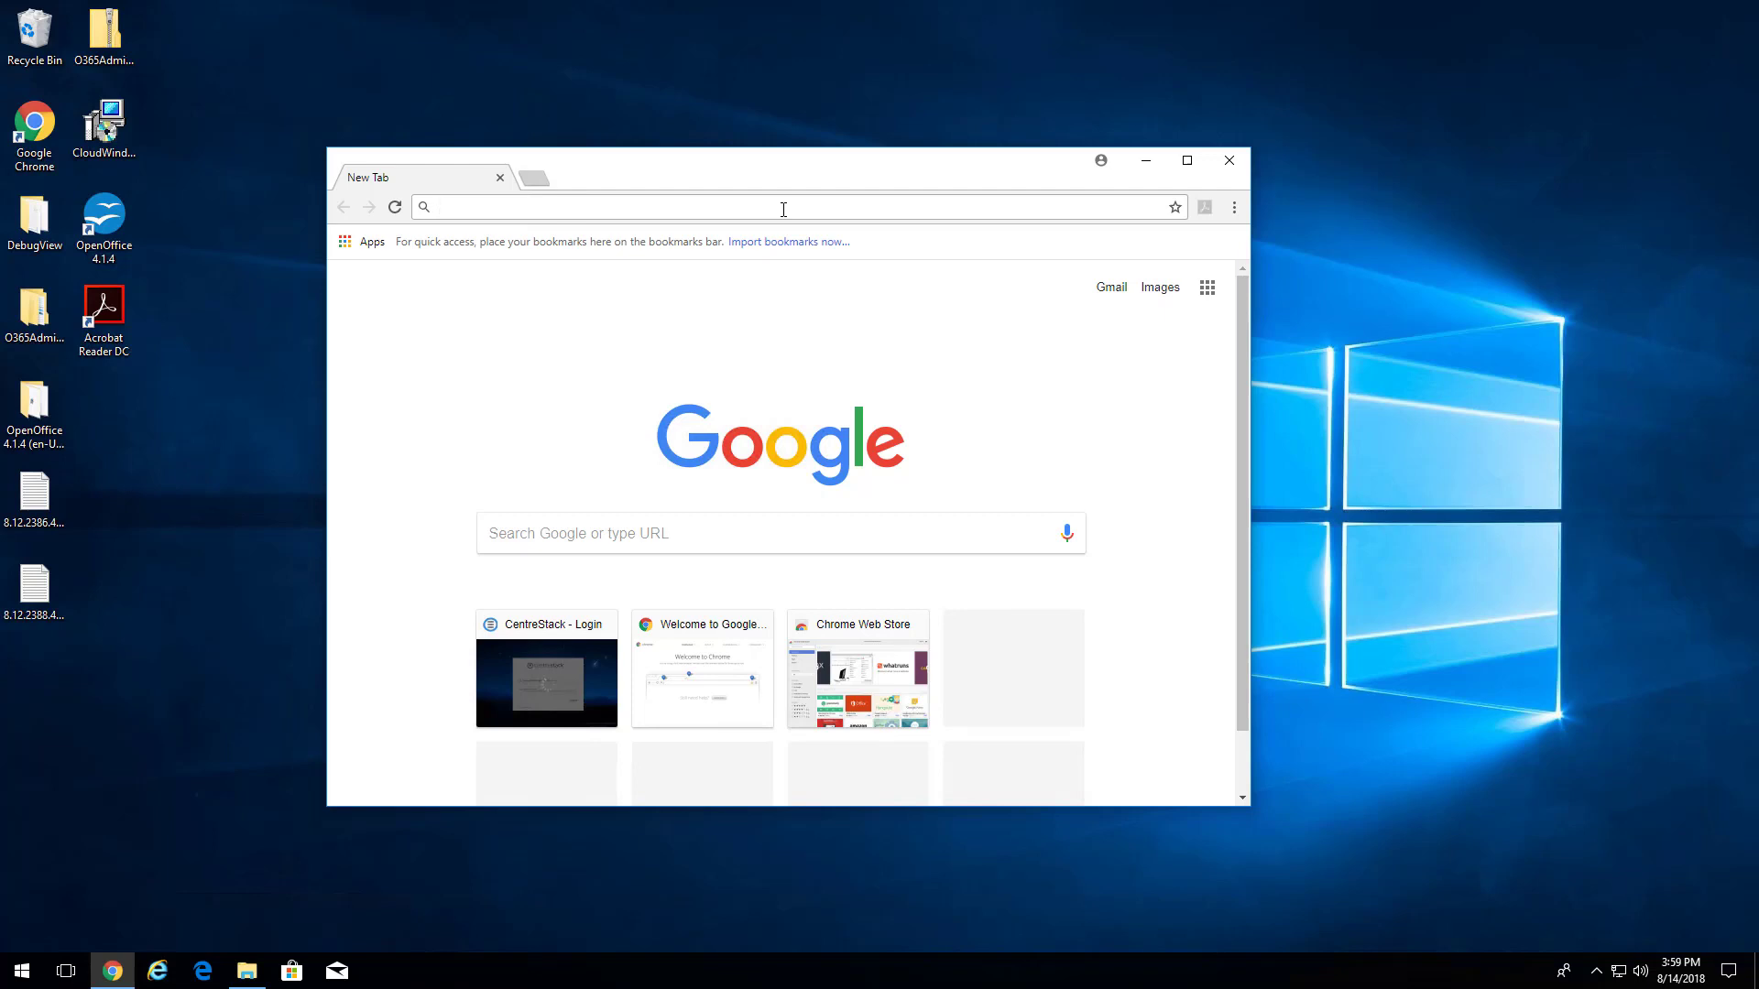
pyautogui.write('10.0.0.108')
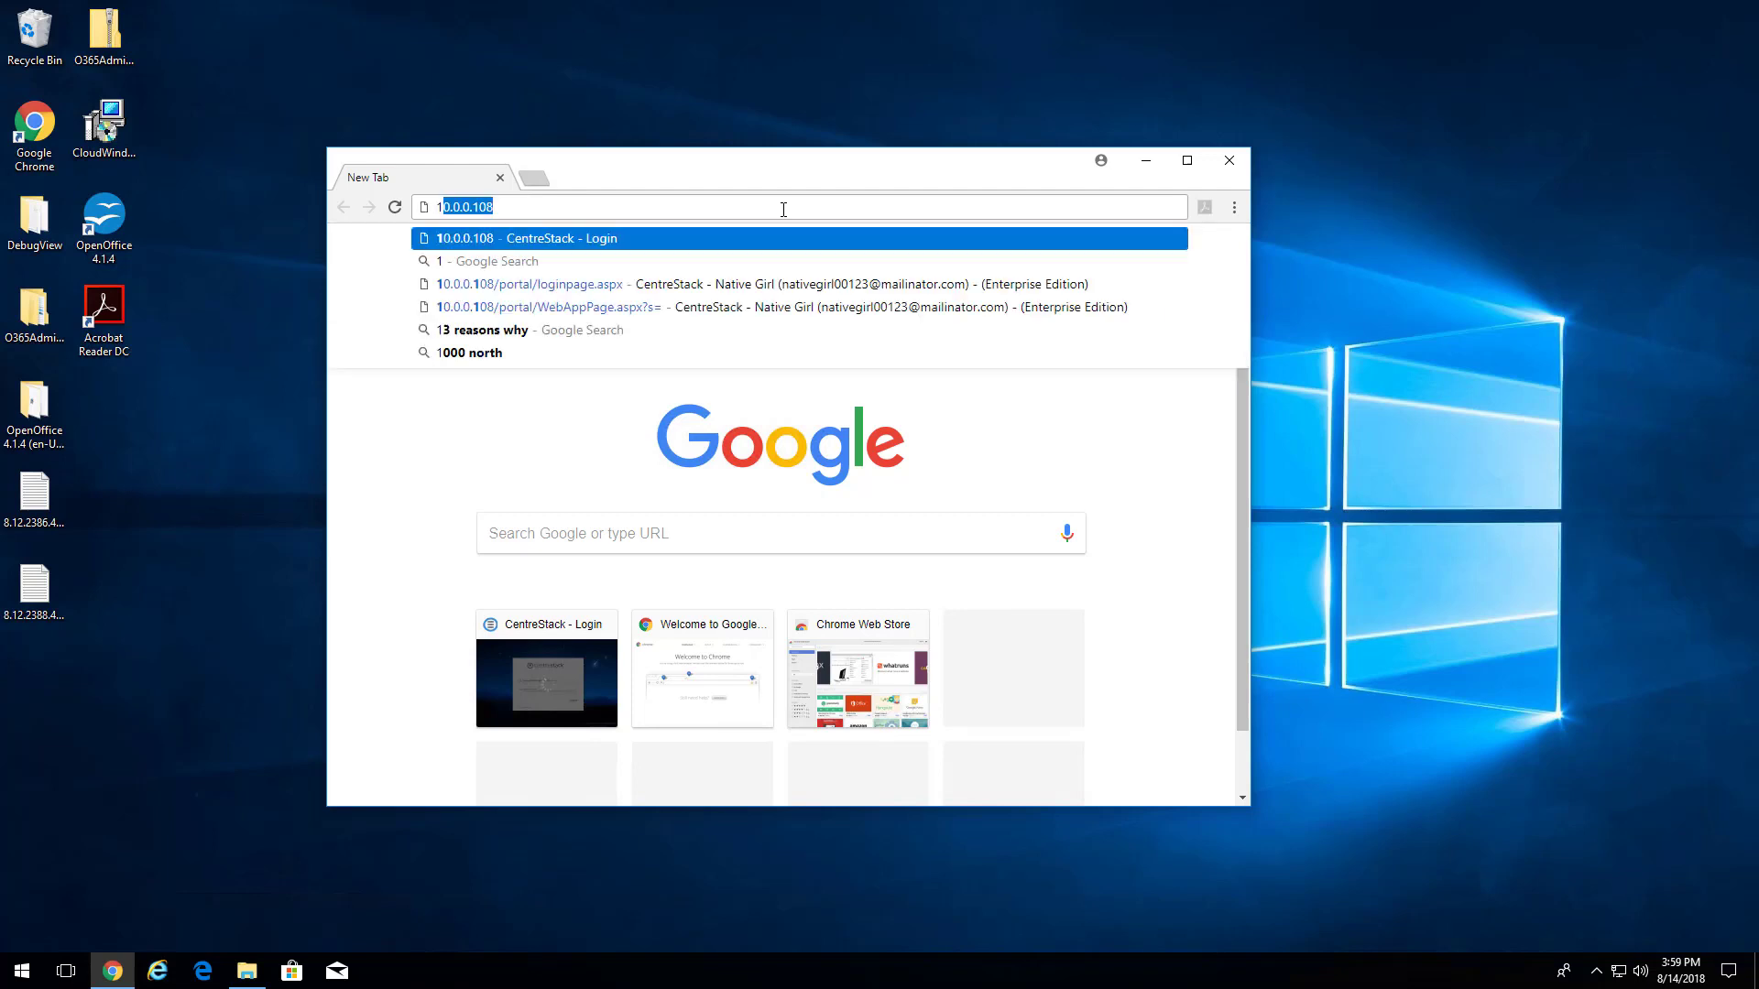
pyautogui.press('Return')
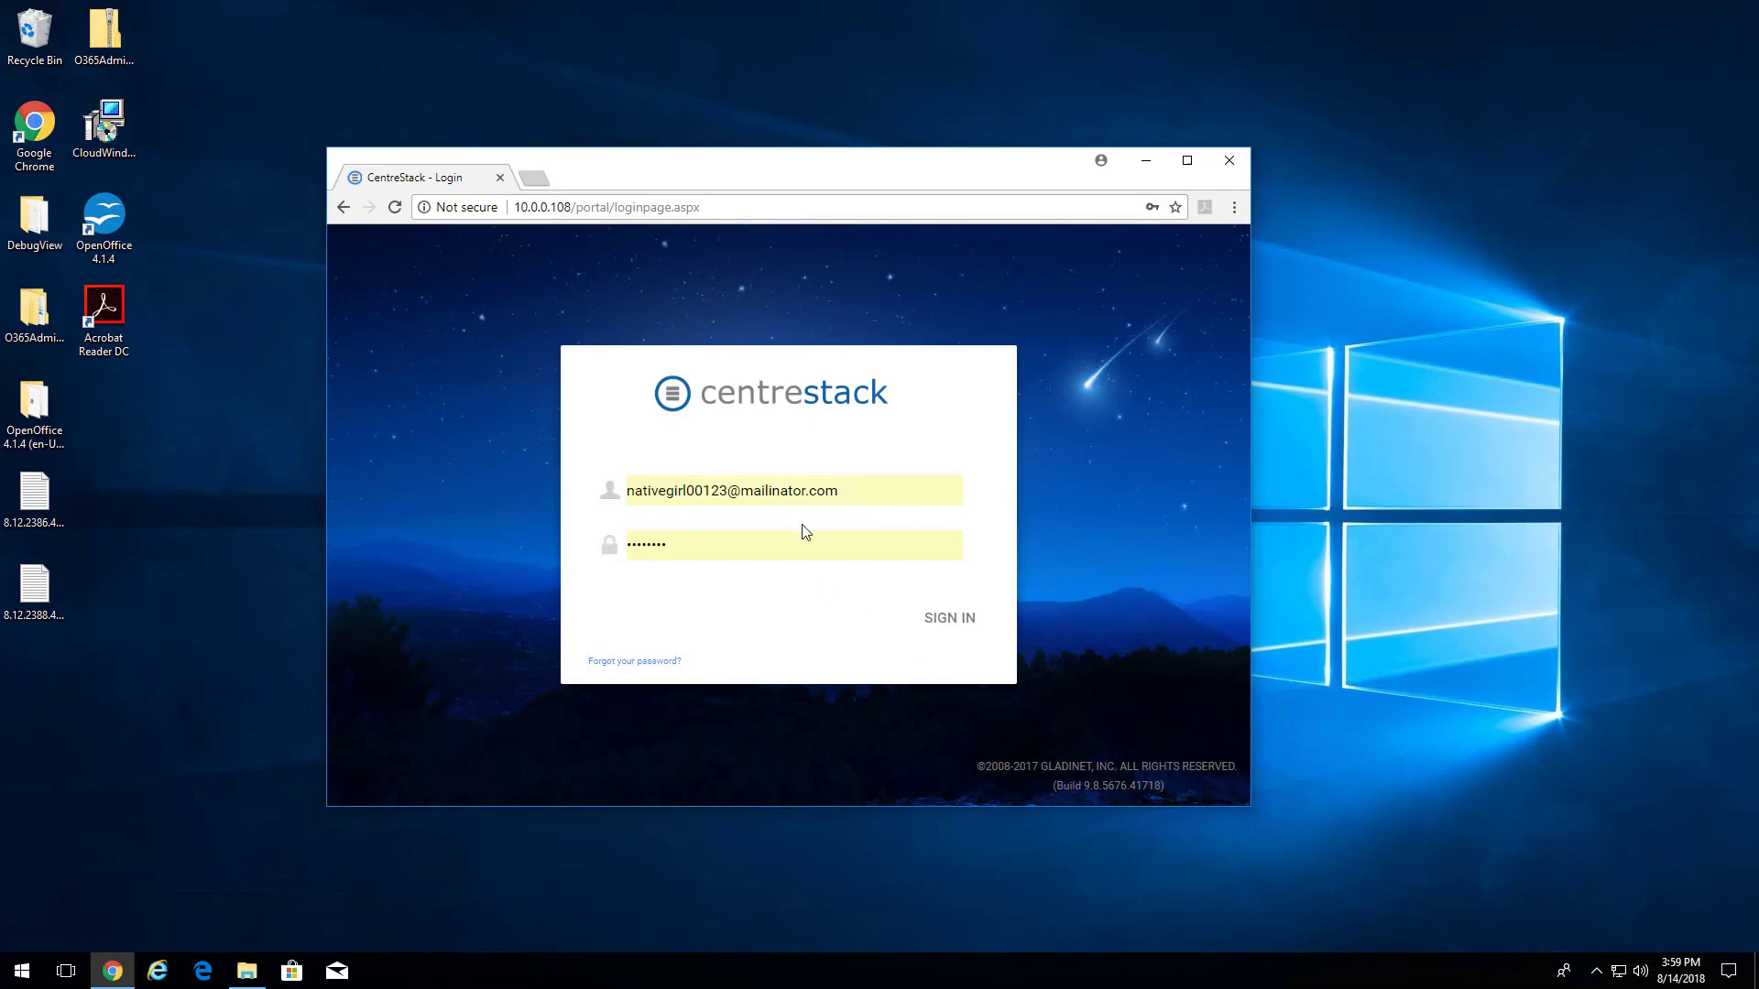
pyautogui.click(940, 621)
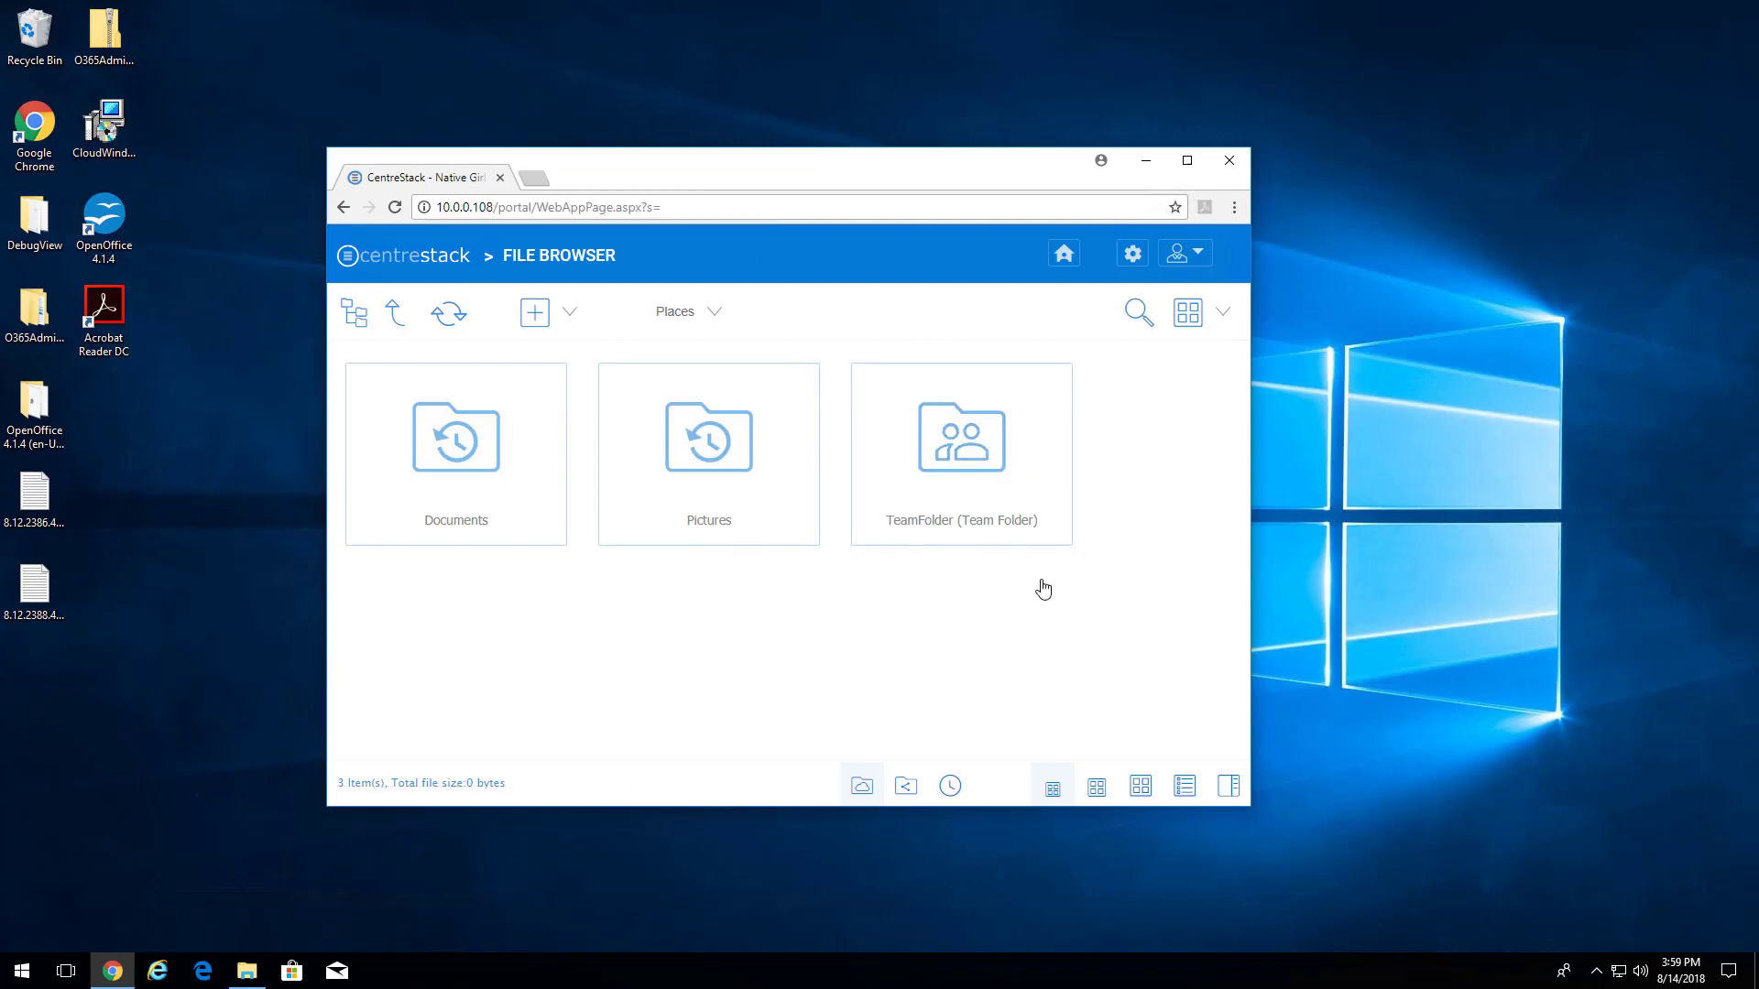
pyautogui.moveTo(913, 174); pyautogui.dragTo(851, 102)
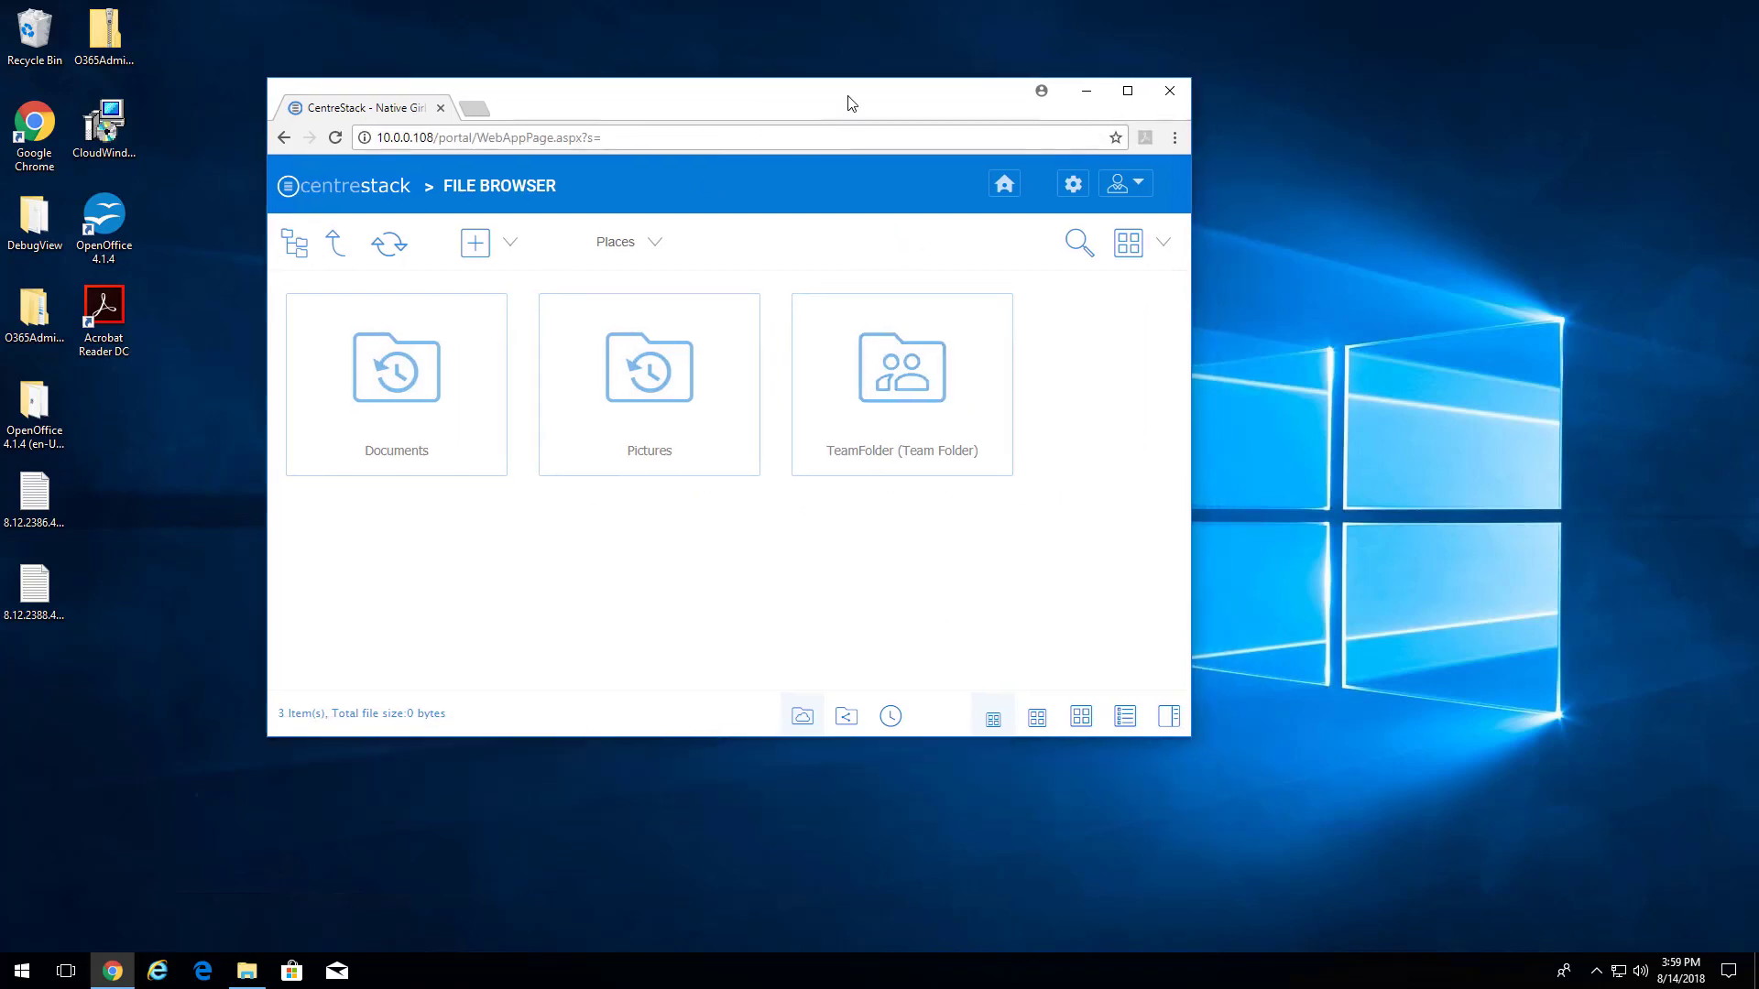
# - Open TeamFolder and drag in Beach_Photos, city_pics, Music, goat.jpg and turtle.jpg from File Explorer
pyautogui.moveTo(1184, 736); pyautogui.dragTo(1402, 822)
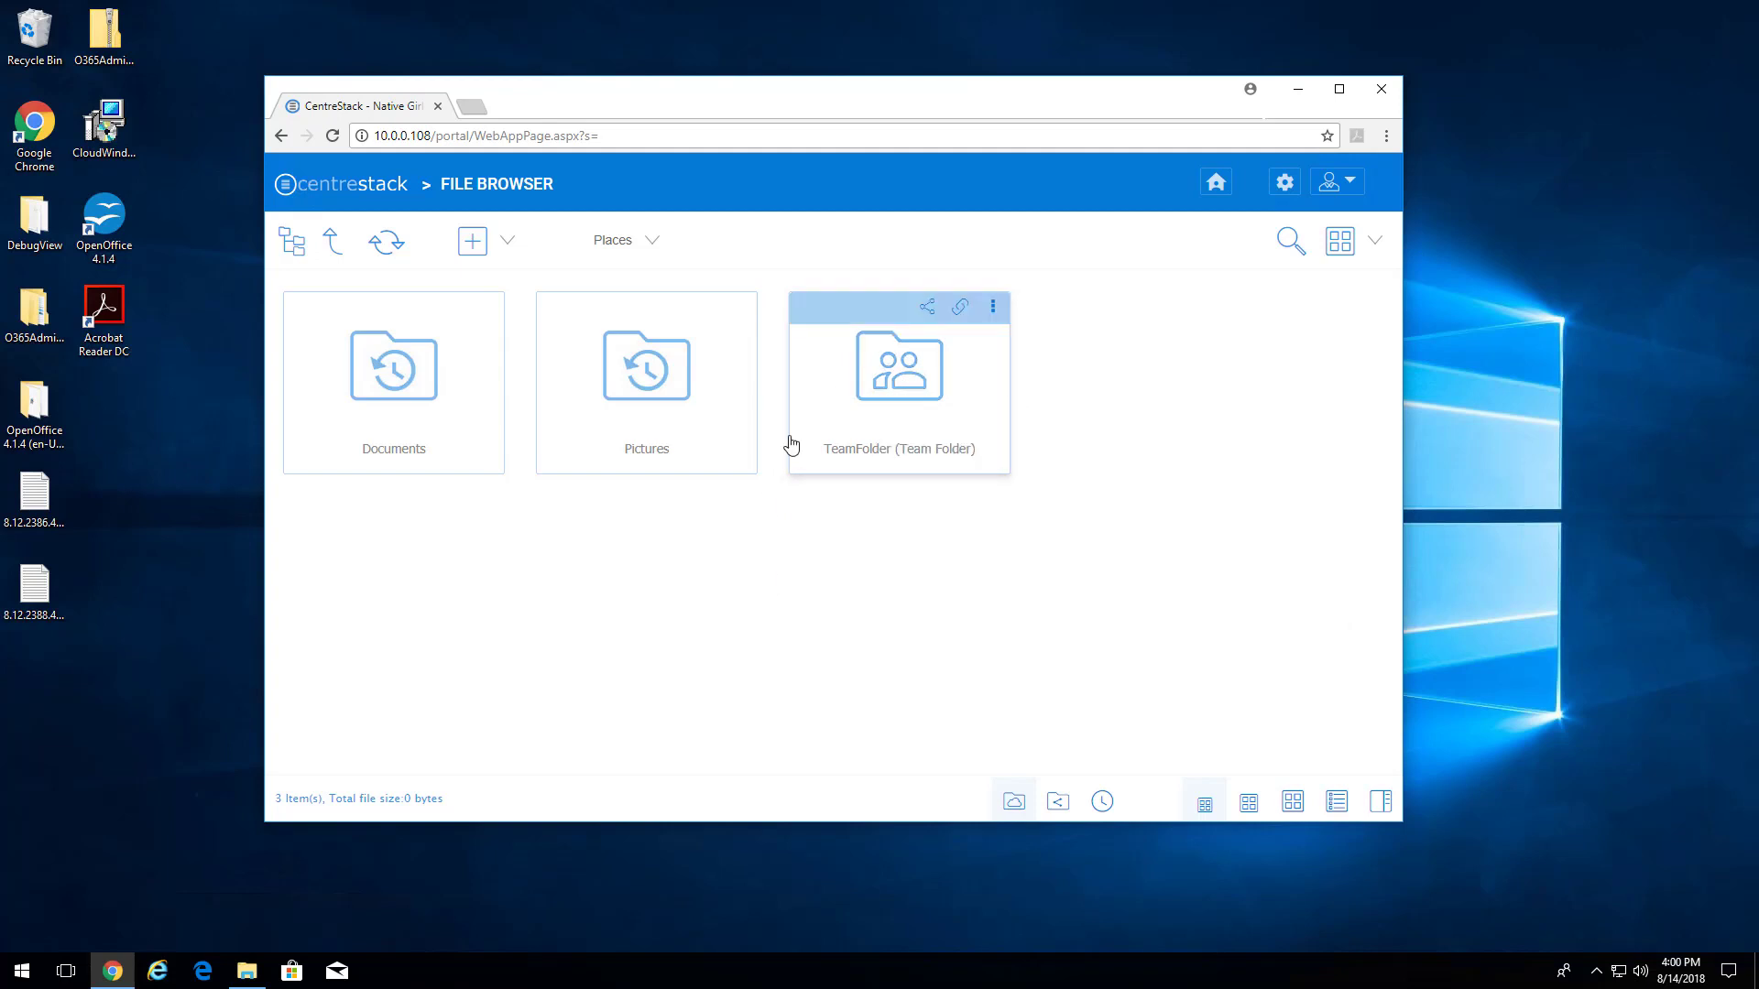
pyautogui.click(913, 410)
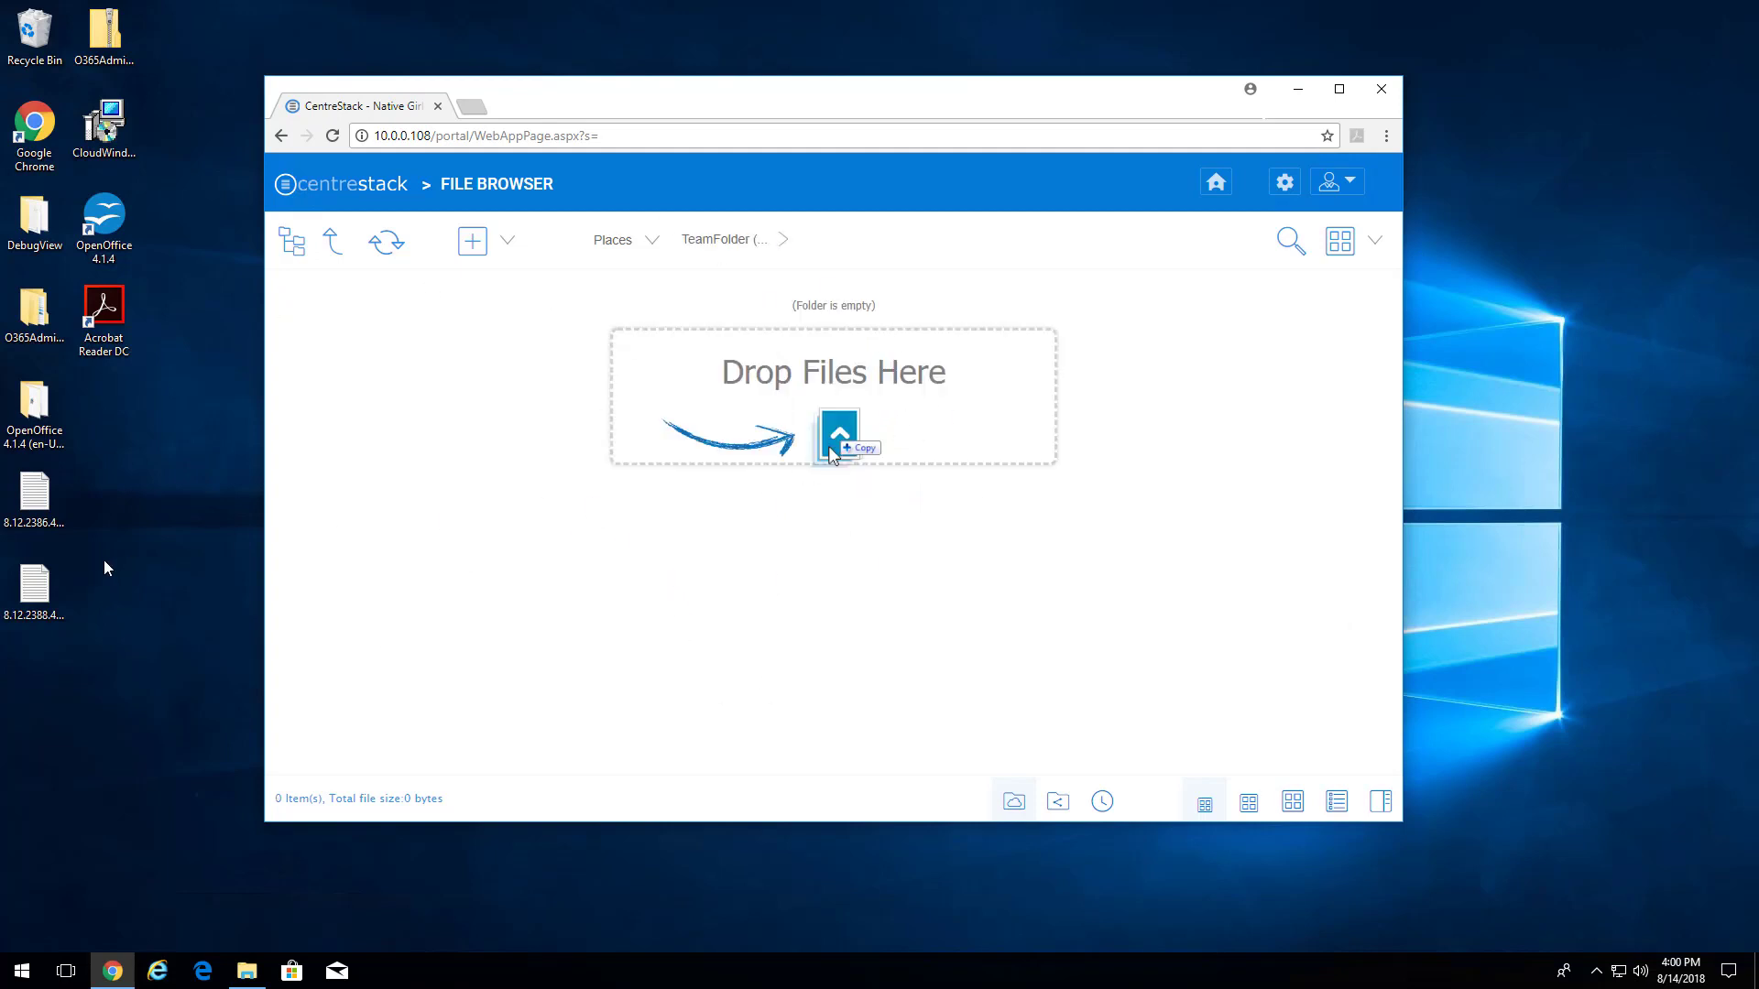
pyautogui.click(172, 439)
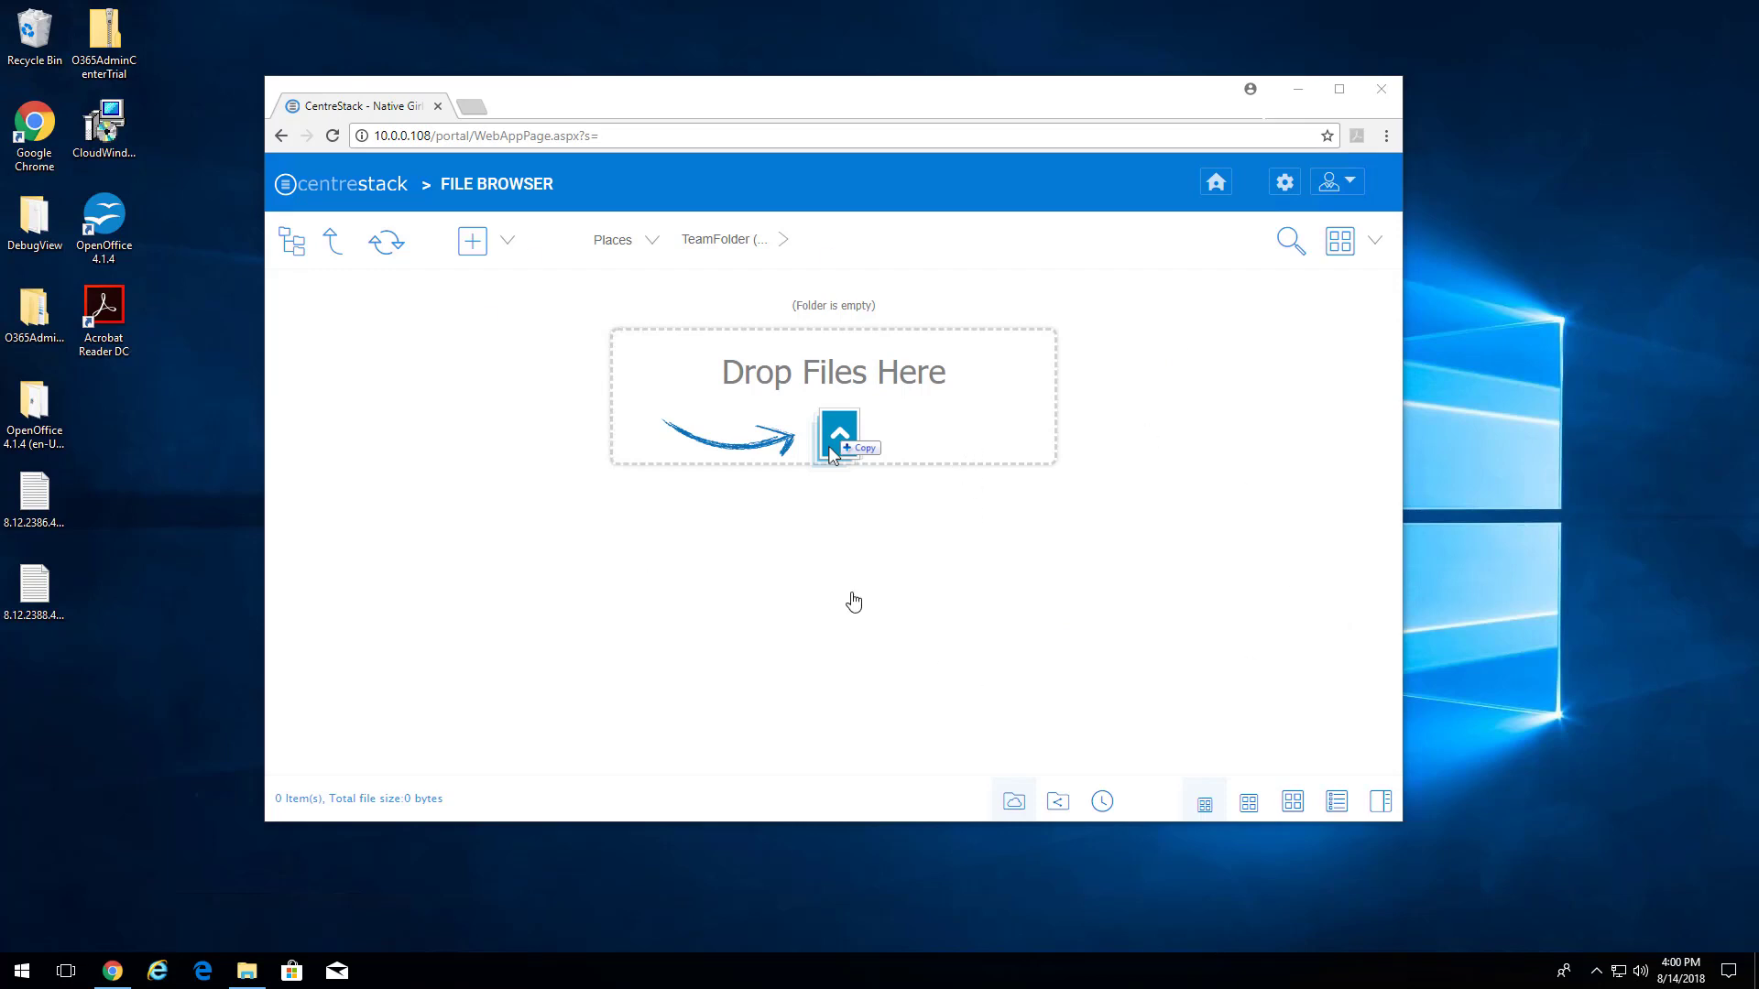
pyautogui.click(244, 982)
pyautogui.moveTo(1134, 687); pyautogui.dragTo(927, 498)
pyautogui.moveTo(943, 522); pyautogui.dragTo(560, 615)
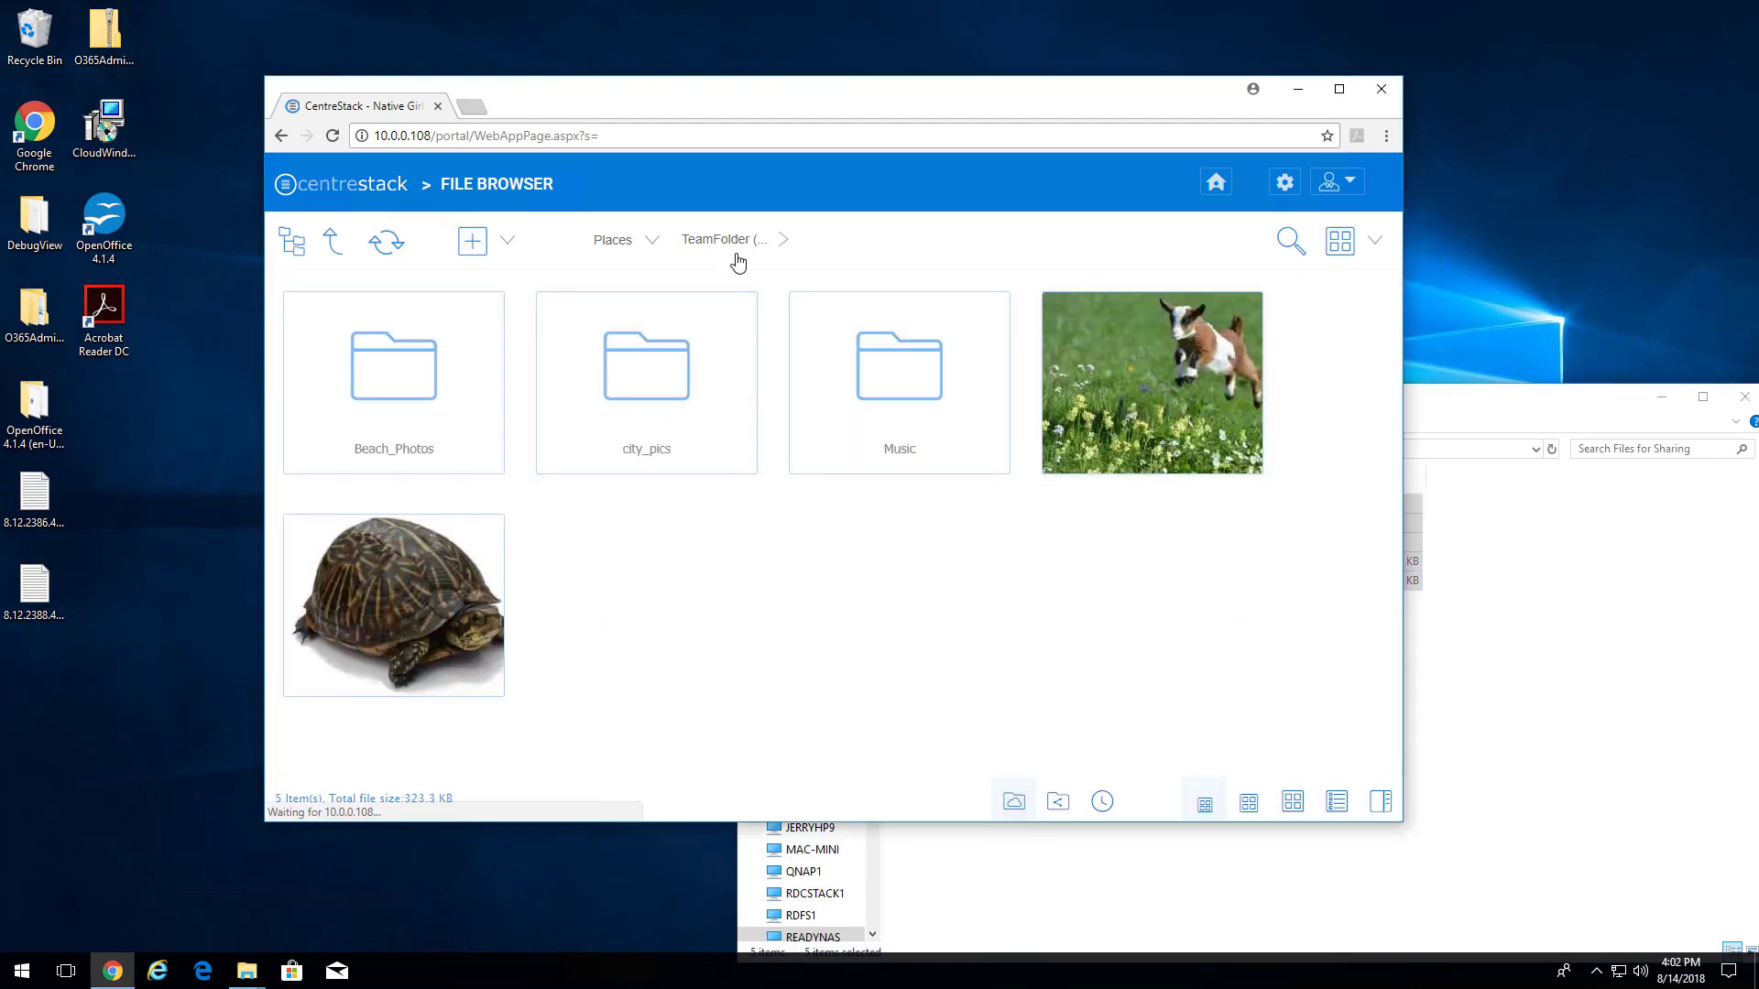
# - Download the 64-bit Windows desktop client package from the client downloads page
pyautogui.click(333, 241)
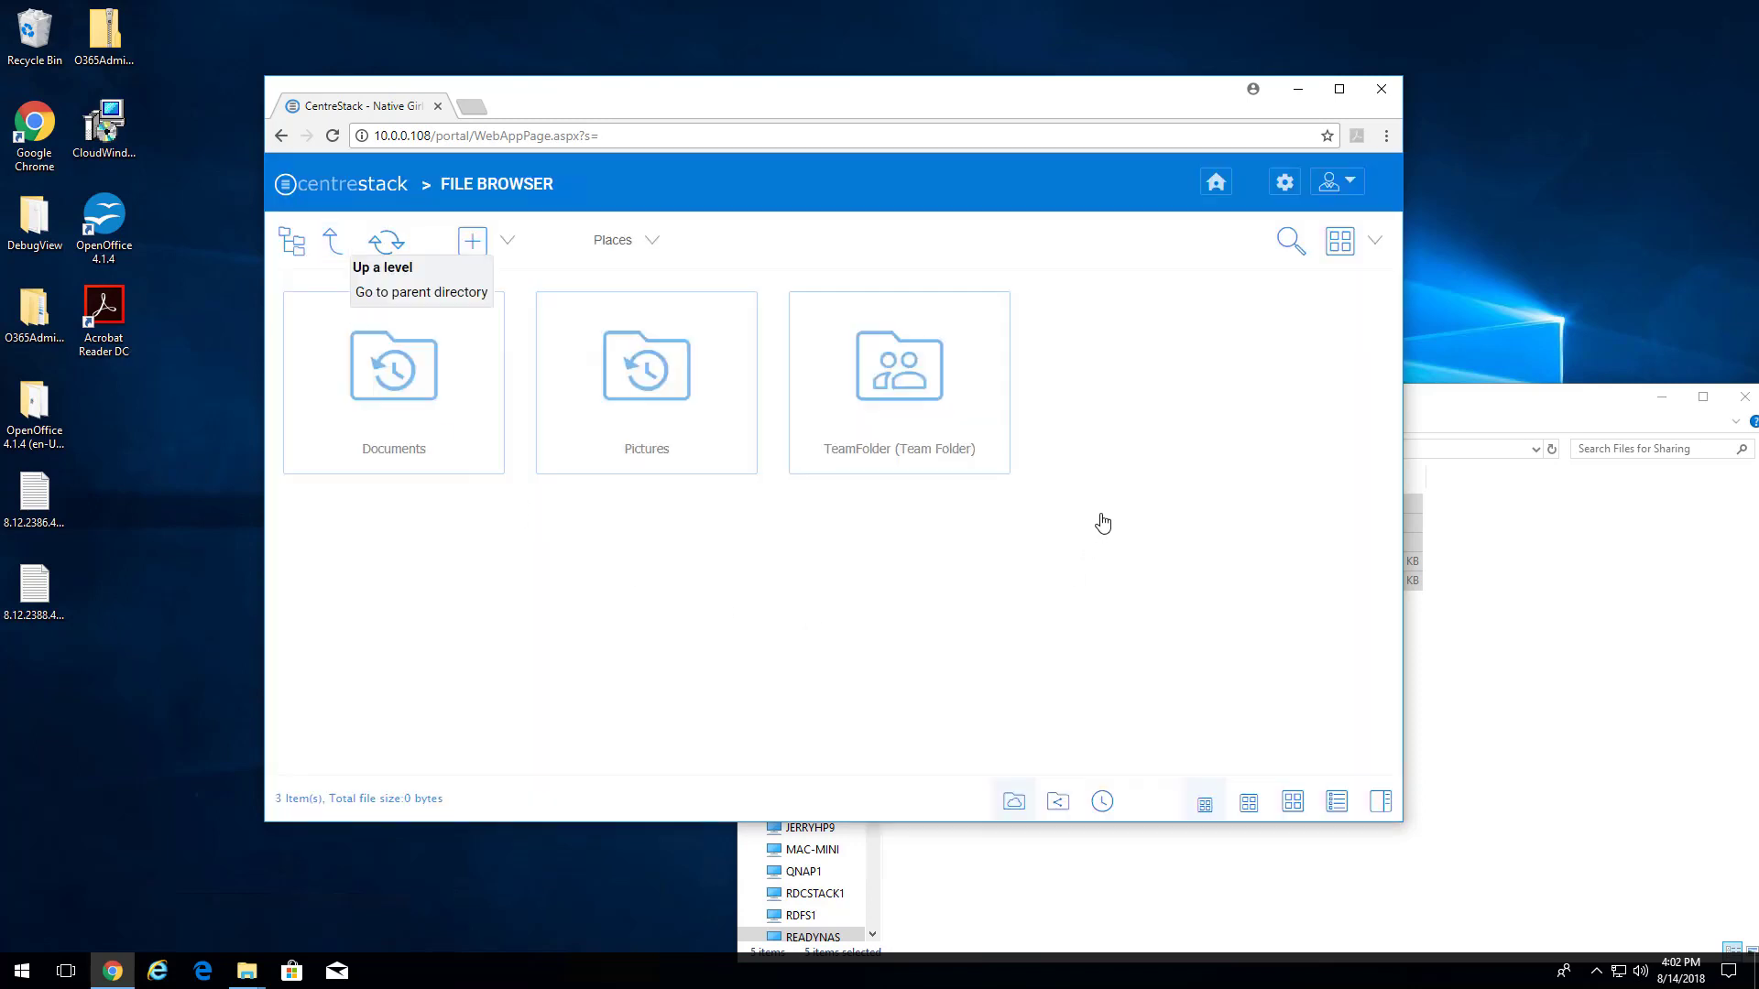
pyautogui.click(1354, 189)
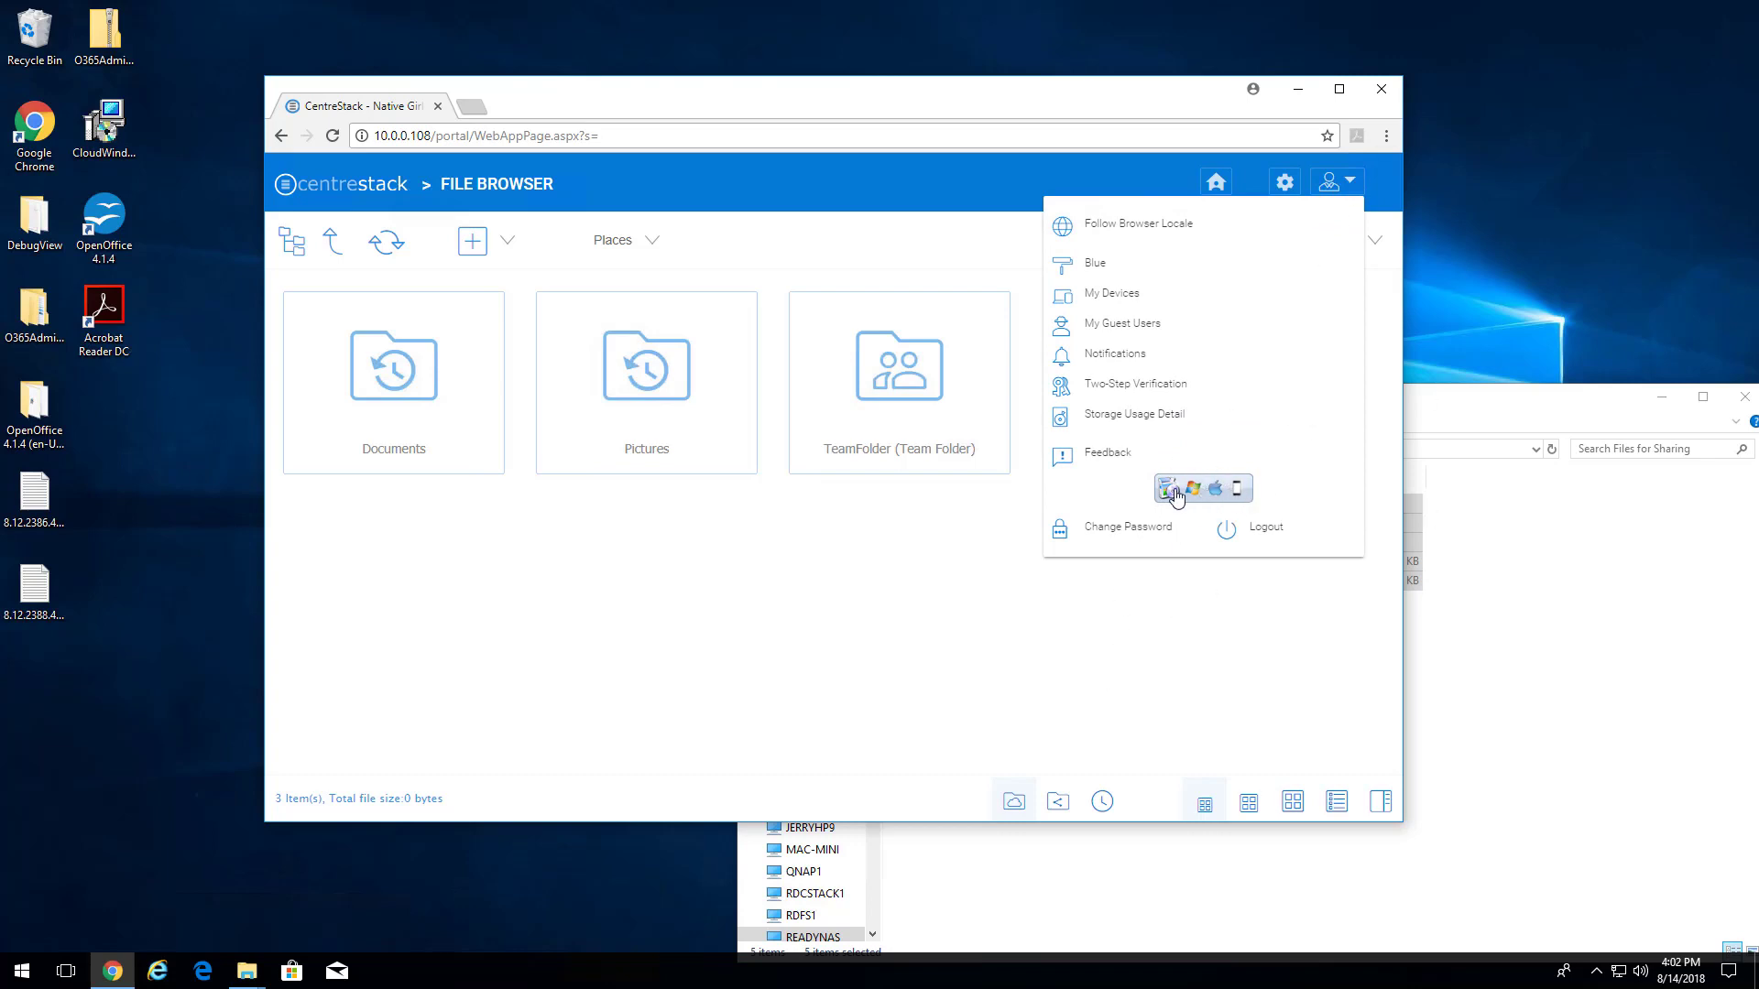
pyautogui.click(1211, 492)
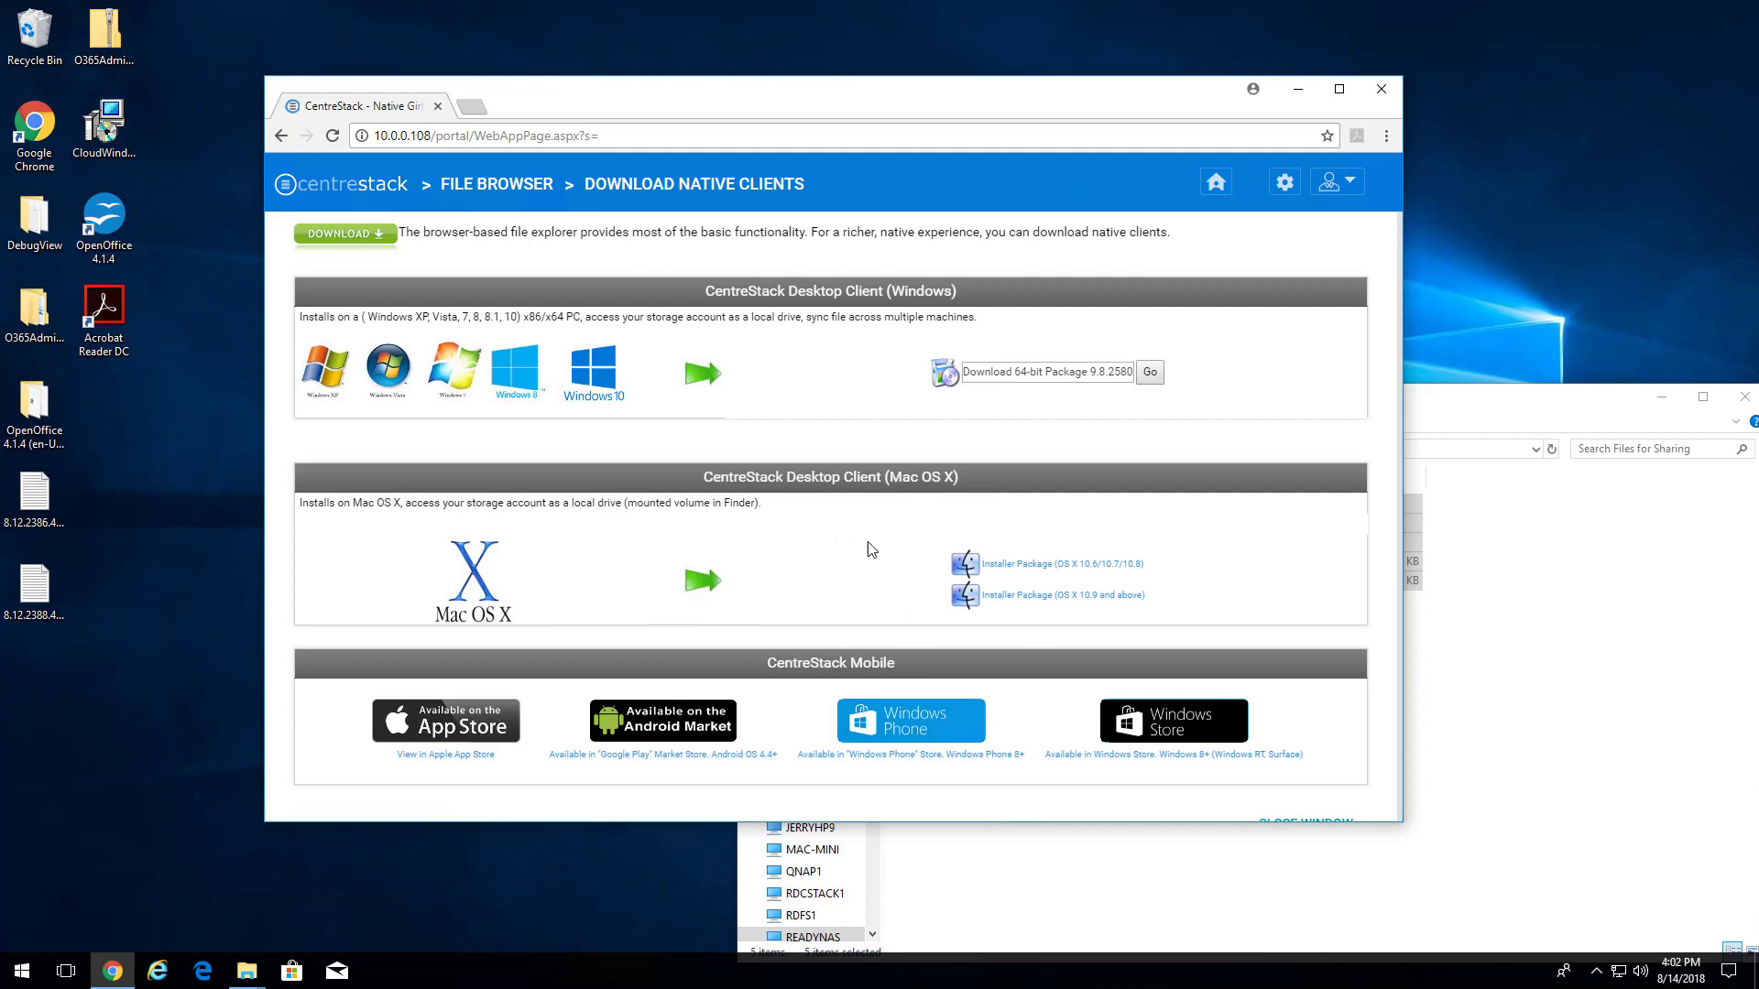
pyautogui.click(1149, 373)
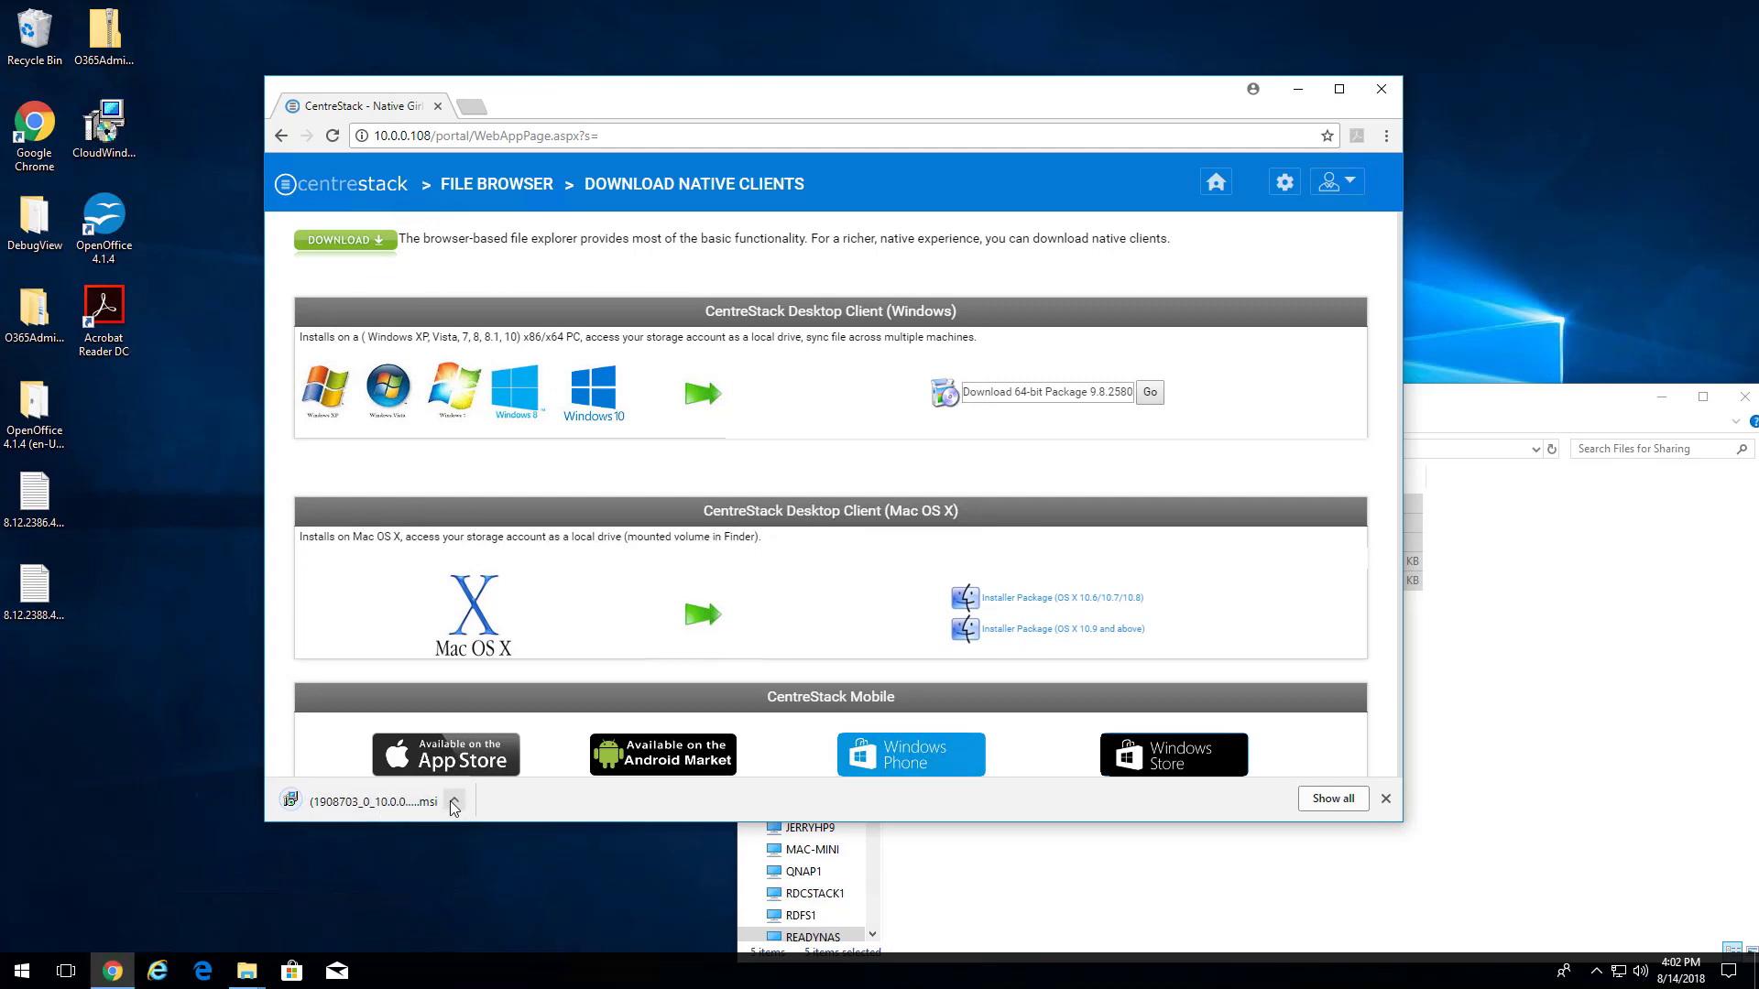
# - Show the downloaded .msi in the Downloads folder, launch the installer and close the browser
pyautogui.click(454, 799)
pyautogui.click(511, 885)
pyautogui.moveTo(606, 28); pyautogui.dragTo(717, 387)
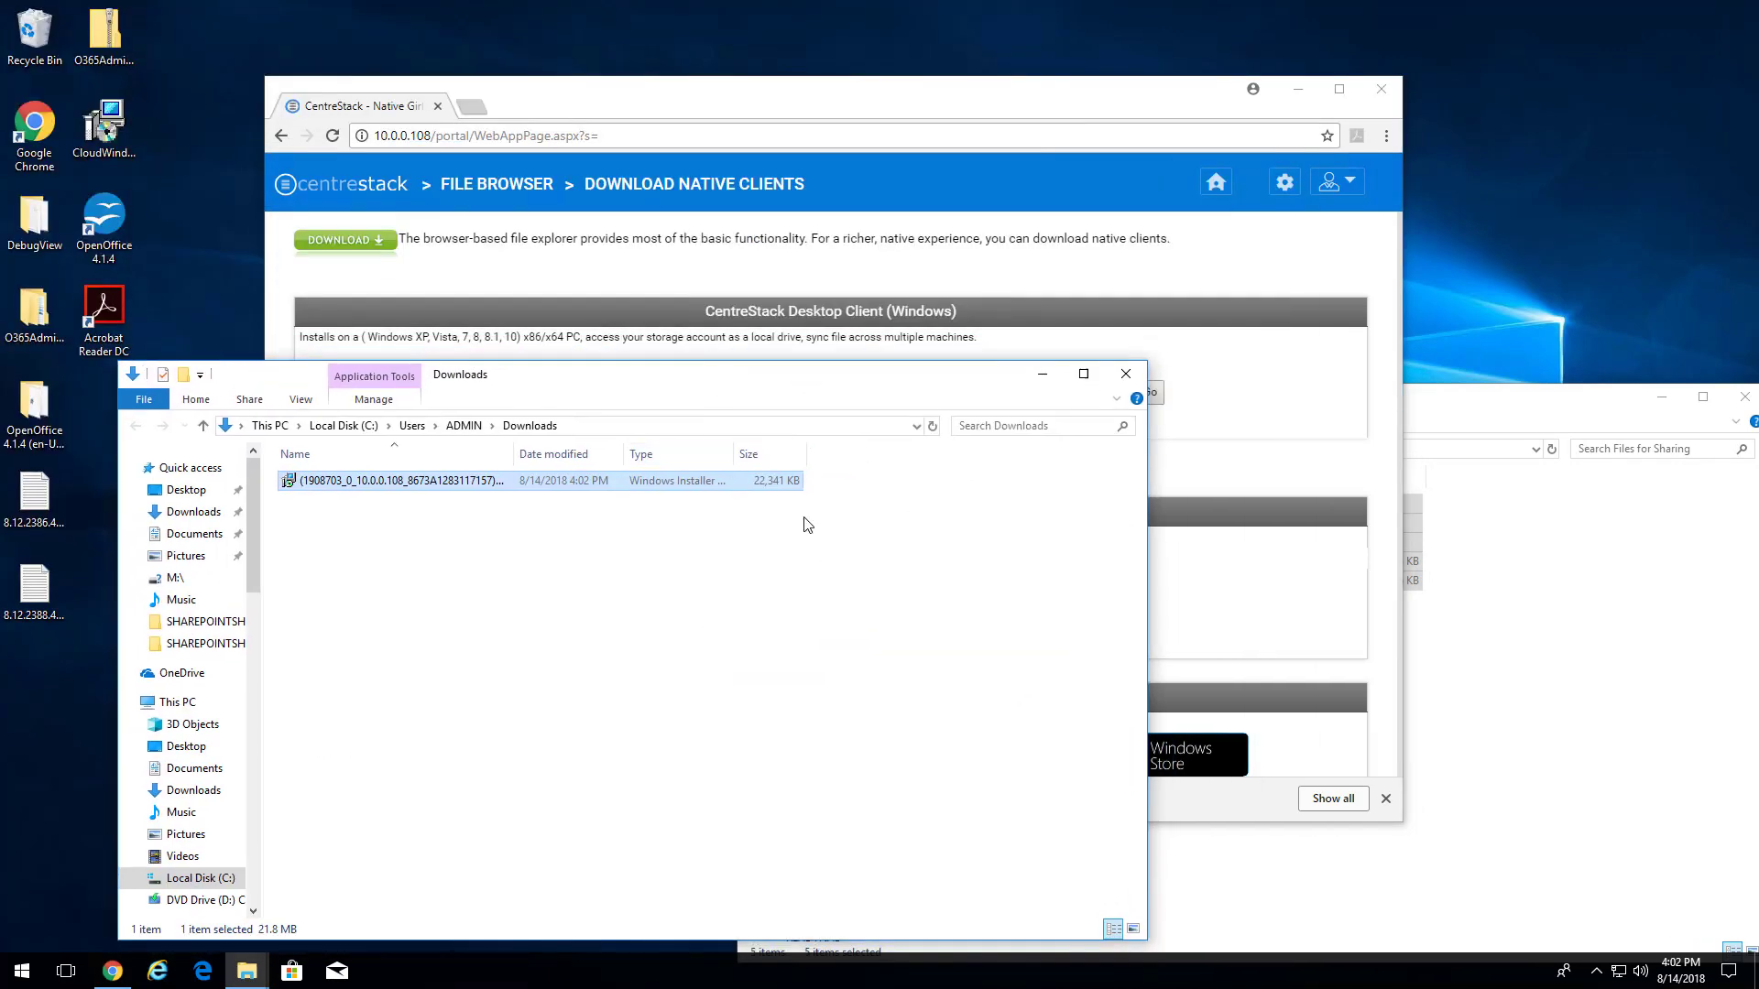
pyautogui.doubleClick(325, 483)
pyautogui.click(1381, 91)
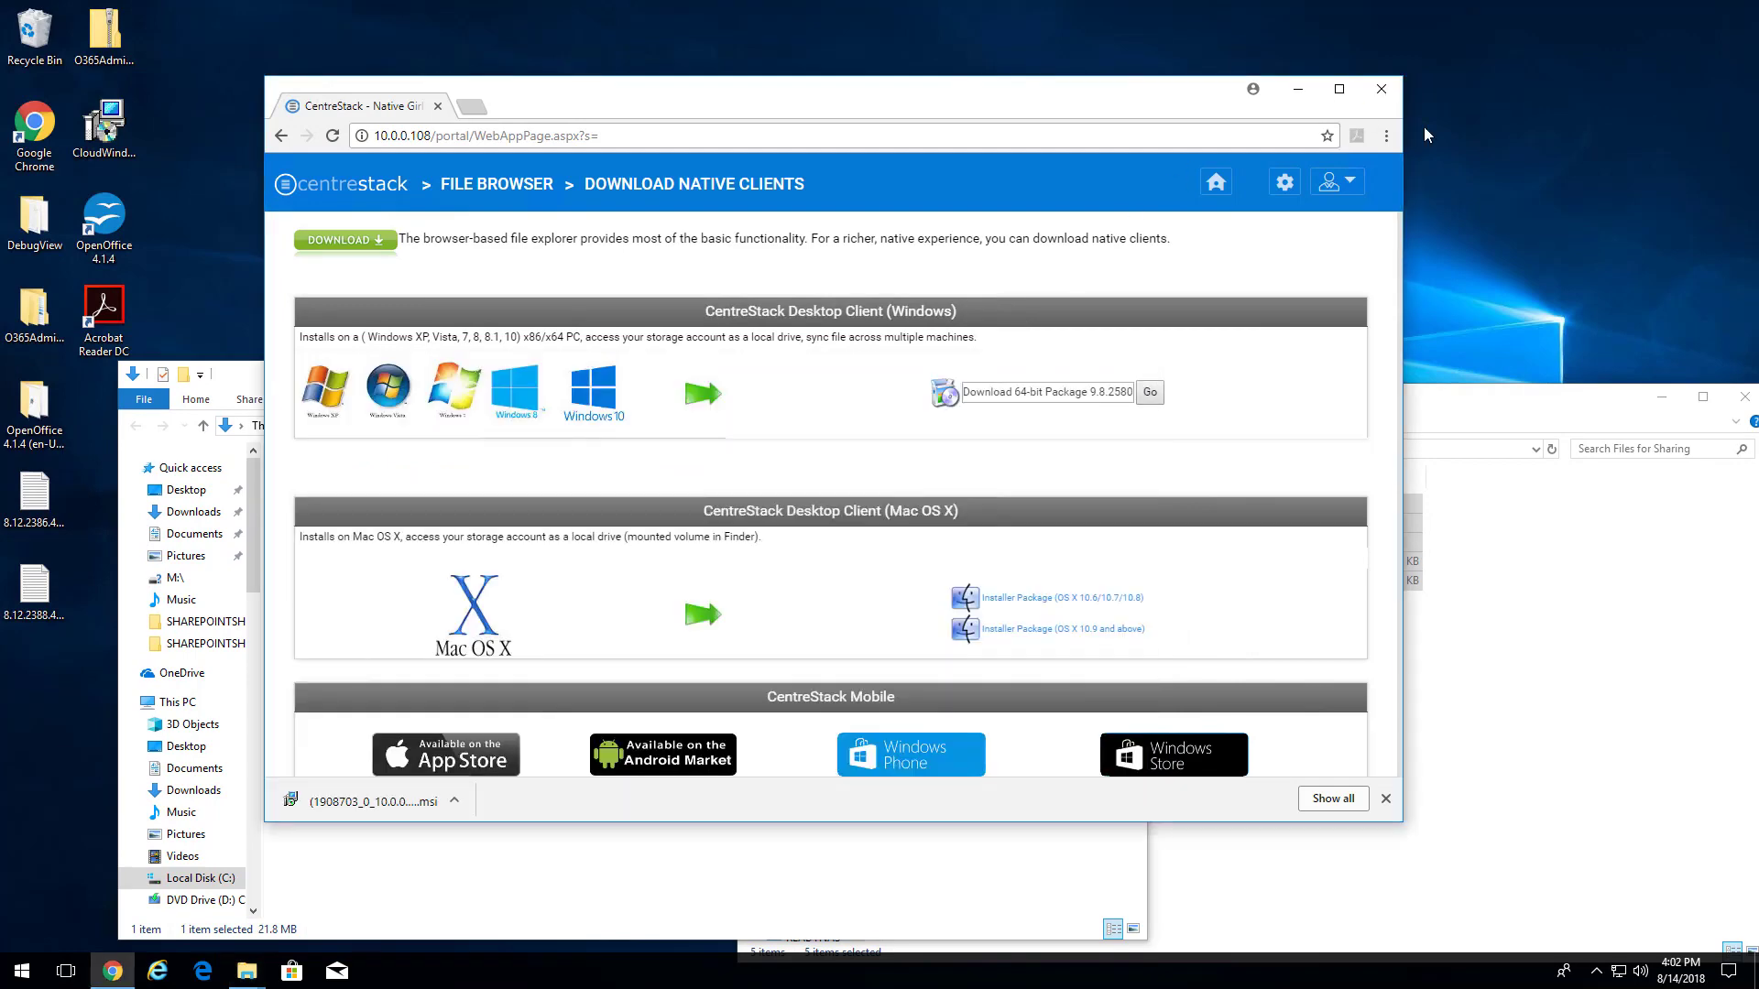
pyautogui.moveTo(1510, 397); pyautogui.dragTo(1366, 206)
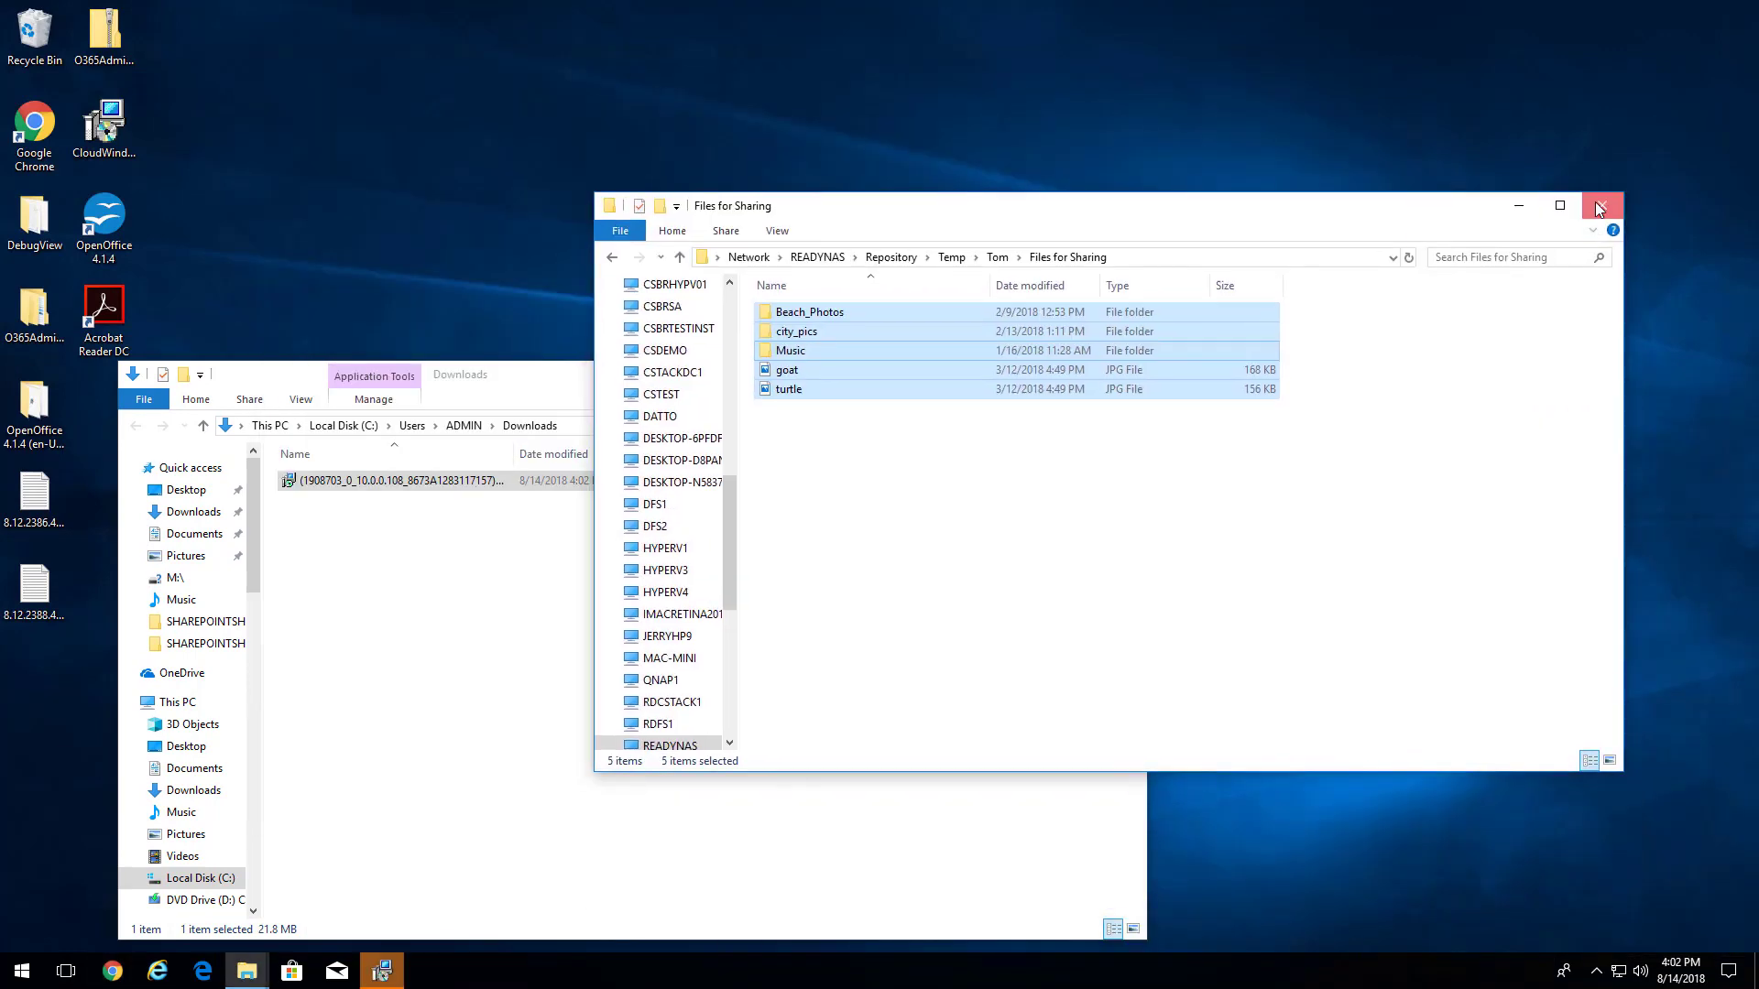
# - Close the Files for Sharing and Downloads windows so the setup wizard is in view
pyautogui.click(1601, 205)
pyautogui.click(1140, 377)
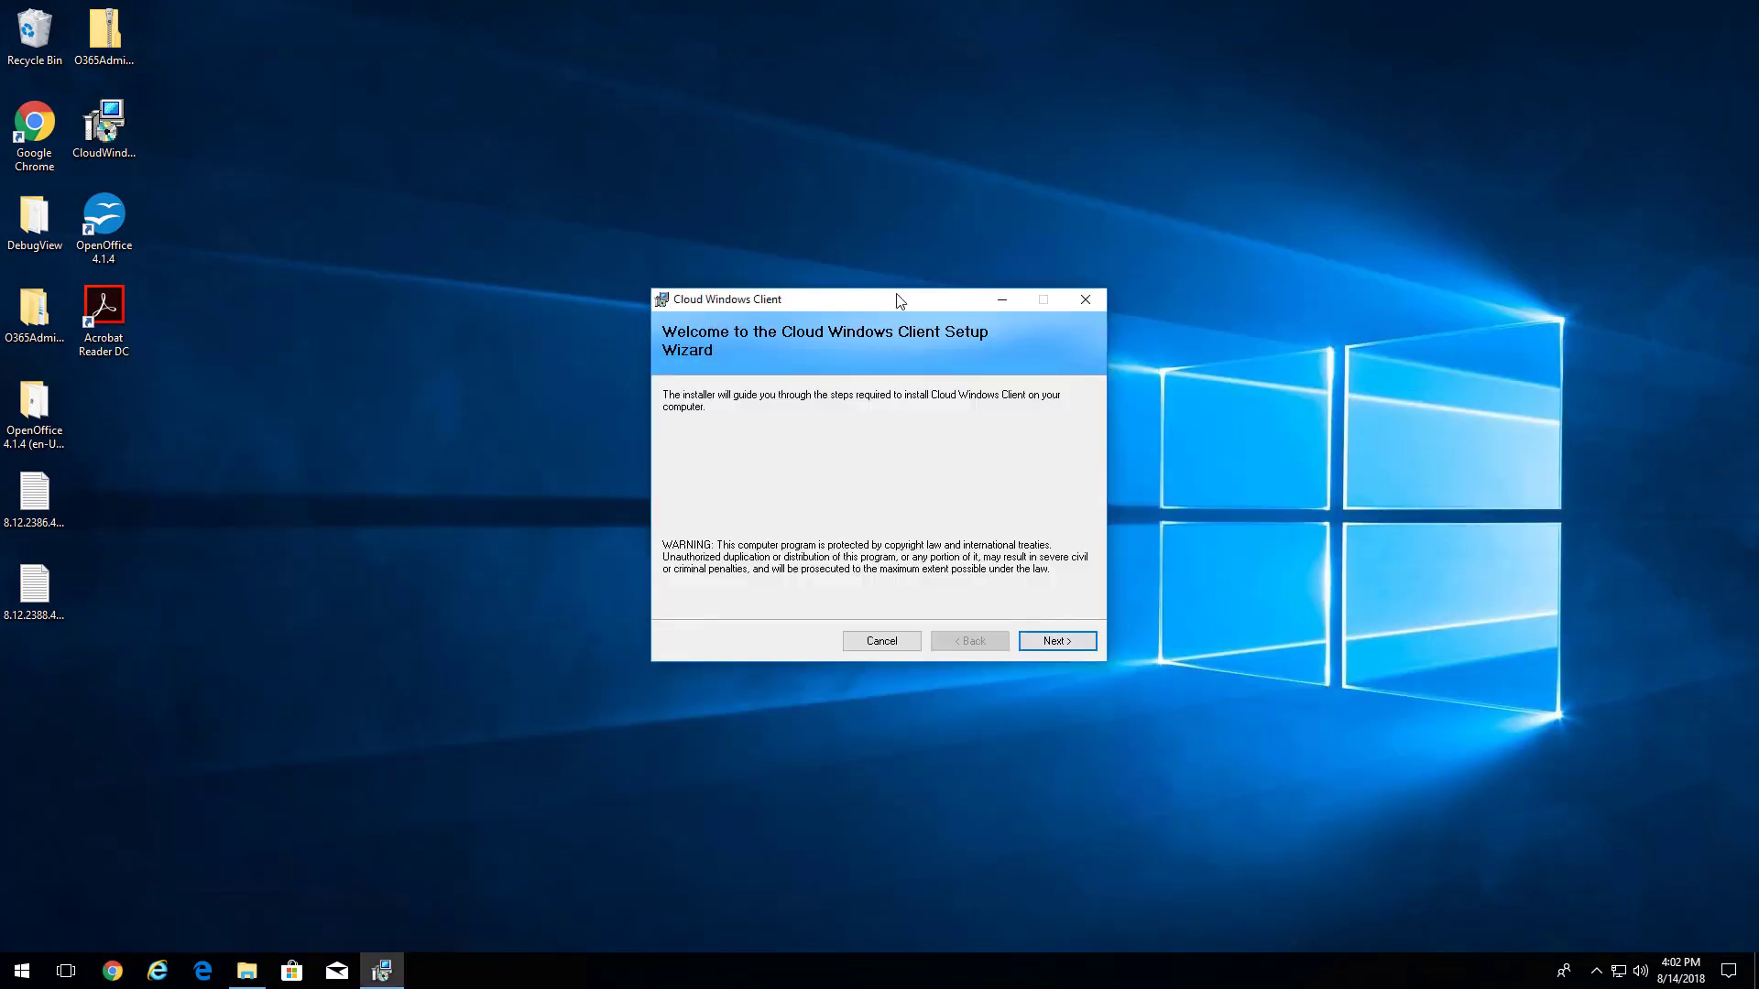
pyautogui.moveTo(894, 293); pyautogui.dragTo(897, 249)
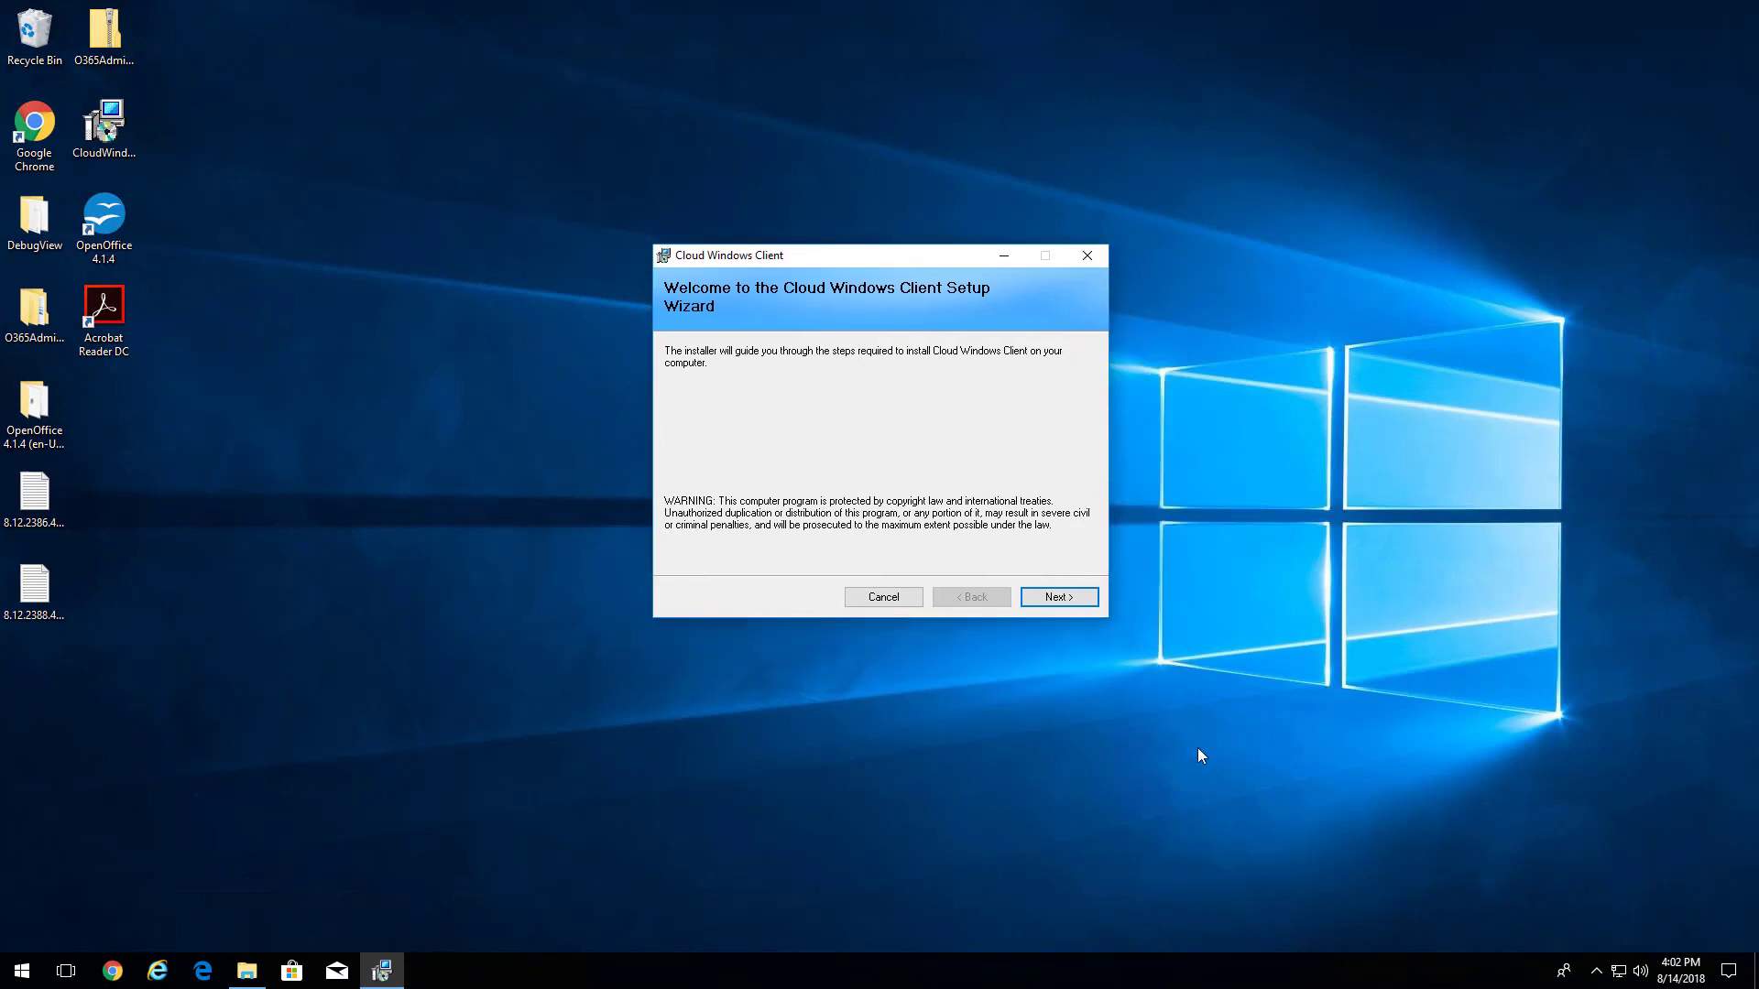
# - Accept the Gladinet licence, install Cloud Windows Client, and close the completed wizard
pyautogui.click(1061, 598)
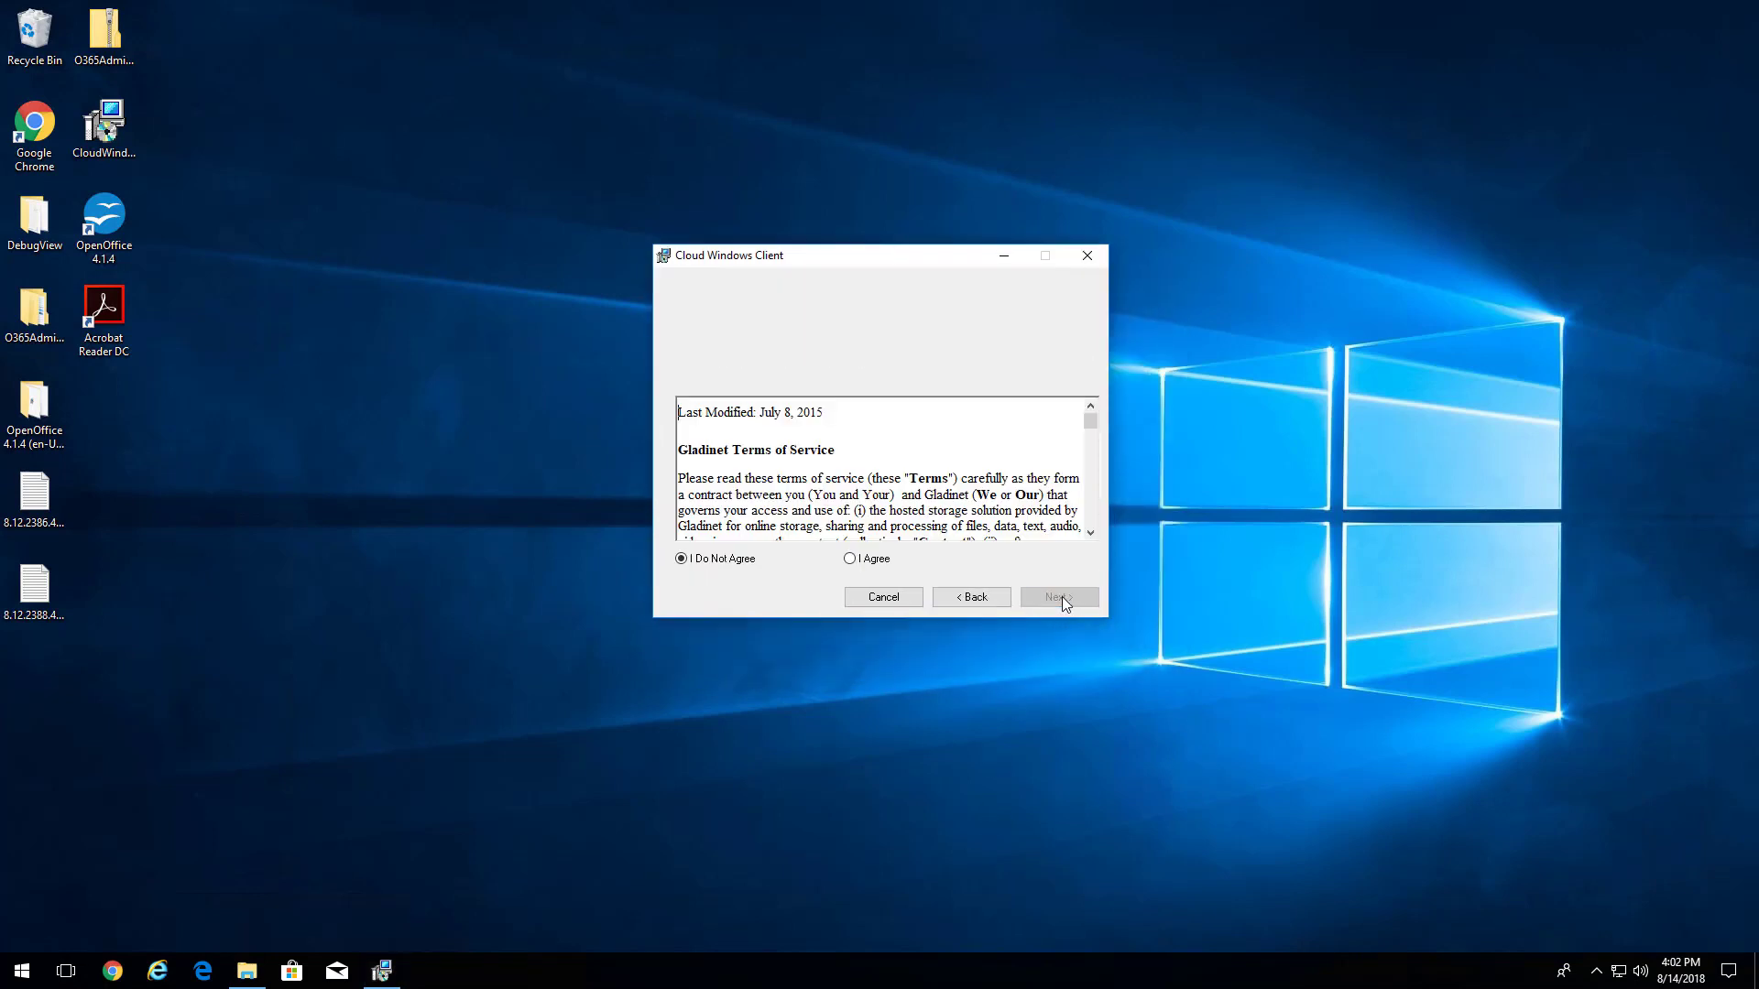
pyautogui.click(849, 558)
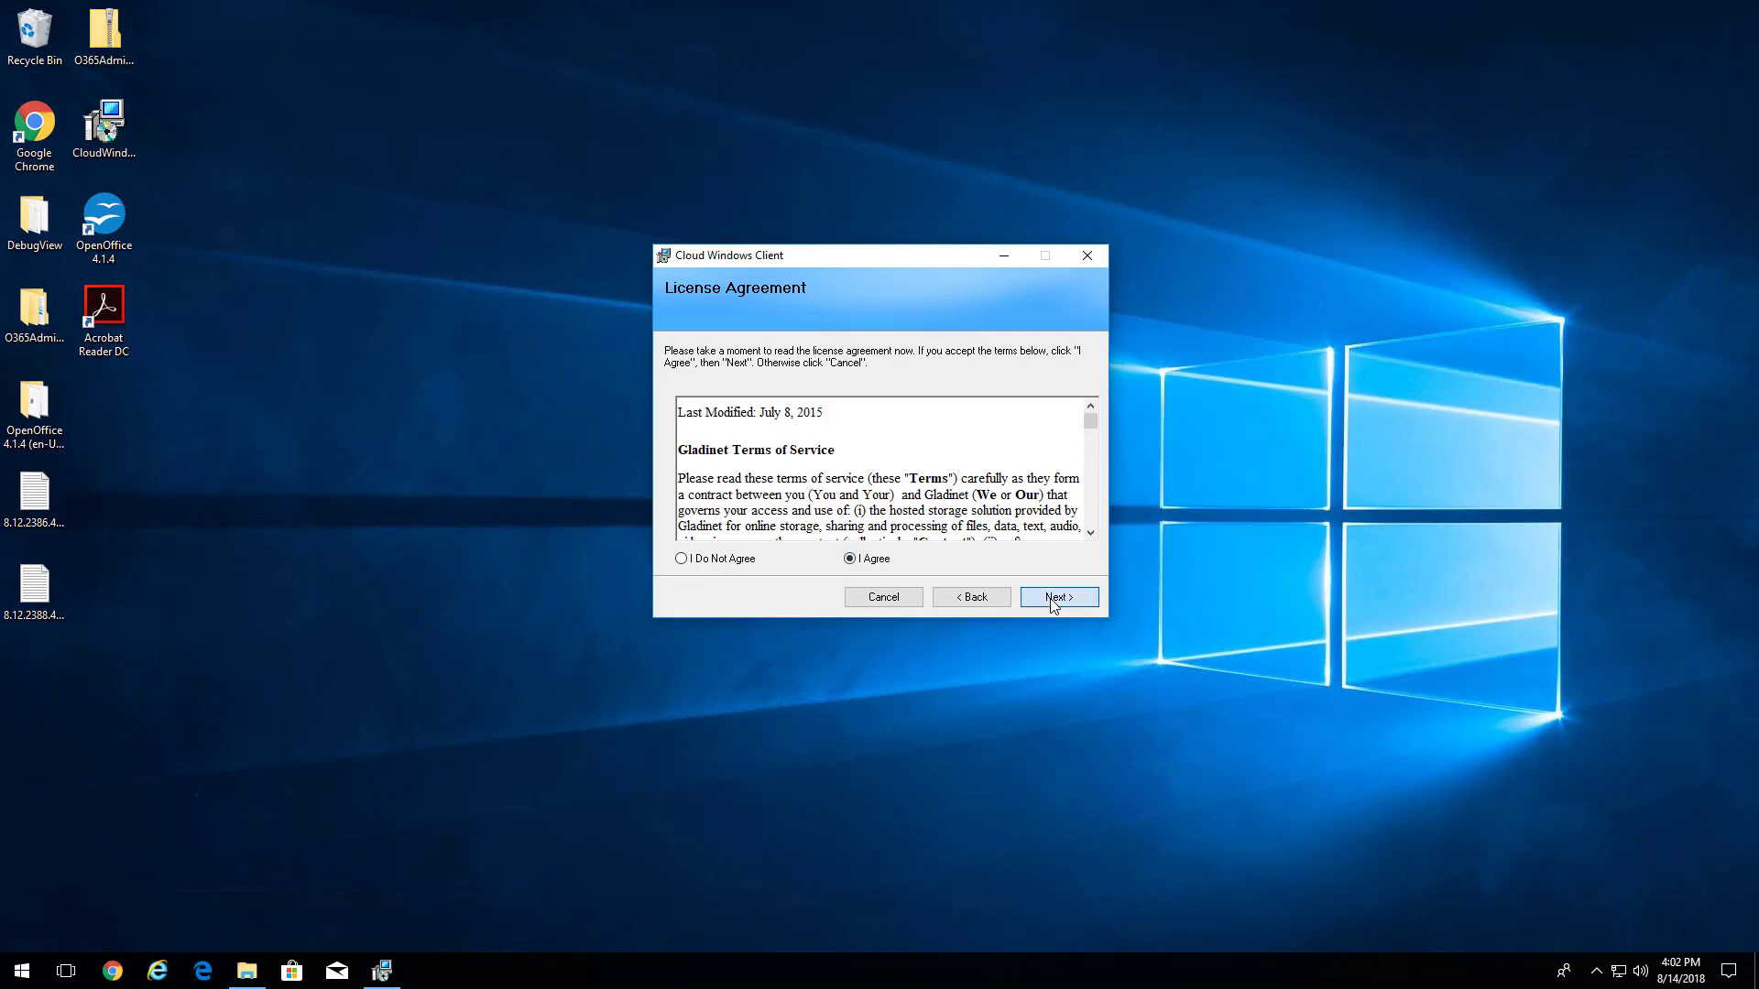
pyautogui.click(1049, 600)
pyautogui.click(1056, 598)
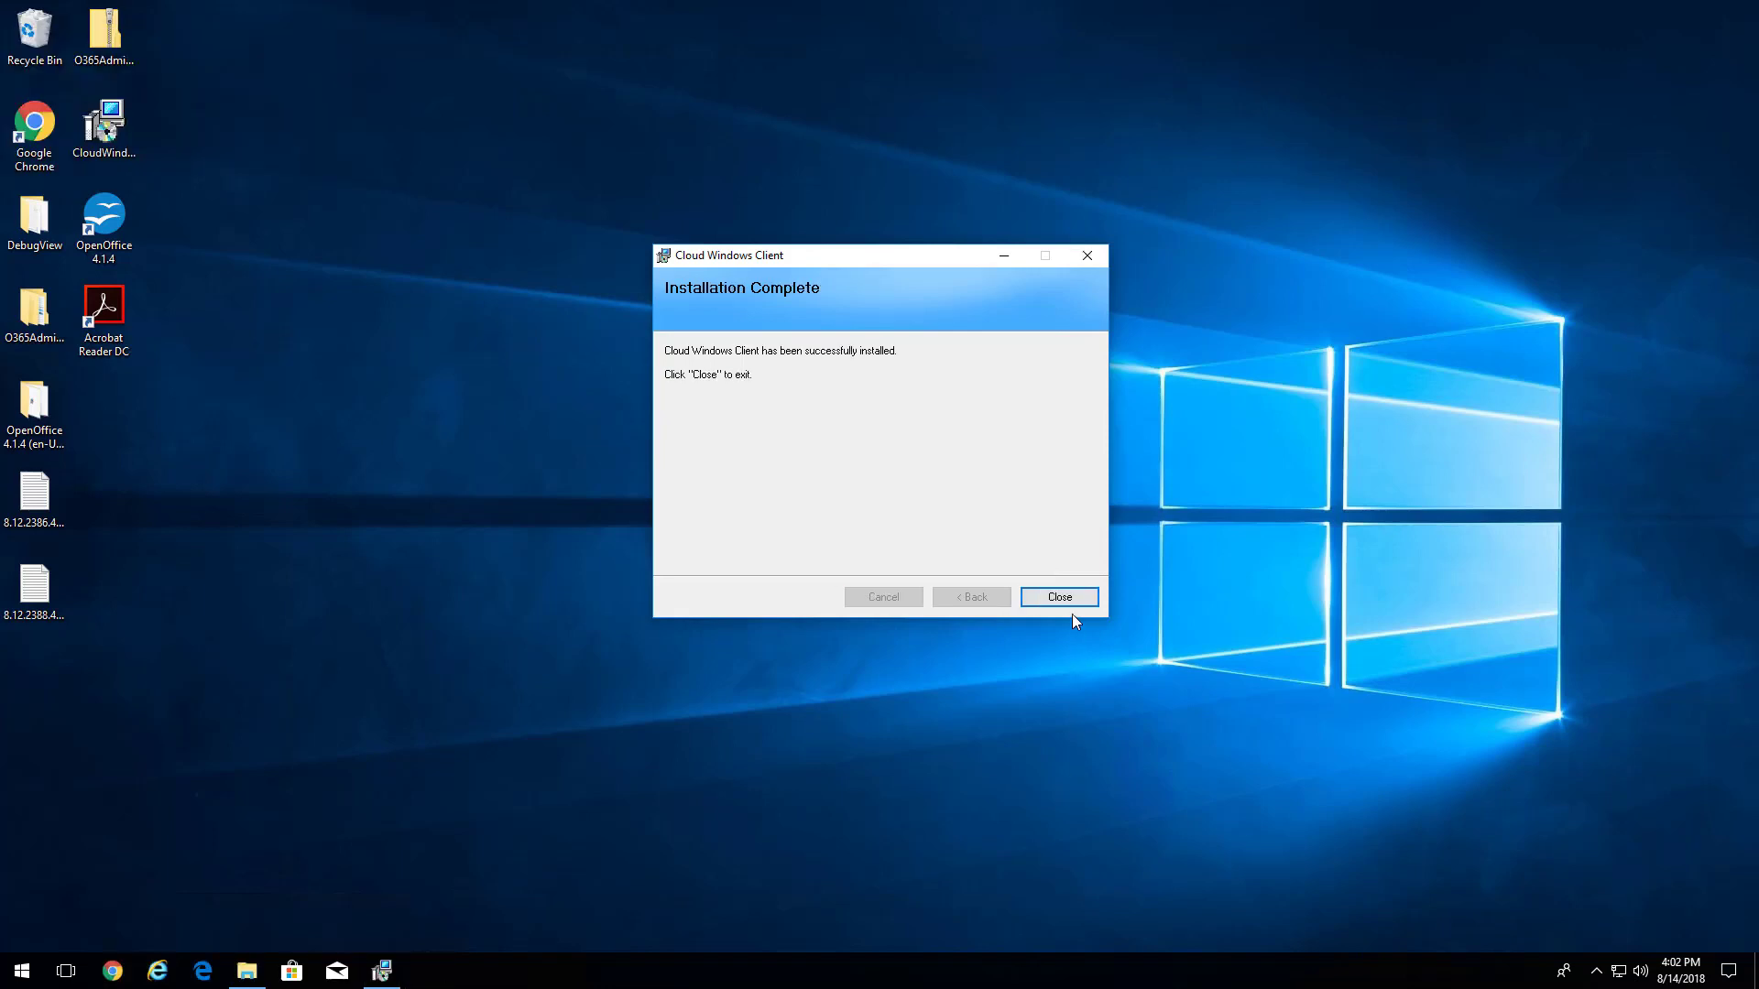
pyautogui.click(1070, 604)
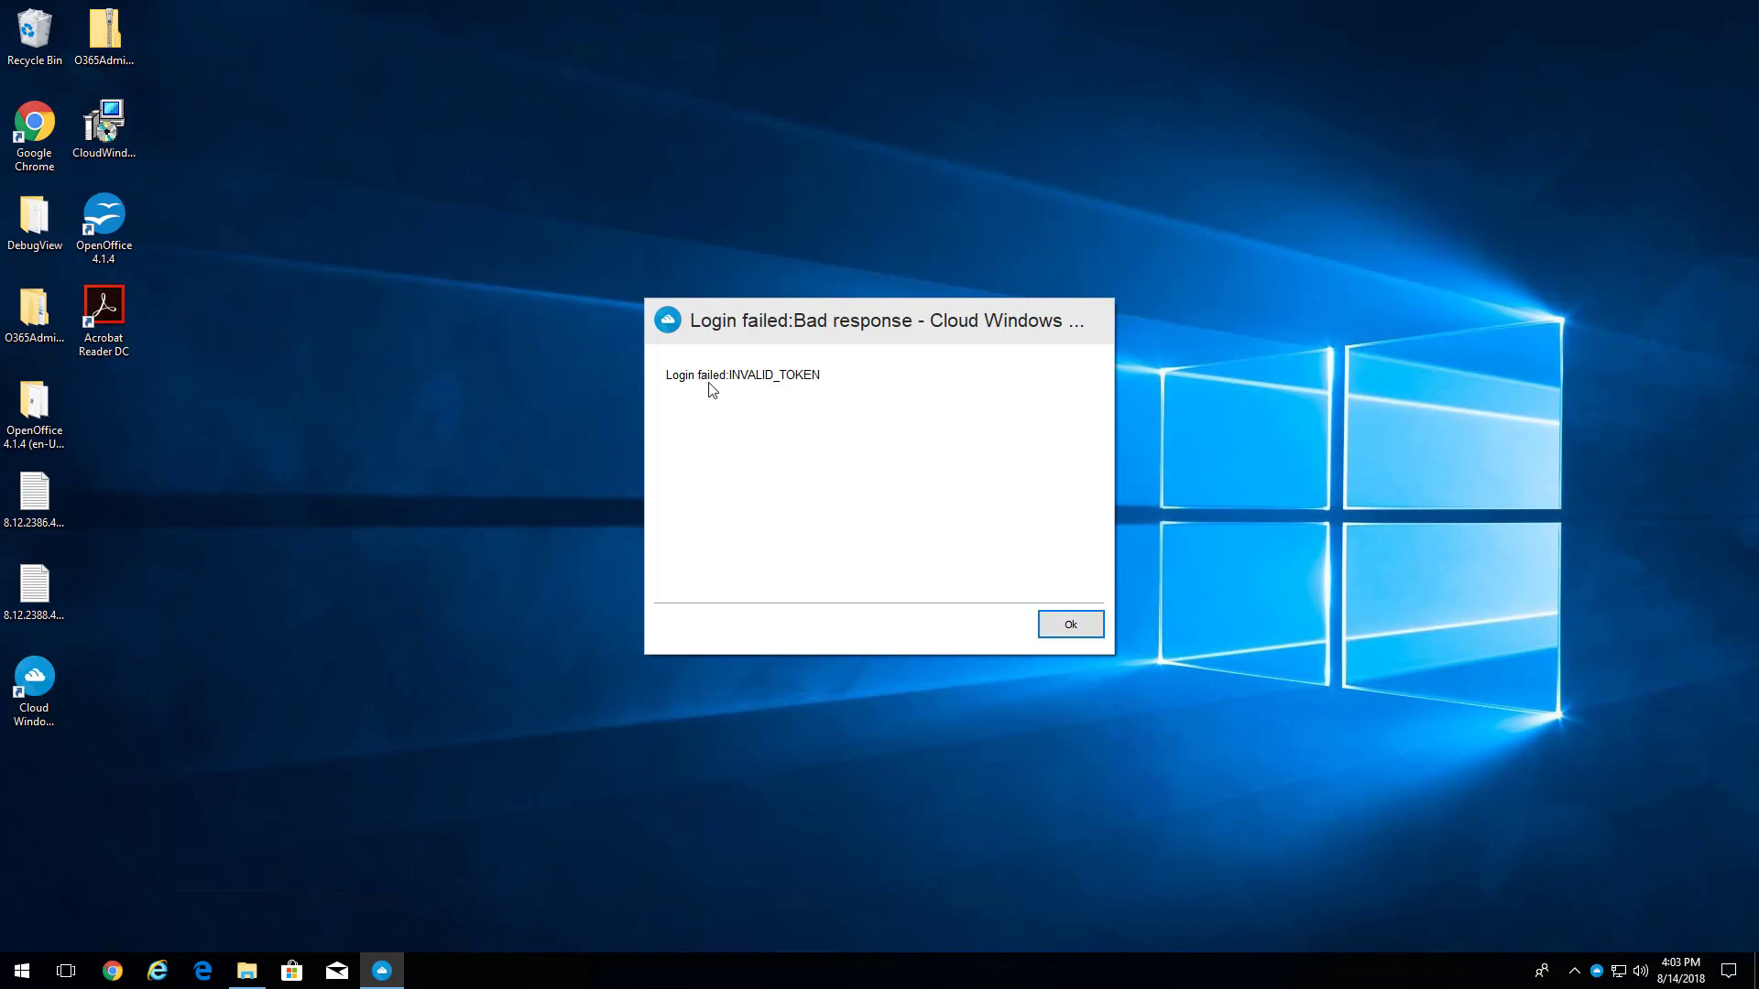
pyautogui.click(1053, 629)
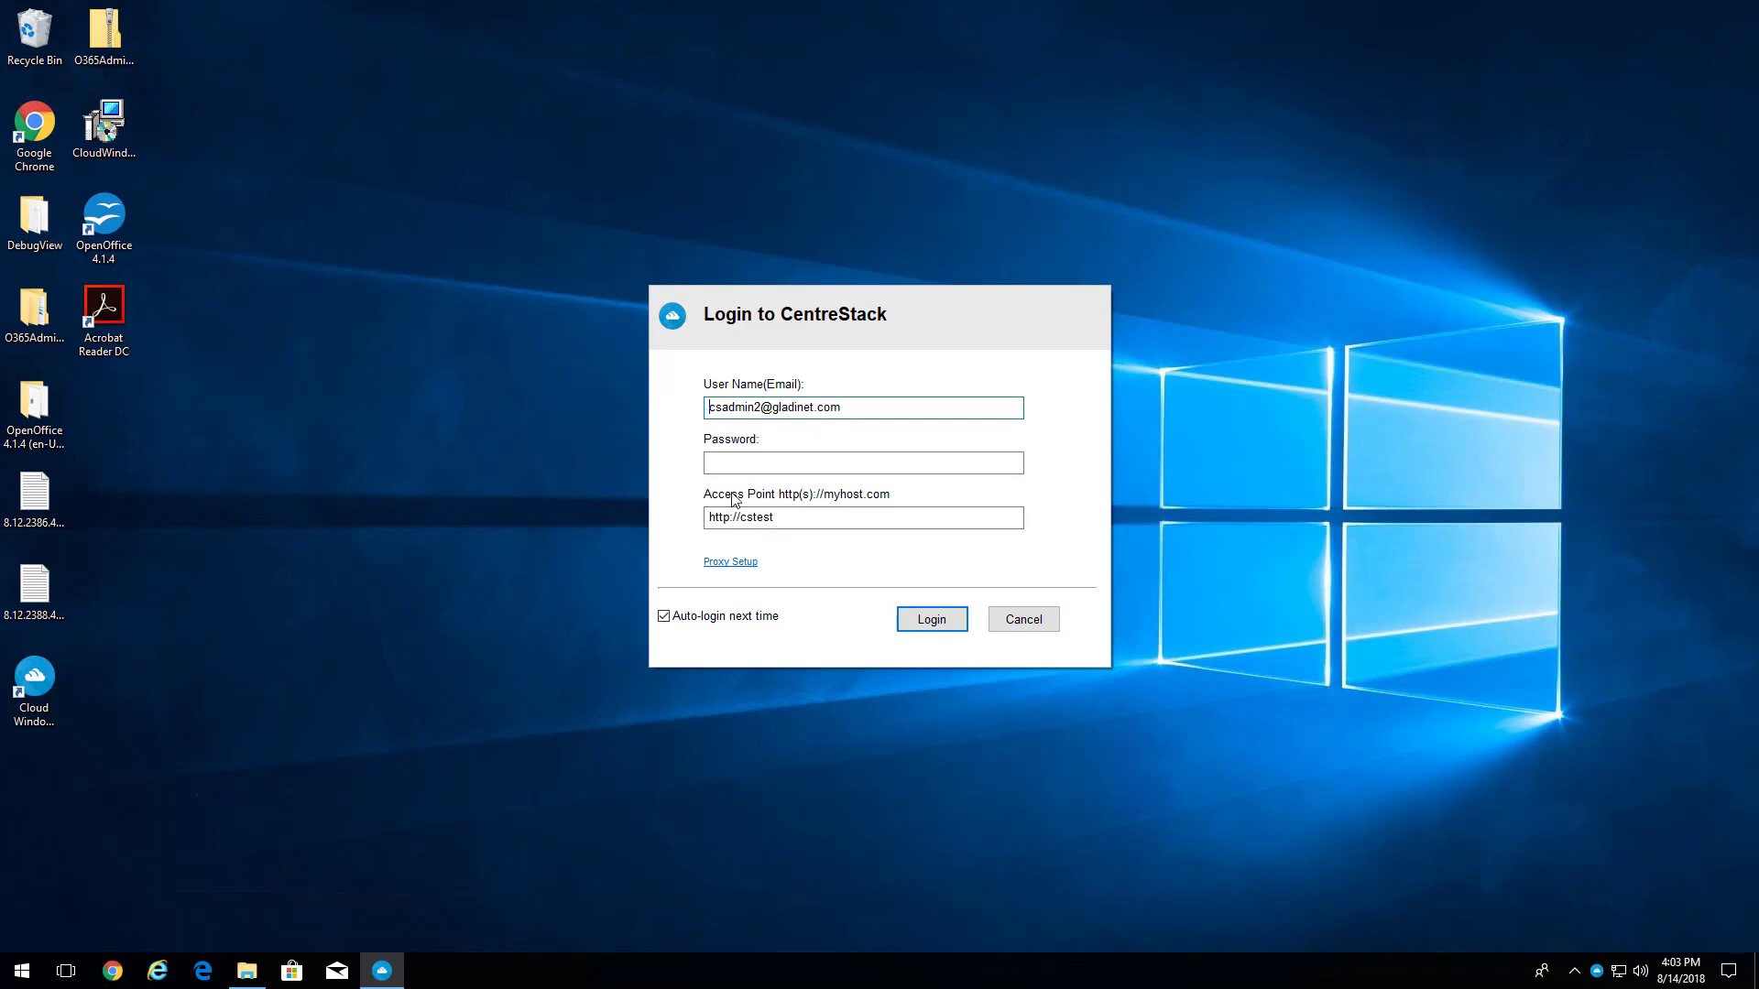
pyautogui.doubleClick(810, 518)
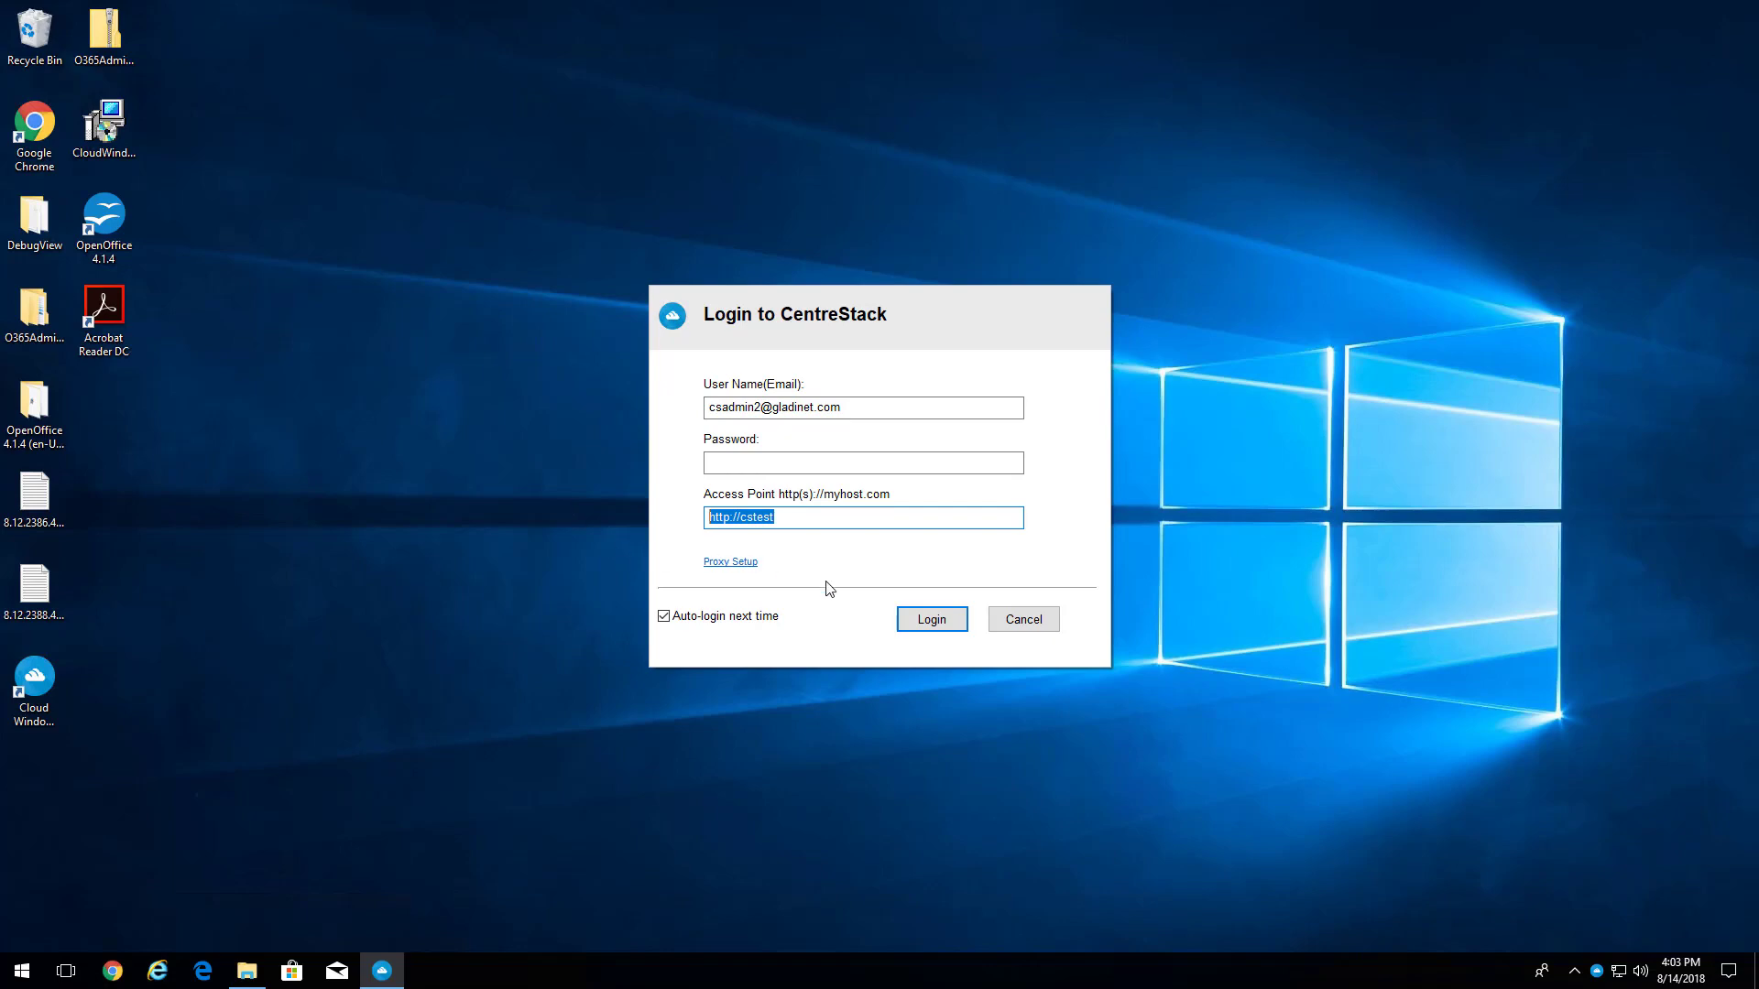
pyautogui.write('http://10.0.0.108')
pyautogui.click(835, 463)
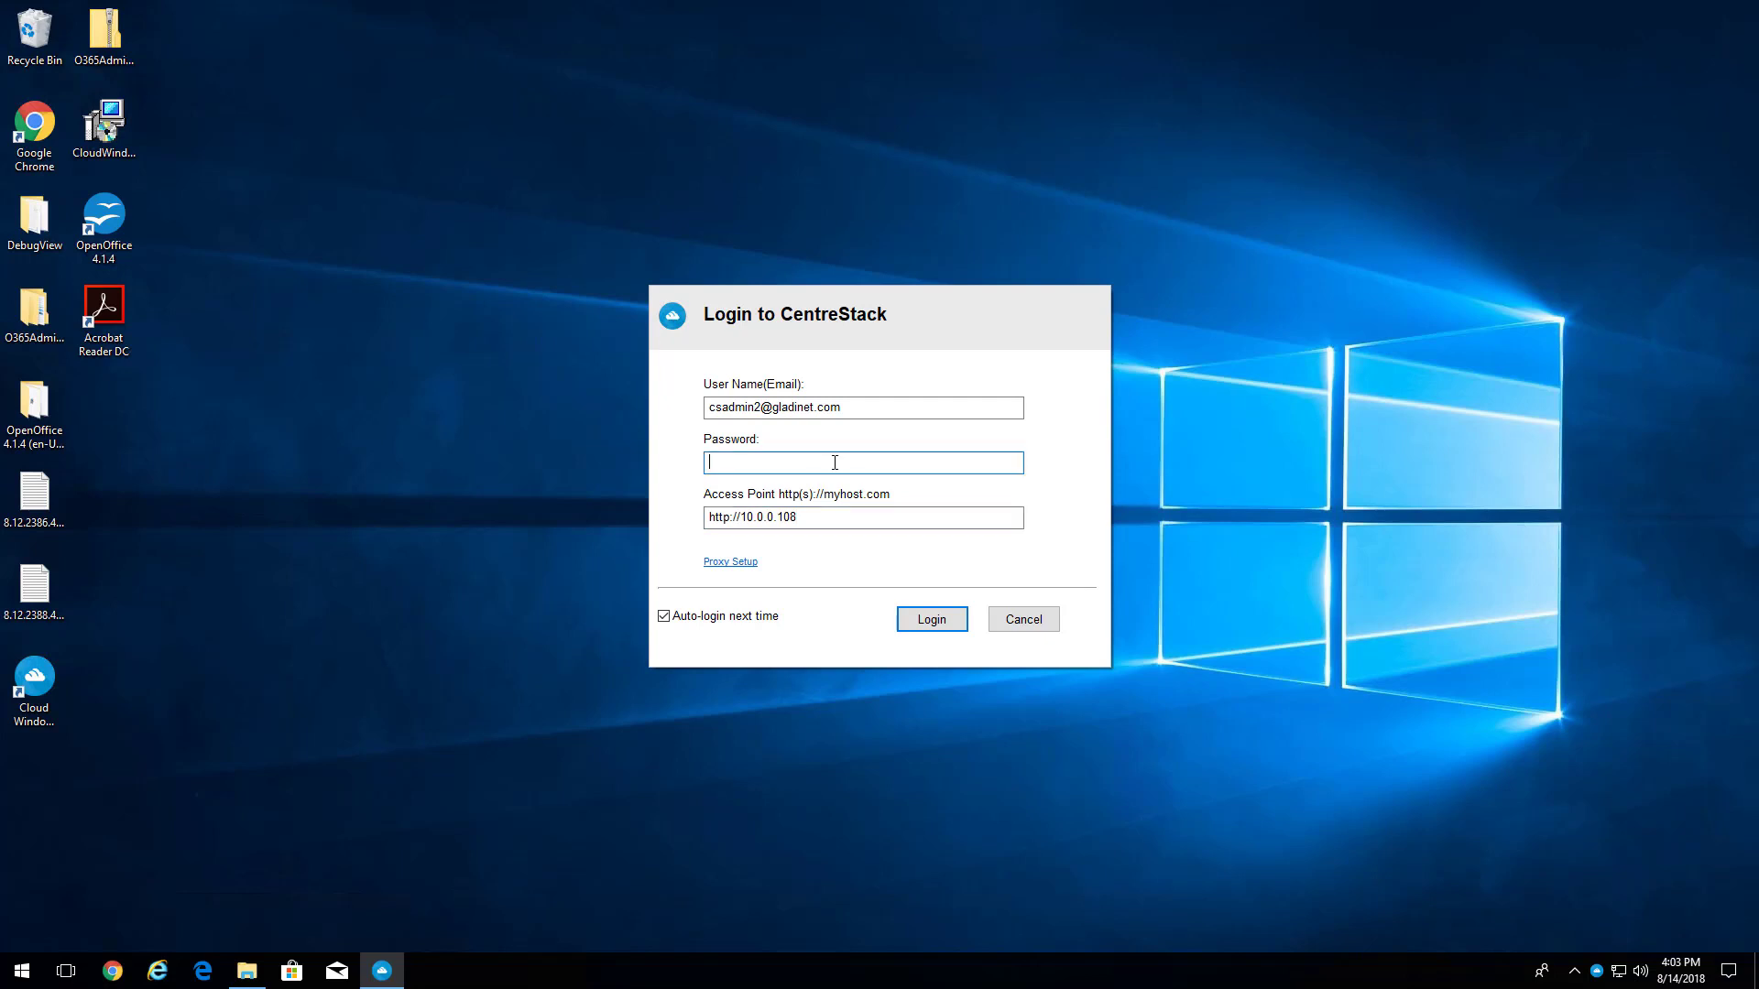
pyautogui.doubleClick(840, 407)
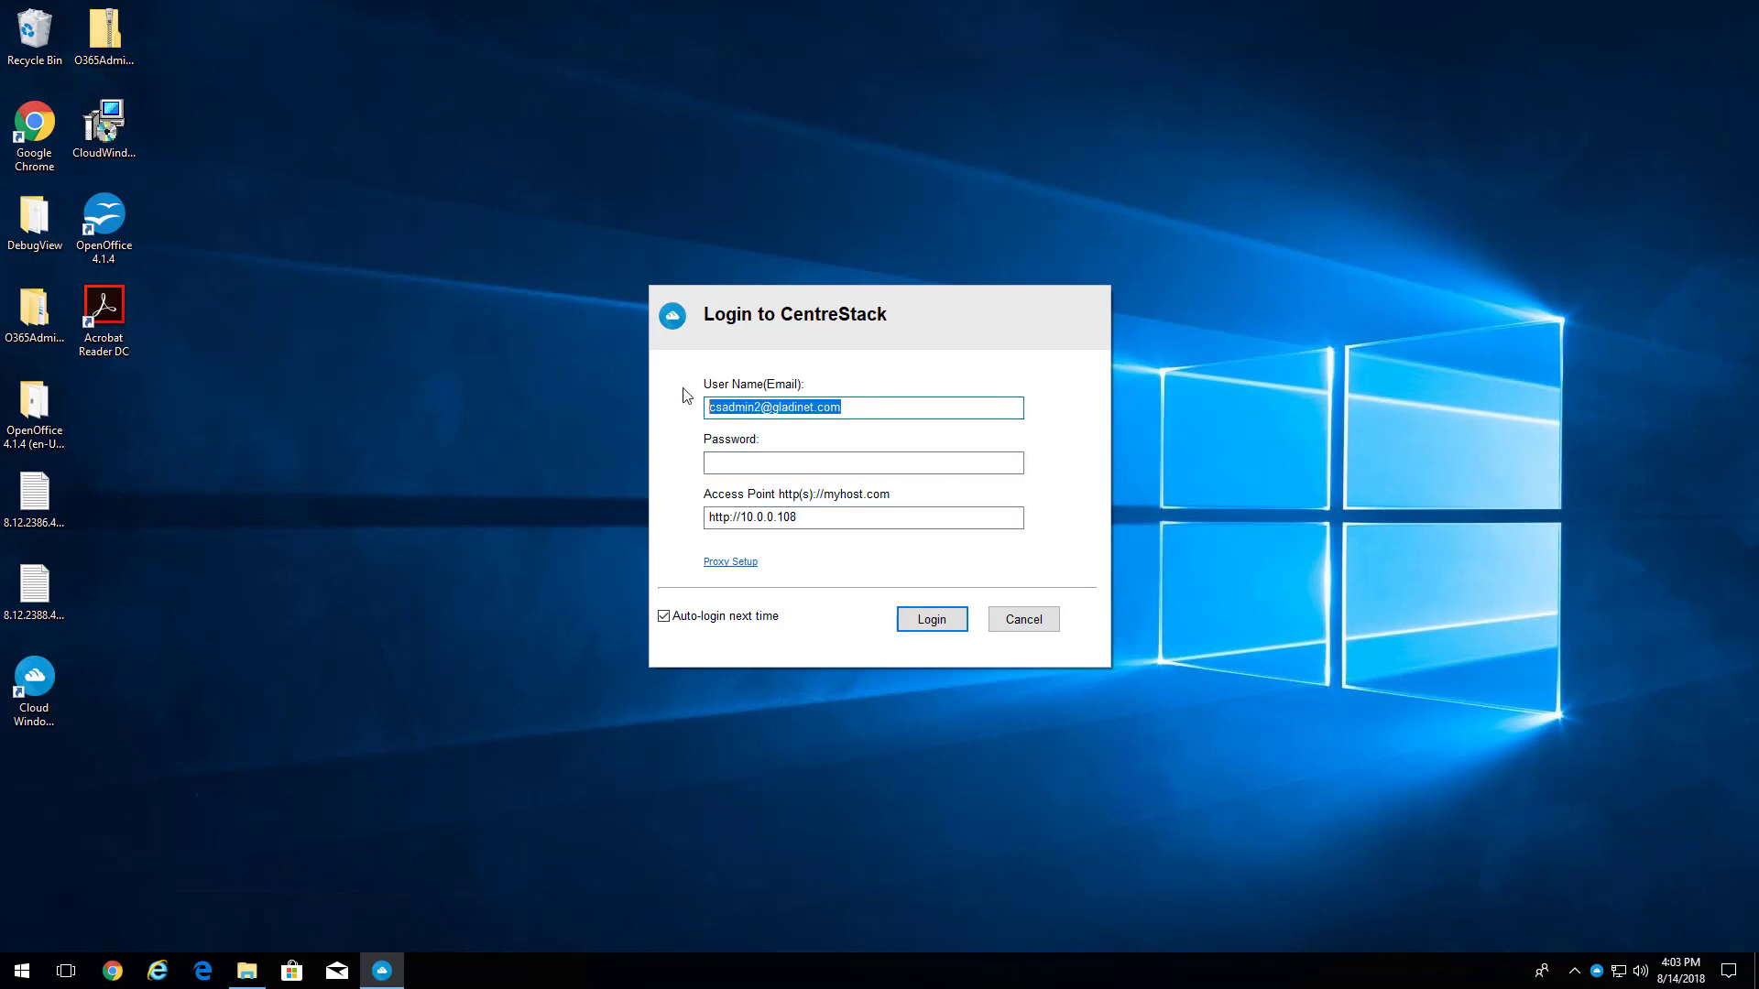
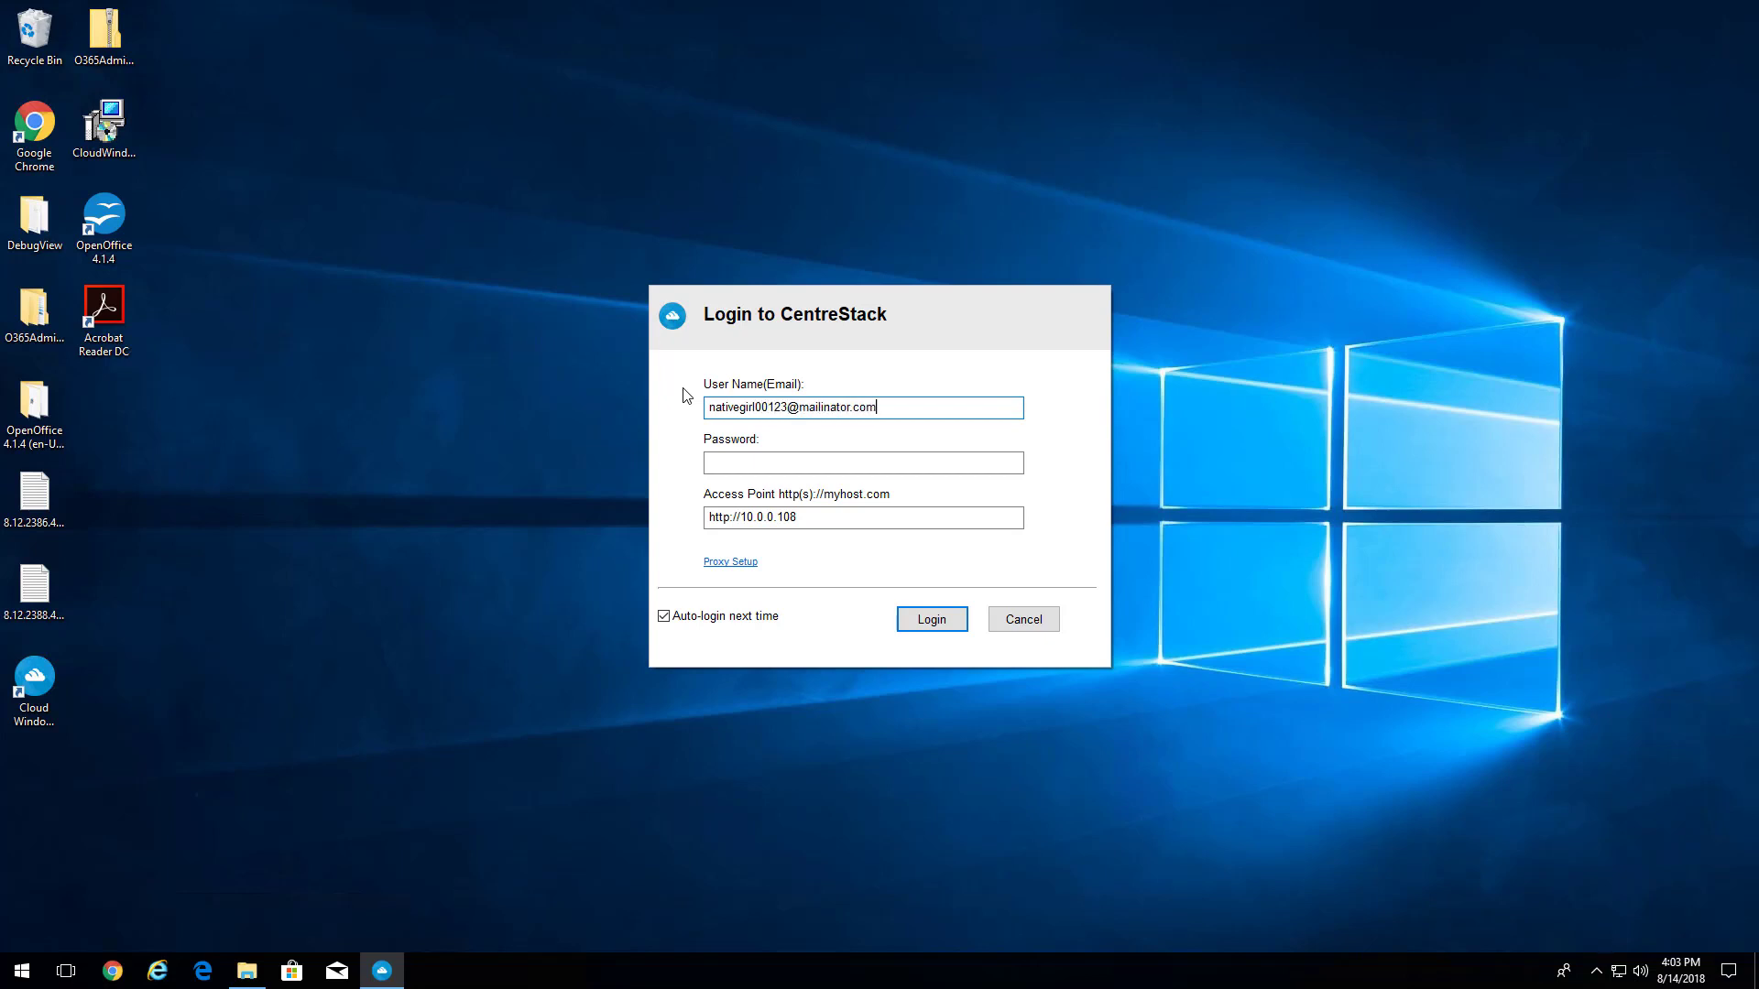
pyautogui.press('Tab')
pyautogui.write('*****')
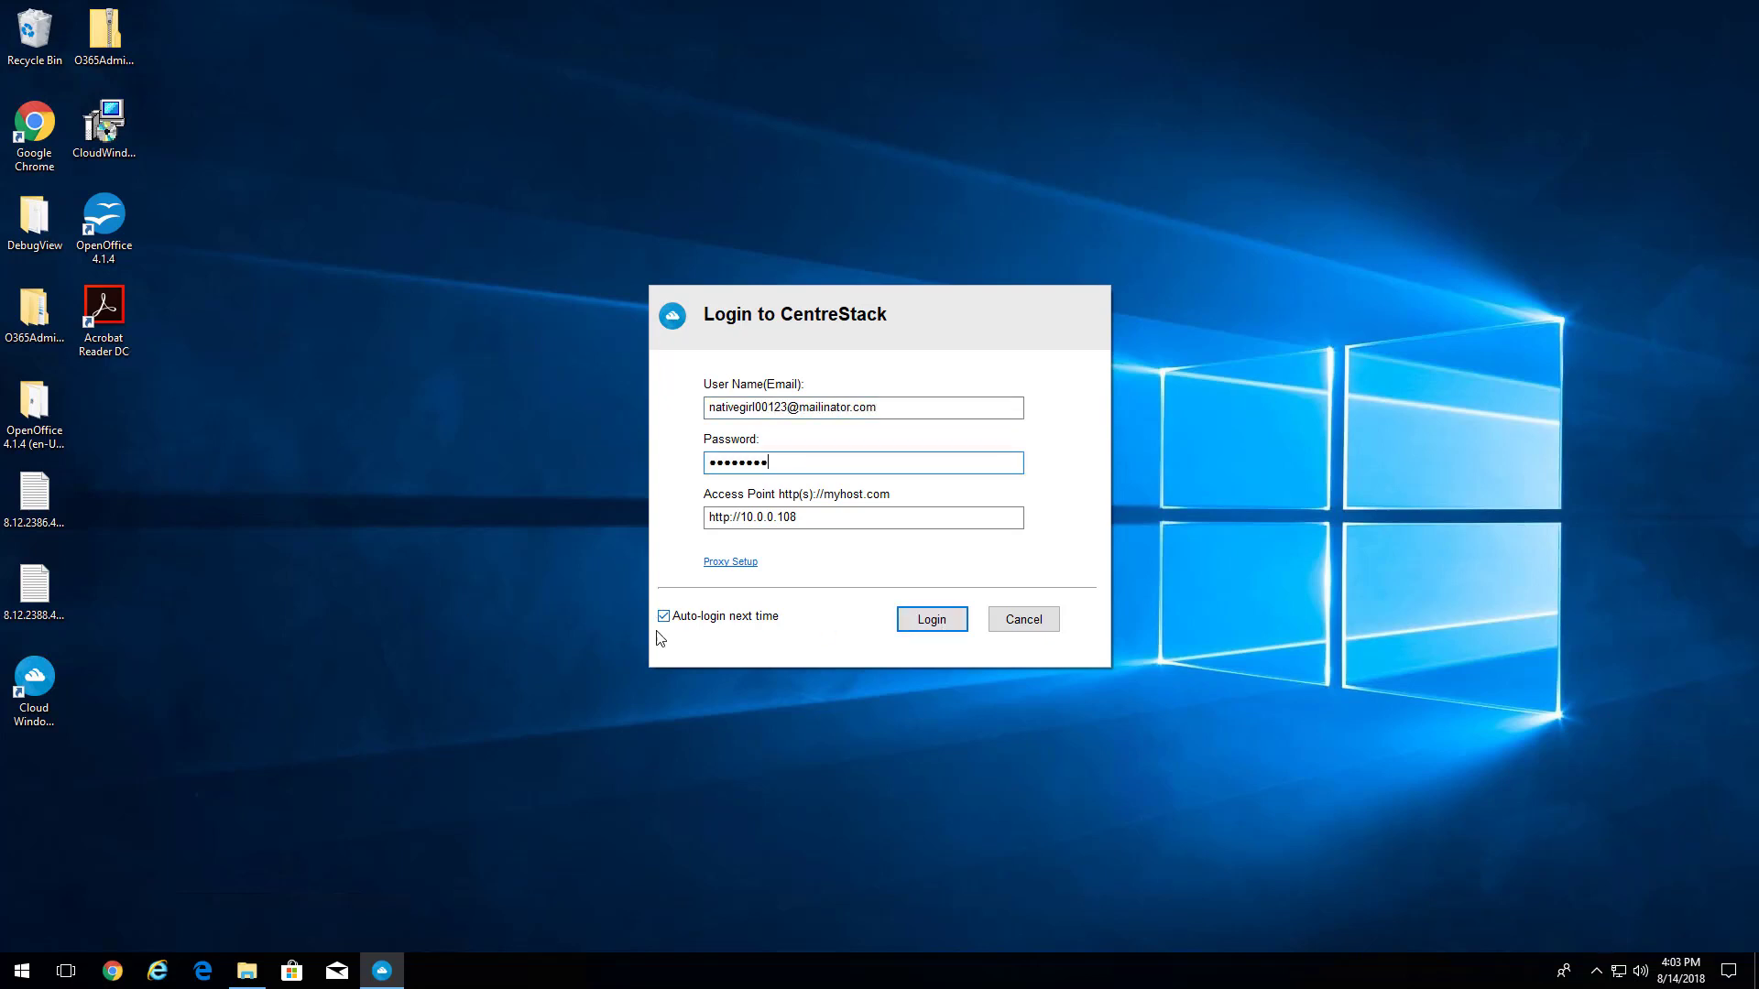
pyautogui.click(926, 622)
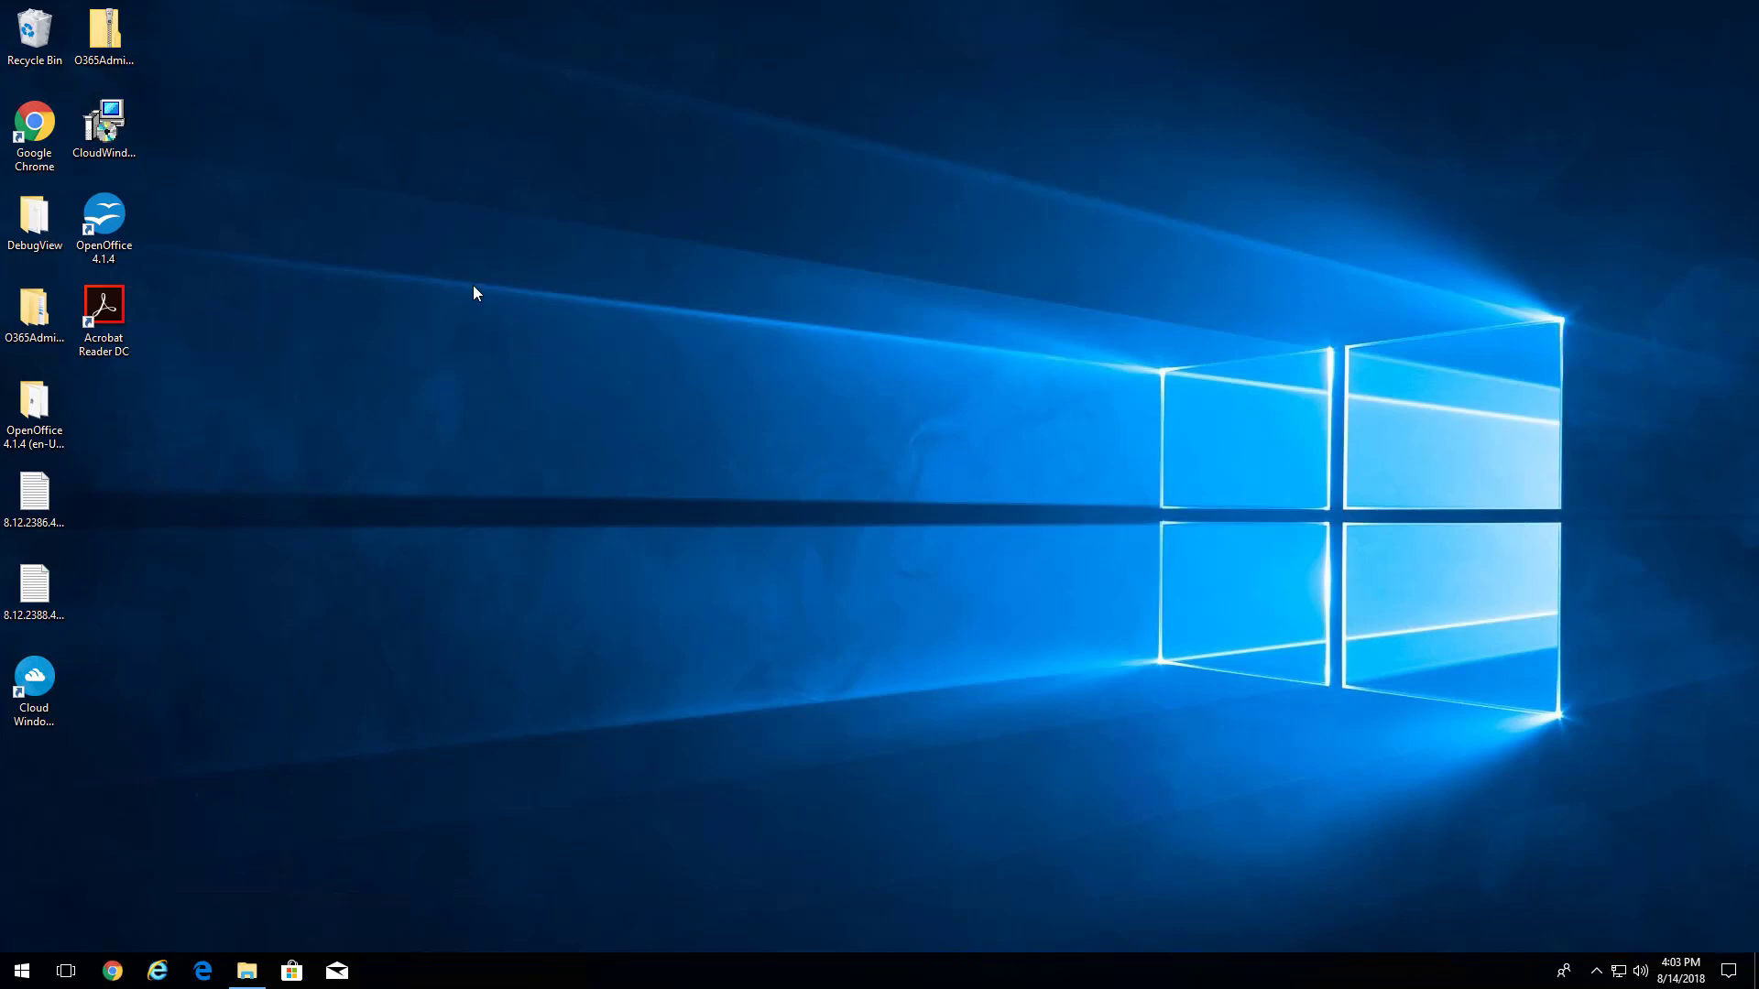
# - Pin the cloud client's tray icon, check its sync status panel, and open My Cloud Drive (M:)
pyautogui.click(52, 700)
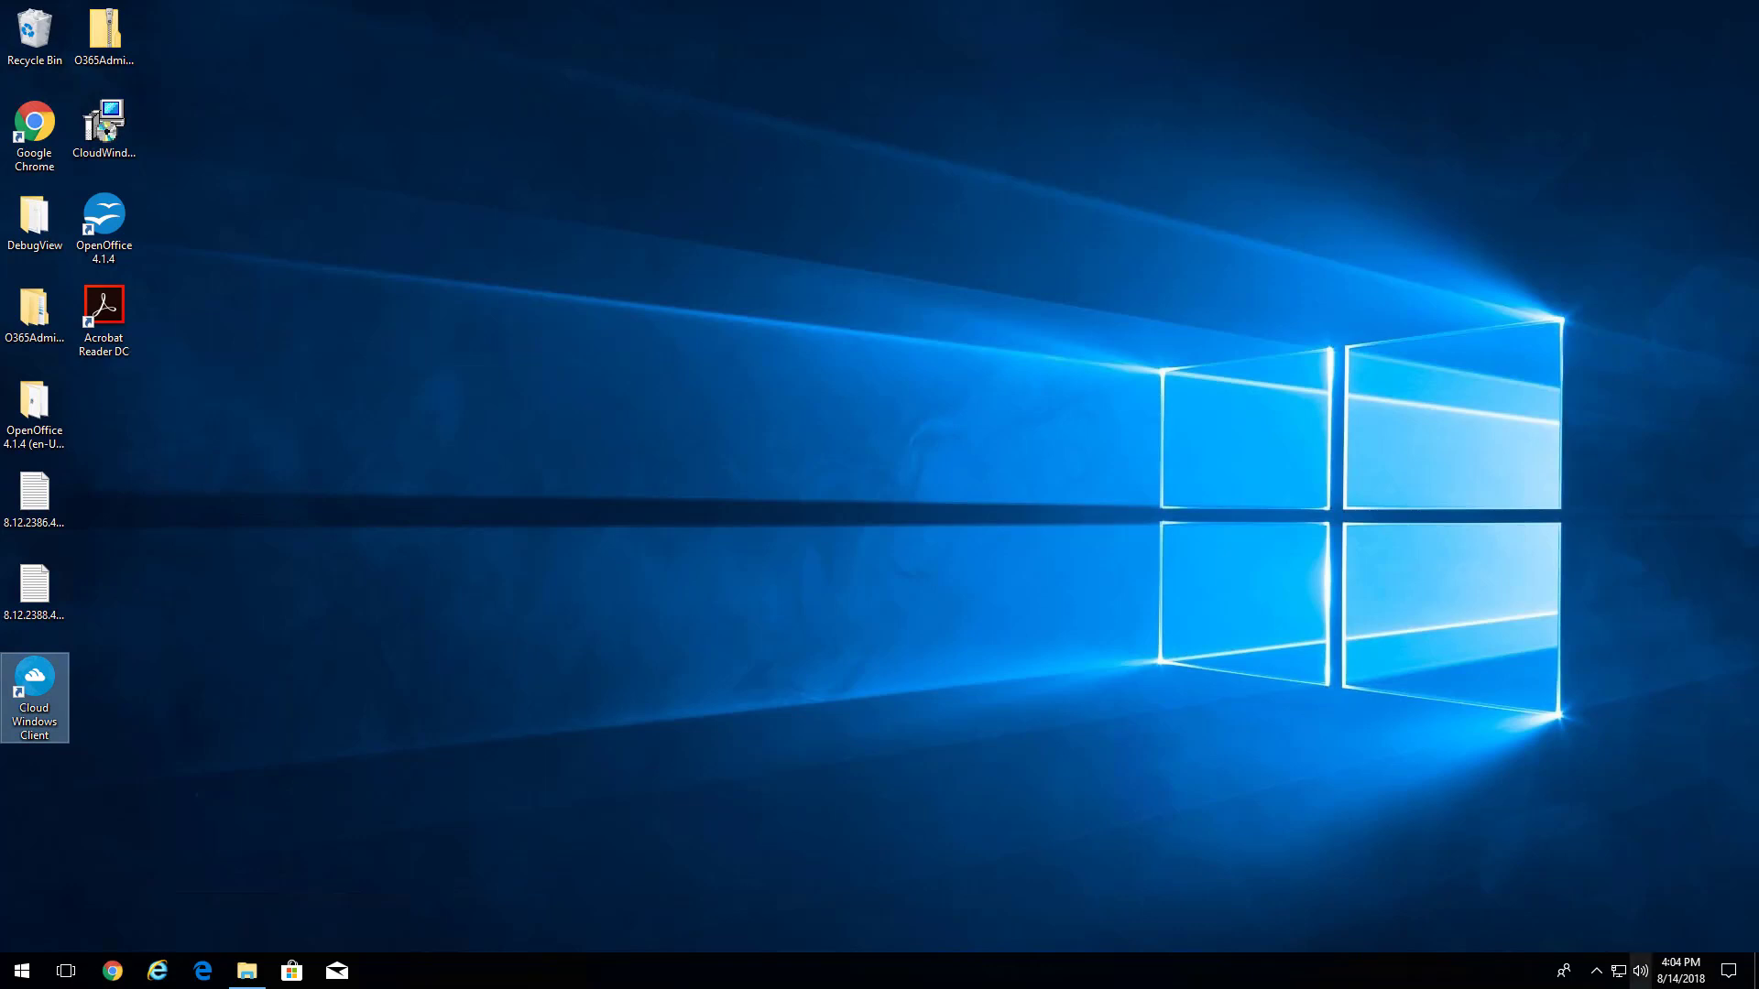
pyautogui.click(1597, 976)
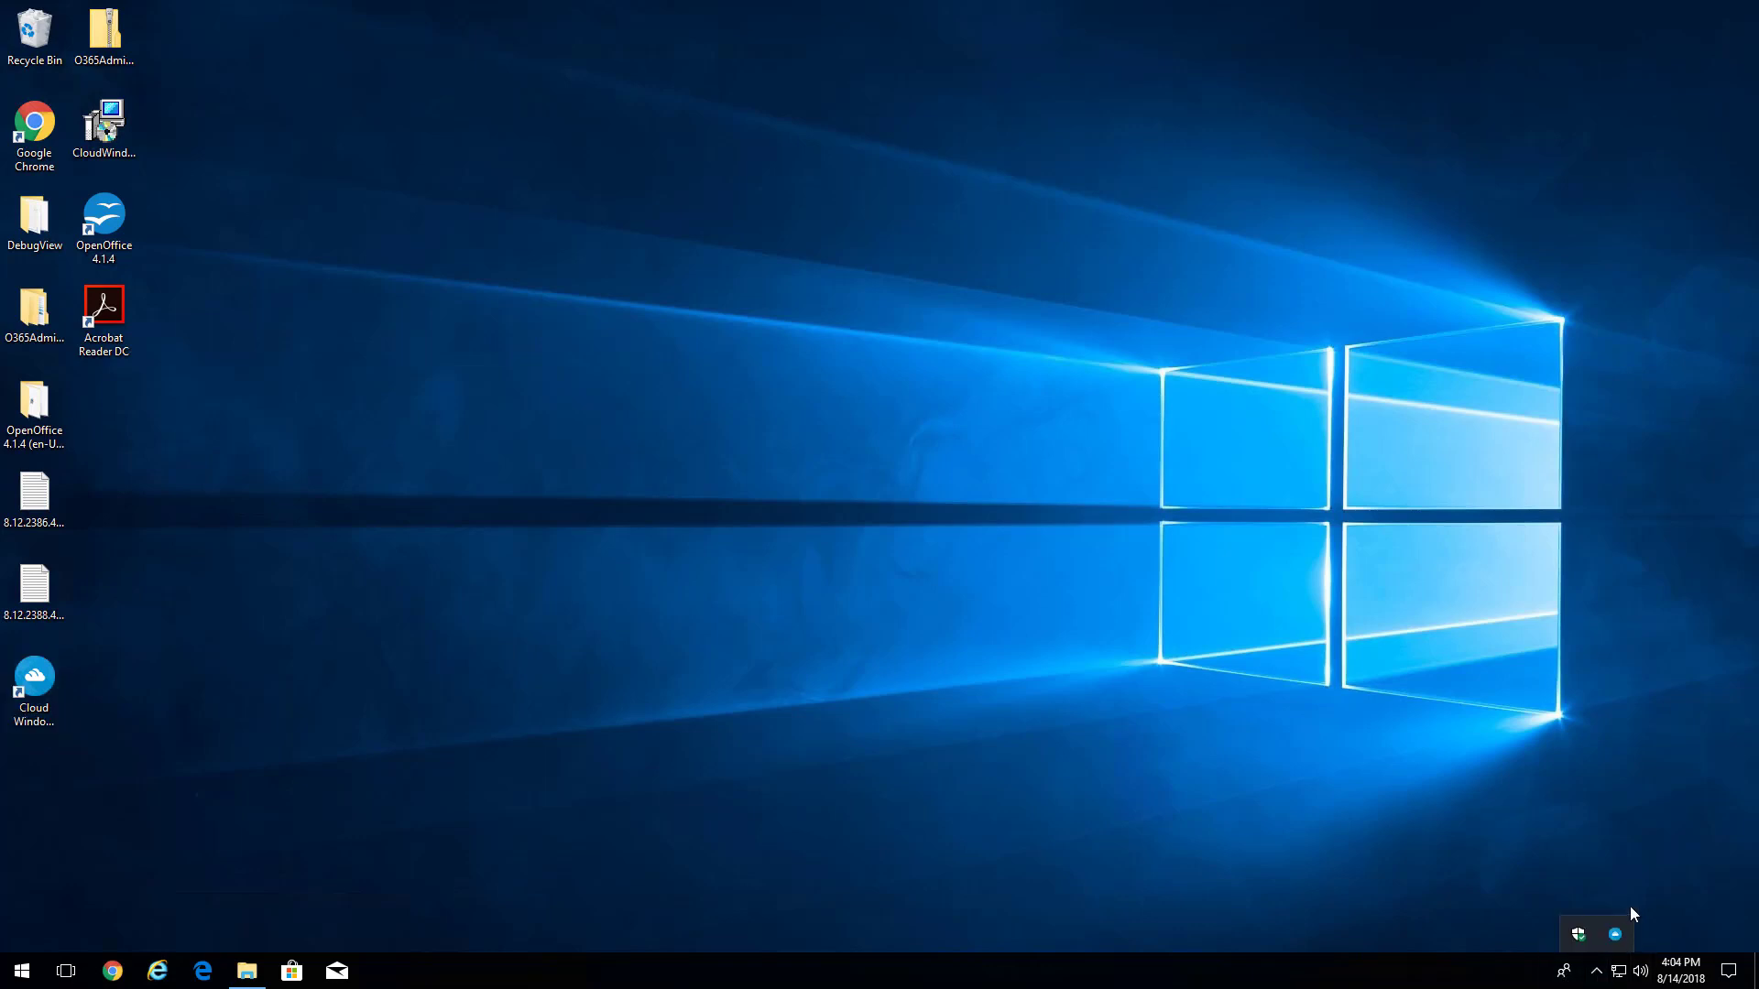
pyautogui.moveTo(1618, 941)
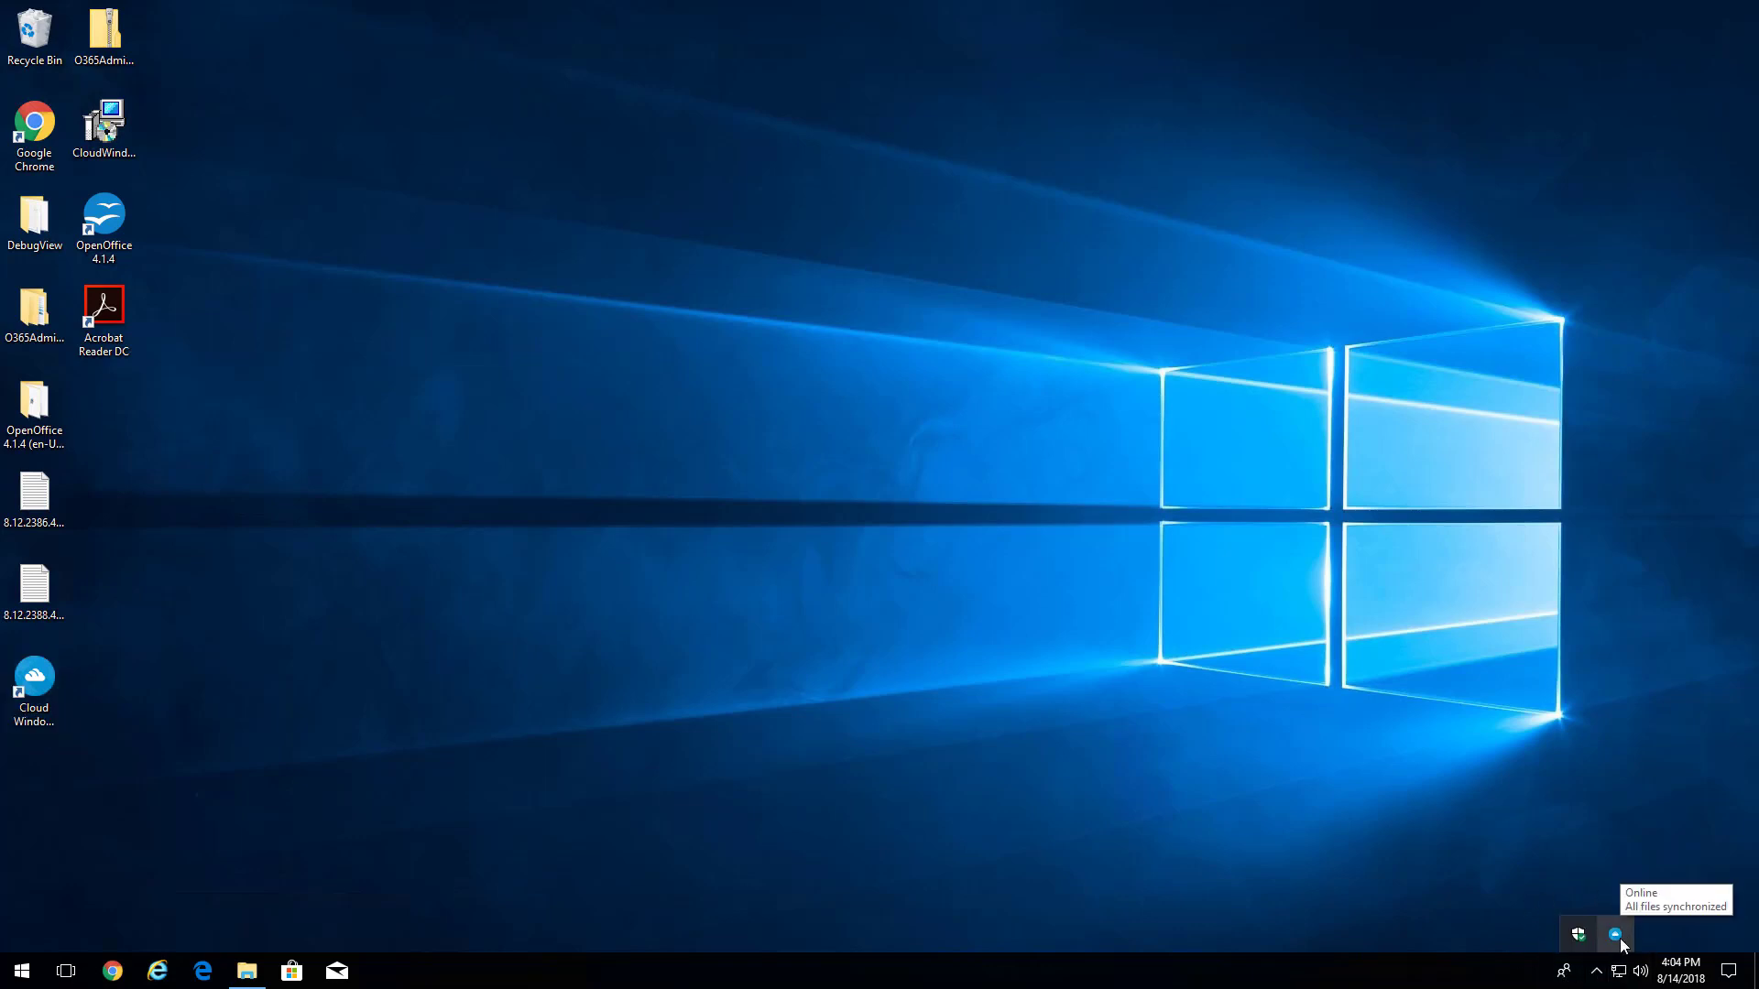
pyautogui.moveTo(1617, 940); pyautogui.dragTo(1535, 978)
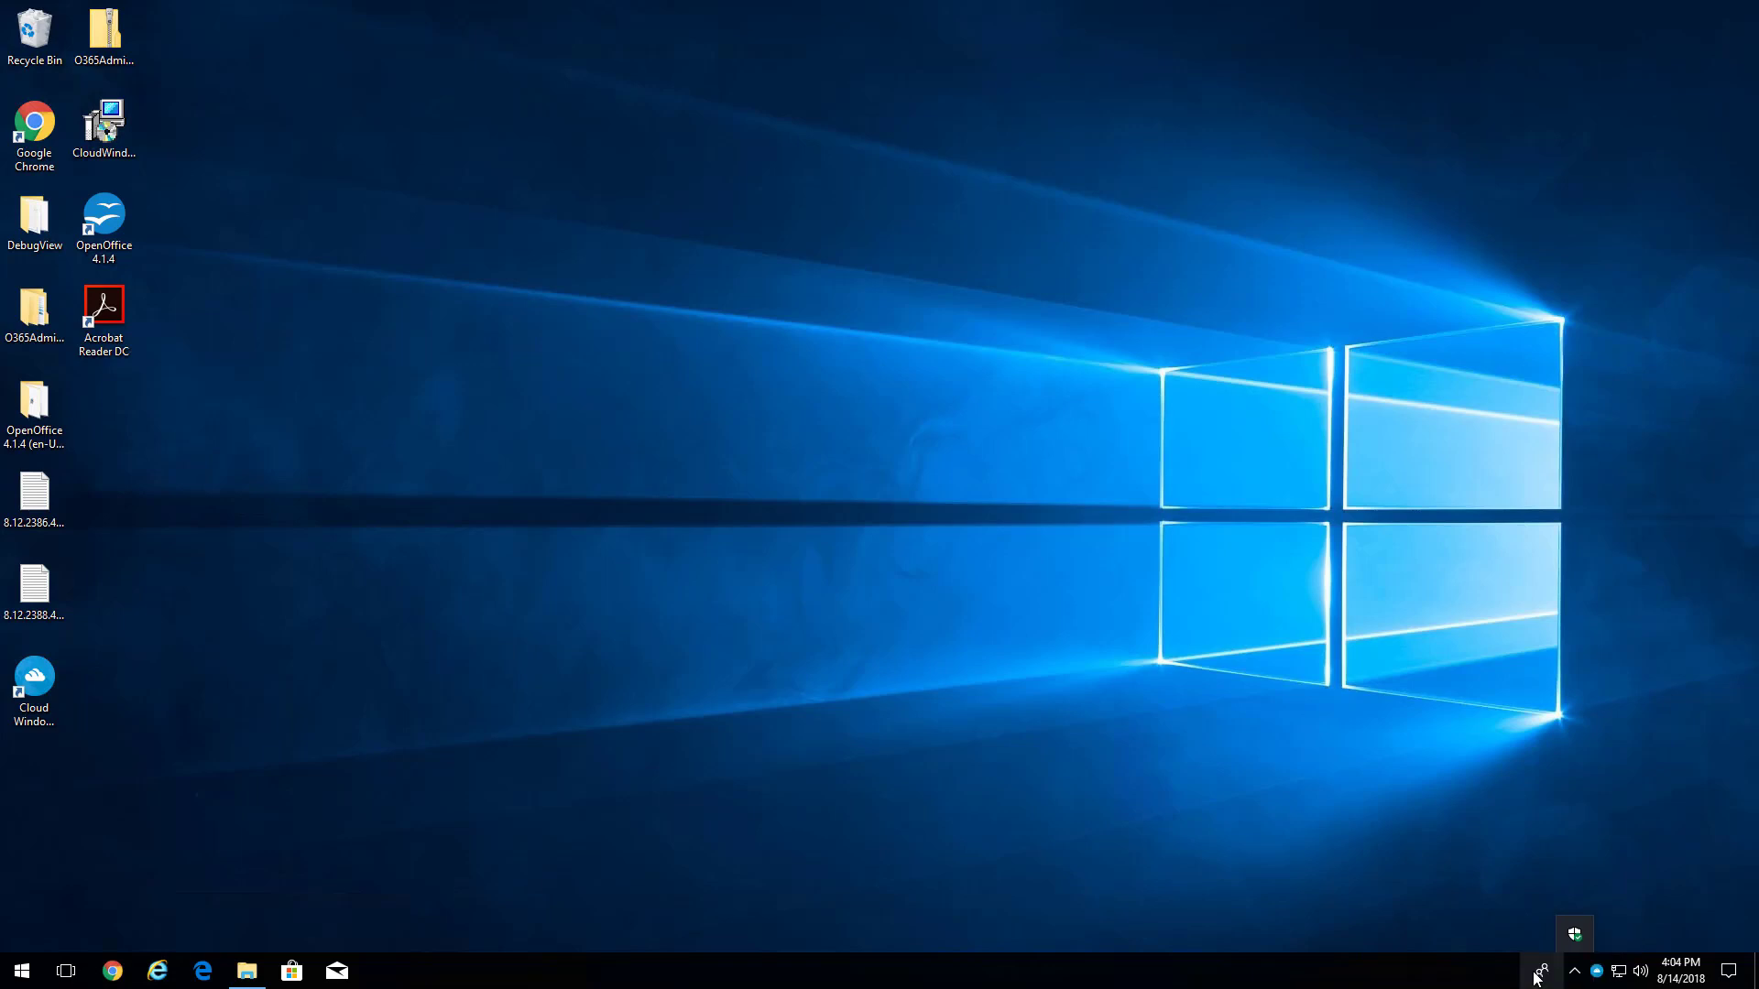
pyautogui.click(1598, 977)
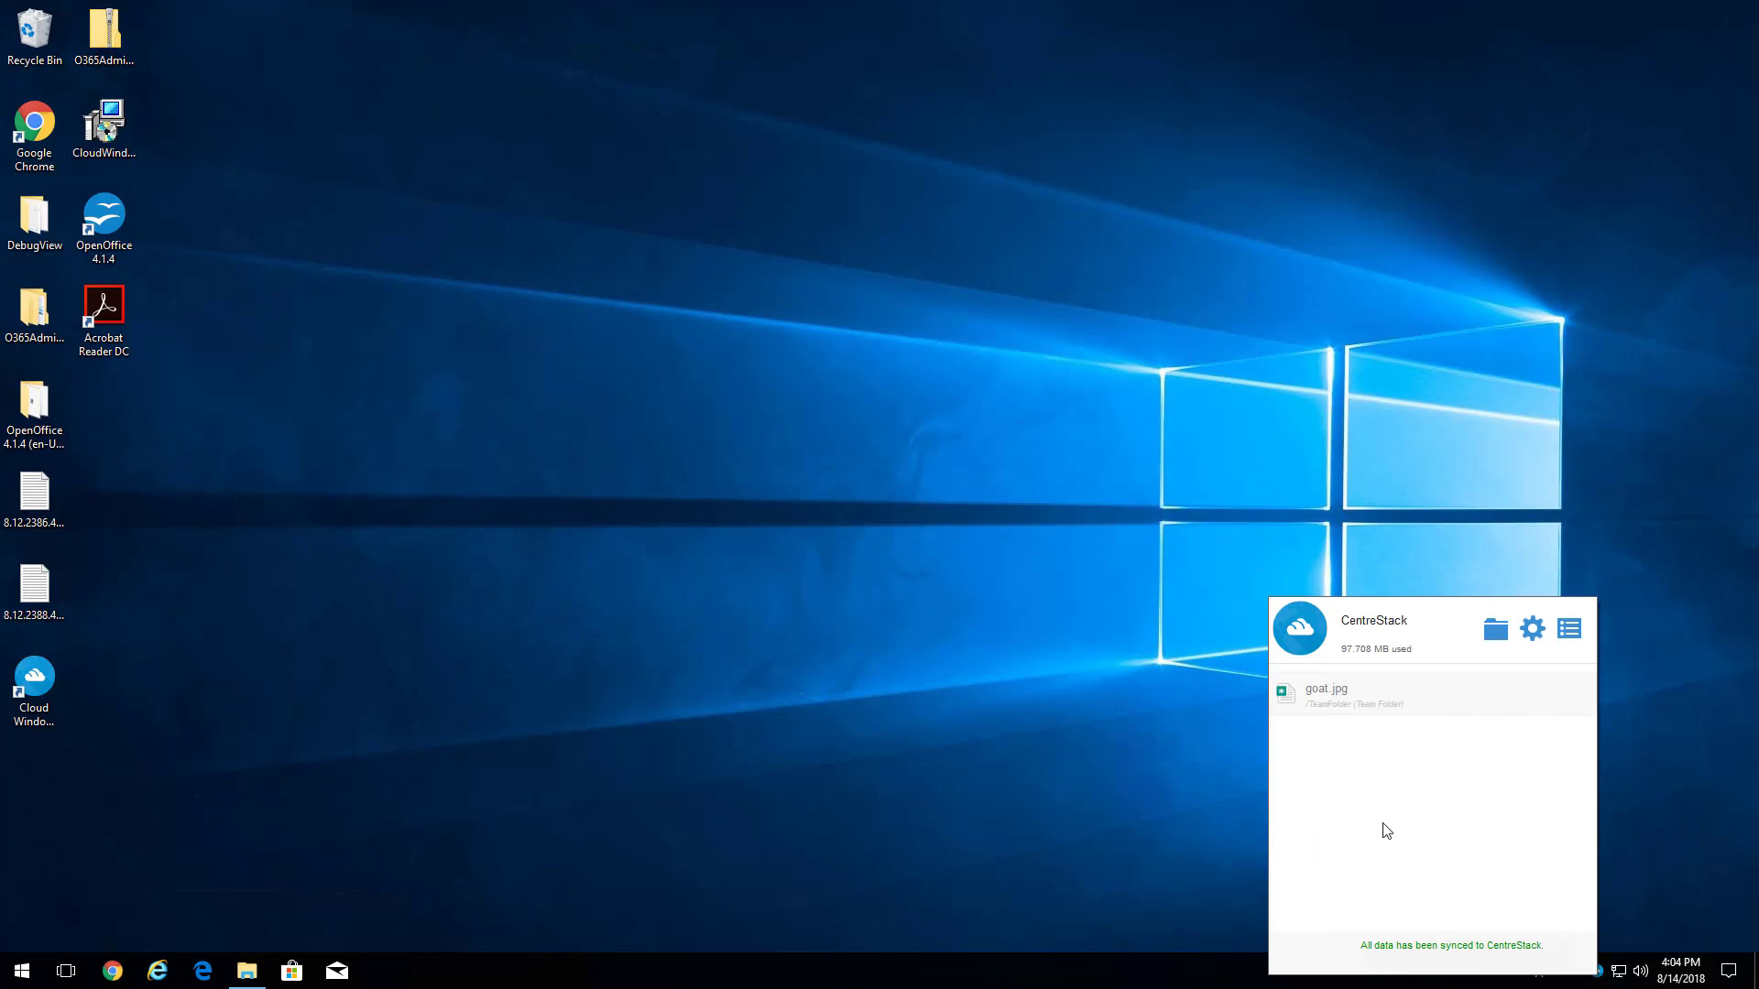
pyautogui.click(1497, 636)
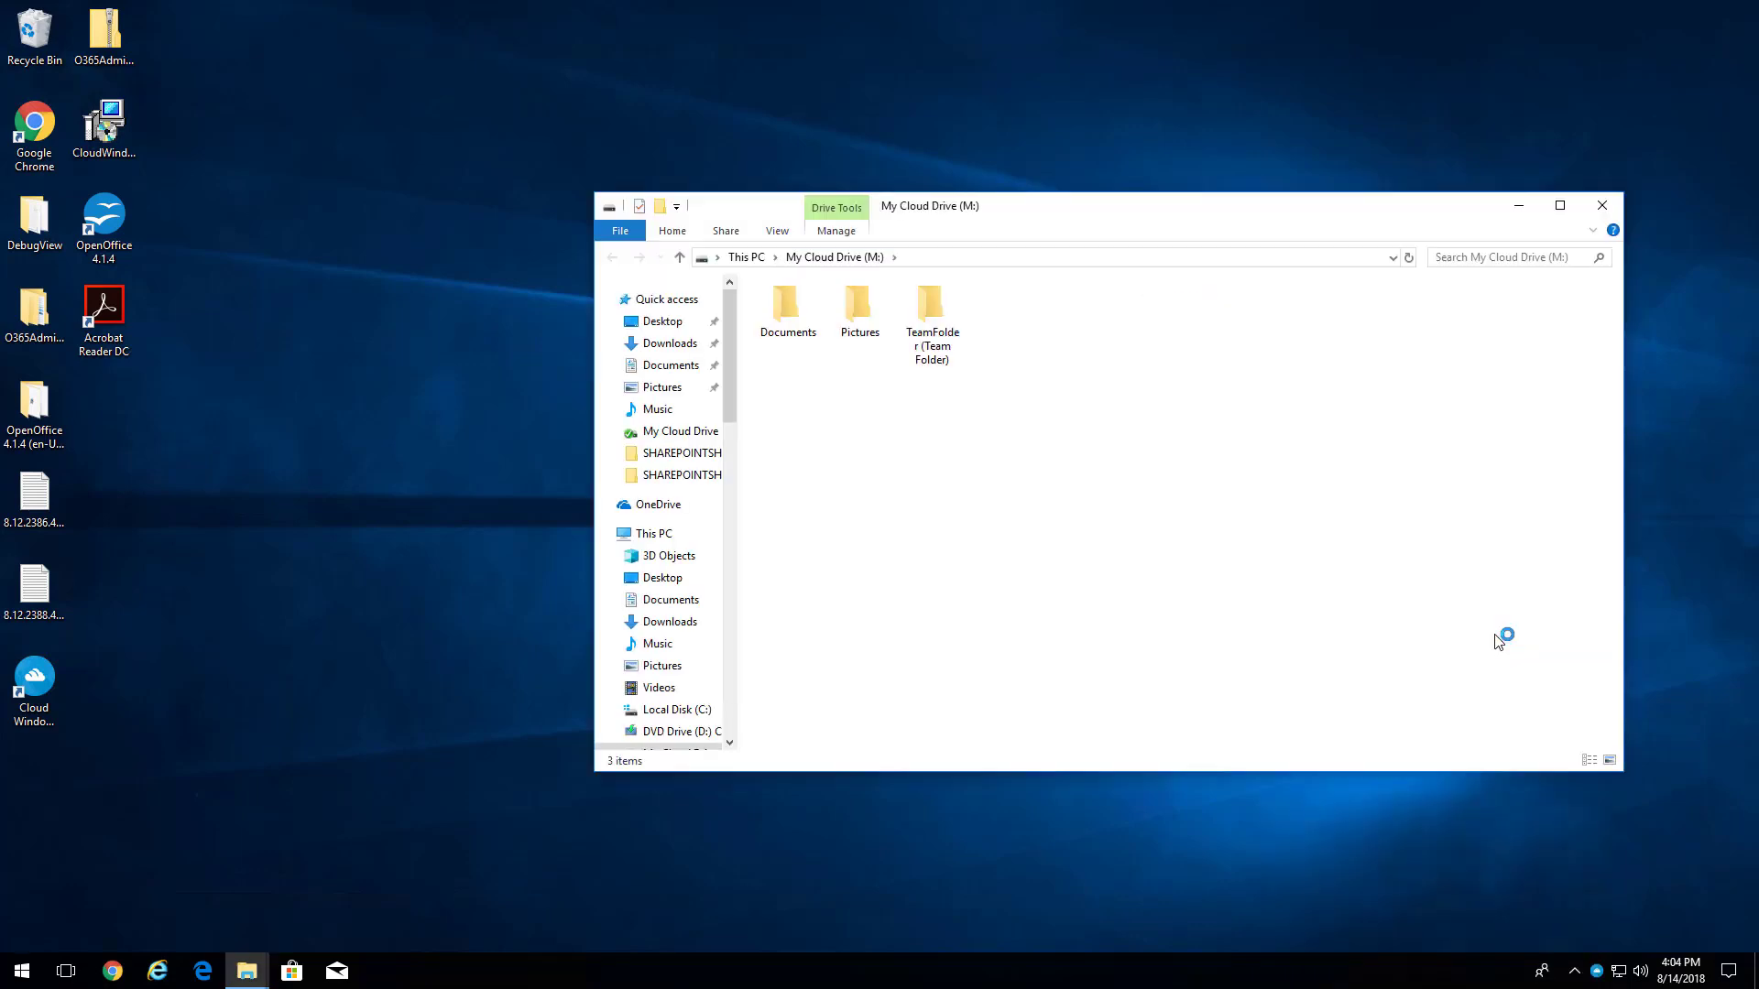
# - Reposition the cloud drive window and open TeamFolder on My Cloud Drive (M:)
pyautogui.moveTo(1397, 209); pyautogui.dragTo(1000, 344)
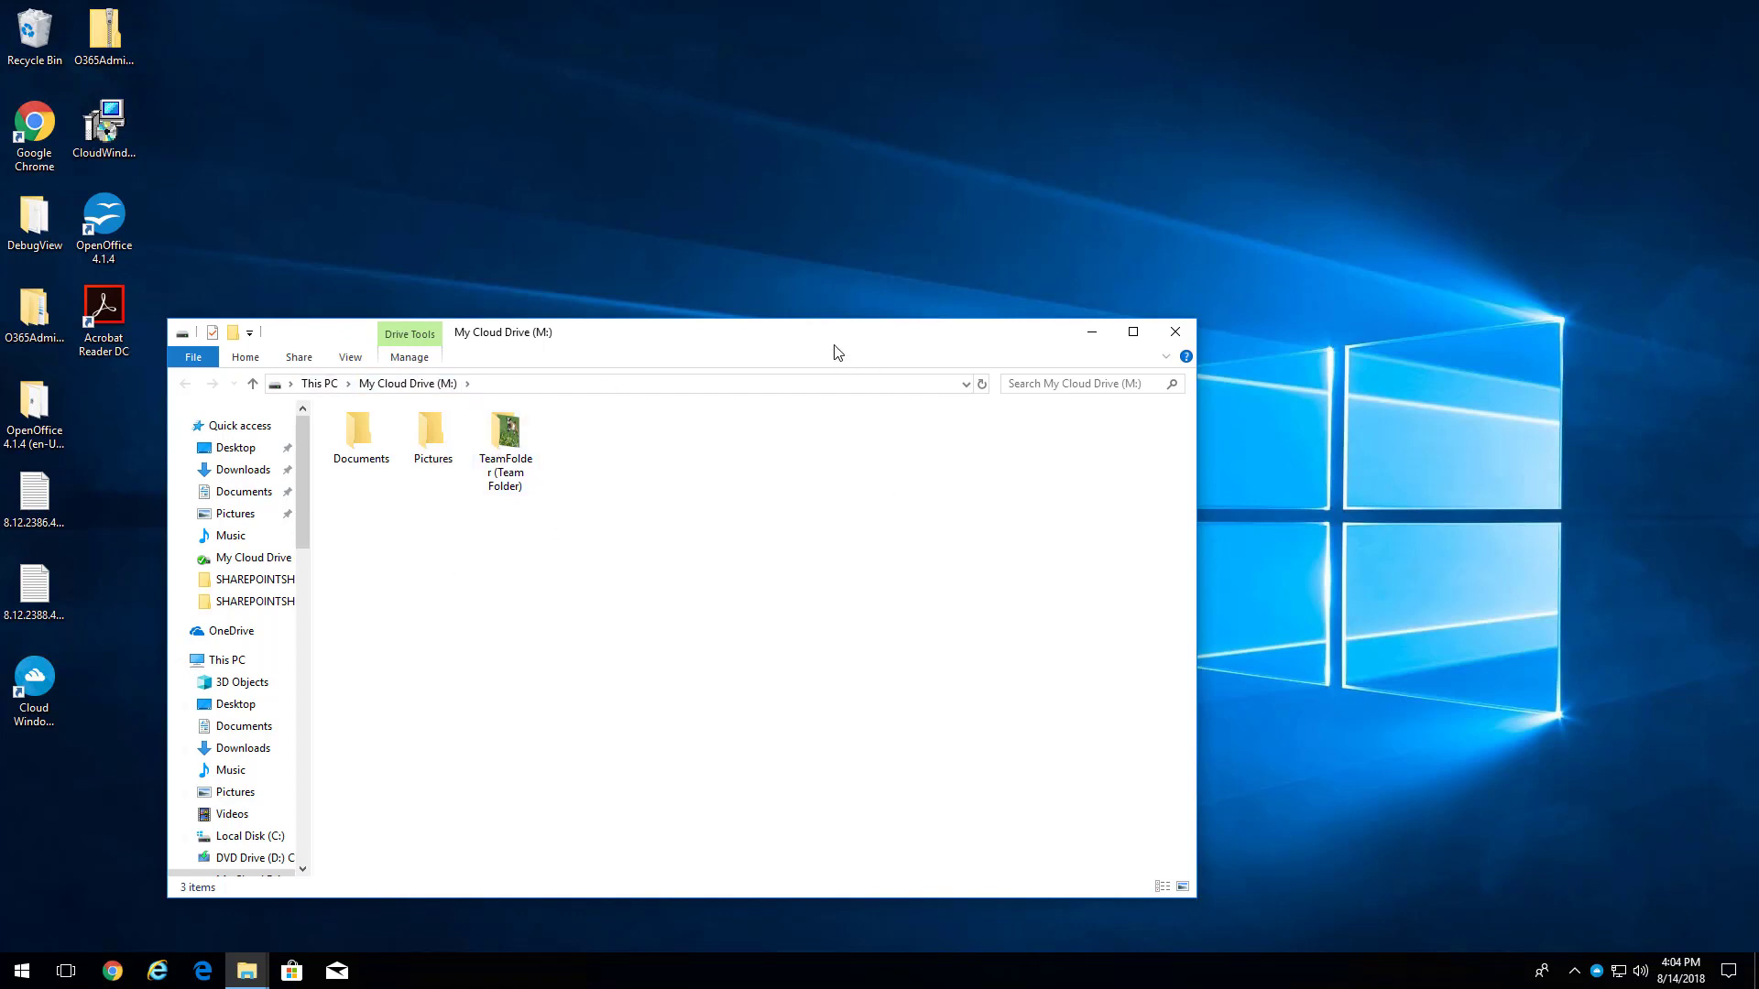
pyautogui.moveTo(835, 351); pyautogui.dragTo(861, 343)
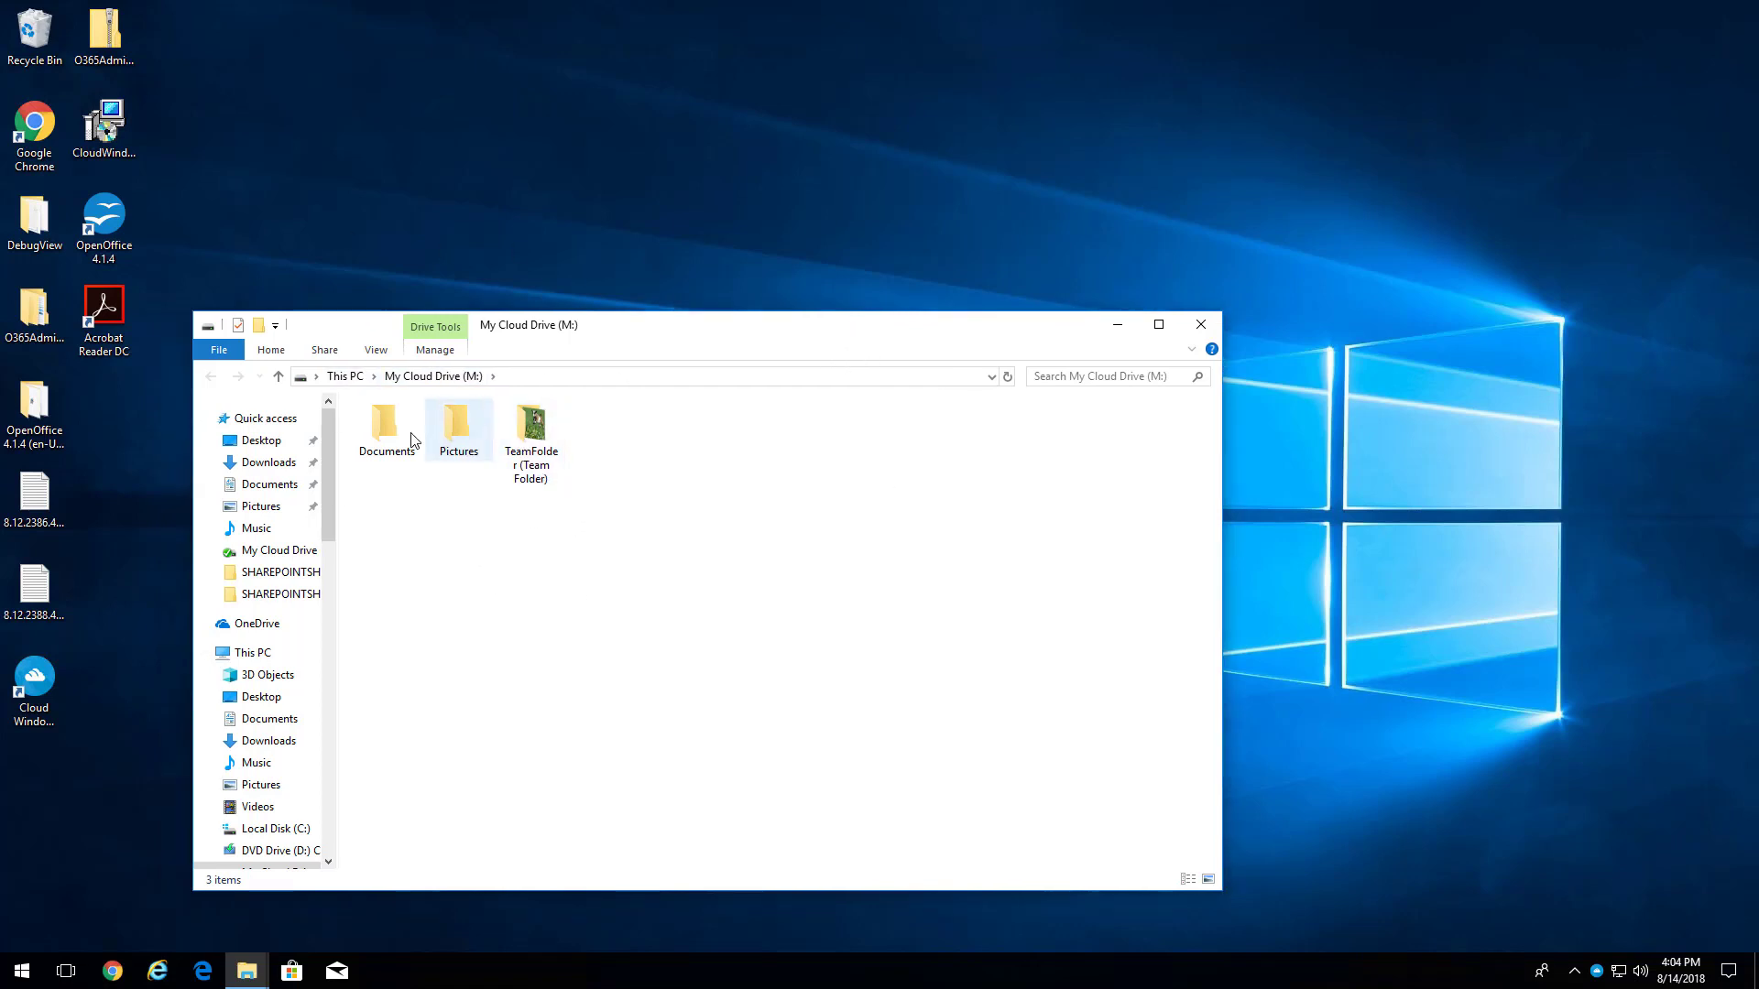
pyautogui.moveTo(365, 500); pyautogui.dragTo(535, 437)
pyautogui.moveTo(524, 475); pyautogui.dragTo(638, 536)
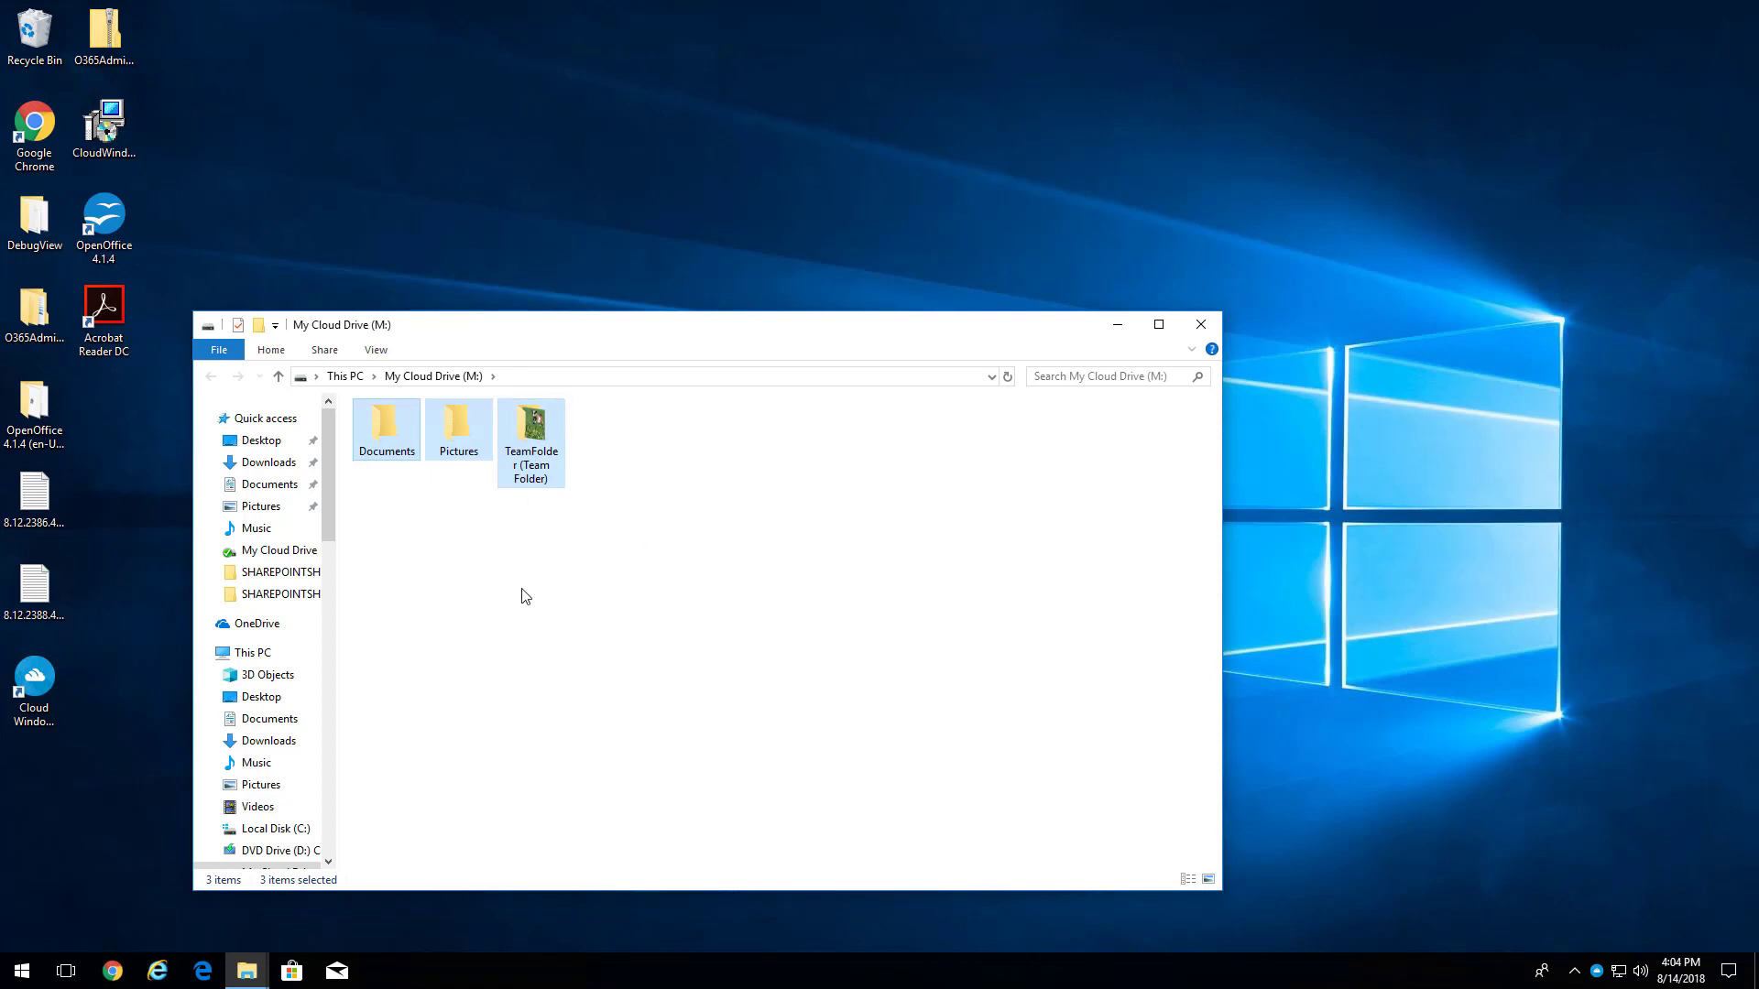
pyautogui.click(388, 518)
pyautogui.doubleClick(522, 431)
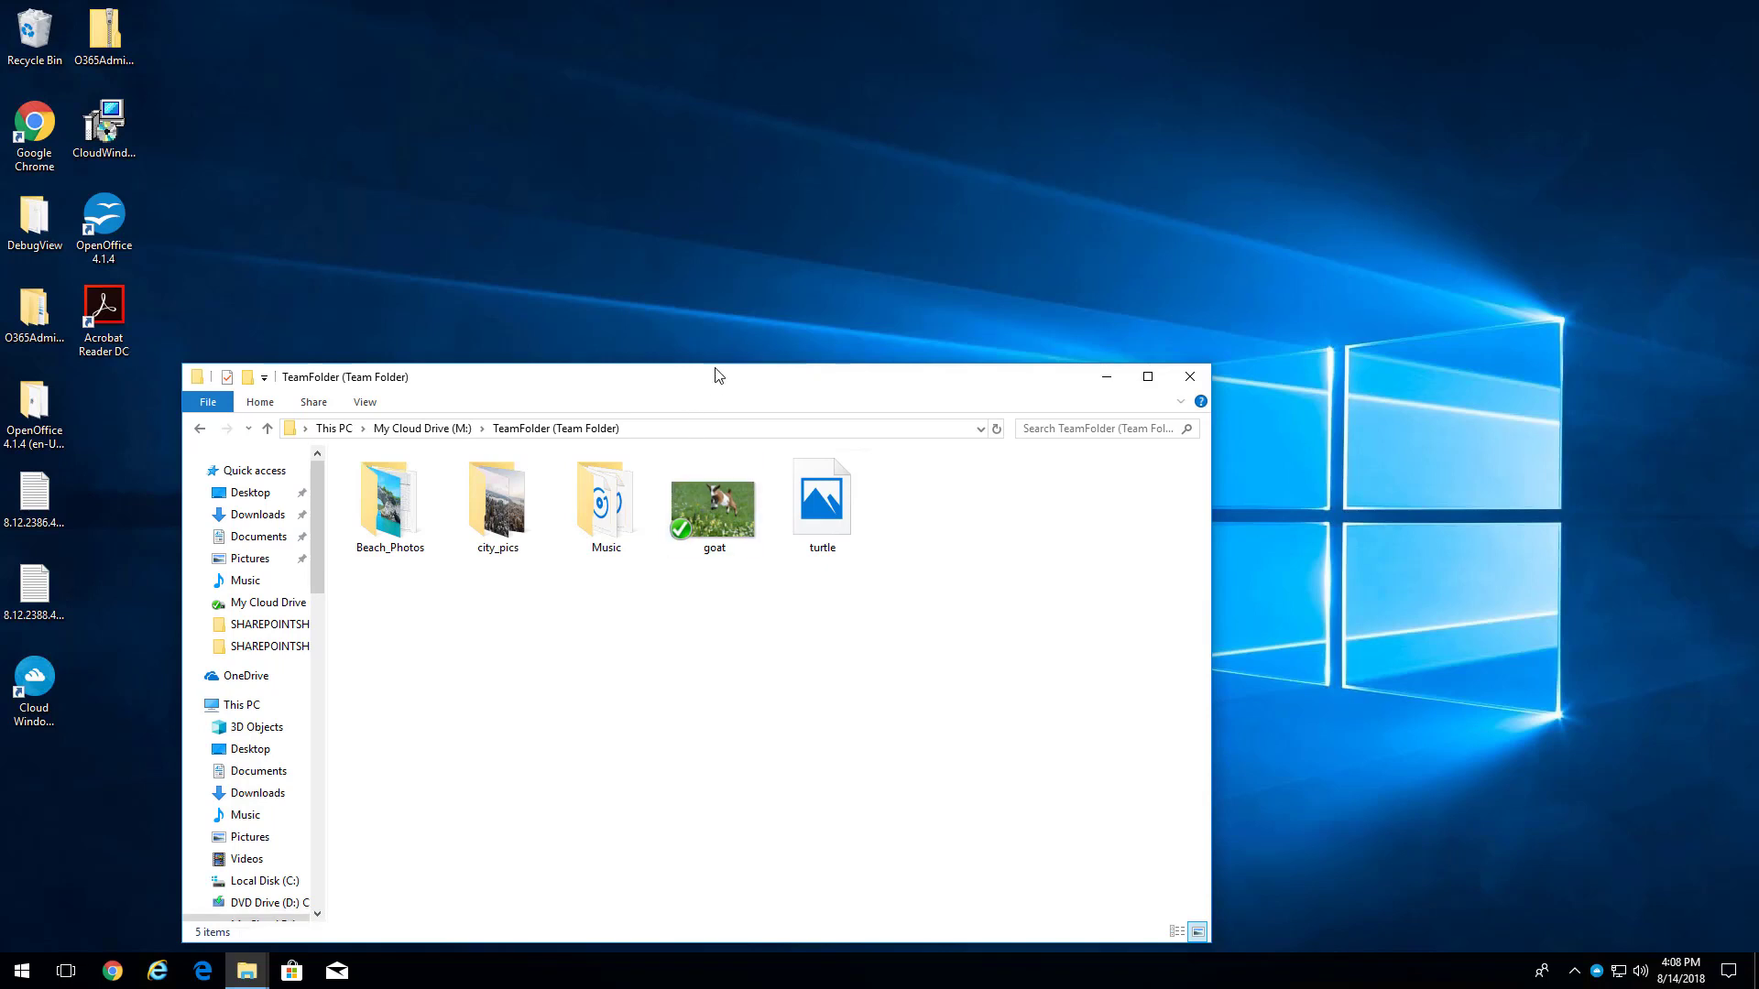
# - Reopen TeamFolder and run Force Refresh to pull its contents from the cloud
pyautogui.moveTo(714, 373); pyautogui.dragTo(702, 357)
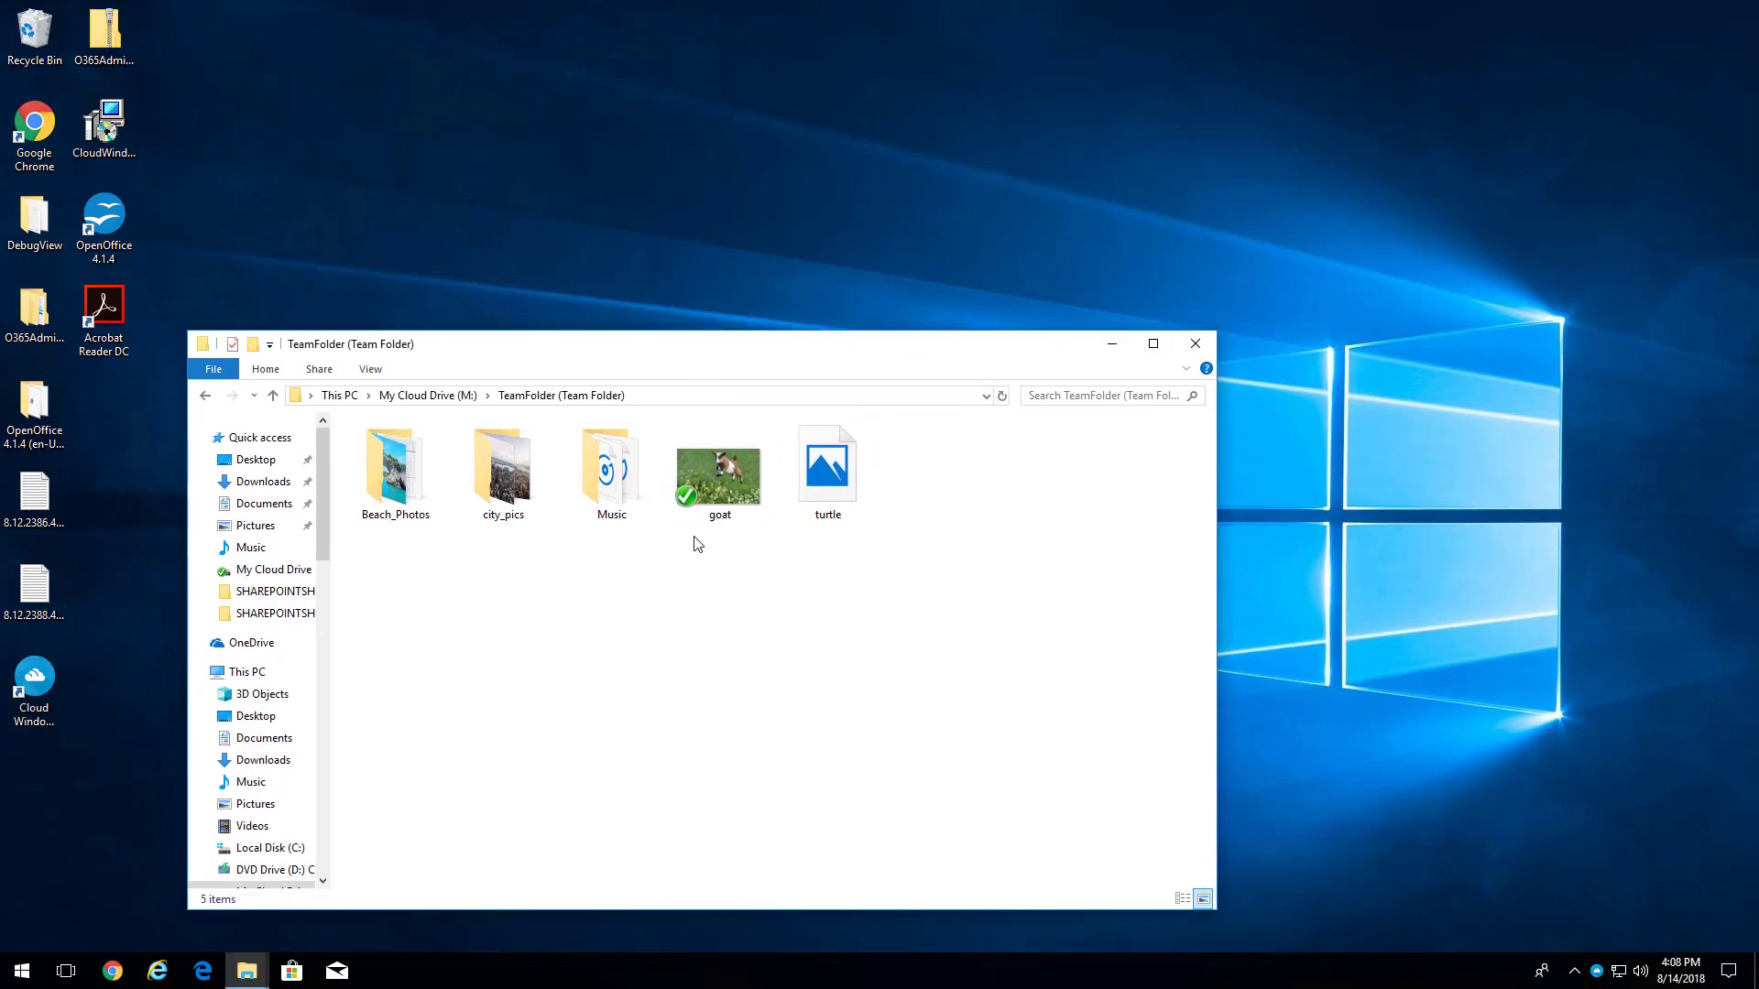
pyautogui.click(429, 396)
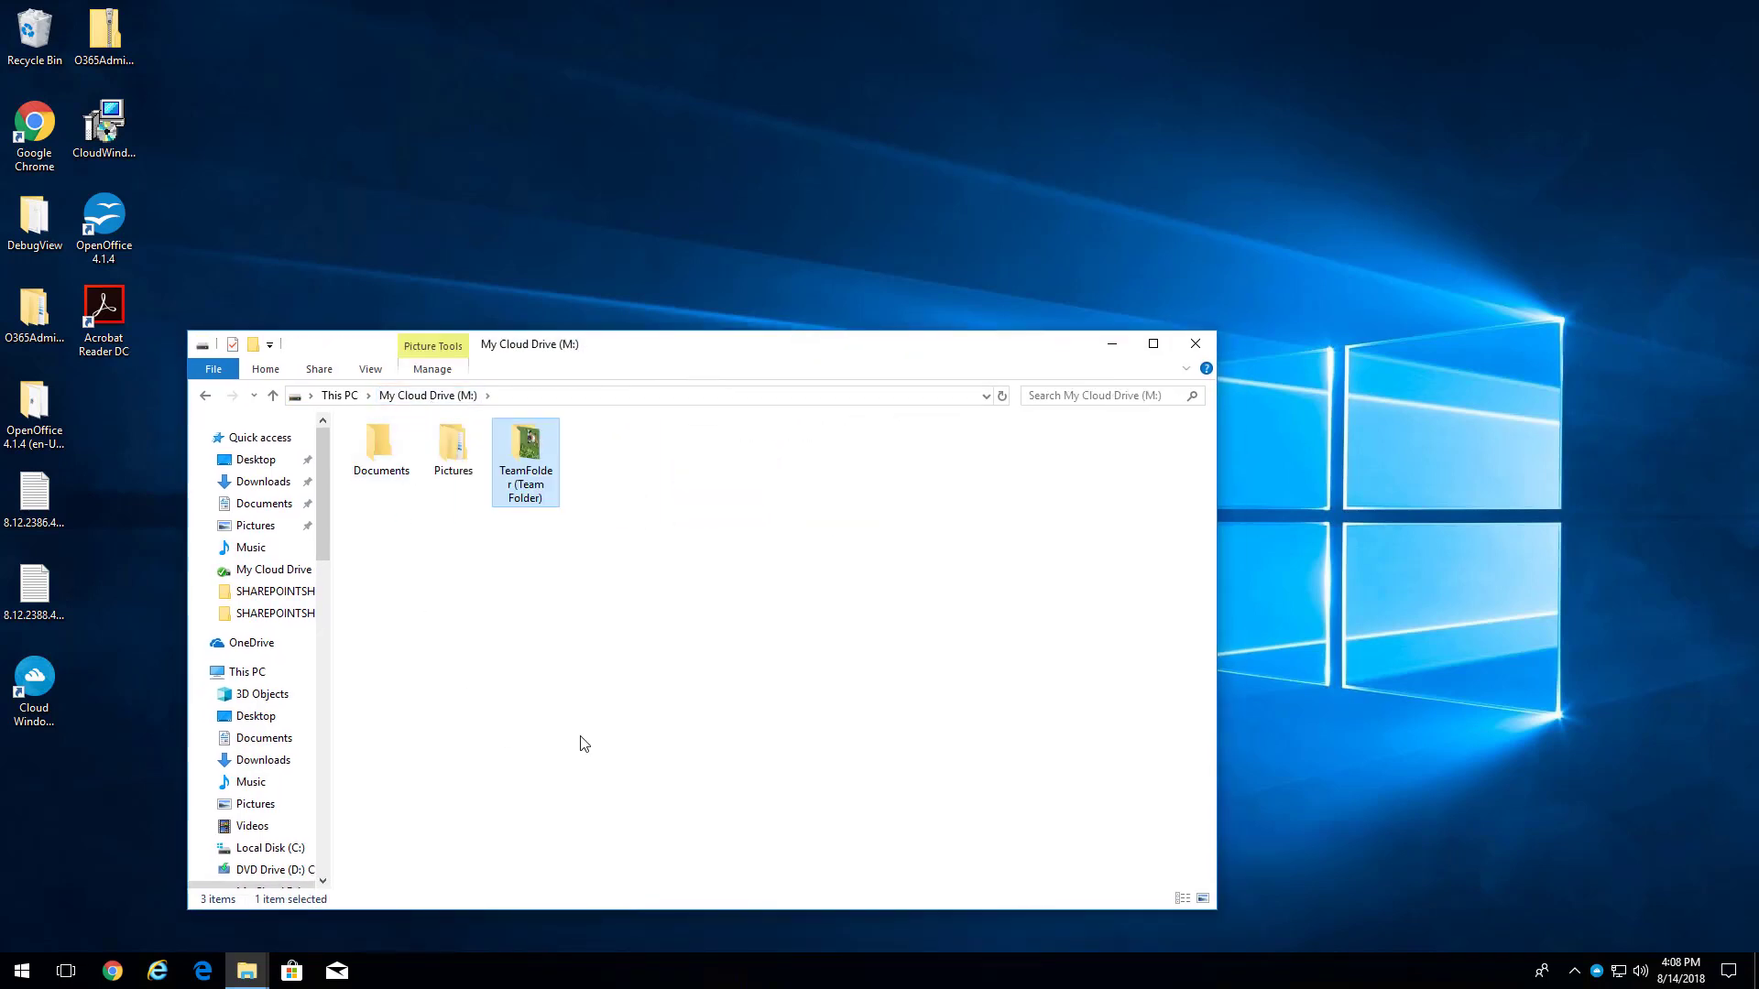
pyautogui.doubleClick(532, 448)
pyautogui.rightClick(554, 577)
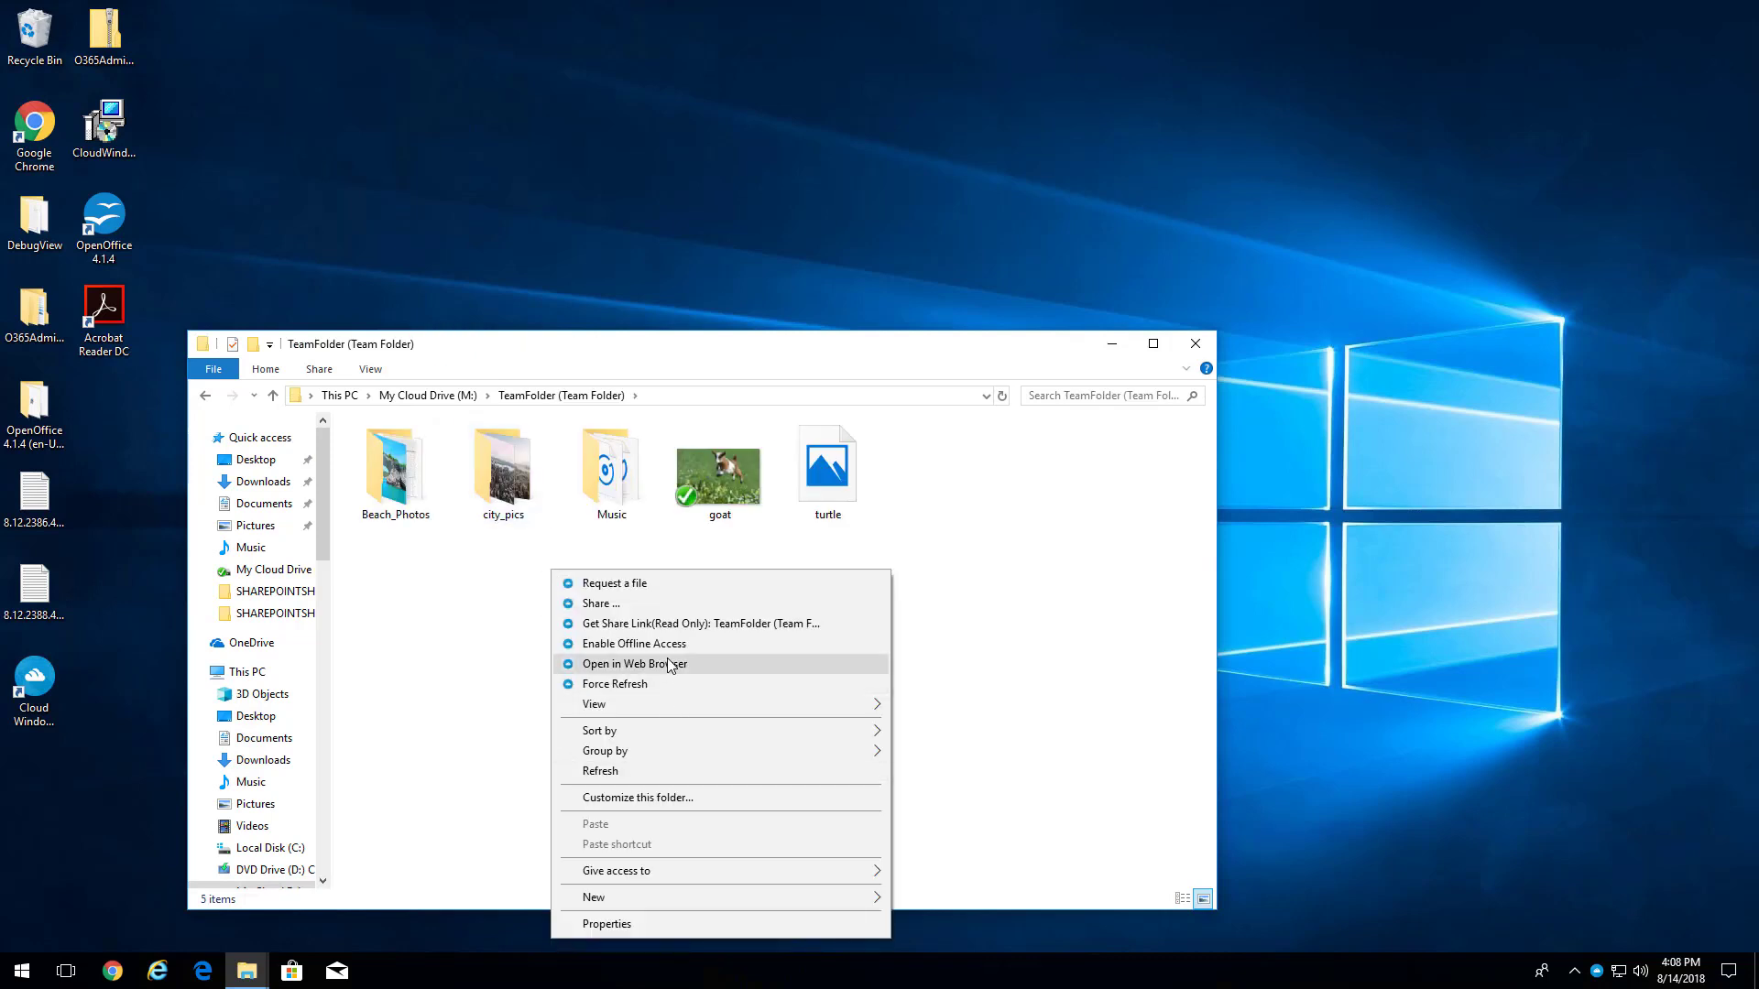
pyautogui.click(647, 685)
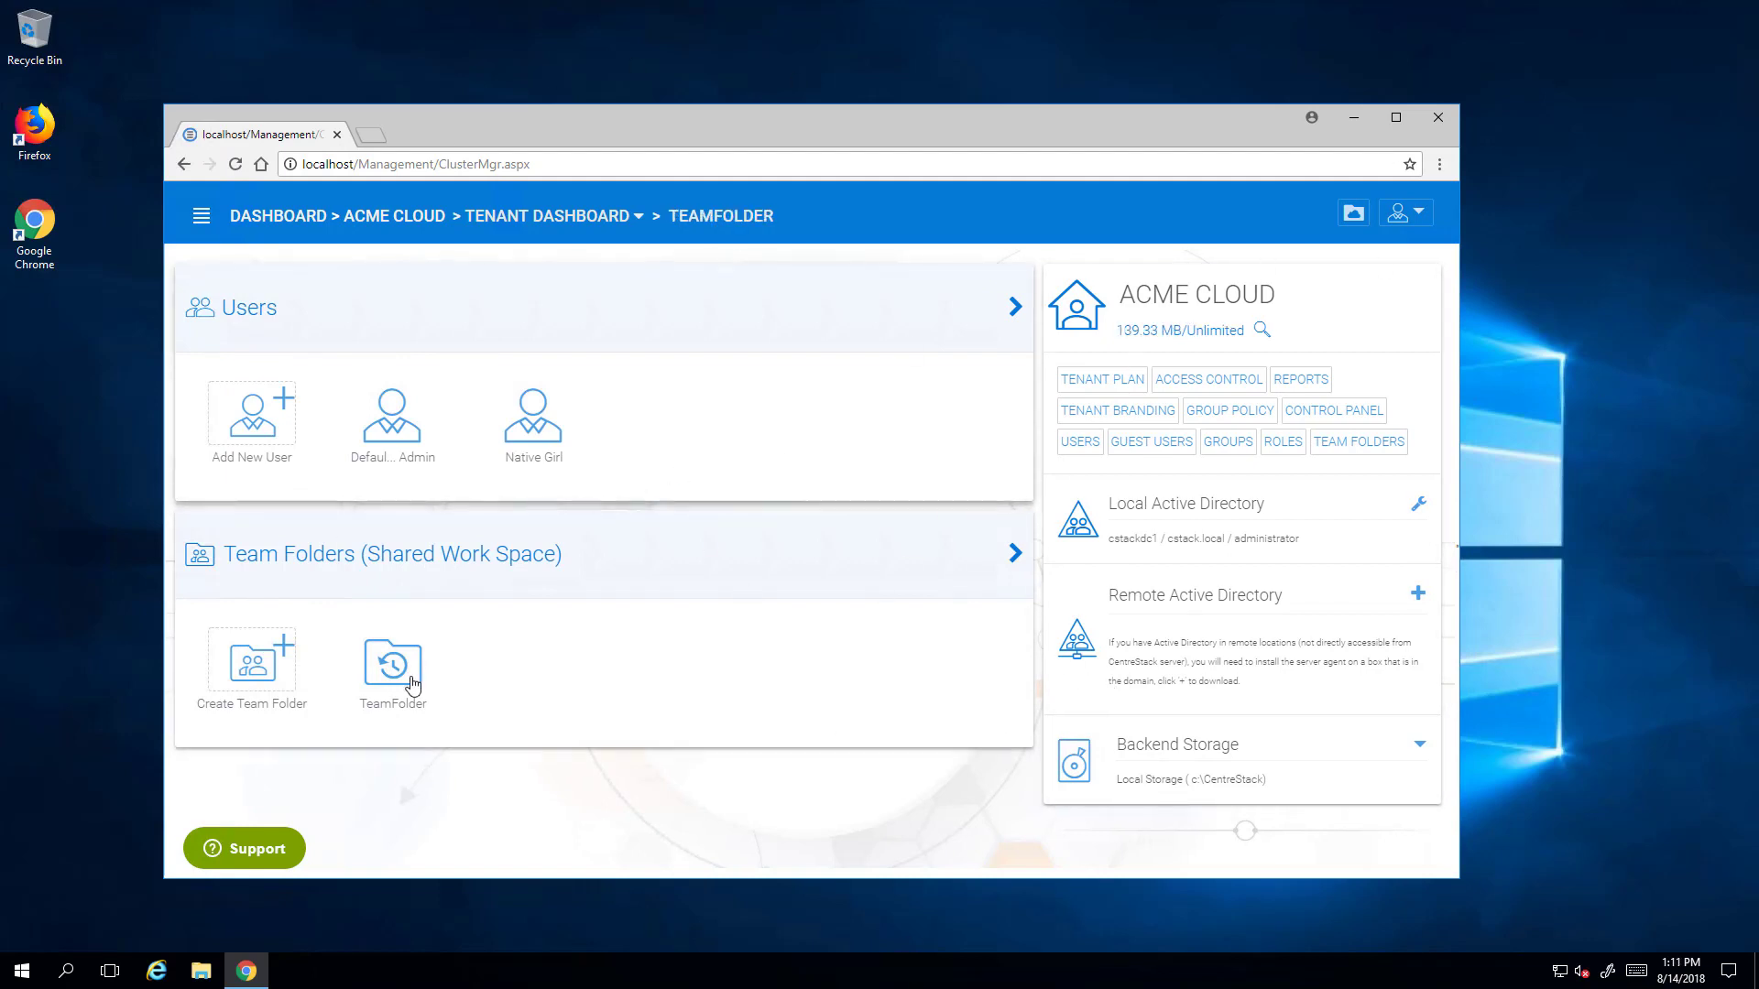
# - Inspect TeamFolder's storage settings and migration form, then go to the web file browser
pyautogui.click(404, 667)
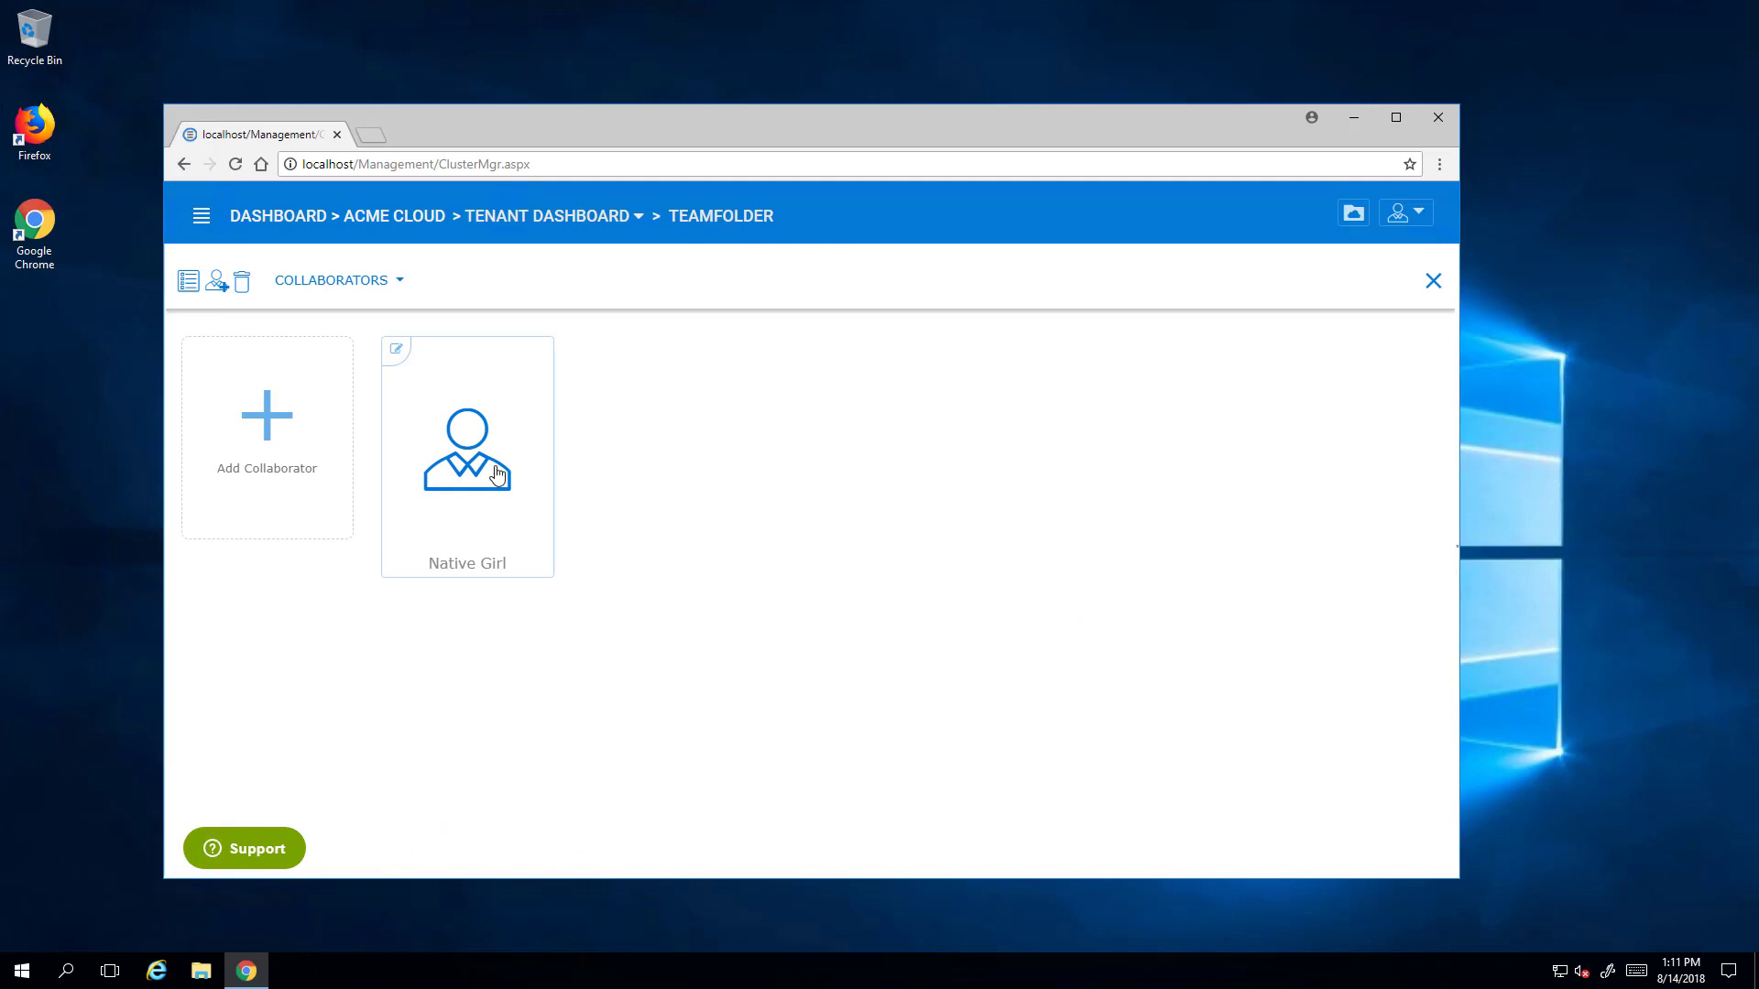
pyautogui.click(365, 286)
pyautogui.click(307, 457)
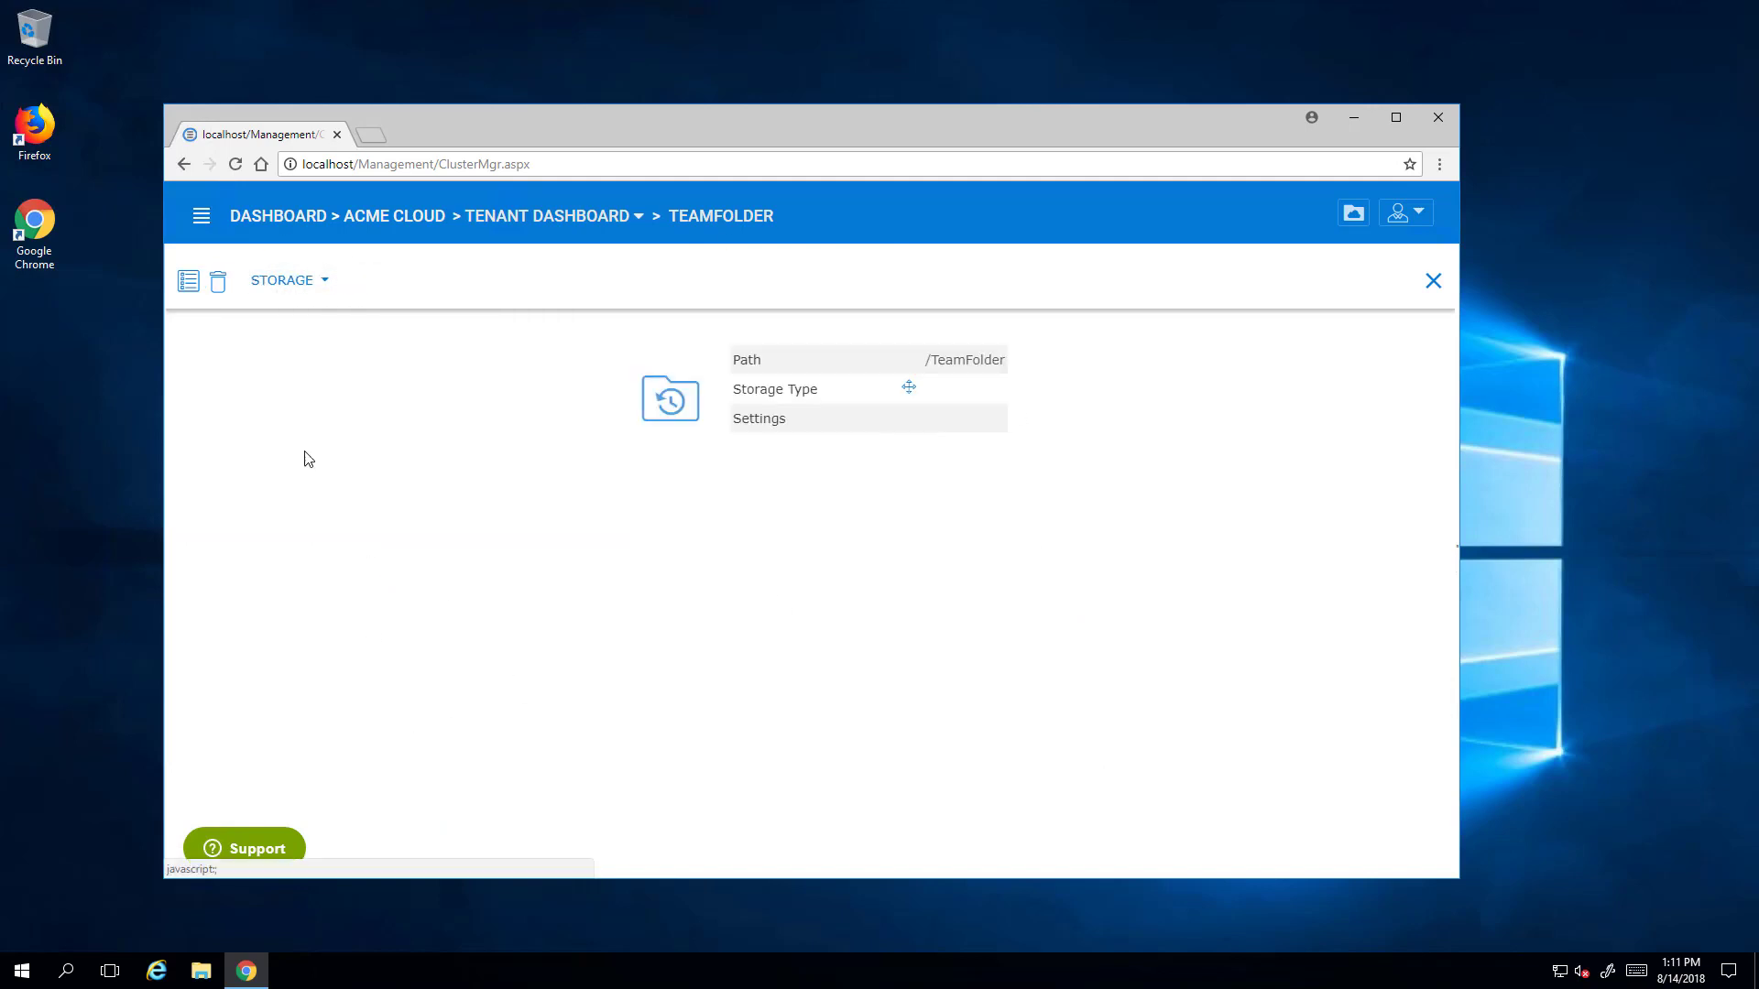
pyautogui.click(909, 389)
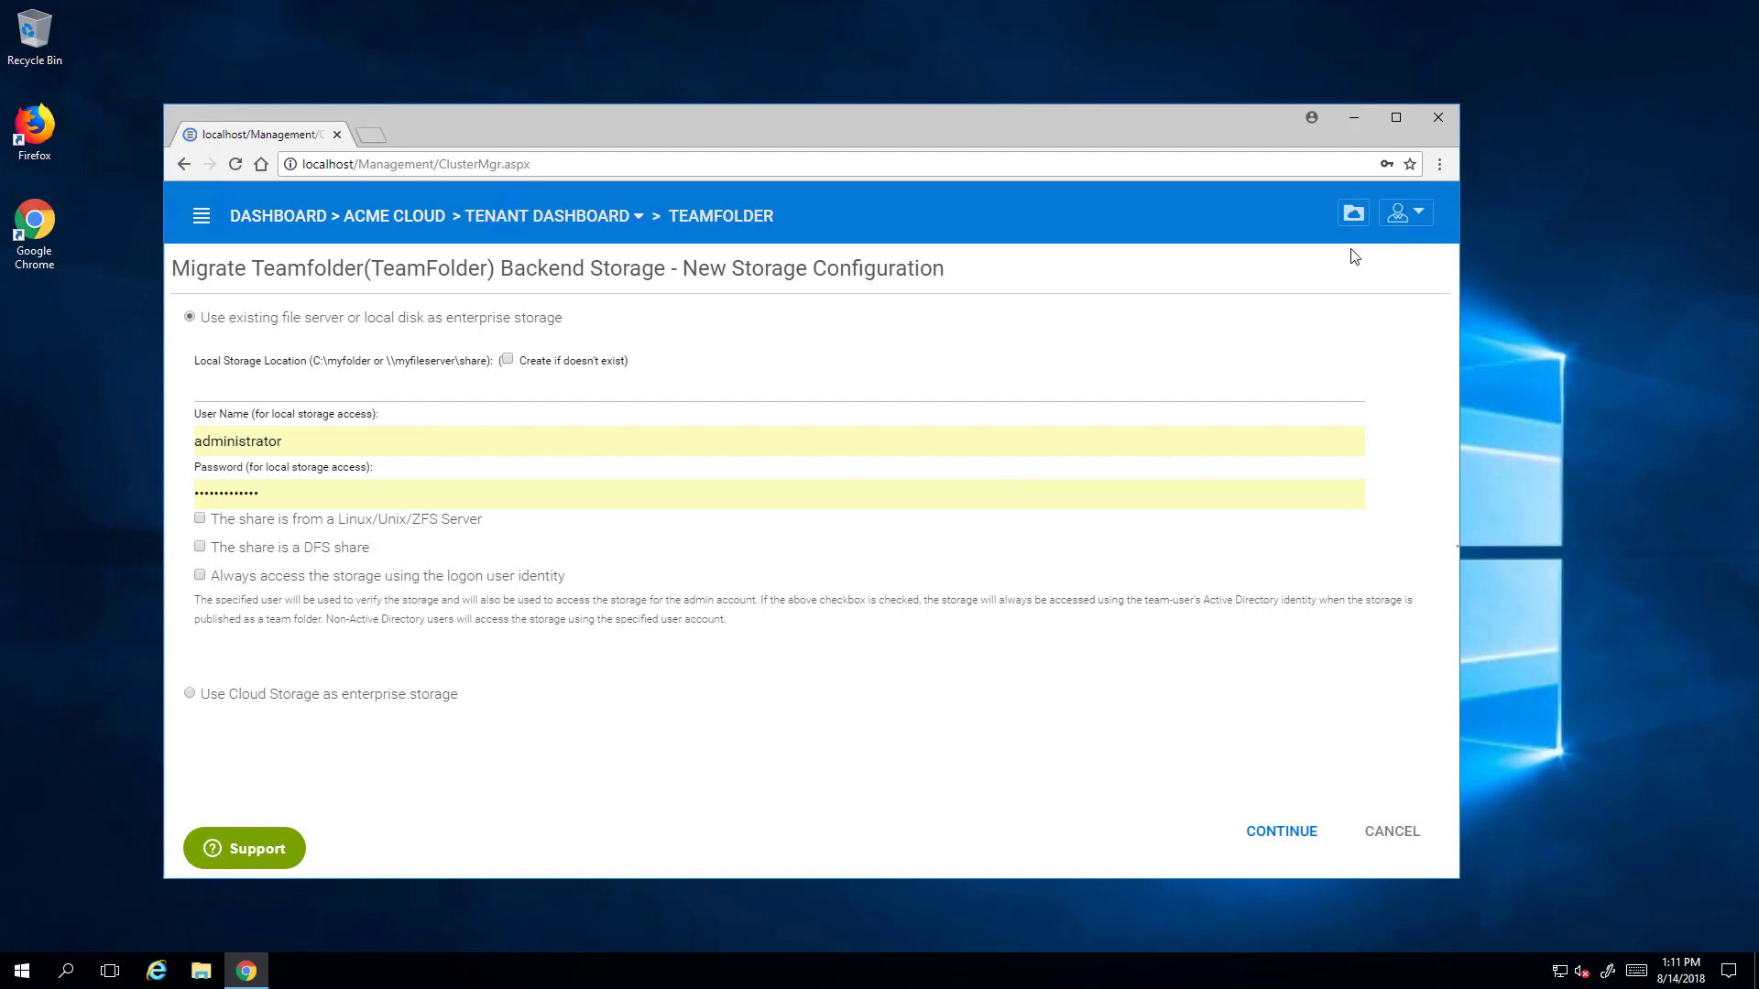
pyautogui.click(1350, 218)
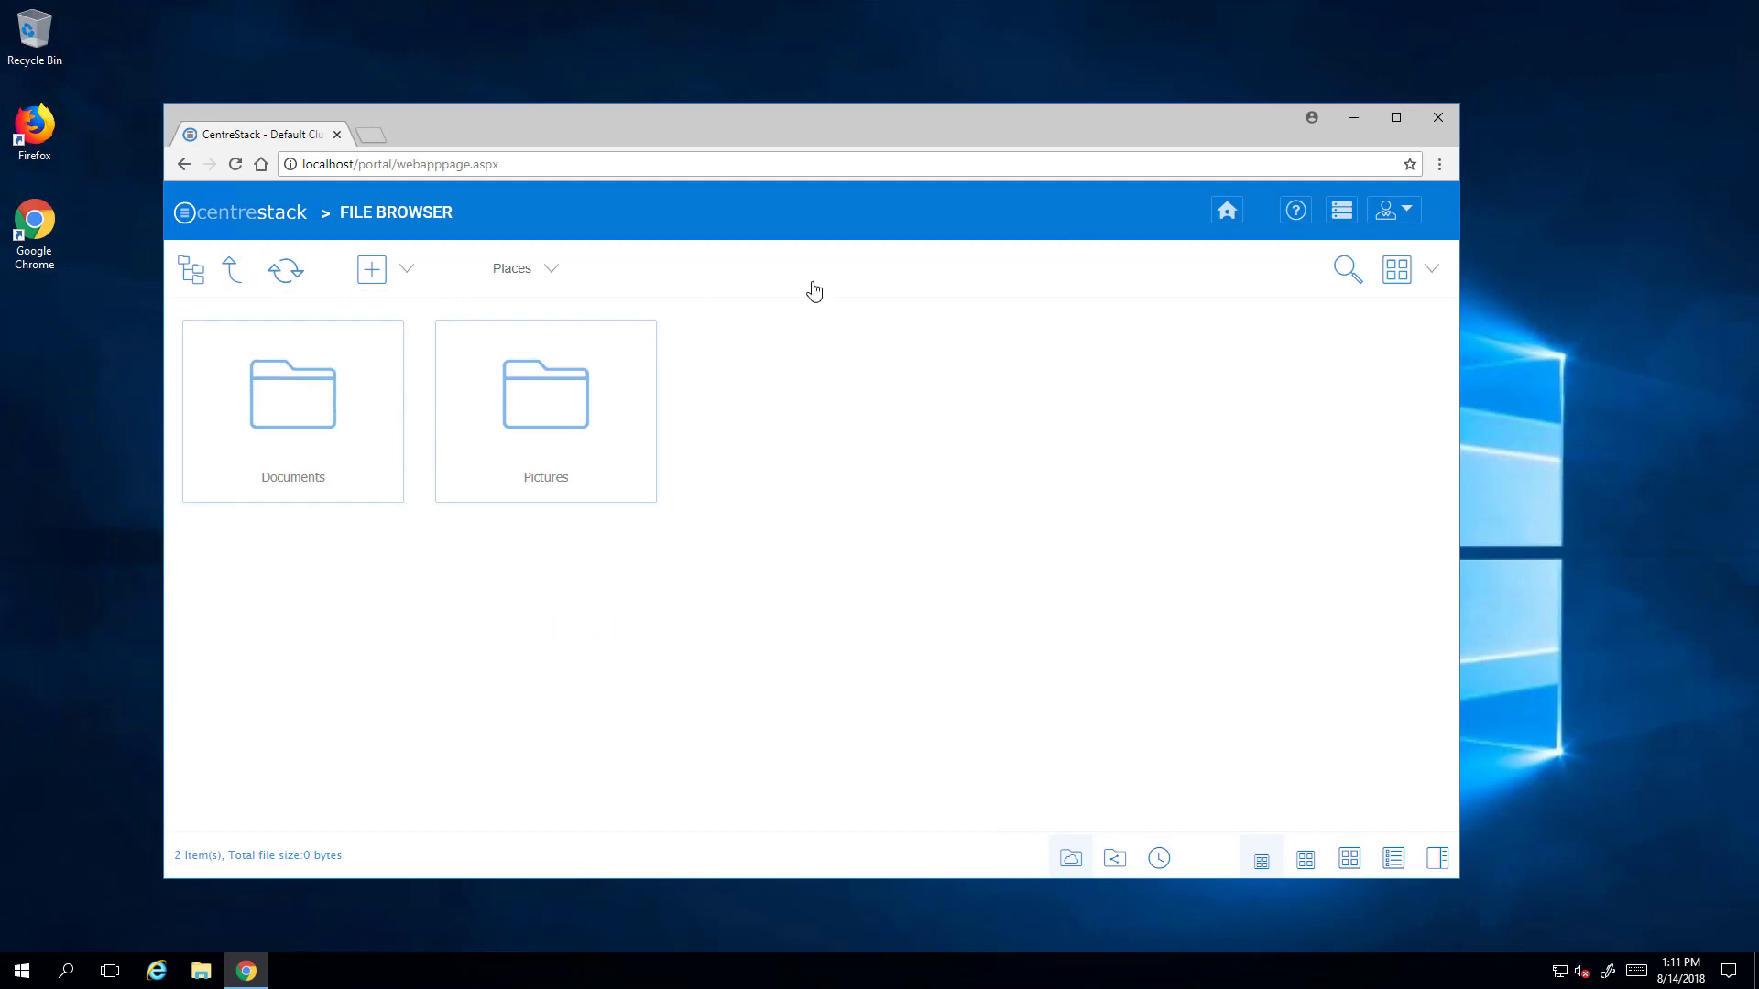
# - Confirm the Documents folder is empty, return to the root, and show the account menu
pyautogui.doubleClick(306, 421)
pyautogui.click(251, 275)
pyautogui.click(1404, 216)
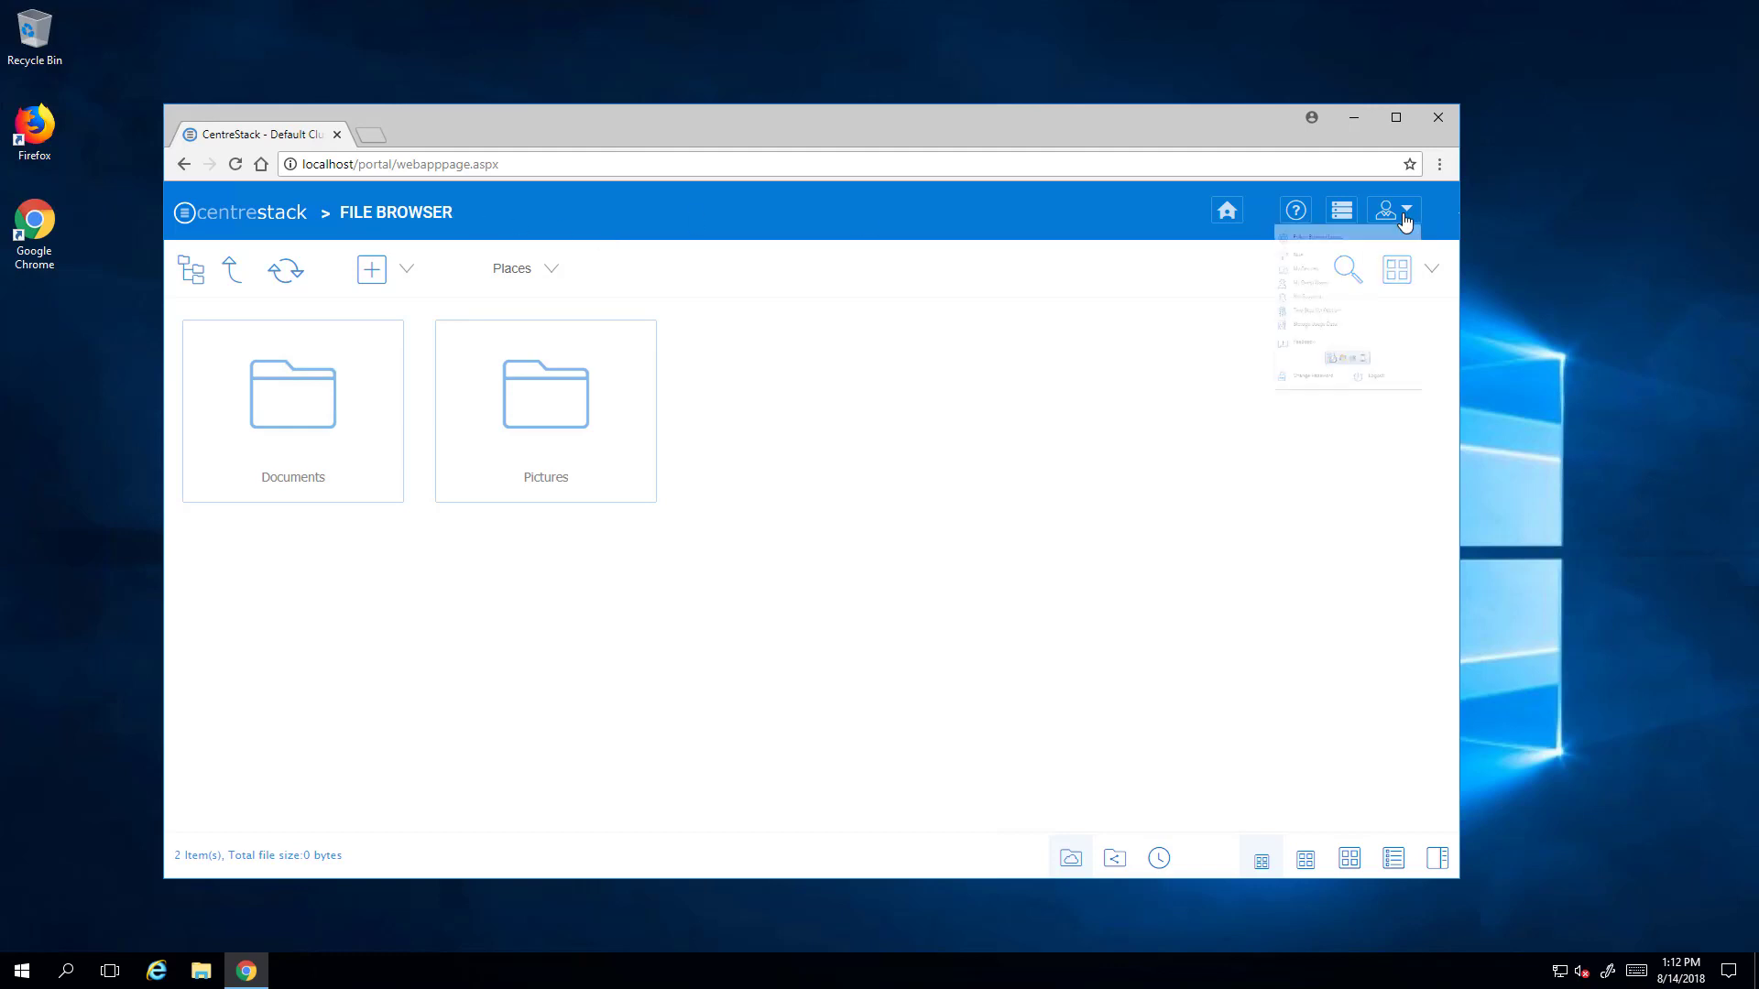
# - Log out, then sign in again with the tenant admin's e-mail and password
pyautogui.click(1321, 555)
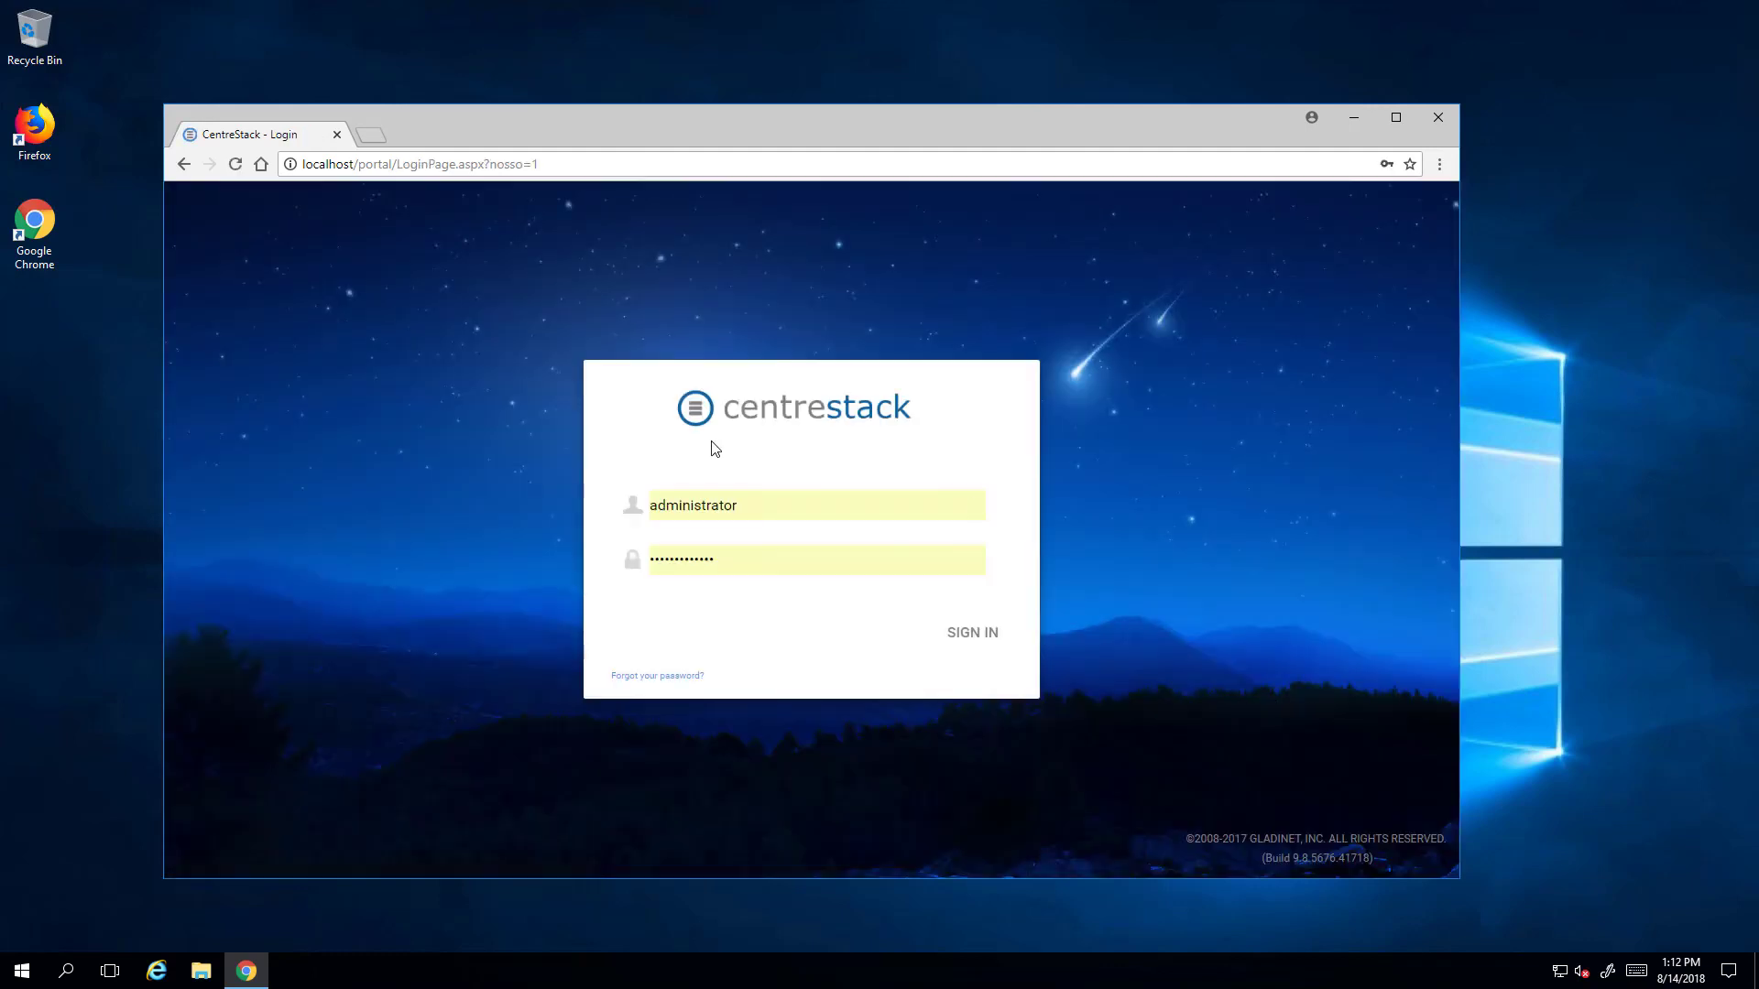
pyautogui.moveTo(754, 506); pyautogui.dragTo(489, 511)
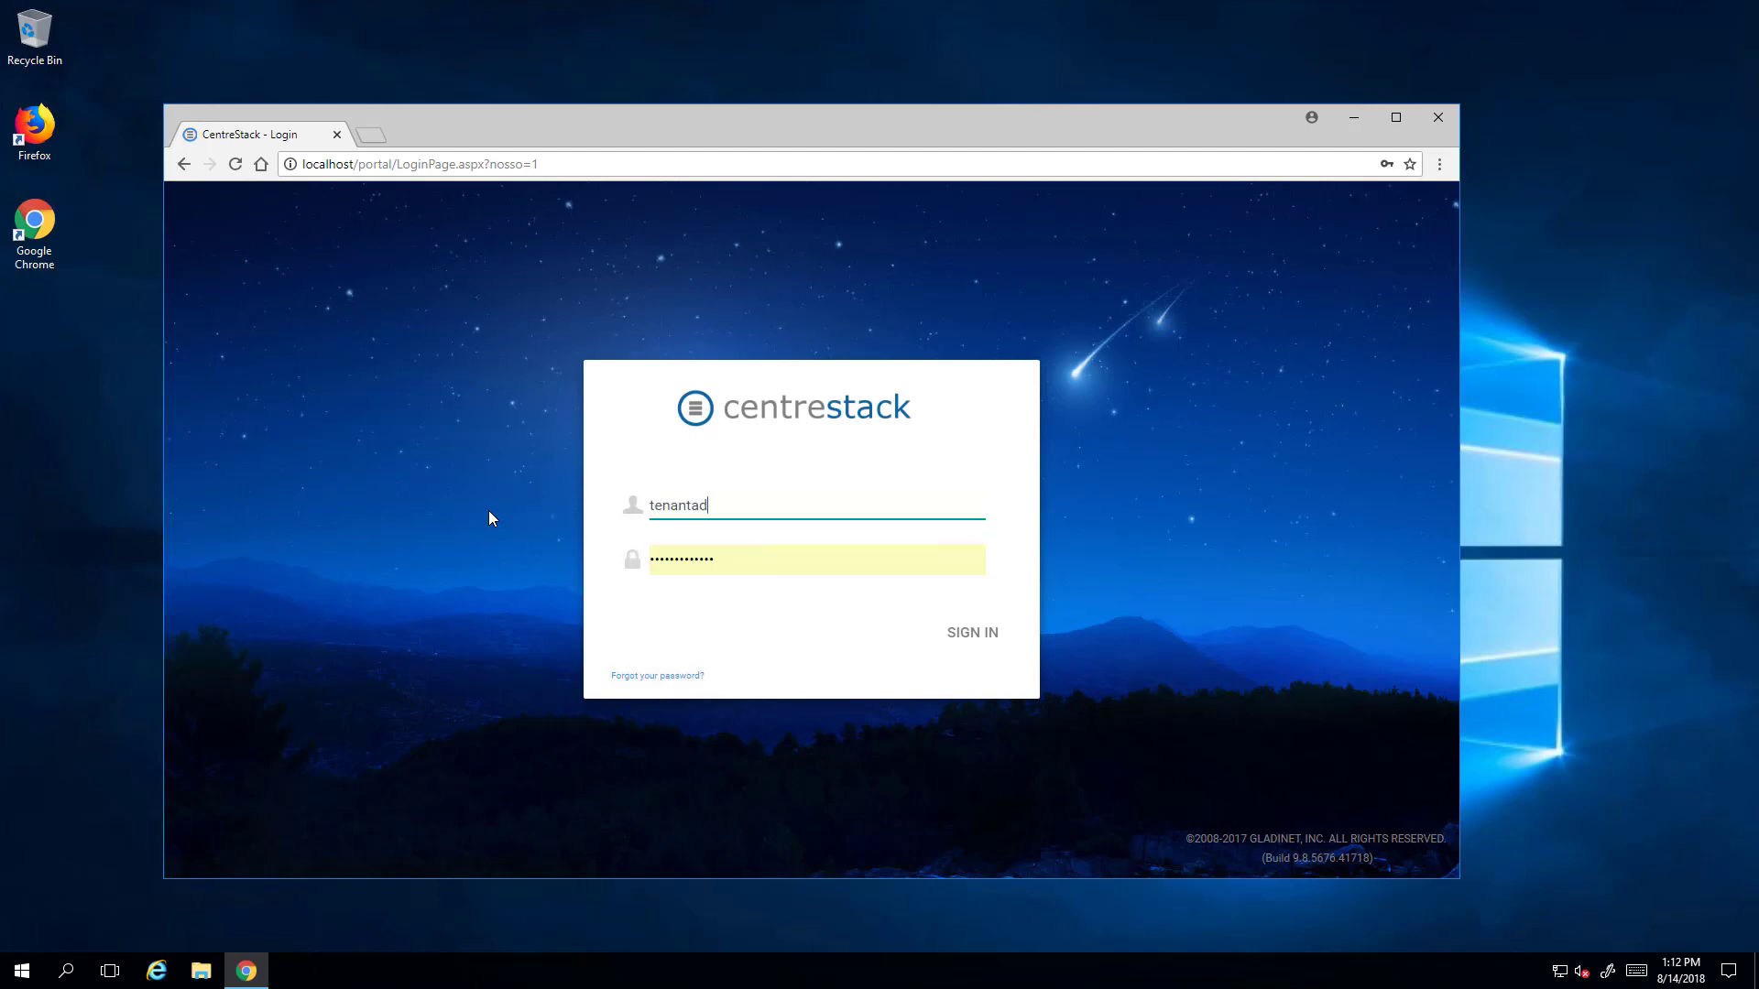
pyautogui.press('Tab')
pyautogui.write('••••••••')
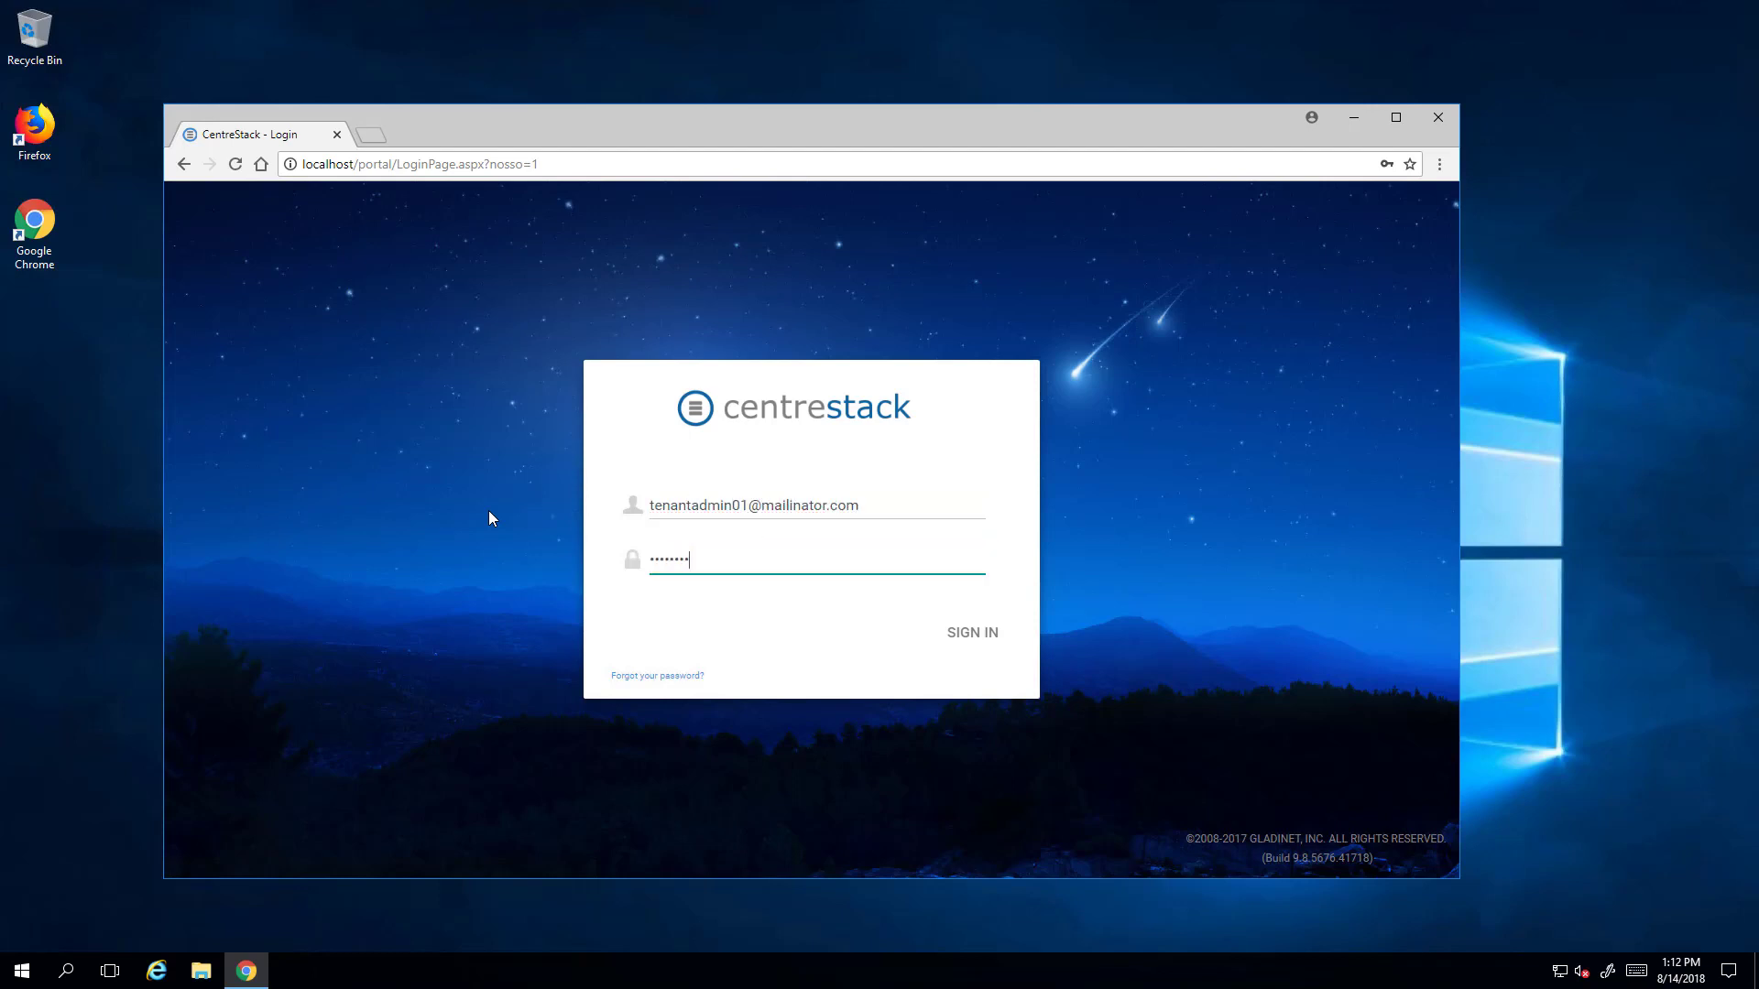
pyautogui.press('Return')
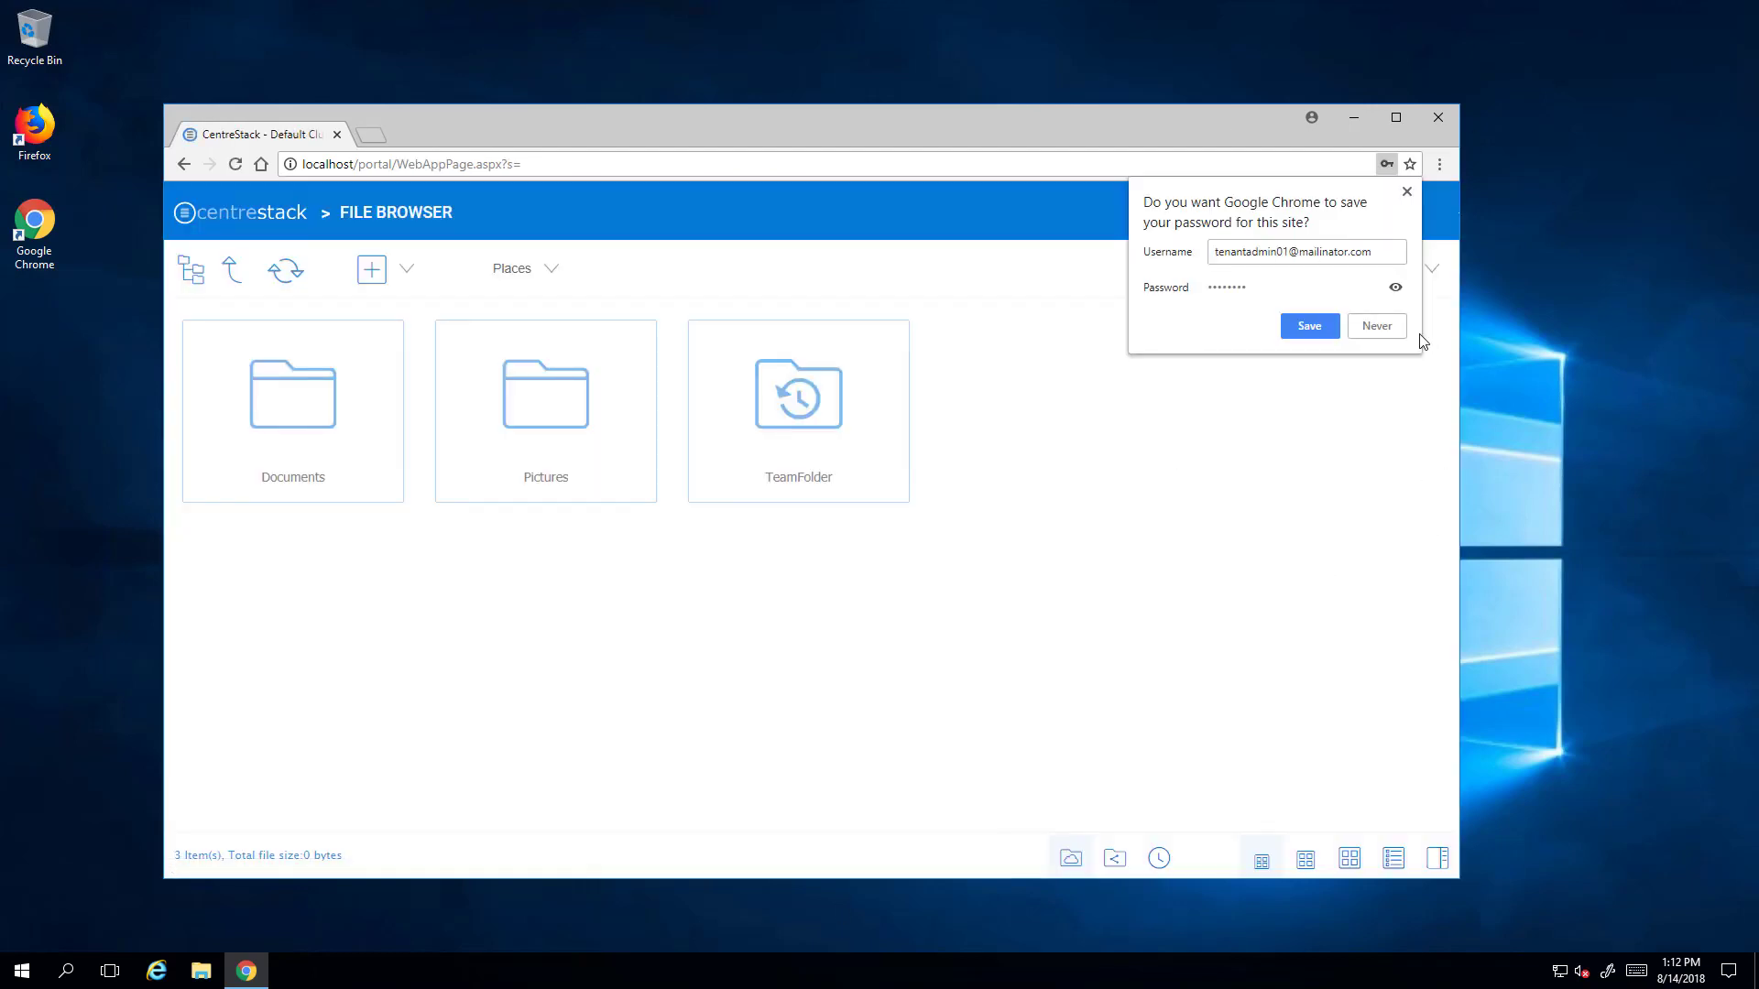
# - Dismiss the save-password prompt, browse TeamFolder's contents, then open the tenant Dashboard
pyautogui.click(1407, 192)
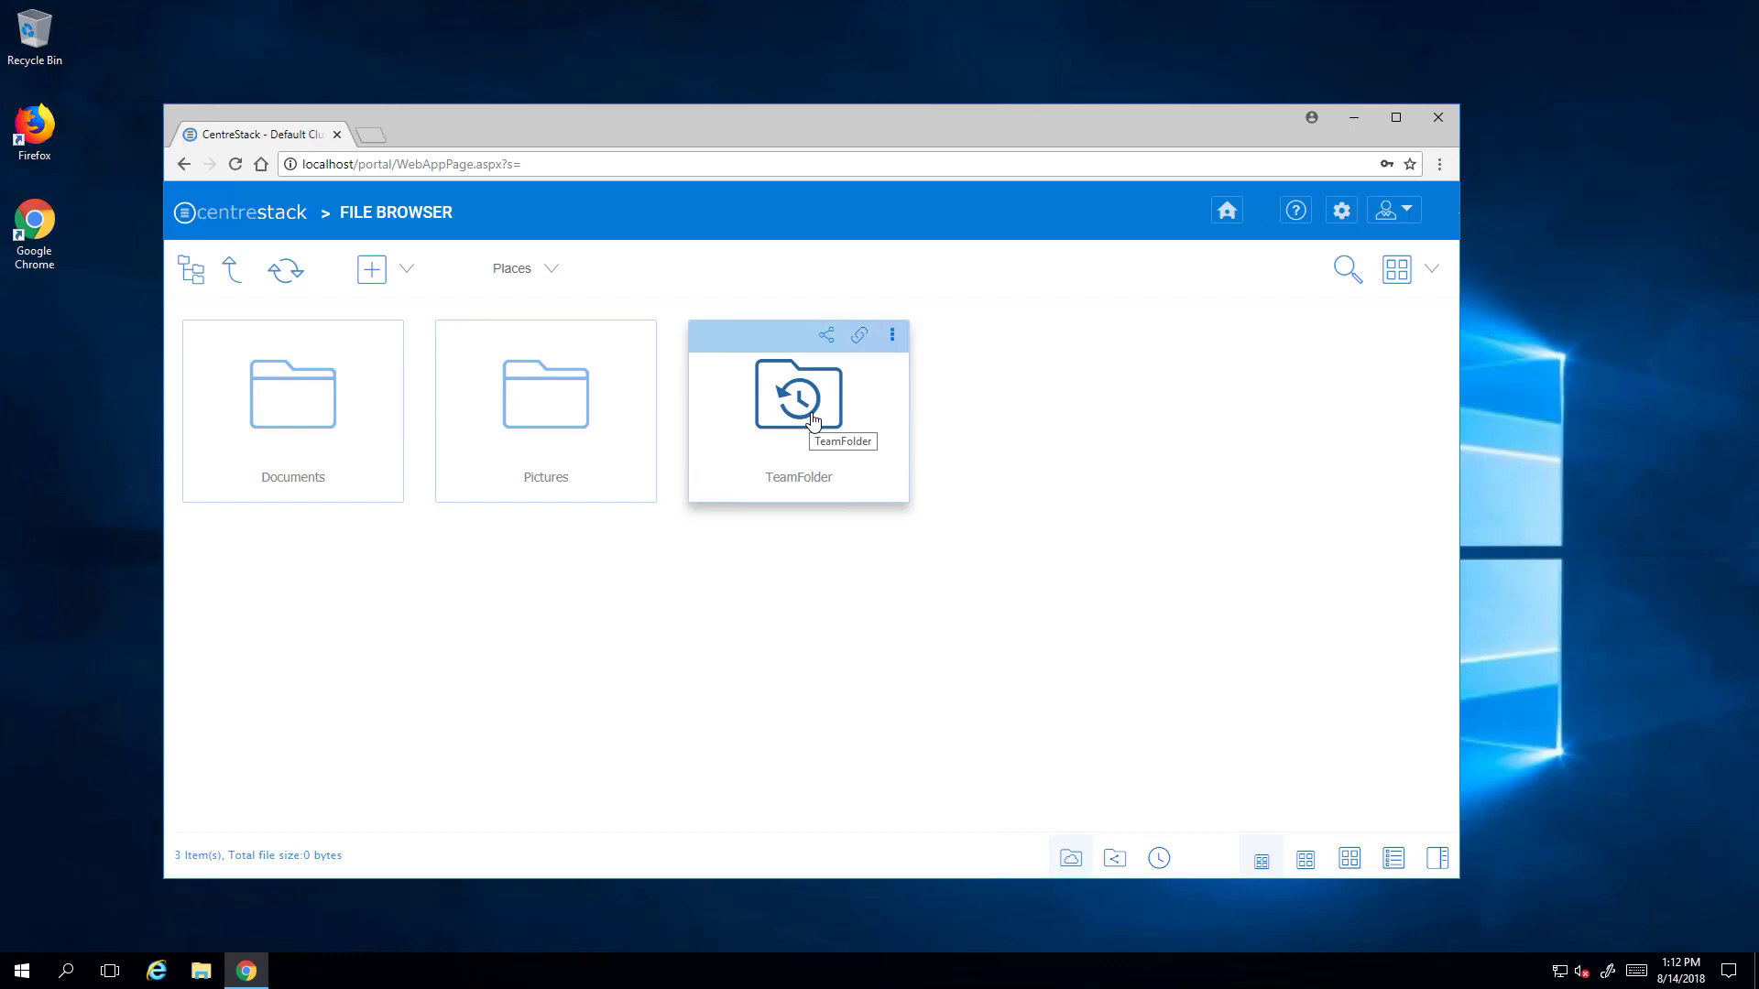
pyautogui.click(812, 420)
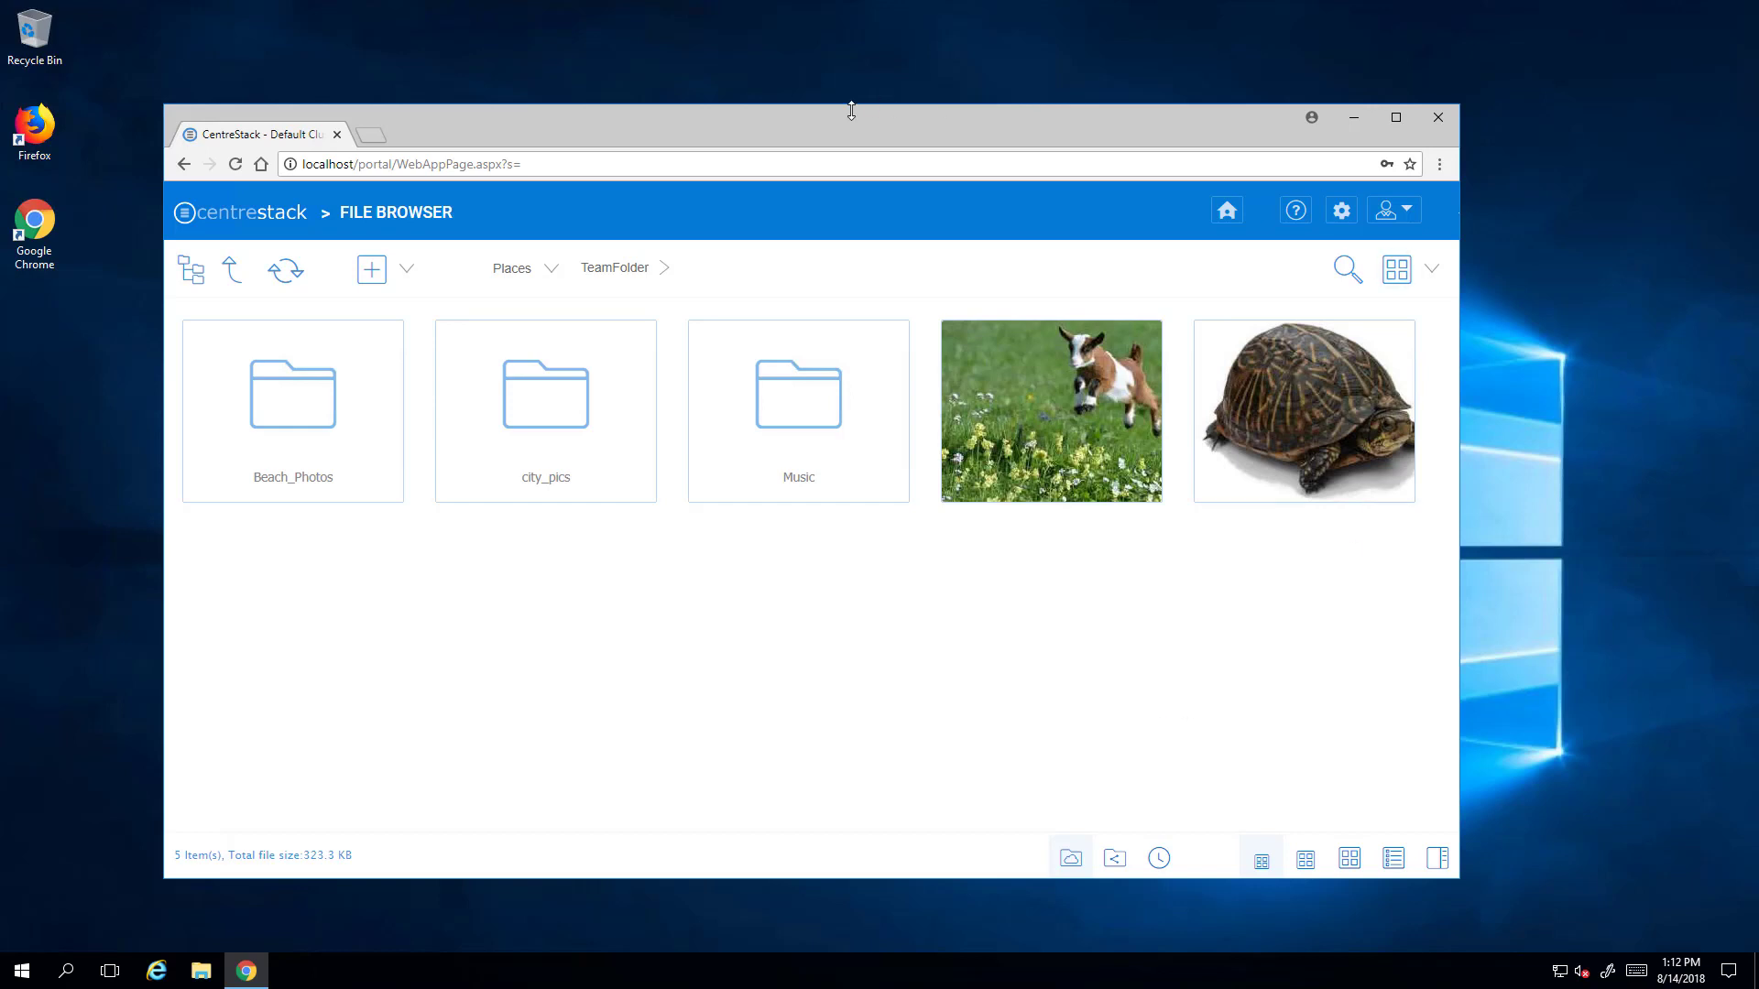
pyautogui.moveTo(834, 139); pyautogui.dragTo(879, 114)
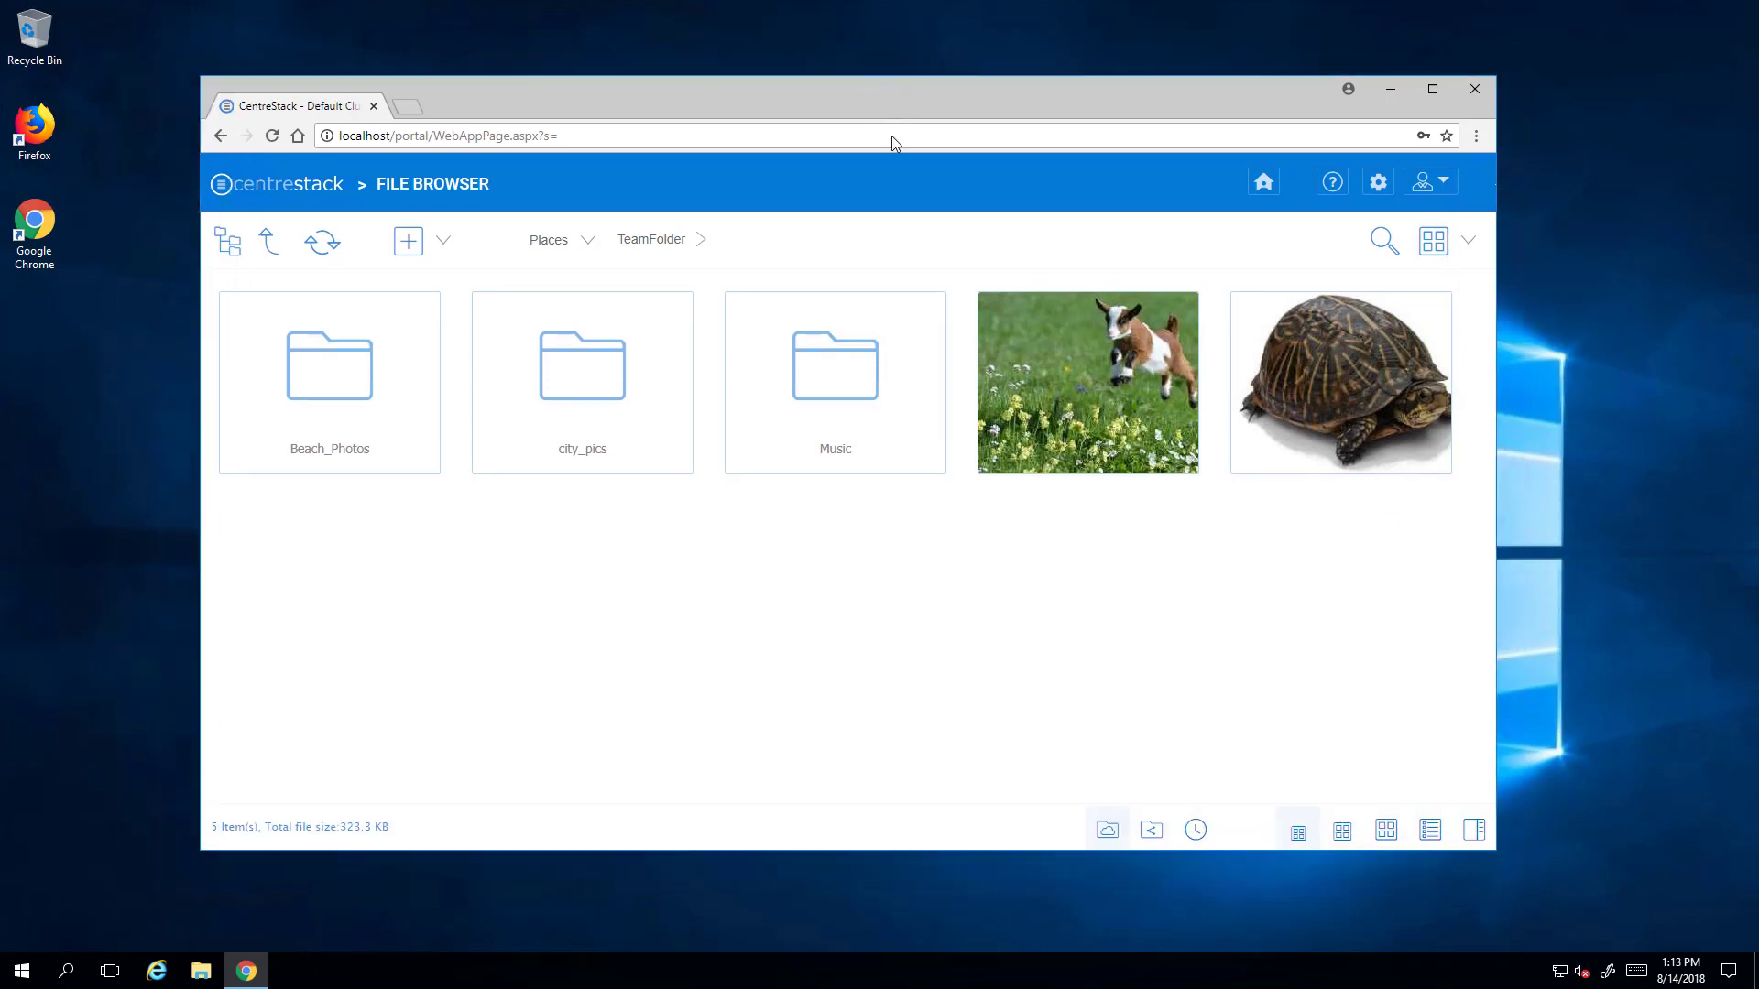
pyautogui.click(485, 183)
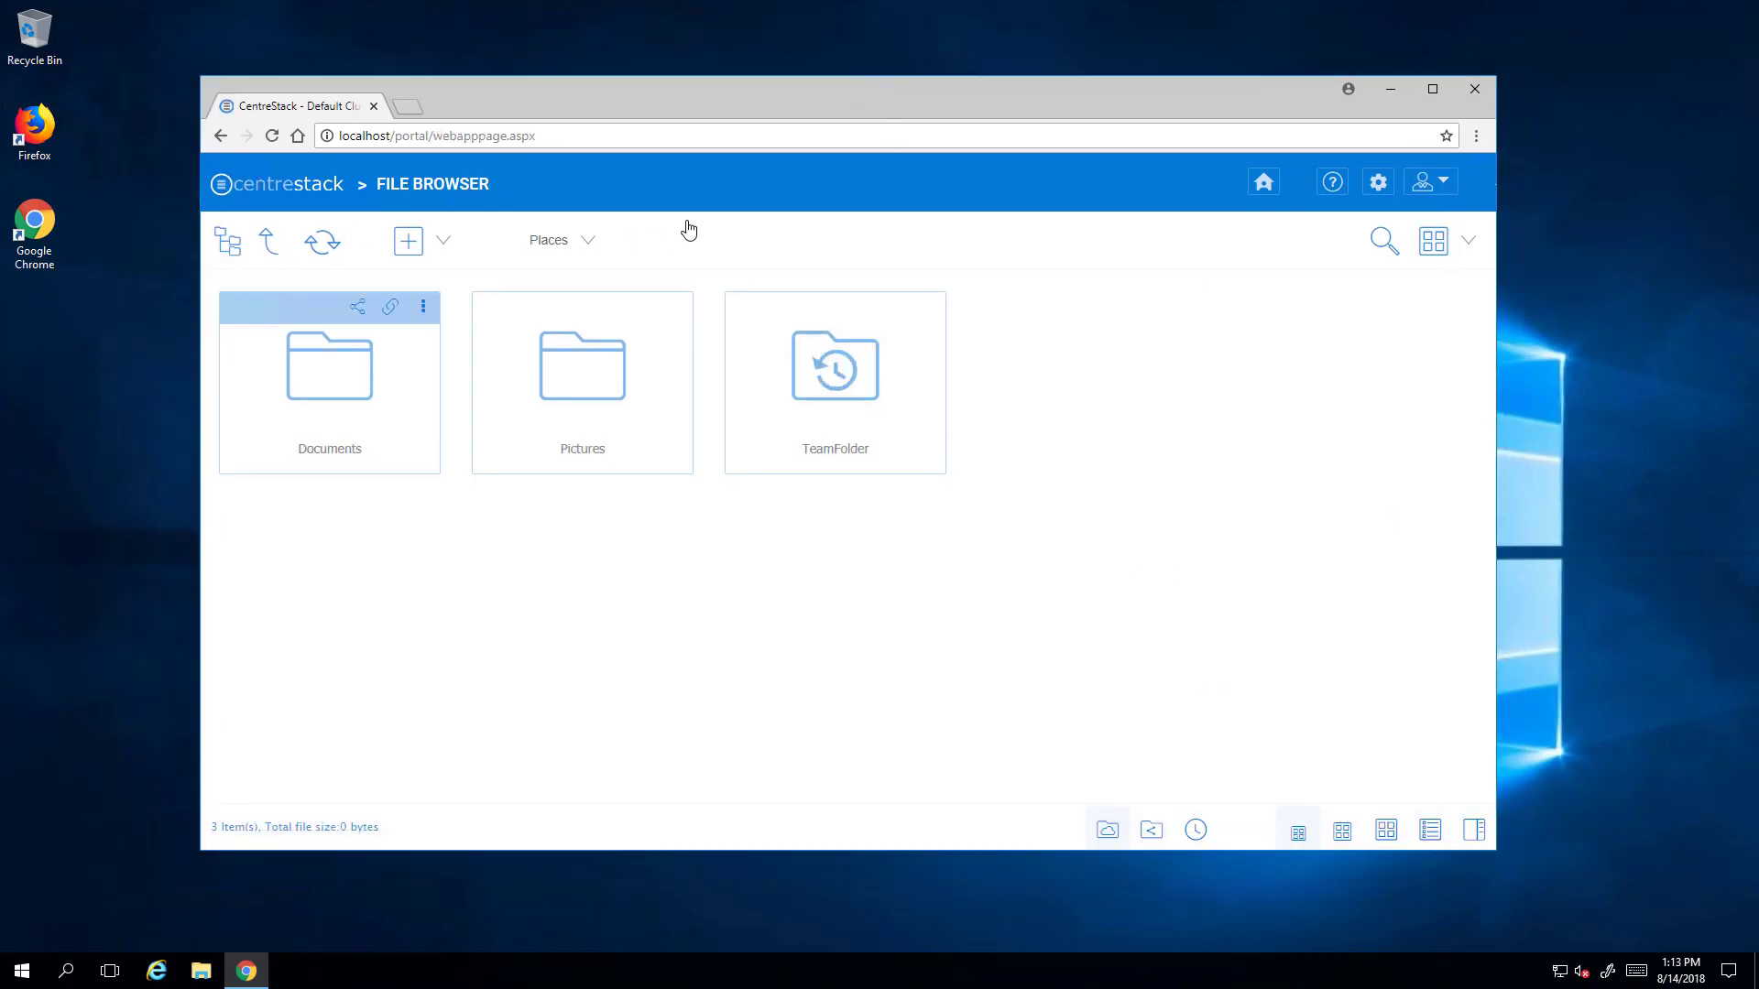
pyautogui.click(1375, 187)
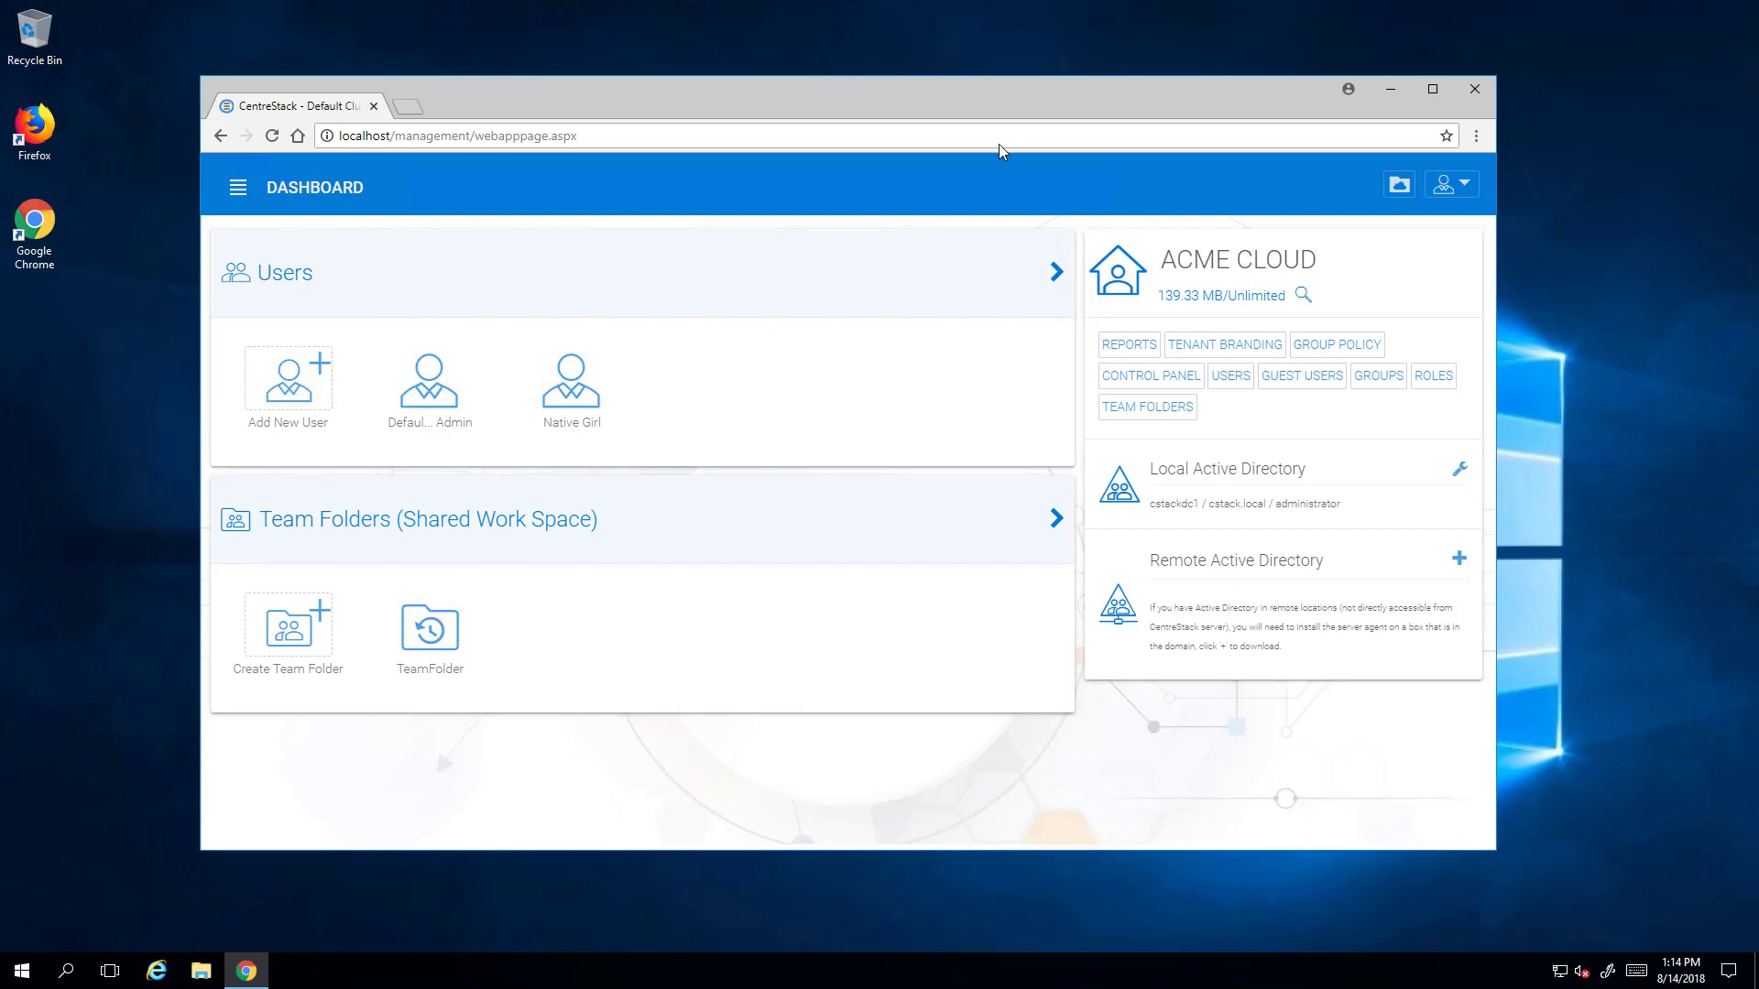
pyautogui.moveTo(1017, 112); pyautogui.dragTo(1114, 121)
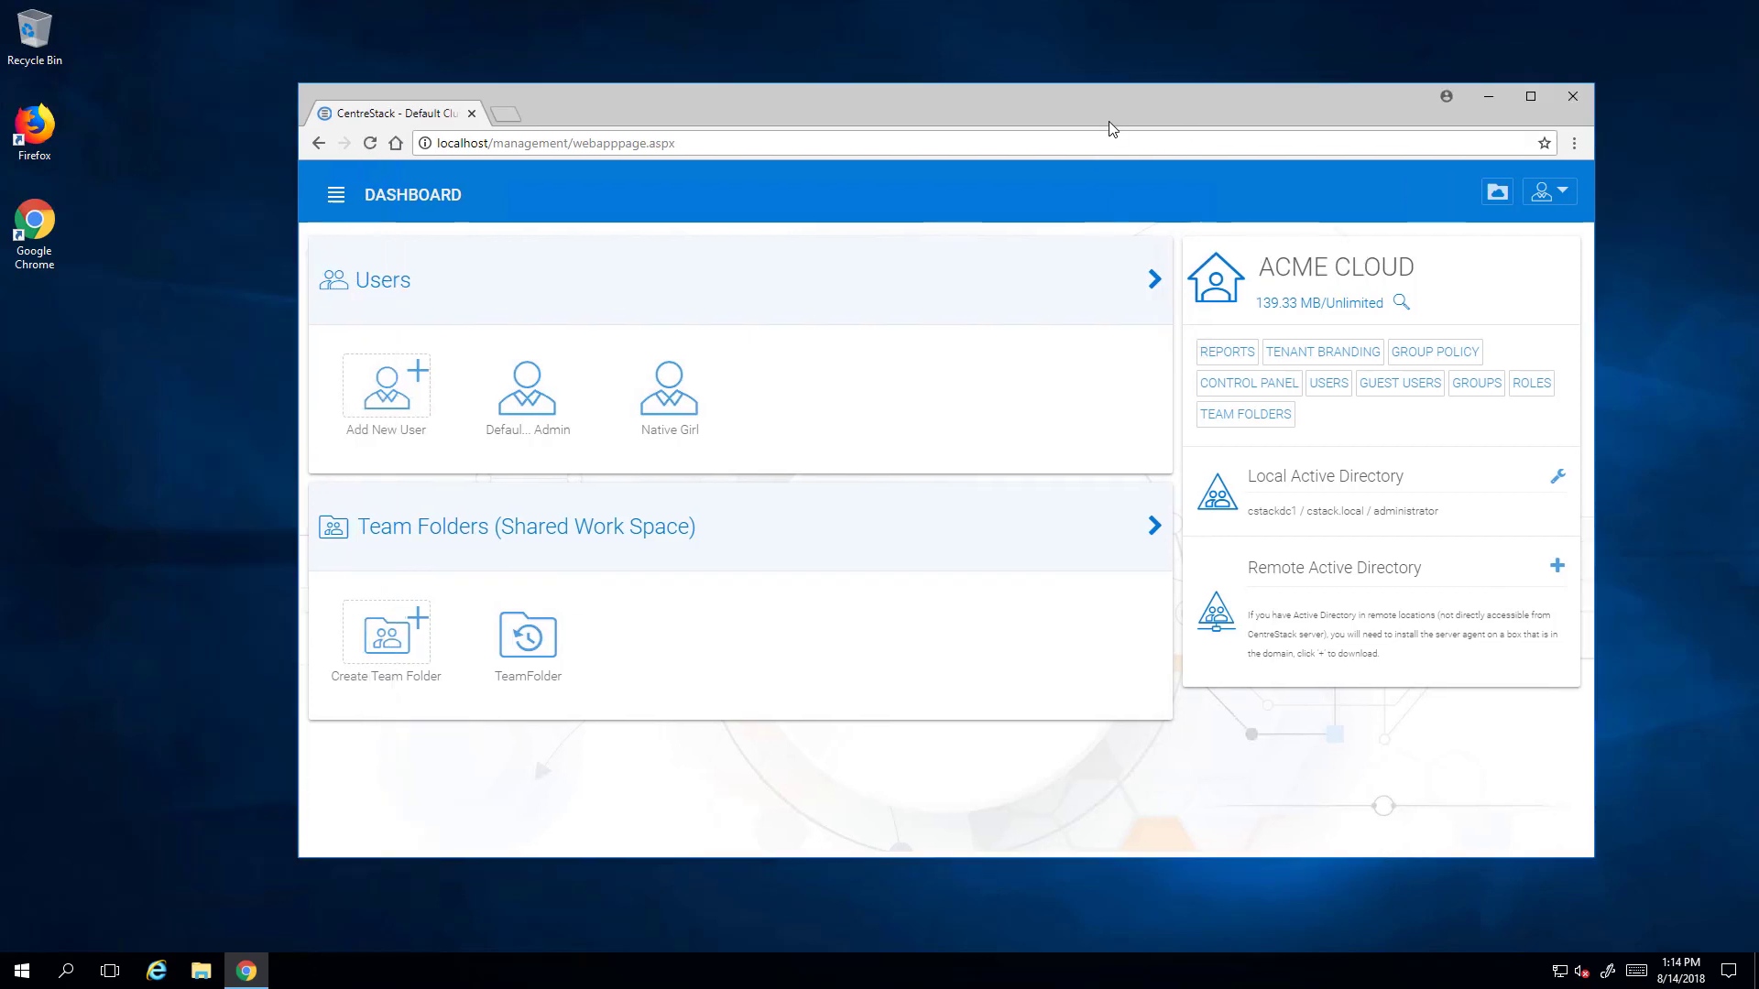